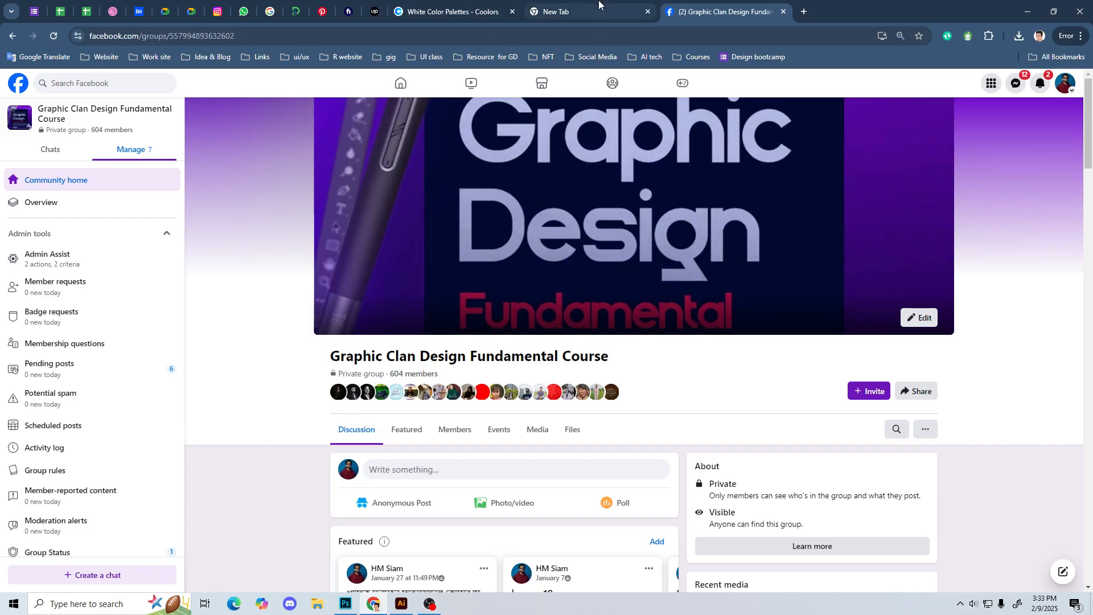
Step: Search Google for "fashion logo" in a new browser tab and show the image results
{"action": "left_click", "coordinate": [635, 18]}
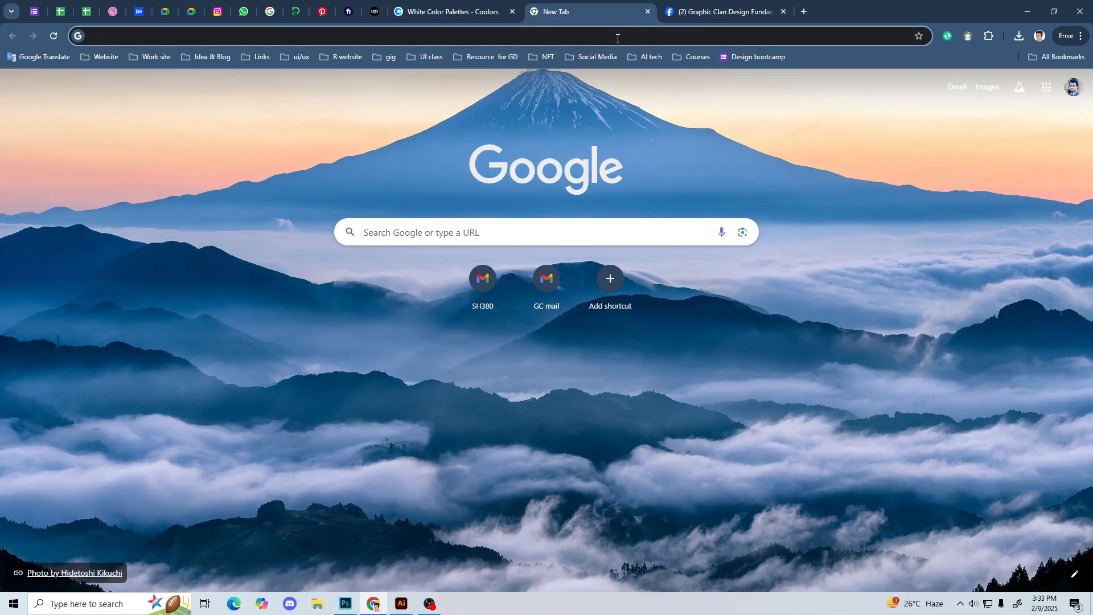
{"action": "type", "text": "fashion"}
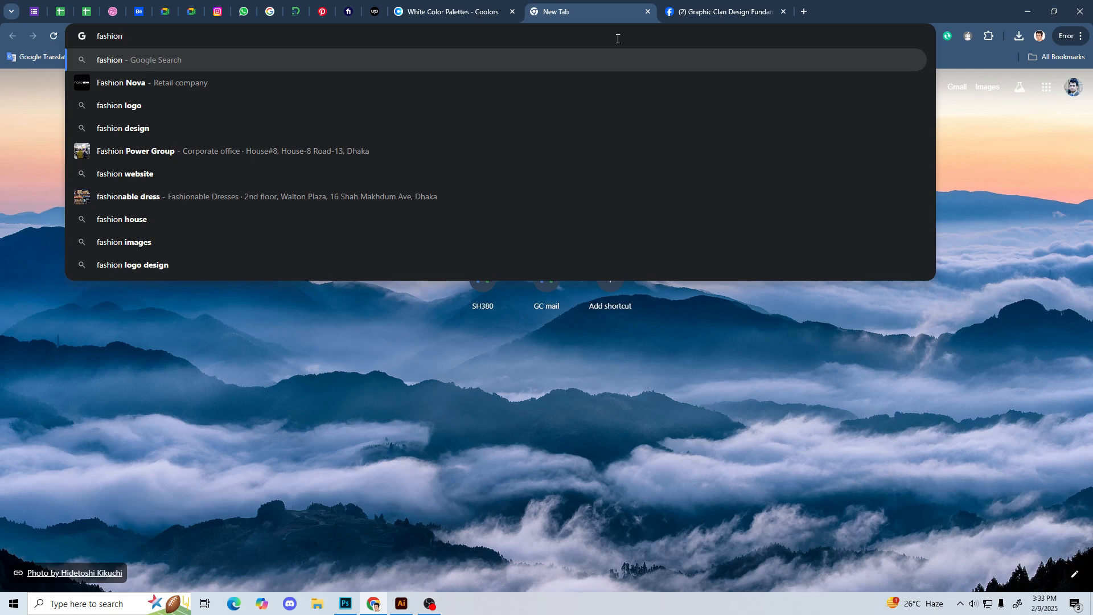
{"action": "left_click", "coordinate": [231, 107]}
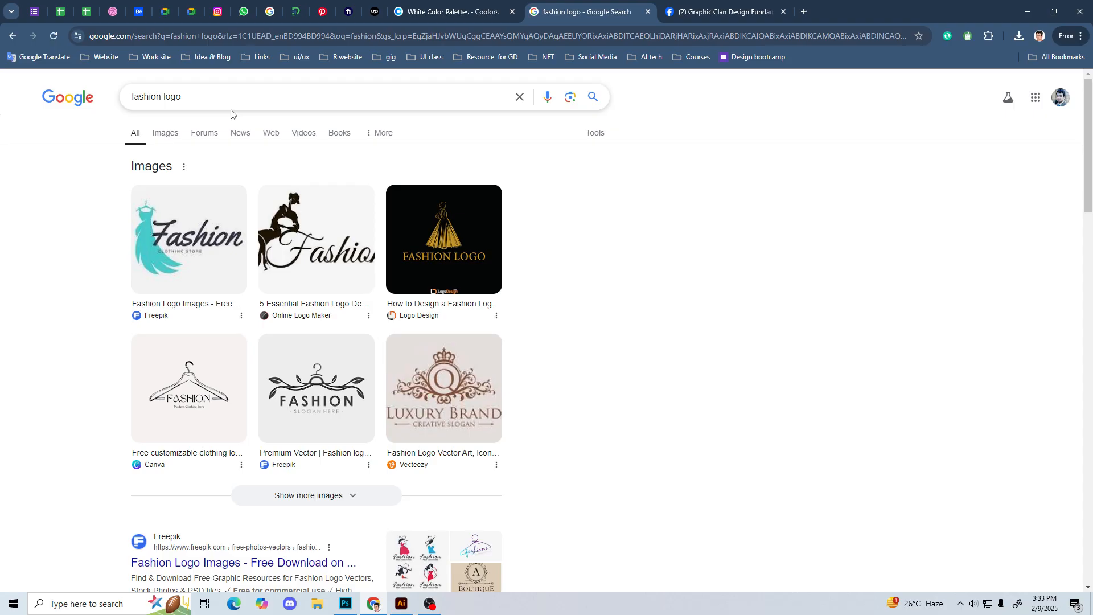
{"action": "left_click", "coordinate": [174, 140]}
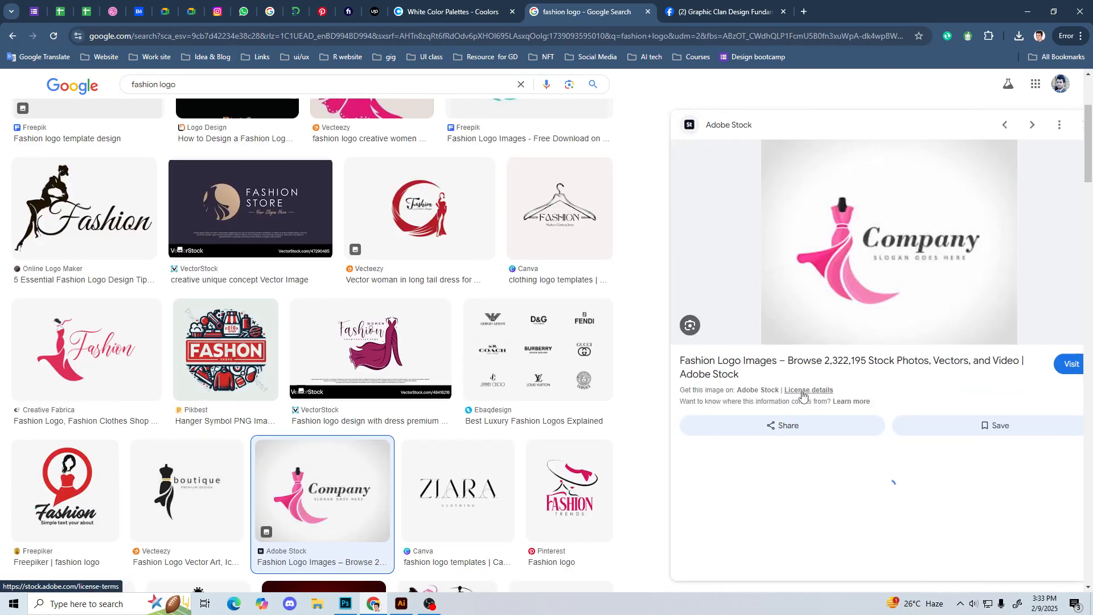
Step: Preview the pink dress "Company" logo, the black "boutique" mannequin logo and the dark "Fashion Store" logo for comparison
{"action": "left_click", "coordinate": [803, 398]}
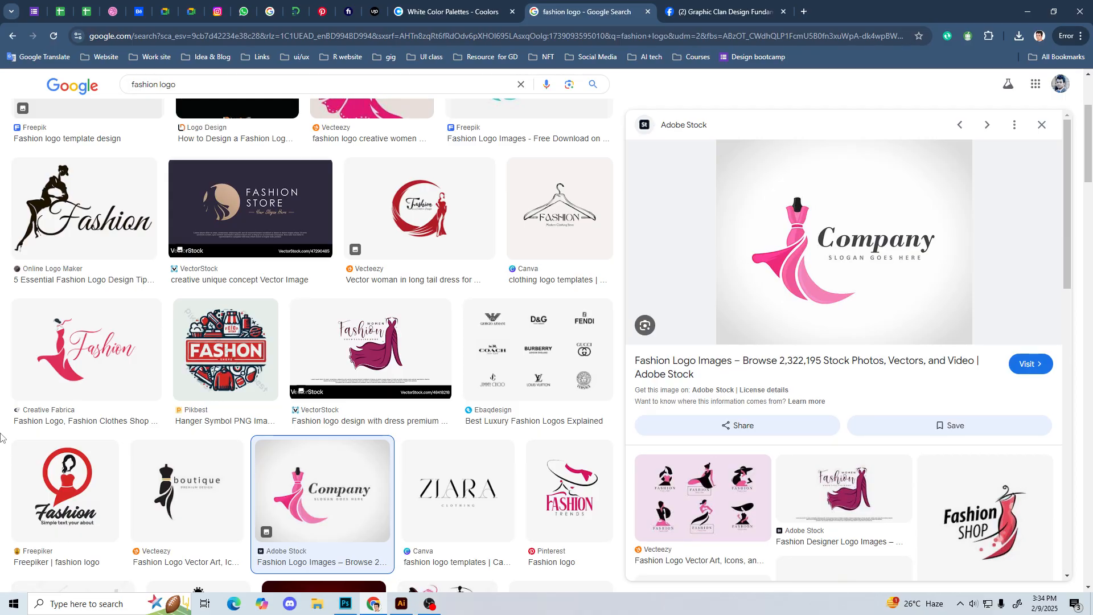
{"action": "left_click", "coordinate": [188, 517]}
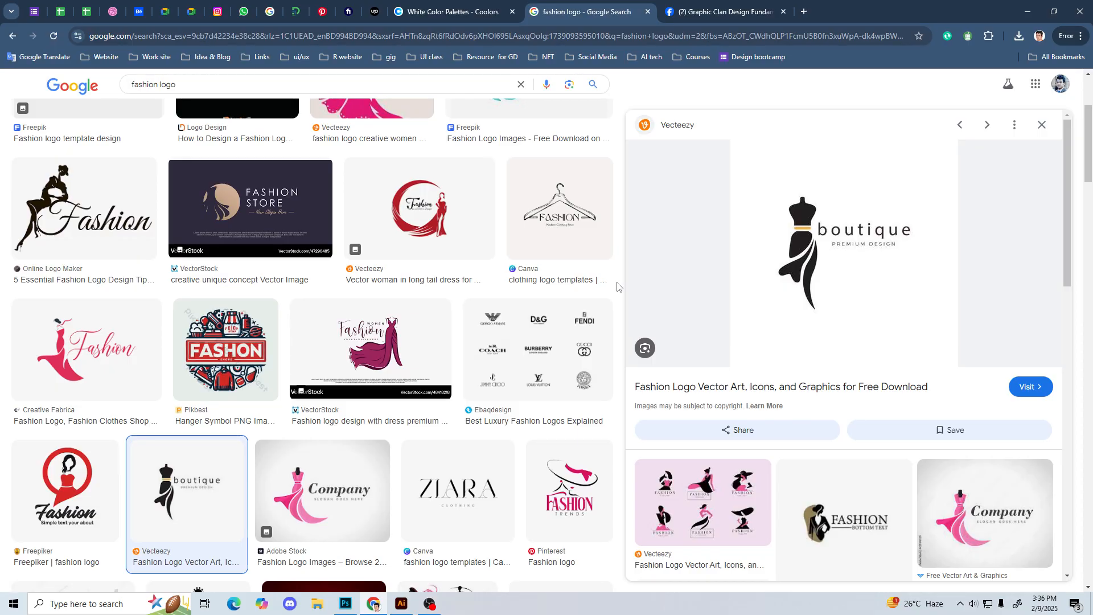
{"action": "scroll", "coordinate": [621, 290], "scroll_direction": "up", "scroll_amount": 1}
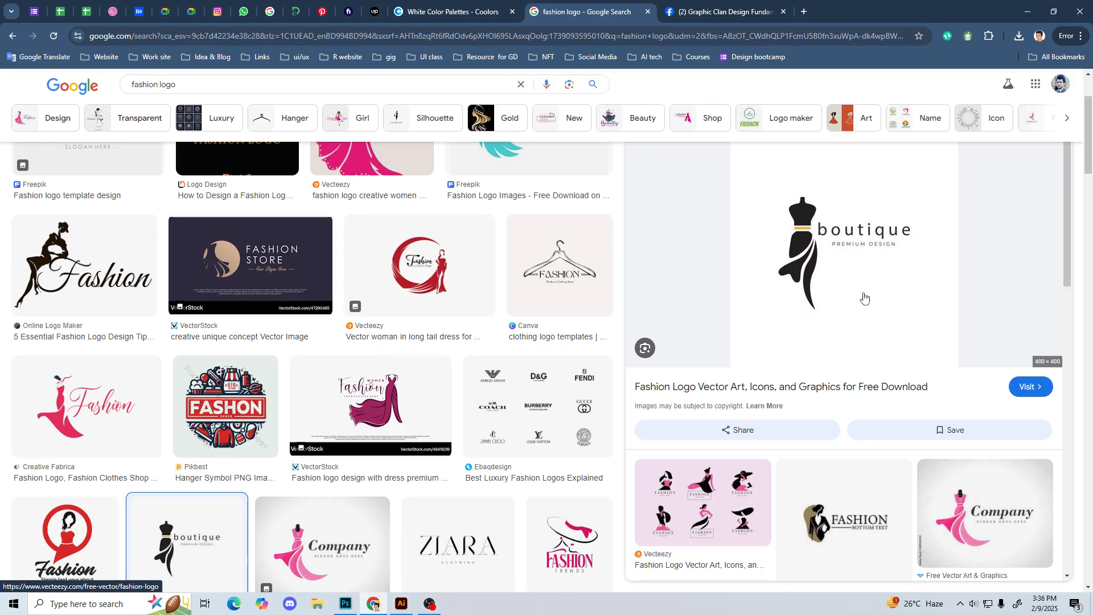
{"action": "left_click", "coordinate": [236, 259]}
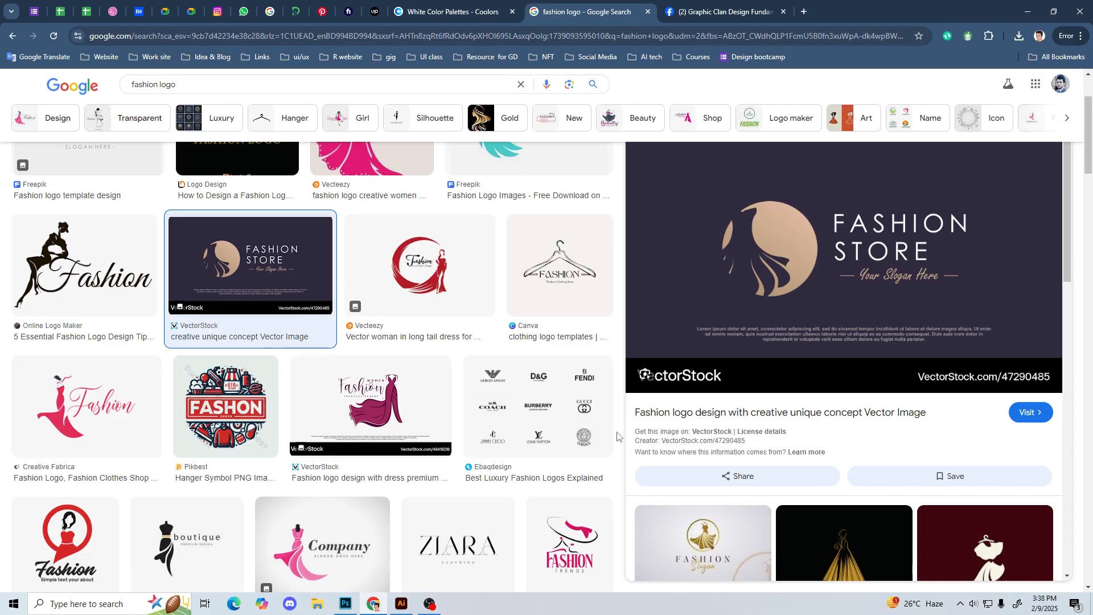
Step: Preview the gold crown monogram on red, the white woman-in-hat logo on black and the woman silhouette with shopping bags
{"action": "scroll", "coordinate": [456, 371], "scroll_direction": "down", "scroll_amount": 6}
{"action": "scroll", "coordinate": [430, 360], "scroll_direction": "down", "scroll_amount": 1}
{"action": "left_click", "coordinate": [329, 230]}
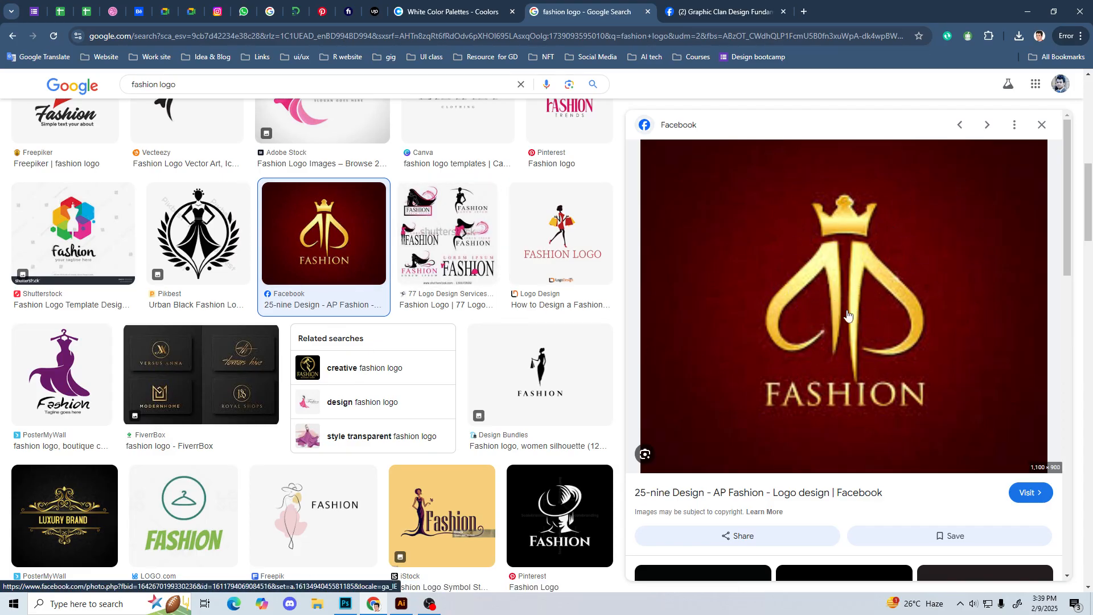
{"action": "scroll", "coordinate": [854, 319], "scroll_direction": "down", "scroll_amount": 4}
{"action": "left_click", "coordinate": [856, 356]}
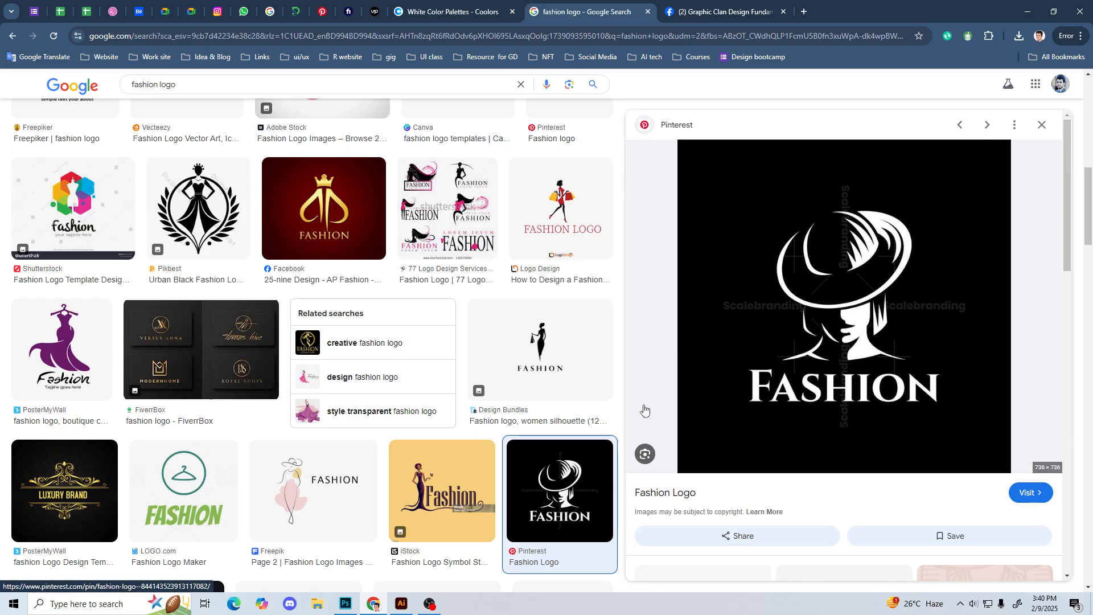
{"action": "left_click", "coordinate": [556, 342]}
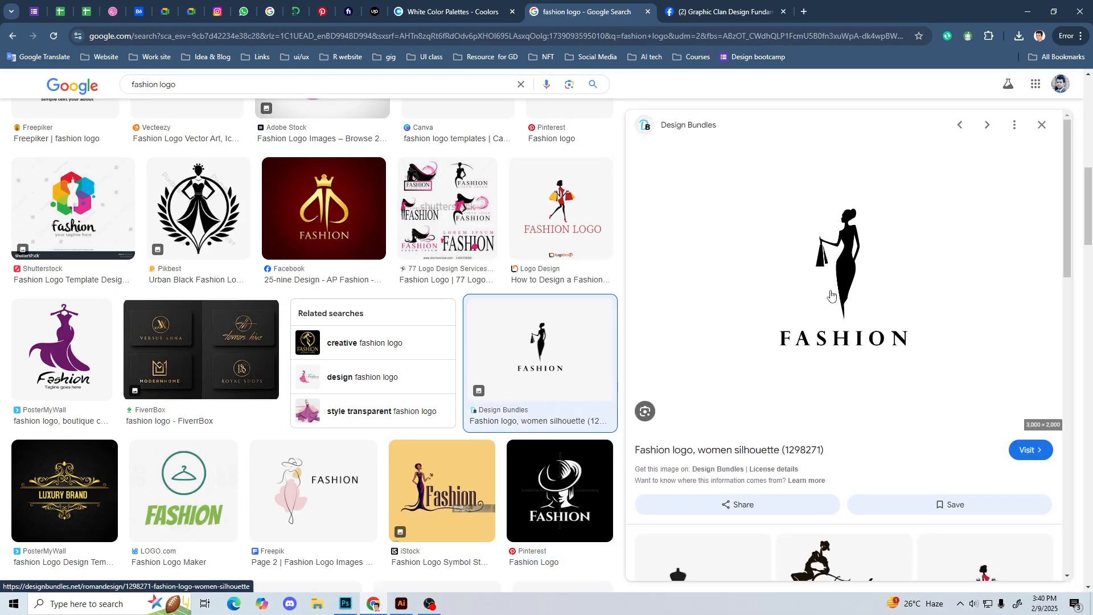
Step: Preview the ornate gold AK monogram, the BrandCrowd woman-in-hat logo and the black dancing-dress logo from Design Bundles
{"action": "scroll", "coordinate": [258, 407], "scroll_direction": "down", "scroll_amount": 2}
{"action": "scroll", "coordinate": [258, 406], "scroll_direction": "down", "scroll_amount": 2}
{"action": "scroll", "coordinate": [264, 406], "scroll_direction": "down", "scroll_amount": 3}
{"action": "scroll", "coordinate": [266, 406], "scroll_direction": "down", "scroll_amount": 5}
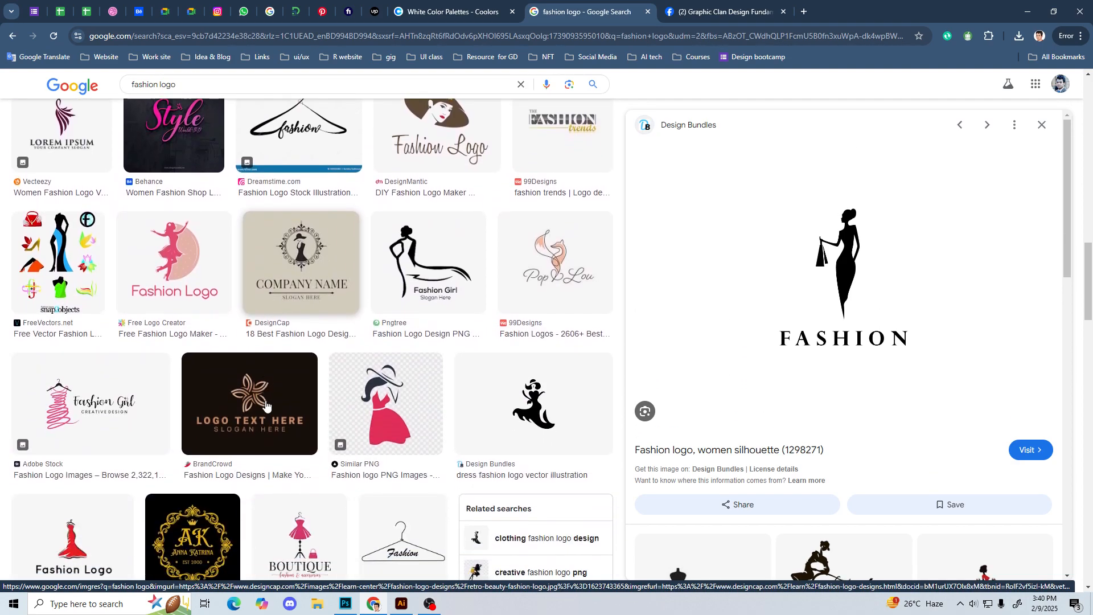
{"action": "left_click", "coordinate": [194, 390]}
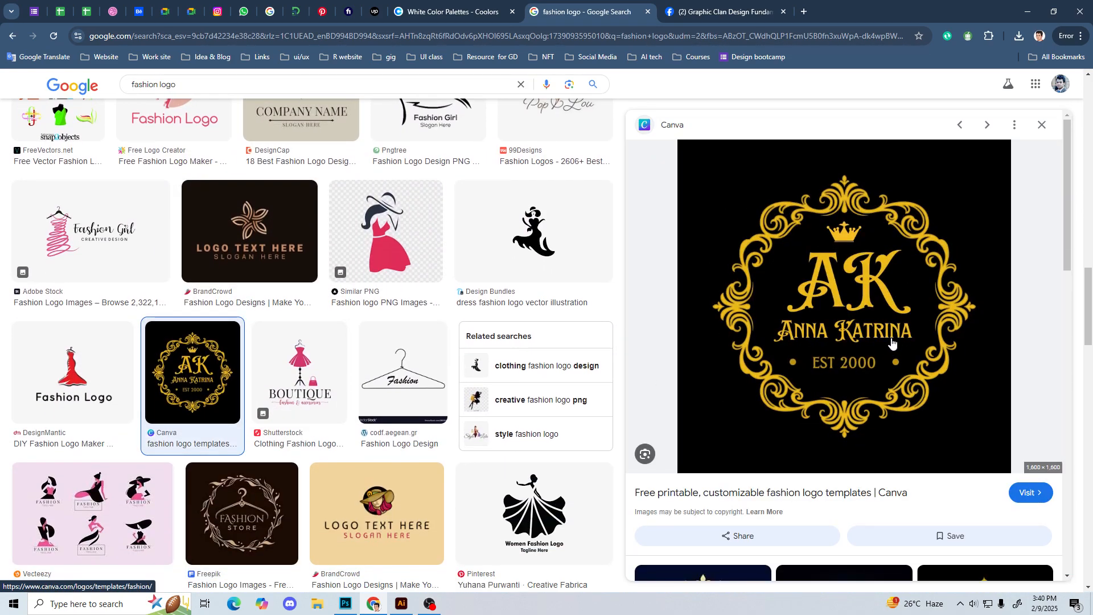
{"action": "left_click", "coordinate": [376, 504]}
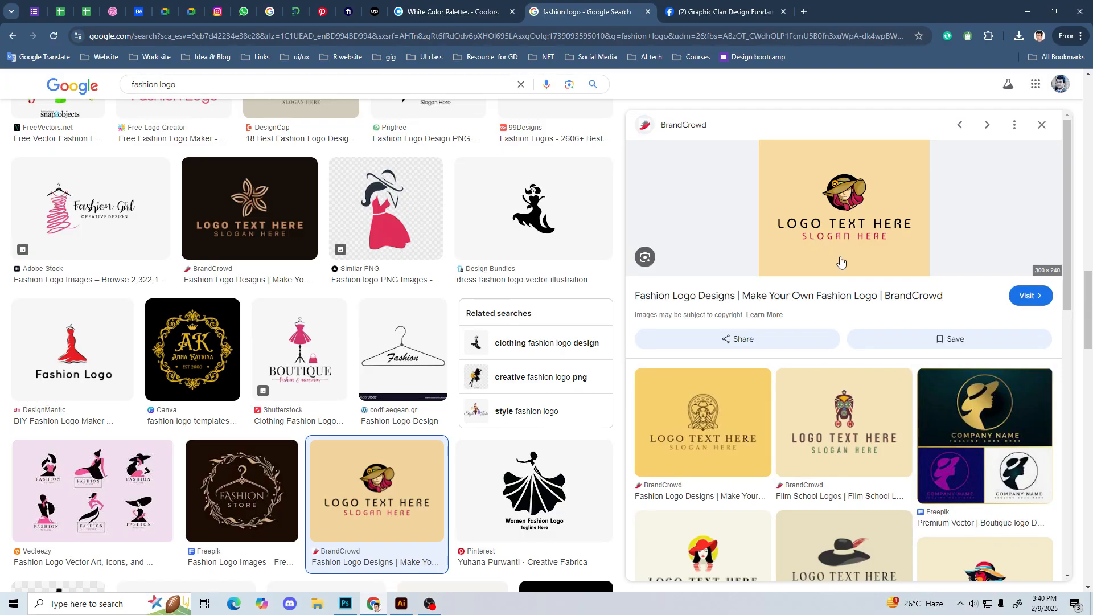
{"action": "left_click", "coordinate": [530, 258]}
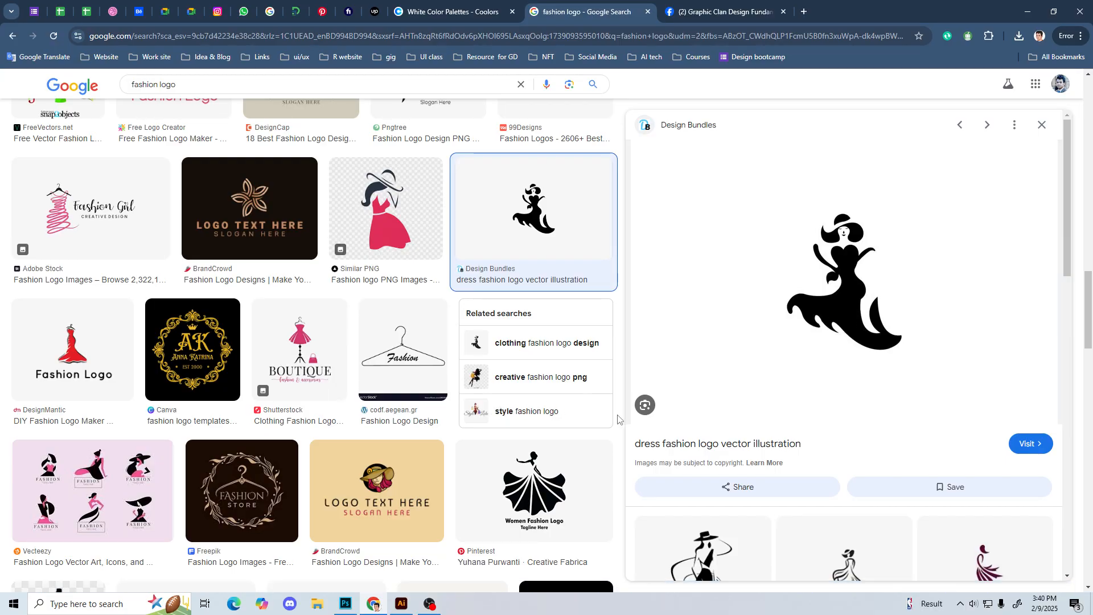
Step: Examine the wider range of fashion logo image results to compare their symbols, lettering and styles
{"action": "scroll", "coordinate": [619, 420], "scroll_direction": "down", "scroll_amount": 7}
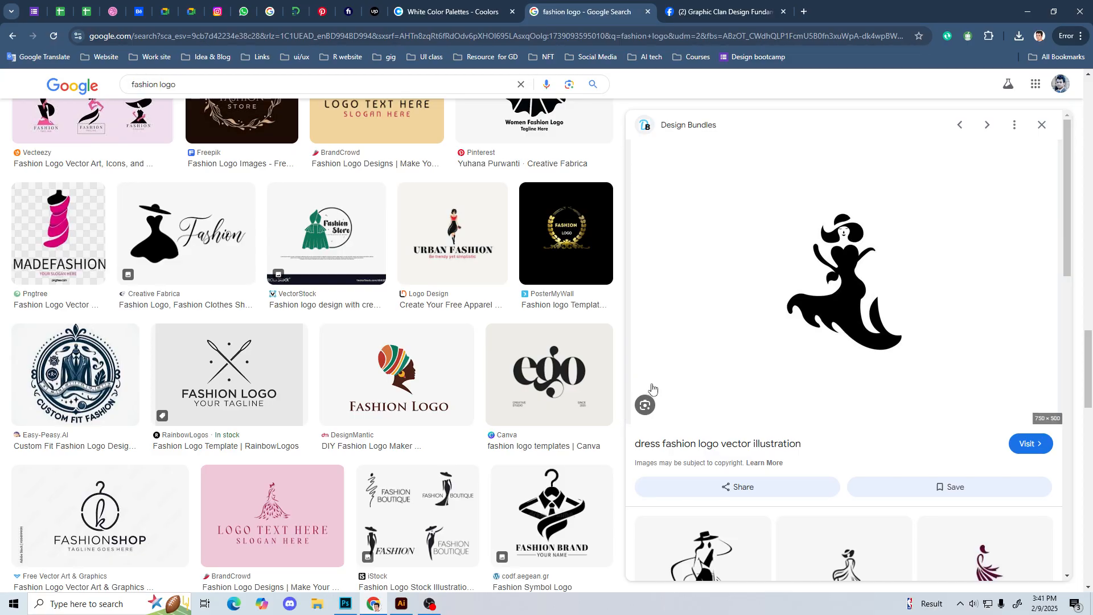
{"action": "scroll", "coordinate": [603, 361], "scroll_direction": "down", "scroll_amount": 10}
{"action": "scroll", "coordinate": [600, 360], "scroll_direction": "down", "scroll_amount": 4}
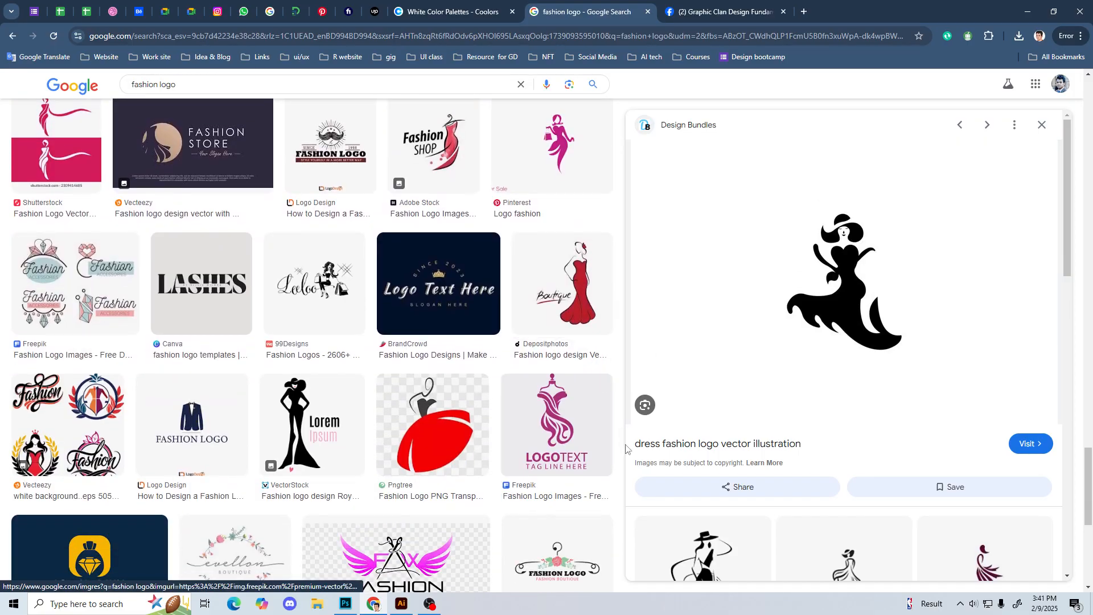
{"action": "scroll", "coordinate": [627, 368], "scroll_direction": "up", "scroll_amount": 10}
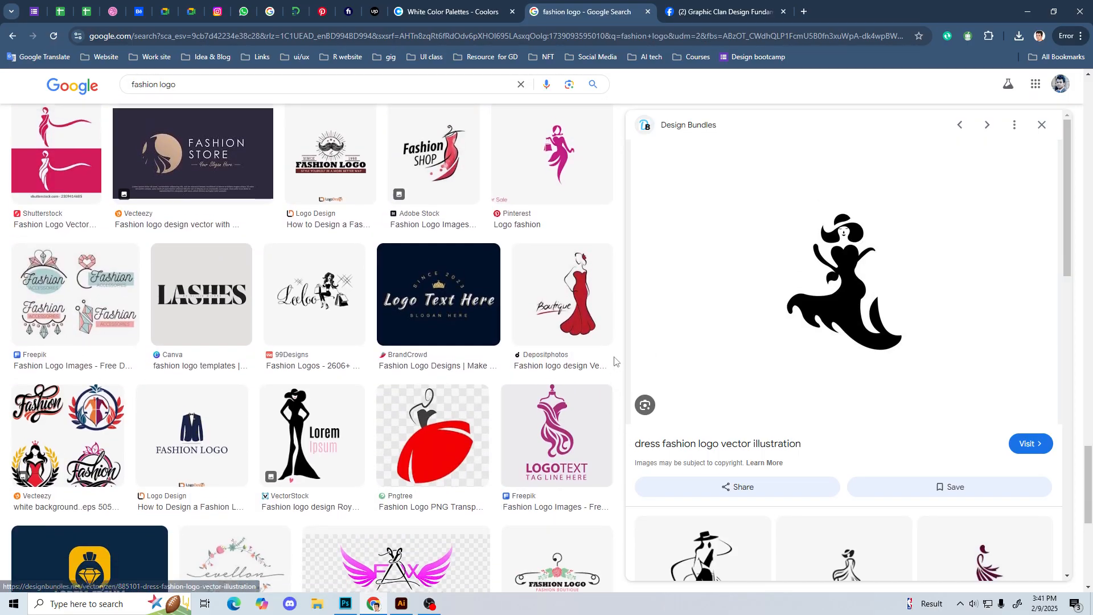
{"action": "scroll", "coordinate": [614, 361], "scroll_direction": "up", "scroll_amount": 15}
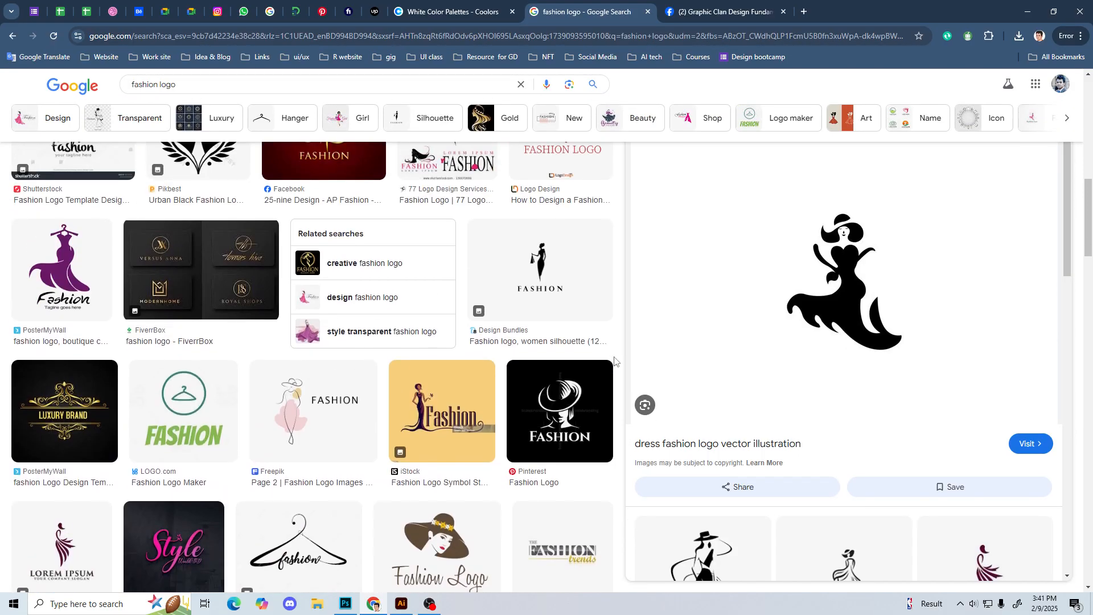
{"action": "scroll", "coordinate": [32, 315], "scroll_direction": "down", "scroll_amount": 15}
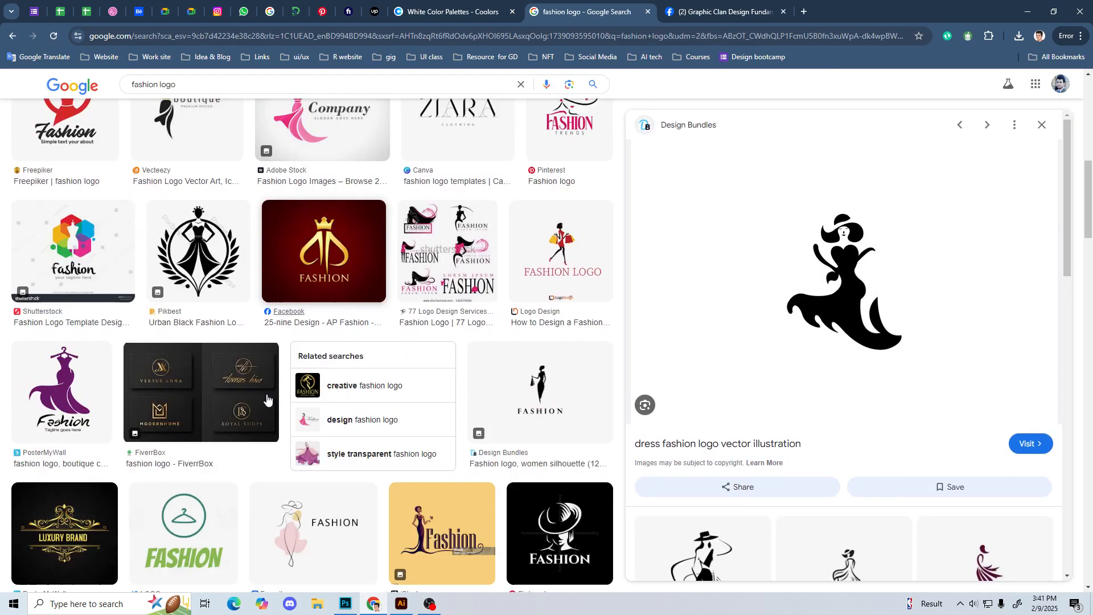
{"action": "scroll", "coordinate": [87, 400], "scroll_direction": "down", "scroll_amount": 10}
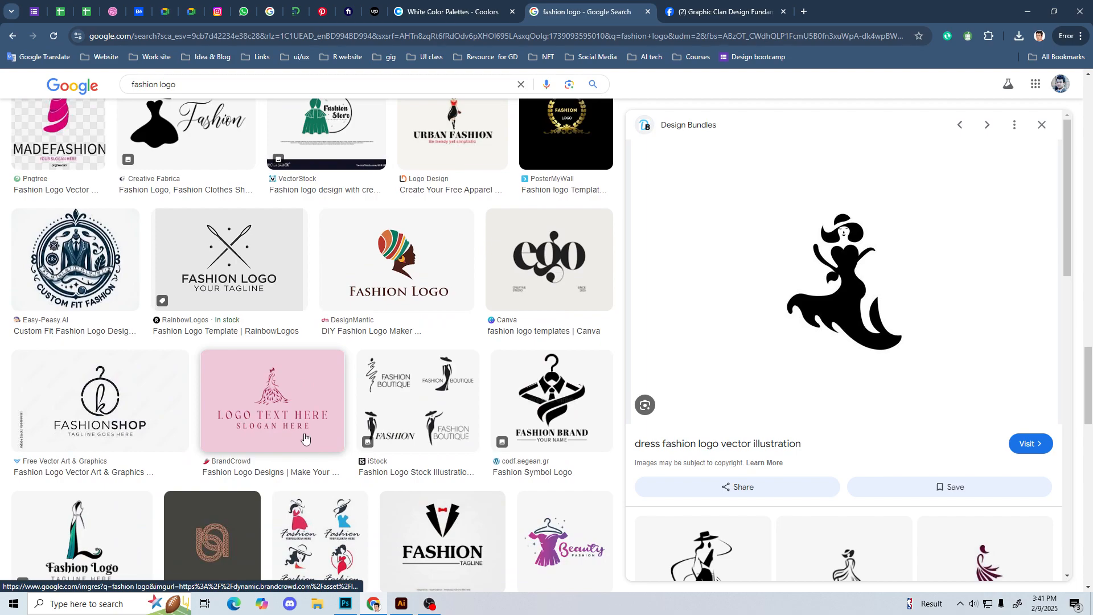
{"action": "scroll", "coordinate": [307, 441], "scroll_direction": "down", "scroll_amount": 6}
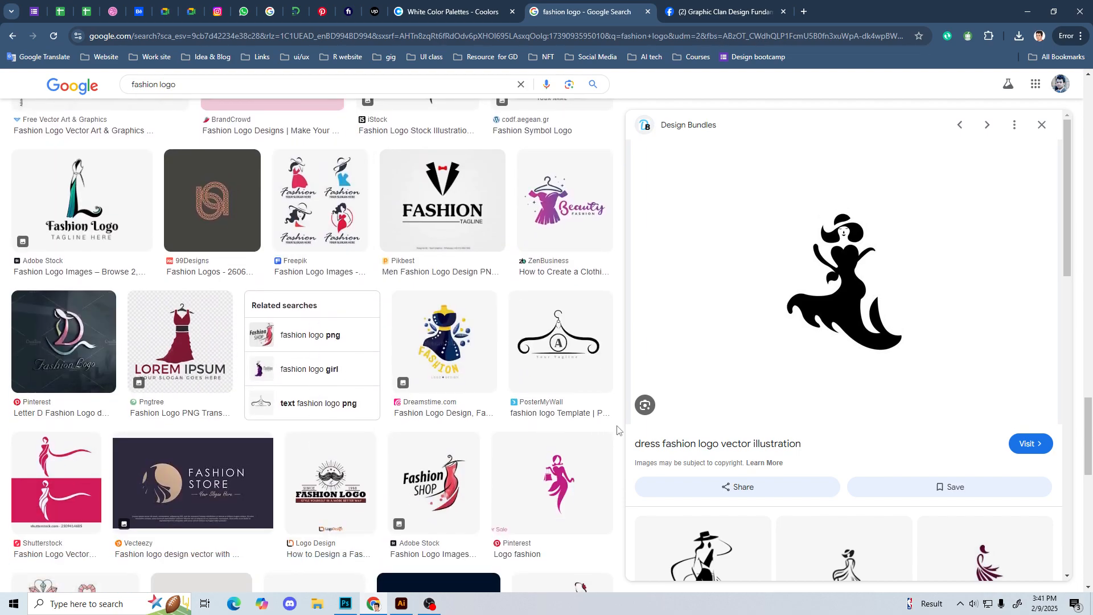
{"action": "scroll", "coordinate": [617, 430], "scroll_direction": "down", "scroll_amount": 8}
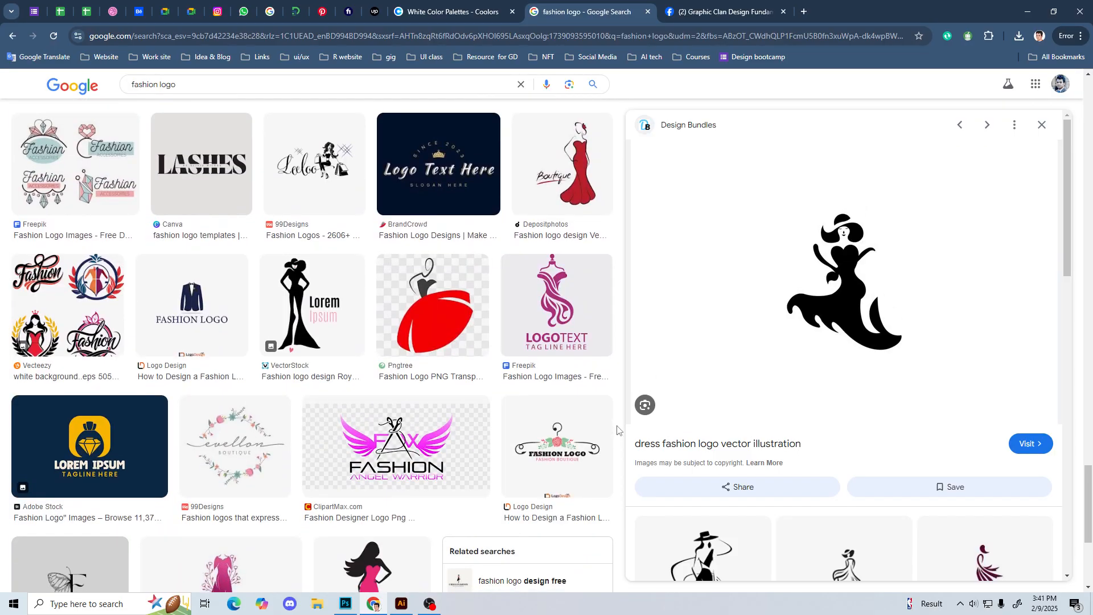
{"action": "scroll", "coordinate": [617, 430], "scroll_direction": "down", "scroll_amount": 5}
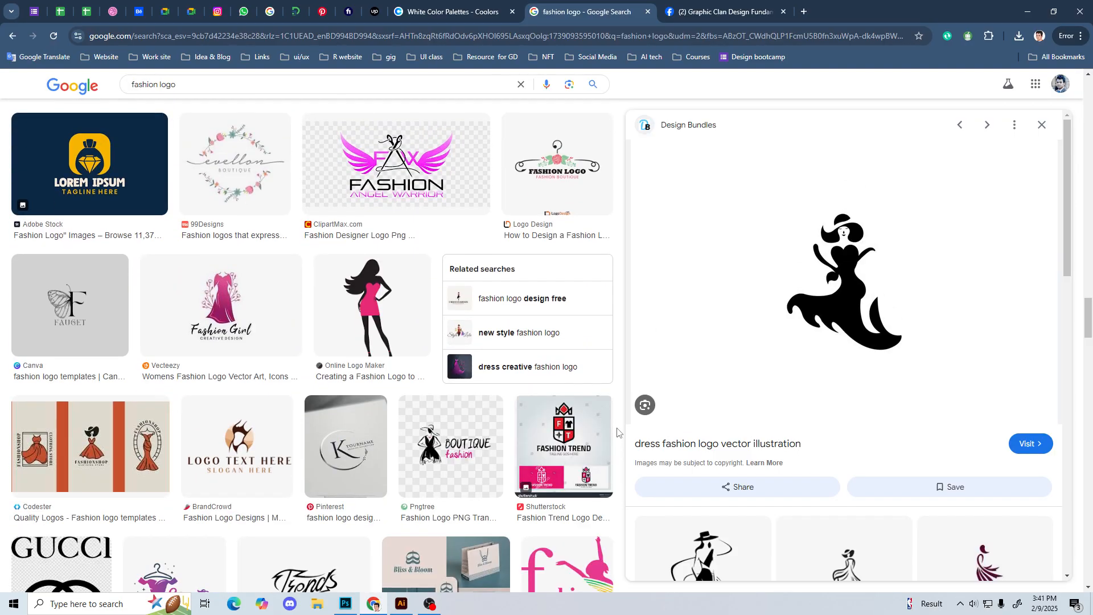
{"action": "scroll", "coordinate": [617, 432], "scroll_direction": "down", "scroll_amount": 4}
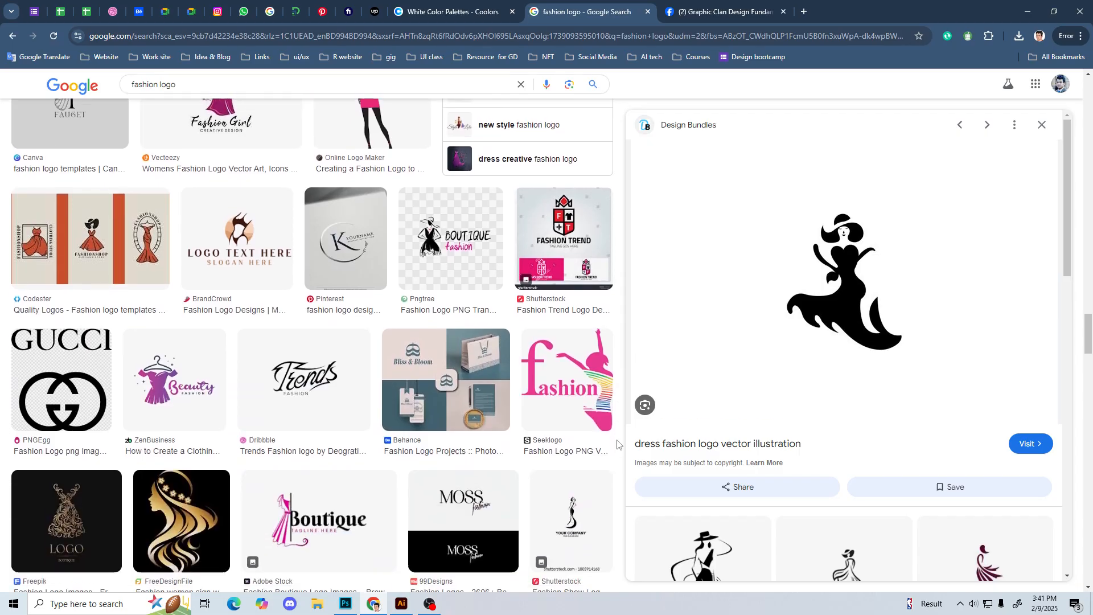
{"action": "scroll", "coordinate": [617, 443], "scroll_direction": "down", "scroll_amount": 3}
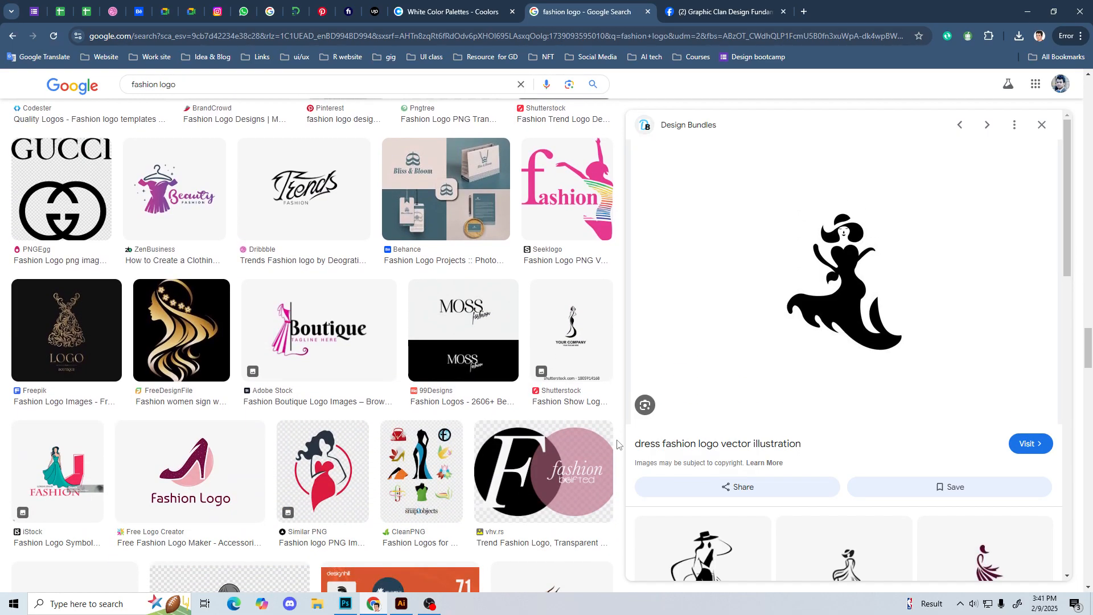
{"action": "scroll", "coordinate": [618, 444], "scroll_direction": "down", "scroll_amount": 5}
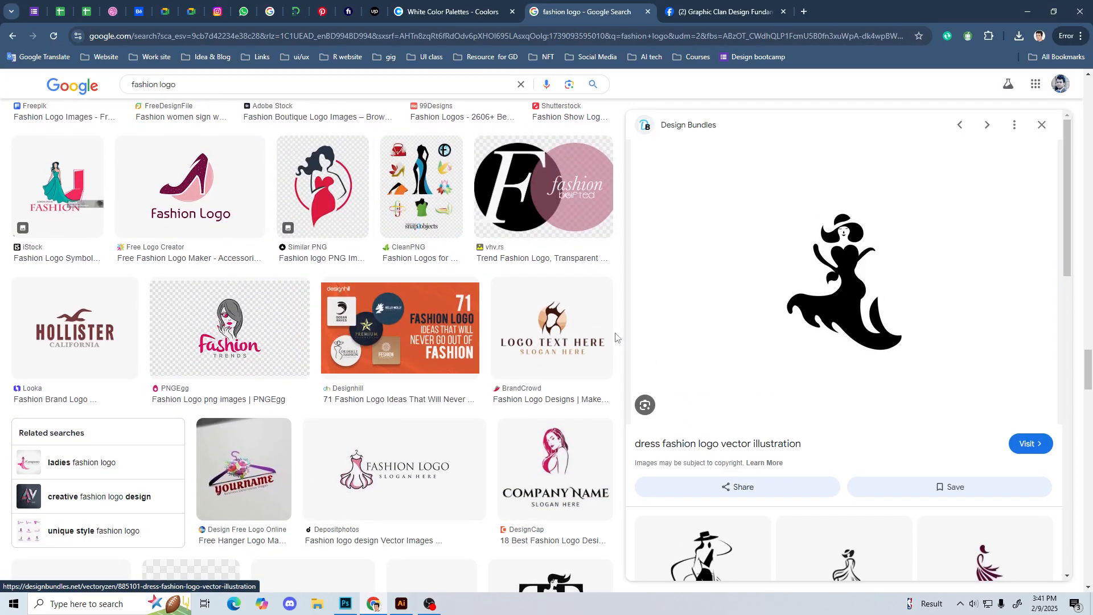
Step: Preview the BrandCrowd "Logo Text Here" figure logo, the "Bliss & Bloom" branding project and the "MOSS fashion" wordmark
{"action": "left_click", "coordinate": [594, 343]}
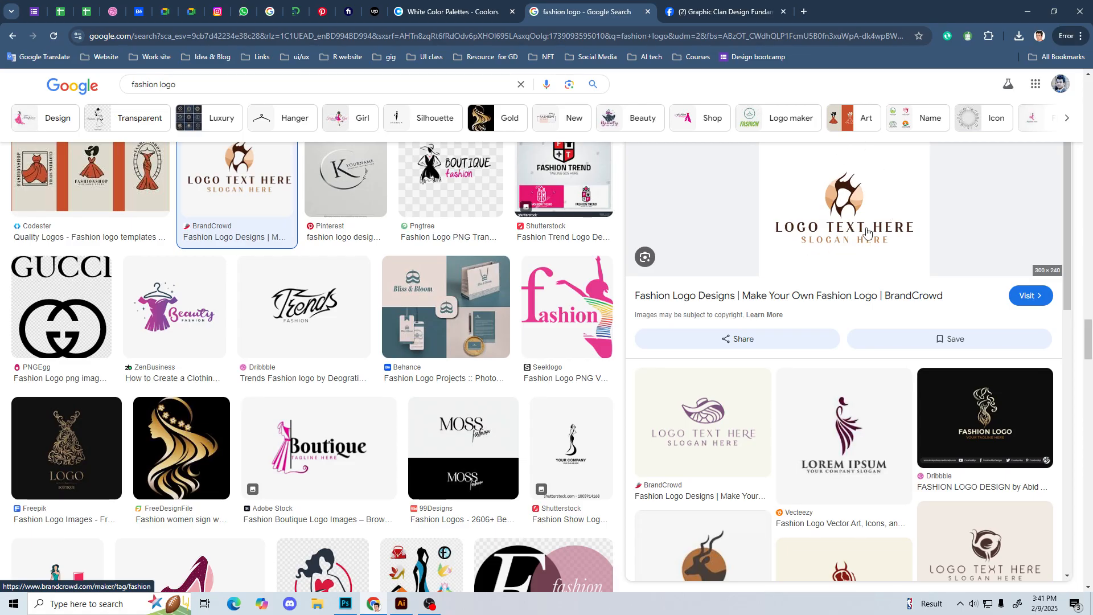
{"action": "left_click", "coordinate": [446, 308]}
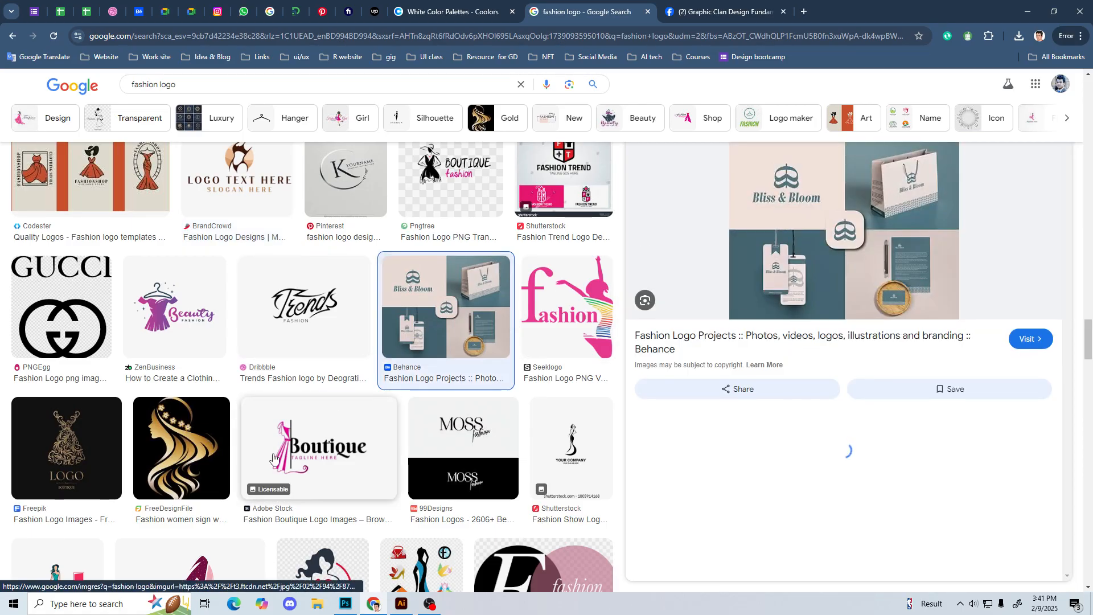
{"action": "scroll", "coordinate": [483, 436], "scroll_direction": "down", "scroll_amount": 4}
{"action": "scroll", "coordinate": [482, 436], "scroll_direction": "down", "scroll_amount": 1}
{"action": "left_click", "coordinate": [488, 201]}
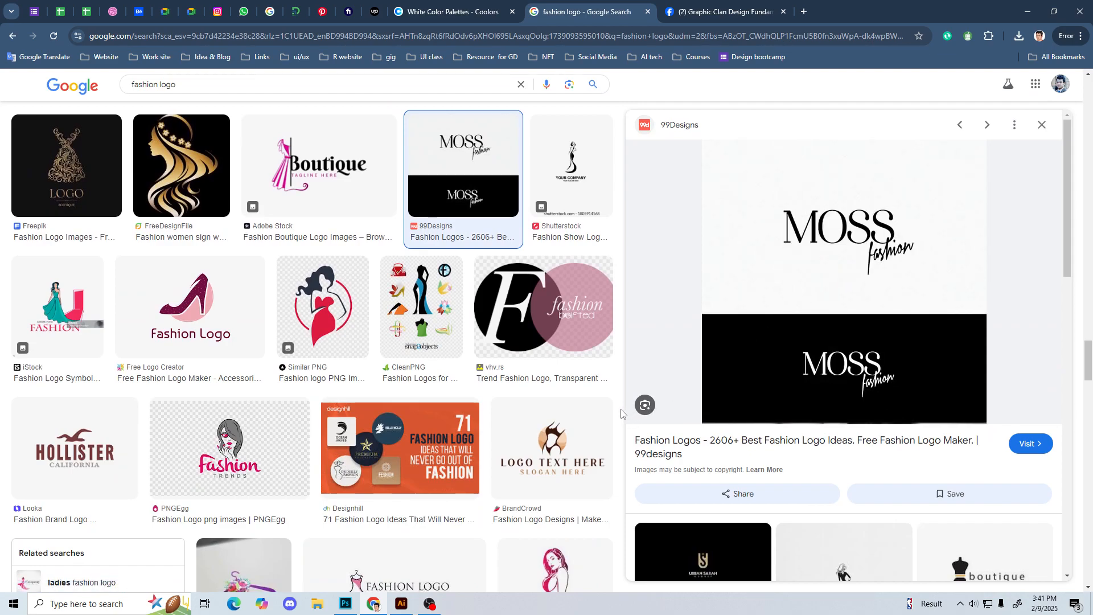
Step: Browse the fashion logo results beyond the "MOSS fashion" wordmark for further brand and wordmark examples
{"action": "scroll", "coordinate": [620, 413], "scroll_direction": "up", "scroll_amount": 4}
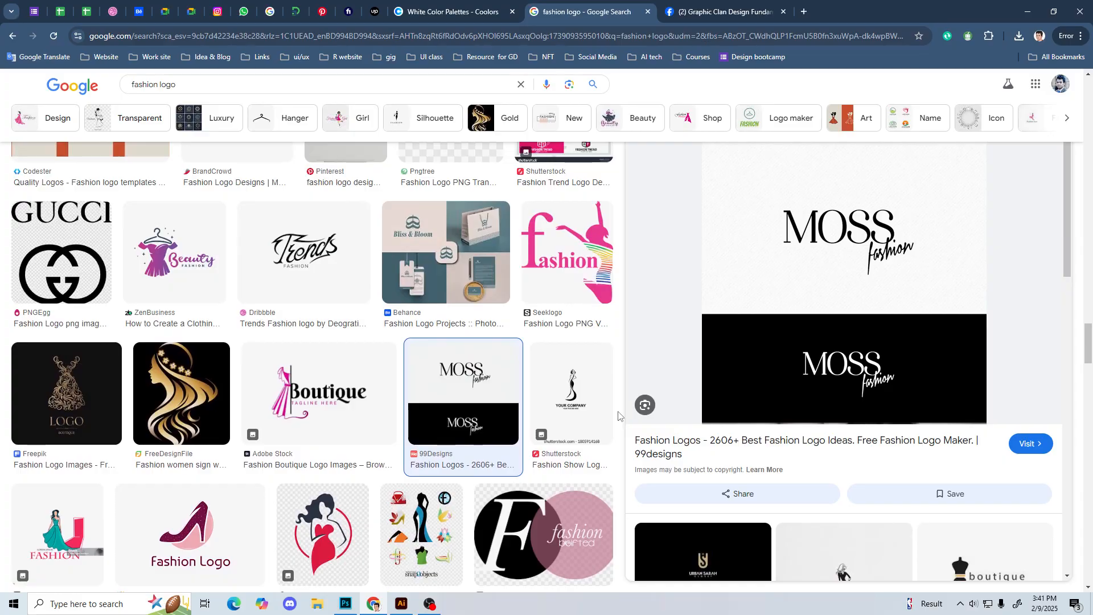
{"action": "scroll", "coordinate": [337, 450], "scroll_direction": "down", "scroll_amount": 13}
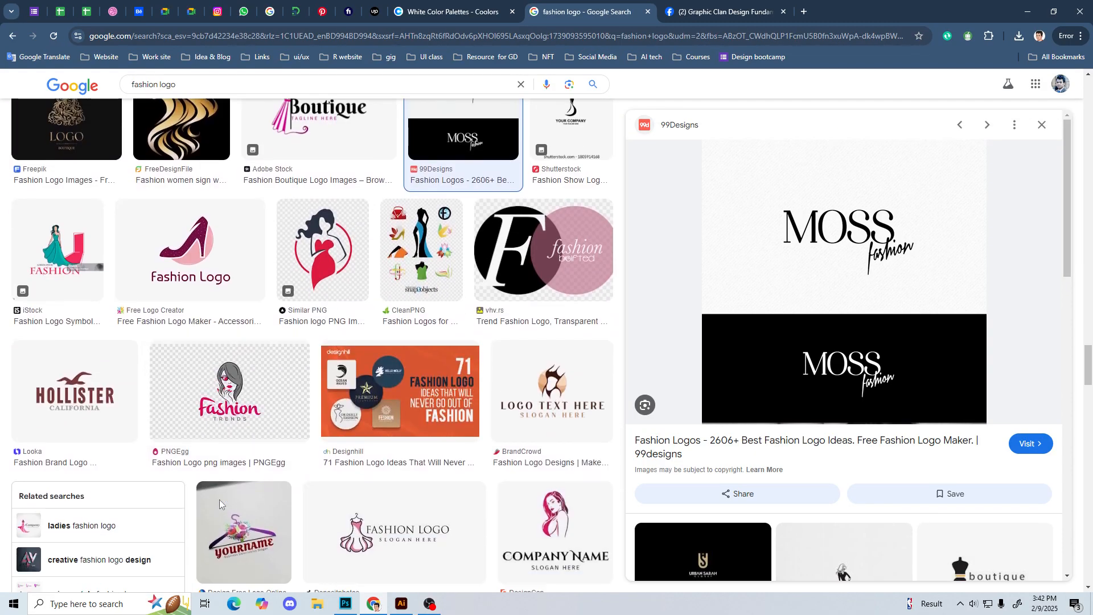
{"action": "scroll", "coordinate": [228, 500], "scroll_direction": "down", "scroll_amount": 15}
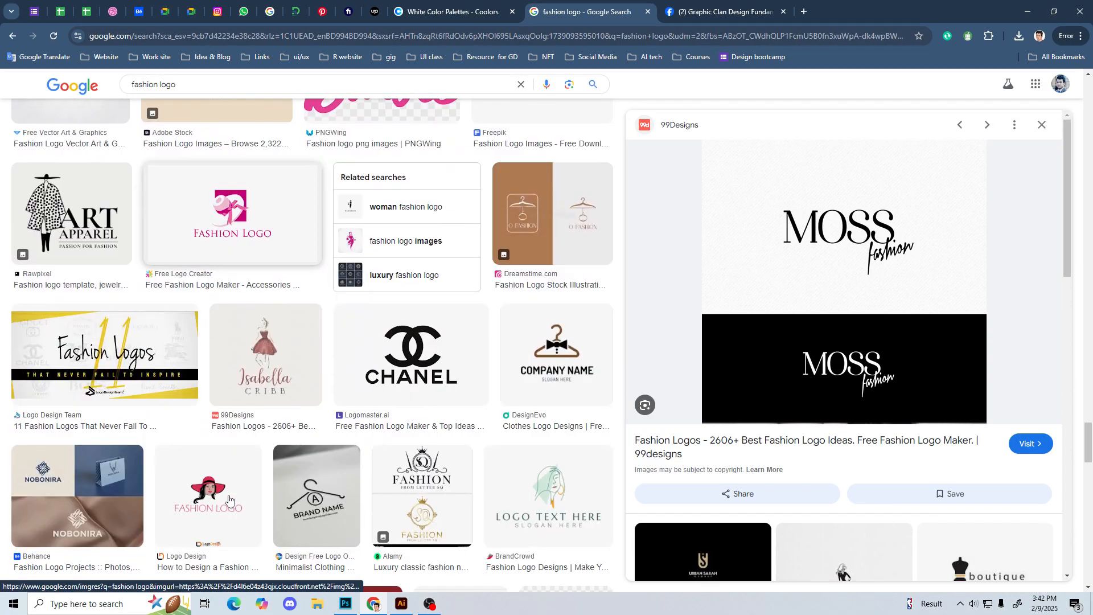
{"action": "scroll", "coordinate": [228, 500], "scroll_direction": "down", "scroll_amount": 8}
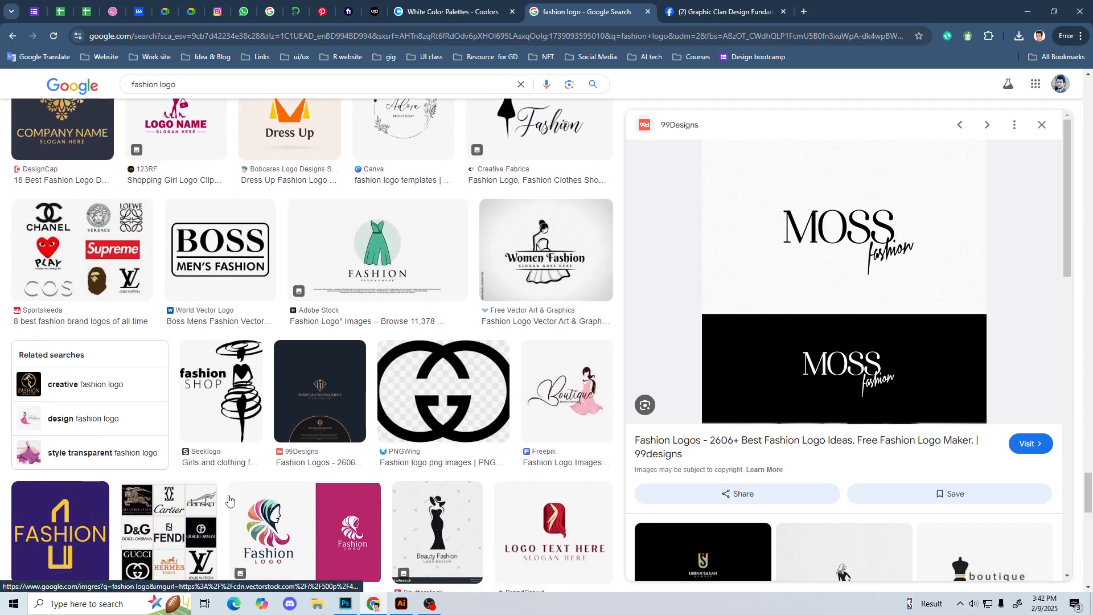
{"action": "scroll", "coordinate": [233, 495], "scroll_direction": "down", "scroll_amount": 7}
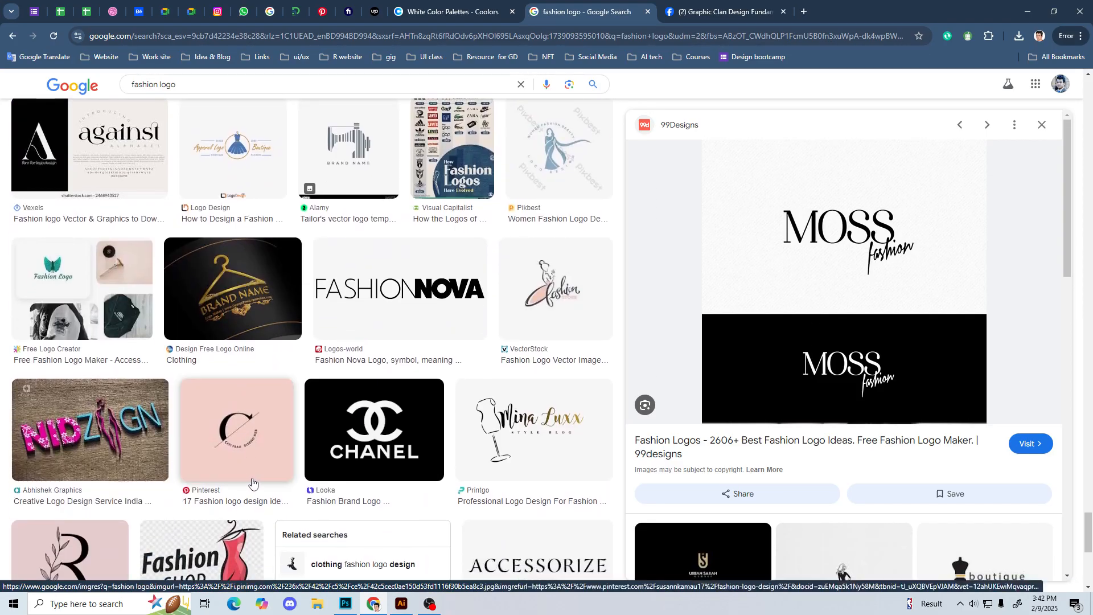
Step: Preview the Vecteezy ladies' fashion logo with the multicoloured headscarf profile
{"action": "scroll", "coordinate": [234, 495], "scroll_direction": "up", "scroll_amount": 5}
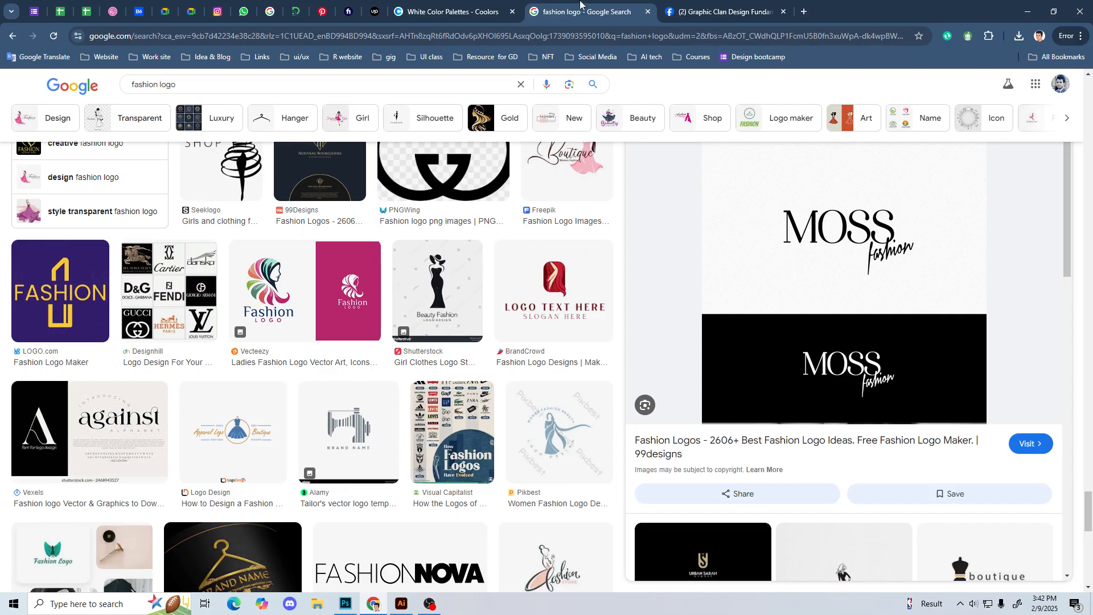
{"action": "left_click", "coordinate": [333, 242]}
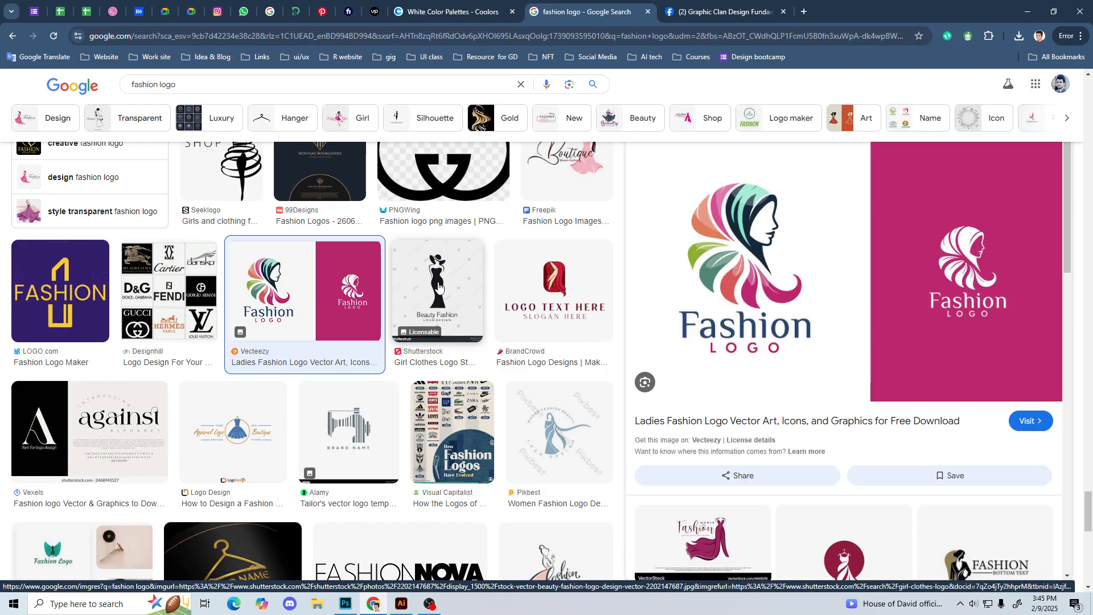
Step: Switch to Illustrator and demonstrate the Selection and Pen tools beside the open season 5 back.ai artwork
{"action": "left_click", "coordinate": [401, 604]}
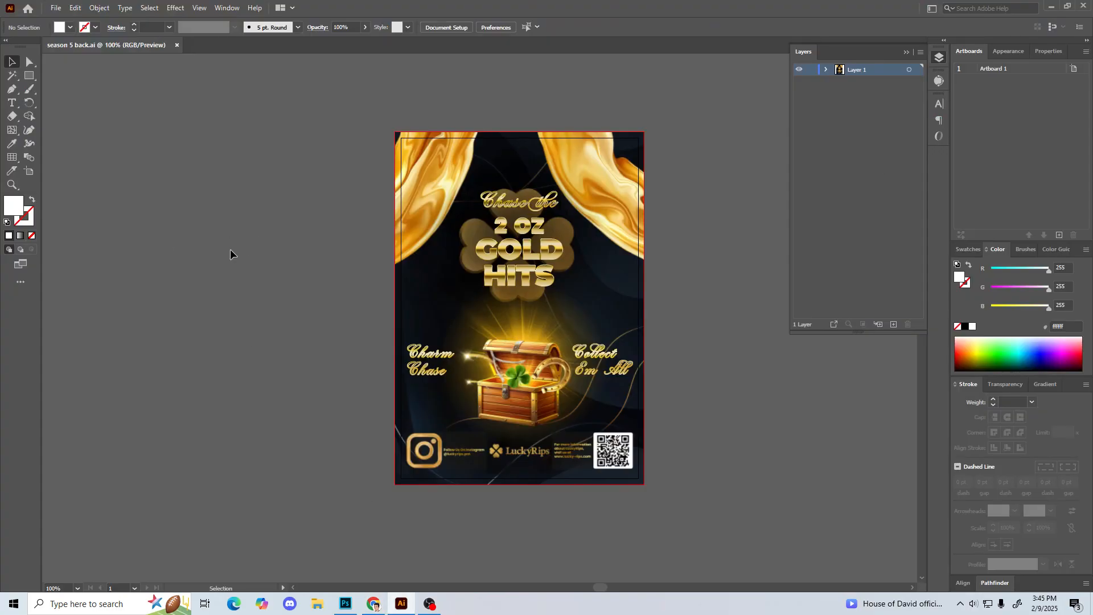
{"action": "left_click_drag", "start_coordinate": [305, 105], "coordinate": [590, 422]}
{"action": "left_click", "coordinate": [338, 336]}
{"action": "left_click", "coordinate": [10, 90]}
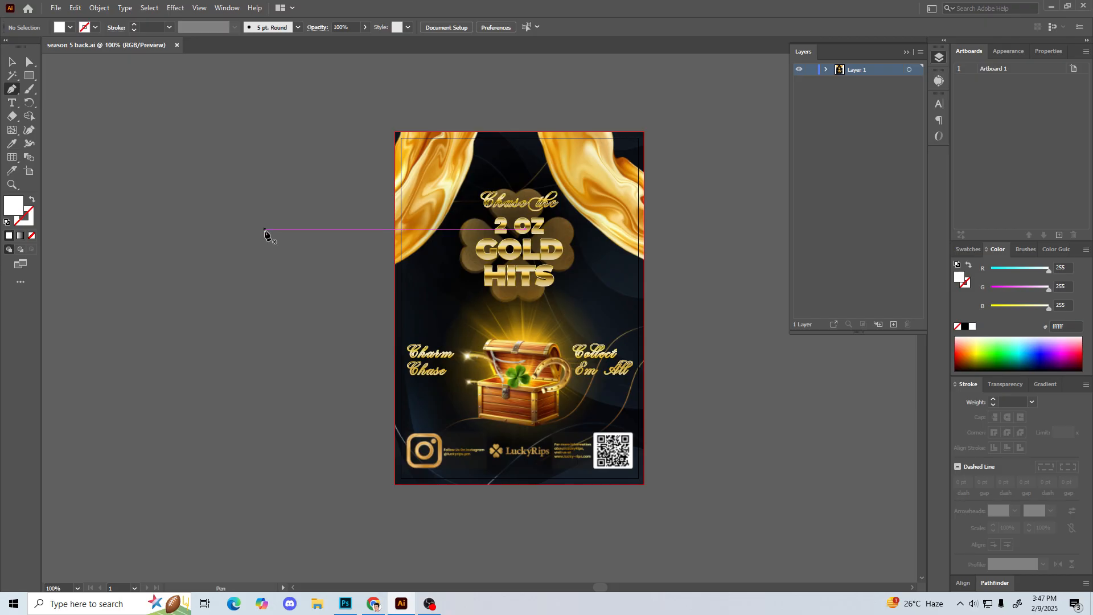
{"action": "left_click", "coordinate": [12, 62]}
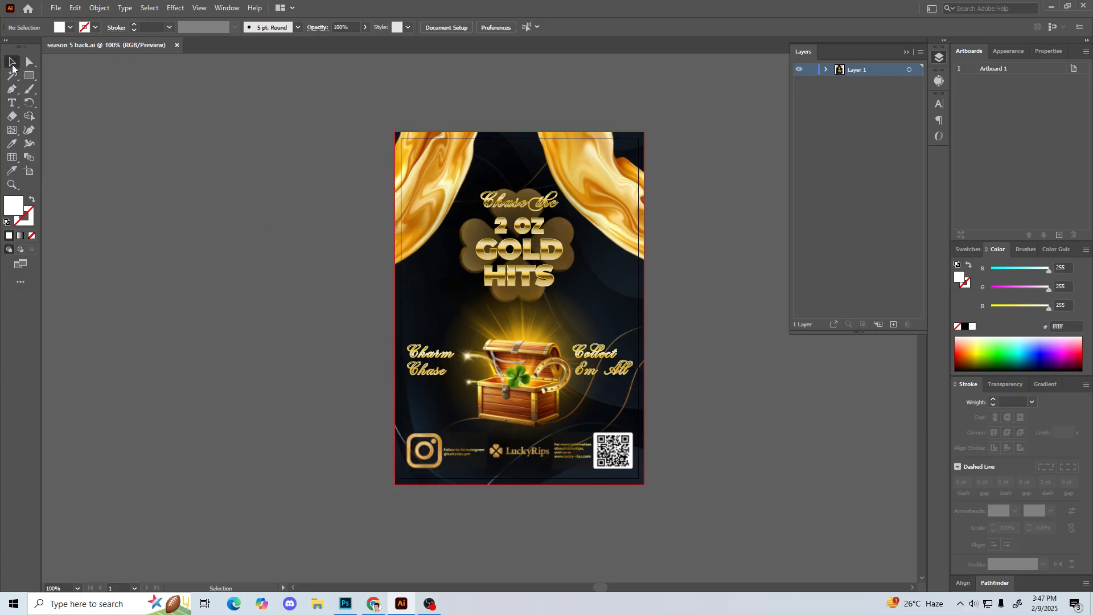
Step: Return to the fashion logo results in Chrome and preview the BrandCrowd "Logo Text Here" logo with the line-drawn woman's face
{"action": "left_click", "coordinate": [374, 604]}
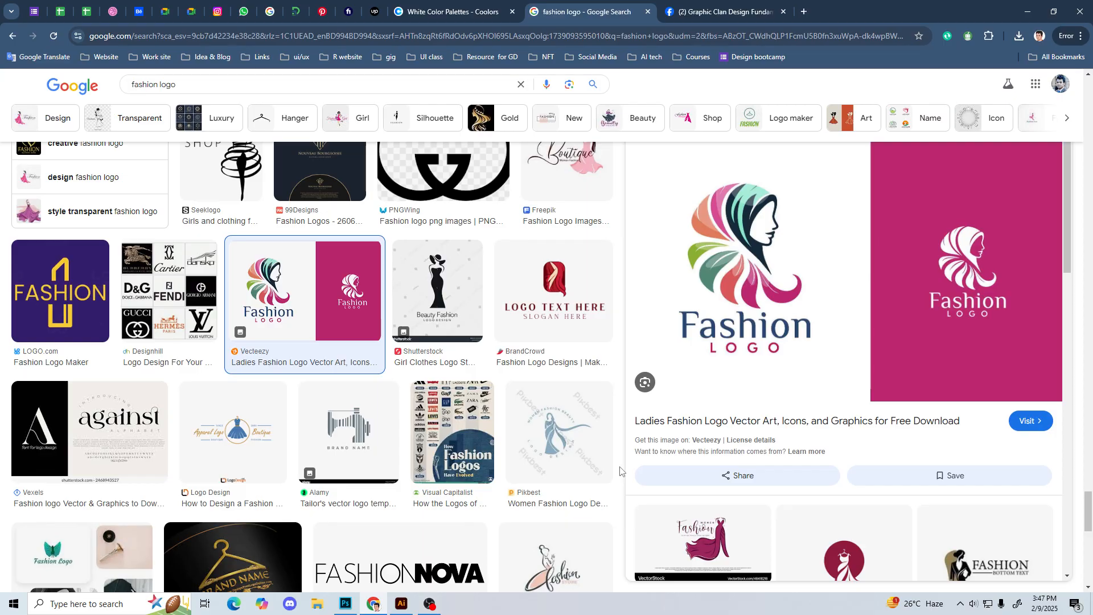
{"action": "scroll", "coordinate": [621, 471], "scroll_direction": "down", "scroll_amount": 3}
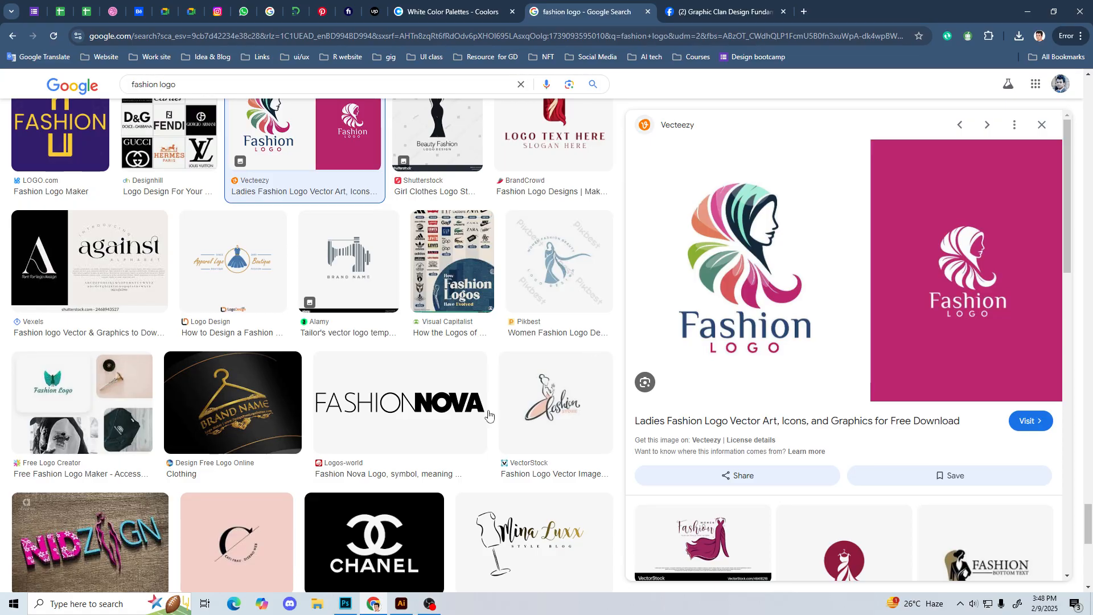
{"action": "scroll", "coordinate": [143, 430], "scroll_direction": "down", "scroll_amount": 9}
{"action": "scroll", "coordinate": [142, 430], "scroll_direction": "up", "scroll_amount": 20}
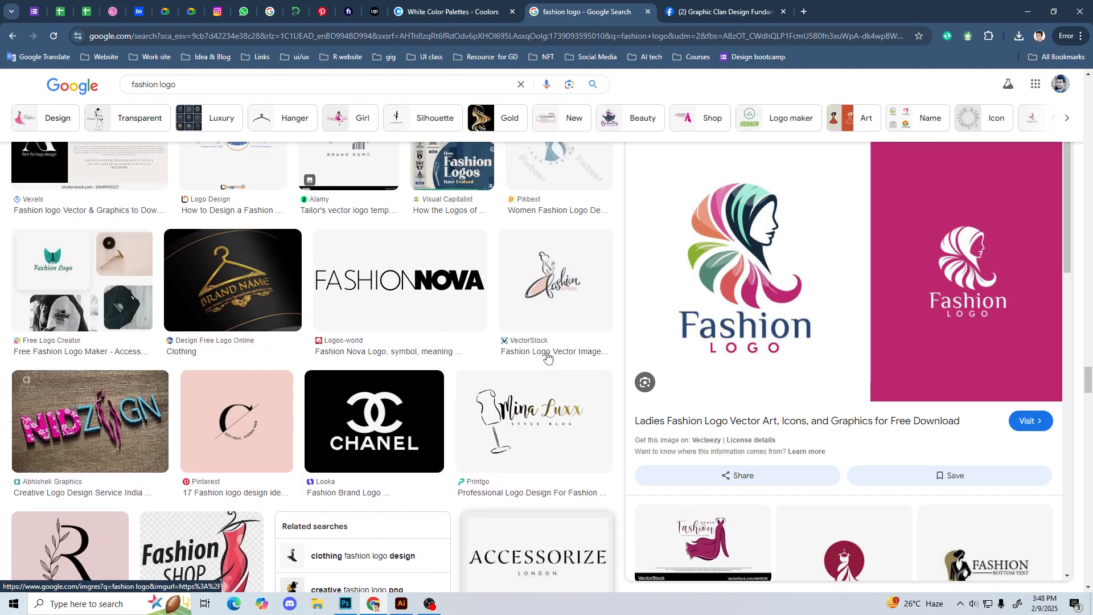
{"action": "scroll", "coordinate": [548, 358], "scroll_direction": "up", "scroll_amount": 5}
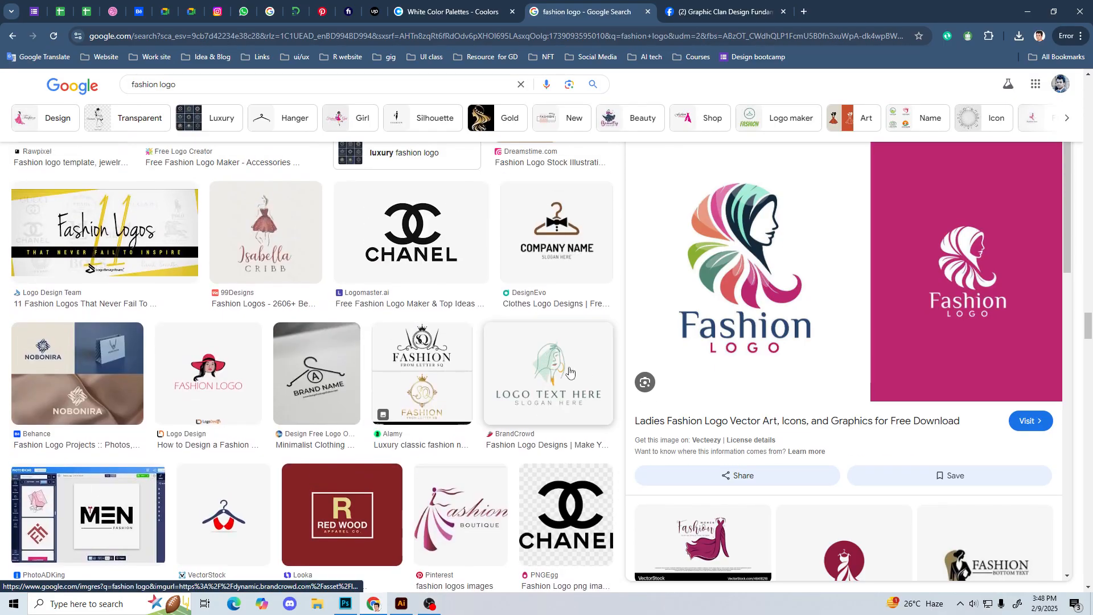
{"action": "left_click", "coordinate": [607, 336]}
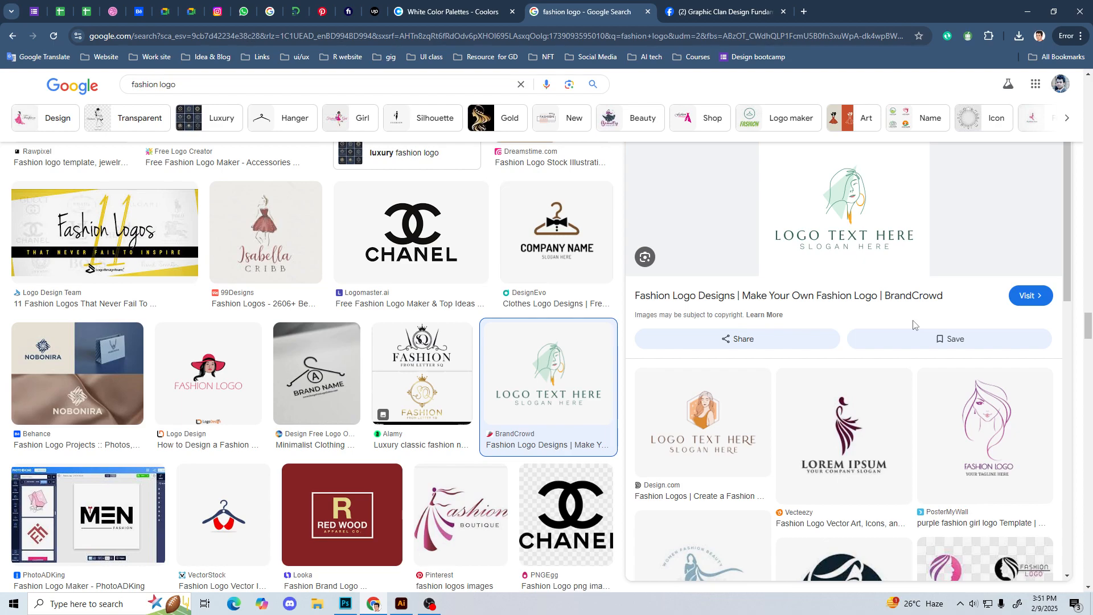
Step: Preview the pink hat-and-ribbon "Fashion Logo" from Free Logo Creator
{"action": "scroll", "coordinate": [608, 387], "scroll_direction": "up", "scroll_amount": 5}
{"action": "scroll", "coordinate": [608, 387], "scroll_direction": "down", "scroll_amount": 2}
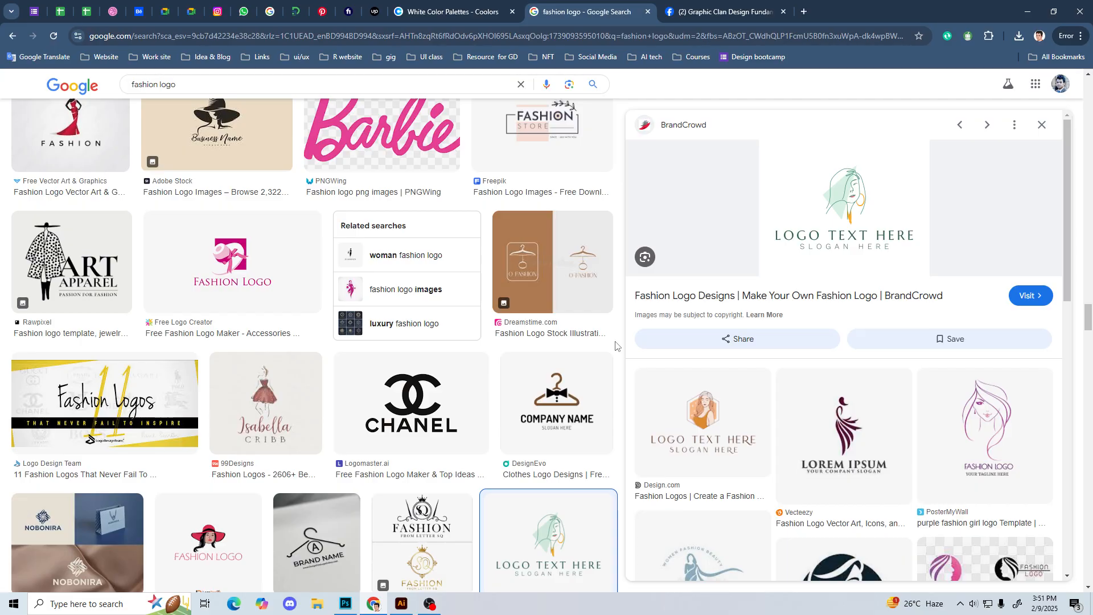
{"action": "left_click", "coordinate": [207, 281]}
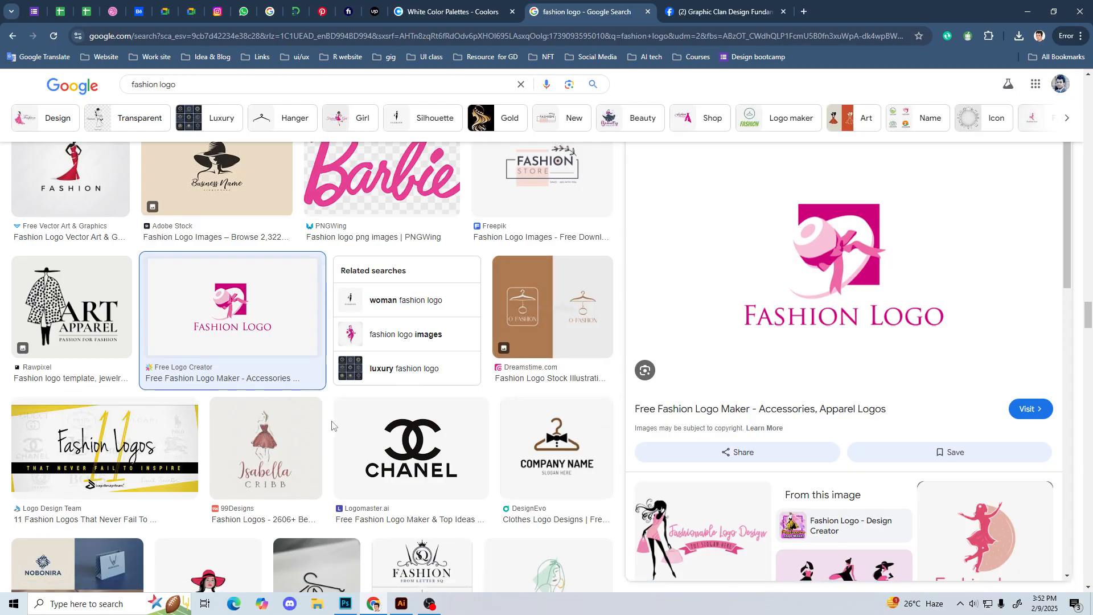
Step: Examine the fashion logo results back to the first ones, comparing their dress, hanger, figure and lettering styles
{"action": "scroll", "coordinate": [616, 386], "scroll_direction": "up", "scroll_amount": 2}
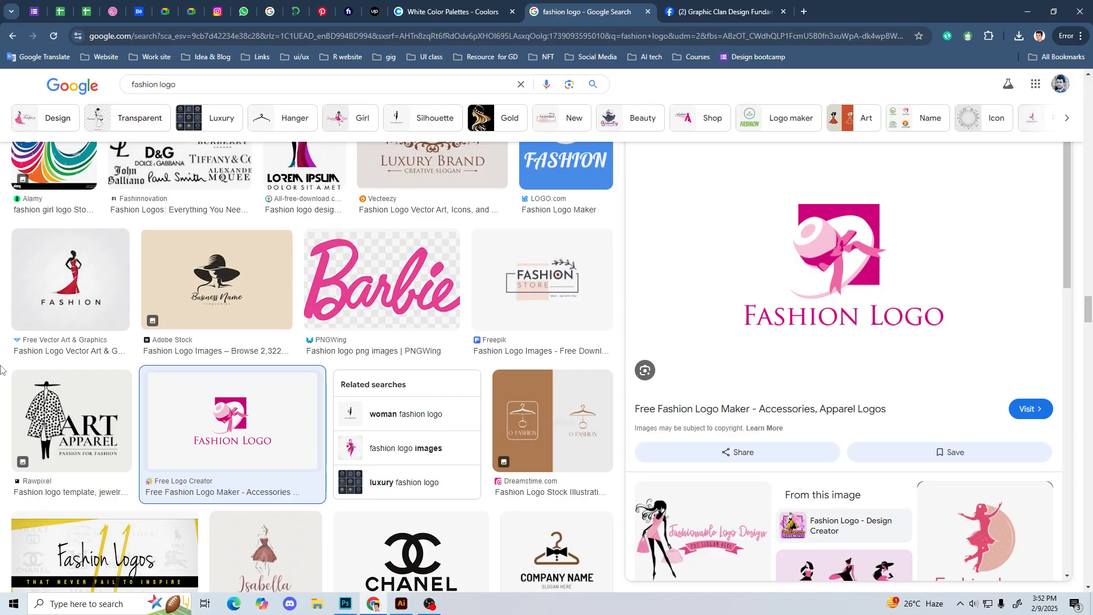
{"action": "scroll", "coordinate": [1, 358], "scroll_direction": "down", "scroll_amount": 15}
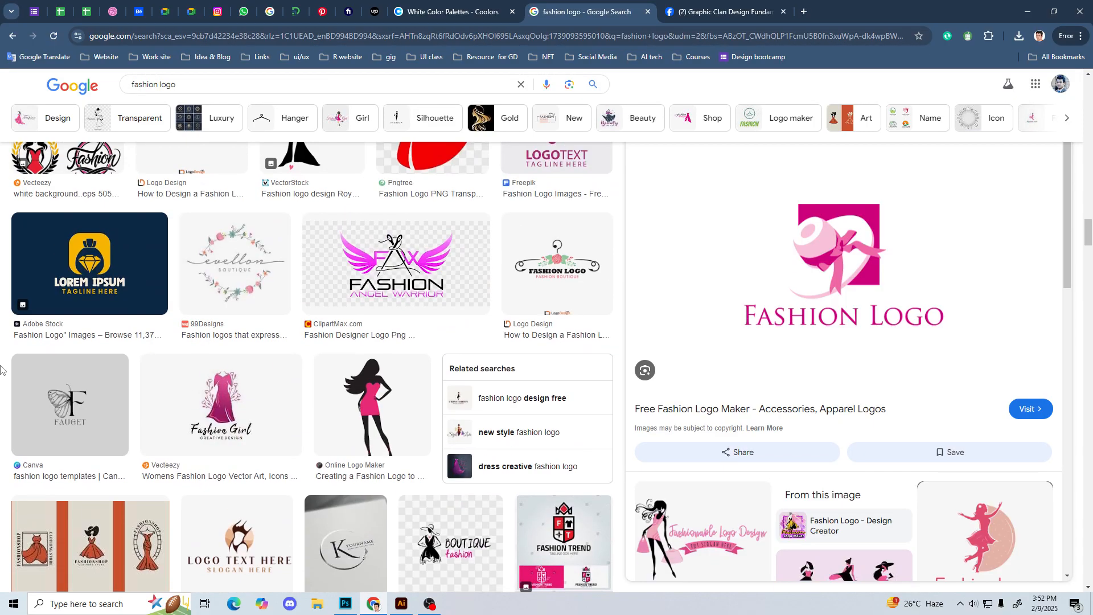
{"action": "scroll", "coordinate": [2, 344], "scroll_direction": "down", "scroll_amount": 15}
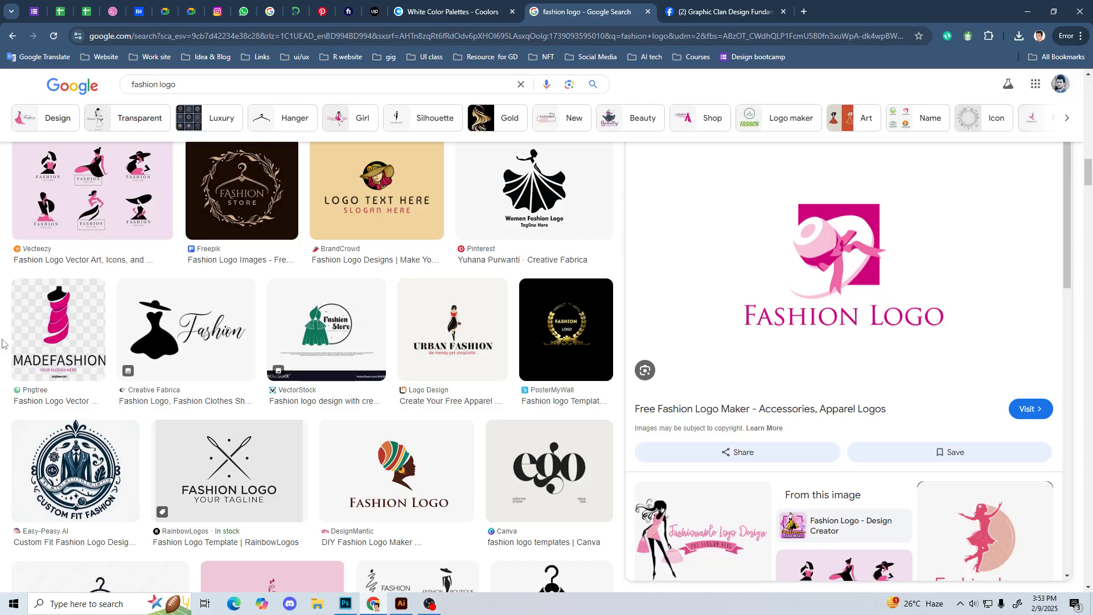
{"action": "scroll", "coordinate": [1, 343], "scroll_direction": "up", "scroll_amount": 3}
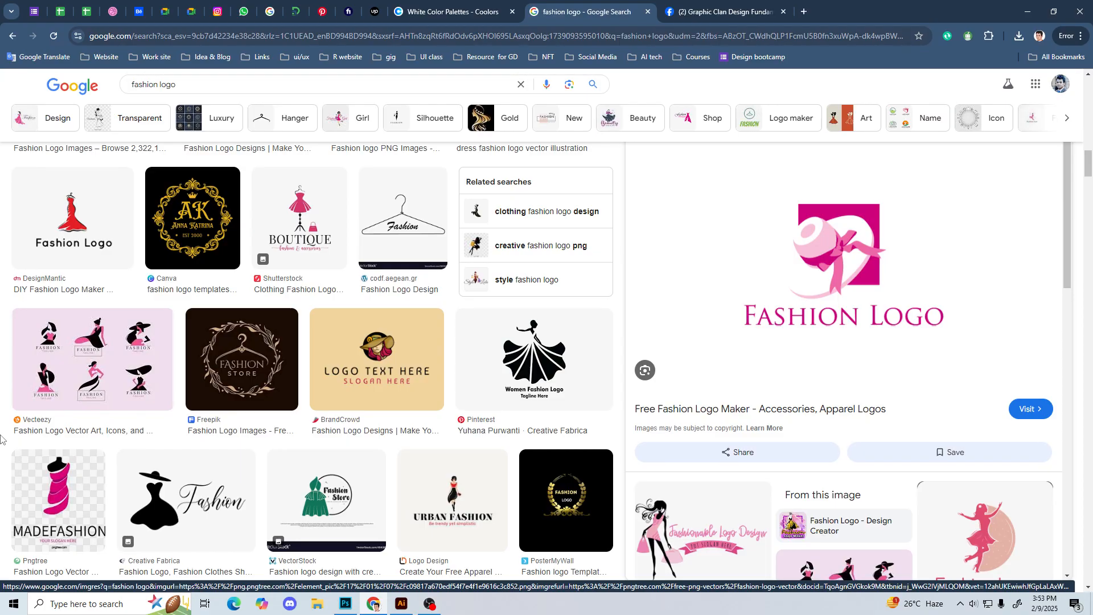
{"action": "scroll", "coordinate": [1, 438], "scroll_direction": "up", "scroll_amount": 2}
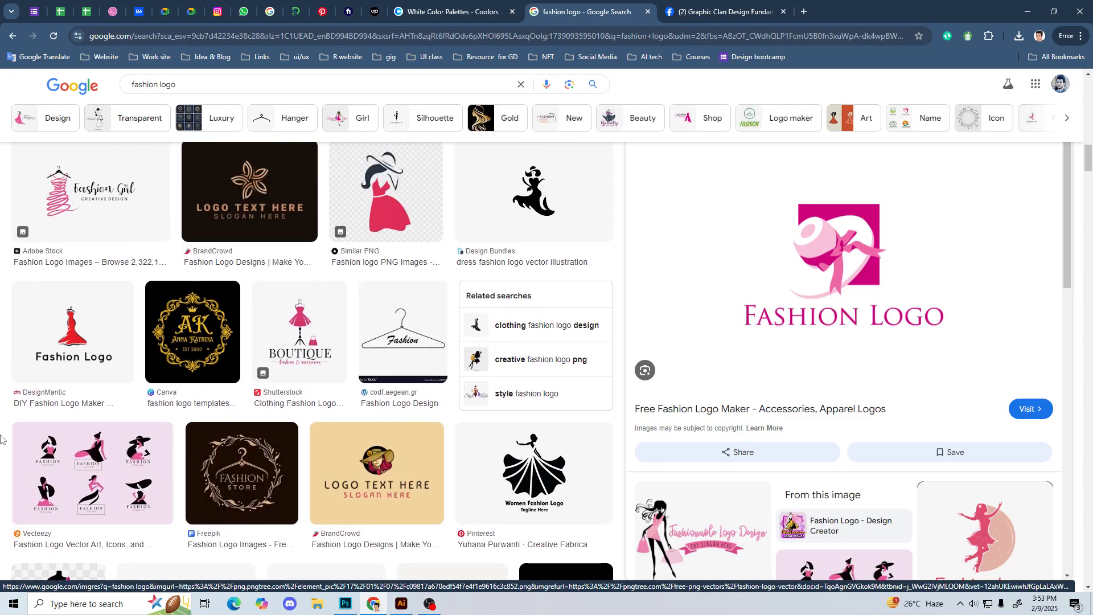
{"action": "scroll", "coordinate": [1, 438], "scroll_direction": "down", "scroll_amount": 3}
{"action": "scroll", "coordinate": [1, 439], "scroll_direction": "down", "scroll_amount": 3}
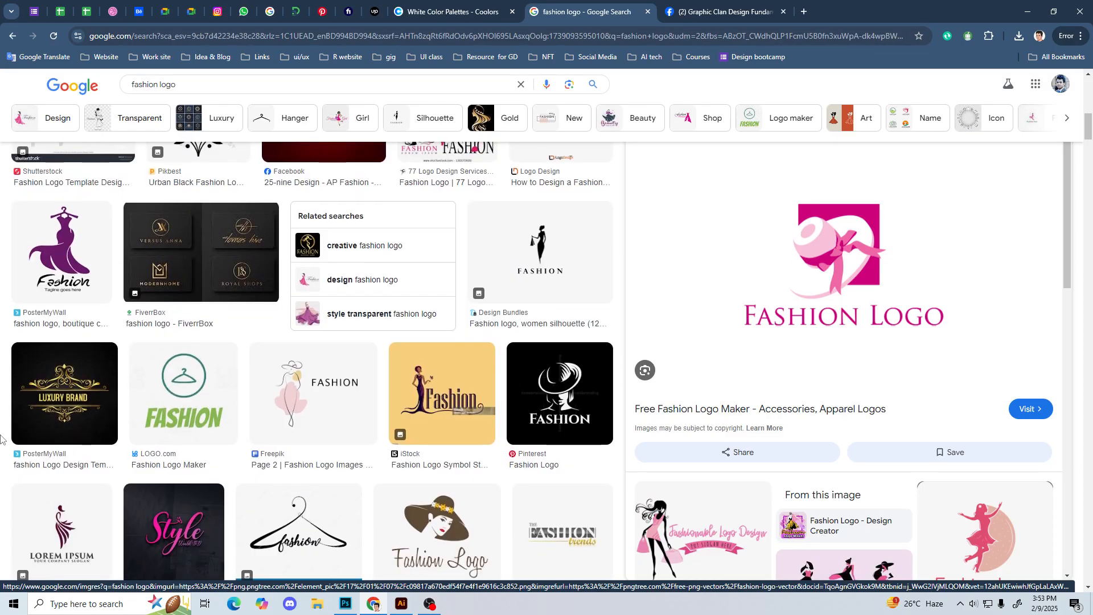
{"action": "scroll", "coordinate": [1, 438], "scroll_direction": "up", "scroll_amount": 10}
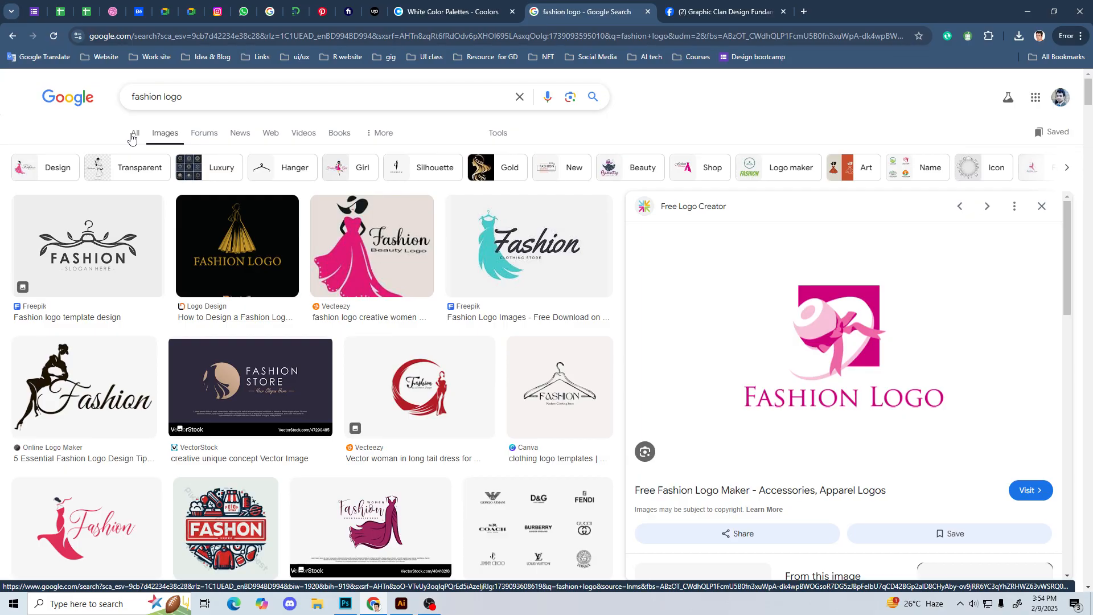
Step: Preview the VectorStock "Fashion Store" circular woman logo and look through its related images
{"action": "left_click", "coordinate": [247, 384]}
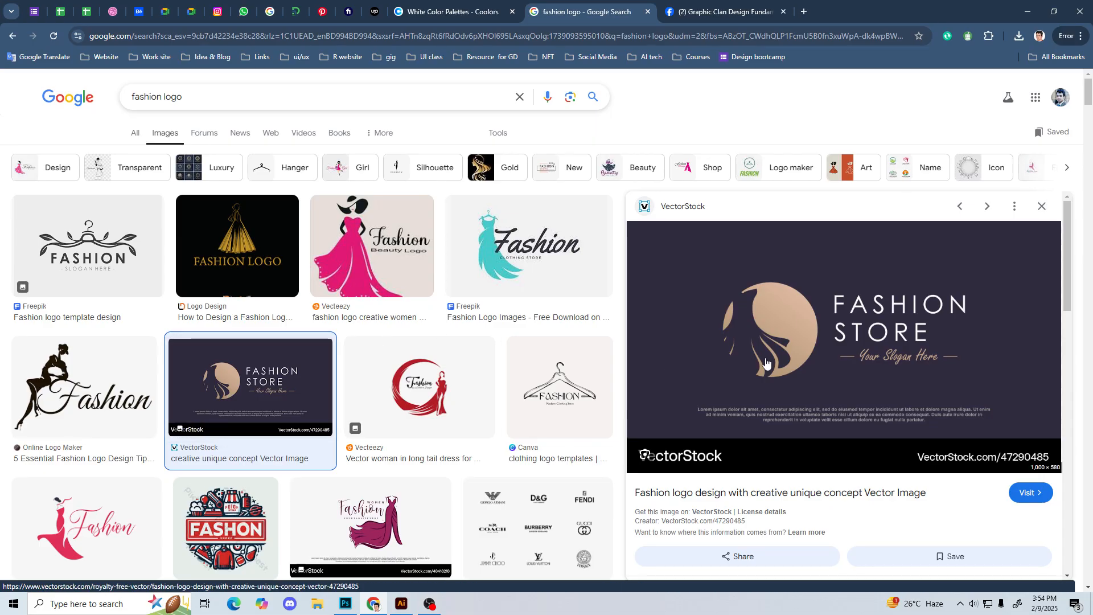
{"action": "scroll", "coordinate": [772, 381], "scroll_direction": "down", "scroll_amount": 5}
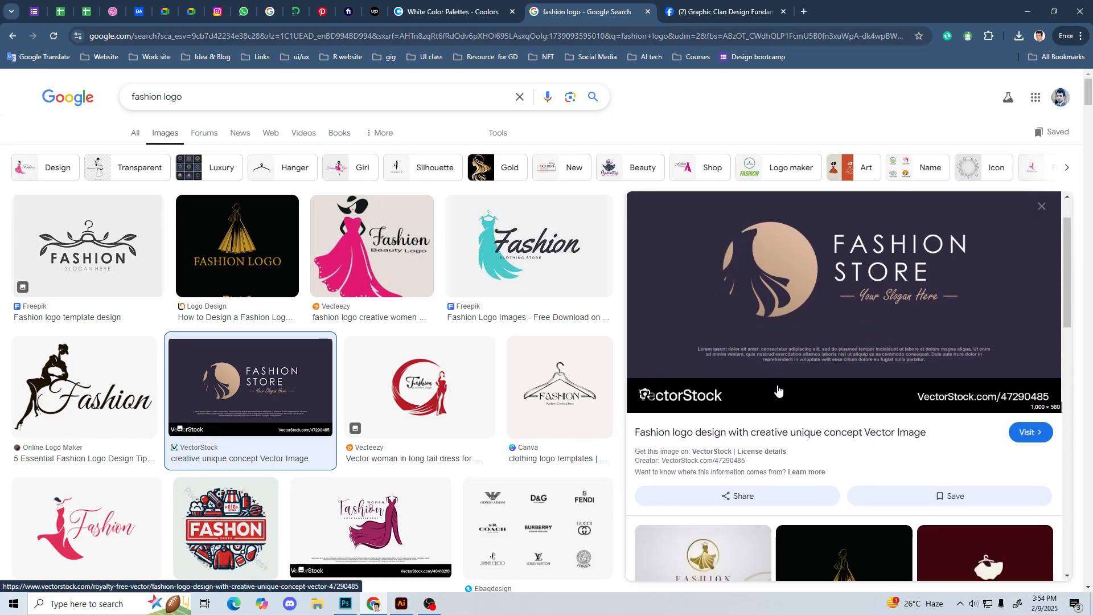
{"action": "scroll", "coordinate": [780, 389], "scroll_direction": "down", "scroll_amount": 5}
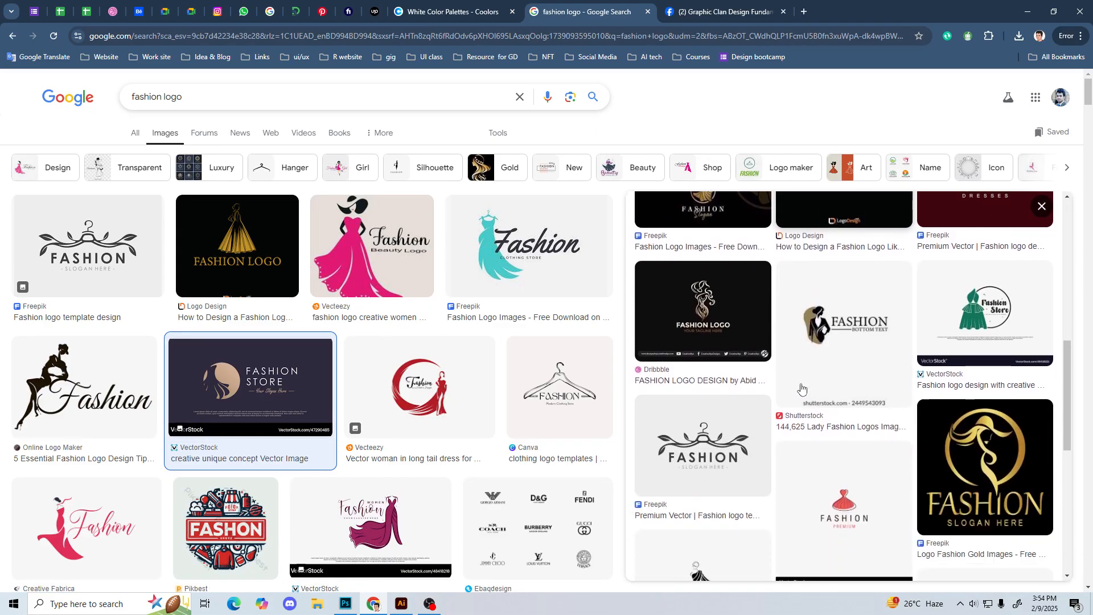
Step: Preview the related VectorStock "Fashion Premium" red dress logo and look through the designs similar to it
{"action": "left_click", "coordinate": [847, 485]}
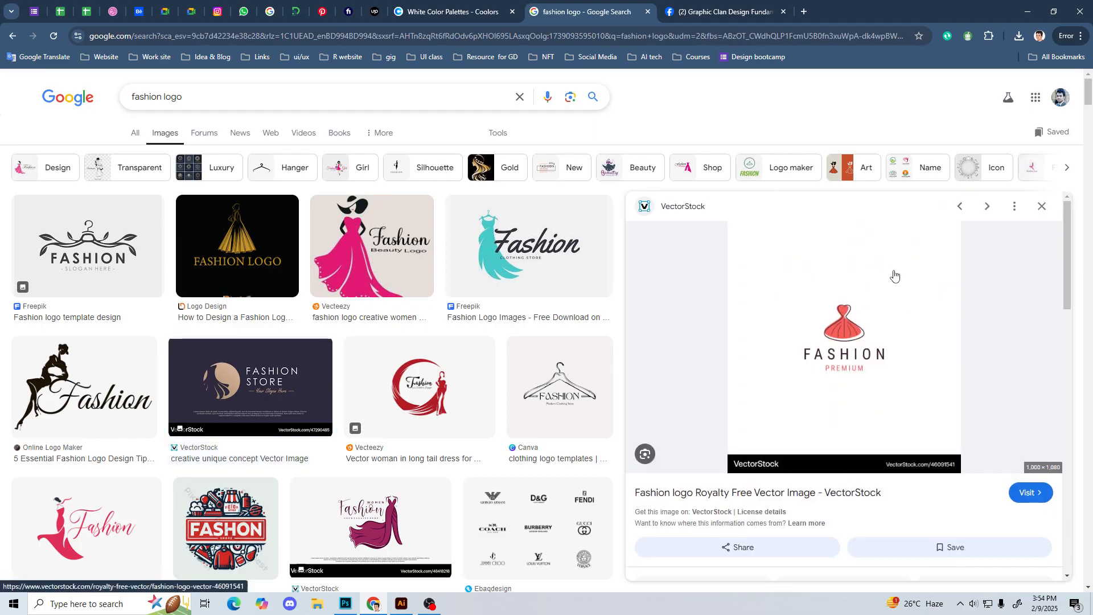
{"action": "scroll", "coordinate": [879, 376], "scroll_direction": "down", "scroll_amount": 5}
{"action": "scroll", "coordinate": [881, 393], "scroll_direction": "down", "scroll_amount": 2}
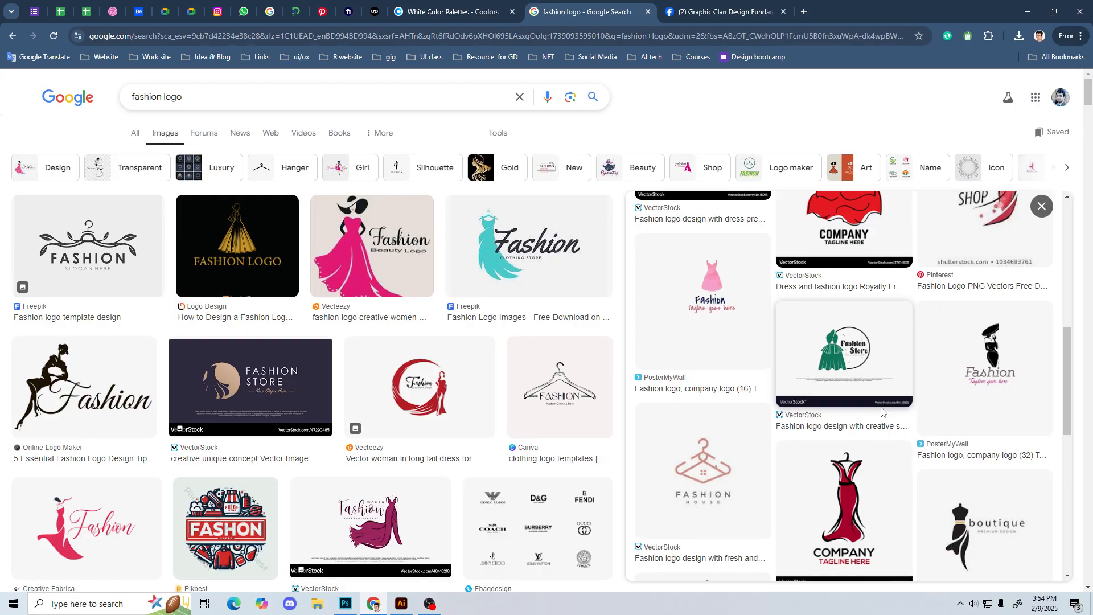
{"action": "left_click", "coordinate": [885, 380]}
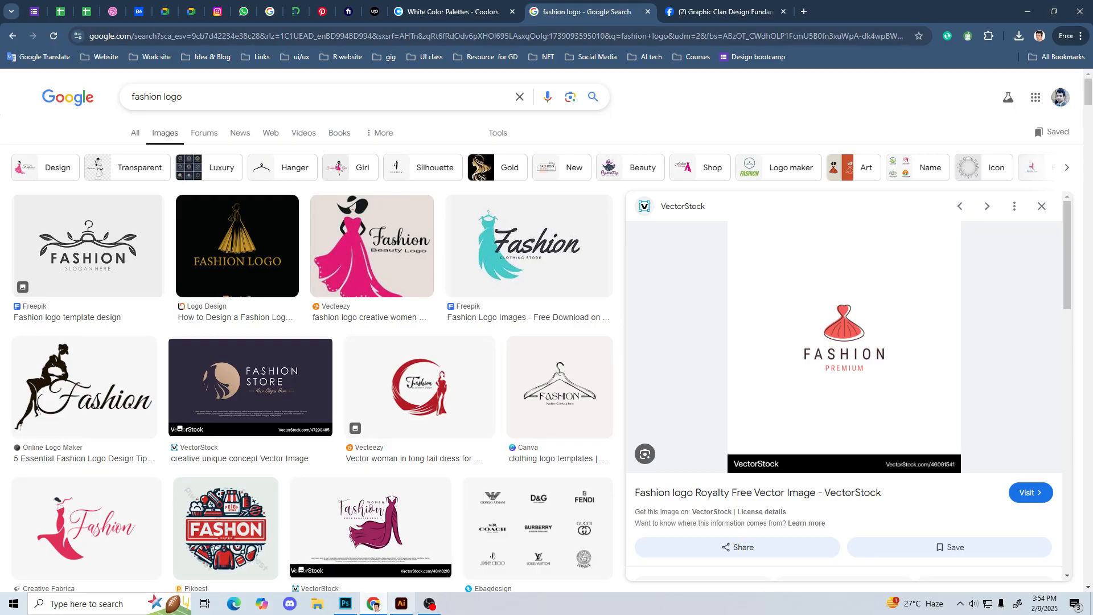
{"action": "left_click", "coordinate": [401, 605]}
{"action": "left_click", "coordinate": [402, 605]}
{"action": "left_click", "coordinate": [430, 603]}
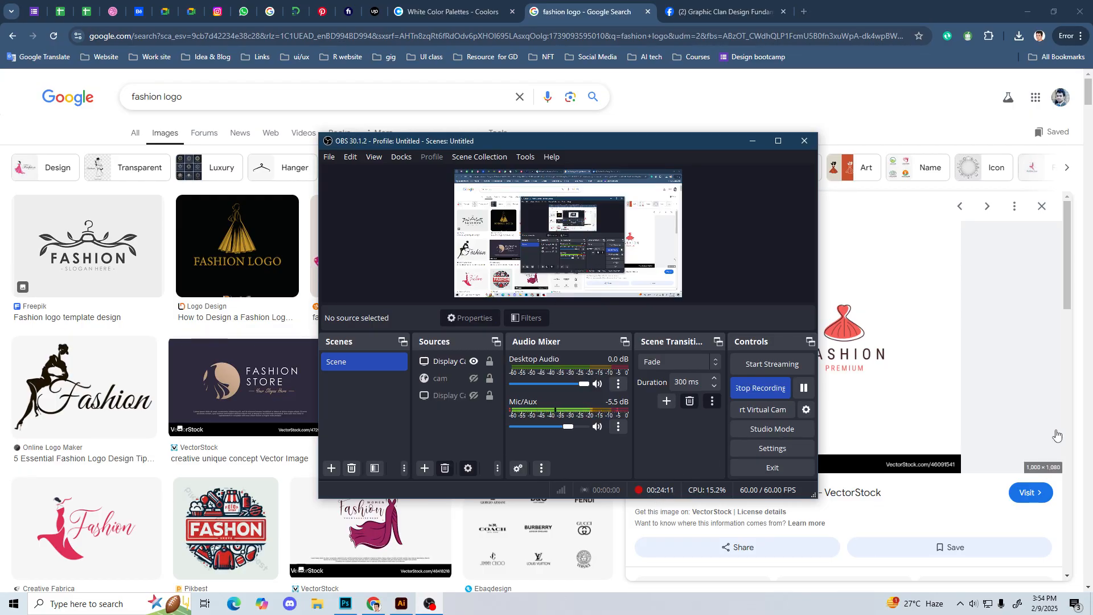
{"action": "left_click", "coordinate": [2, 344]}
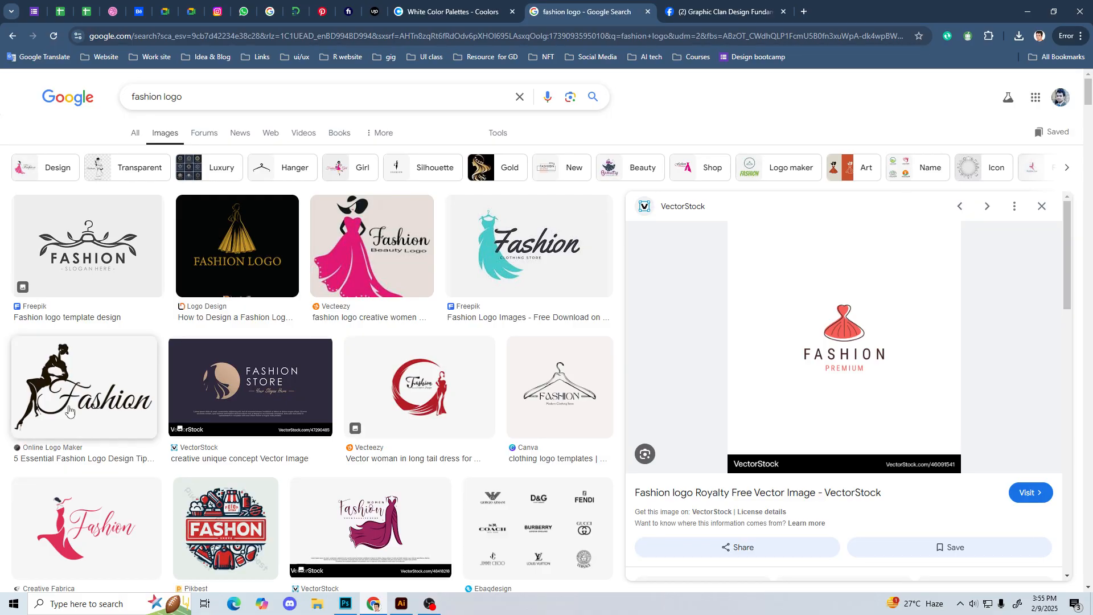
Step: Preview the VectorStock "Women Fashion" logo with the flowing purple dress and look at its related images
{"action": "left_click", "coordinate": [371, 526]}
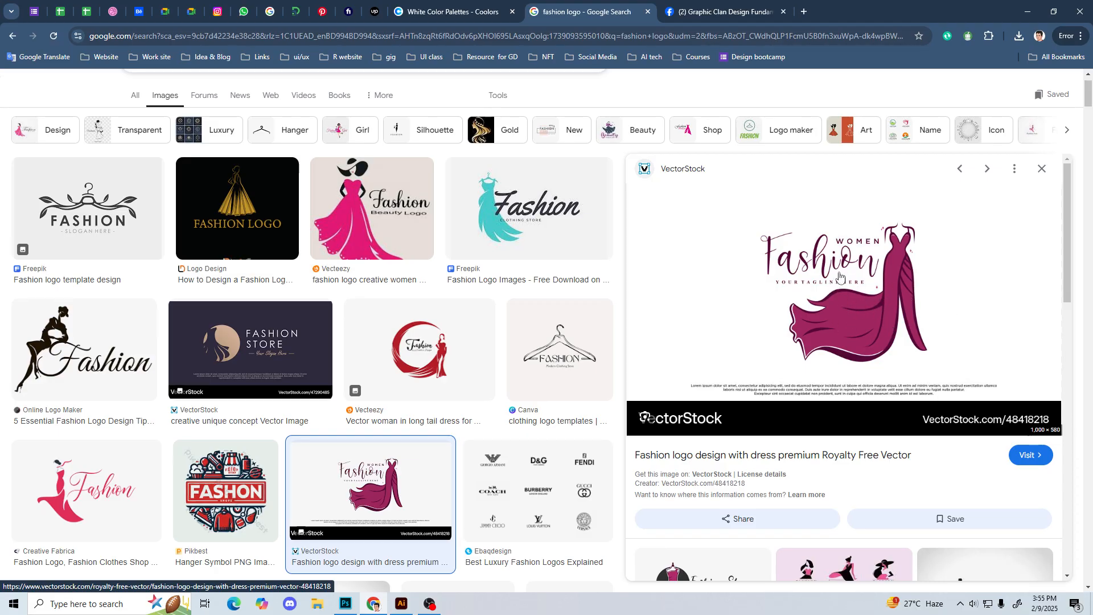
{"action": "scroll", "coordinate": [857, 283], "scroll_direction": "down", "scroll_amount": 1}
{"action": "scroll", "coordinate": [853, 282], "scroll_direction": "down", "scroll_amount": 4}
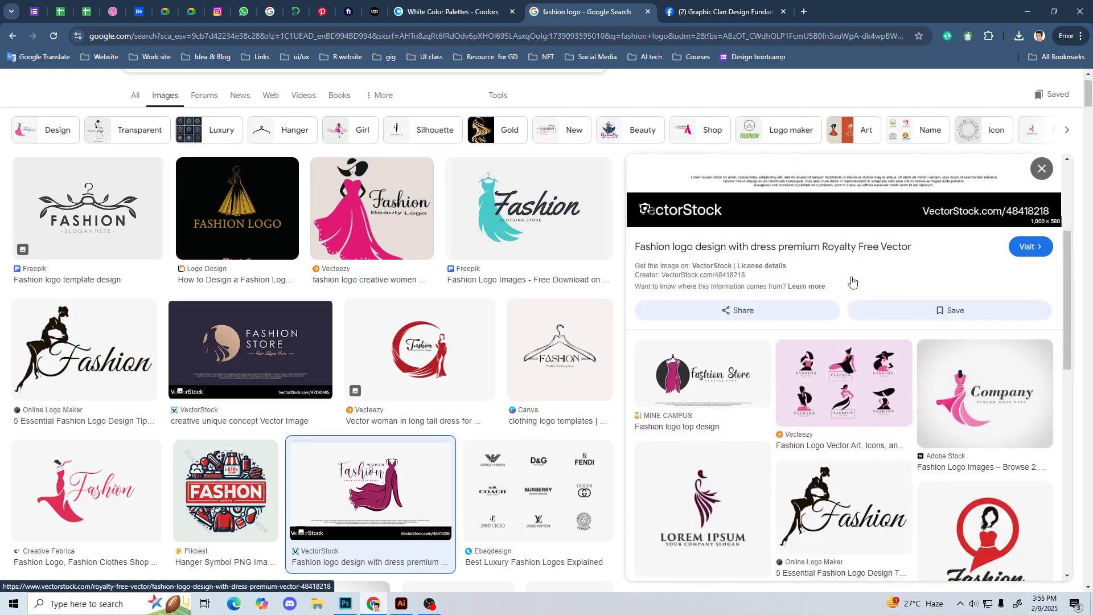
Step: Preview the round Pikbest "FASHON" badge logo and look through its related logo designs
{"action": "left_click", "coordinate": [189, 490]}
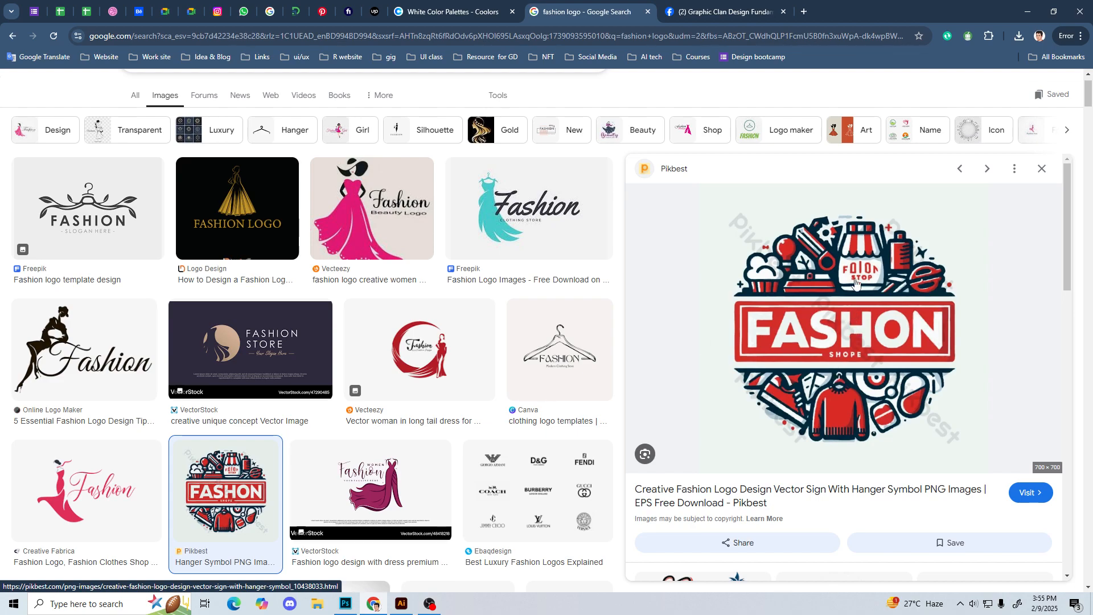
{"action": "scroll", "coordinate": [851, 308], "scroll_direction": "down", "scroll_amount": 6}
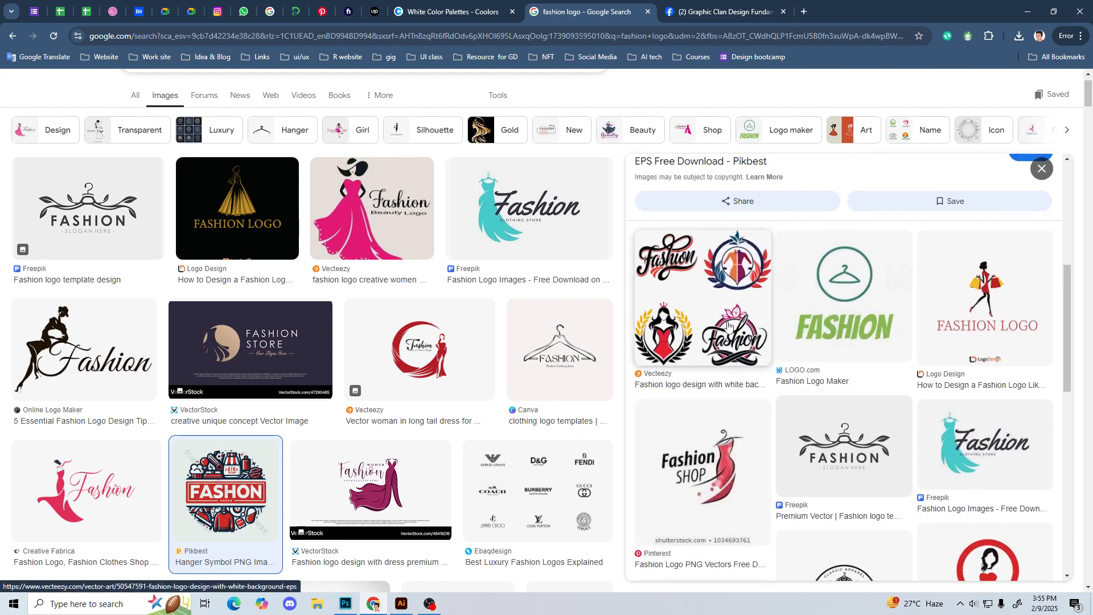
{"action": "scroll", "coordinate": [716, 320], "scroll_direction": "down", "scroll_amount": 3}
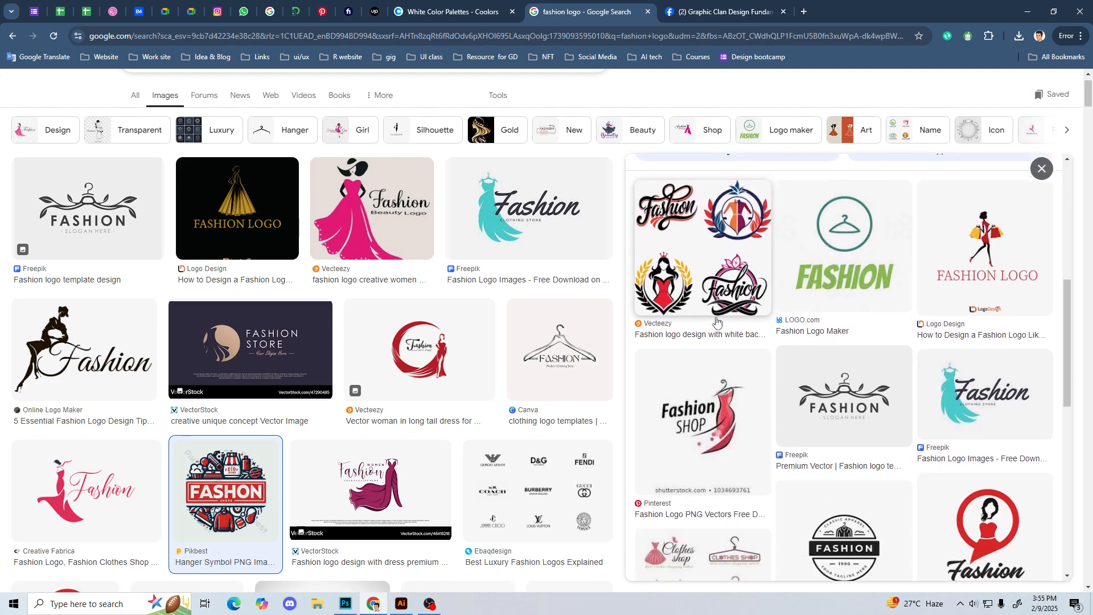
{"action": "scroll", "coordinate": [389, 472], "scroll_direction": "down", "scroll_amount": 8}
Step: Browse further down the main fashion logo results for more dress, hanger and monogram examples
{"action": "scroll", "coordinate": [389, 472], "scroll_direction": "down", "scroll_amount": 9}
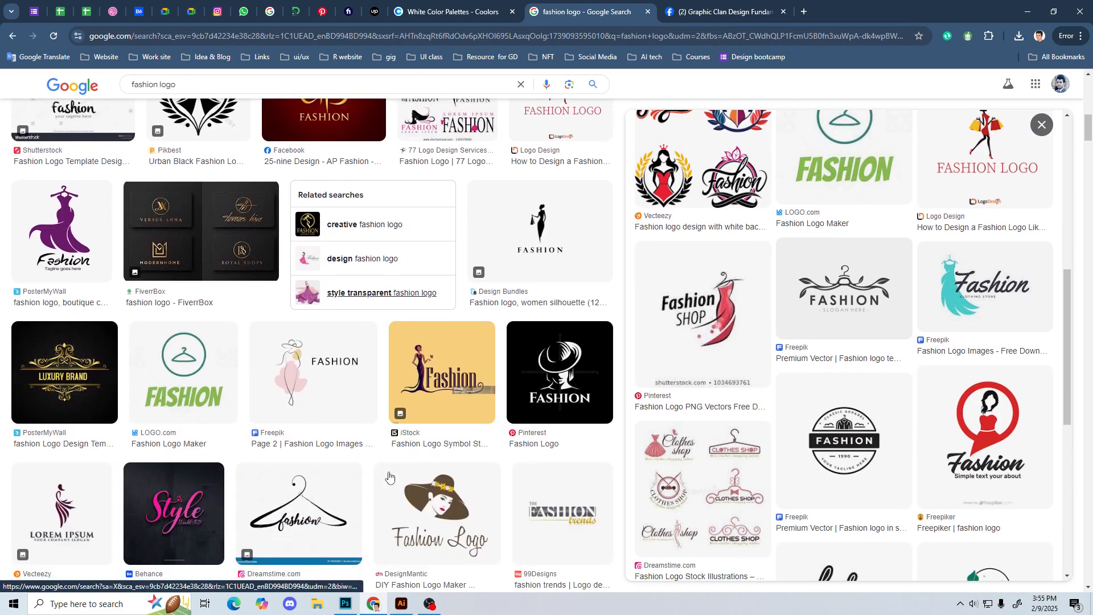
{"action": "scroll", "coordinate": [390, 514], "scroll_direction": "down", "scroll_amount": 2}
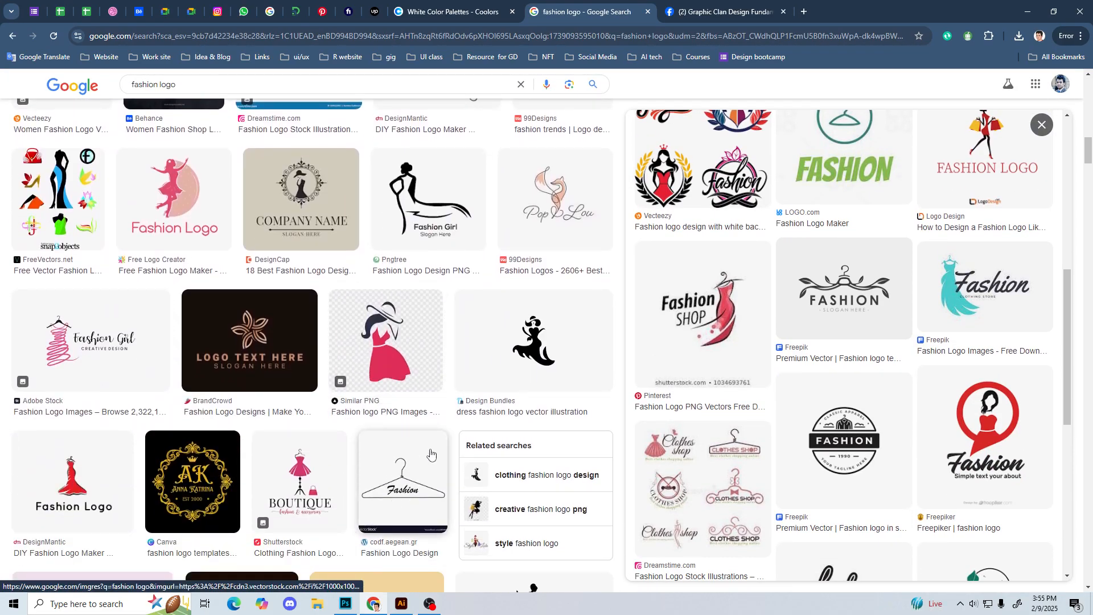
{"action": "scroll", "coordinate": [456, 430], "scroll_direction": "down", "scroll_amount": 4}
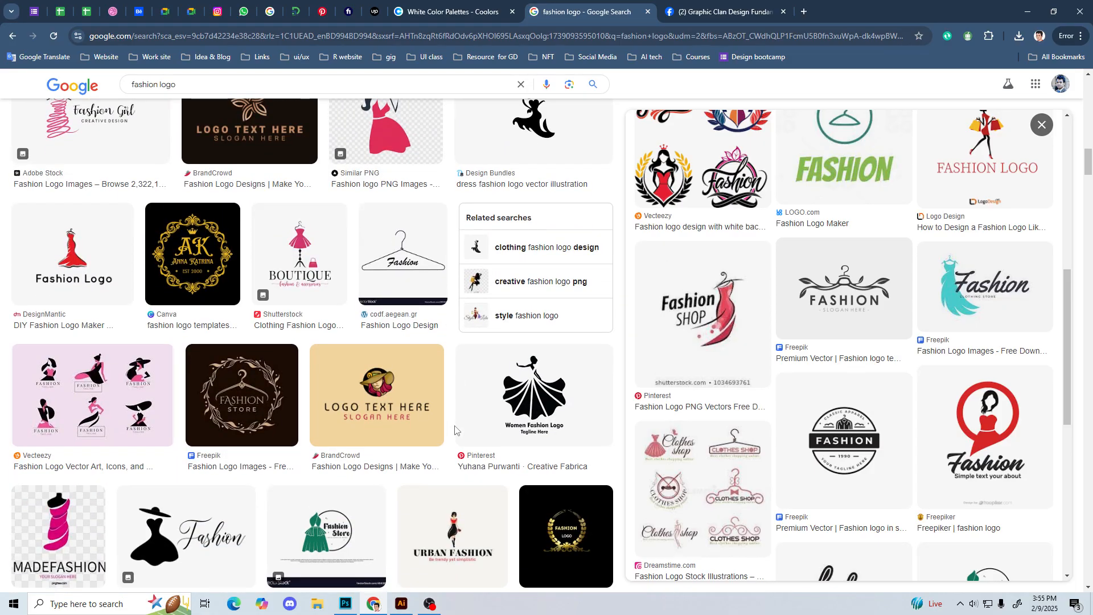
Step: Preview the BrandCrowd logo of a woman in a wide-brimmed hat and go back over the earlier fashion logo results
{"action": "left_click", "coordinate": [431, 432]}
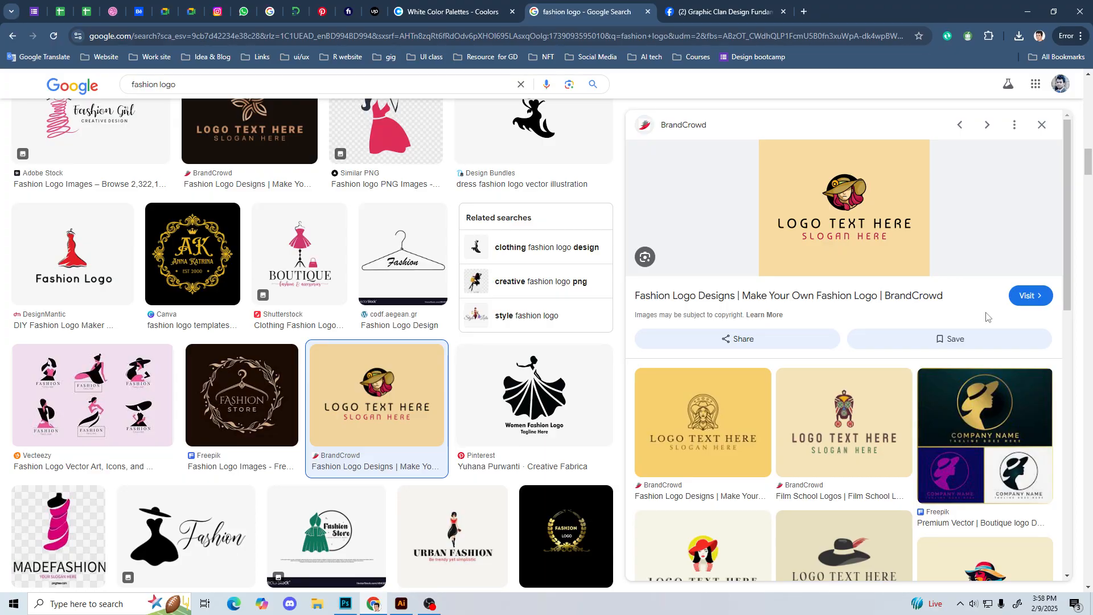
{"action": "scroll", "coordinate": [568, 353], "scroll_direction": "up", "scroll_amount": 7}
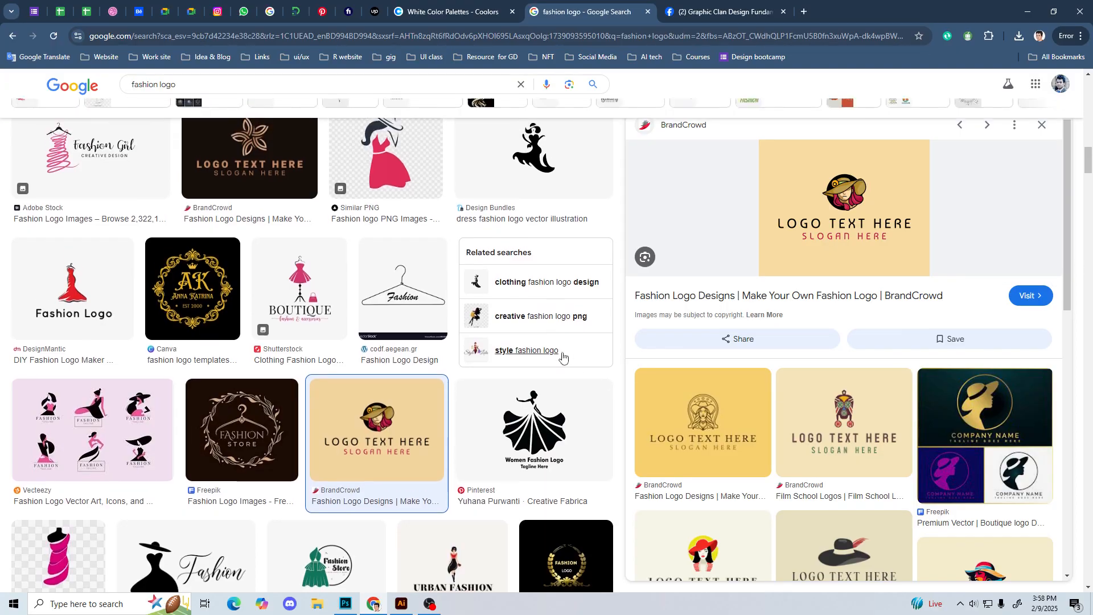
{"action": "scroll", "coordinate": [619, 308], "scroll_direction": "up", "scroll_amount": 2}
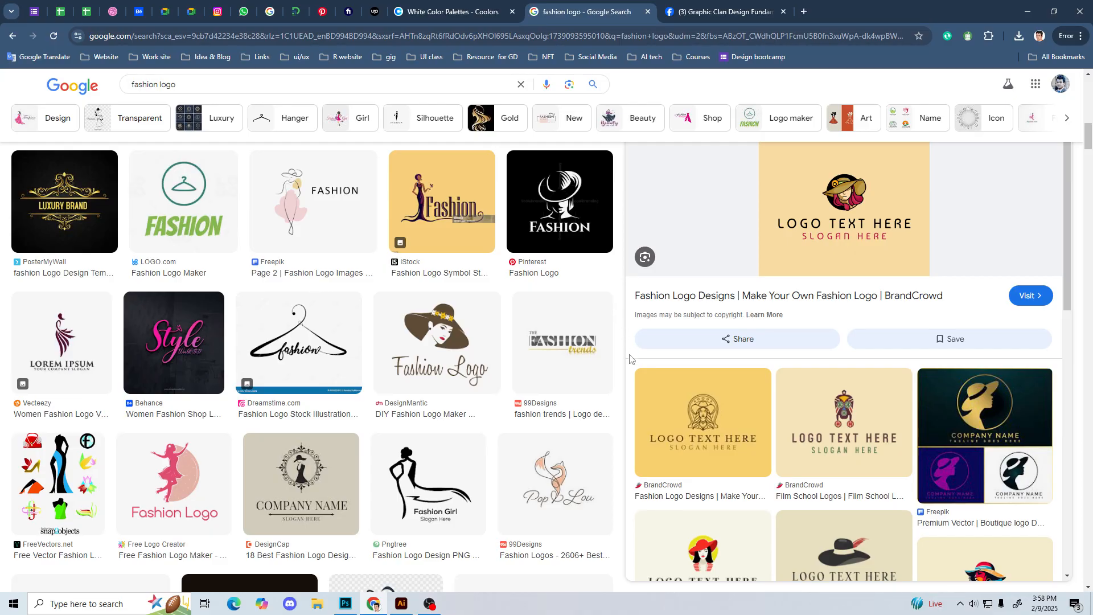
{"action": "scroll", "coordinate": [623, 425], "scroll_direction": "up", "scroll_amount": 5}
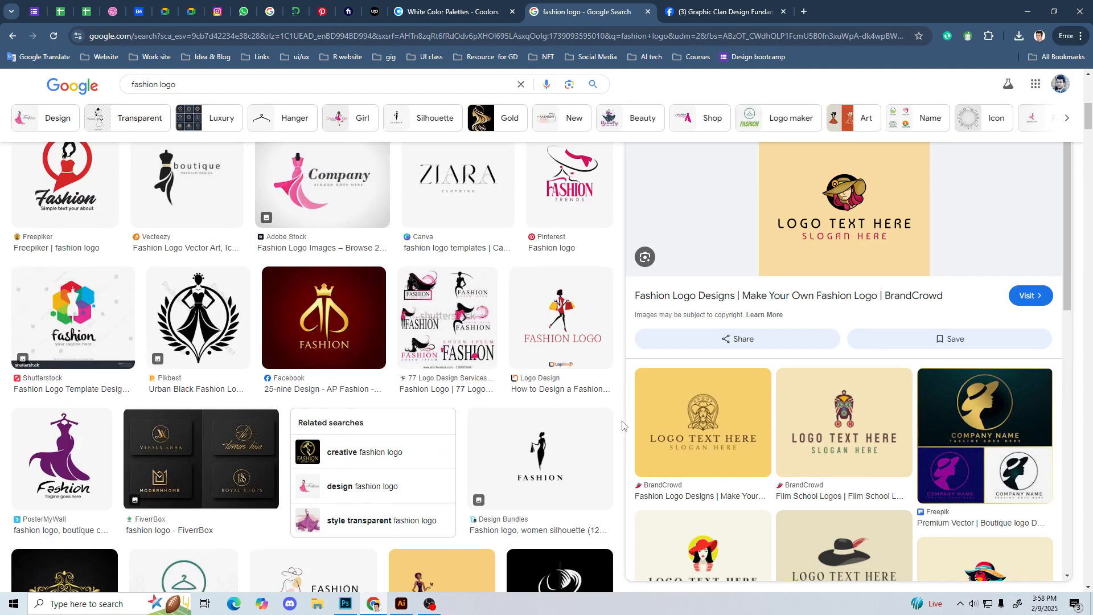
{"action": "scroll", "coordinate": [648, 327], "scroll_direction": "up", "scroll_amount": 3}
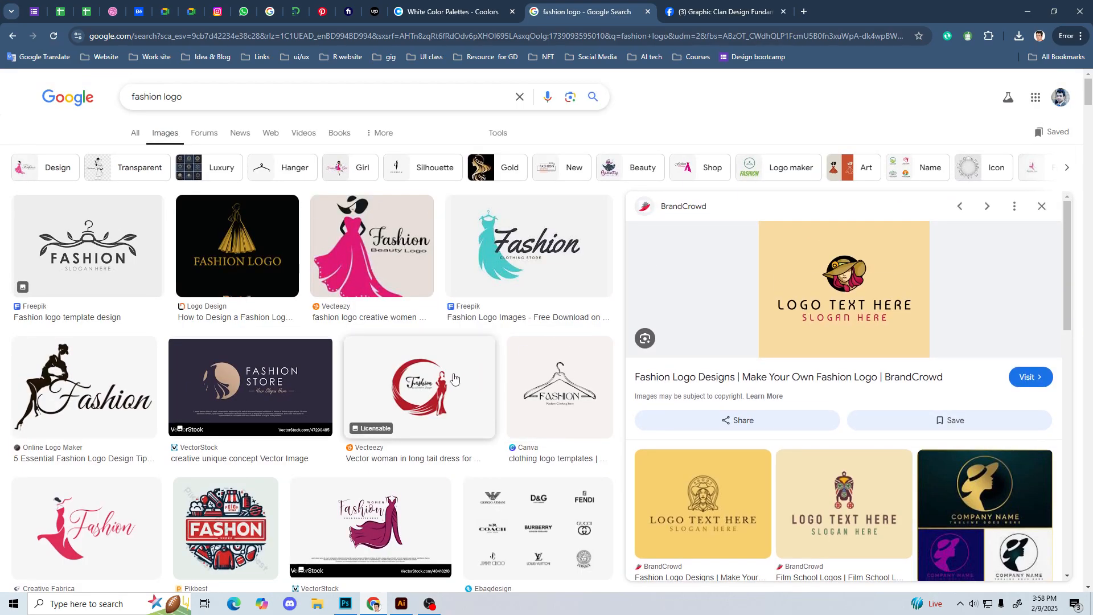
Step: Change the image search to "vintage logo" and look over the vintage badge and lettering examples
{"action": "left_click_drag", "start_coordinate": [163, 97], "coordinate": [102, 101]}
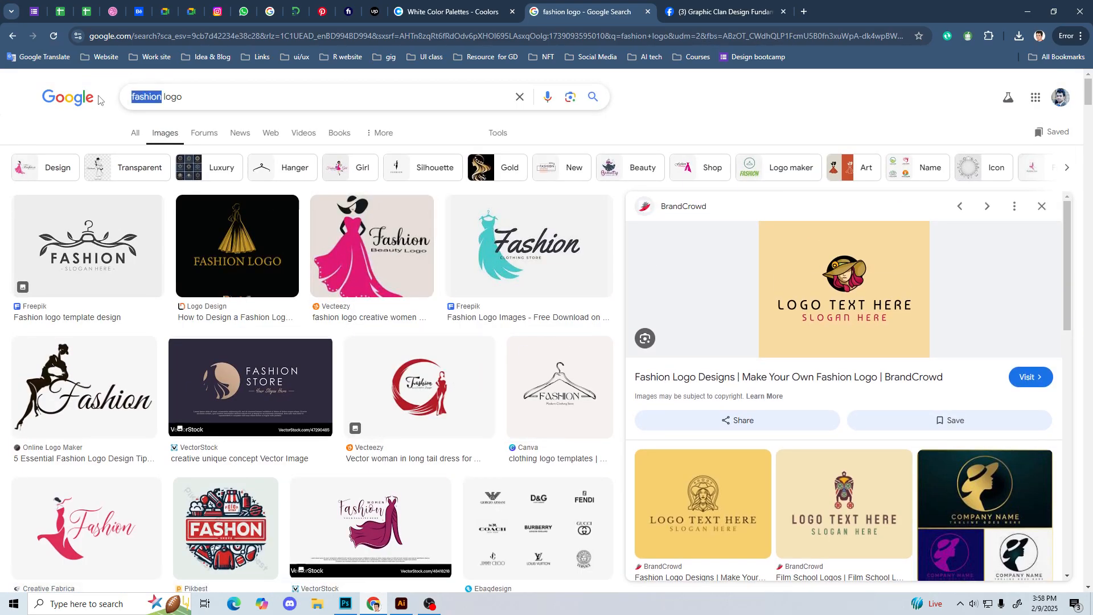
{"action": "type", "text": "vintag"}
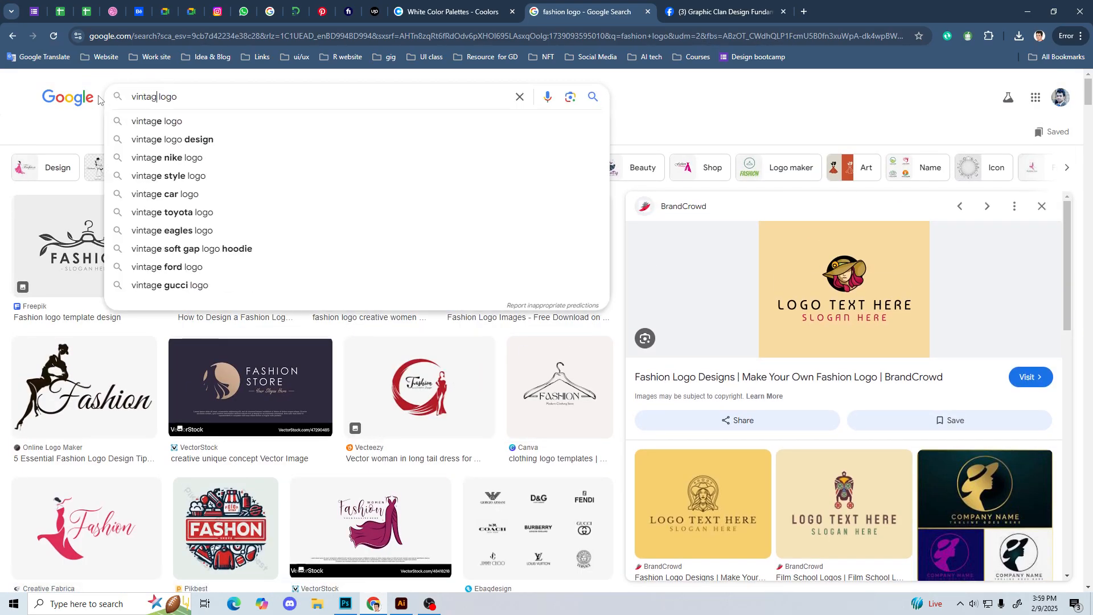
{"action": "key", "text": "Return"}
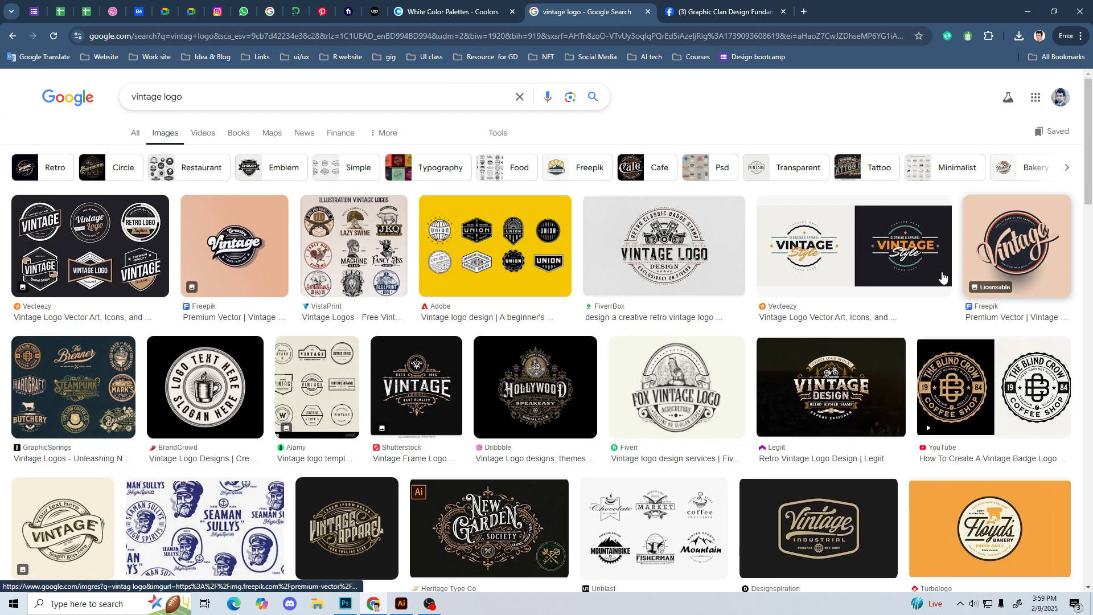
{"action": "scroll", "coordinate": [544, 417], "scroll_direction": "down", "scroll_amount": 2}
{"action": "scroll", "coordinate": [544, 417], "scroll_direction": "down", "scroll_amount": 2}
{"action": "scroll", "coordinate": [601, 418], "scroll_direction": "up", "scroll_amount": 4}
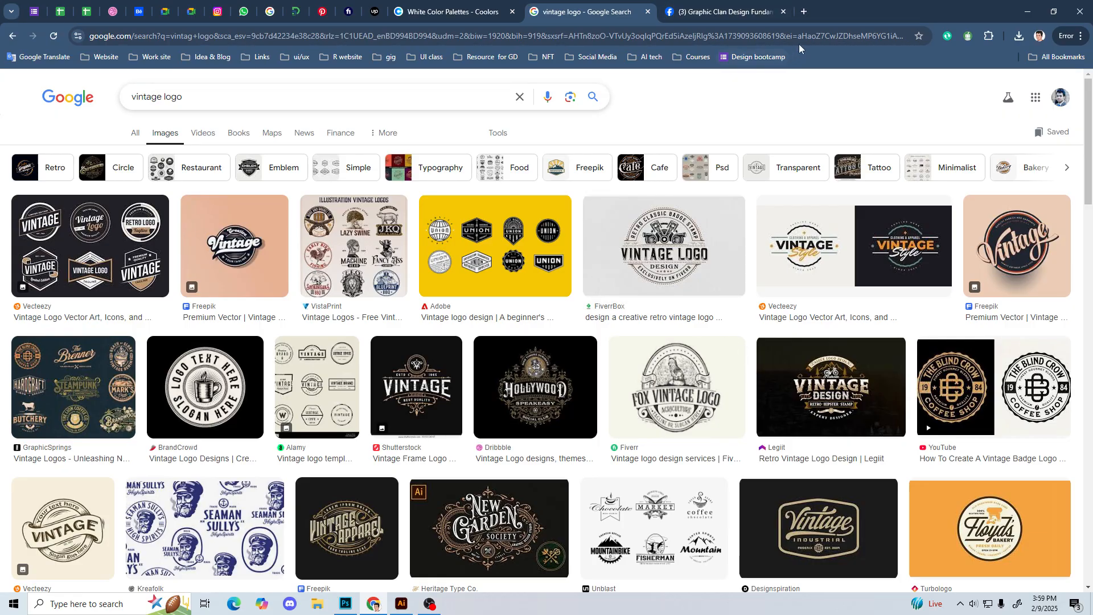
Step: Search for emblem logo images in a new browser tab and preview the Logos-world collection of famous emblems
{"action": "left_click", "coordinate": [807, 15]}
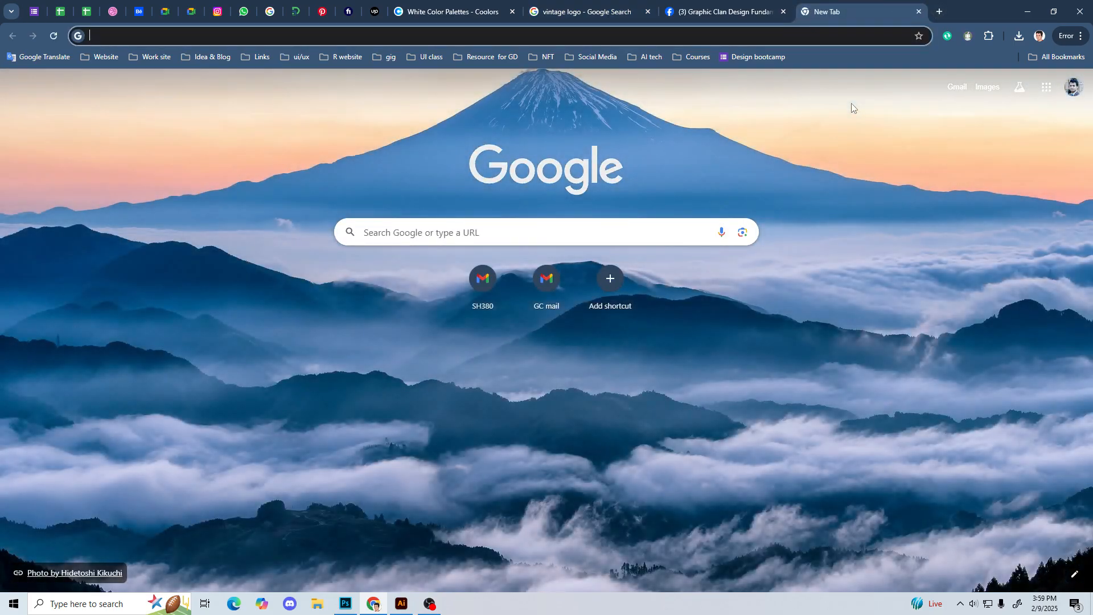
{"action": "type", "text": "embel logo"}
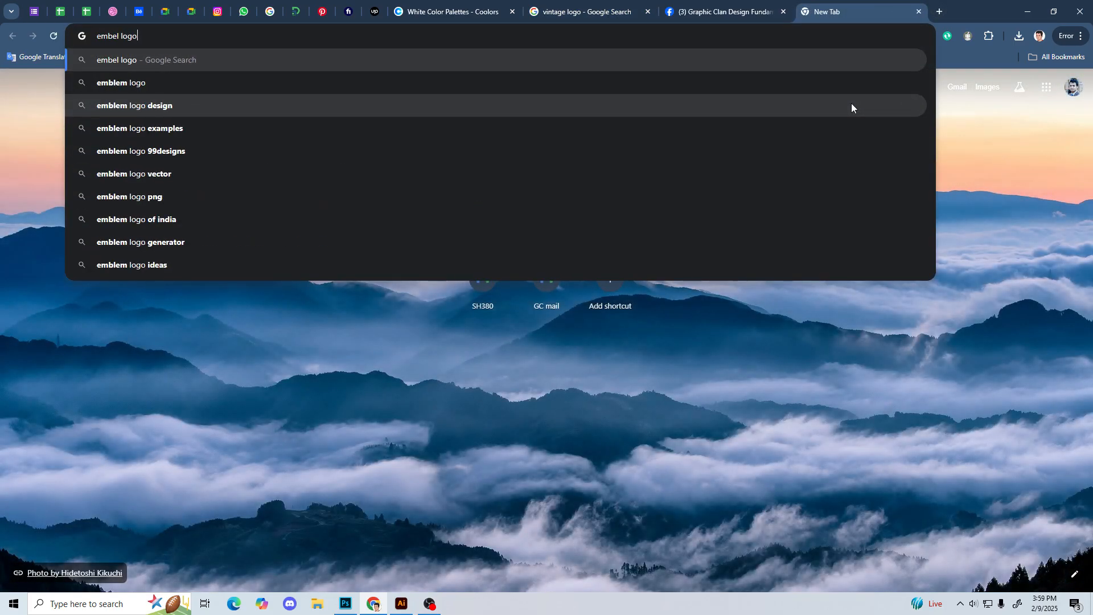
{"action": "key", "text": "Return"}
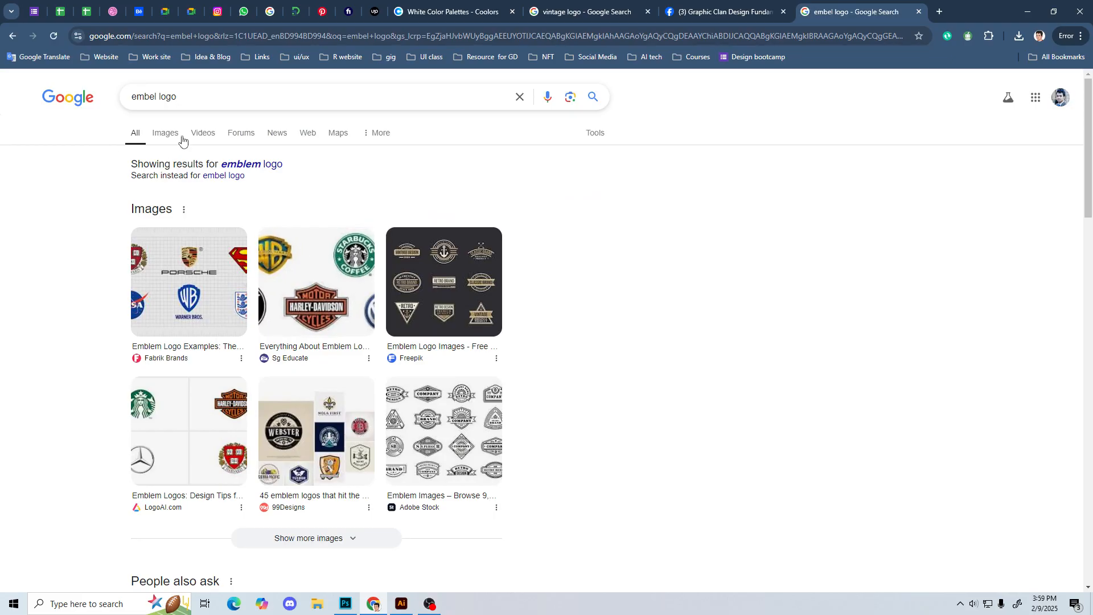
{"action": "left_click", "coordinate": [173, 138]}
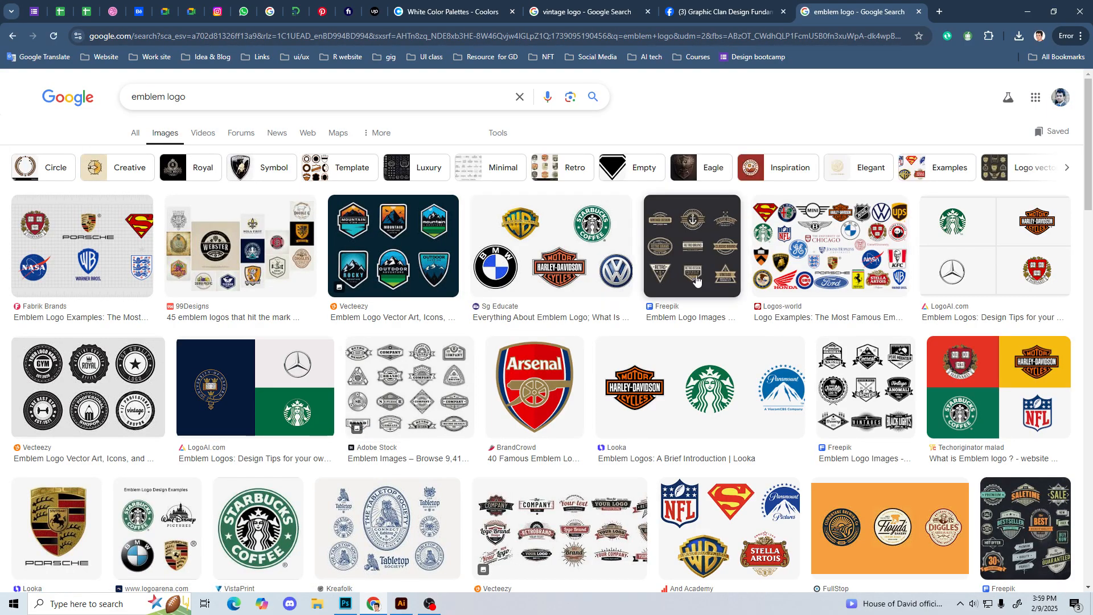
{"action": "left_click", "coordinate": [882, 263]}
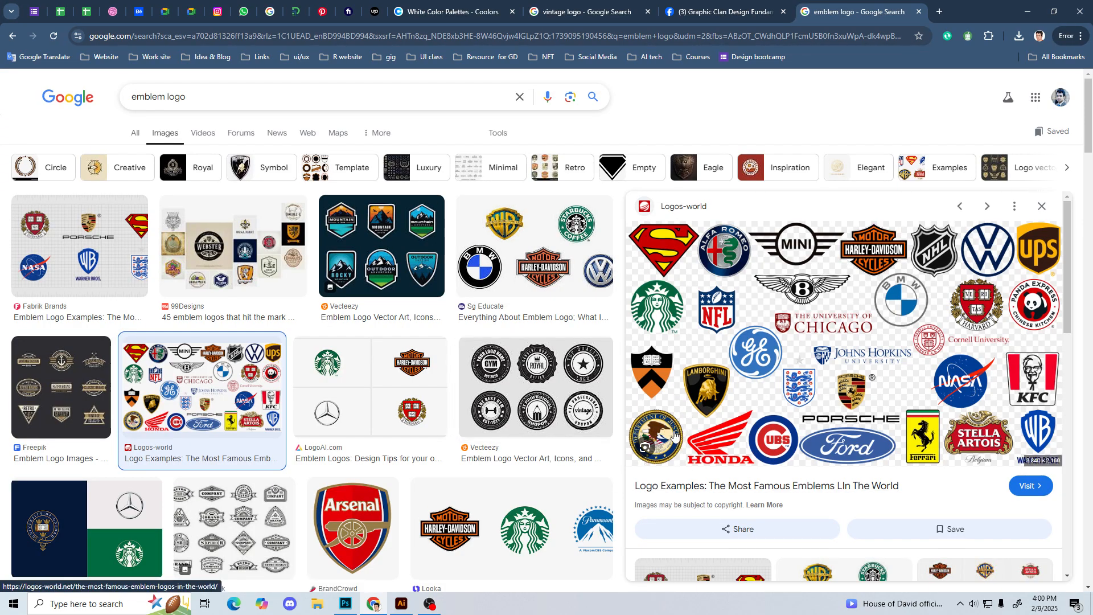
Step: Compare the vintage logo results with the emblem logo results by switching between the two searches
{"action": "key", "text": "ctrl+shift+Tab"}
{"action": "key", "text": "ctrl+shift+Tab"}
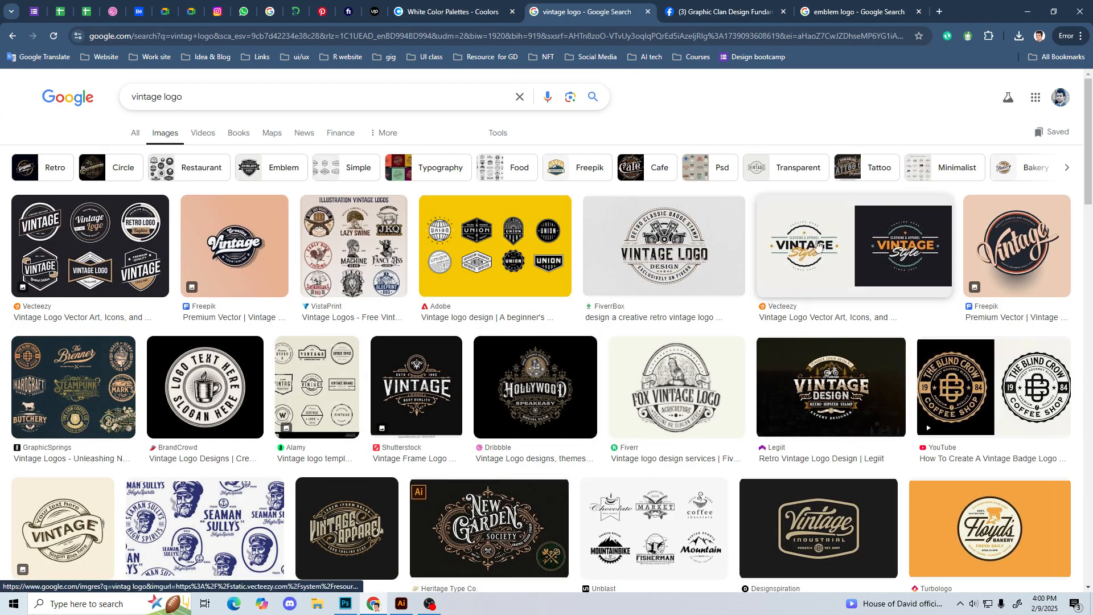
{"action": "key", "text": "ctrl+Tab"}
{"action": "key", "text": "ctrl+Tab"}
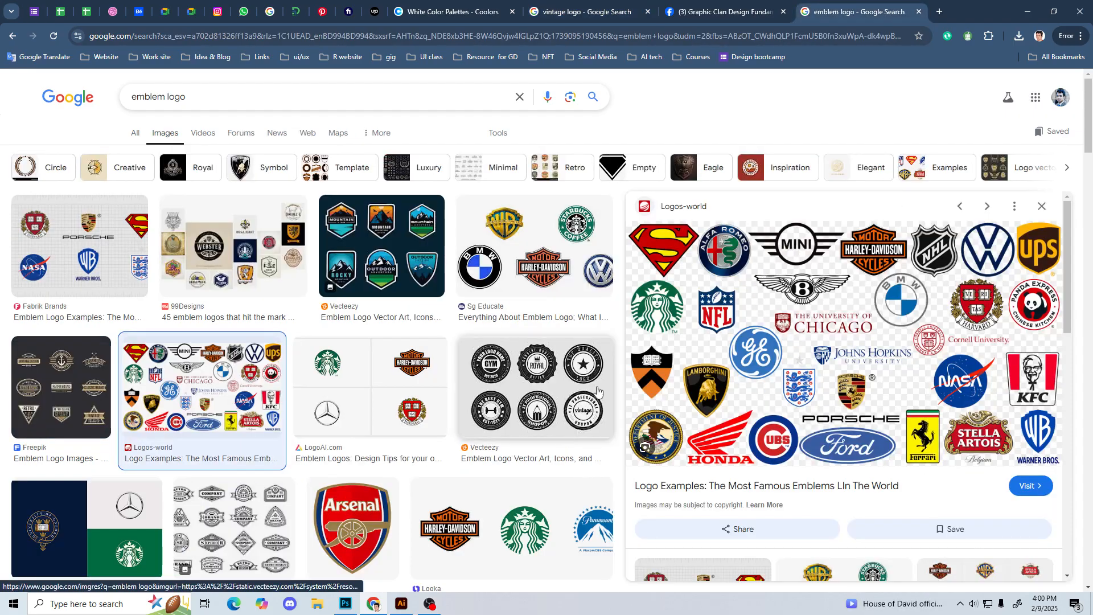
Step: Look at the images related to the Logos-world emblems, close the emblem search and return to the vintage logo results
{"action": "scroll", "coordinate": [752, 406], "scroll_direction": "down", "scroll_amount": 4}
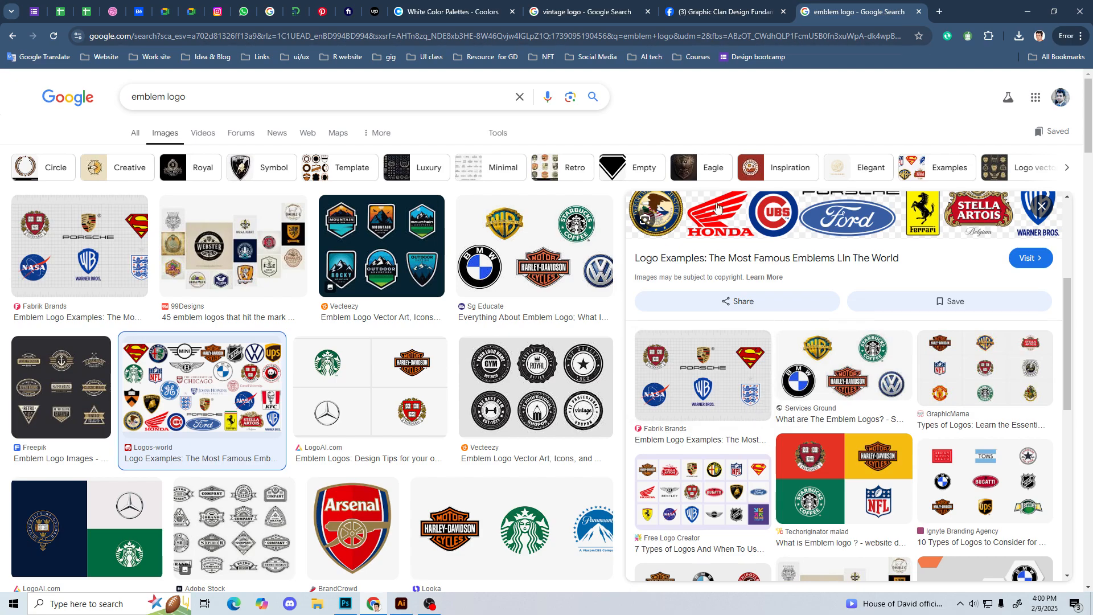
{"action": "left_click", "coordinate": [586, 12]}
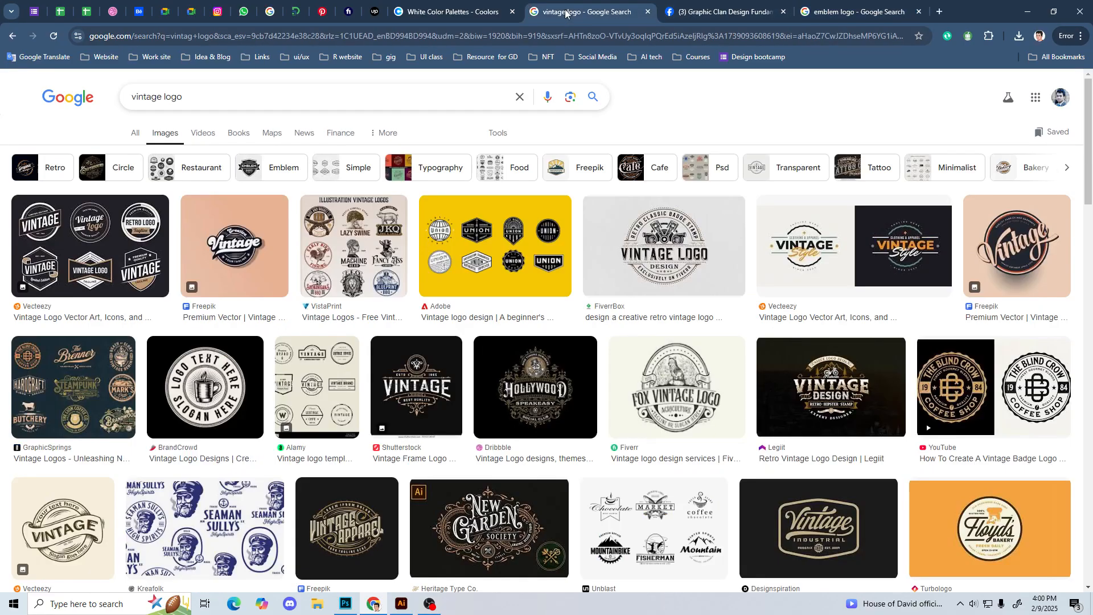
{"action": "left_click", "coordinate": [919, 12]}
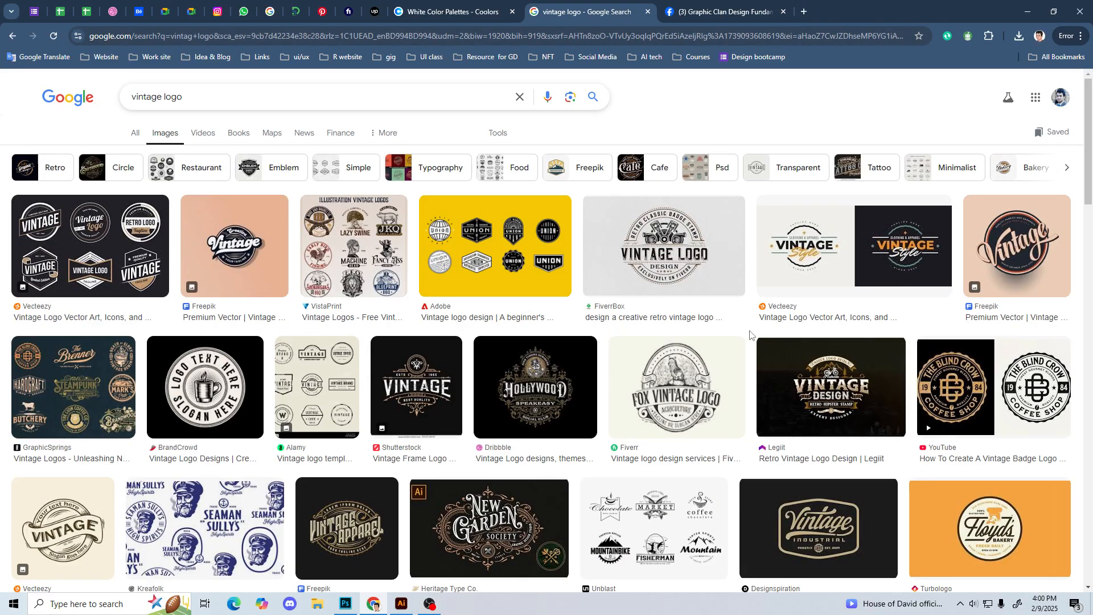
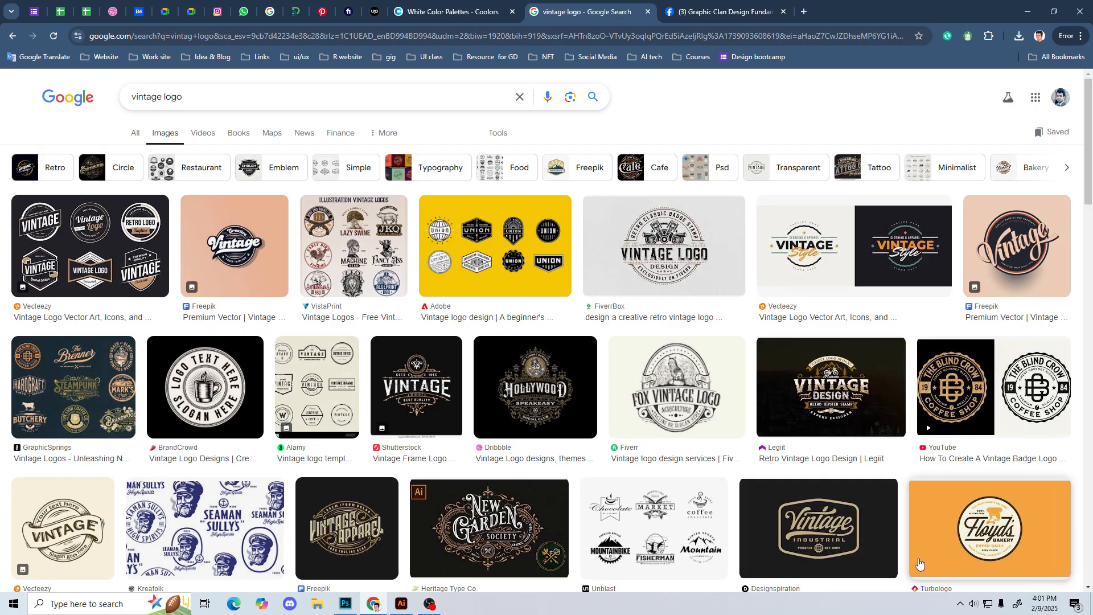
Step: Preview the New Garden Society, coffee mug, Blind Crow, Vintage Frame and Hollywood Speakeasy logos to compare their vintage detailing
{"action": "left_click", "coordinate": [490, 528]}
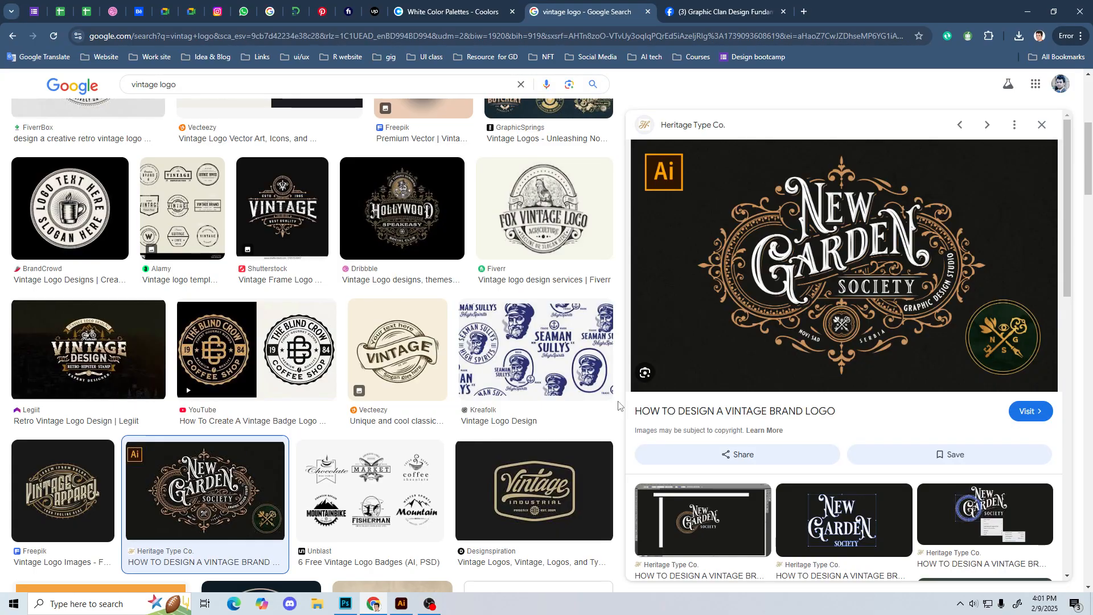
{"action": "scroll", "coordinate": [619, 405], "scroll_direction": "down", "scroll_amount": 3}
{"action": "scroll", "coordinate": [619, 405], "scroll_direction": "up", "scroll_amount": 4}
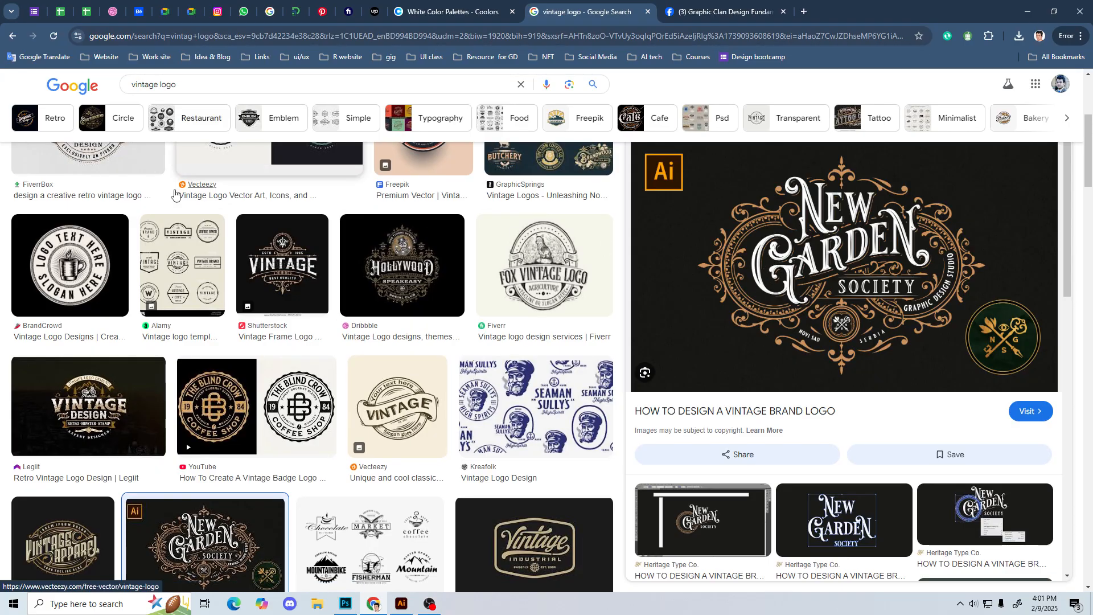
{"action": "left_click", "coordinate": [70, 265]}
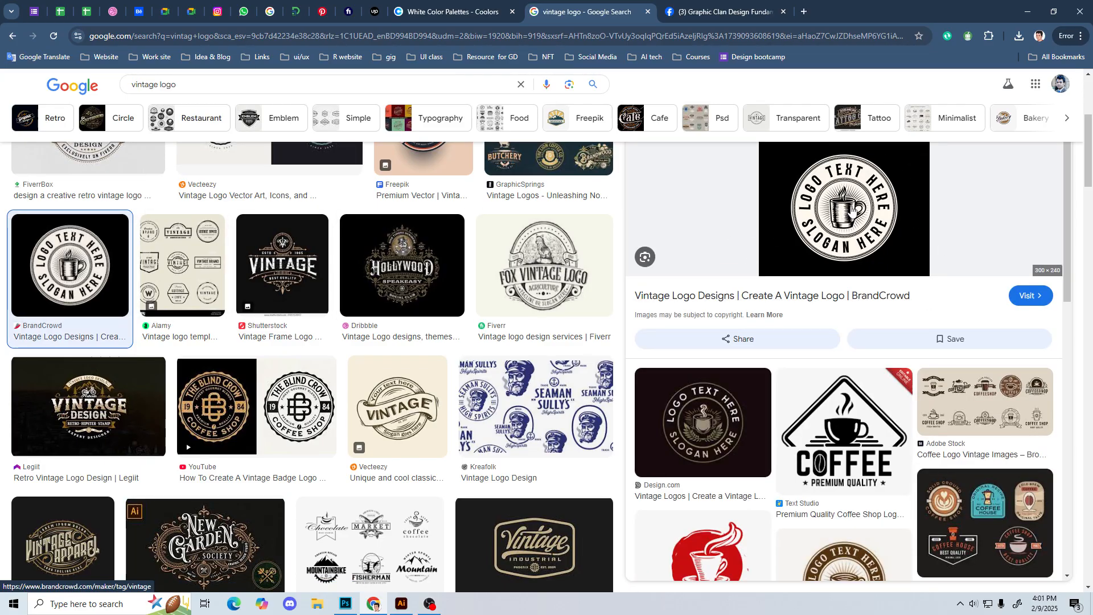
{"action": "left_click", "coordinate": [212, 411]}
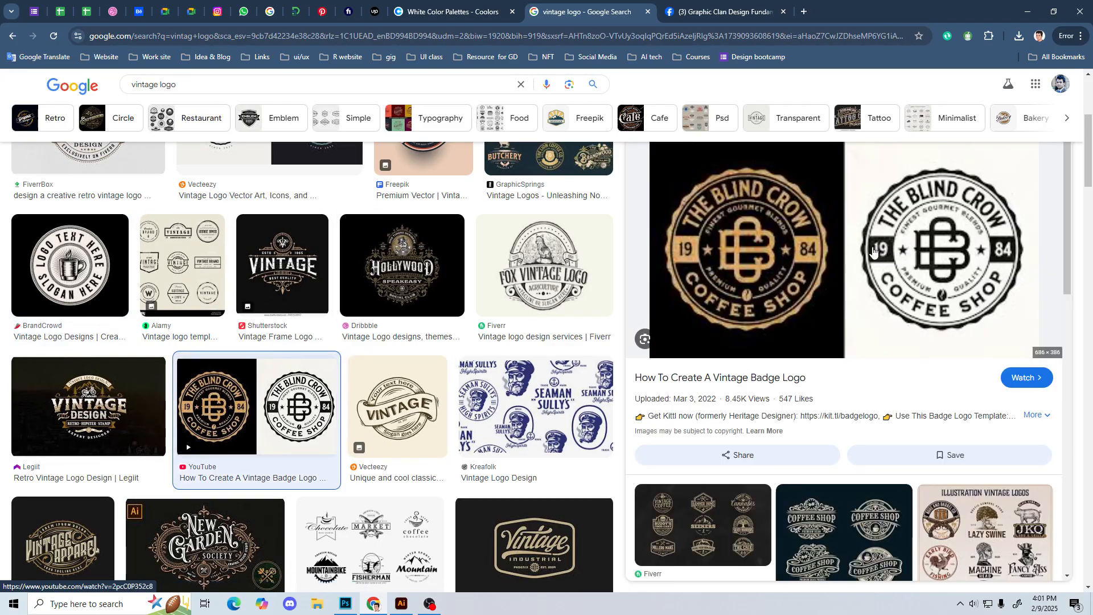
{"action": "left_click", "coordinate": [262, 302]}
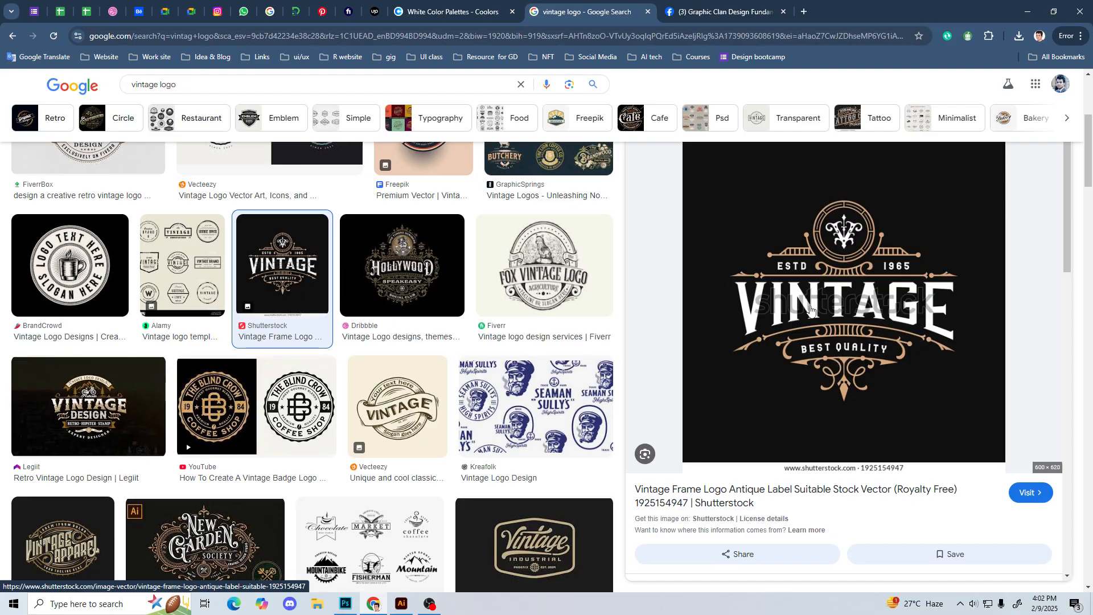
{"action": "left_click", "coordinate": [398, 279]}
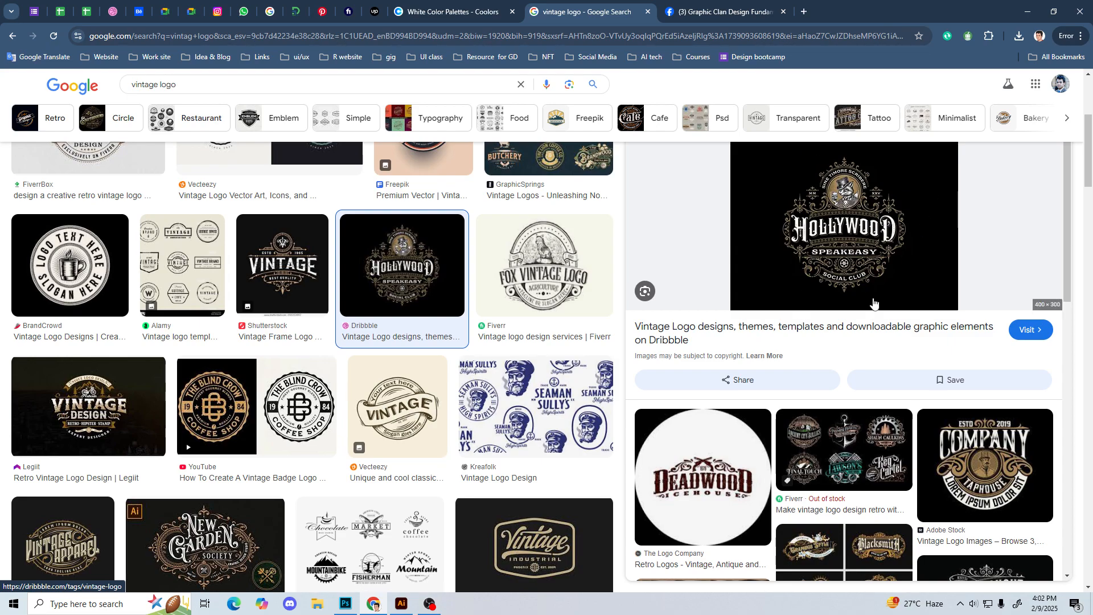
Step: Examine the Fiverr luxury retro logo collection and its related images, comparing them with the other vintage results
{"action": "left_click", "coordinate": [834, 446]}
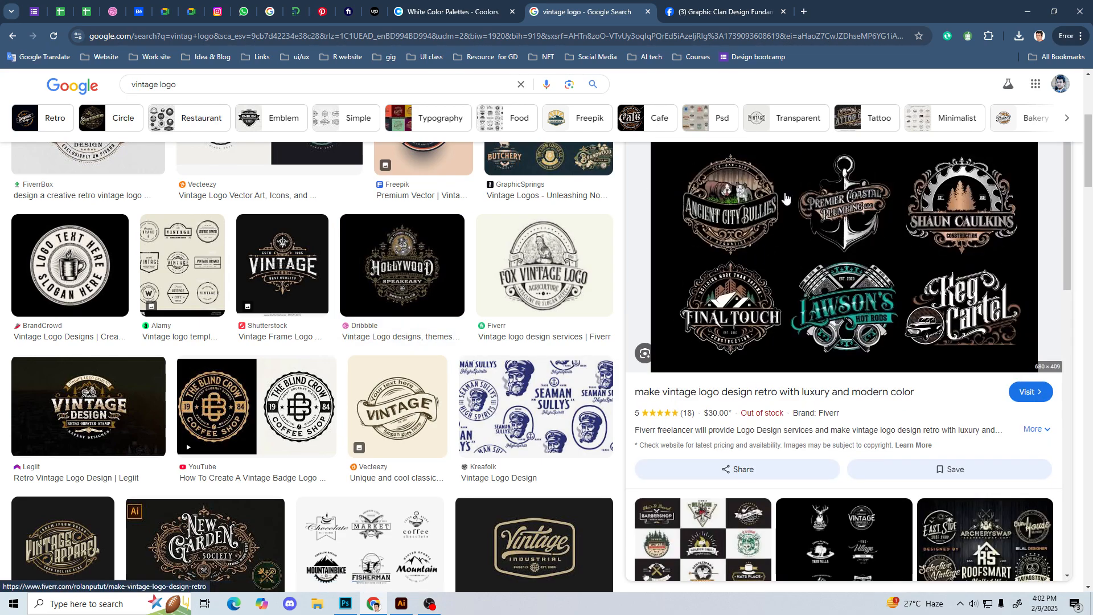
{"action": "scroll", "coordinate": [829, 212], "scroll_direction": "down", "scroll_amount": 5}
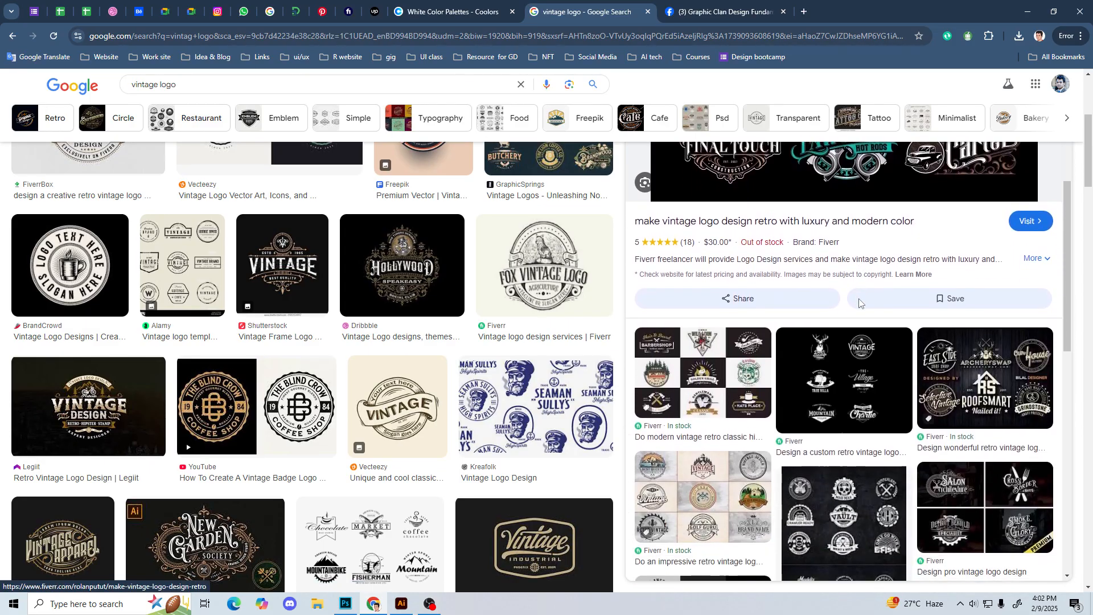
{"action": "scroll", "coordinate": [859, 304], "scroll_direction": "down", "scroll_amount": 2}
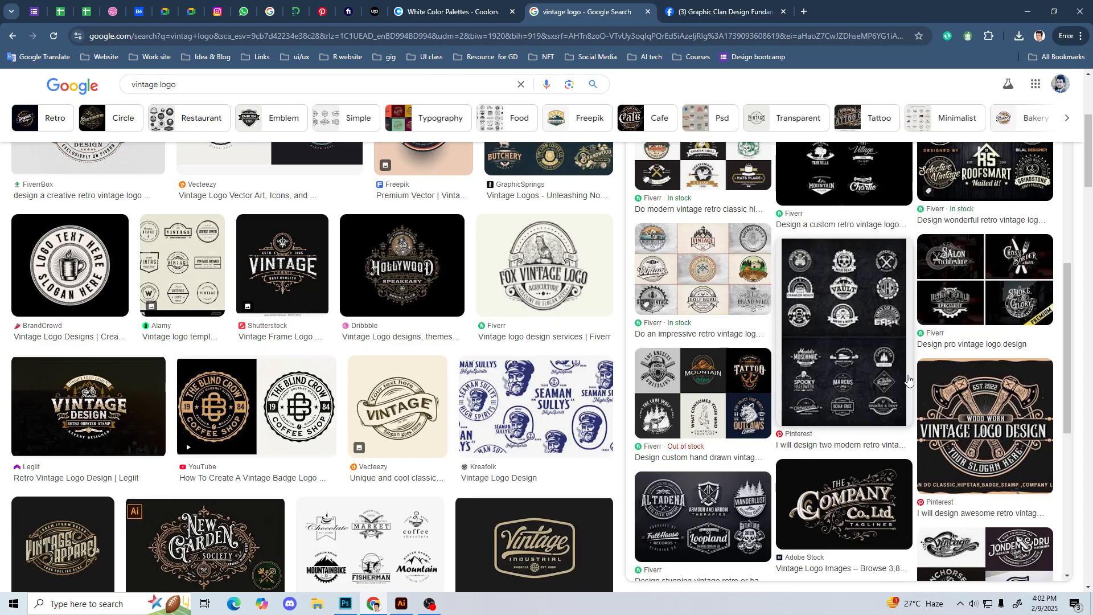
{"action": "scroll", "coordinate": [909, 378], "scroll_direction": "up", "scroll_amount": 7}
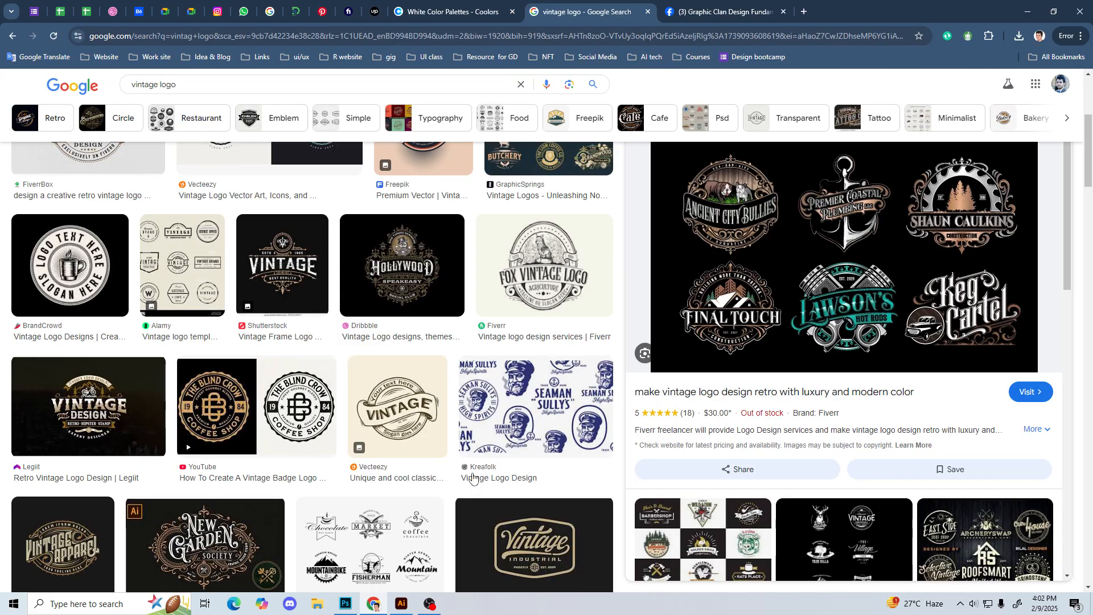
{"action": "scroll", "coordinate": [557, 482], "scroll_direction": "up", "scroll_amount": 5}
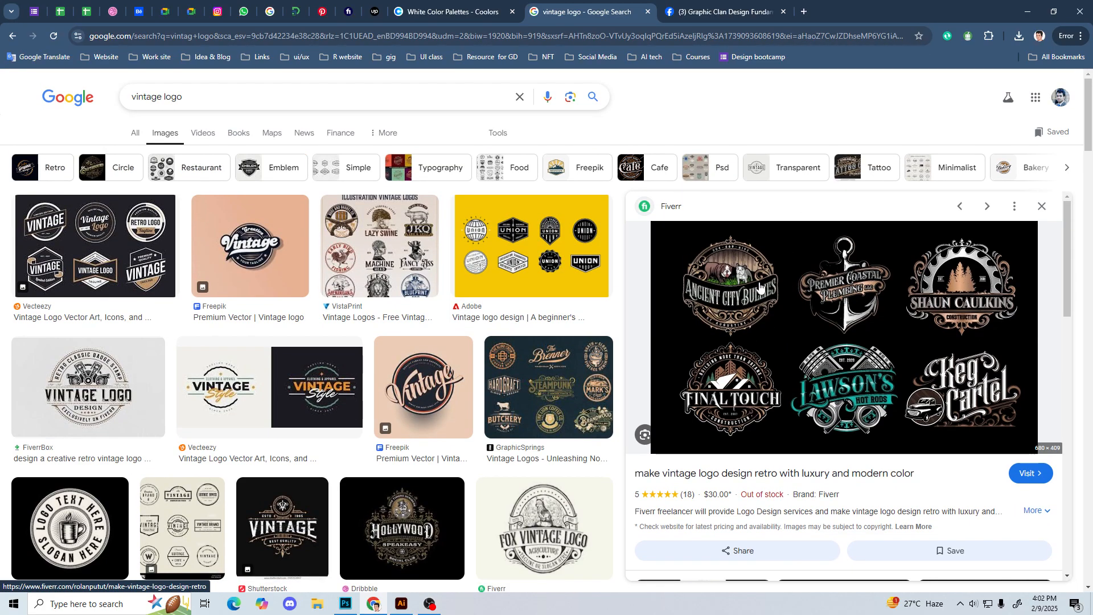
{"action": "scroll", "coordinate": [712, 241], "scroll_direction": "down", "scroll_amount": 2}
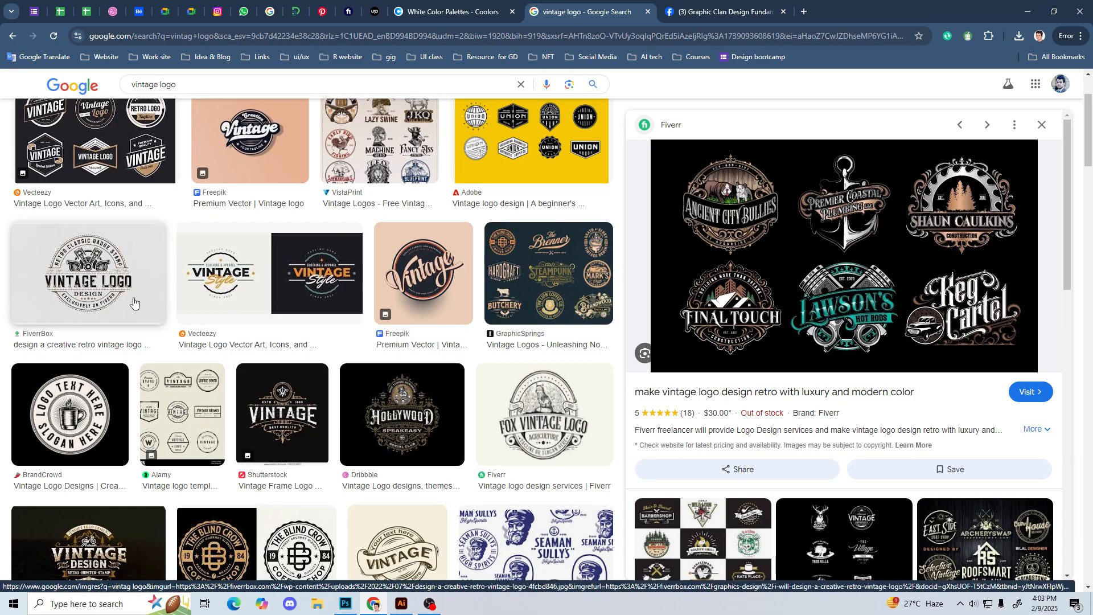
{"action": "scroll", "coordinate": [134, 303], "scroll_direction": "up", "scroll_amount": 2}
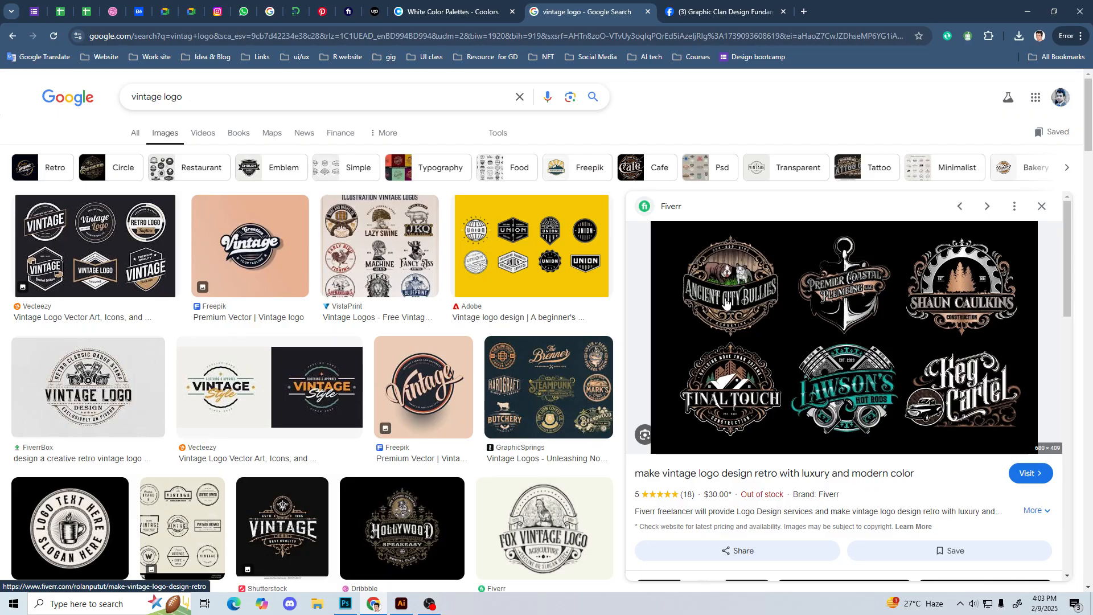
Step: Preview the FiverrBox retro classic badge and the New Garden Society logo, and look through more vintage results
{"action": "left_click", "coordinate": [107, 395]}
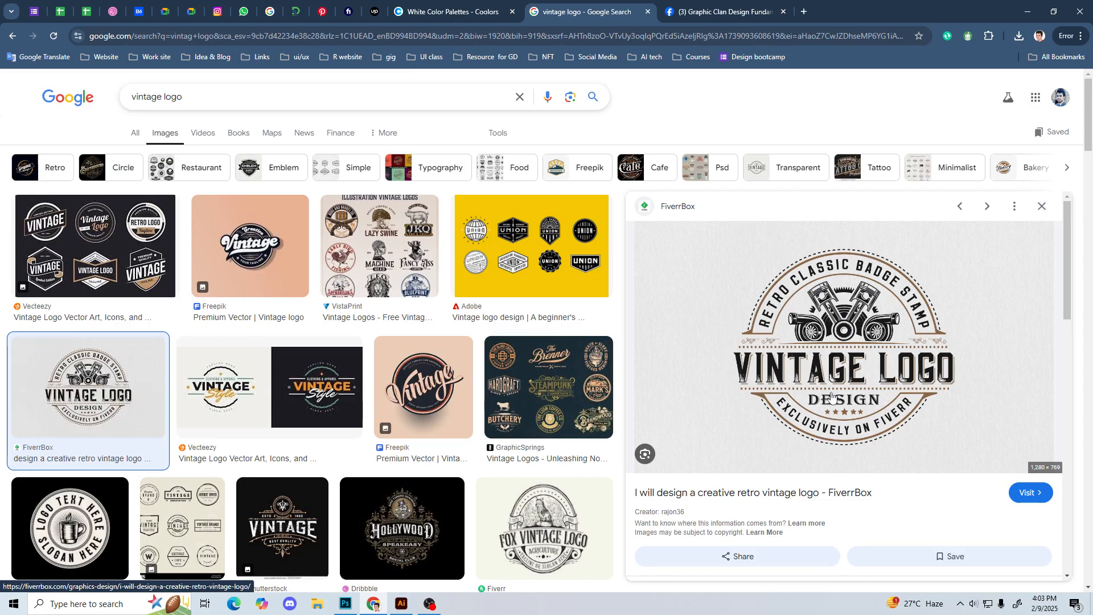
{"action": "scroll", "coordinate": [375, 479], "scroll_direction": "down", "scroll_amount": 5}
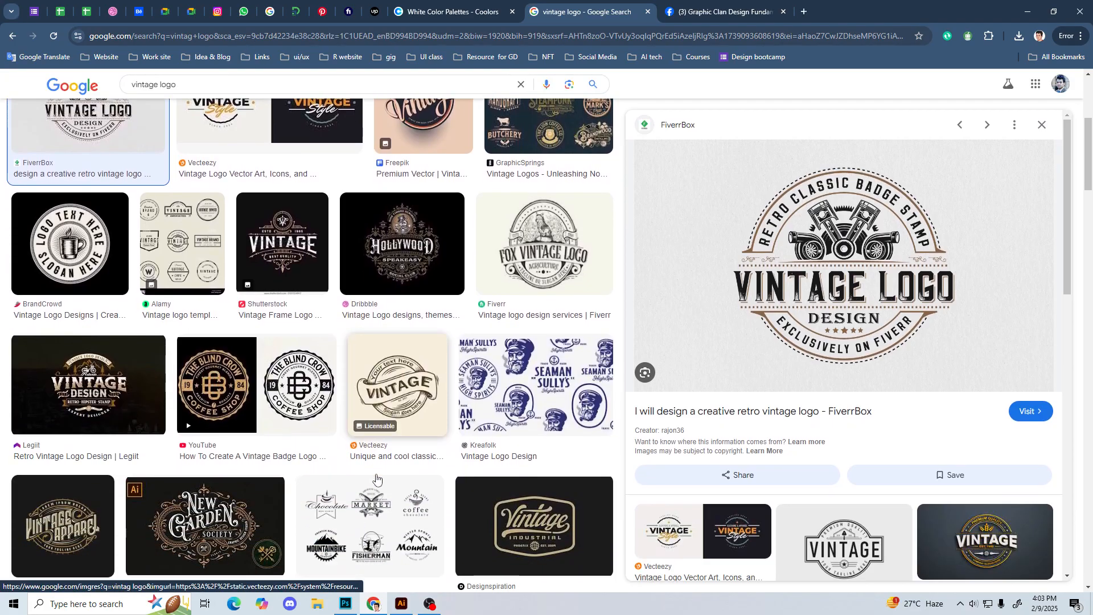
{"action": "scroll", "coordinate": [555, 459], "scroll_direction": "down", "scroll_amount": 2}
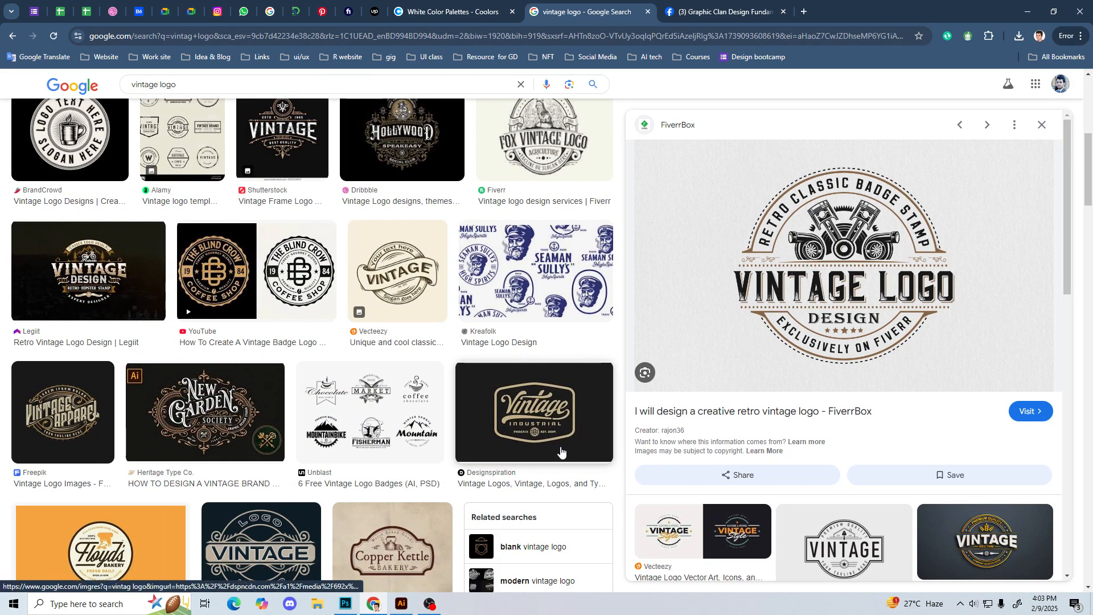
{"action": "scroll", "coordinate": [560, 450], "scroll_direction": "down", "scroll_amount": 2}
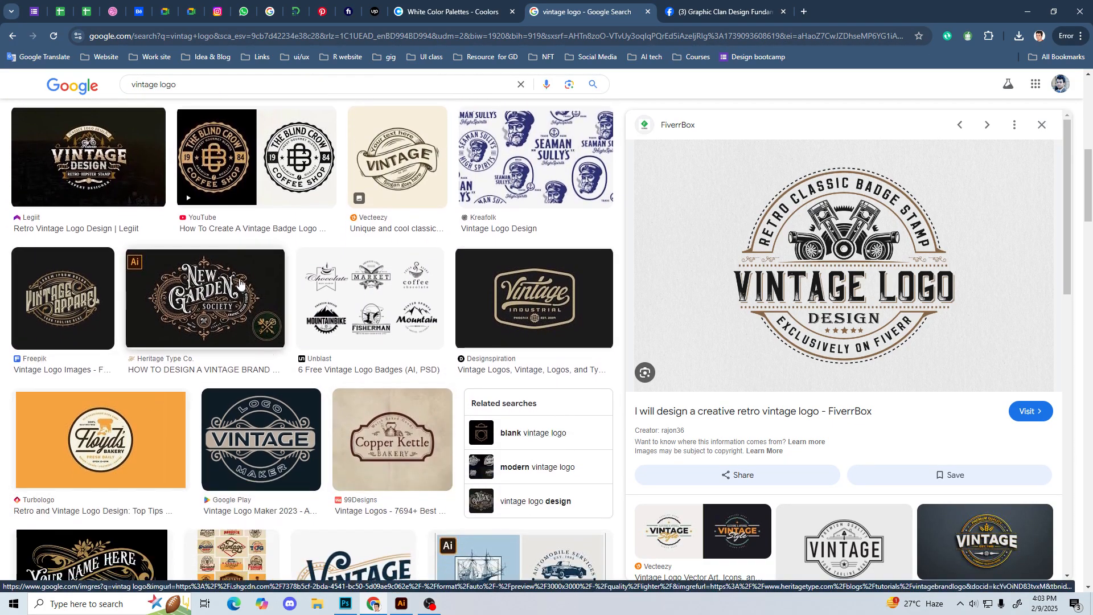
{"action": "left_click", "coordinate": [219, 297]}
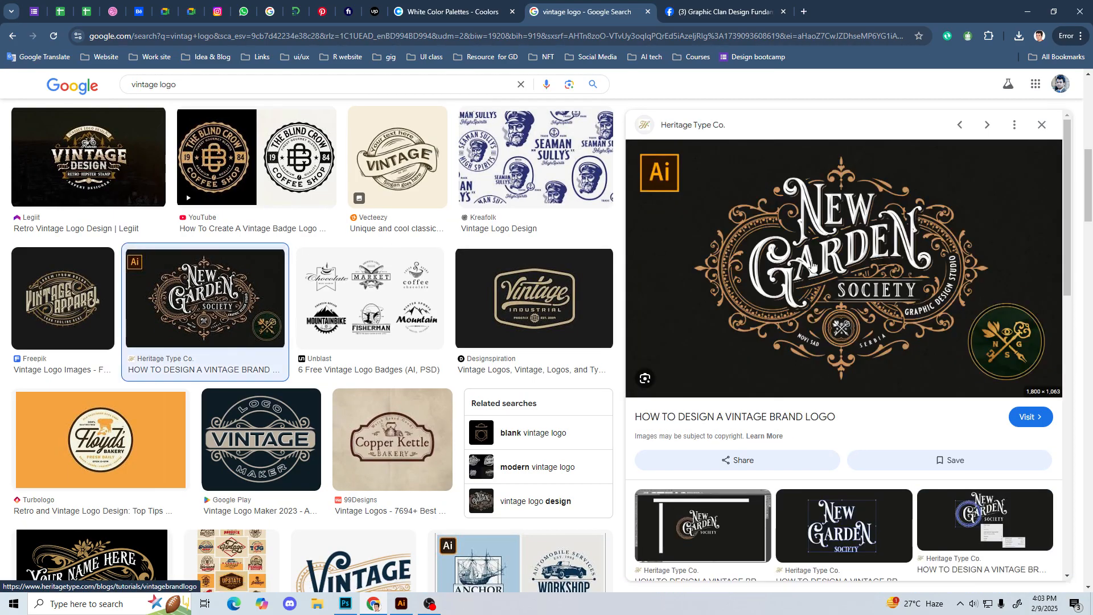
{"action": "scroll", "coordinate": [403, 474], "scroll_direction": "down", "scroll_amount": 5}
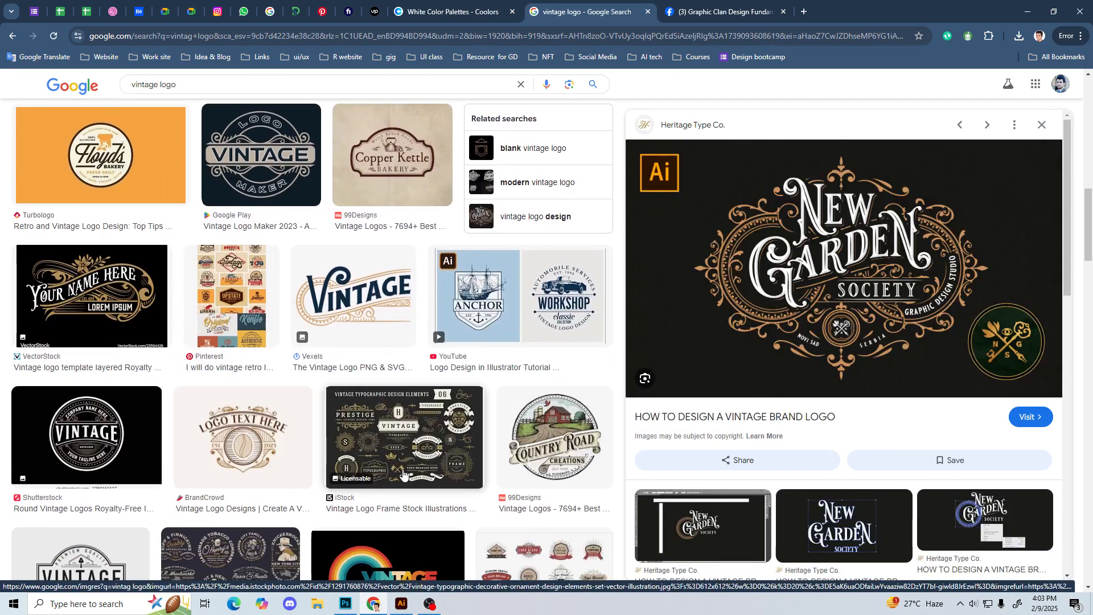
Step: Preview the Vexels Vintage lettering logo, then look over its related images and further vintage results
{"action": "left_click", "coordinate": [379, 301]}
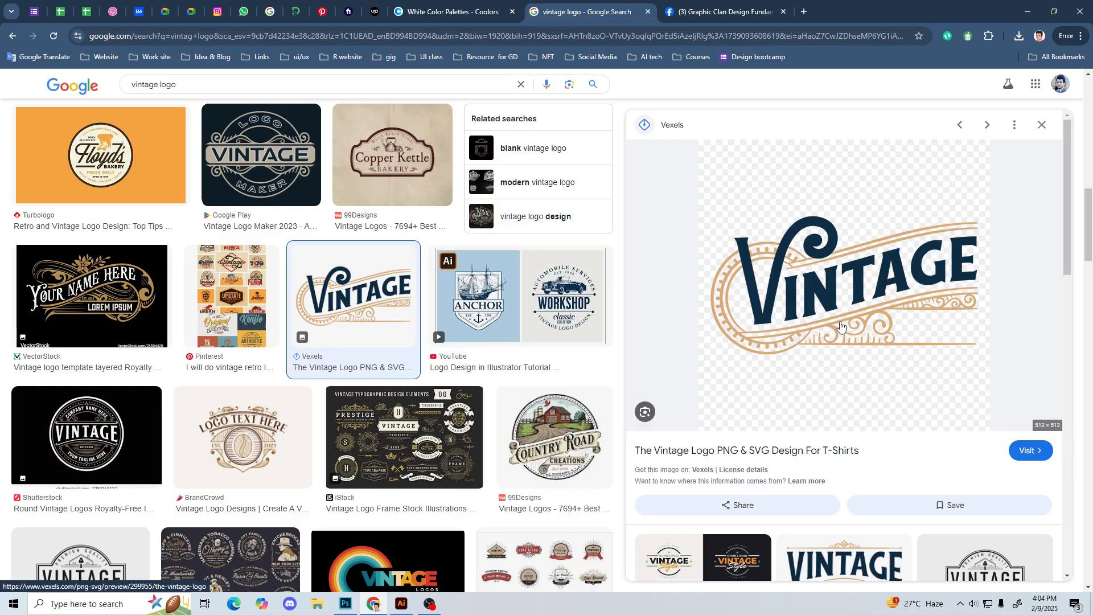
{"action": "scroll", "coordinate": [841, 325], "scroll_direction": "down", "scroll_amount": 5}
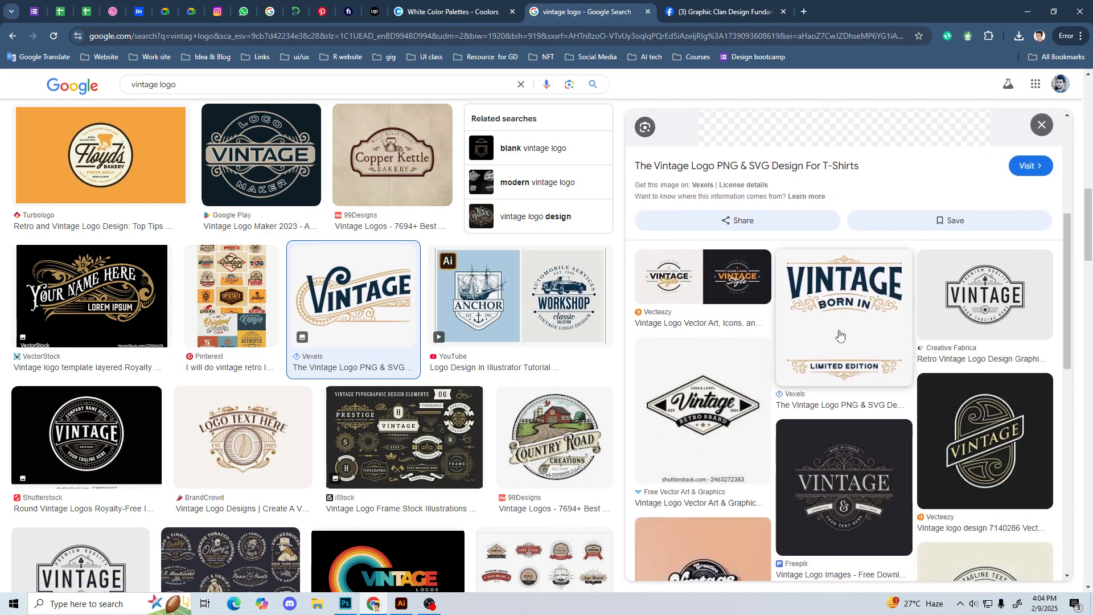
{"action": "scroll", "coordinate": [894, 435], "scroll_direction": "down", "scroll_amount": 2}
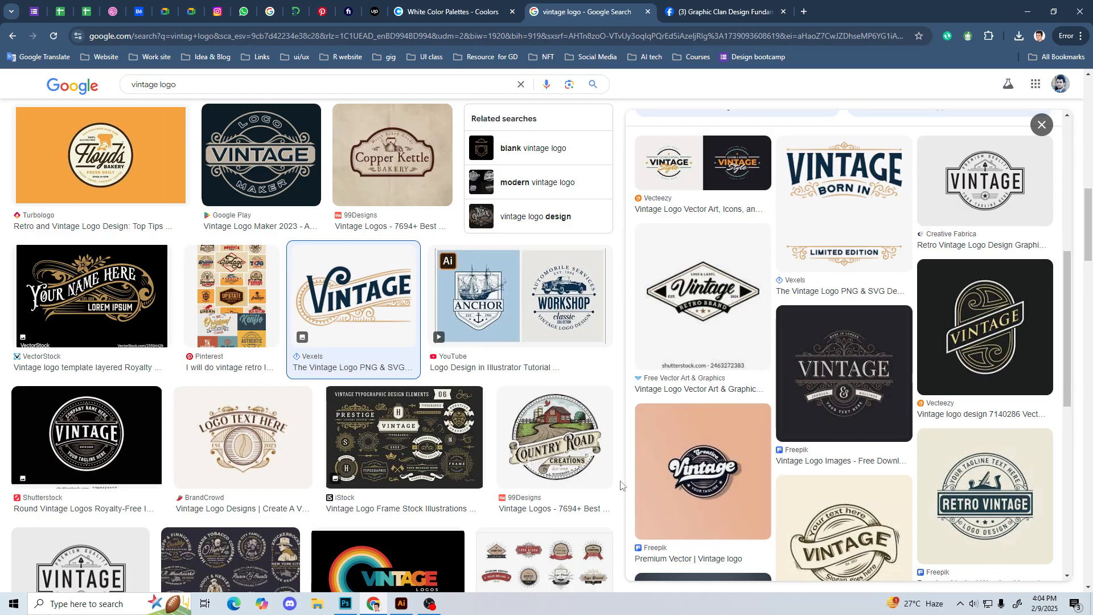
{"action": "scroll", "coordinate": [622, 486], "scroll_direction": "down", "scroll_amount": 3}
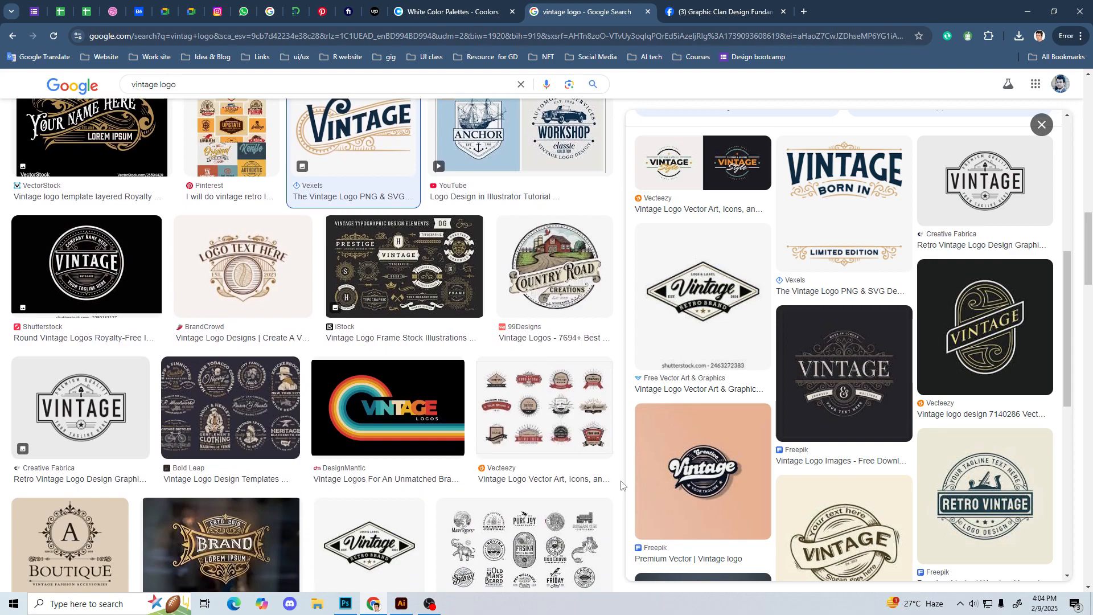
{"action": "scroll", "coordinate": [622, 485], "scroll_direction": "down", "scroll_amount": 3}
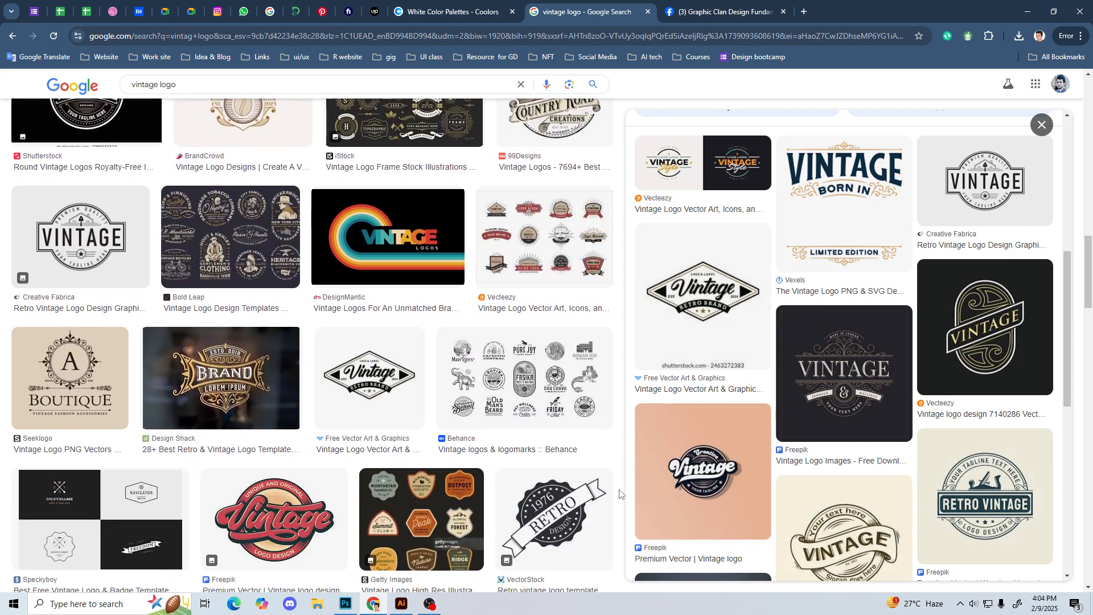
Step: Preview the red Freepik Vintage logo design and compare it with the surrounding vintage examples
{"action": "scroll", "coordinate": [392, 466], "scroll_direction": "down", "scroll_amount": 3}
{"action": "left_click", "coordinate": [271, 389]}
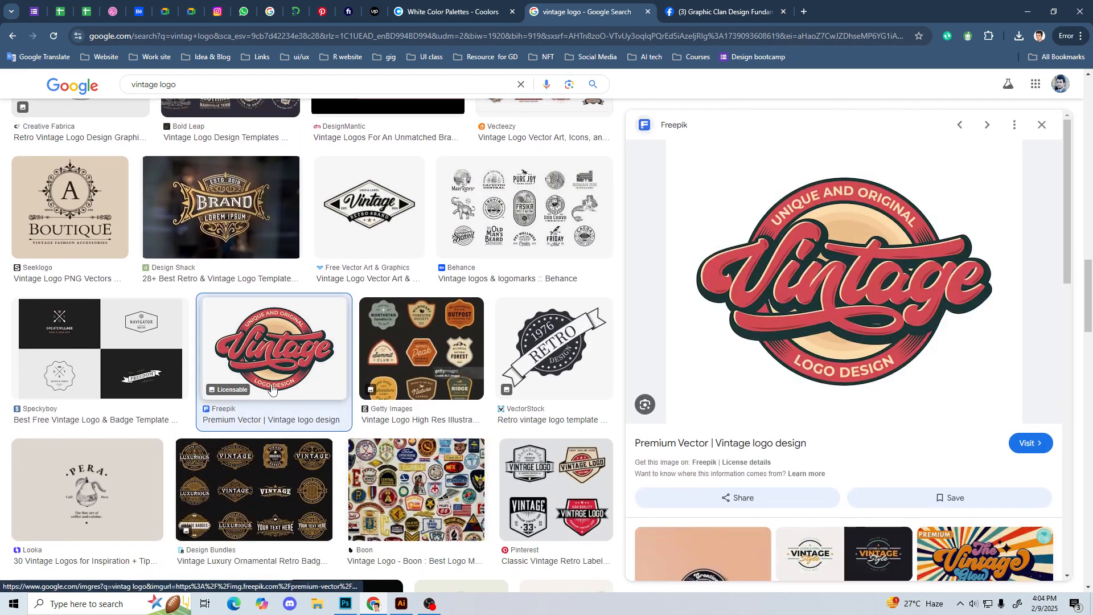
{"action": "scroll", "coordinate": [847, 364], "scroll_direction": "down", "scroll_amount": 3}
{"action": "scroll", "coordinate": [846, 364], "scroll_direction": "up", "scroll_amount": 4}
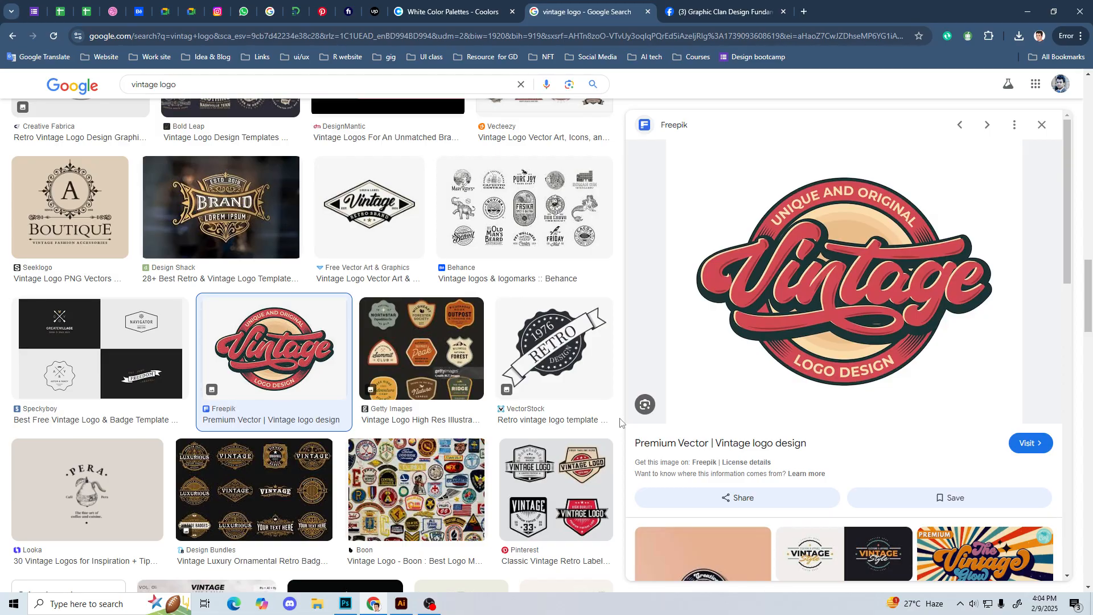
{"action": "scroll", "coordinate": [621, 422], "scroll_direction": "up", "scroll_amount": 4}
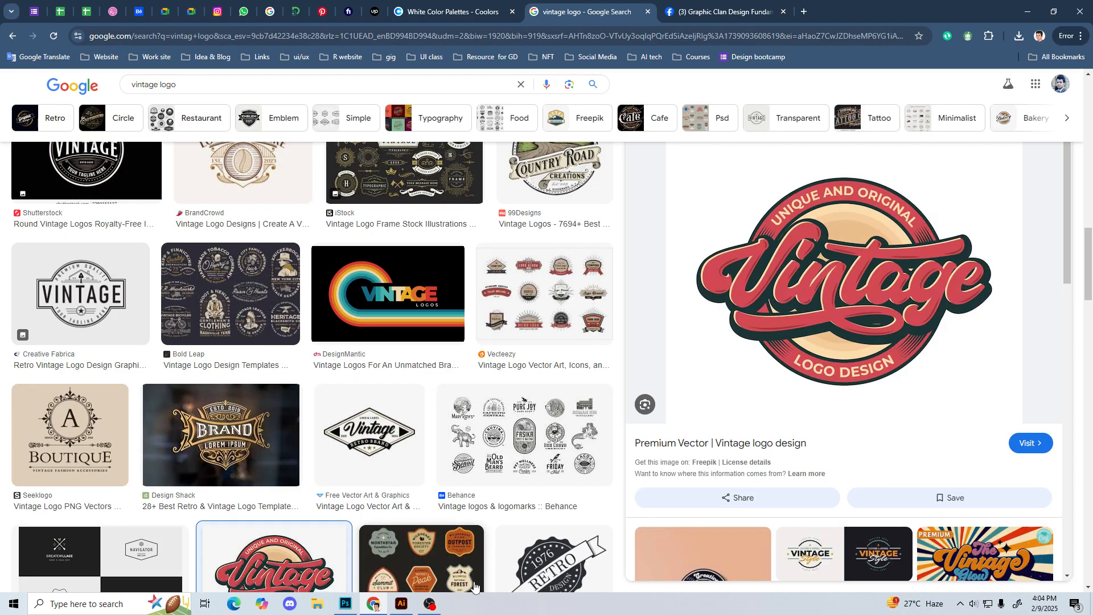
Step: Switch to Adobe Illustrator and start setting up a new document
{"action": "left_click", "coordinate": [402, 603]}
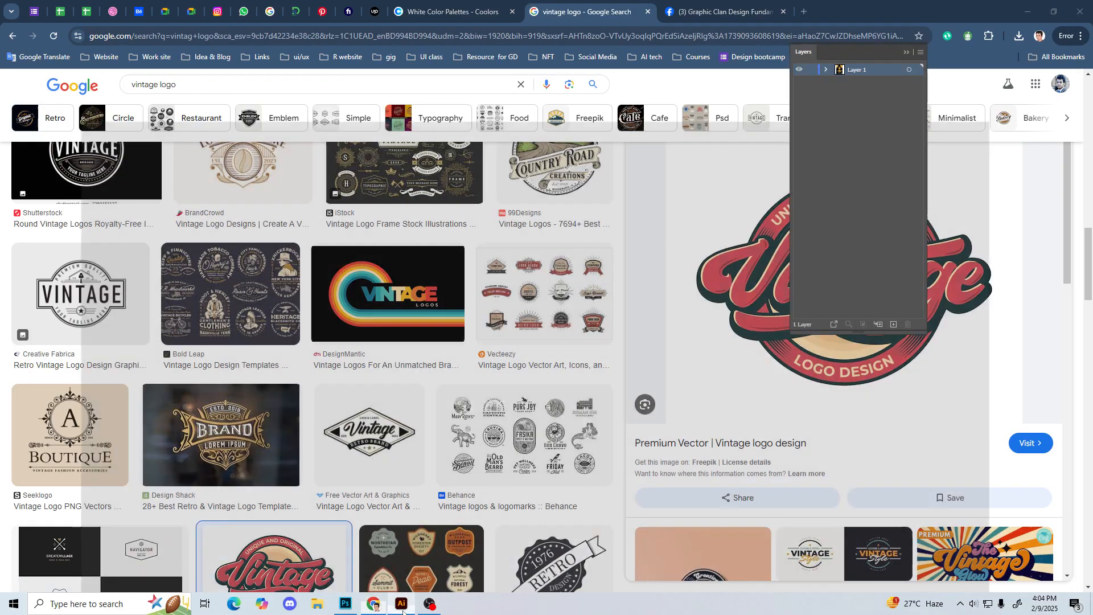
{"action": "left_click", "coordinate": [56, 9]}
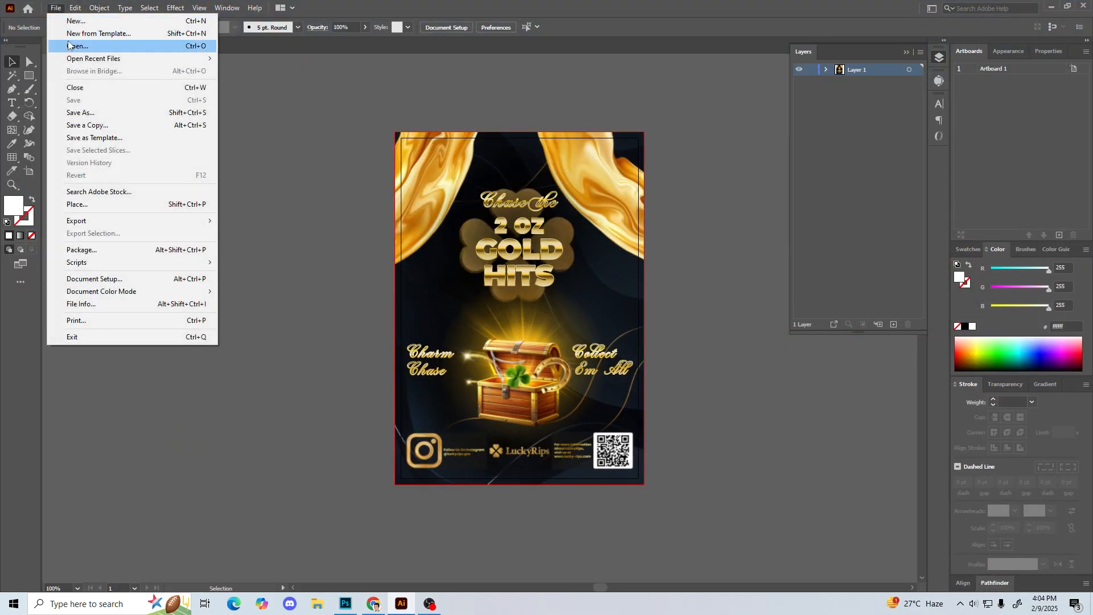
{"action": "left_click", "coordinate": [76, 23]}
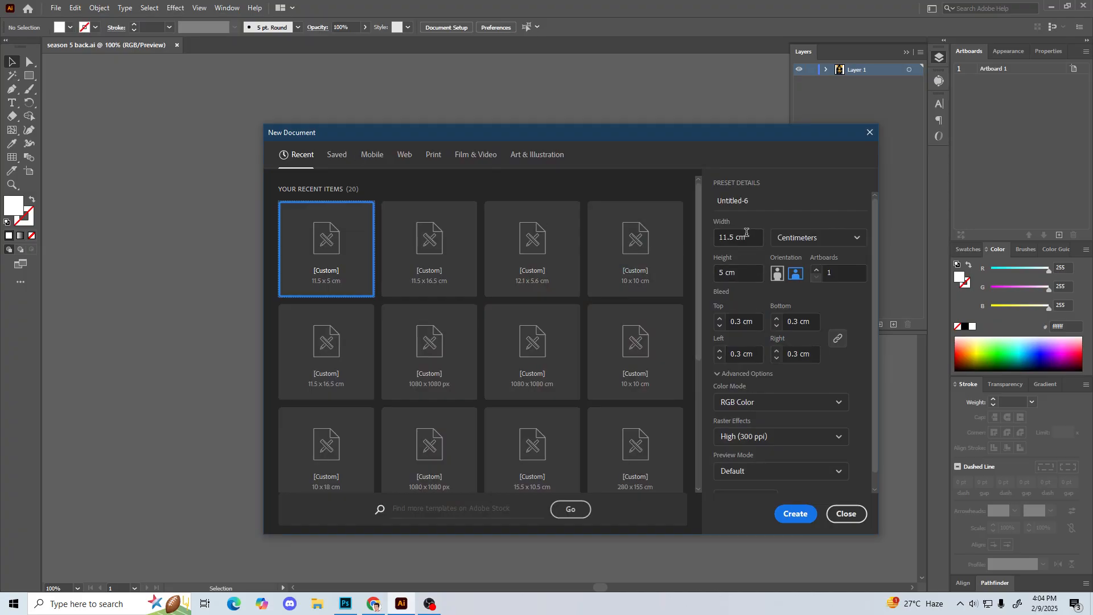
{"action": "left_click", "coordinate": [754, 236]}
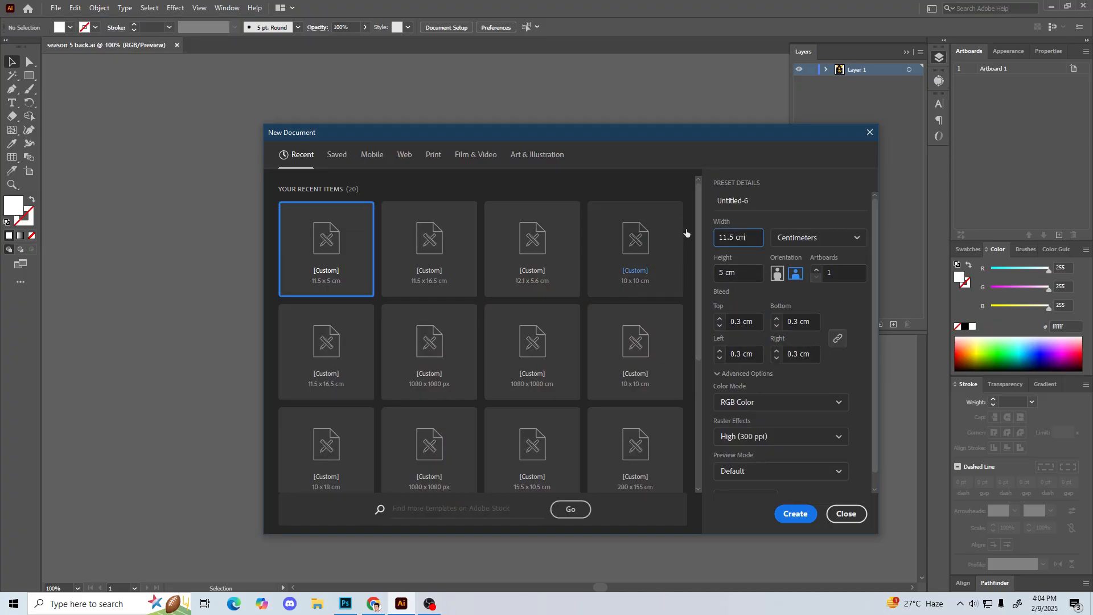
{"action": "key", "text": "BackSpace"}
{"action": "key", "text": "BackSpace"}
{"action": "key", "text": "BackSpace"}
{"action": "key", "text": "BackSpace"}
{"action": "key", "text": "BackSpace"}
{"action": "key", "text": "BackSpace"}
{"action": "type", "text": "0820"}
{"action": "type", "text": "0"}
{"action": "left_click", "coordinate": [739, 271]}
{"action": "key", "text": "BackSpace"}
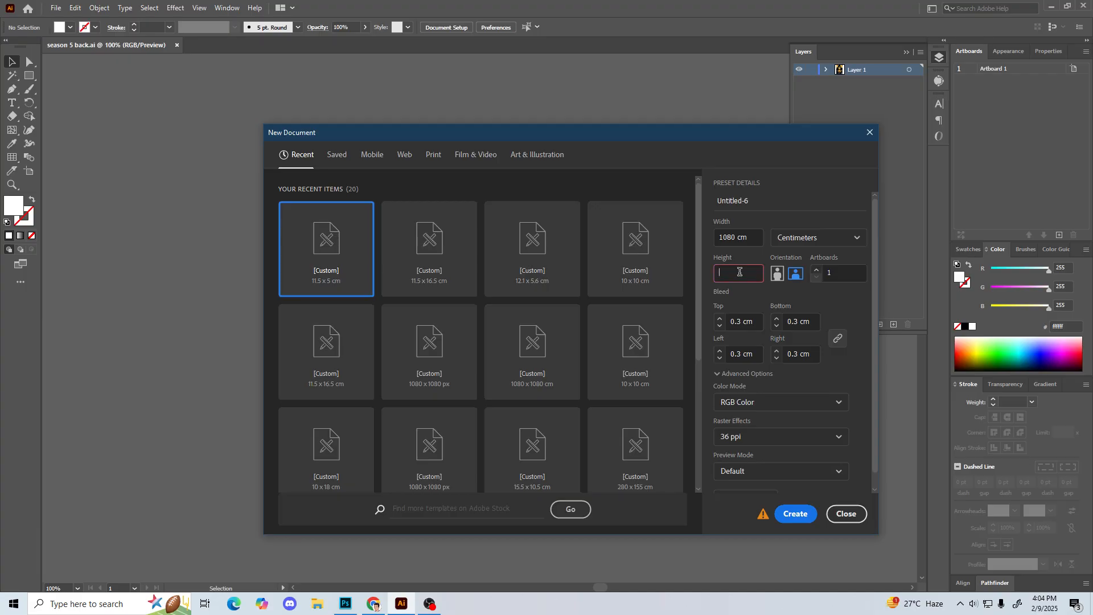
Step: Set the units to pixels, the width and height to 1080 px and the top bleed to 0, and create the document
{"action": "left_click", "coordinate": [818, 237]}
{"action": "left_click", "coordinate": [794, 261]}
{"action": "left_click", "coordinate": [744, 237]}
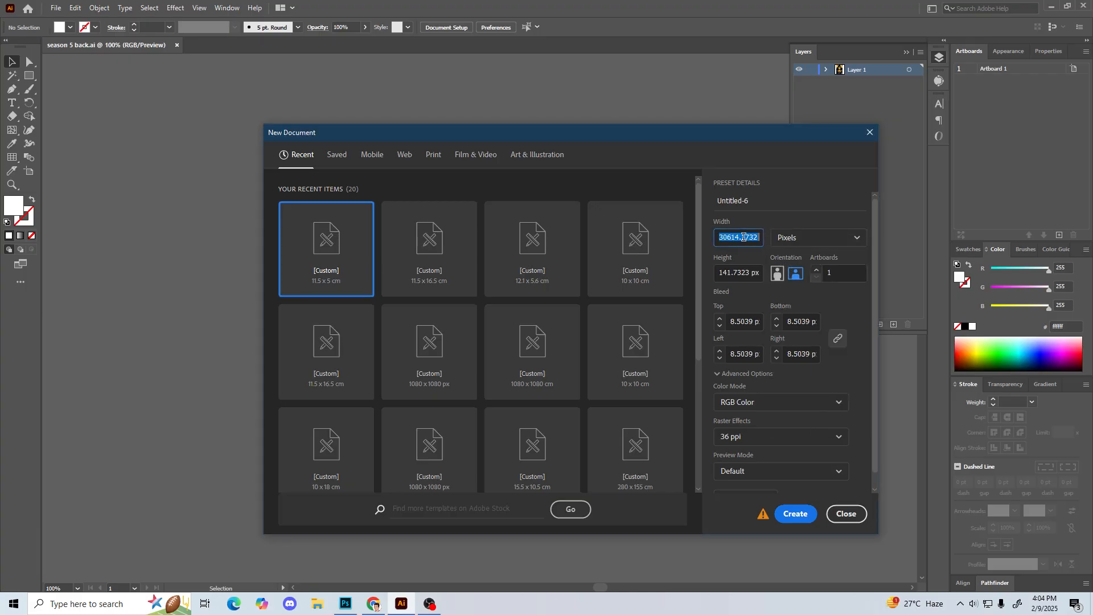
{"action": "type", "text": "1080"}
{"action": "left_click", "coordinate": [734, 273]}
{"action": "type", "text": "1080"}
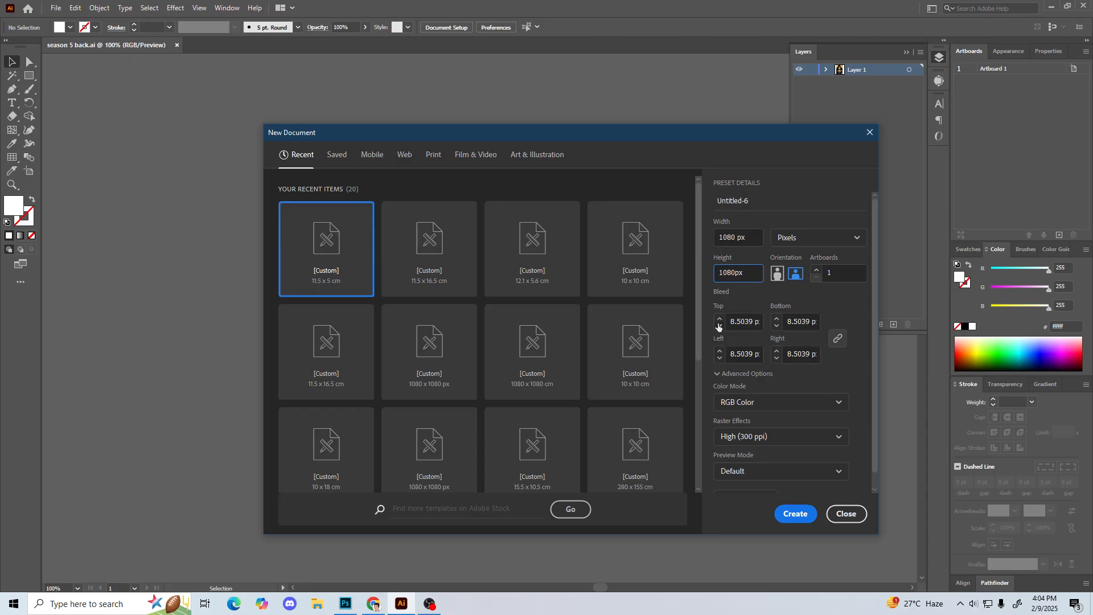
{"action": "left_click", "coordinate": [738, 322]}
{"action": "type", "text": "0"}
{"action": "key", "text": "Return"}
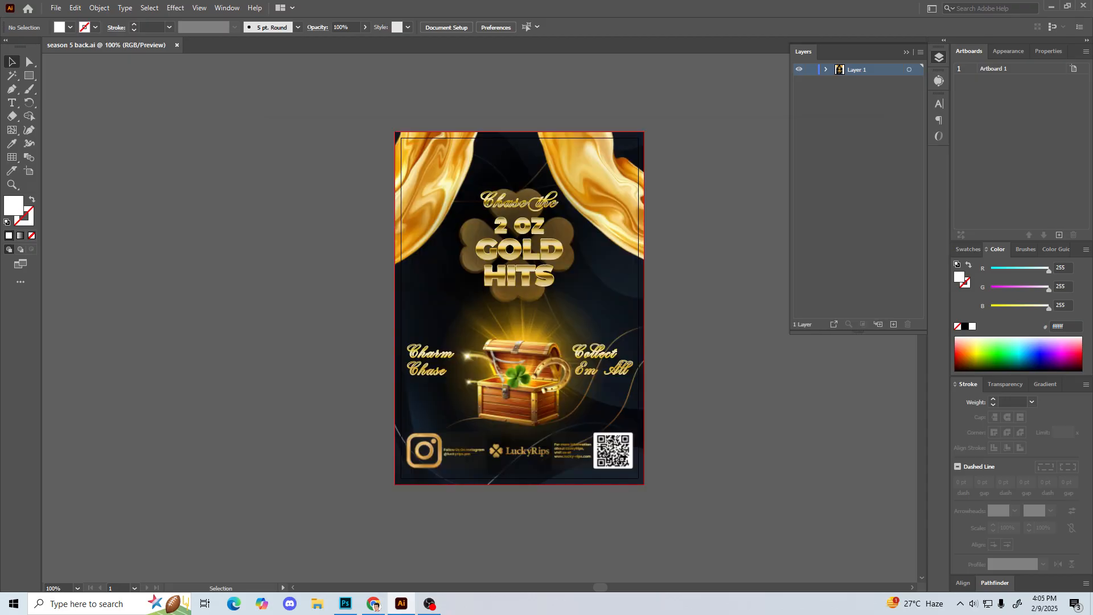
Step: Collapse the Layers panel and view the whole blank artboard at 50%
{"action": "left_click", "coordinate": [905, 53]}
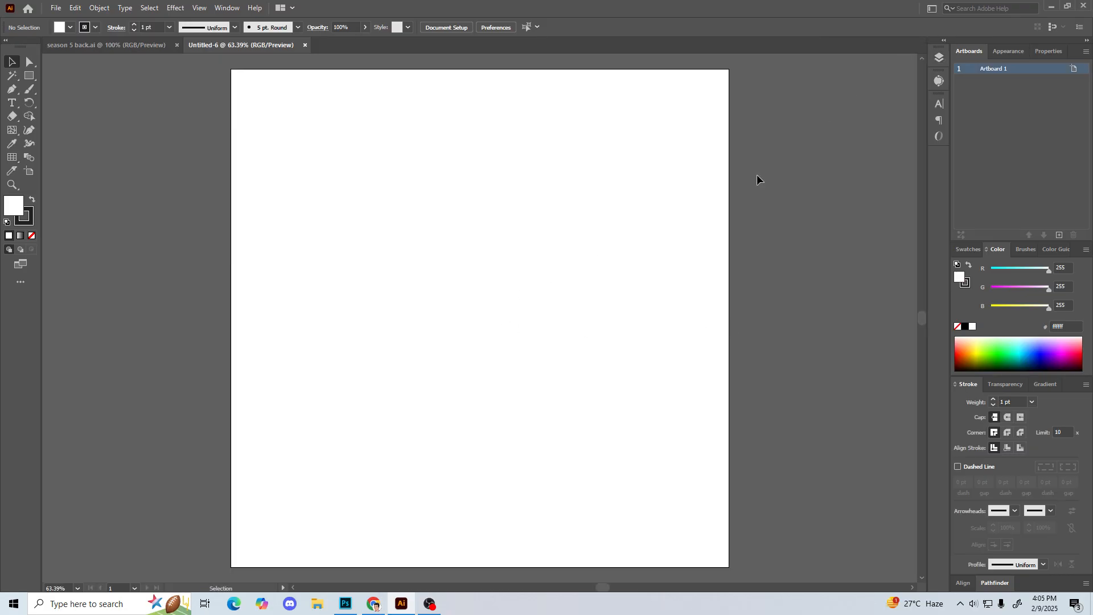
{"action": "key", "text": "ctrl+minus"}
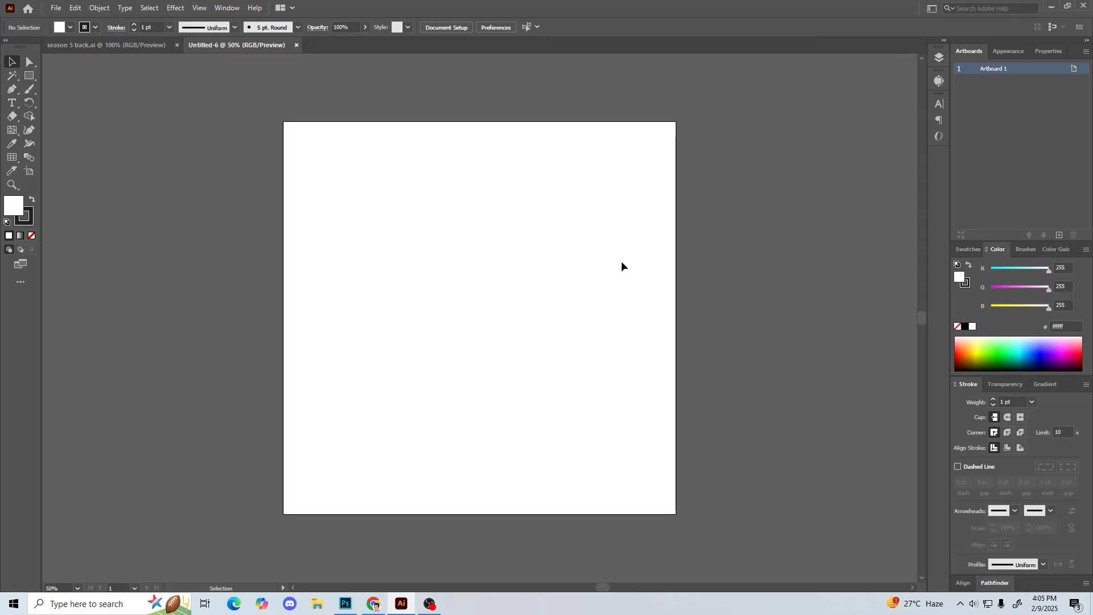
{"action": "left_click_drag", "start_coordinate": [488, 151], "coordinate": [588, 161]}
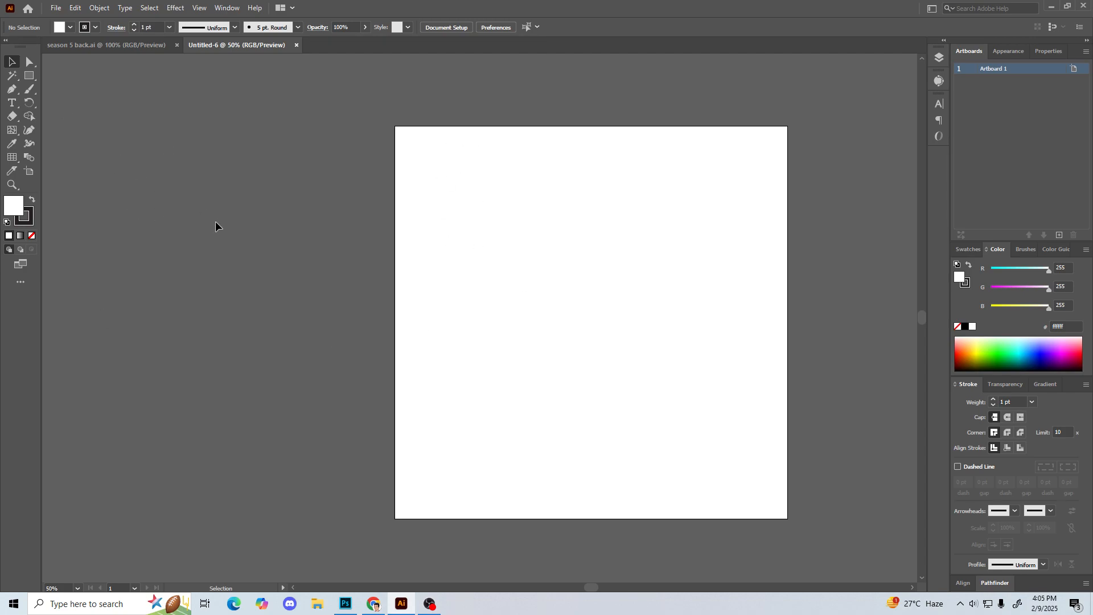
Step: Scribble a few overlapping freehand Pencil strokes on the upper part of the artboard and delete them all
{"action": "key", "text": "b"}
{"action": "left_click_drag", "start_coordinate": [29, 90], "coordinate": [56, 115]}
{"action": "mouse_move", "coordinate": [495, 234]}
{"action": "left_mouse_down"}
{"action": "mouse_move", "coordinate": [515, 267]}
{"action": "mouse_move", "coordinate": [541, 220]}
{"action": "mouse_move", "coordinate": [566, 262]}
{"action": "mouse_move", "coordinate": [565, 302]}
{"action": "mouse_move", "coordinate": [542, 210]}
{"action": "mouse_move", "coordinate": [554, 258]}
{"action": "left_mouse_up"}
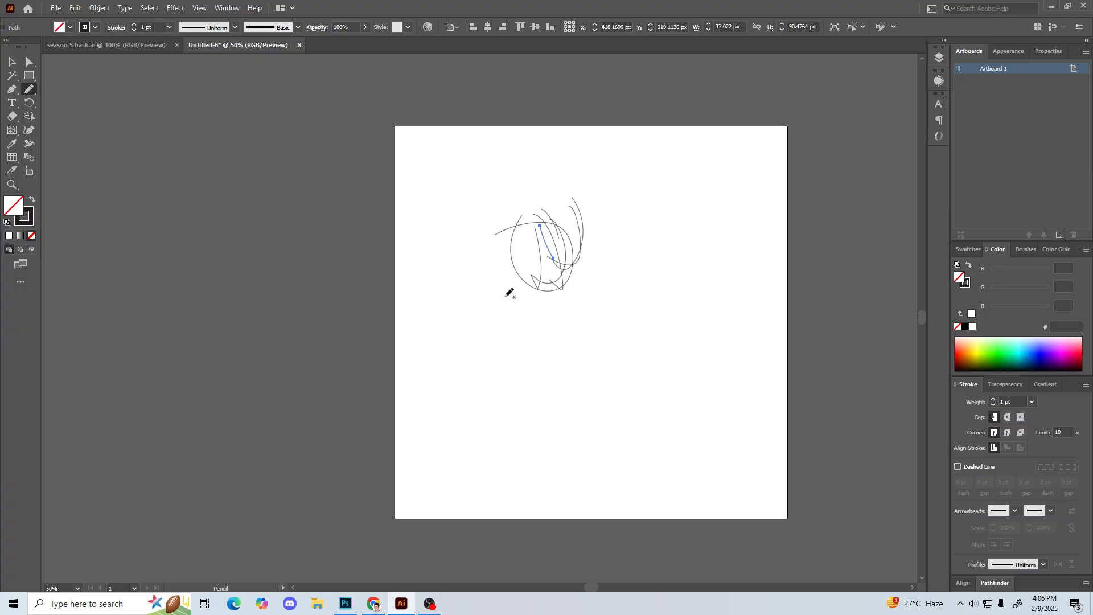
{"action": "key", "text": "v"}
{"action": "left_click_drag", "start_coordinate": [453, 186], "coordinate": [688, 397]}
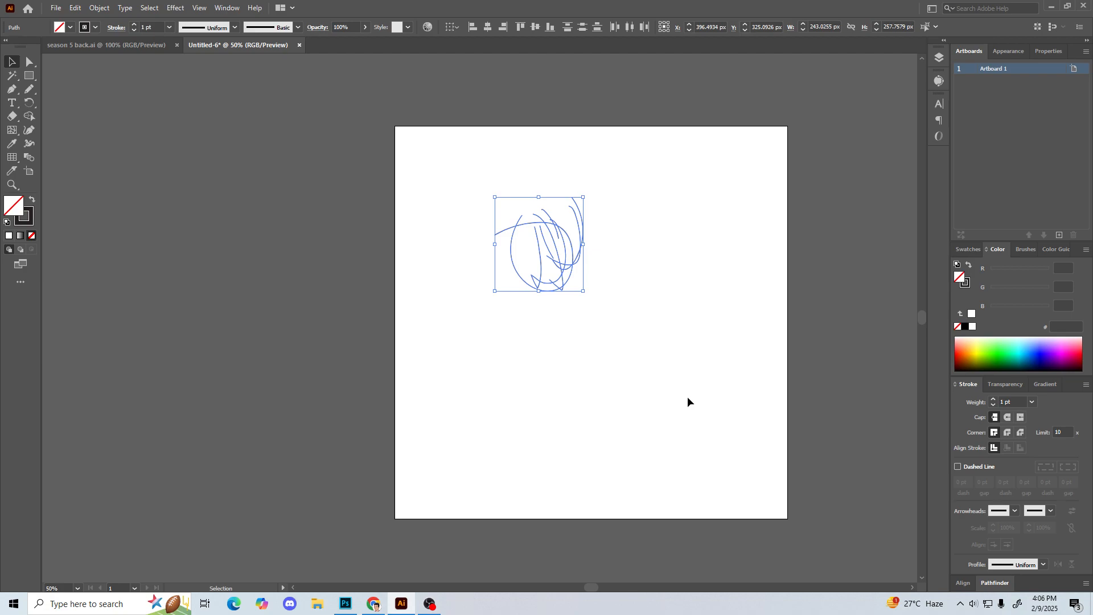
{"action": "key", "text": "Delete"}
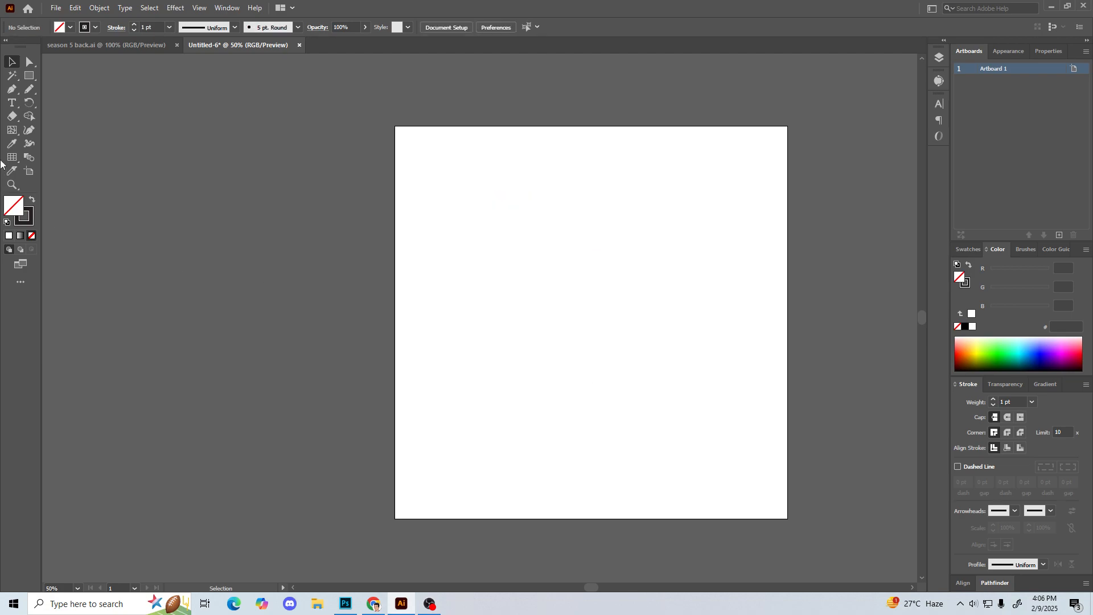
Step: Draw a circle about 739 px in diameter near the artboard's centre and swap its fill and stroke to make it solid dark
{"action": "left_click", "coordinate": [32, 78]}
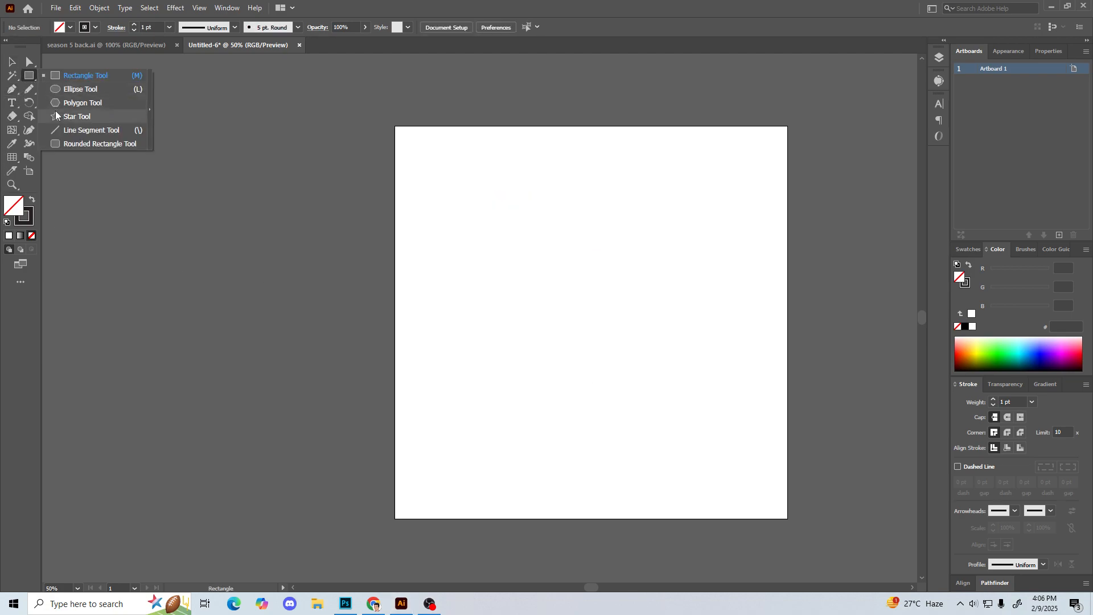
{"action": "left_click", "coordinate": [94, 89]}
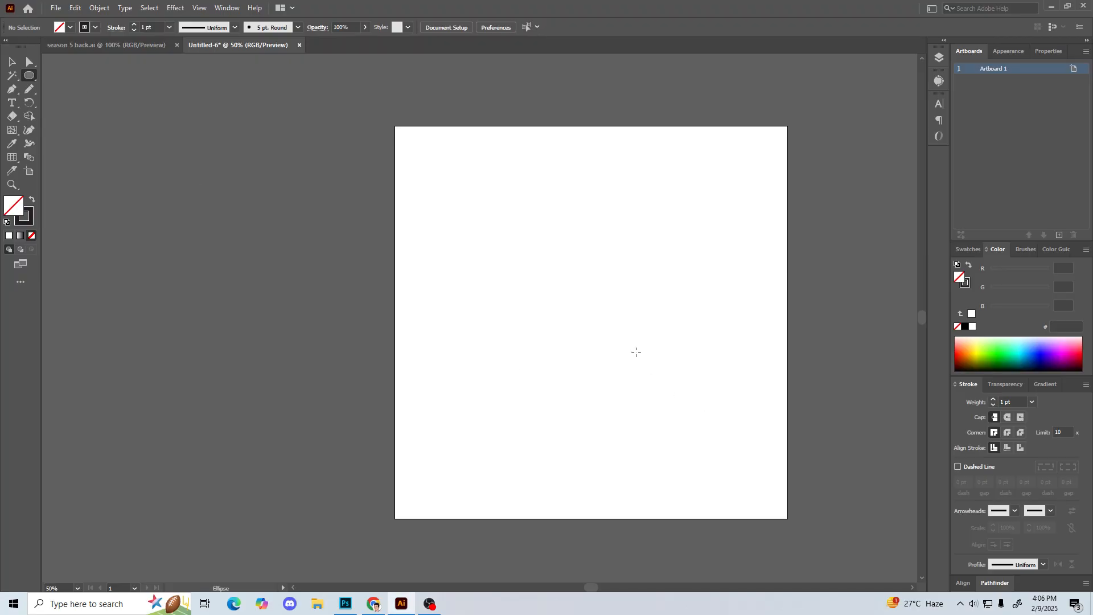
{"action": "left_click_drag", "start_coordinate": [585, 330], "coordinate": [720, 464]}
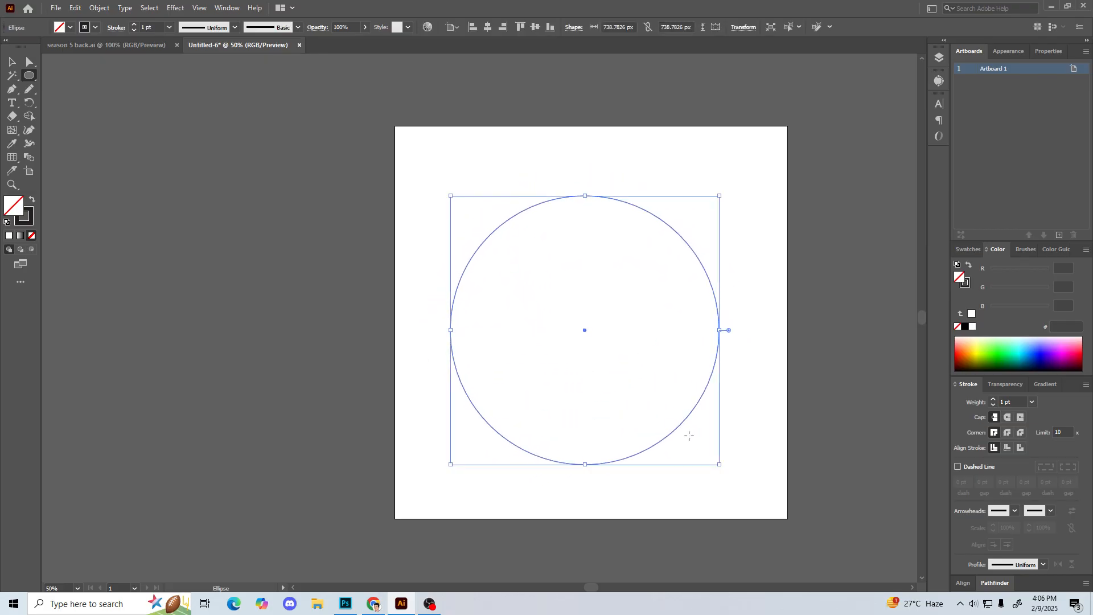
{"action": "left_click", "coordinate": [33, 200]}
{"action": "key", "text": "v"}
{"action": "left_click", "coordinate": [246, 237]}
{"action": "left_click_drag", "start_coordinate": [246, 237], "coordinate": [278, 231]}
{"action": "left_click_drag", "start_coordinate": [659, 317], "coordinate": [664, 319]}
{"action": "left_click", "coordinate": [418, 307]}
{"action": "left_click_drag", "start_coordinate": [415, 290], "coordinate": [419, 290]}
{"action": "left_click", "coordinate": [623, 340]}
{"action": "left_click", "coordinate": [342, 330]}
{"action": "left_click_drag", "start_coordinate": [324, 319], "coordinate": [321, 310]}
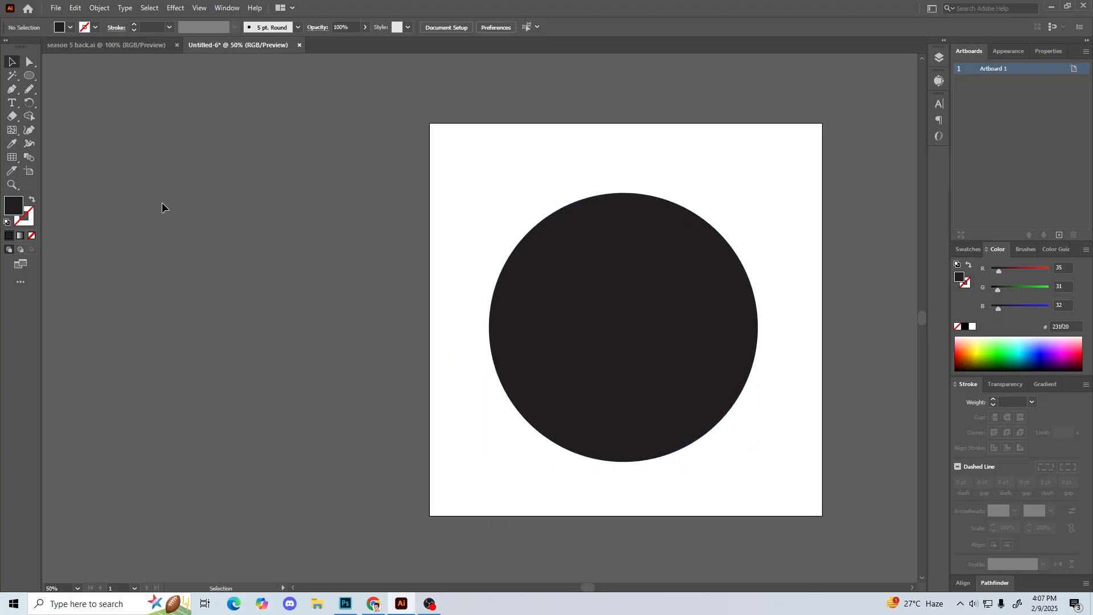
{"action": "left_click", "coordinate": [576, 254]}
{"action": "left_click", "coordinate": [431, 250]}
{"action": "left_click", "coordinate": [537, 266]}
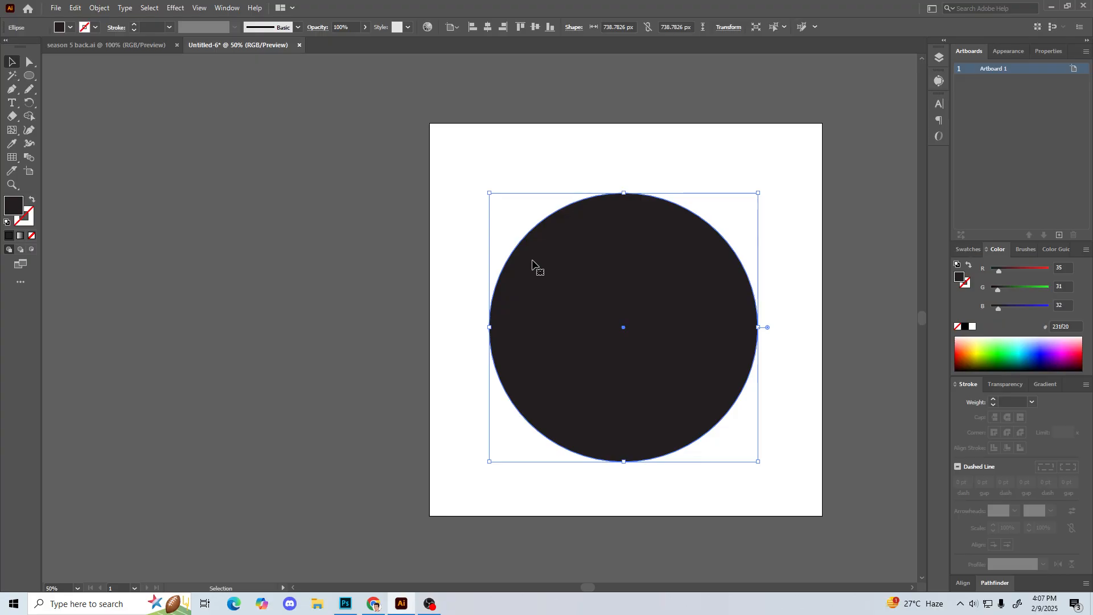
{"action": "left_click", "coordinate": [723, 505]}
{"action": "key", "text": "space"}
{"action": "left_click_drag", "start_coordinate": [275, 265], "coordinate": [342, 266]}
{"action": "left_click_drag", "start_coordinate": [644, 320], "coordinate": [620, 325]}
{"action": "left_click", "coordinate": [620, 324]}
{"action": "left_click", "coordinate": [476, 297]}
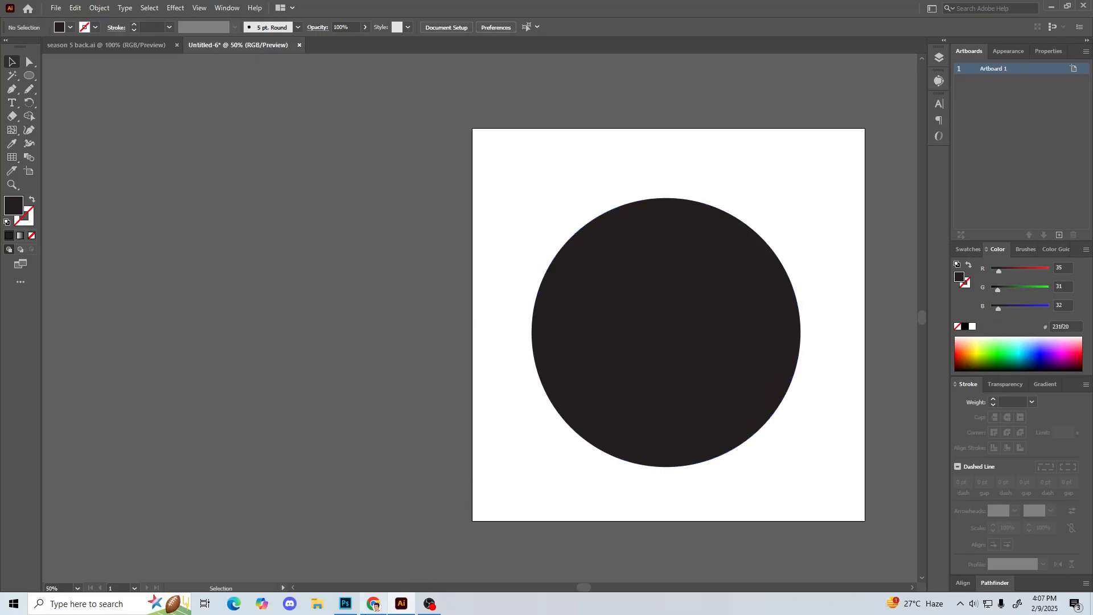
Step: Switch to the Chrome vintage logo results, preview the FiverrBox retro classic badge stamp logo and copy its image
{"action": "key", "text": "alt+Tab"}
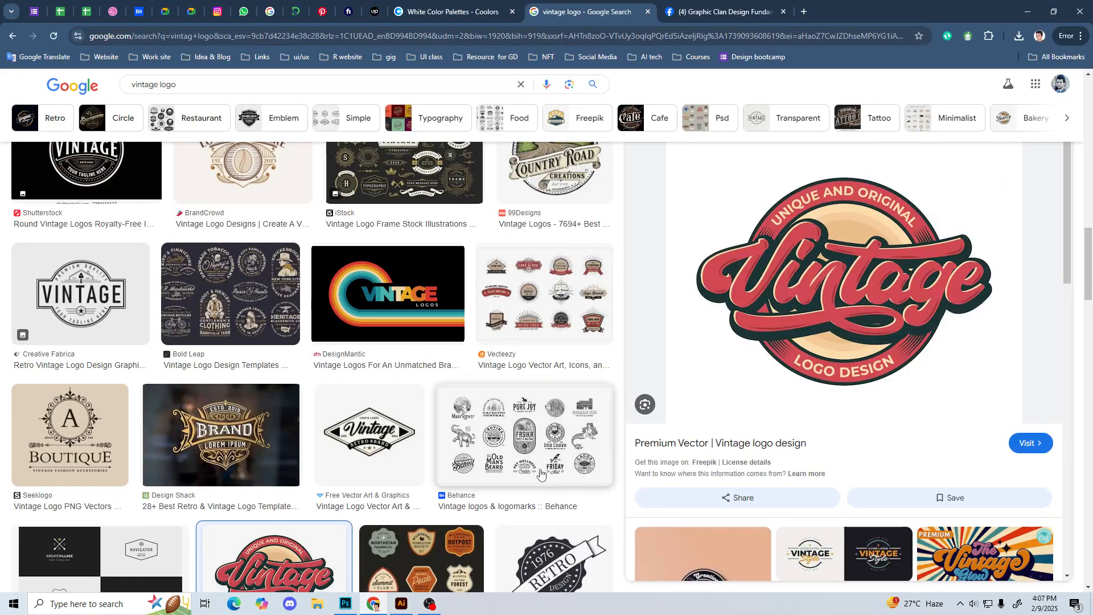
{"action": "scroll", "coordinate": [540, 472], "scroll_direction": "down", "scroll_amount": 10}
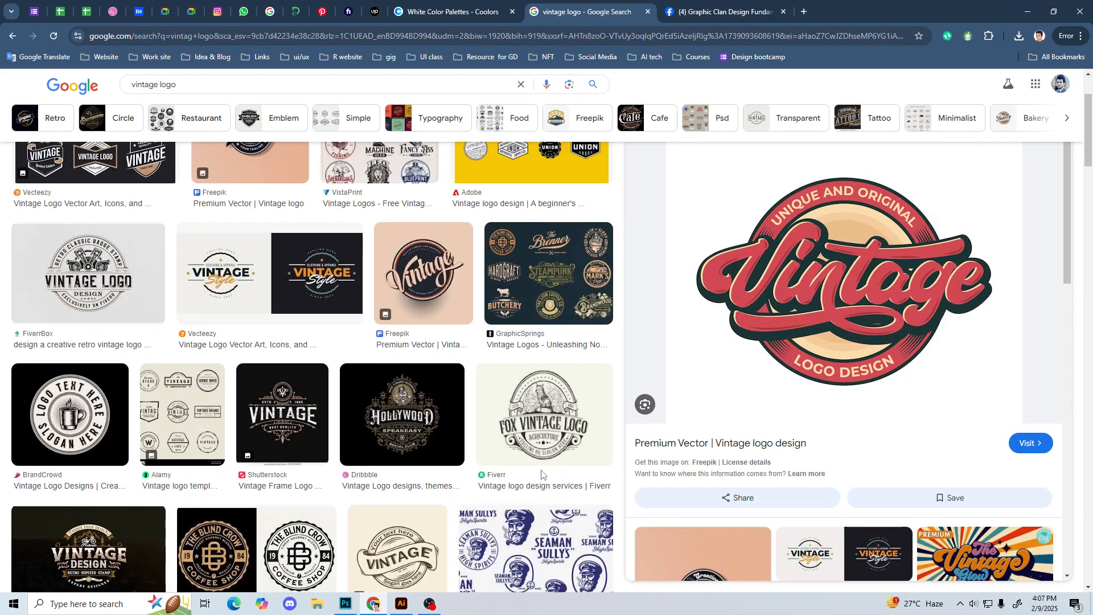
{"action": "scroll", "coordinate": [541, 474], "scroll_direction": "up", "scroll_amount": 3}
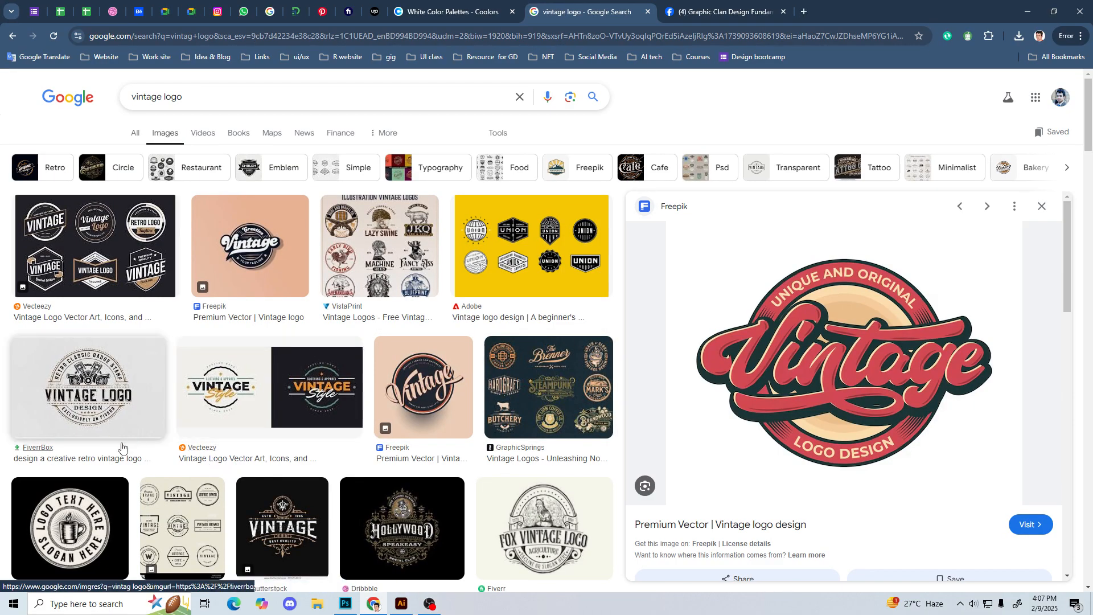
{"action": "left_click", "coordinate": [108, 416]}
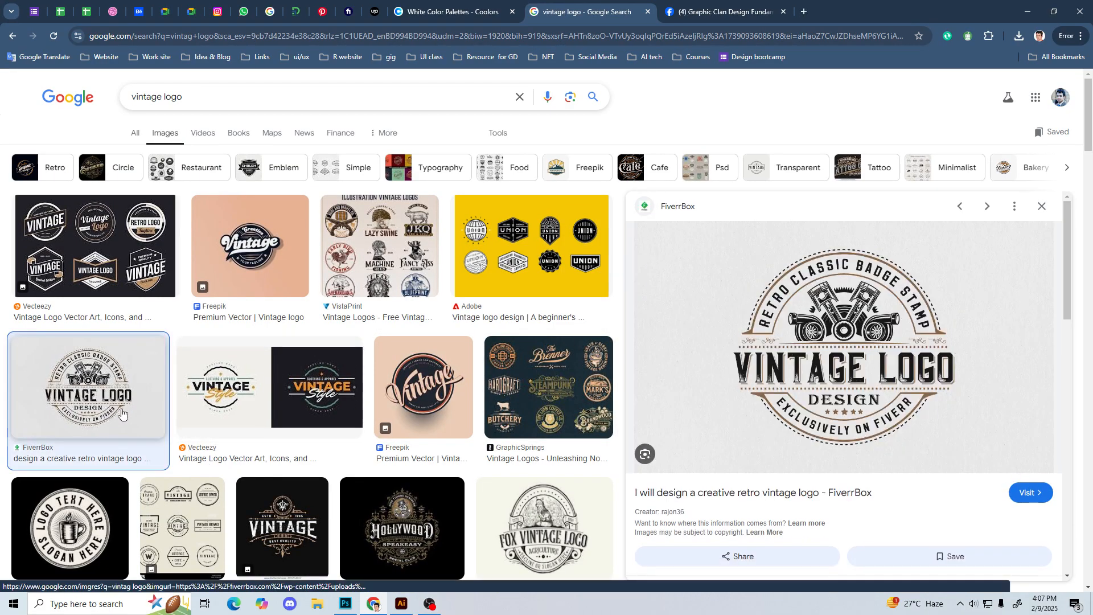
{"action": "scroll", "coordinate": [844, 348], "scroll_direction": "down", "scroll_amount": 1}
{"action": "scroll", "coordinate": [845, 349], "scroll_direction": "down", "scroll_amount": 3}
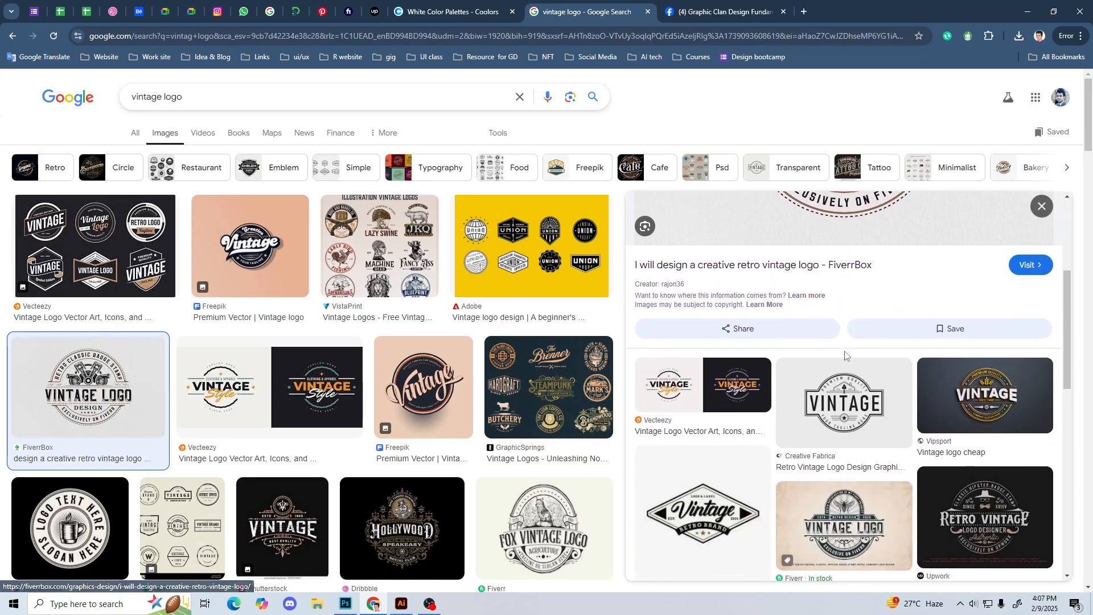
{"action": "scroll", "coordinate": [845, 353], "scroll_direction": "up", "scroll_amount": 4}
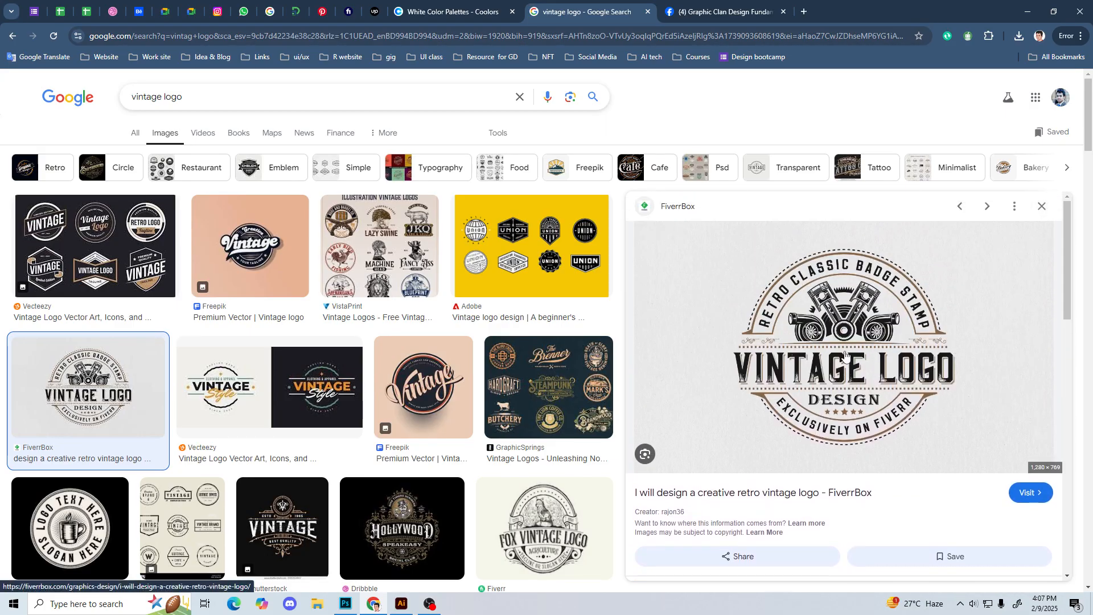
{"action": "right_click", "coordinate": [846, 354]}
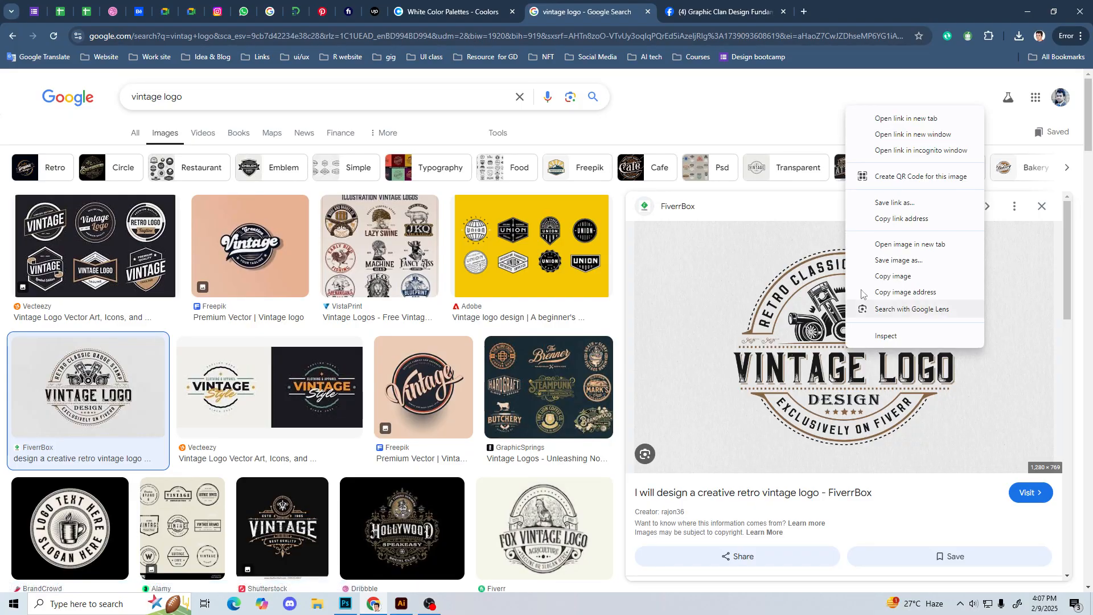
{"action": "left_click", "coordinate": [899, 276]}
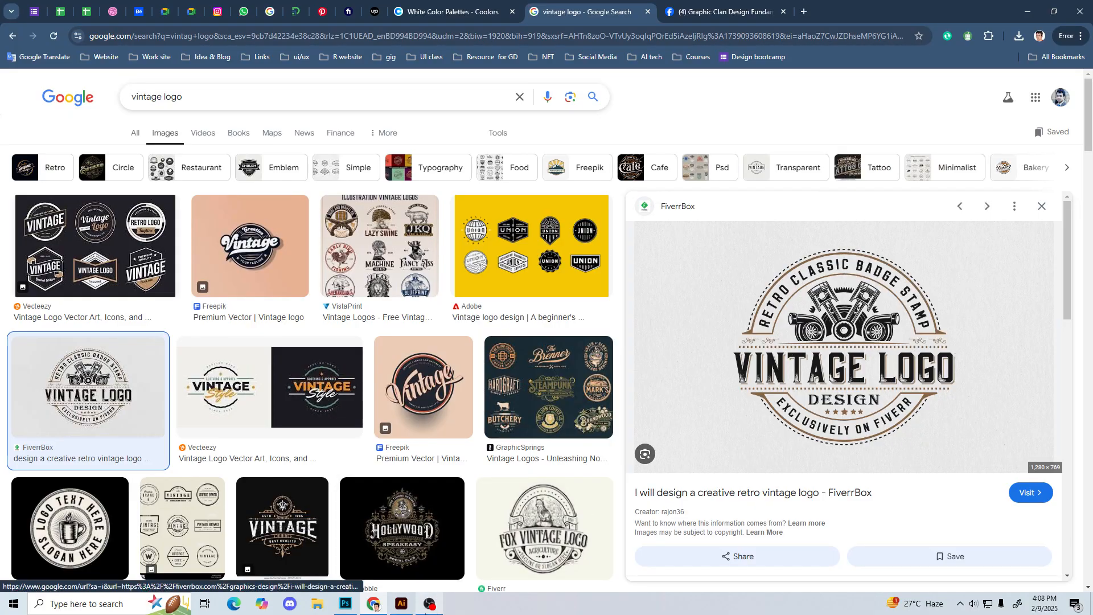
Step: Switch to Illustrator, paste the copied badge logo and place it beside the artboard as a reference
{"action": "left_click", "coordinate": [402, 603]}
{"action": "key", "text": "ctrl+v"}
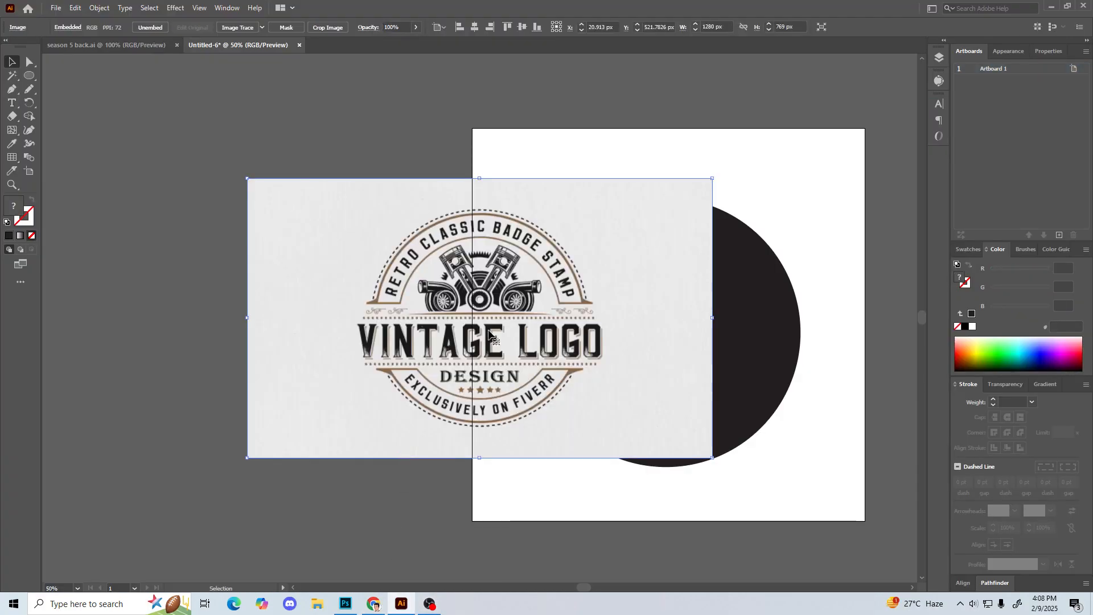
{"action": "left_click_drag", "start_coordinate": [507, 311], "coordinate": [231, 292]}
{"action": "left_click_drag", "start_coordinate": [304, 296], "coordinate": [336, 293]}
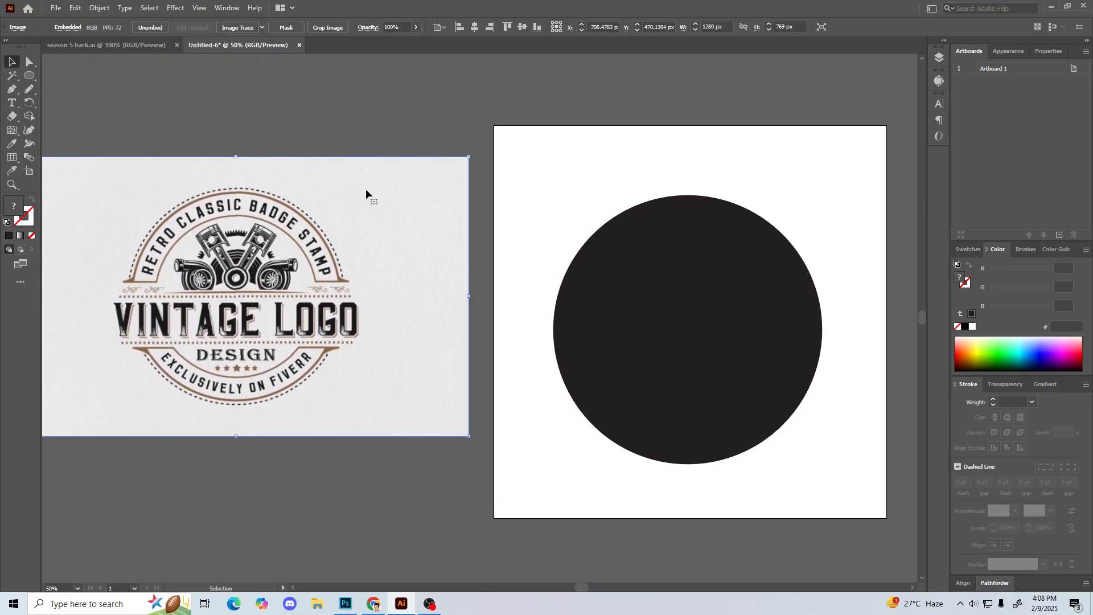
{"action": "left_click", "coordinate": [438, 121]}
Step: Add a point text reading "Vintage" on the artboard above the dark circle
{"action": "left_click", "coordinate": [724, 321]}
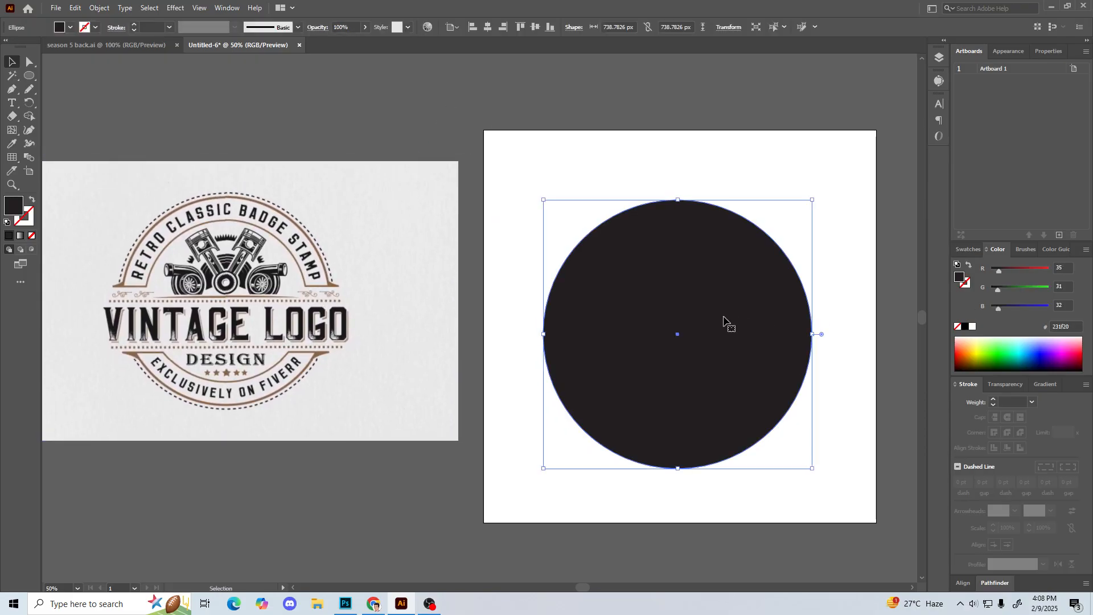
{"action": "left_click", "coordinate": [514, 174]}
{"action": "key", "text": "t"}
{"action": "left_click", "coordinate": [517, 169]}
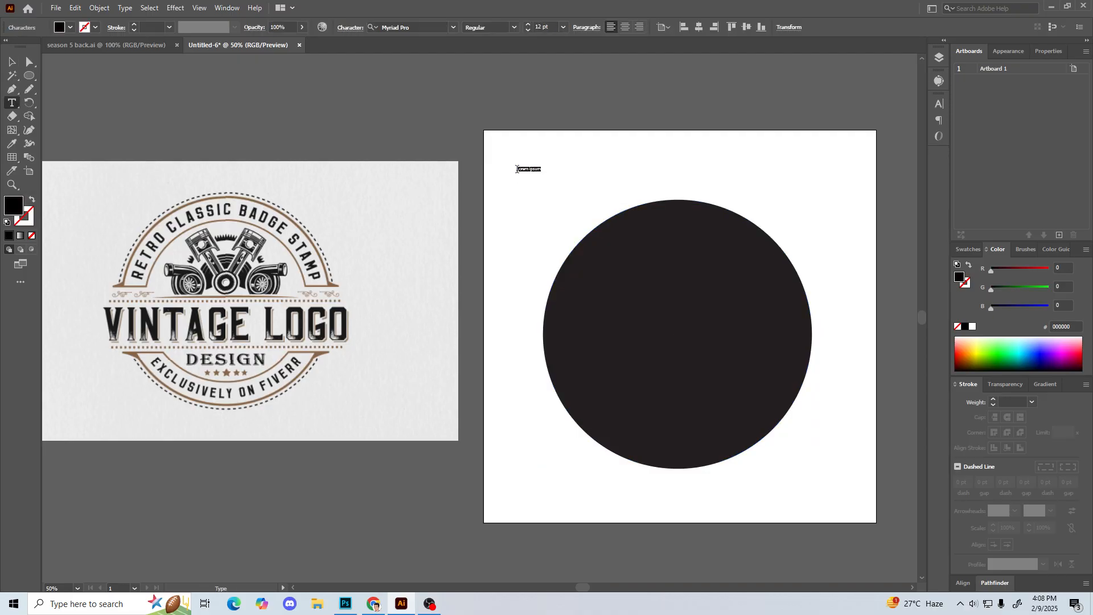
{"action": "key", "text": "BackSpace"}
{"action": "type", "text": "Vintage"}
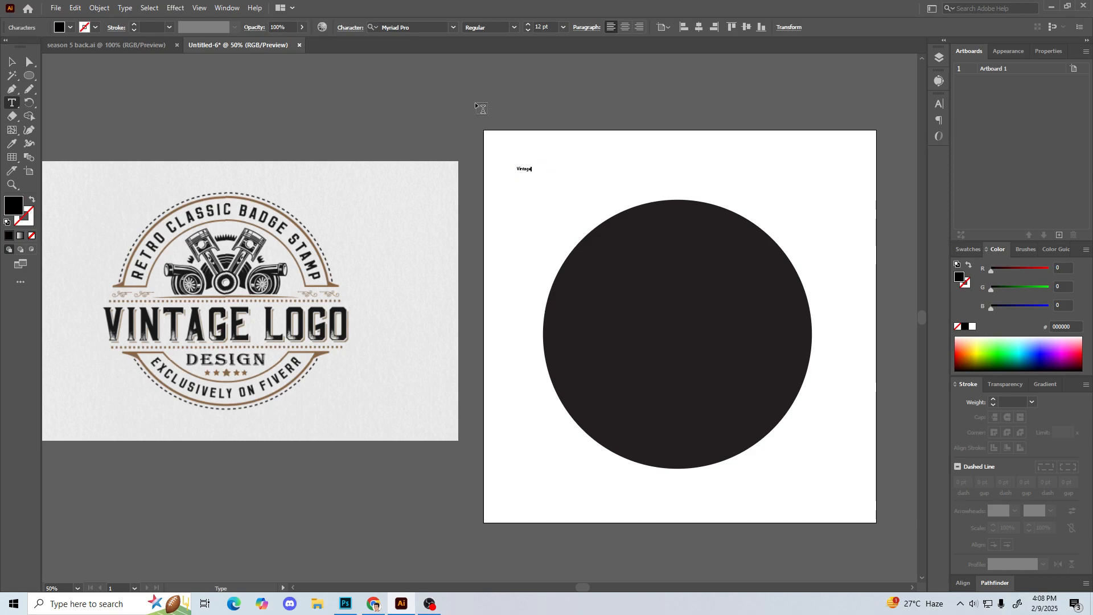
Step: Enlarge the "Vintage" text to about 179 pt and place it across the middle of the dark circle
{"action": "key", "text": "Escape"}
{"action": "left_click_drag", "start_coordinate": [531, 175], "coordinate": [719, 310]}
{"action": "left_click", "coordinate": [359, 102]}
Step: Colour the "Vintage" text white with the Eyedropper tool and shift it slightly towards the circle's left edge
{"action": "key", "text": "o"}
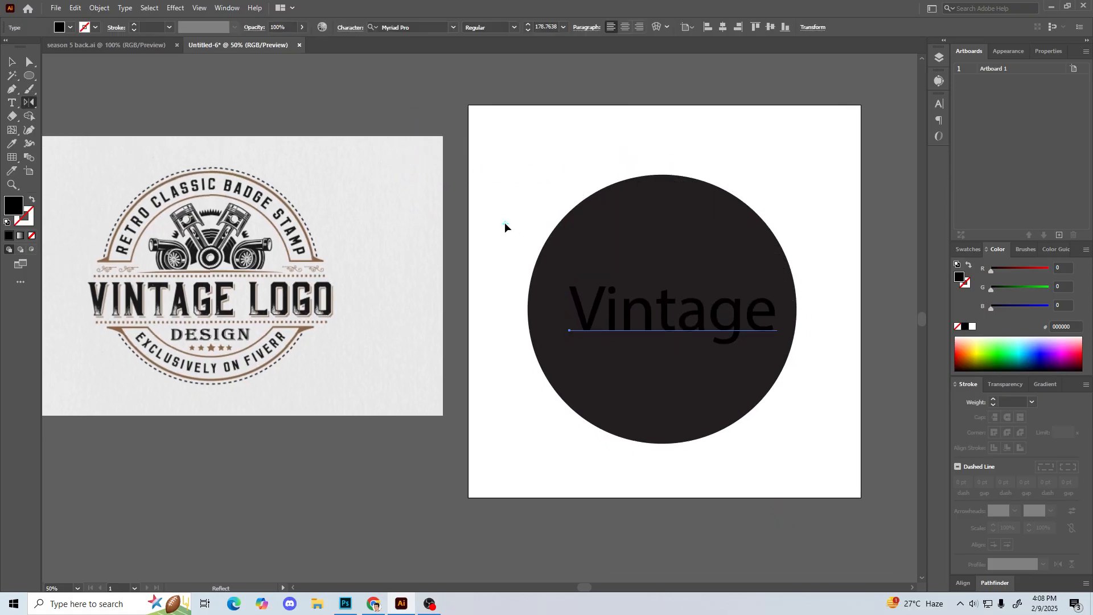
{"action": "key", "text": "v"}
{"action": "key", "text": "i"}
{"action": "left_click", "coordinate": [505, 223]}
{"action": "key", "text": "v"}
{"action": "left_click", "coordinate": [505, 223]}
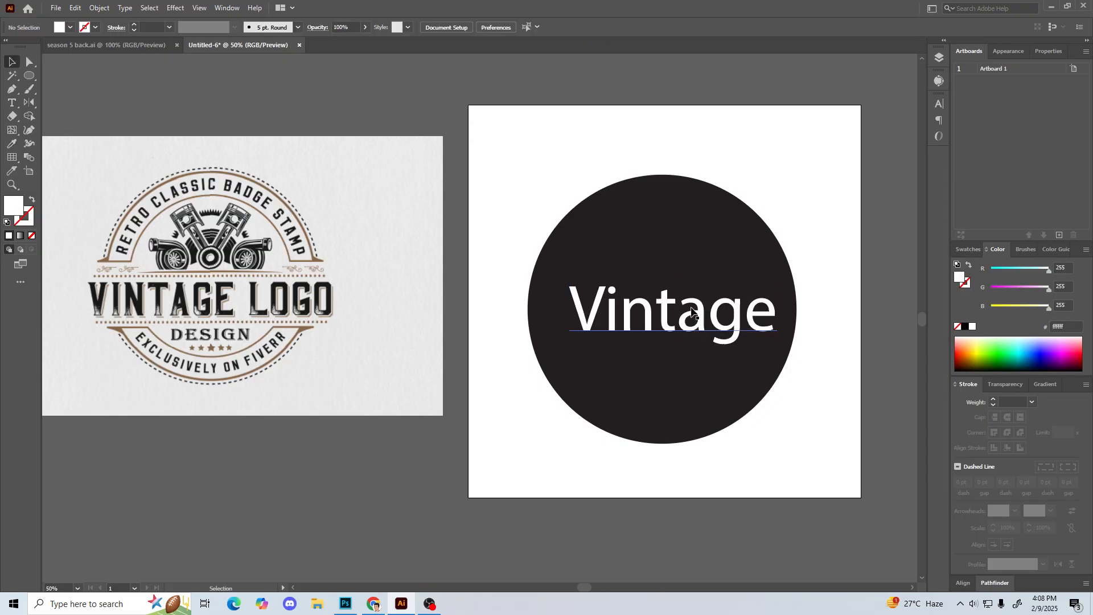
{"action": "left_click", "coordinate": [712, 323]}
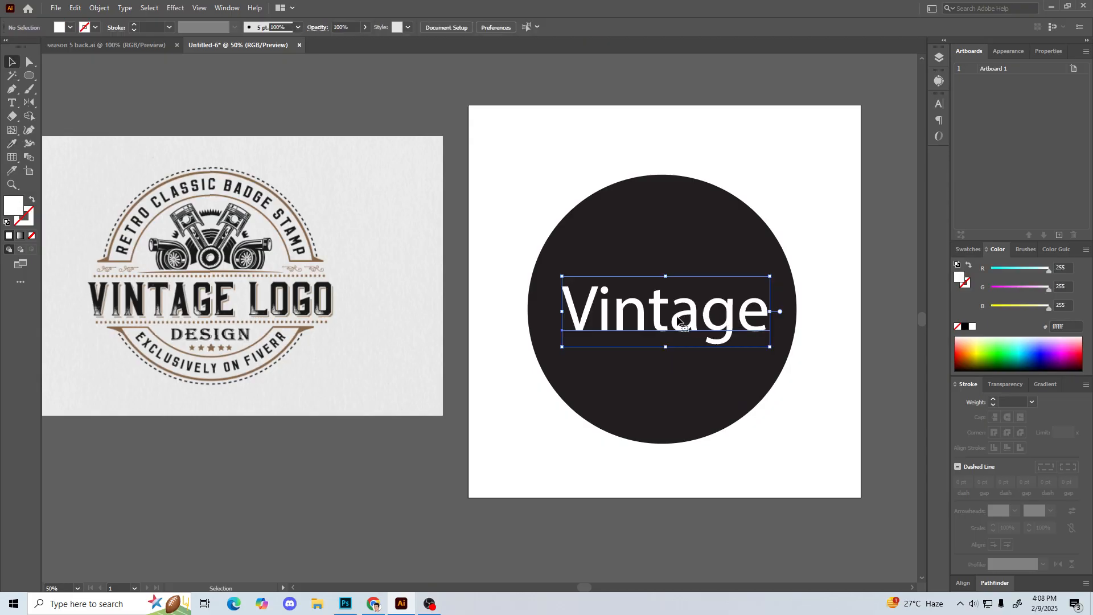
Step: Filter the text's font choices by "vint", preview the MEDIOVINTAGE fonts on the word, and clear the filter
{"action": "left_click", "coordinate": [940, 104]}
{"action": "left_click", "coordinate": [872, 117]}
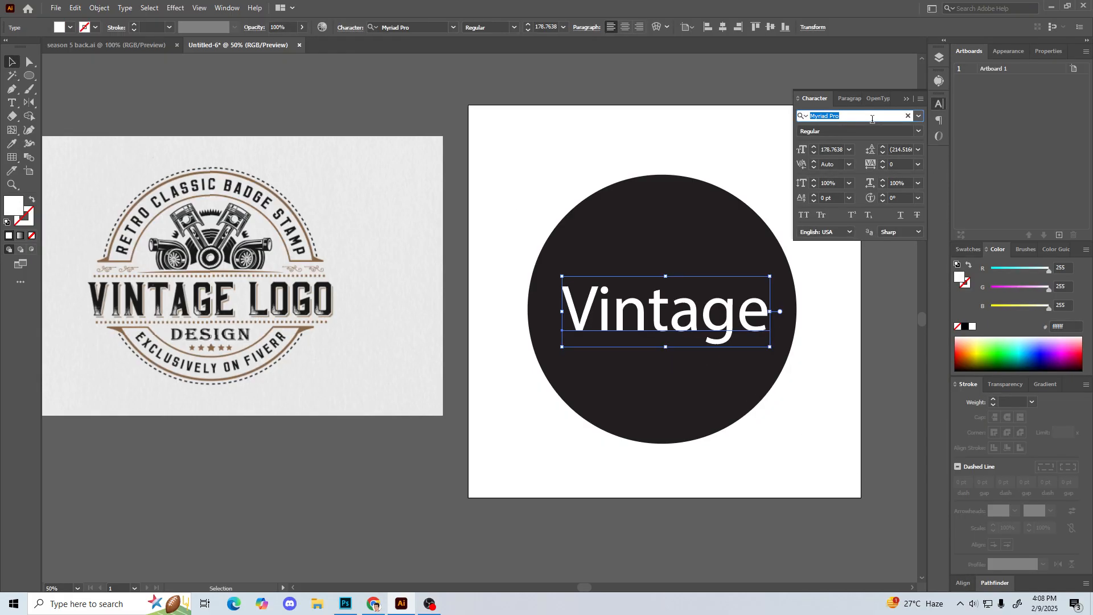
{"action": "type", "text": "vint"}
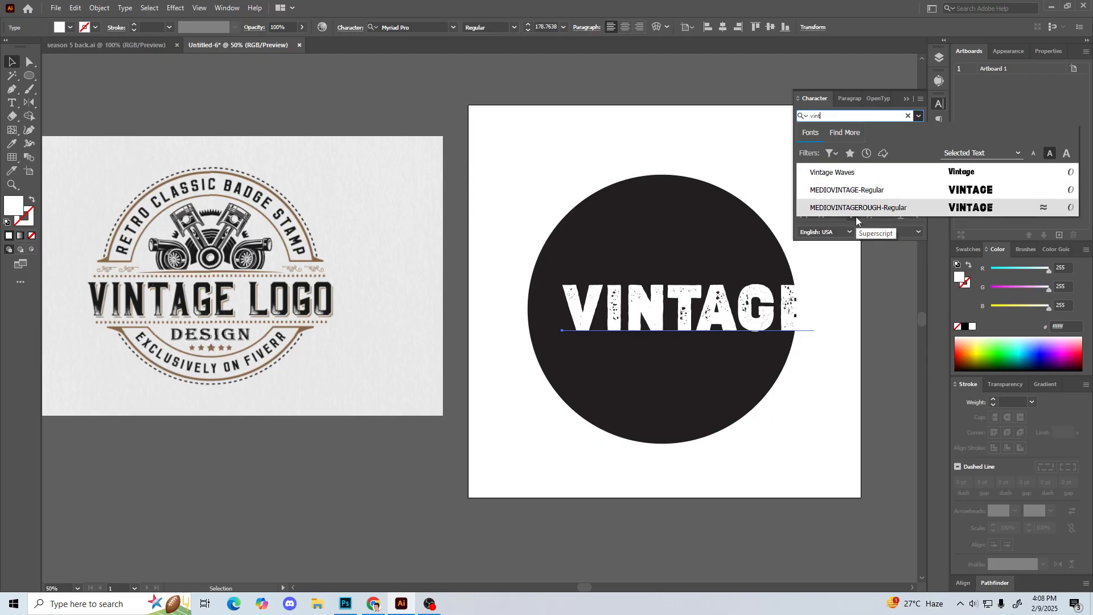
{"action": "key", "text": "BackSpace"}
{"action": "key", "text": "BackSpace"}
{"action": "key", "text": "BackSpace"}
{"action": "key", "text": "BackSpace"}
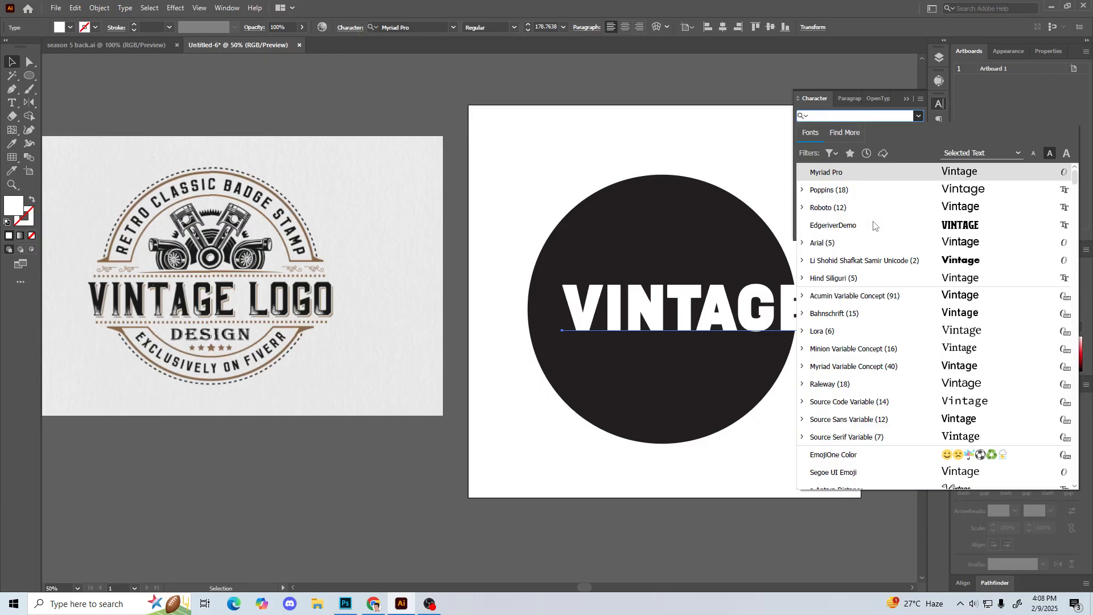
Step: Preview the installed fonts on the "Vintage" text and apply Calisga Regular
{"action": "scroll", "coordinate": [948, 294], "scroll_direction": "down", "scroll_amount": 4}
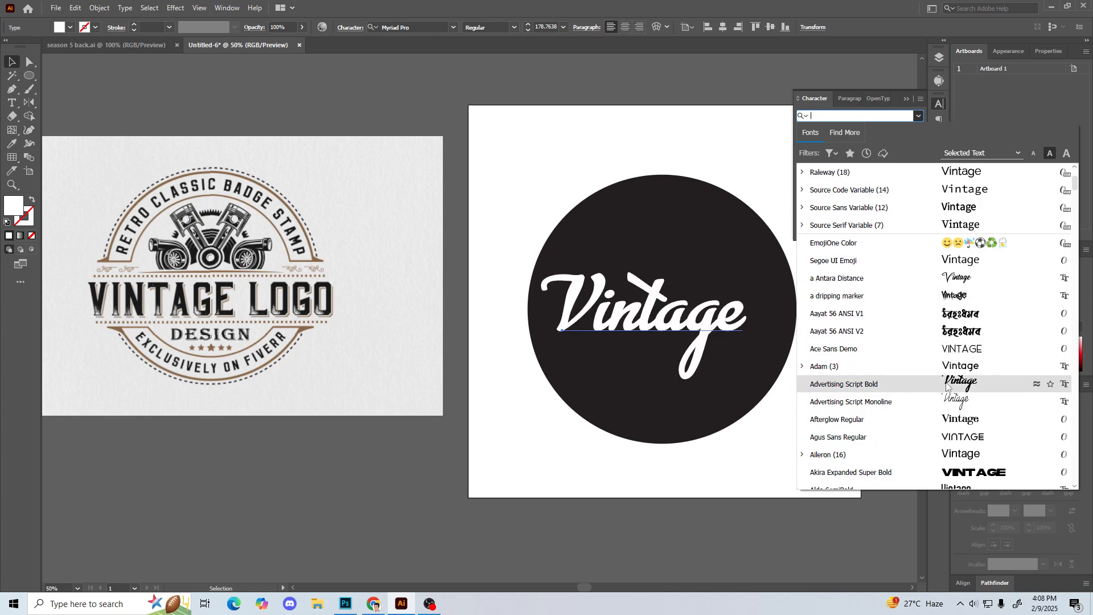
{"action": "scroll", "coordinate": [947, 387], "scroll_direction": "down", "scroll_amount": 4}
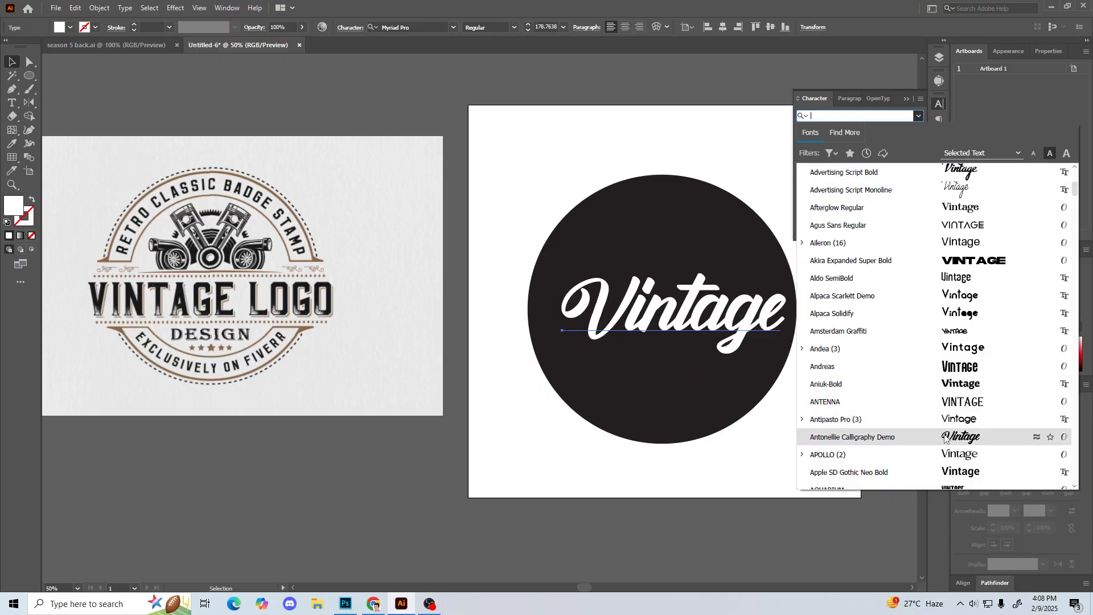
{"action": "scroll", "coordinate": [945, 436], "scroll_direction": "down", "scroll_amount": 5}
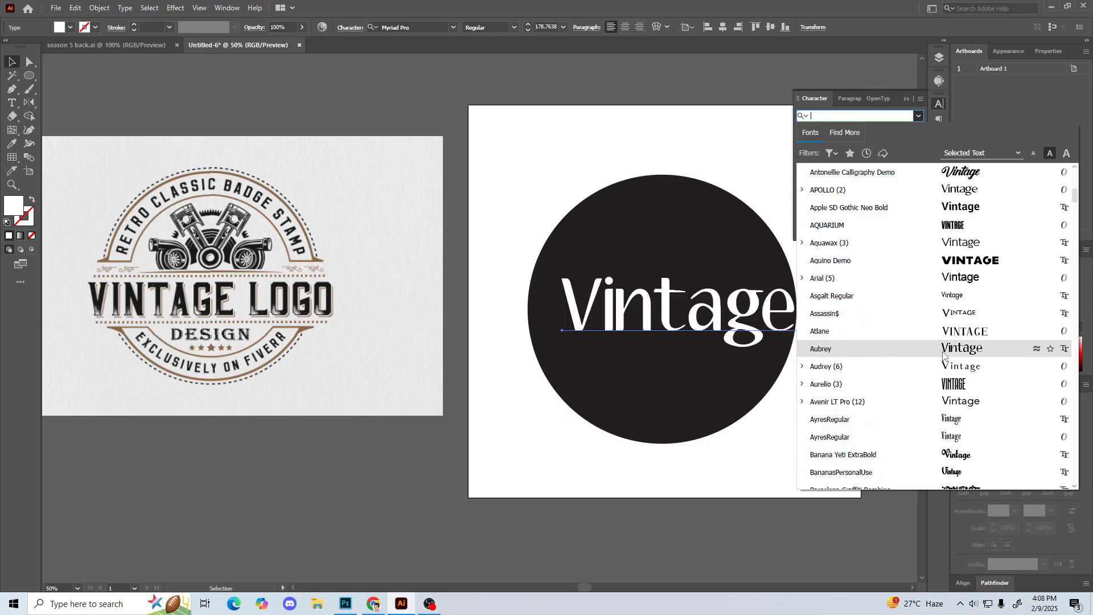
{"action": "scroll", "coordinate": [946, 353], "scroll_direction": "down", "scroll_amount": 4}
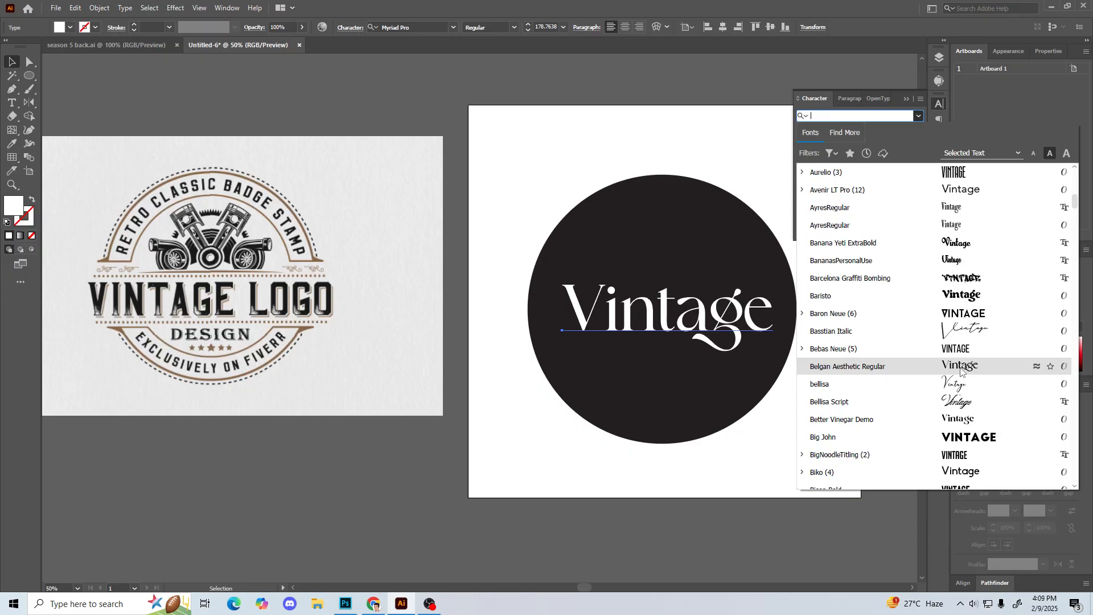
{"action": "scroll", "coordinate": [962, 370], "scroll_direction": "down", "scroll_amount": 4}
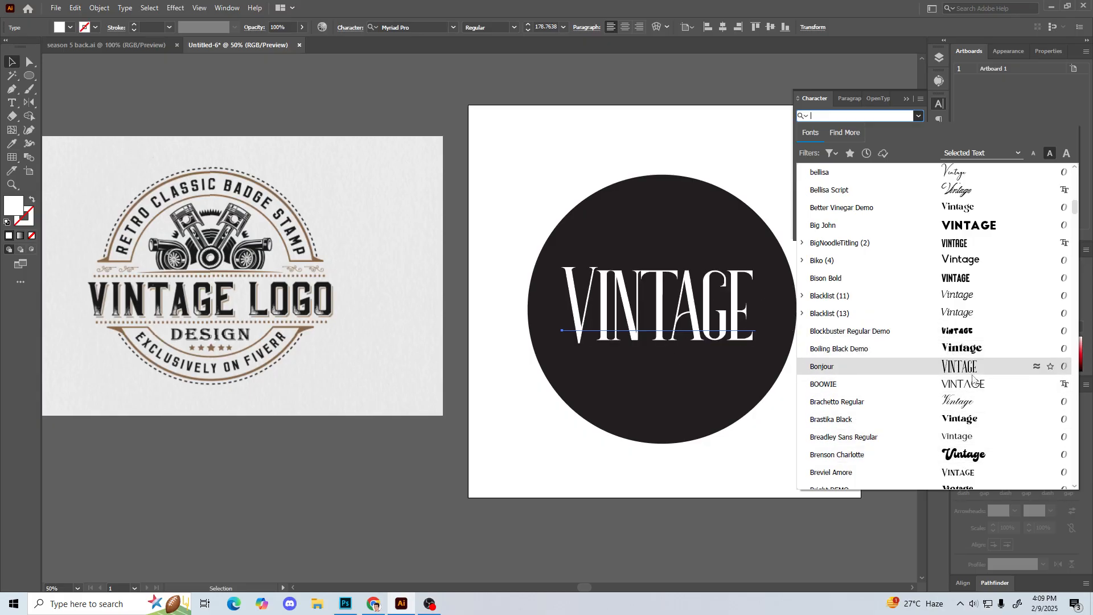
{"action": "scroll", "coordinate": [991, 388], "scroll_direction": "down", "scroll_amount": 2}
{"action": "scroll", "coordinate": [991, 388], "scroll_direction": "down", "scroll_amount": 1}
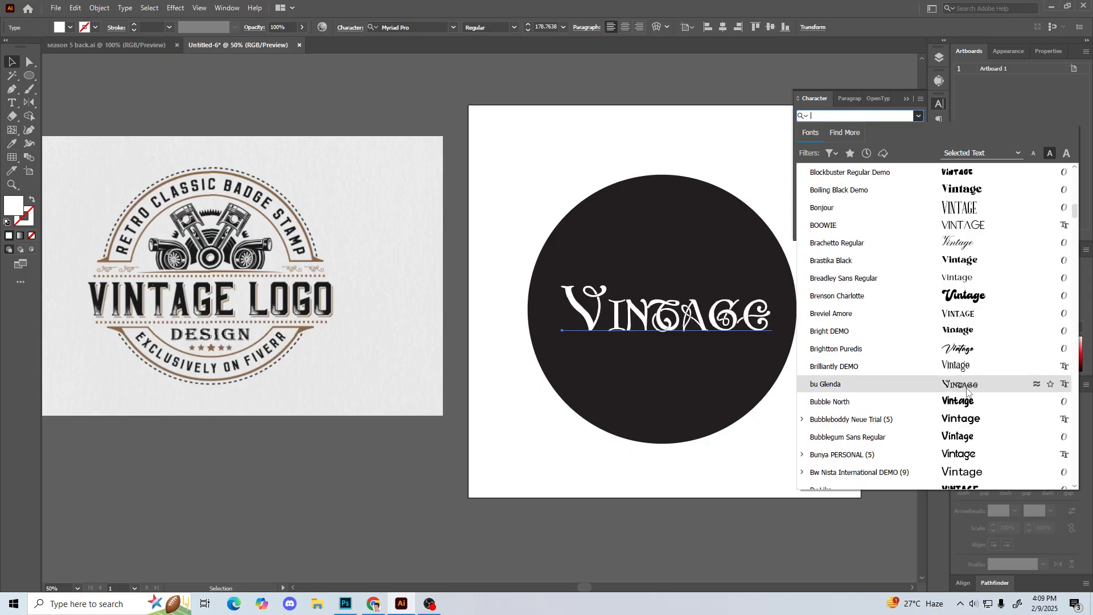
{"action": "scroll", "coordinate": [968, 390], "scroll_direction": "down", "scroll_amount": 3}
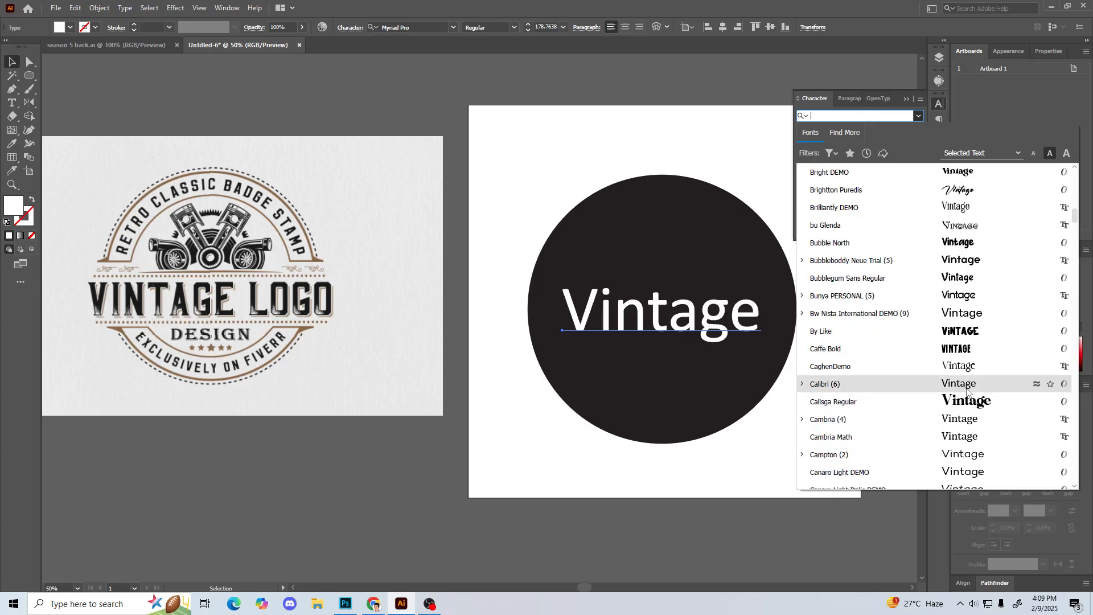
{"action": "scroll", "coordinate": [973, 404], "scroll_direction": "down", "scroll_amount": 1}
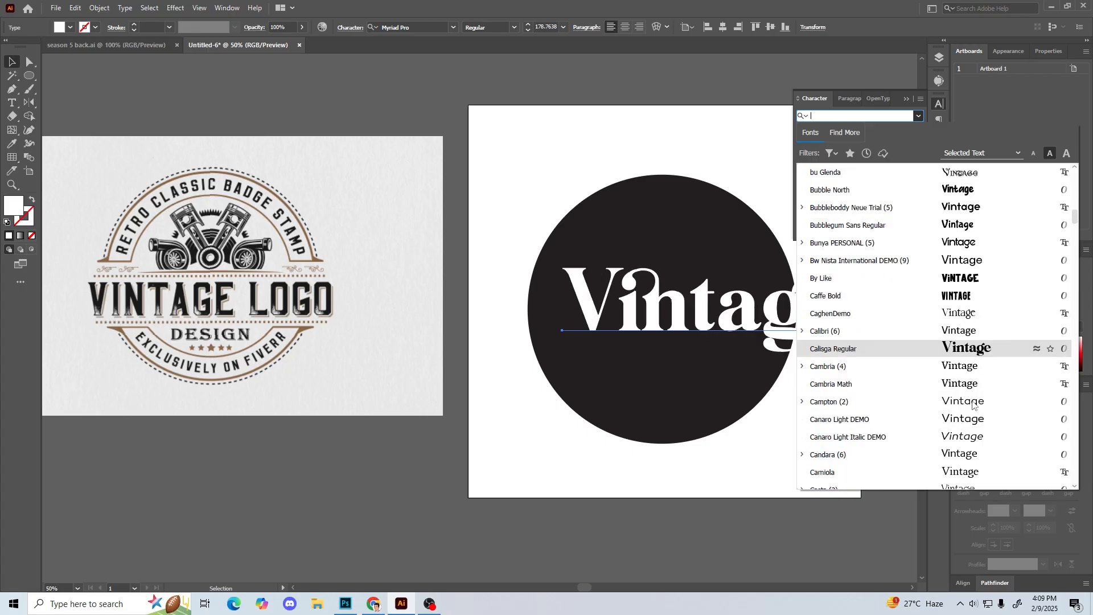
{"action": "left_click", "coordinate": [980, 353]}
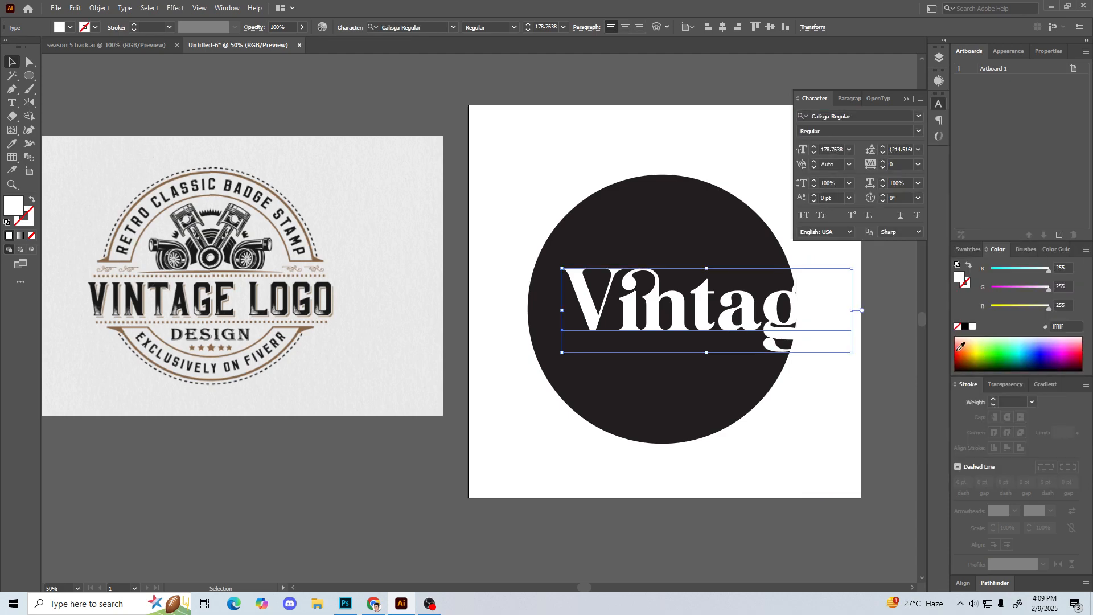
Step: Scale the "Vintage" text down to about 135 pt so the whole word fits inside the dark circle
{"action": "left_click_drag", "start_coordinate": [851, 310], "coordinate": [782, 311]}
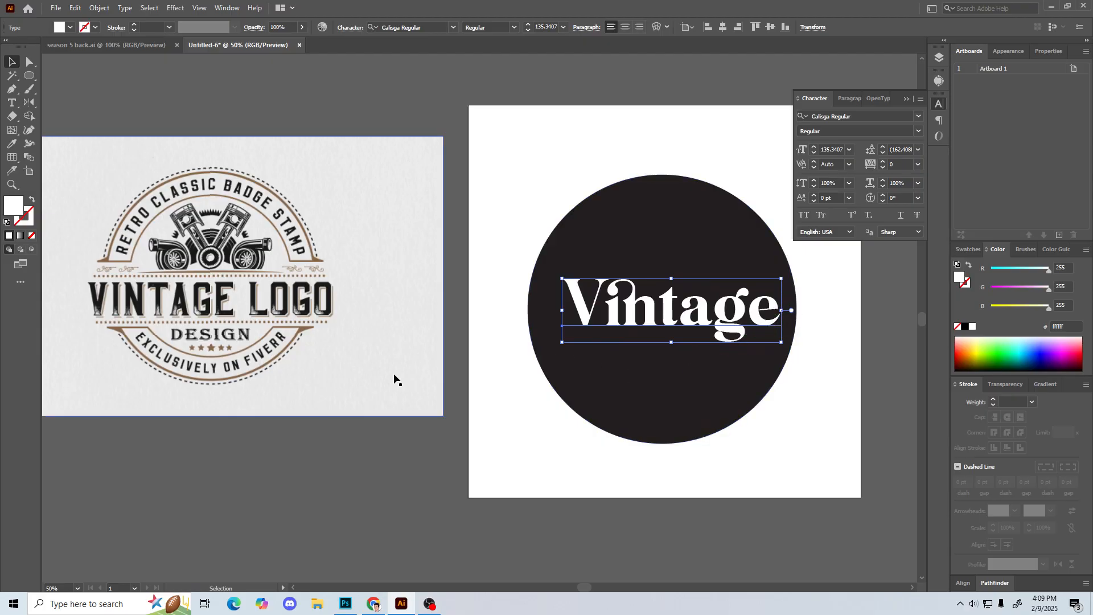
{"action": "left_click", "coordinate": [482, 467]}
{"action": "scroll", "coordinate": [481, 467], "scroll_direction": "left", "scroll_amount": 2}
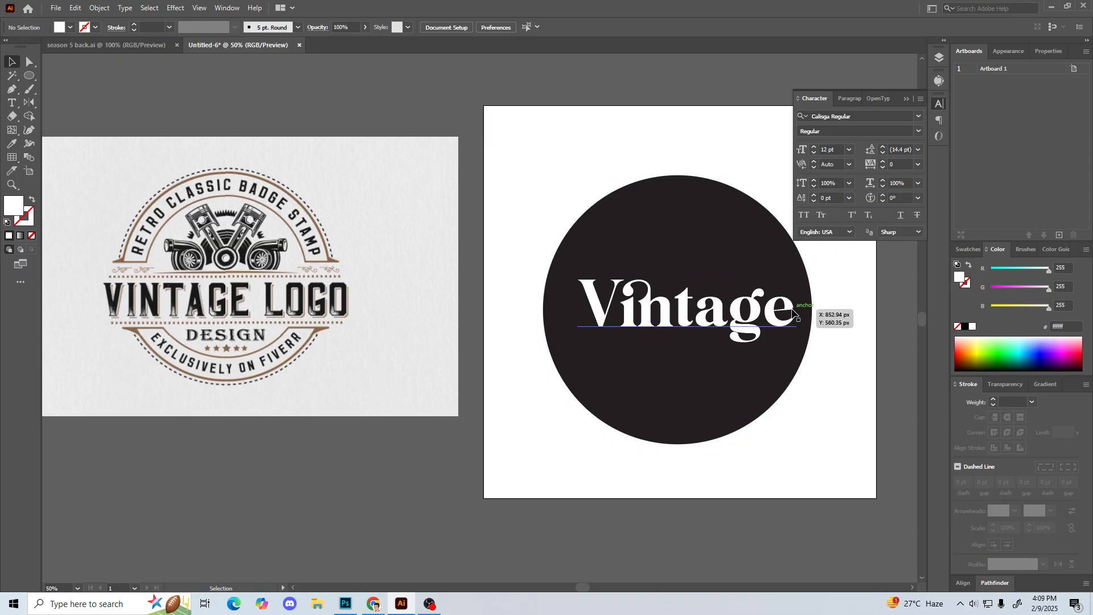
{"action": "left_click_drag", "start_coordinate": [406, 469], "coordinate": [387, 473]}
{"action": "left_click", "coordinate": [684, 340]}
{"action": "left_click", "coordinate": [359, 549]}
Step: Switch to Chrome and search Google for "vintage fonts"
{"action": "left_click", "coordinate": [373, 603]}
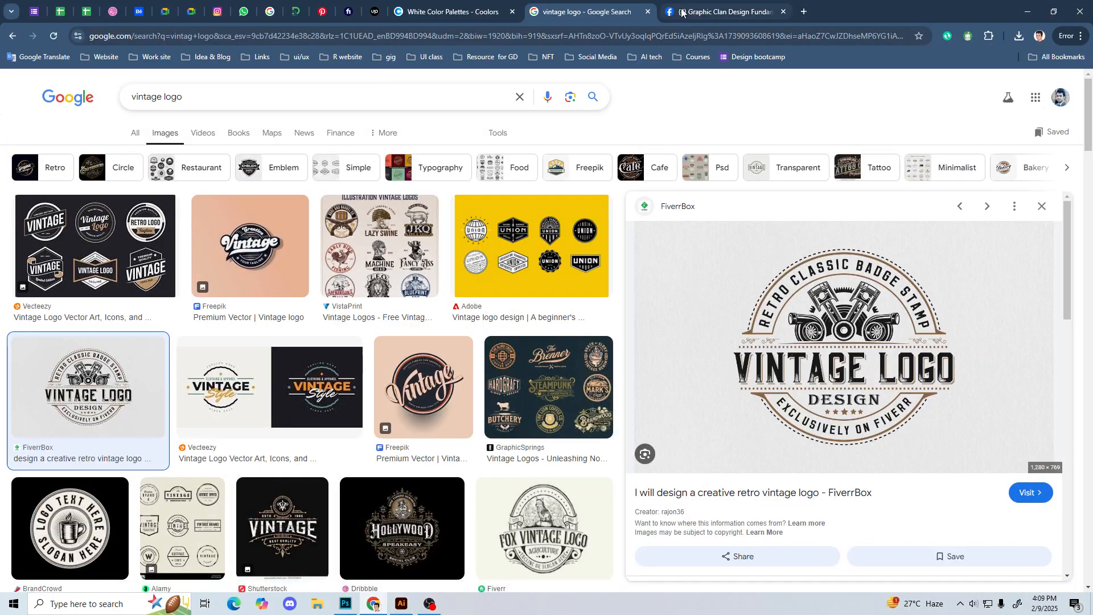
{"action": "left_click", "coordinate": [359, 37]}
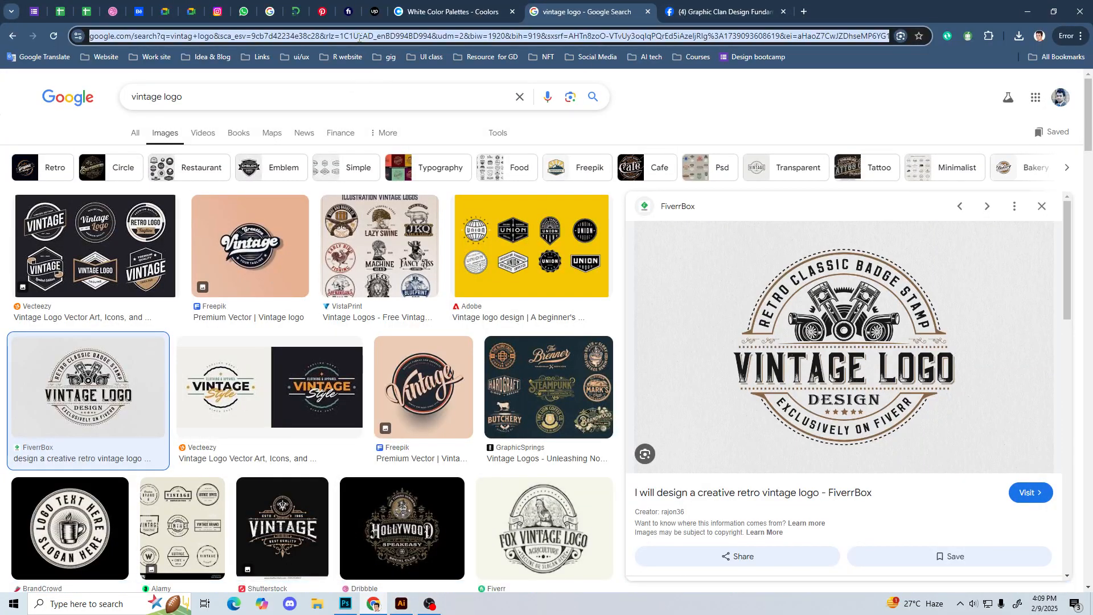
{"action": "type", "text": "vintage "}
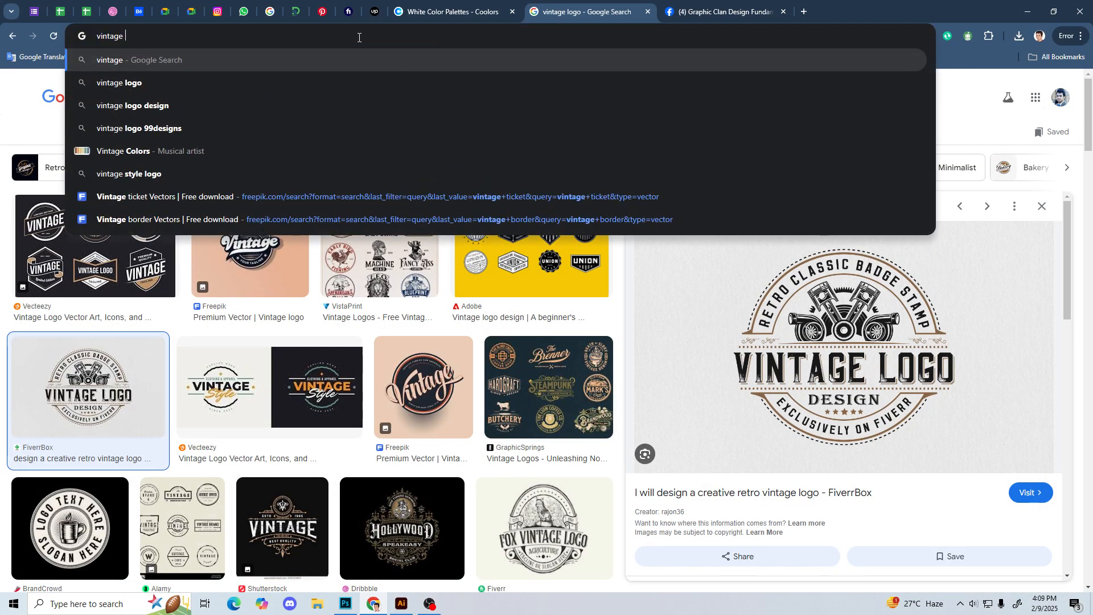
{"action": "type", "text": "font"}
{"action": "key", "text": "Return"}
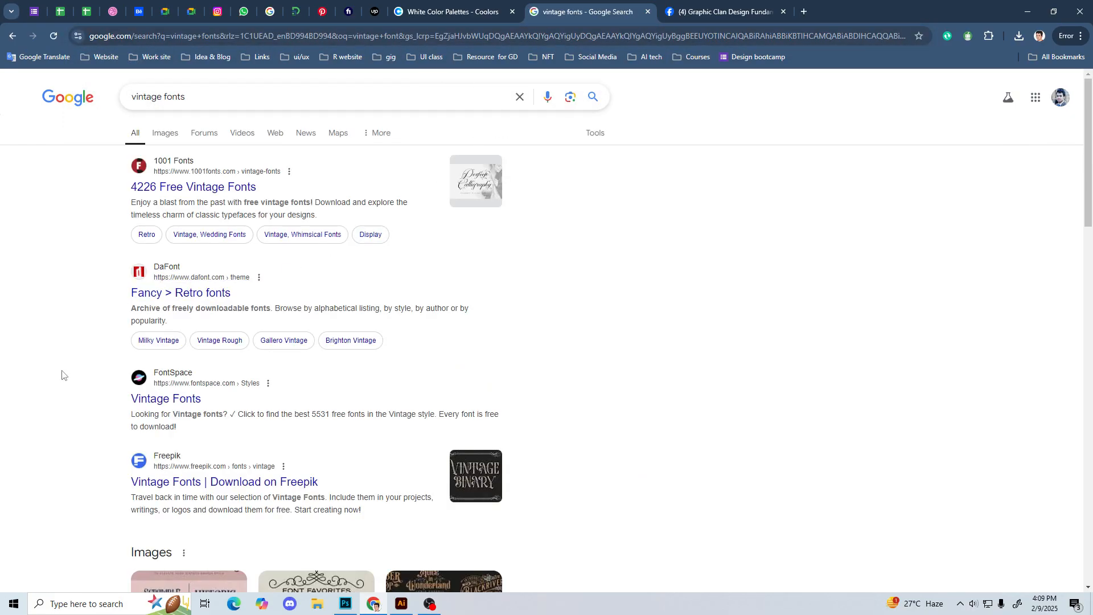
Step: Look through the search results, open FontSpace's Vintage Fonts page in a new tab and browse its font list
{"action": "scroll", "coordinate": [70, 381], "scroll_direction": "down", "scroll_amount": 2}
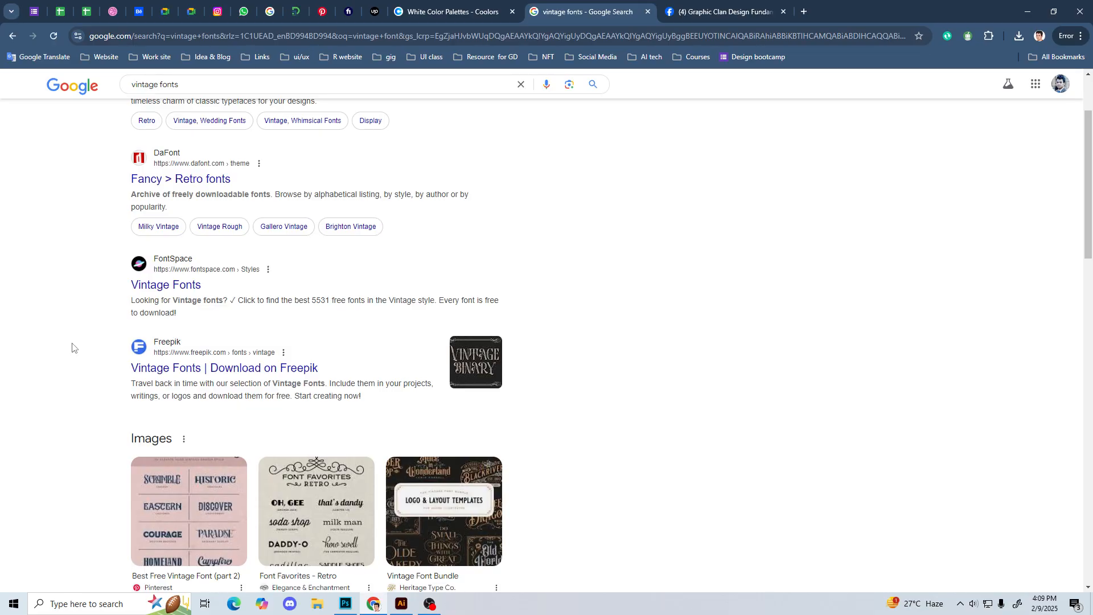
{"action": "middle_click", "coordinate": [165, 285]}
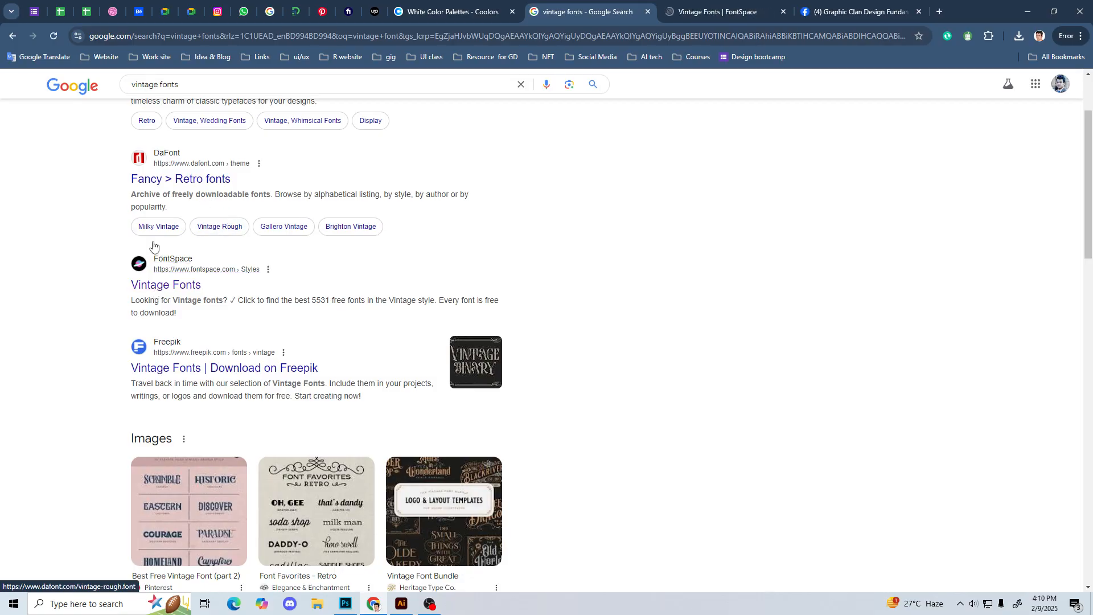
{"action": "scroll", "coordinate": [58, 356], "scroll_direction": "down", "scroll_amount": 10}
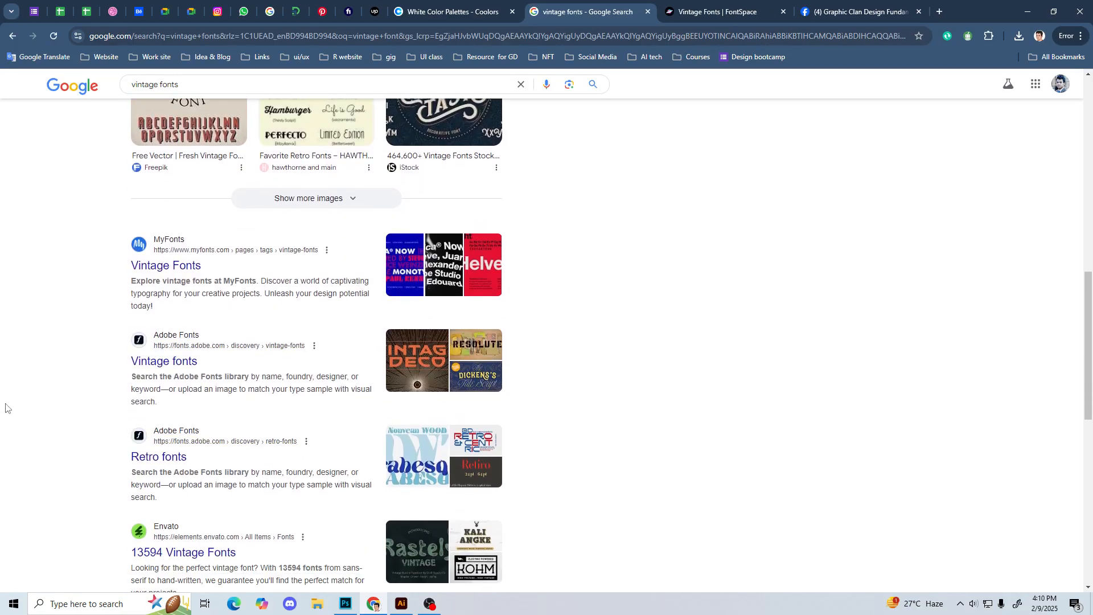
{"action": "scroll", "coordinate": [200, 305], "scroll_direction": "down", "scroll_amount": 2}
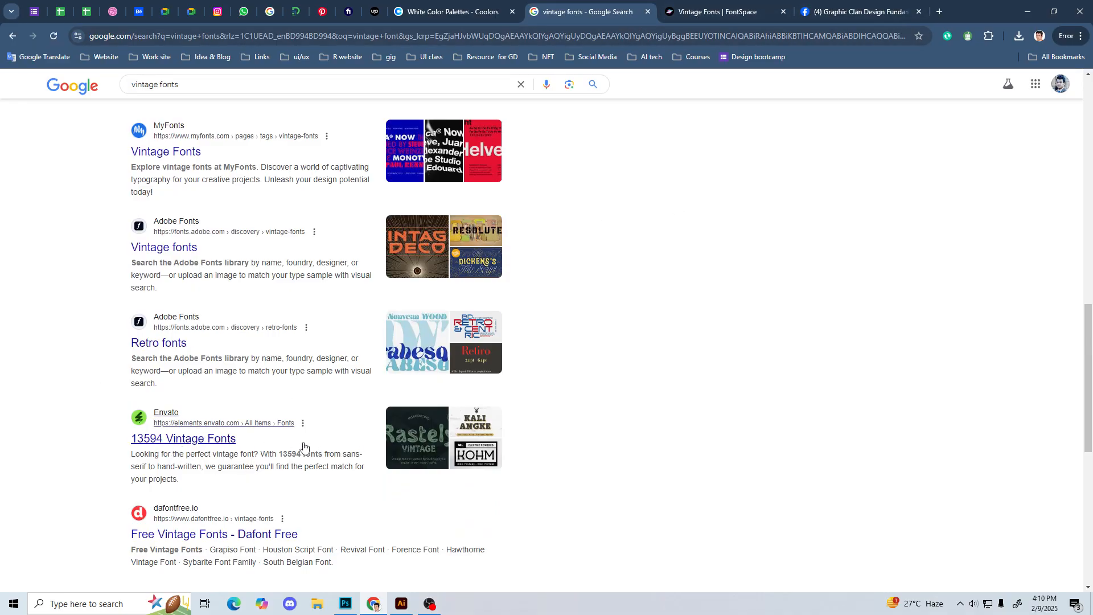
{"action": "left_click", "coordinate": [772, 20]}
{"action": "scroll", "coordinate": [602, 425], "scroll_direction": "down", "scroll_amount": 4}
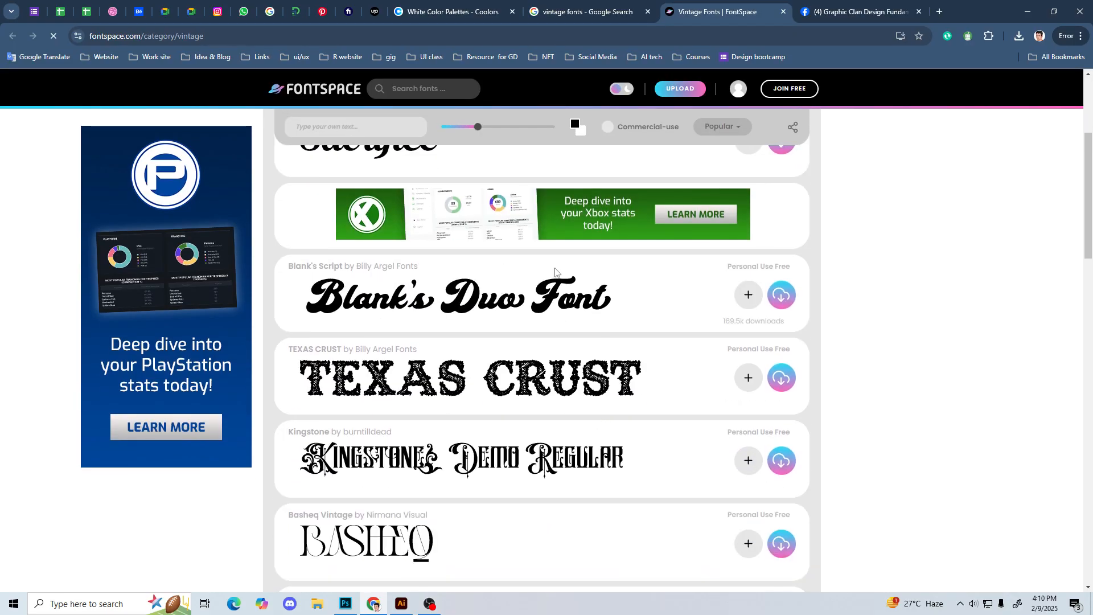
Step: Switch to Illustrator and filter the "Vintage" text's font choices by "bla", leaving the text's font as it is
{"action": "left_click", "coordinate": [401, 603]}
{"action": "left_click", "coordinate": [609, 329]}
{"action": "left_click", "coordinate": [869, 114]}
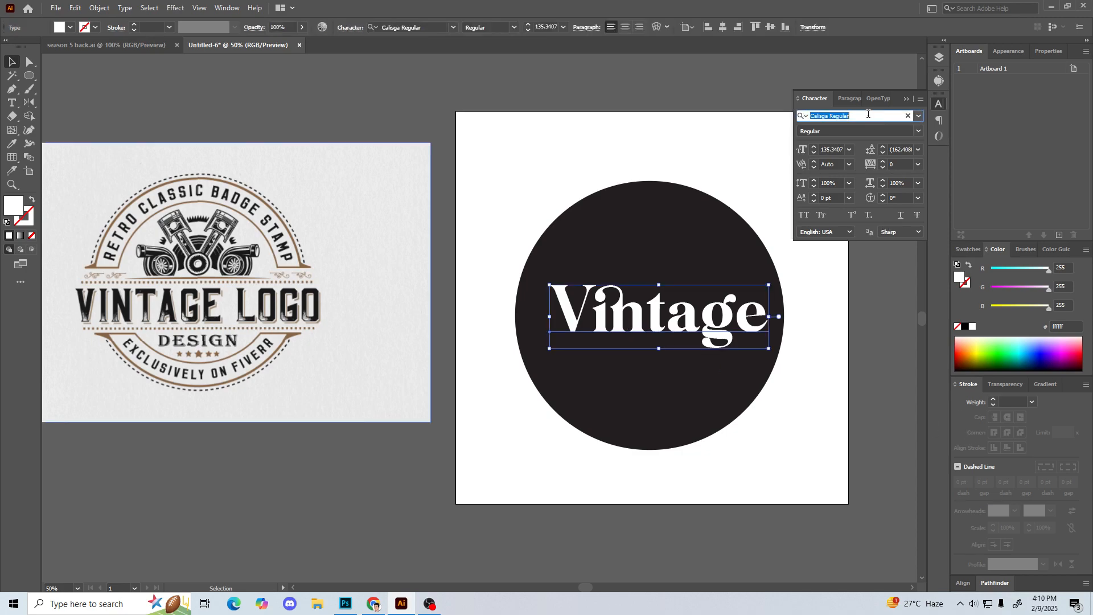
{"action": "type", "text": "bla"}
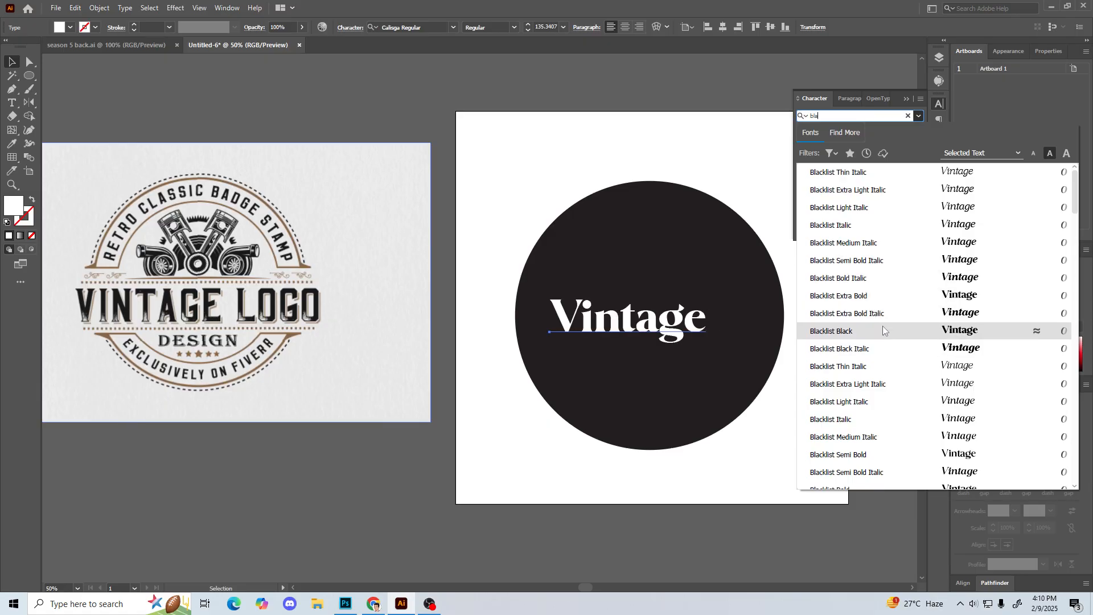
{"action": "scroll", "coordinate": [884, 329], "scroll_direction": "down", "scroll_amount": 20}
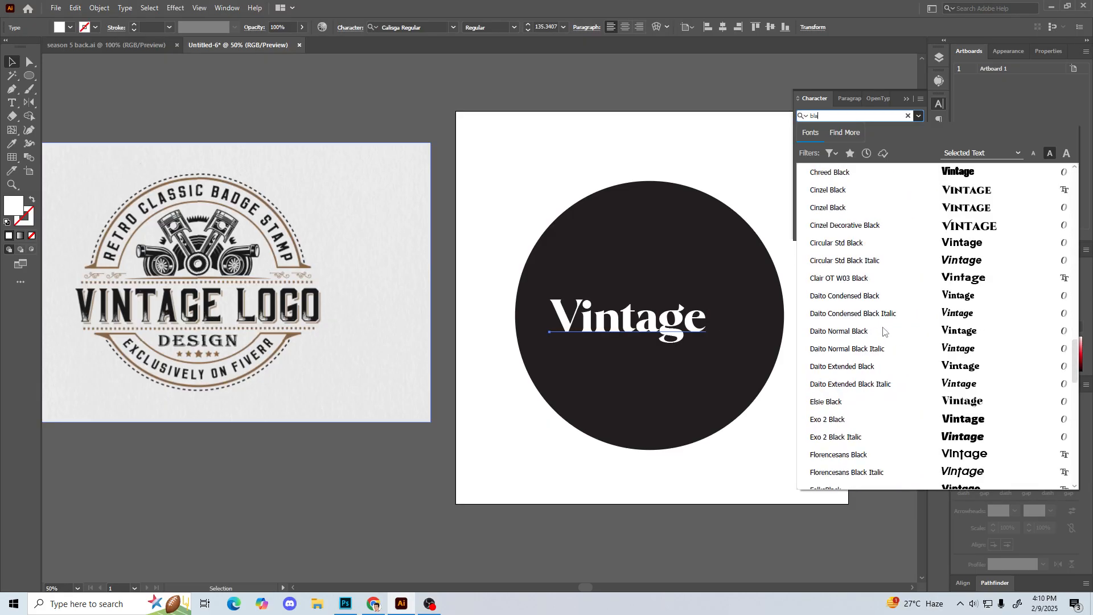
{"action": "left_click", "coordinate": [382, 528]}
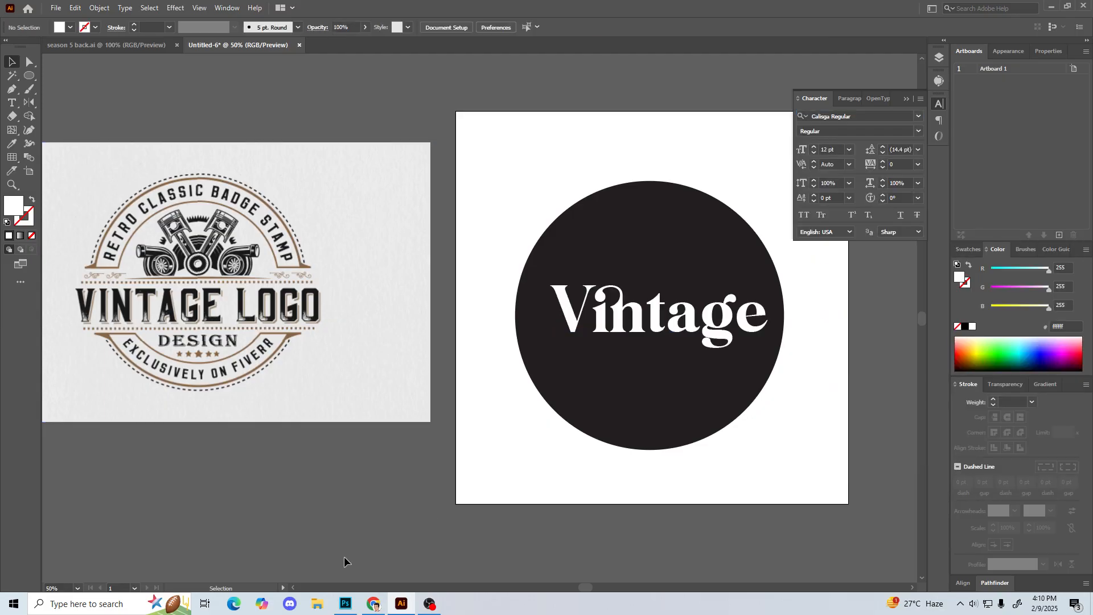
Step: Return to FontSpace in Chrome and download the Blank's Script and Boogie Boys fonts
{"action": "left_click", "coordinate": [373, 603]}
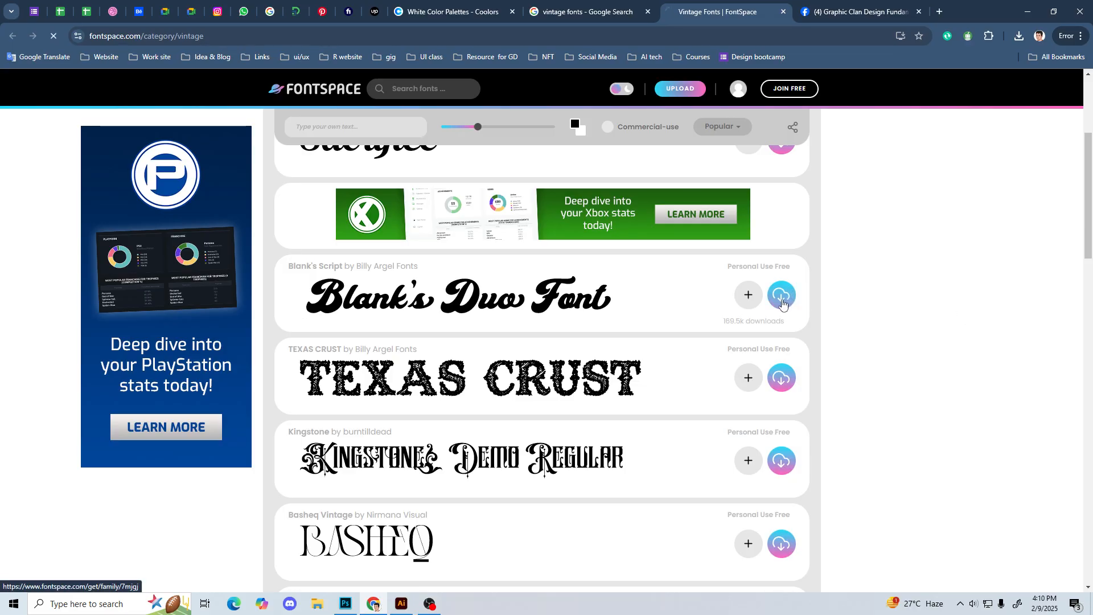
{"action": "scroll", "coordinate": [667, 371], "scroll_direction": "down", "scroll_amount": 5}
{"action": "scroll", "coordinate": [367, 313], "scroll_direction": "up", "scroll_amount": 2}
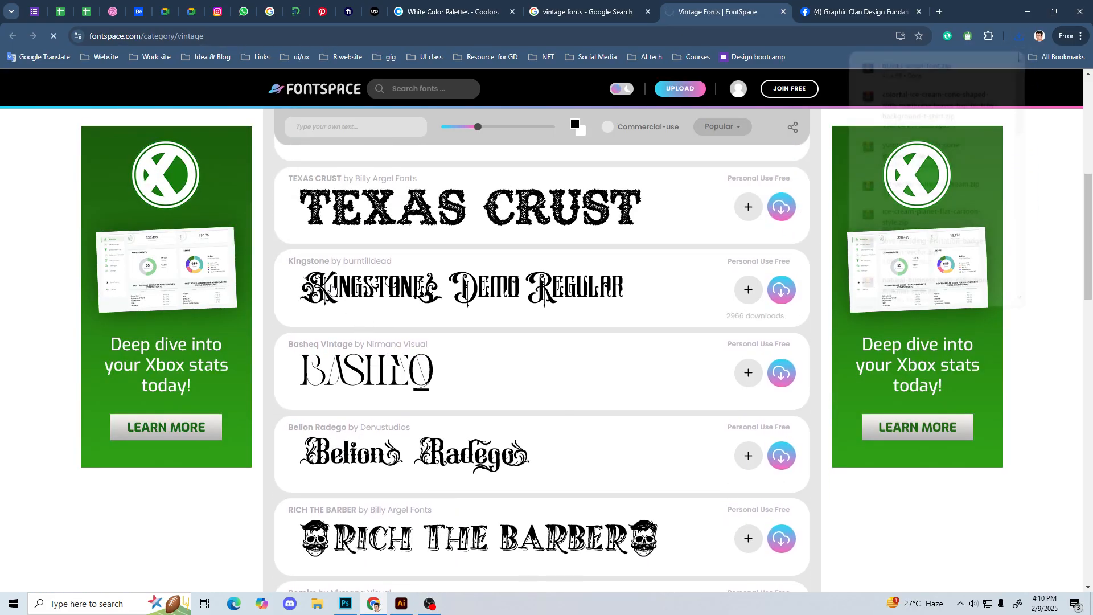
{"action": "scroll", "coordinate": [598, 447], "scroll_direction": "down", "scroll_amount": 3}
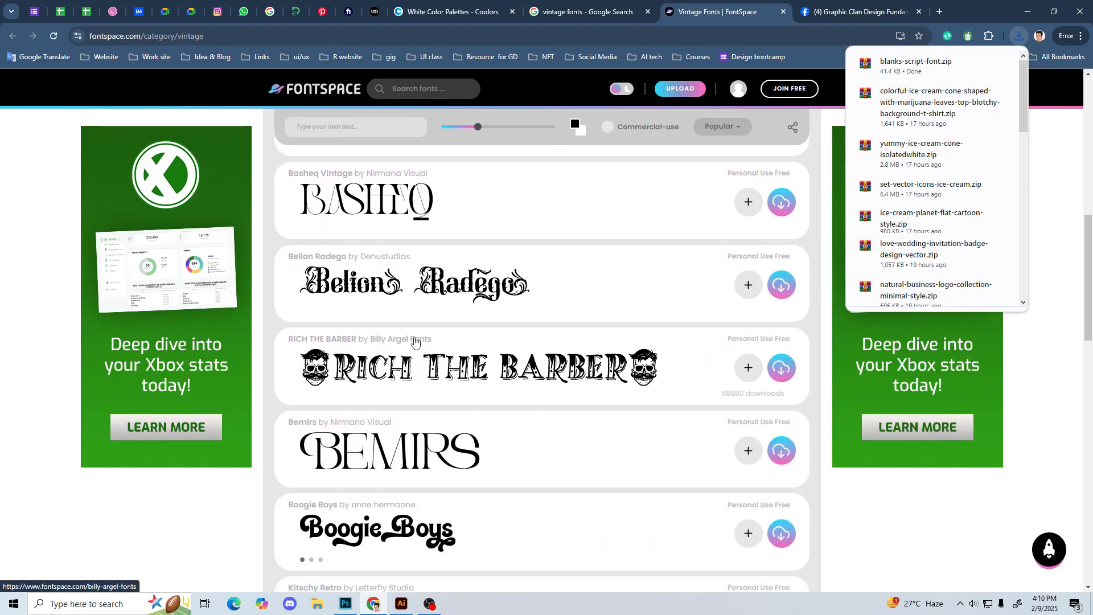
{"action": "scroll", "coordinate": [312, 353], "scroll_direction": "down", "scroll_amount": 3}
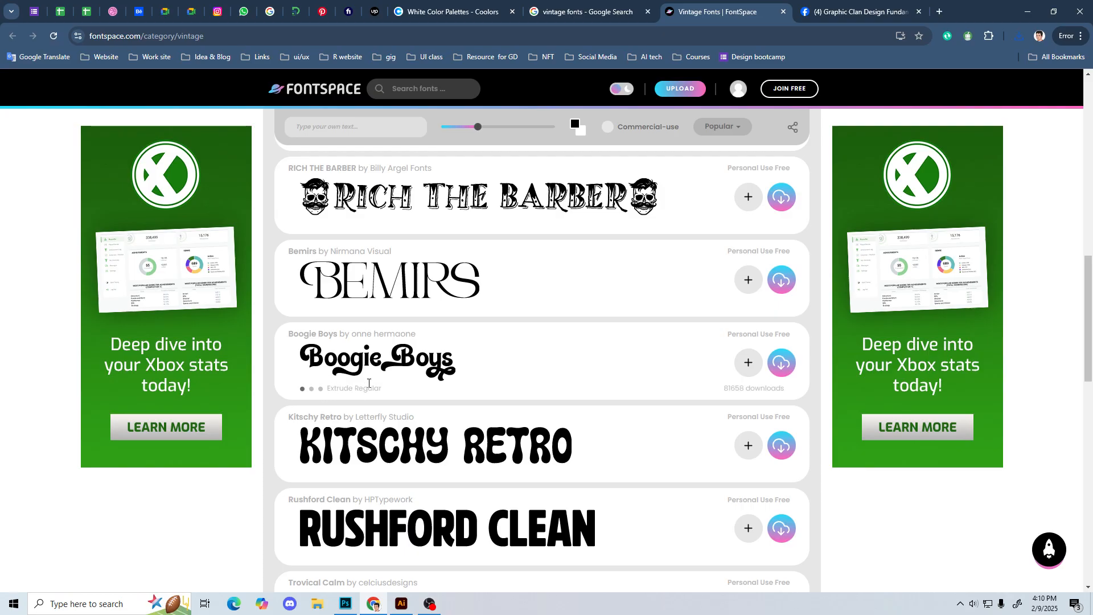
{"action": "left_click", "coordinate": [780, 369]}
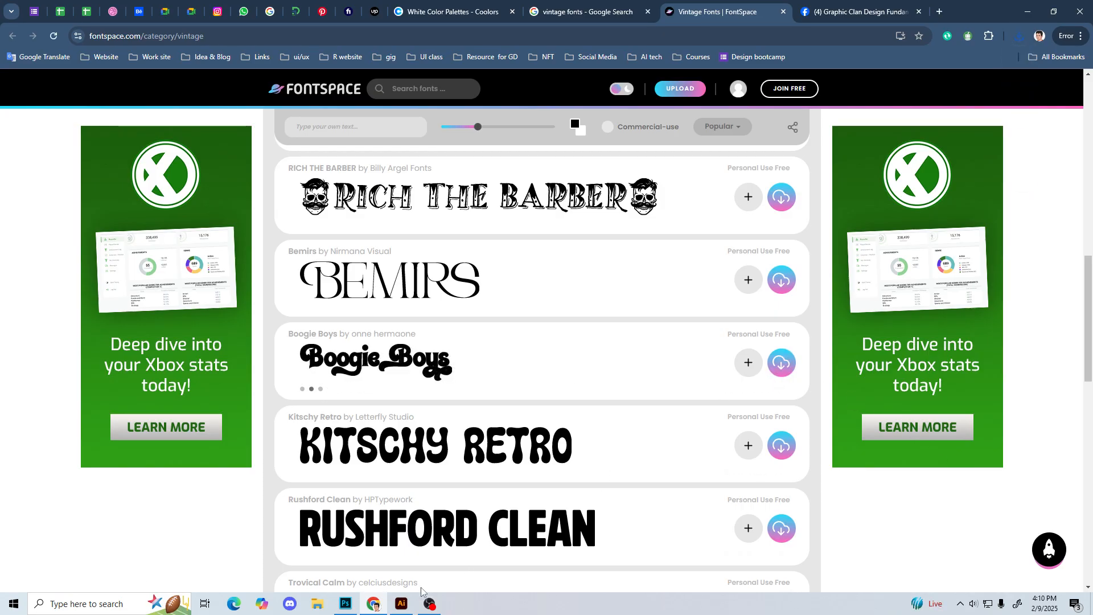
Step: Switch back to Illustrator, bring up the colour swatches and collapse the character settings
{"action": "left_click", "coordinate": [401, 604]}
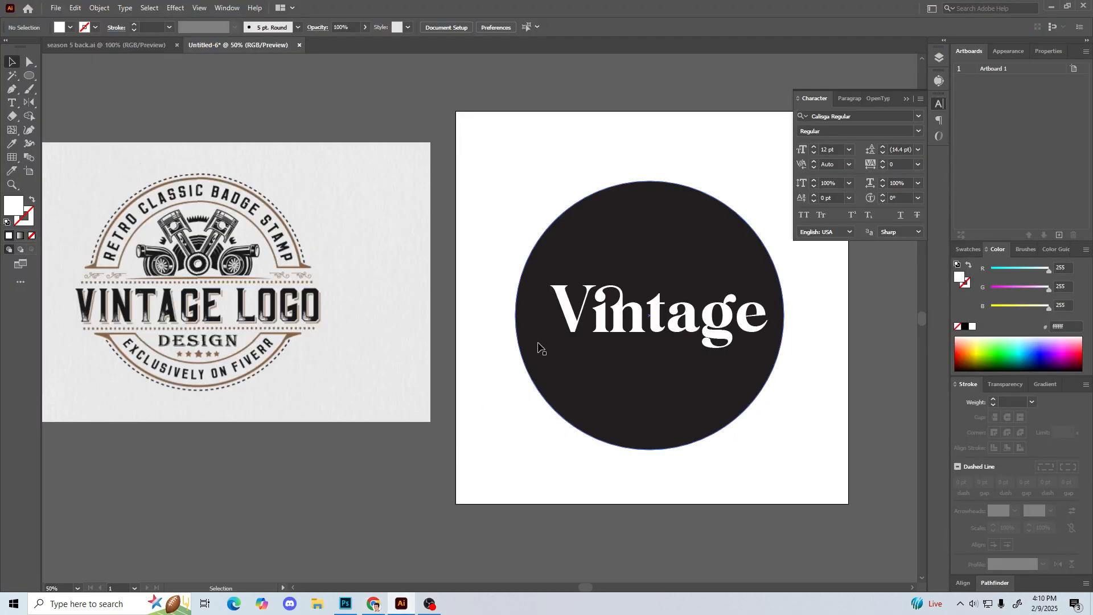
{"action": "left_click_drag", "start_coordinate": [532, 87], "coordinate": [495, 97]}
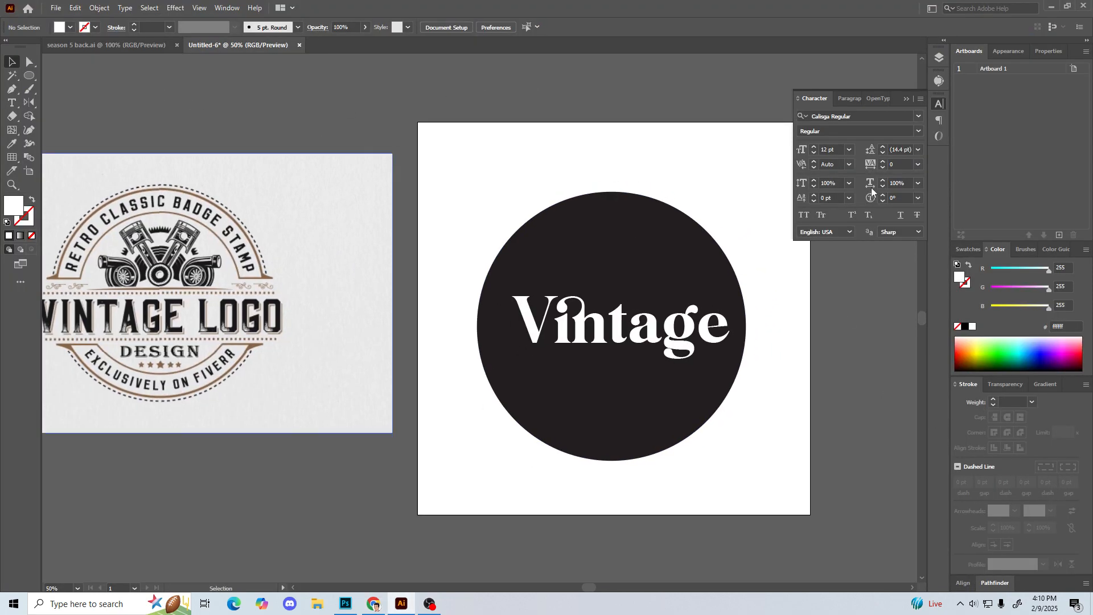
{"action": "left_click", "coordinate": [971, 250]}
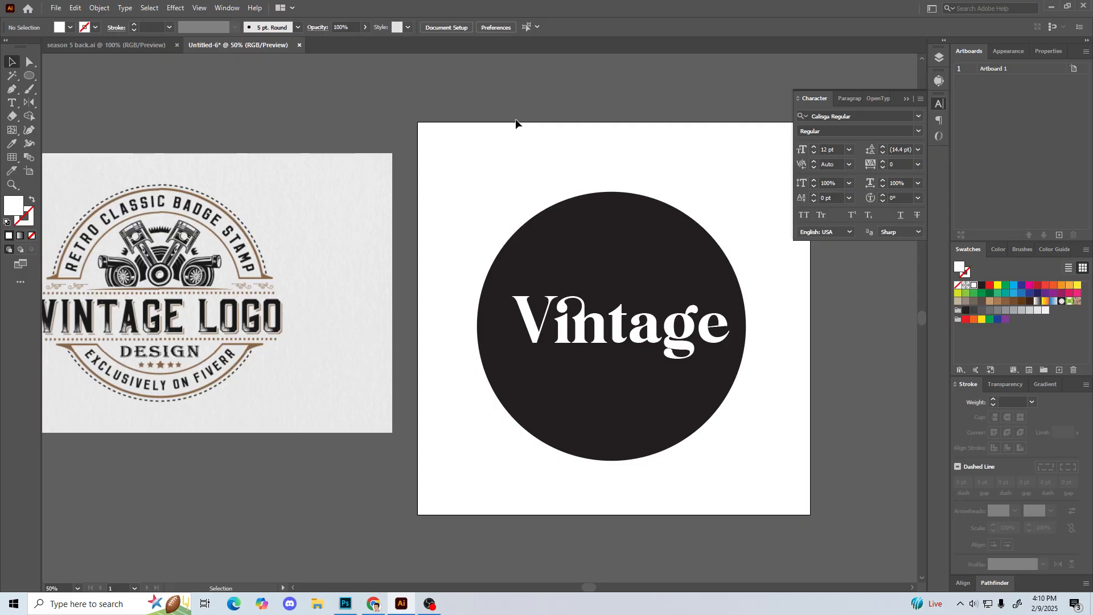
{"action": "left_click", "coordinate": [908, 100]}
Step: From the Open dialog's Downloads folder, extract boogie-boys-font.zip and blanks-script-font.zip into separate folders
{"action": "left_click", "coordinate": [56, 8]}
{"action": "left_click", "coordinate": [71, 44]}
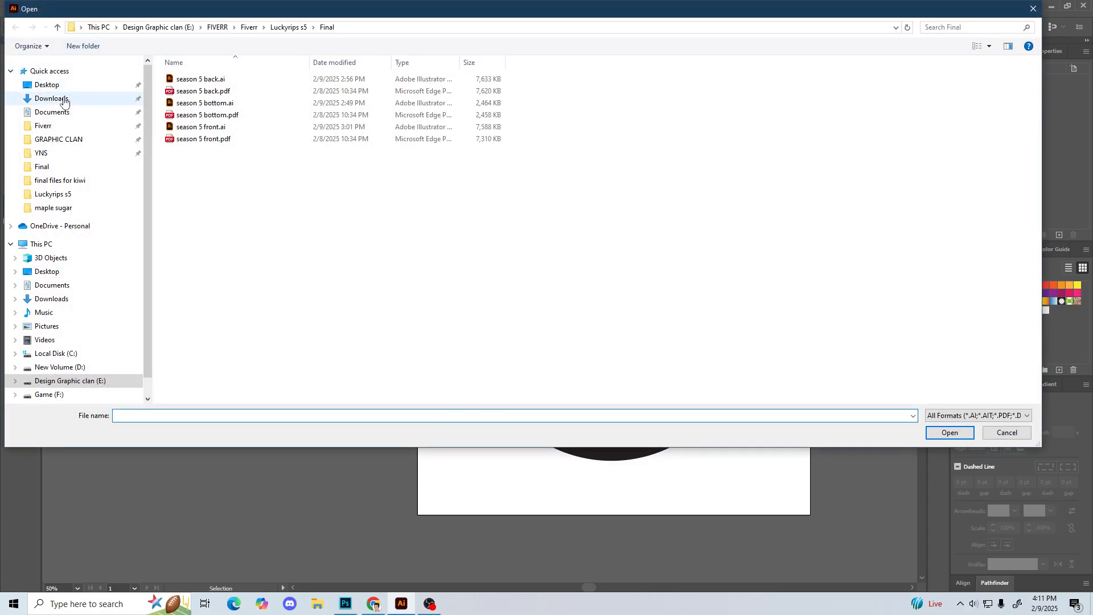
{"action": "left_click", "coordinate": [51, 98]}
{"action": "left_click", "coordinate": [197, 102]}
{"action": "left_click", "coordinate": [253, 109], "text": "ctrl"}
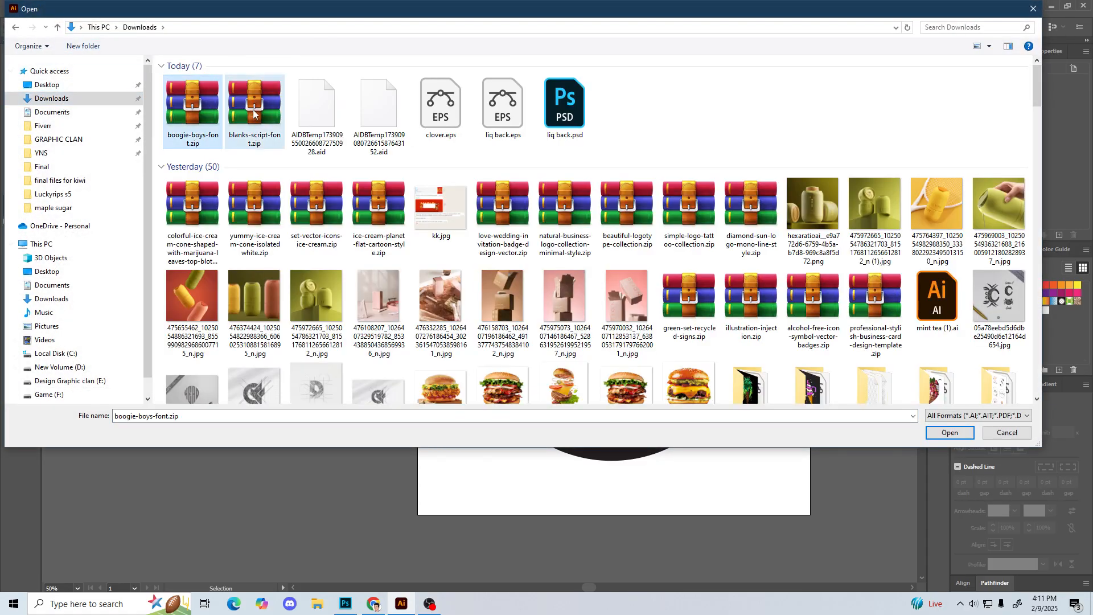
{"action": "right_click", "coordinate": [253, 110]}
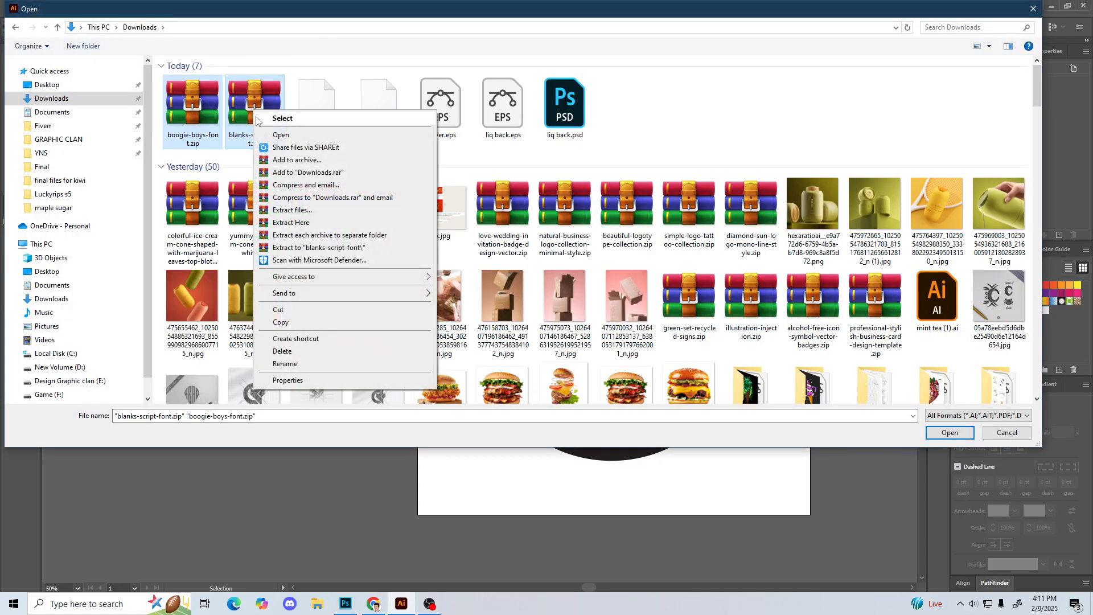
{"action": "left_click", "coordinate": [350, 248]}
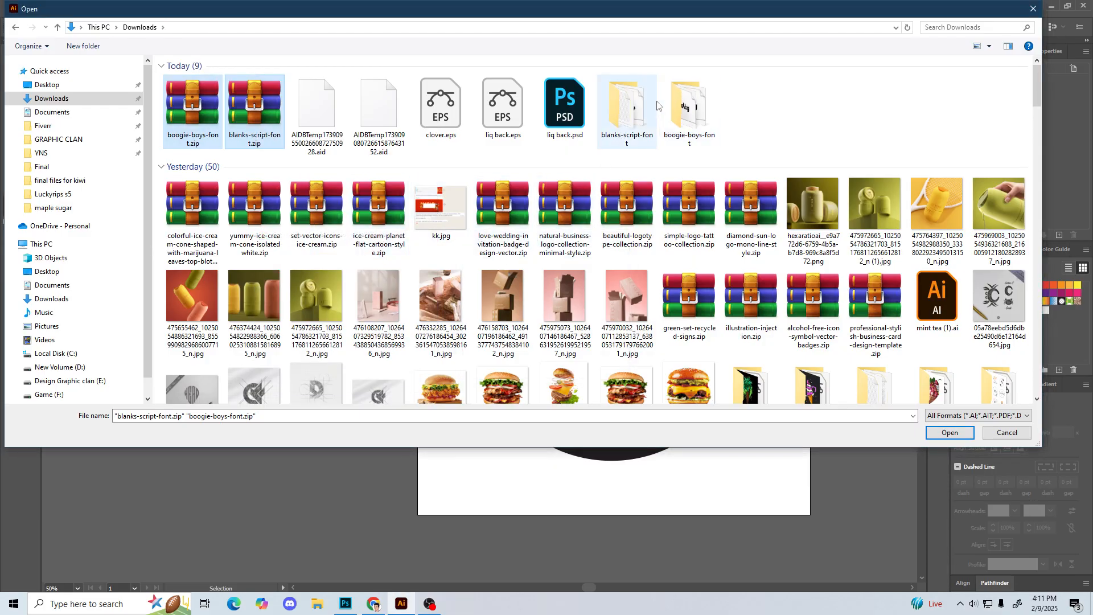
Step: Install the Blank's Script font file from the extracted blanks-script-font folder
{"action": "double_click", "coordinate": [625, 95]}
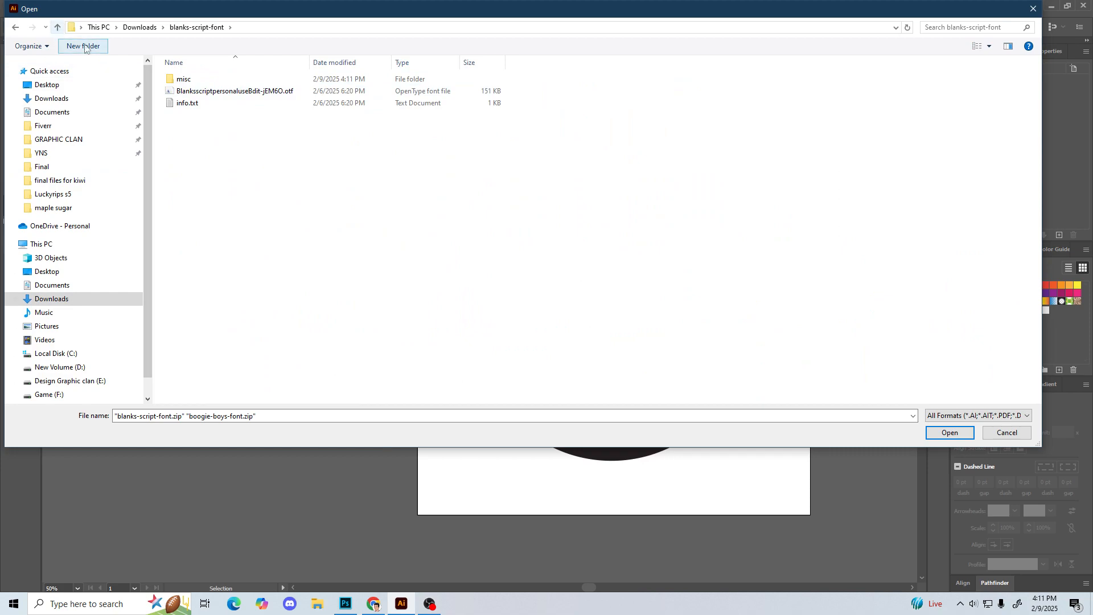
{"action": "left_click", "coordinate": [206, 92]}
{"action": "right_click", "coordinate": [206, 93]}
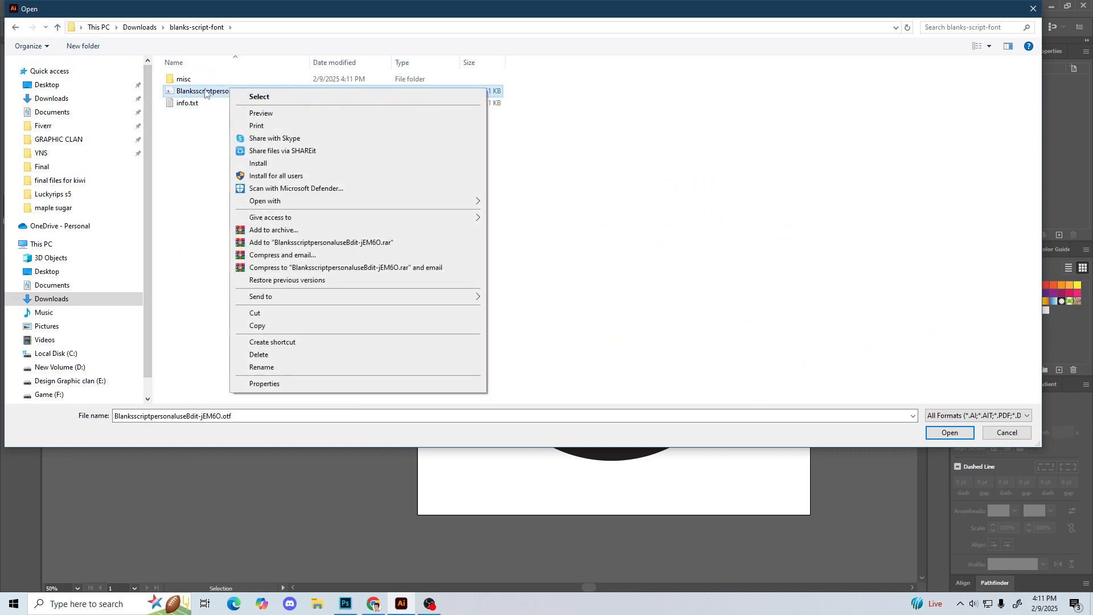
{"action": "left_click", "coordinate": [196, 142]}
{"action": "left_click", "coordinate": [208, 99]}
{"action": "left_click", "coordinate": [210, 96]}
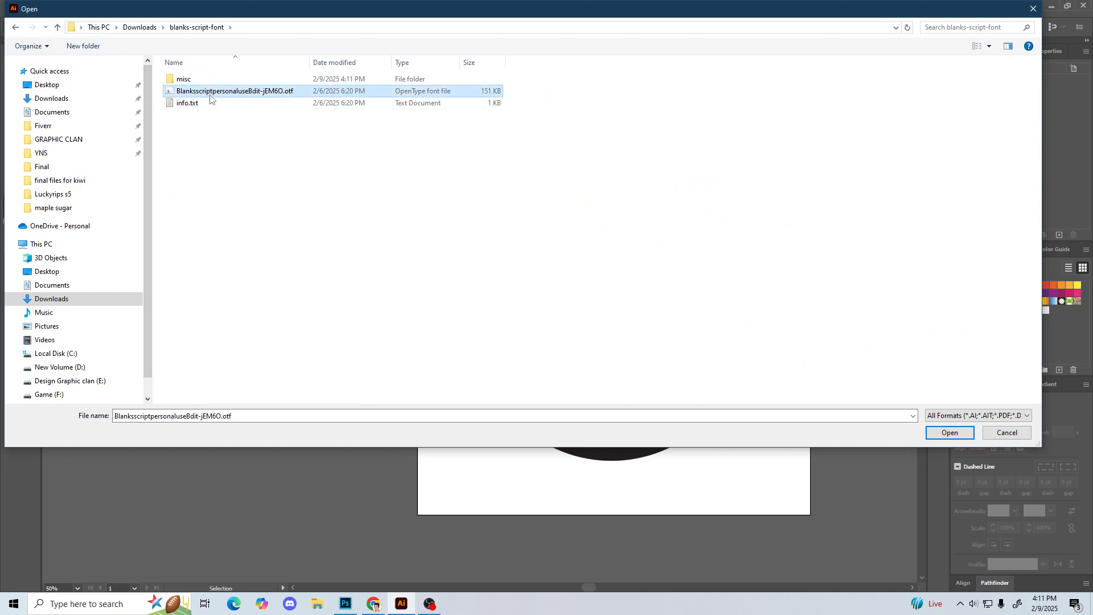
{"action": "right_click", "coordinate": [210, 95]}
{"action": "left_click", "coordinate": [245, 170]}
Step: Install the Extrude, Regular and Shadow font files from the boogie-boys-font folder and dismiss the Open dialog
{"action": "left_click", "coordinate": [56, 29]}
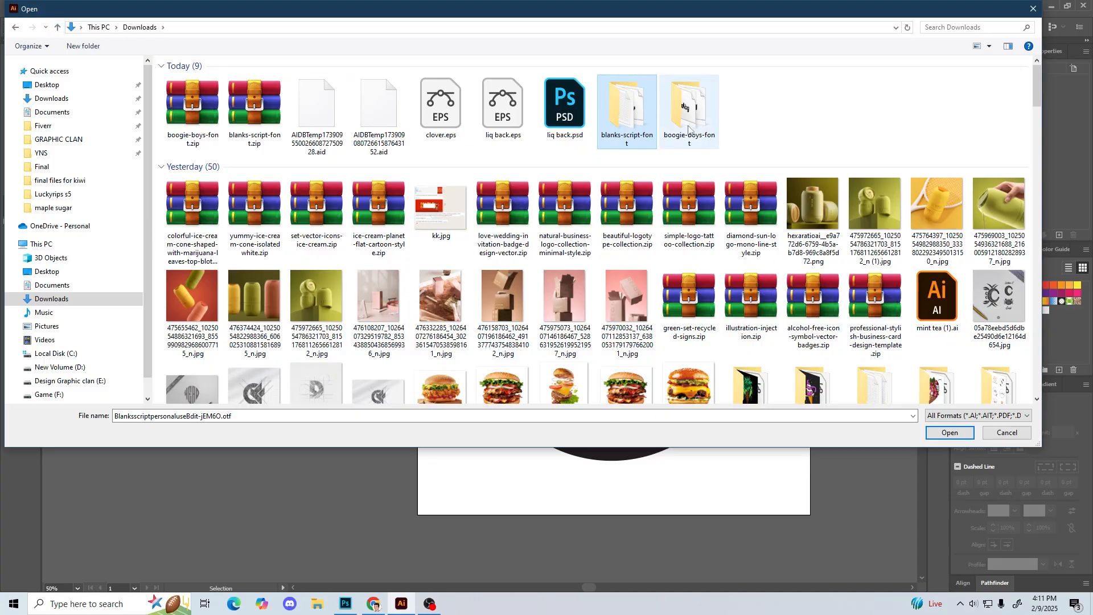
{"action": "left_click", "coordinate": [685, 124]}
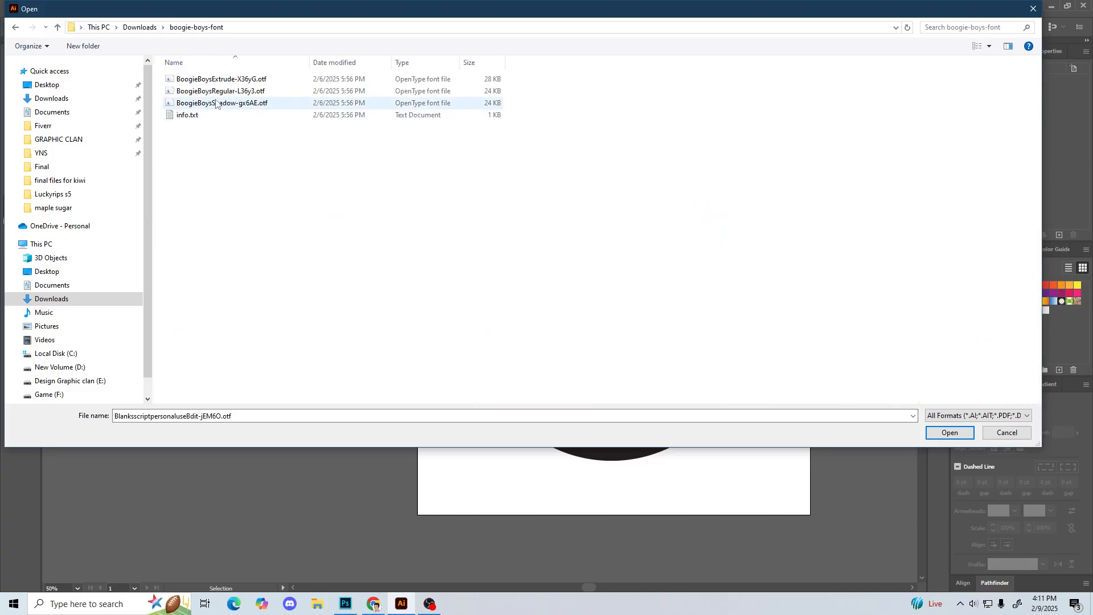
{"action": "left_click", "coordinate": [164, 78]}
{"action": "left_click", "coordinate": [200, 103], "text": "shift"}
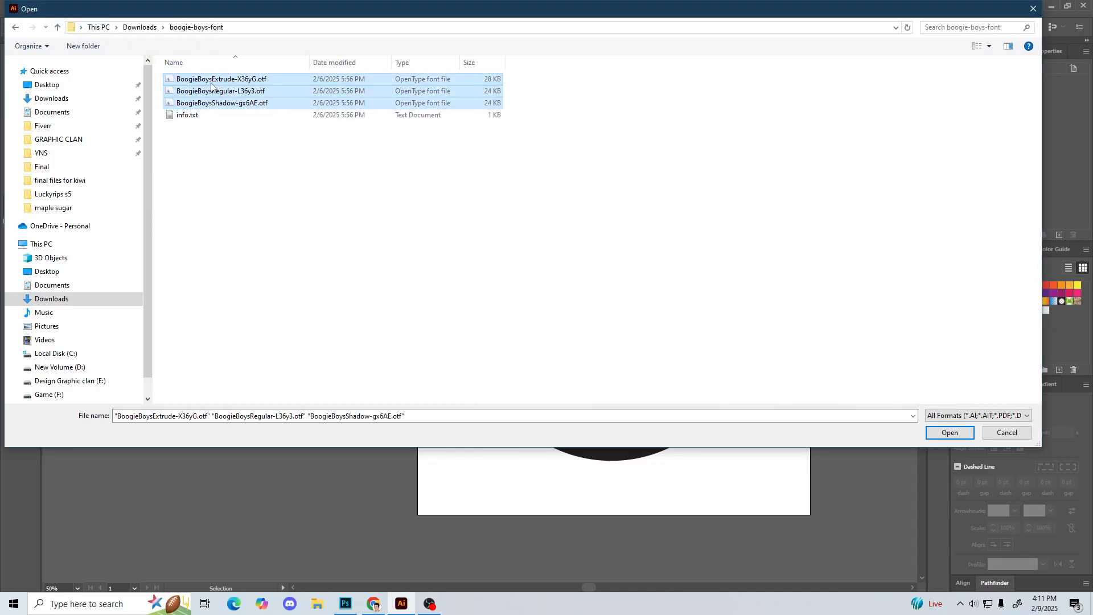
{"action": "right_click", "coordinate": [211, 83]}
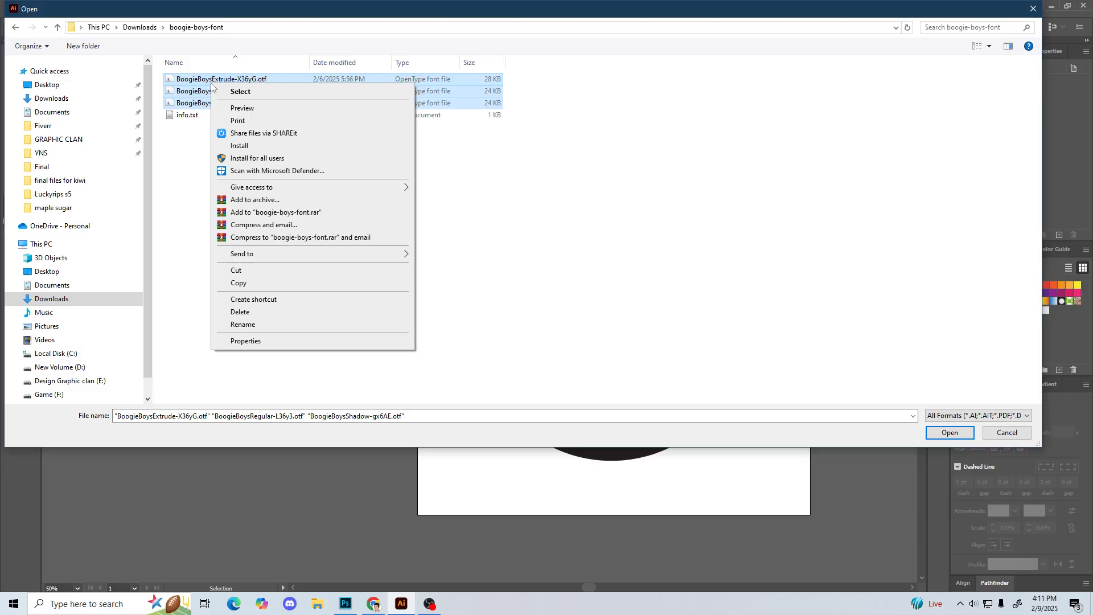
{"action": "left_click", "coordinate": [249, 147]}
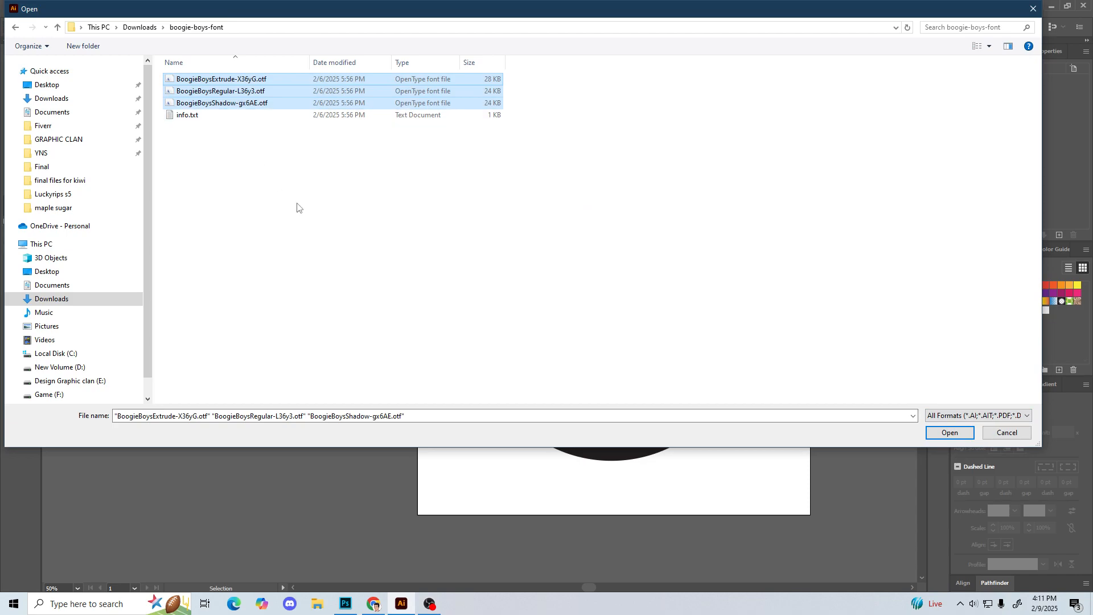
{"action": "left_click", "coordinate": [57, 28]}
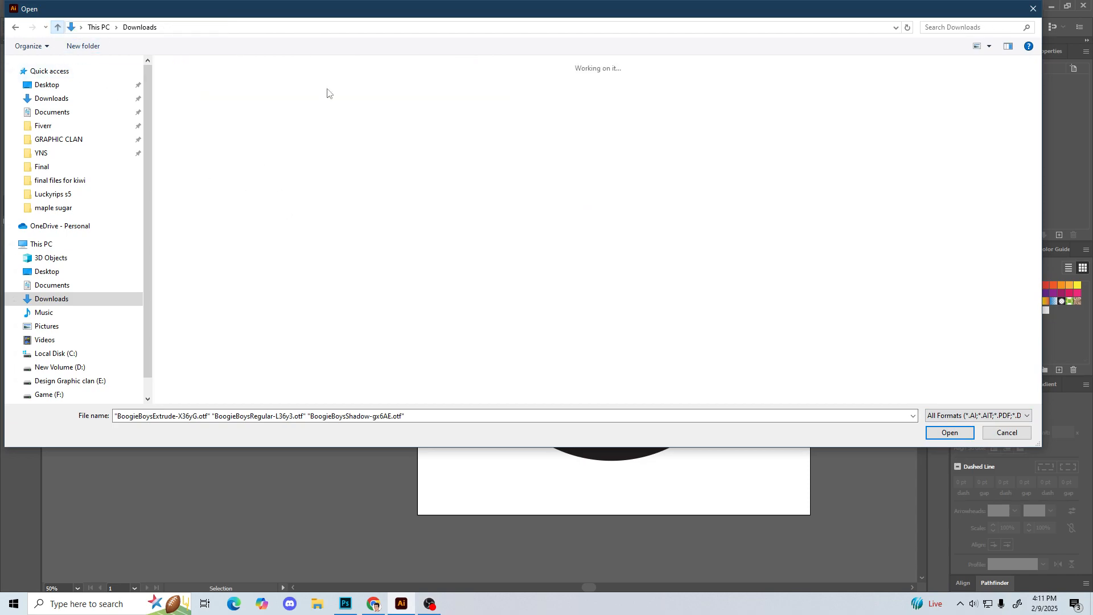
{"action": "left_click", "coordinate": [1006, 433]}
Step: Scale down the circle with its "Vintage" text and place two copies side by side on the artboard's upper half
{"action": "left_click_drag", "start_coordinate": [455, 169], "coordinate": [684, 400]}
{"action": "left_click_drag", "start_coordinate": [746, 326], "coordinate": [680, 327]}
{"action": "left_click_drag", "start_coordinate": [597, 311], "coordinate": [677, 253]}
{"action": "left_click", "coordinate": [620, 383]}
Step: Duplicate the right circle with its "Vintage" text and place the copy centred below the other two
{"action": "left_click", "coordinate": [700, 274]}
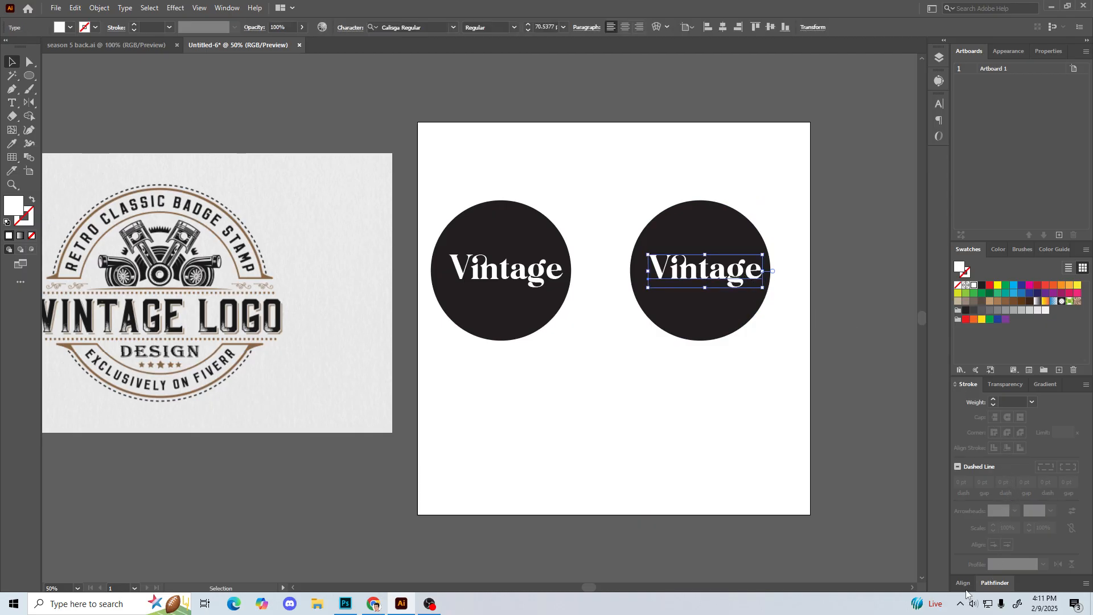
{"action": "left_click", "coordinate": [939, 104]}
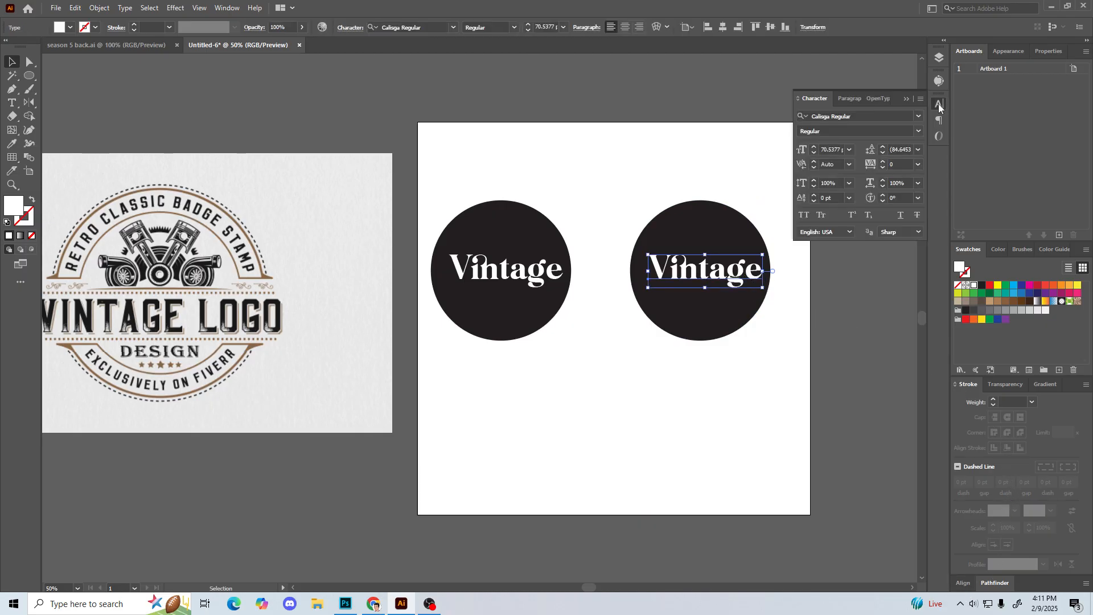
{"action": "left_click", "coordinate": [858, 115]}
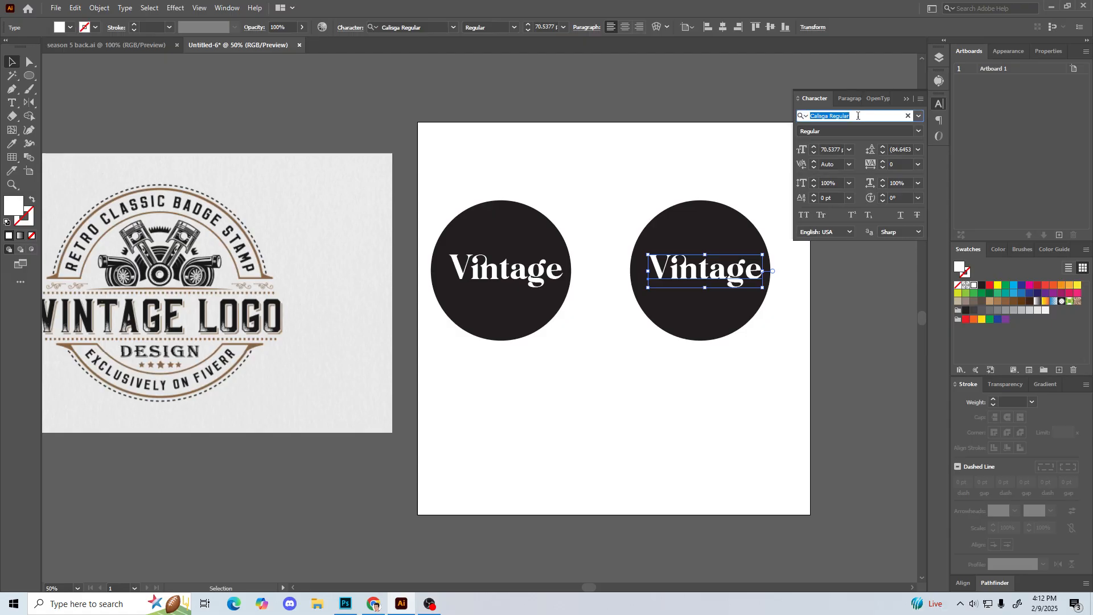
{"action": "left_click_drag", "start_coordinate": [622, 178], "coordinate": [815, 391]}
{"action": "left_click_drag", "start_coordinate": [721, 263], "coordinate": [618, 413], "text": "alt"}
Step: Set the right circle's "Vintage" text to Boogie Boys Extrude and enlarge it to about 130 pt
{"action": "left_click", "coordinate": [706, 269]}
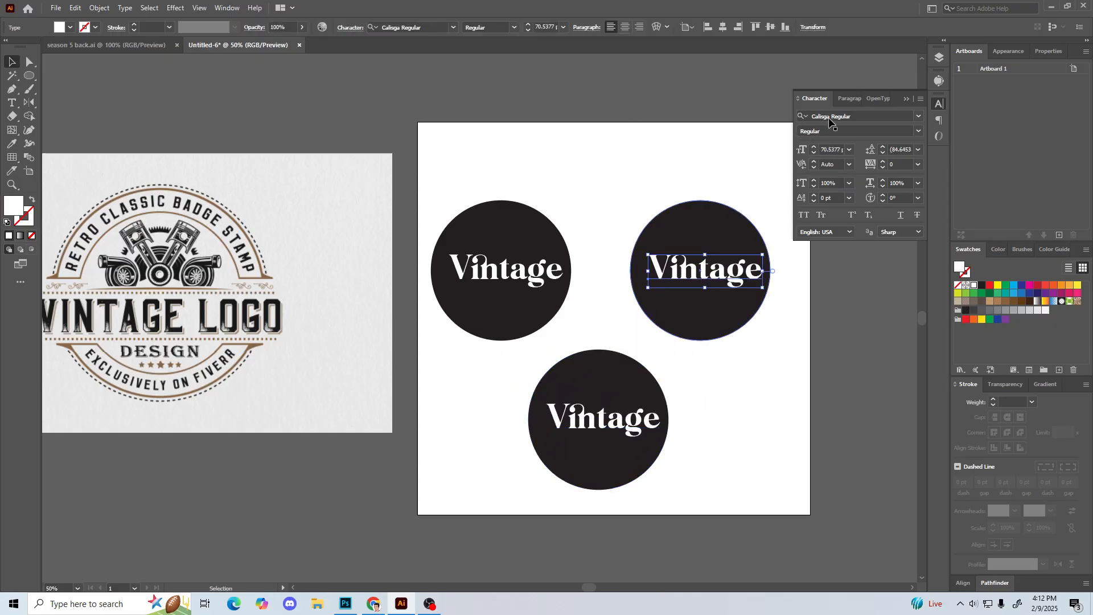
{"action": "left_click", "coordinate": [866, 116]}
{"action": "type", "text": "bog"}
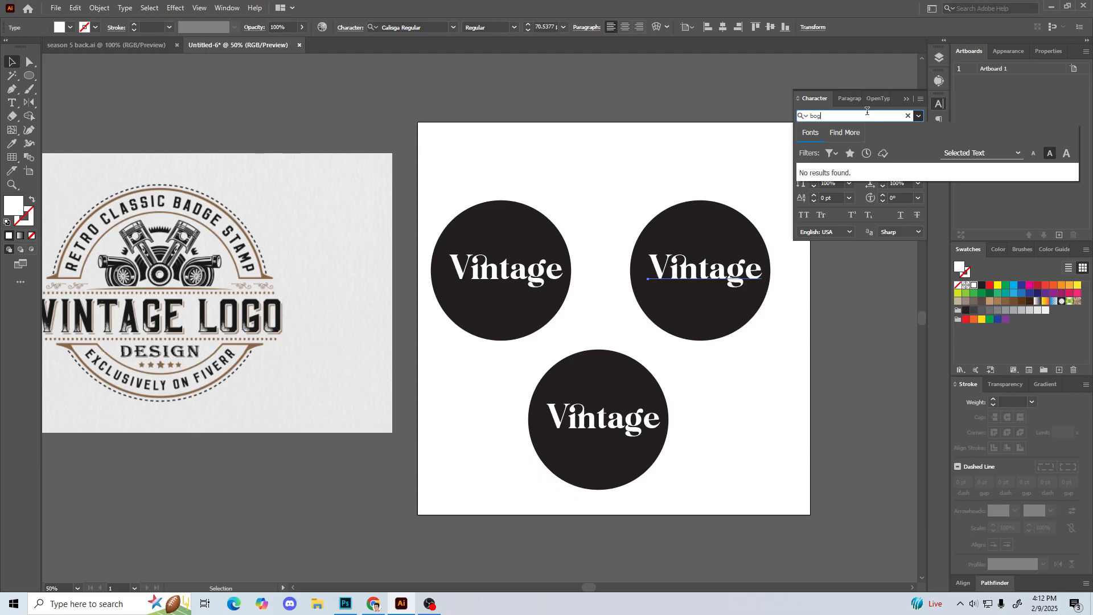
{"action": "key", "text": "BackSpace"}
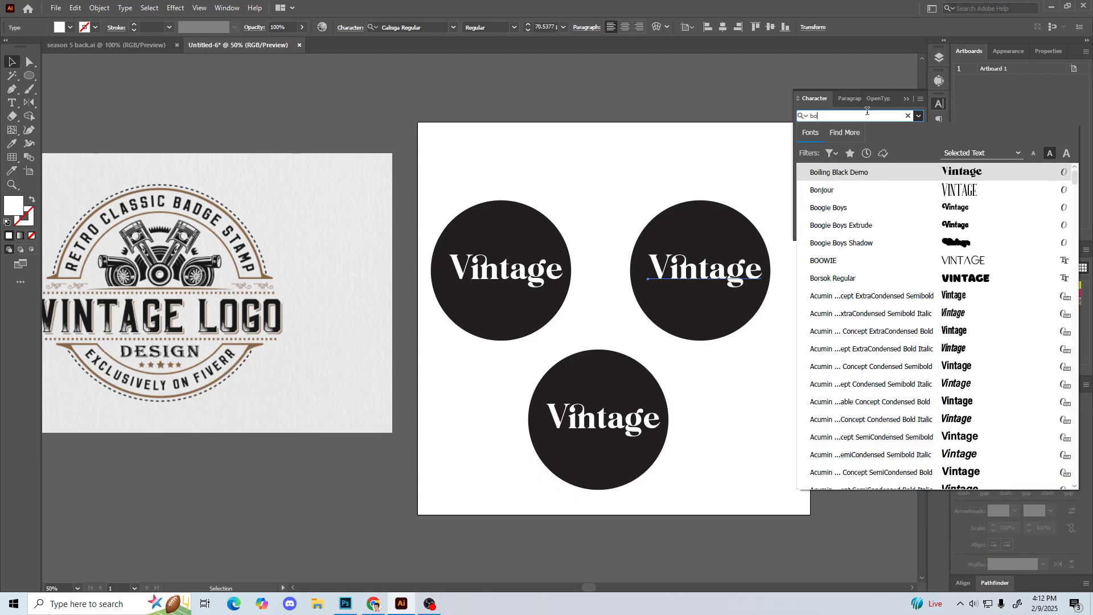
{"action": "type", "text": "og"}
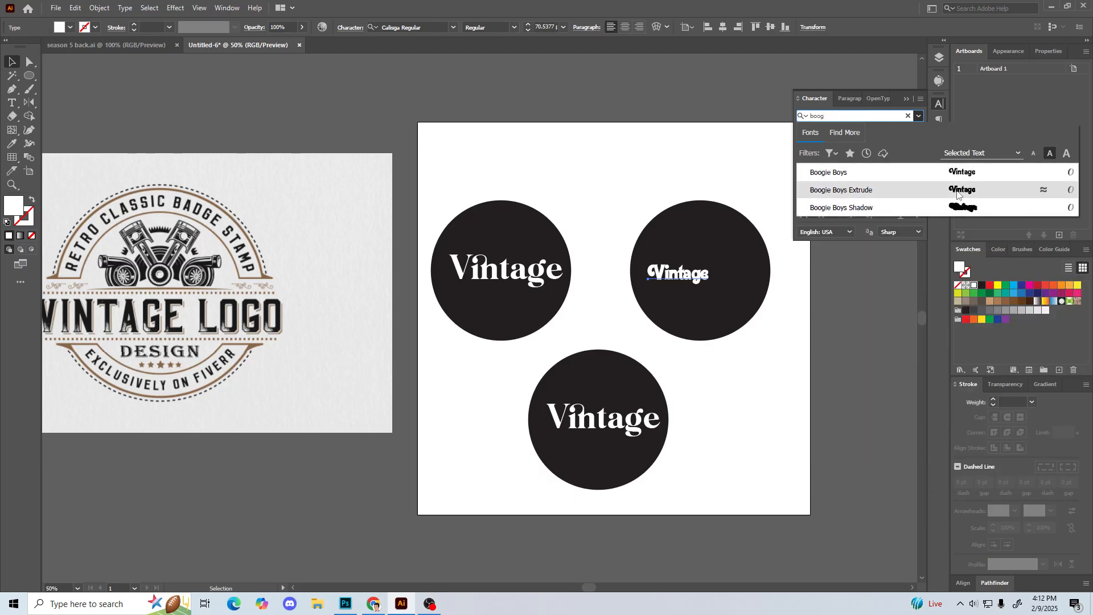
{"action": "left_click", "coordinate": [956, 194]}
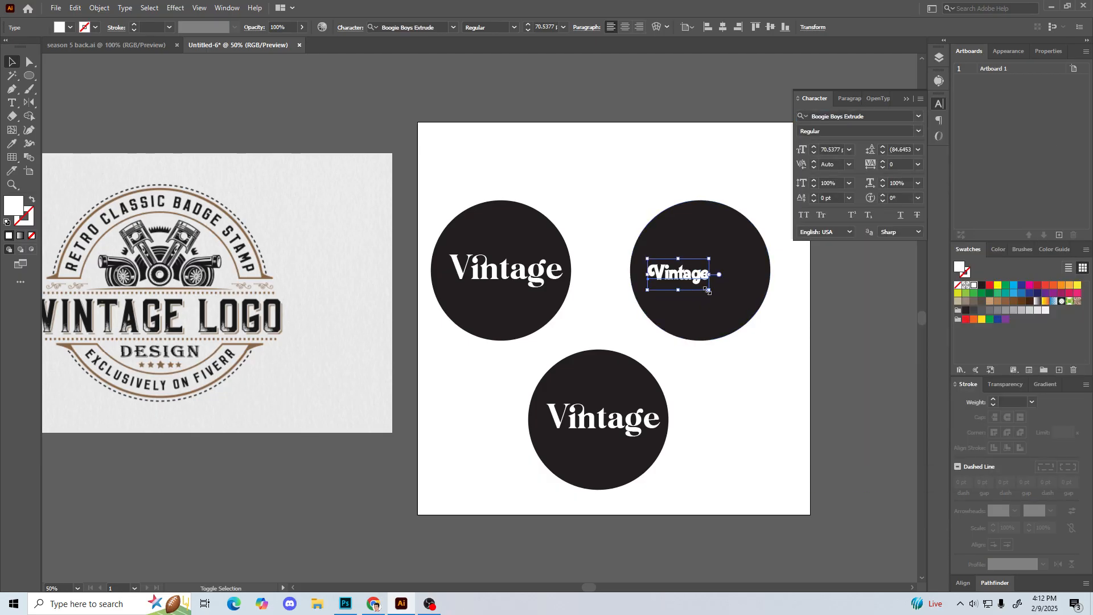
{"action": "left_click_drag", "start_coordinate": [734, 307], "coordinate": [761, 316]}
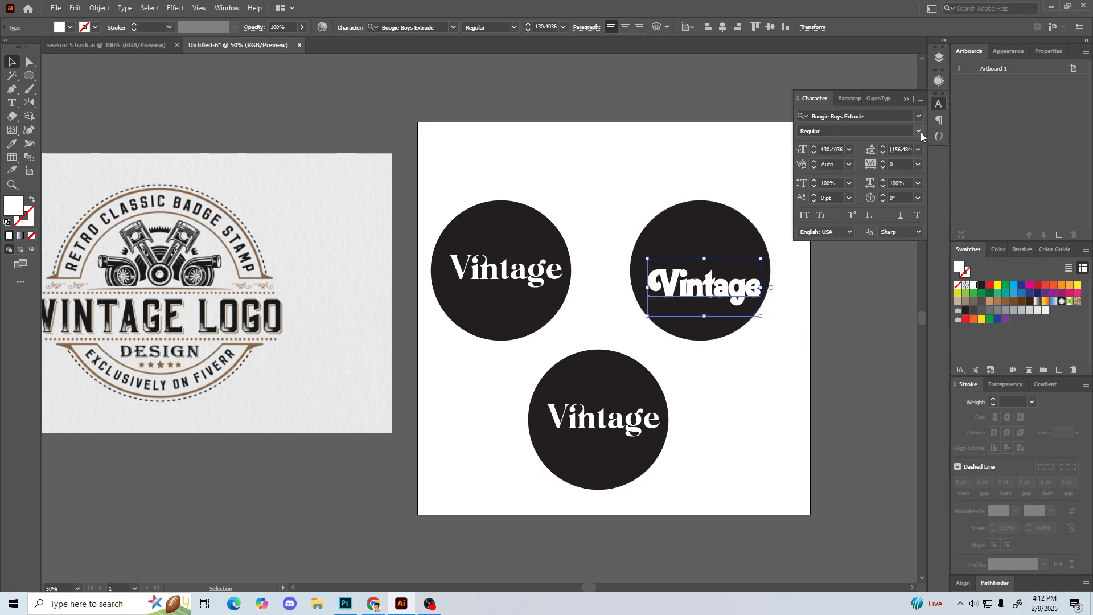
Step: Change the right circle's "Vintage" text to the plain Boogie Boys font and move it up to the circle's middle
{"action": "left_click", "coordinate": [883, 116]}
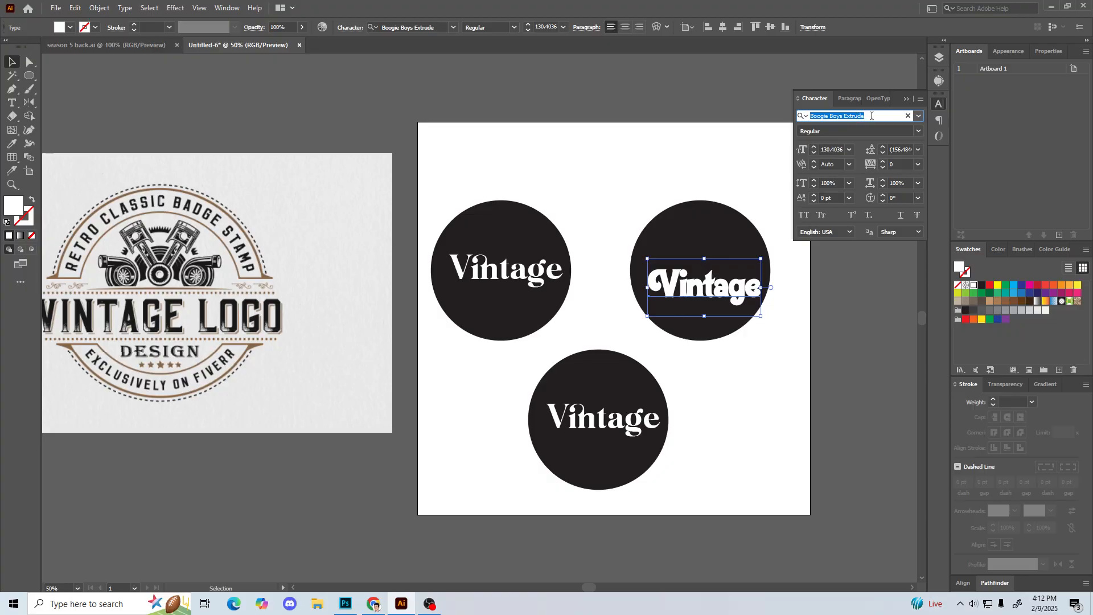
{"action": "type", "text": "b"}
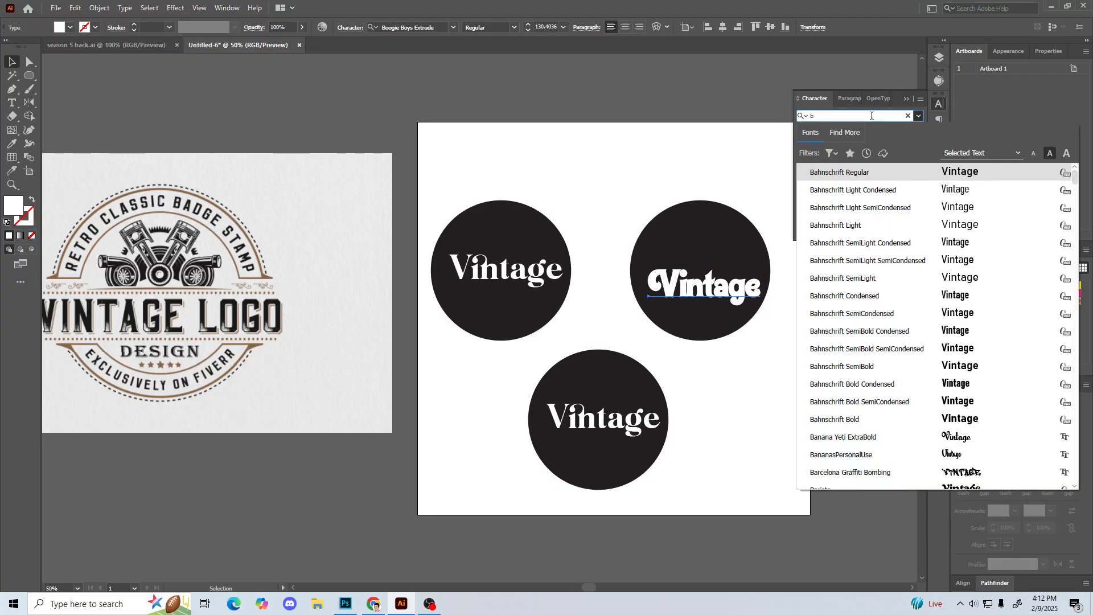
{"action": "type", "text": "oo"}
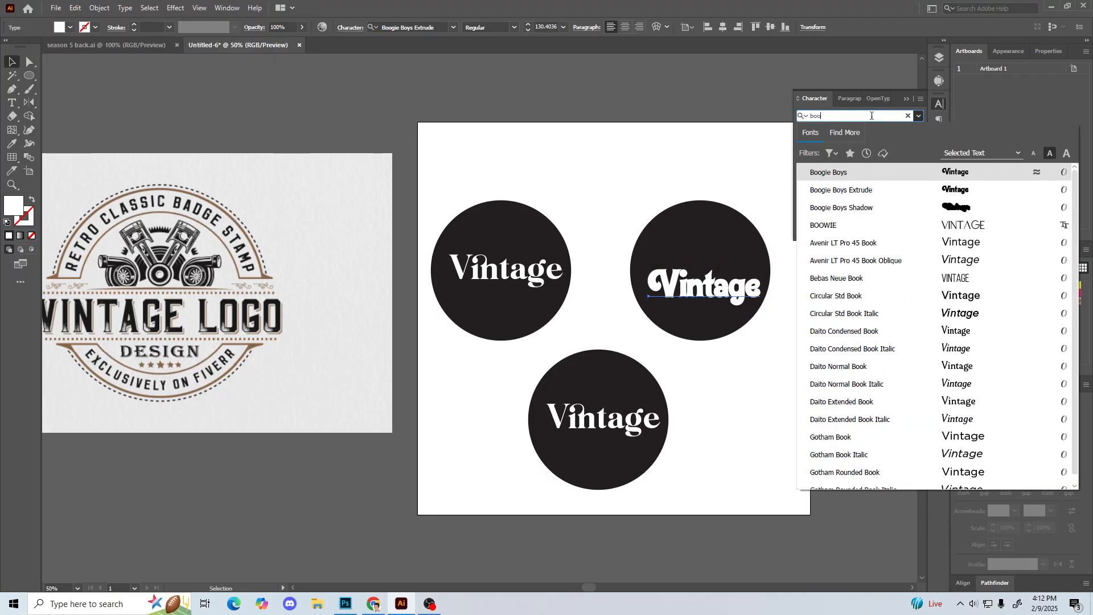
{"action": "left_click", "coordinate": [901, 178]}
{"action": "left_click", "coordinate": [753, 259]}
{"action": "left_click_drag", "start_coordinate": [754, 259], "coordinate": [752, 246]}
{"action": "left_click", "coordinate": [518, 166]}
{"action": "left_click", "coordinate": [602, 413]}
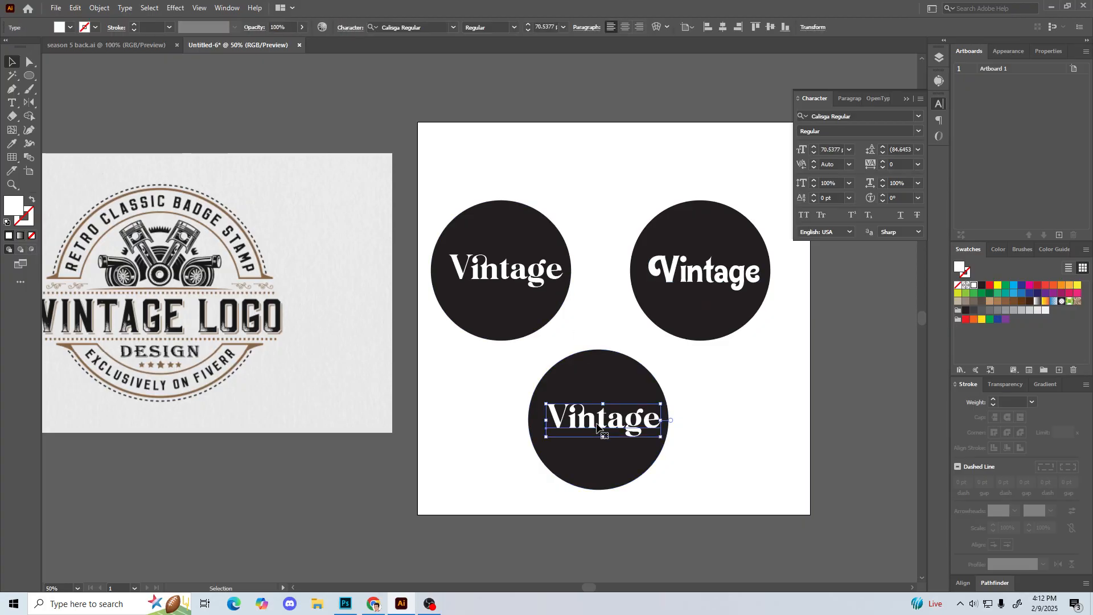
{"action": "left_click", "coordinate": [56, 7]}
{"action": "left_click", "coordinate": [80, 46]}
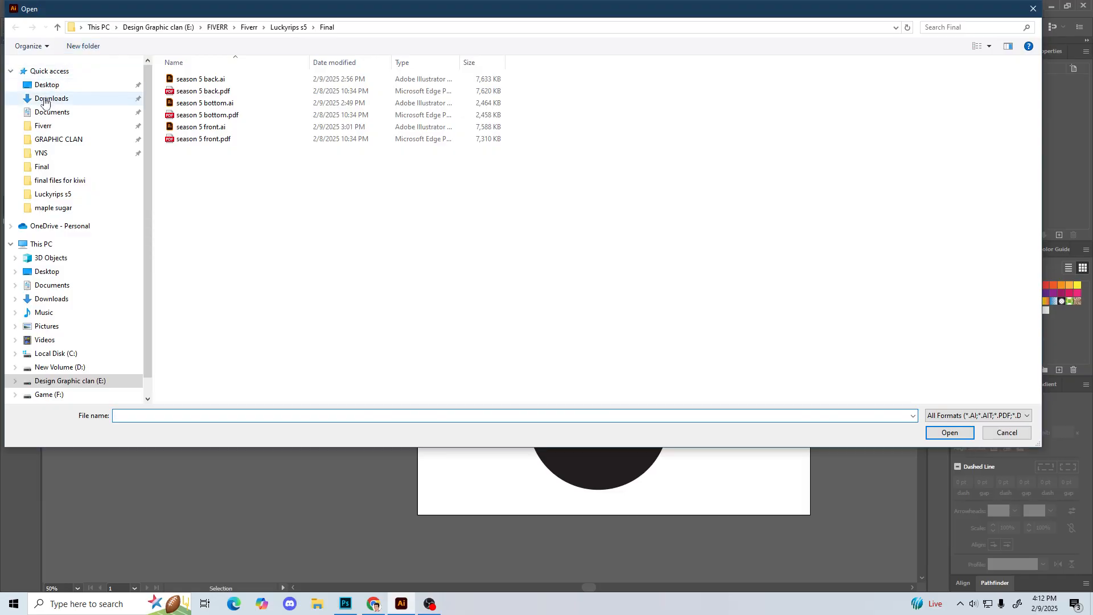
{"action": "left_click", "coordinate": [47, 98]}
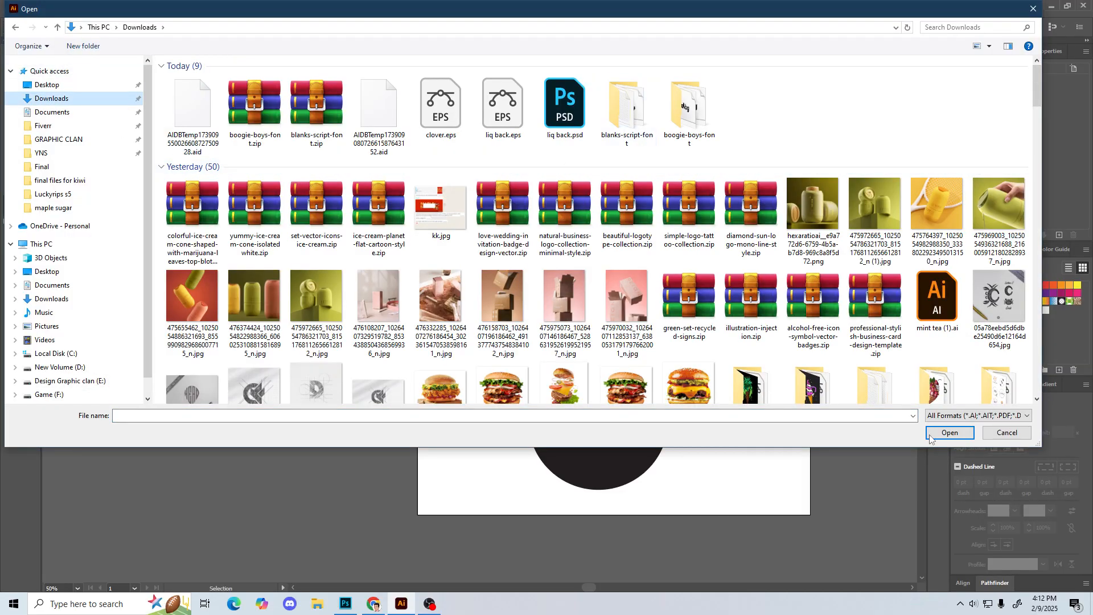
{"action": "left_click", "coordinate": [1006, 433]}
Step: Set the lower circle's "Vintage" text to Blank's Script Personal Use Bd and enlarge it inside the circle
{"action": "left_click", "coordinate": [660, 424]}
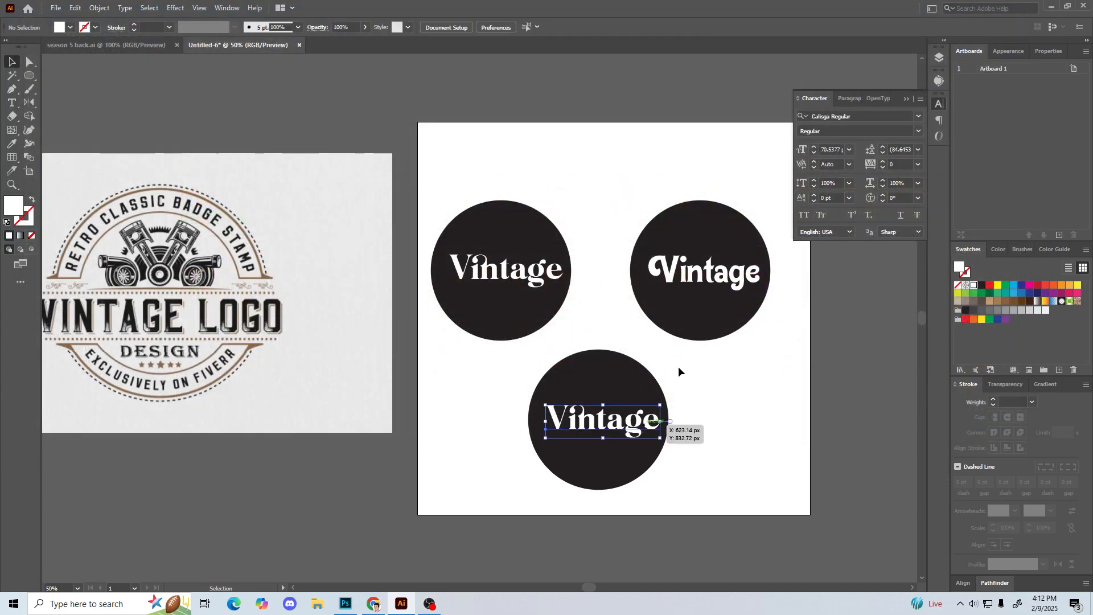
{"action": "left_click", "coordinate": [858, 116]}
{"action": "type", "text": "blank"}
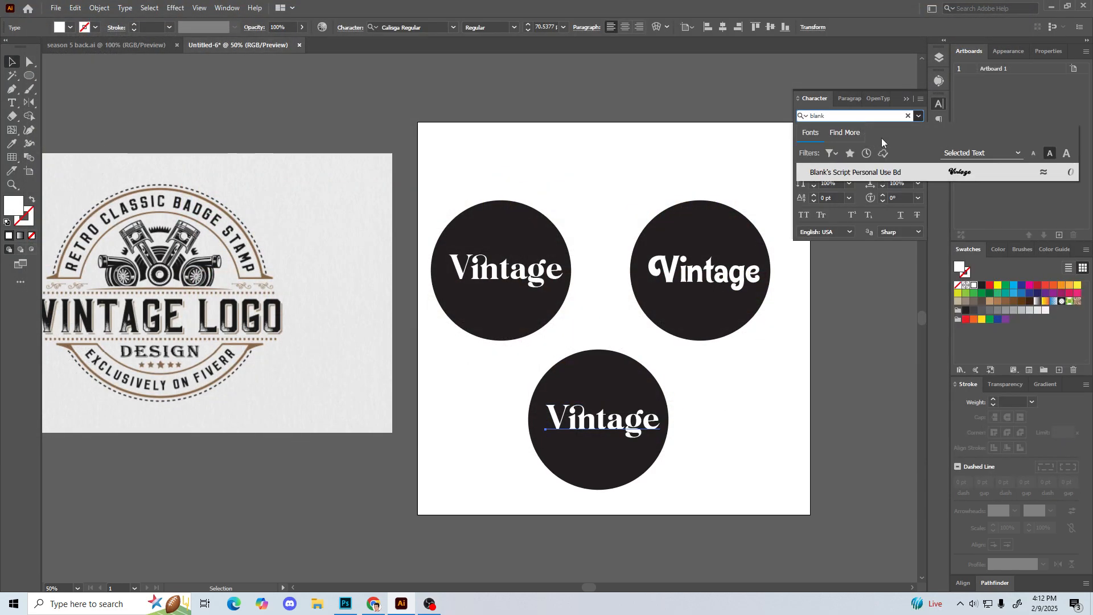
{"action": "left_click", "coordinate": [928, 172]}
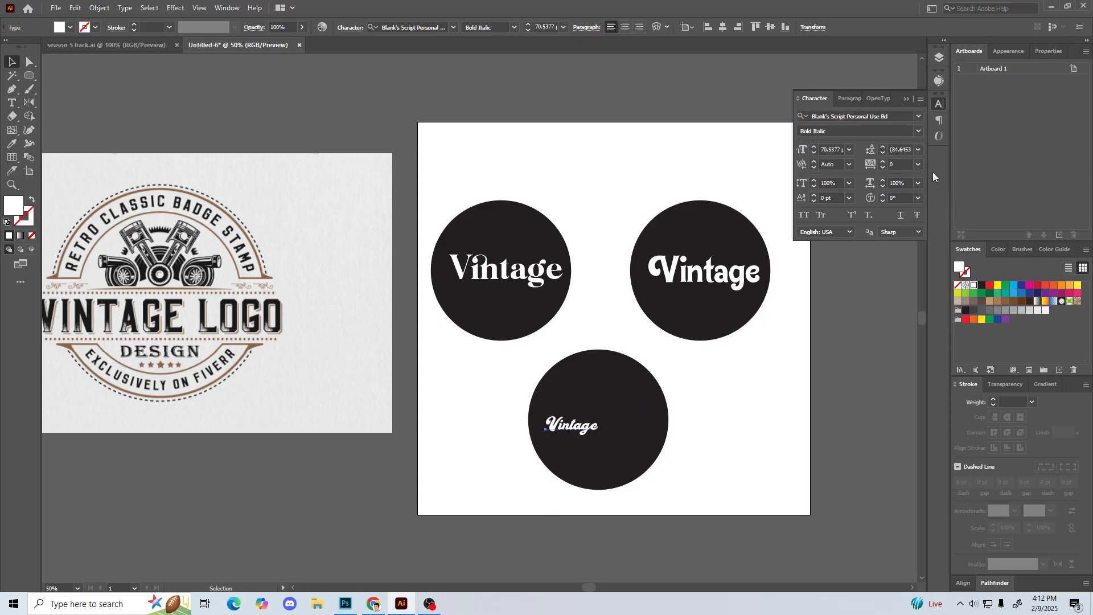
{"action": "left_click_drag", "start_coordinate": [598, 408], "coordinate": [650, 385]}
{"action": "left_click", "coordinate": [454, 439]}
Step: Enlarge the lower circle's script text further to about 167 pt and centre it so it nearly spans the circle
{"action": "left_click_drag", "start_coordinate": [483, 423], "coordinate": [505, 422]}
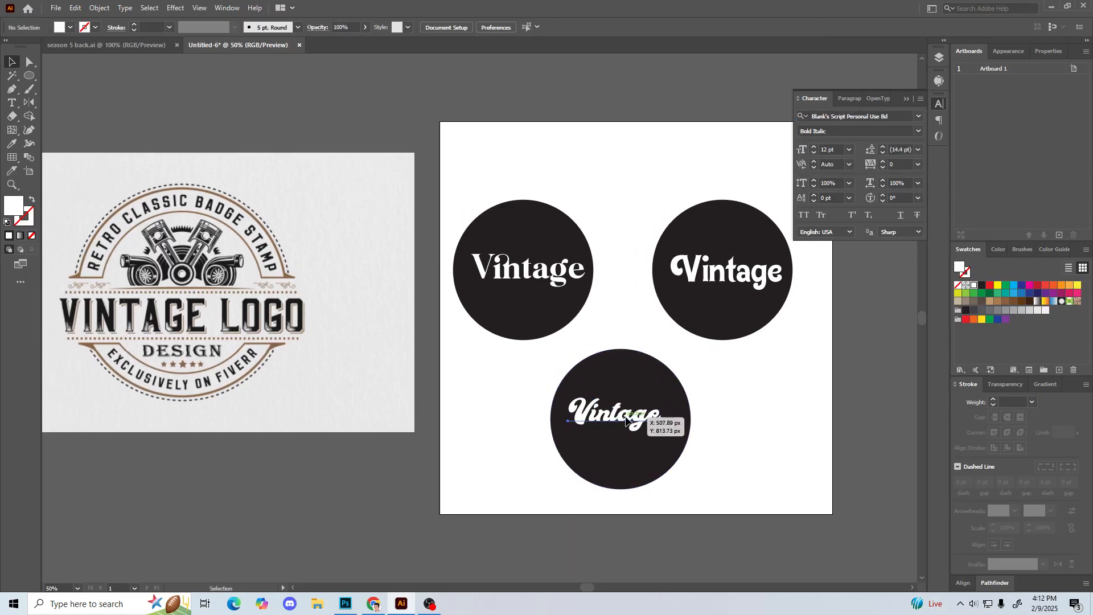
{"action": "left_click_drag", "start_coordinate": [624, 420], "coordinate": [629, 431]}
{"action": "left_click_drag", "start_coordinate": [665, 393], "coordinate": [752, 359]}
{"action": "left_click", "coordinate": [457, 450]}
{"action": "left_click_drag", "start_coordinate": [638, 425], "coordinate": [611, 437]}
{"action": "left_click_drag", "start_coordinate": [546, 370], "coordinate": [565, 387]}
{"action": "left_click_drag", "start_coordinate": [589, 430], "coordinate": [580, 426]}
Step: Delete the two upper circles together with their "Vintage" text, keeping only the Blank's Script version
{"action": "left_click_drag", "start_coordinate": [452, 139], "coordinate": [558, 313]}
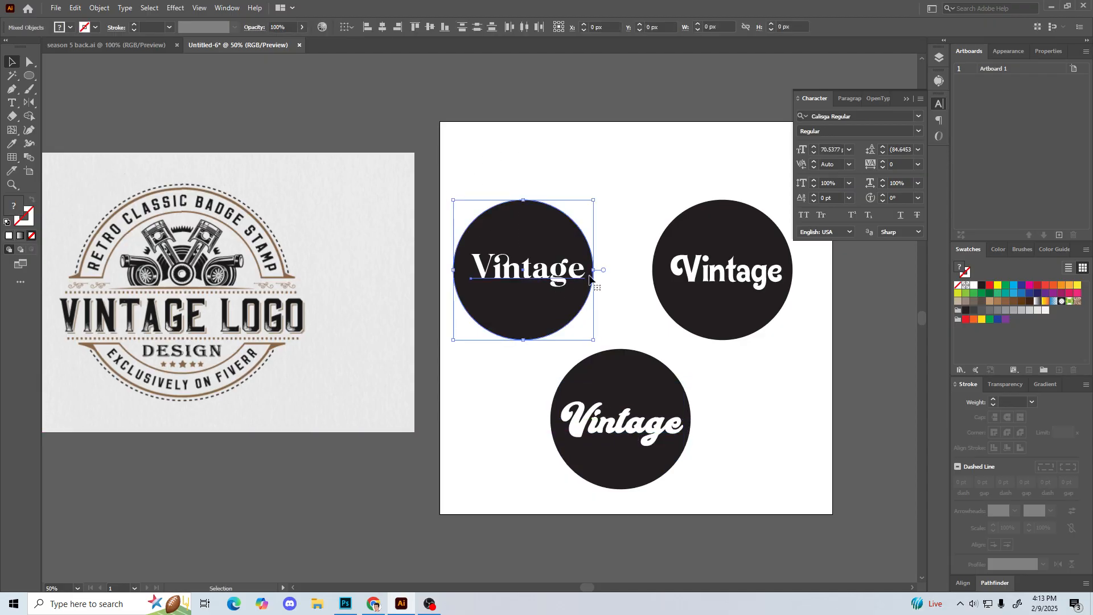
{"action": "left_click", "coordinate": [600, 174]}
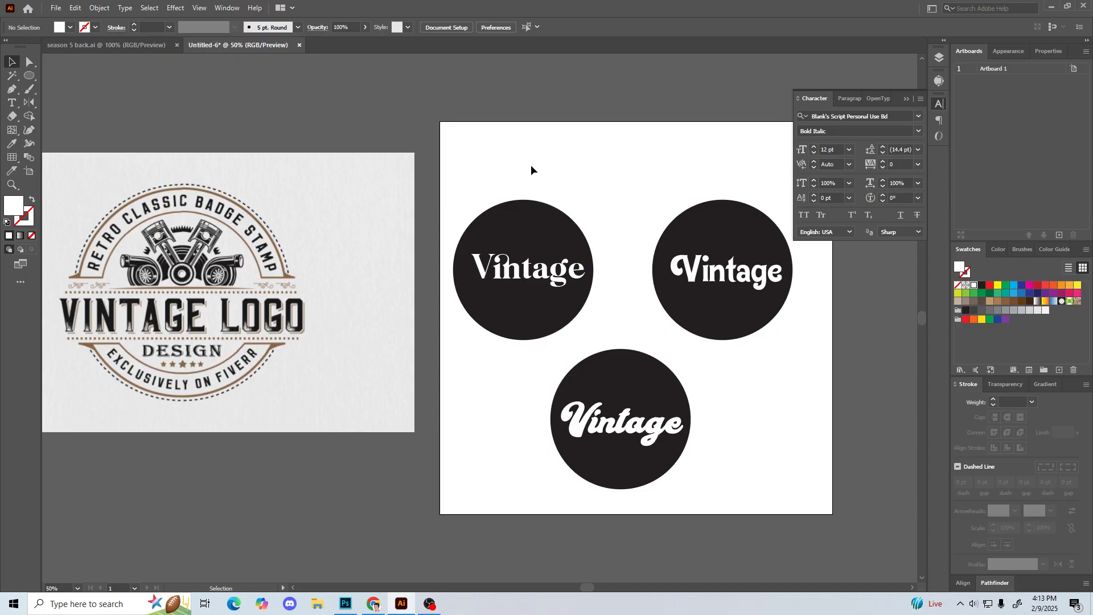
{"action": "left_click_drag", "start_coordinate": [524, 166], "coordinate": [569, 306]}
{"action": "key", "text": "Delete"}
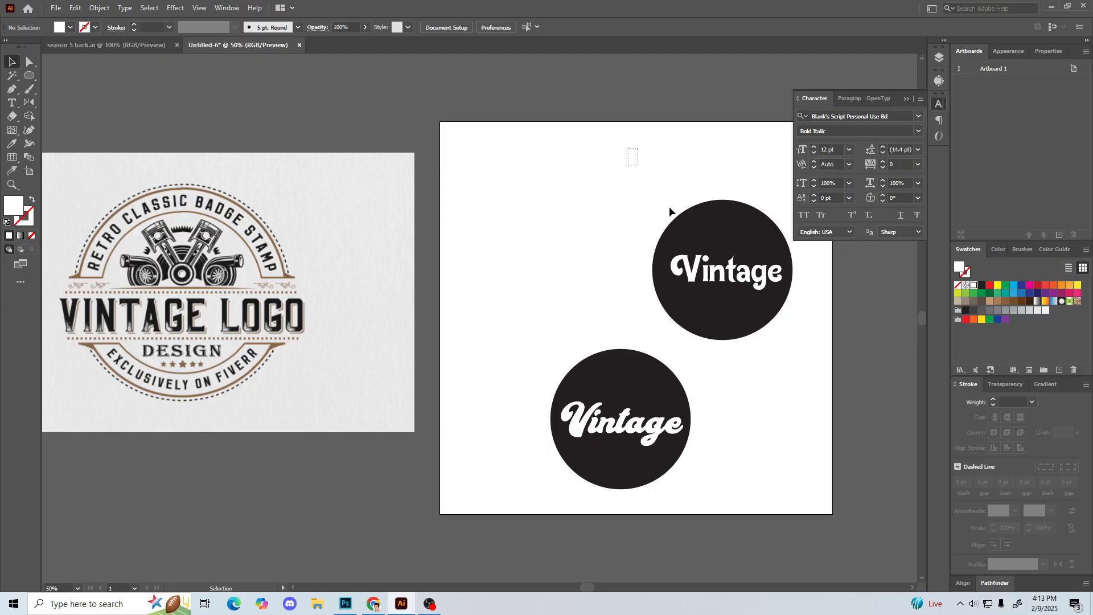
{"action": "left_click_drag", "start_coordinate": [645, 176], "coordinate": [761, 303]}
{"action": "key", "text": "Delete"}
Step: Move the remaining circle and its script text up towards the middle of the artboard
{"action": "left_click_drag", "start_coordinate": [564, 348], "coordinate": [696, 480]}
{"action": "left_click_drag", "start_coordinate": [622, 444], "coordinate": [640, 324]}
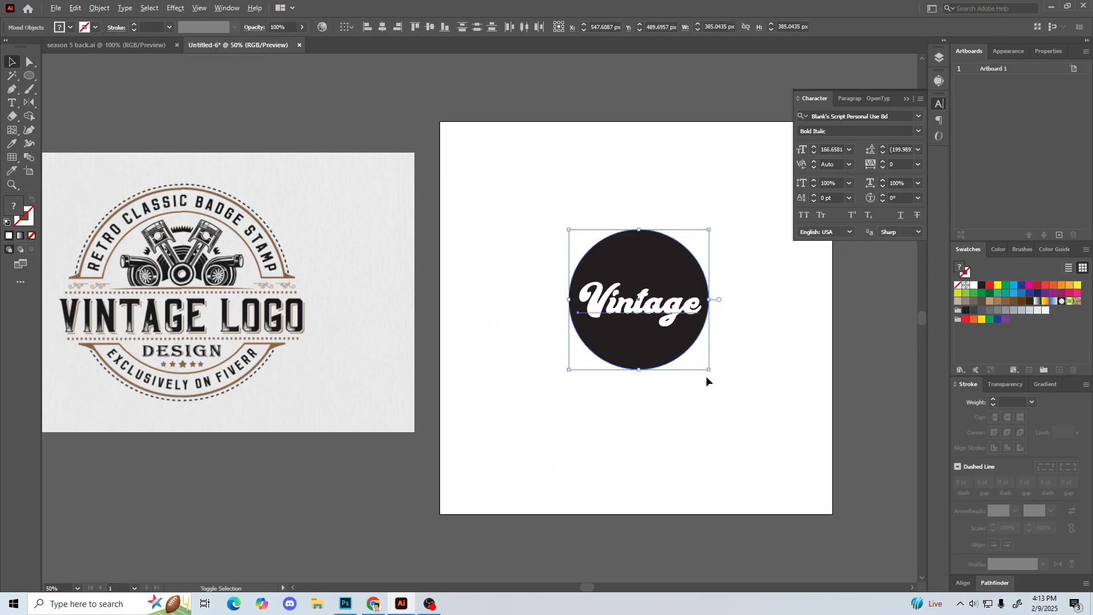
Step: Scale the dark circle and its script text up together until the text is about 252 pt
{"action": "left_click_drag", "start_coordinate": [710, 371], "coordinate": [746, 406]}
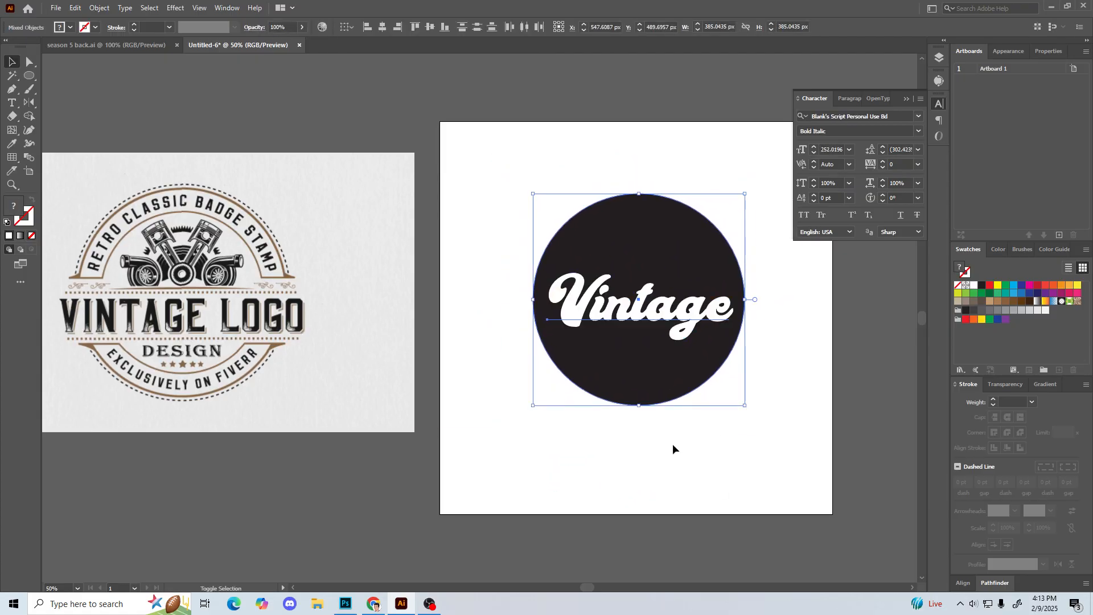
{"action": "left_click", "coordinate": [692, 440]}
{"action": "left_click_drag", "start_coordinate": [671, 462], "coordinate": [639, 471]}
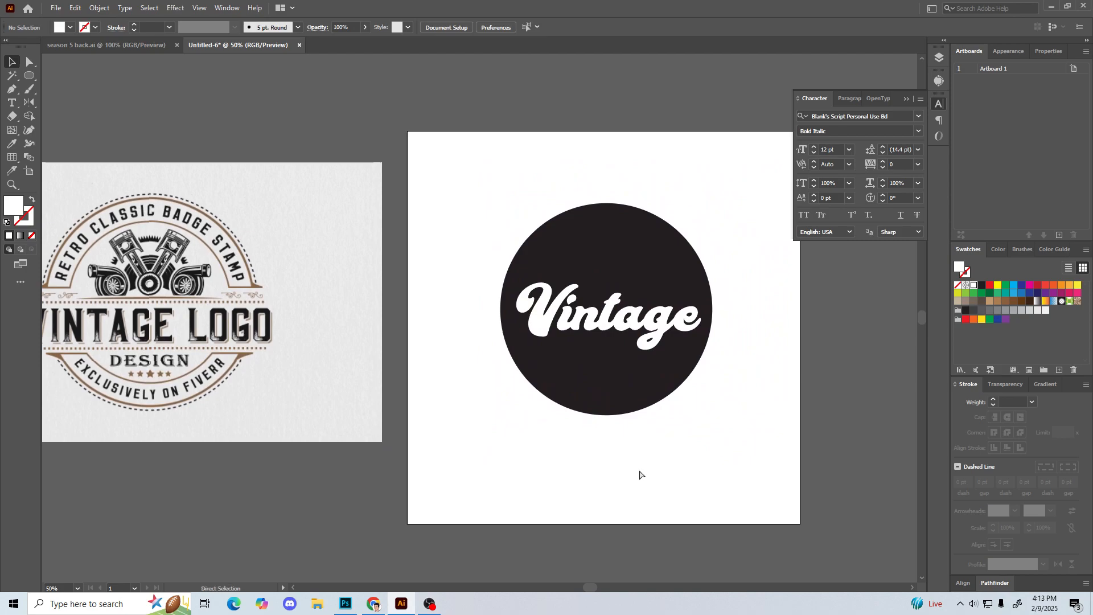
{"action": "key", "text": "ctrl+1"}
{"action": "left_click_drag", "start_coordinate": [705, 390], "coordinate": [563, 363]}
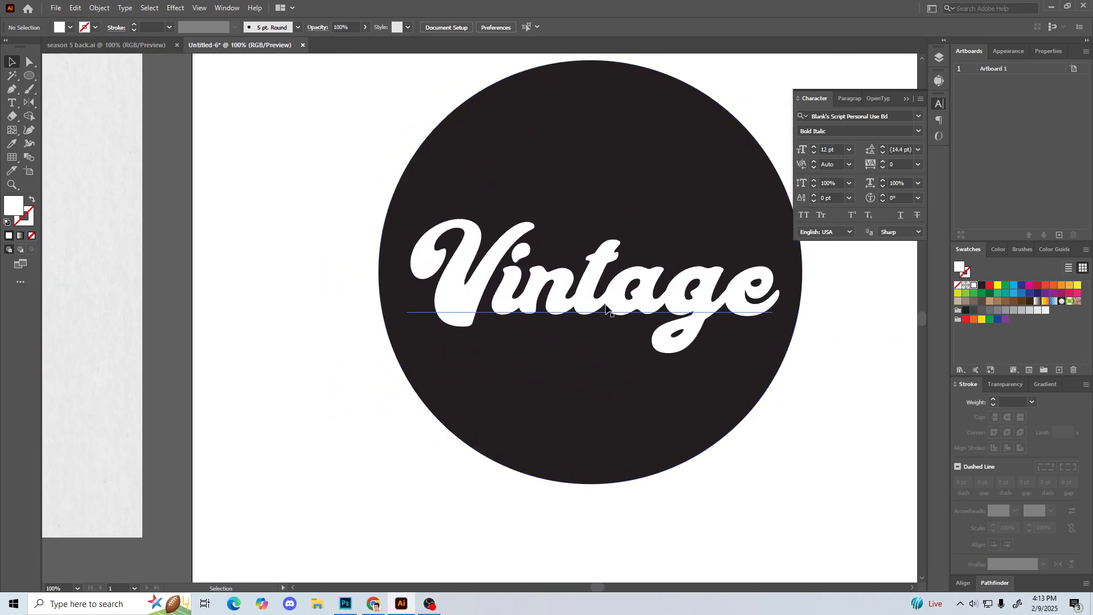
Step: Convert the white "Vintage" script text inside the circle to outlines
{"action": "right_click", "coordinate": [606, 305]}
{"action": "left_click", "coordinate": [649, 399]}
{"action": "left_click", "coordinate": [365, 419]}
{"action": "left_click", "coordinate": [469, 299]}
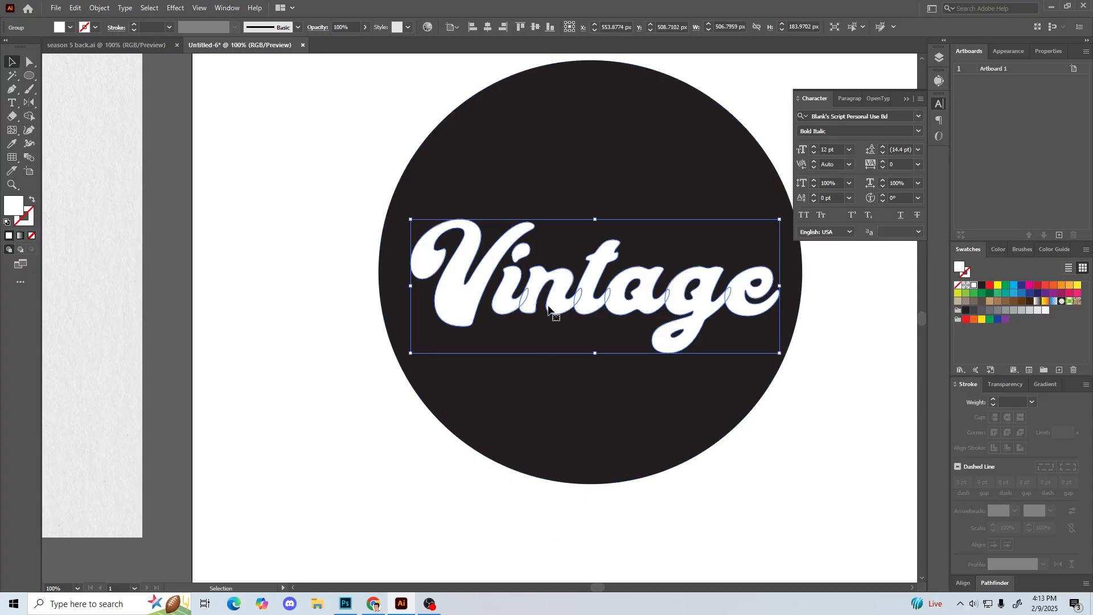
{"action": "left_click", "coordinate": [252, 240]}
{"action": "scroll", "coordinate": [275, 234], "scroll_direction": "right", "scroll_amount": 2}
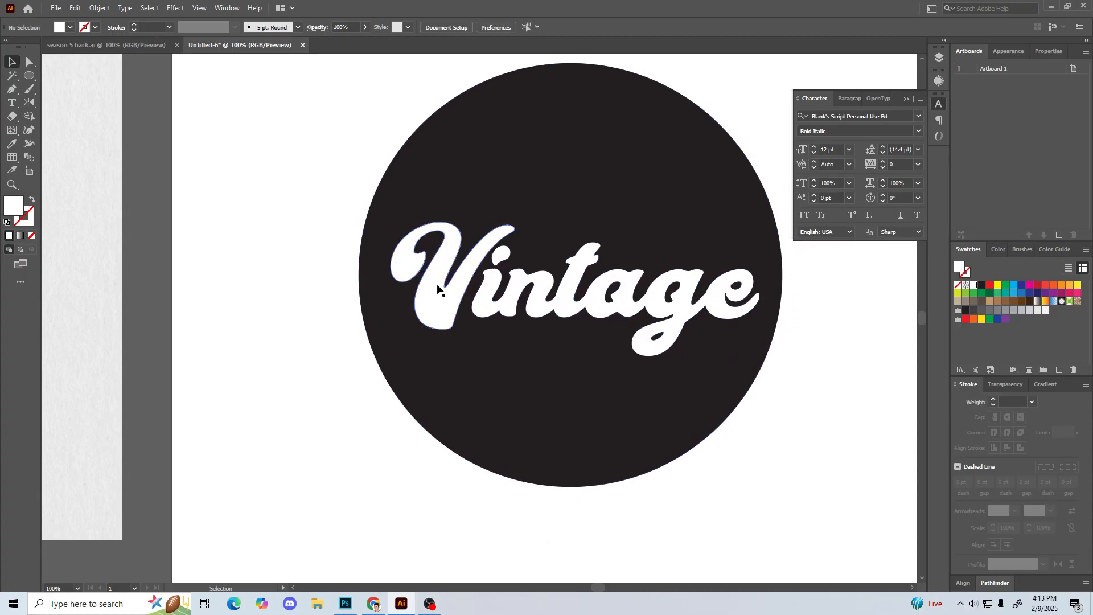
{"action": "scroll", "coordinate": [414, 342], "scroll_direction": "up", "scroll_amount": 2}
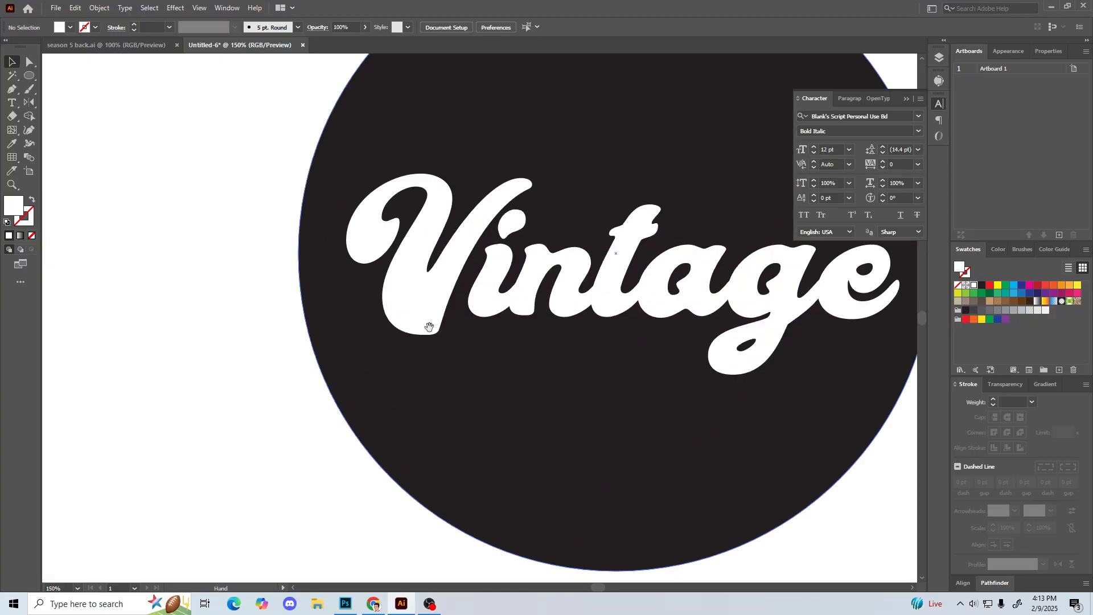
{"action": "scroll", "coordinate": [415, 341], "scroll_direction": "right", "scroll_amount": 5}
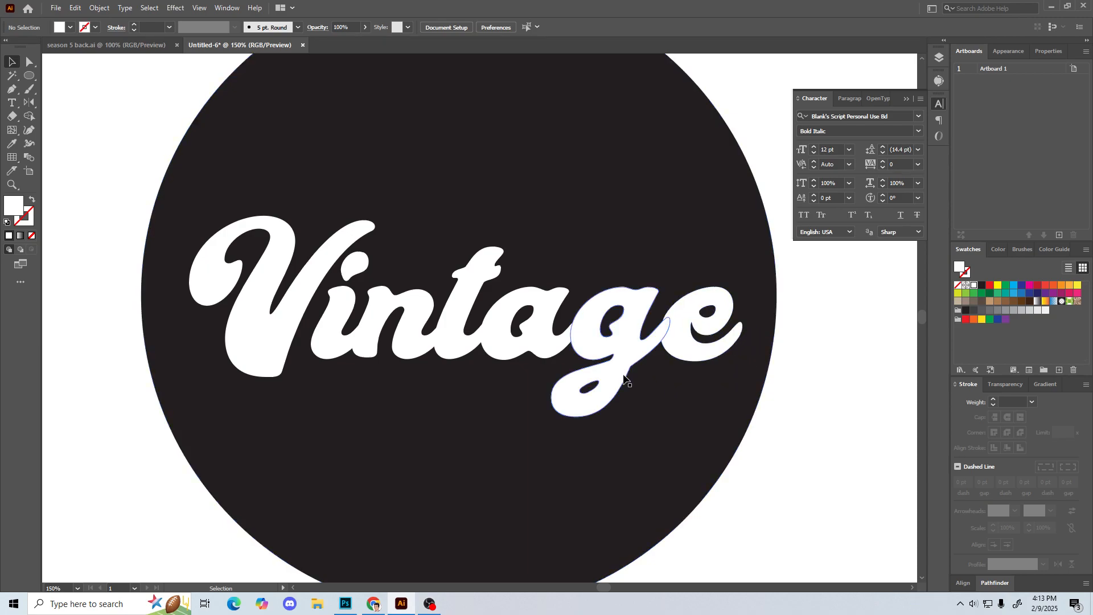
{"action": "key", "text": "p"}
{"action": "left_click", "coordinate": [728, 334]}
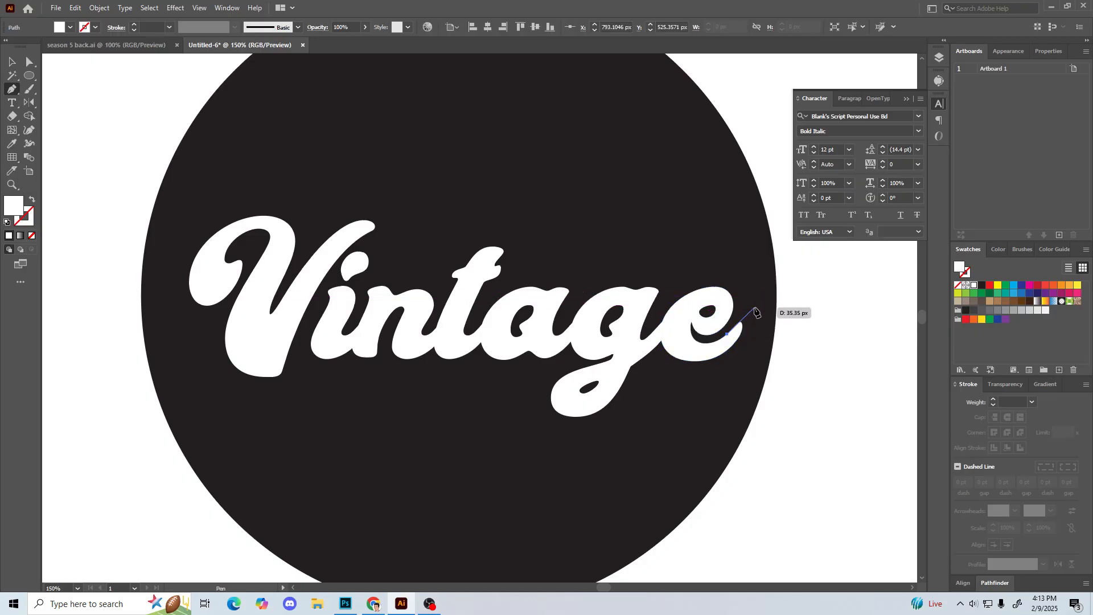
{"action": "left_click_drag", "start_coordinate": [754, 312], "coordinate": [749, 345]}
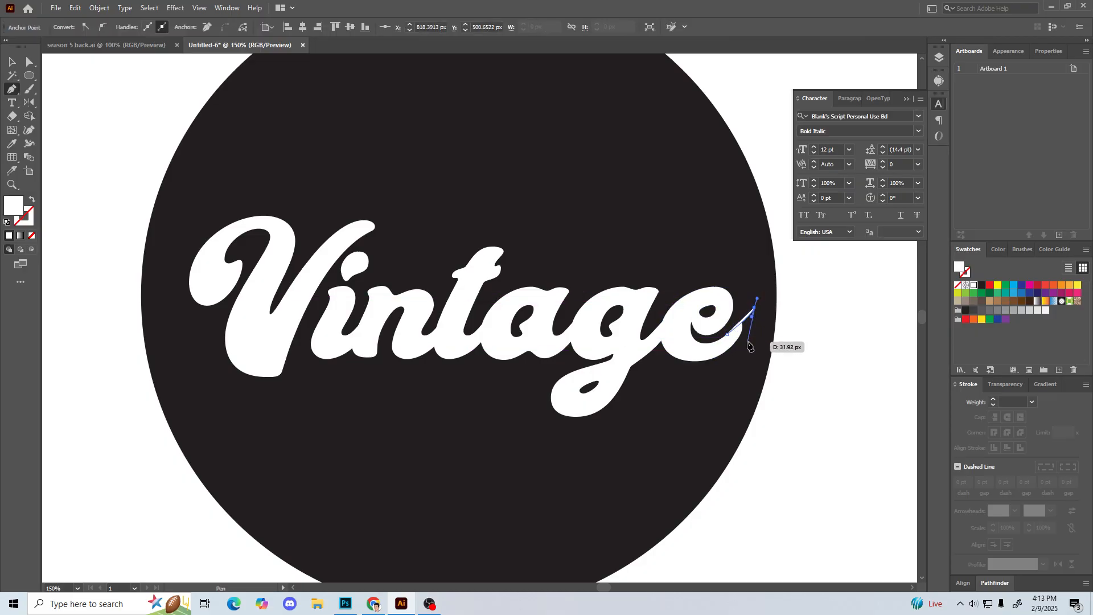
{"action": "key", "text": "ctrl+plus"}
{"action": "key", "text": "ctrl+plus"}
{"action": "left_click_drag", "start_coordinate": [379, 354], "coordinate": [573, 274]}
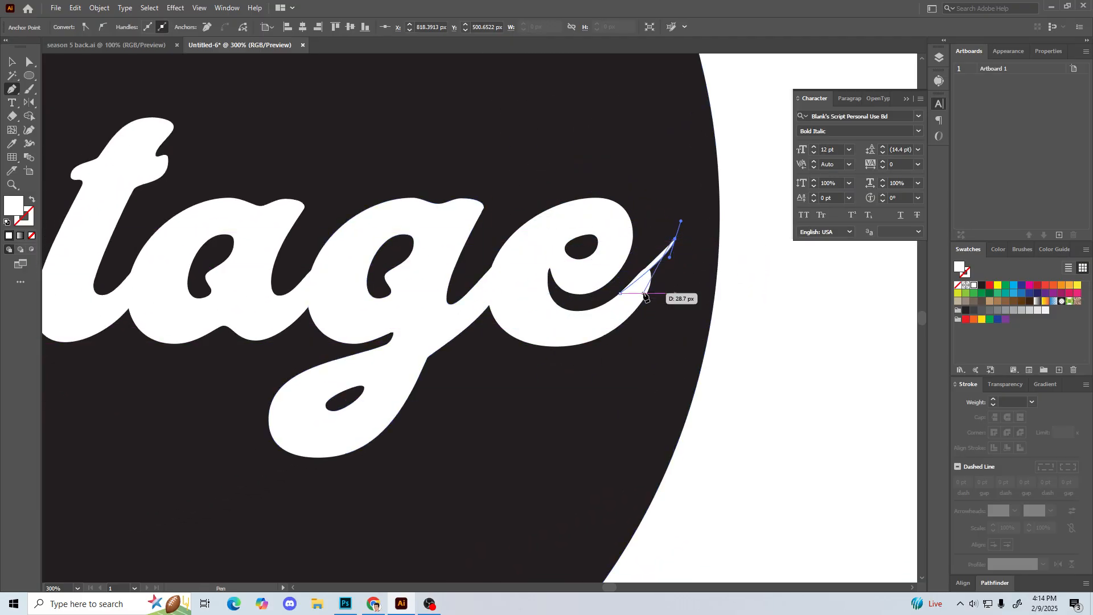
{"action": "key", "text": "ctrl+z"}
Step: Try to draw a swash with the Pen tool from the e's end stroke, curving outward and down beneath the letter
{"action": "key", "text": "ctrl+plus"}
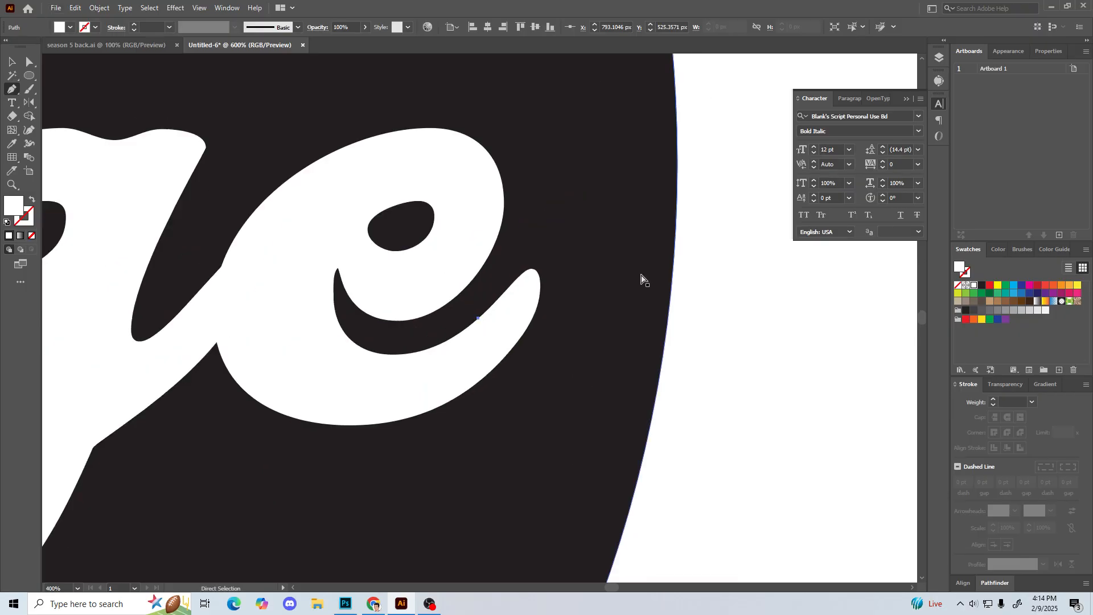
{"action": "key", "text": "ctrl+plus"}
{"action": "left_click", "coordinate": [587, 323]}
{"action": "left_click", "coordinate": [602, 292]}
{"action": "mouse_move", "coordinate": [615, 262]}
{"action": "left_mouse_down"}
{"action": "mouse_move", "coordinate": [639, 251]}
{"action": "mouse_move", "coordinate": [625, 248]}
{"action": "left_mouse_up"}
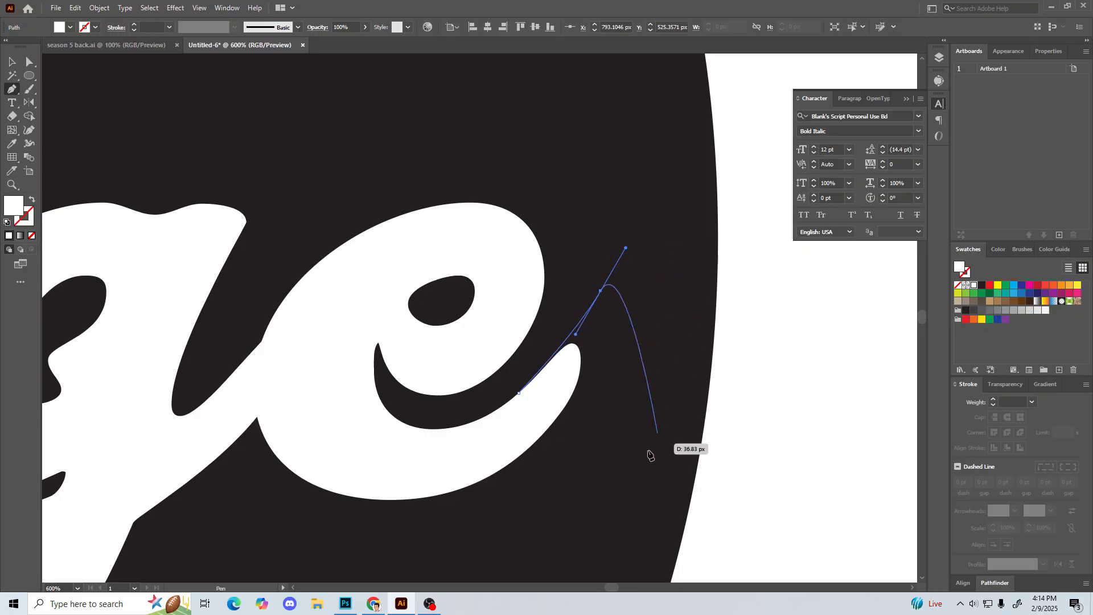
{"action": "left_click_drag", "start_coordinate": [581, 520], "coordinate": [340, 595]}
{"action": "left_click_drag", "start_coordinate": [390, 565], "coordinate": [384, 386]}
{"action": "key", "text": "space"}
{"action": "left_click_drag", "start_coordinate": [474, 241], "coordinate": [470, 387]}
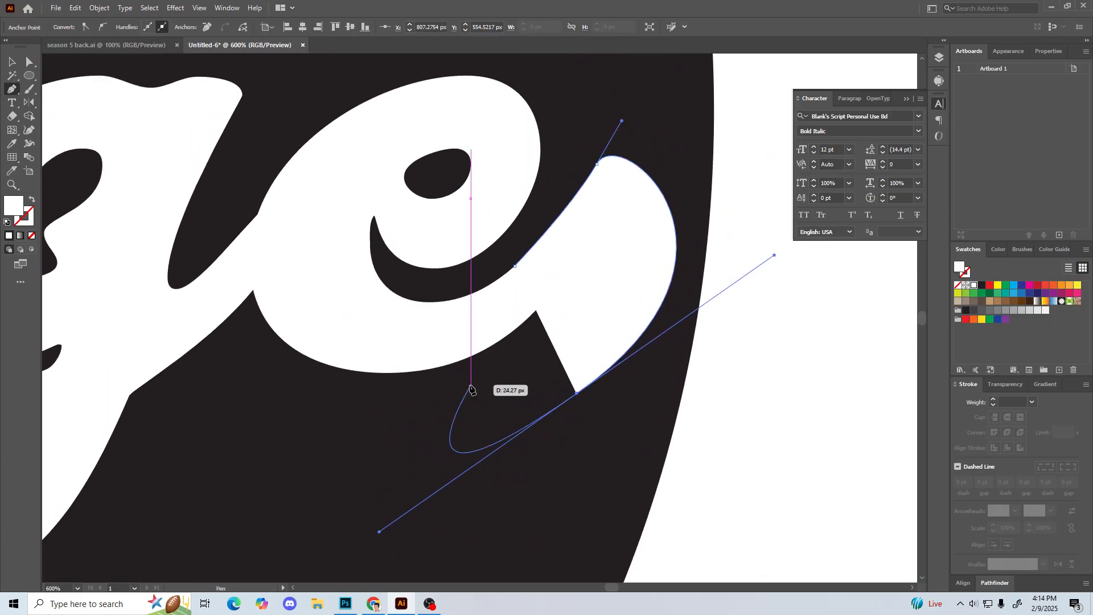
Step: Swap the swash path's fill and stroke to get an unfilled white outline, and slightly lengthen its upper anchor's handle
{"action": "left_click", "coordinate": [31, 199]}
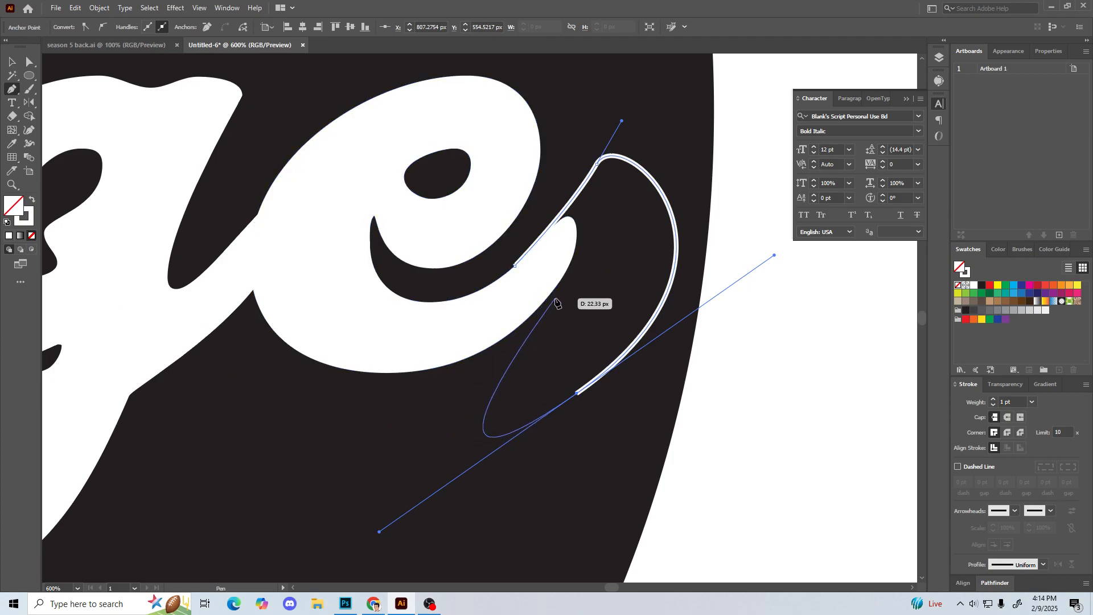
{"action": "left_click", "coordinate": [580, 133], "text": "ctrl"}
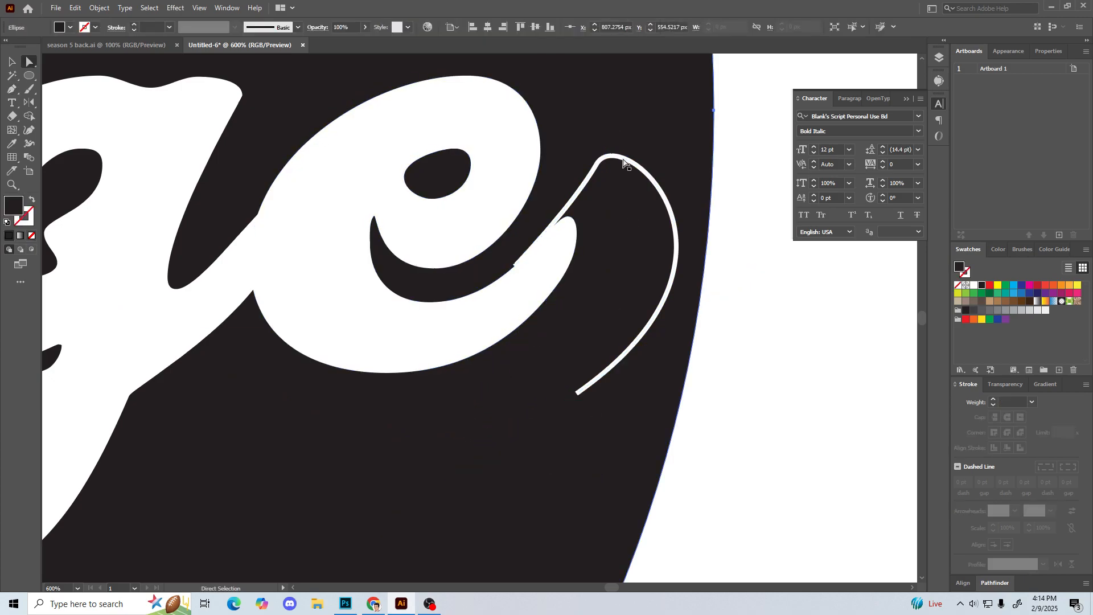
{"action": "left_click", "coordinate": [755, 265]}
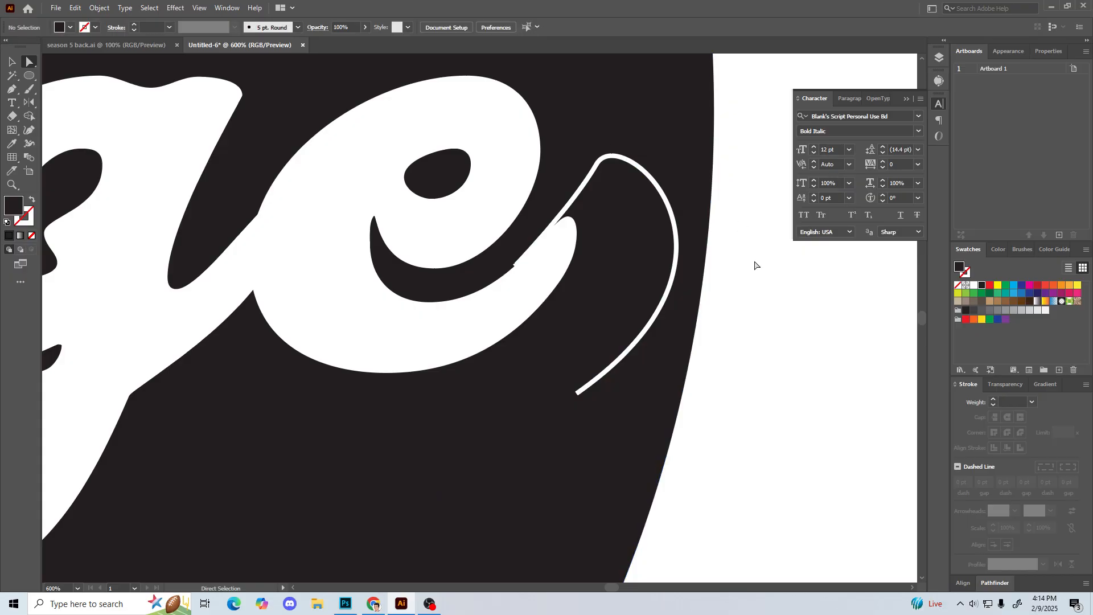
{"action": "left_click", "coordinate": [607, 127], "text": "ctrl"}
{"action": "key", "text": "ctrl+shift+a"}
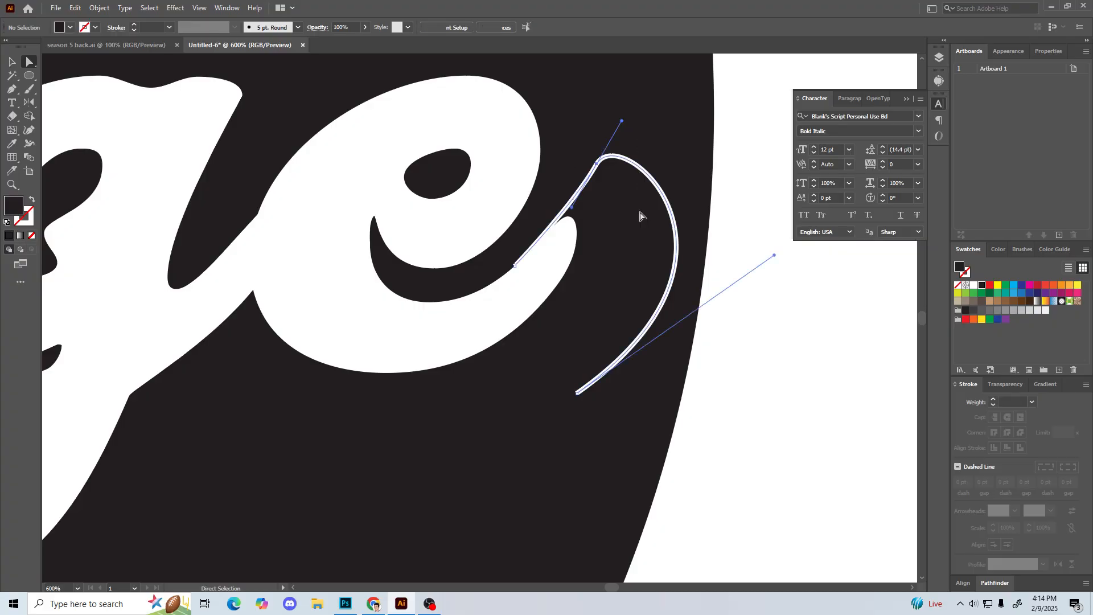
{"action": "left_click_drag", "start_coordinate": [641, 215], "coordinate": [640, 216]}
{"action": "key", "text": "ctrl+shift+a"}
{"action": "left_click_drag", "start_coordinate": [610, 183], "coordinate": [610, 181]}
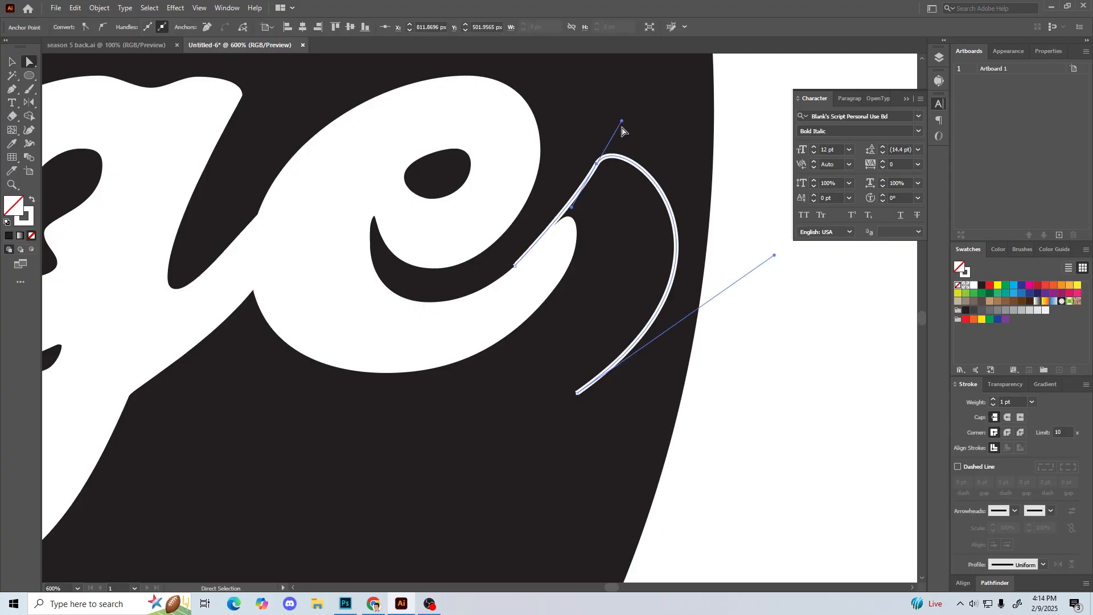
{"action": "mouse_move", "coordinate": [622, 121]}
{"action": "left_mouse_down"}
{"action": "mouse_move", "coordinate": [634, 129]}
{"action": "mouse_move", "coordinate": [618, 120]}
{"action": "mouse_move", "coordinate": [615, 134]}
{"action": "mouse_move", "coordinate": [624, 119]}
{"action": "left_mouse_up"}
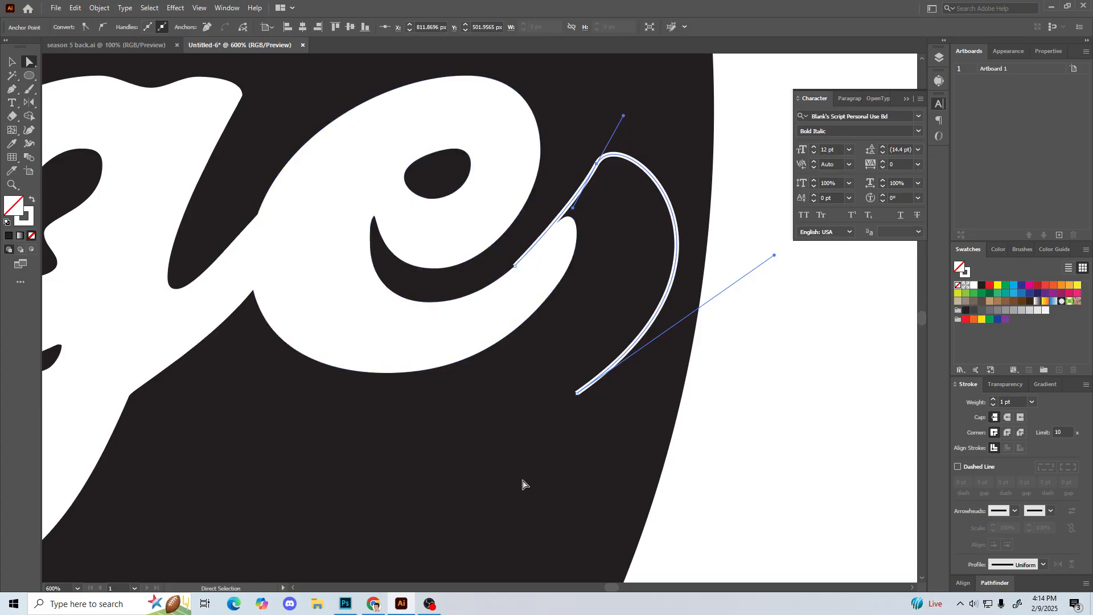
Step: Delete the trial swash path beside the e
{"action": "key", "text": "ctrl+minus"}
{"action": "key", "text": "ctrl+minus"}
{"action": "key", "text": "ctrl+minus"}
{"action": "left_click_drag", "start_coordinate": [403, 448], "coordinate": [780, 368]}
{"action": "left_click_drag", "start_coordinate": [866, 306], "coordinate": [817, 322]}
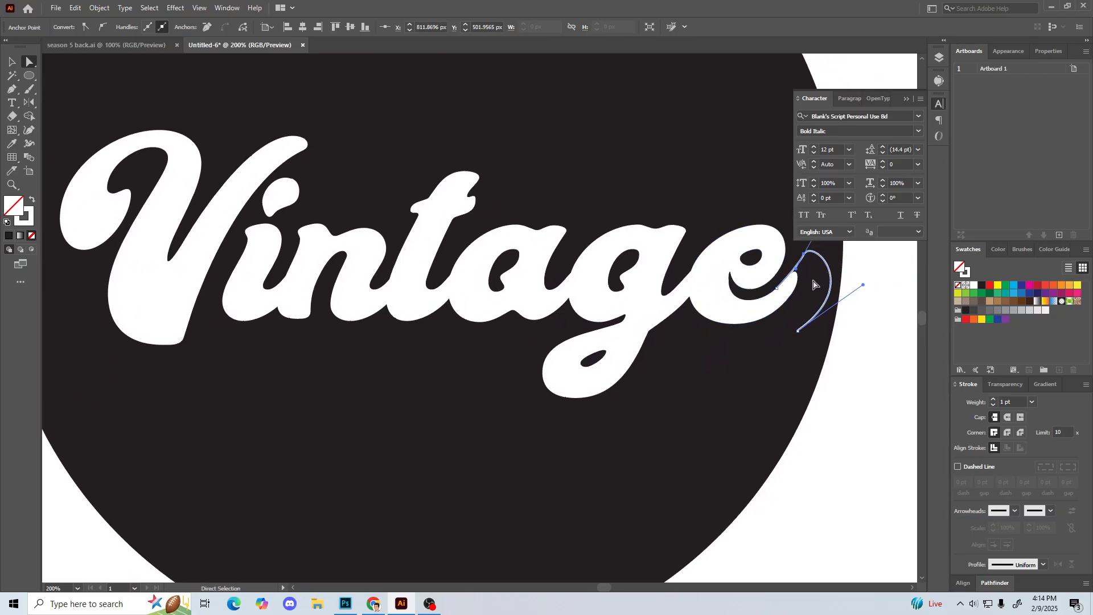
{"action": "key", "text": "ctrl+z"}
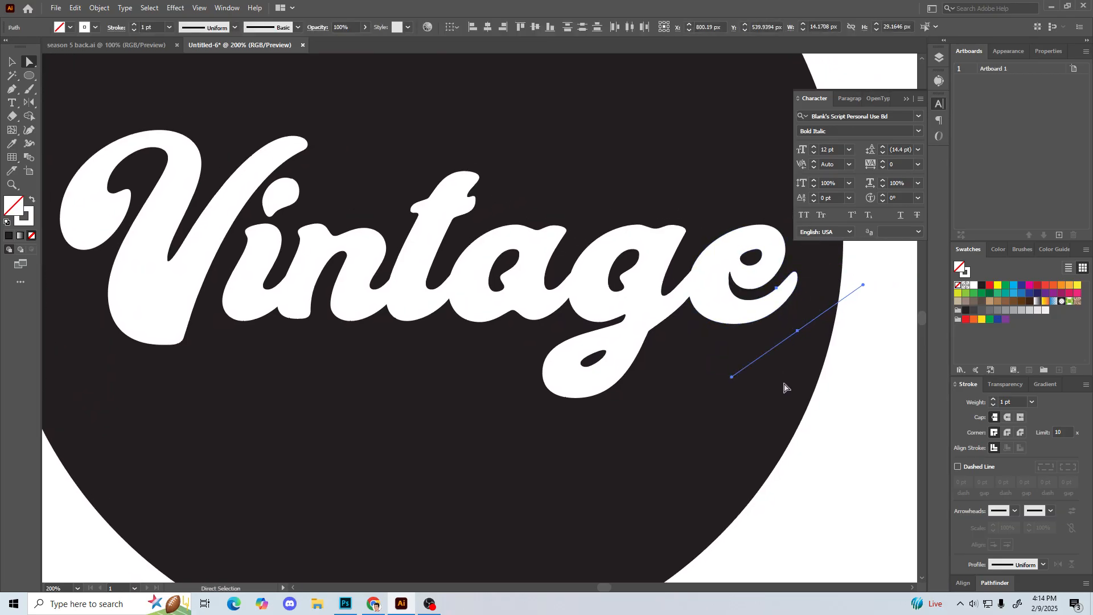
{"action": "key", "text": "Delete"}
Step: Draw a new Pen path from the e's end stroke, looping over beside the circle's edge and sweeping down towards the g
{"action": "left_click_drag", "start_coordinate": [783, 363], "coordinate": [748, 390]}
{"action": "key", "text": "p"}
{"action": "left_click_drag", "start_coordinate": [740, 315], "coordinate": [781, 265]}
{"action": "left_click_drag", "start_coordinate": [798, 305], "coordinate": [789, 341]}
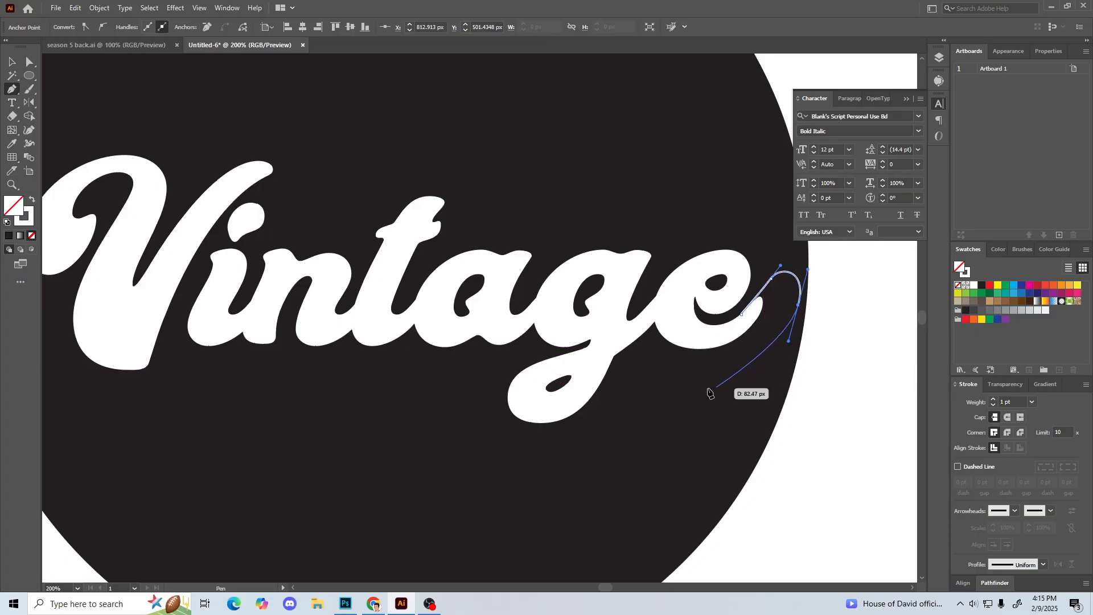
{"action": "key", "text": "space"}
{"action": "left_click_drag", "start_coordinate": [683, 385], "coordinate": [640, 359]}
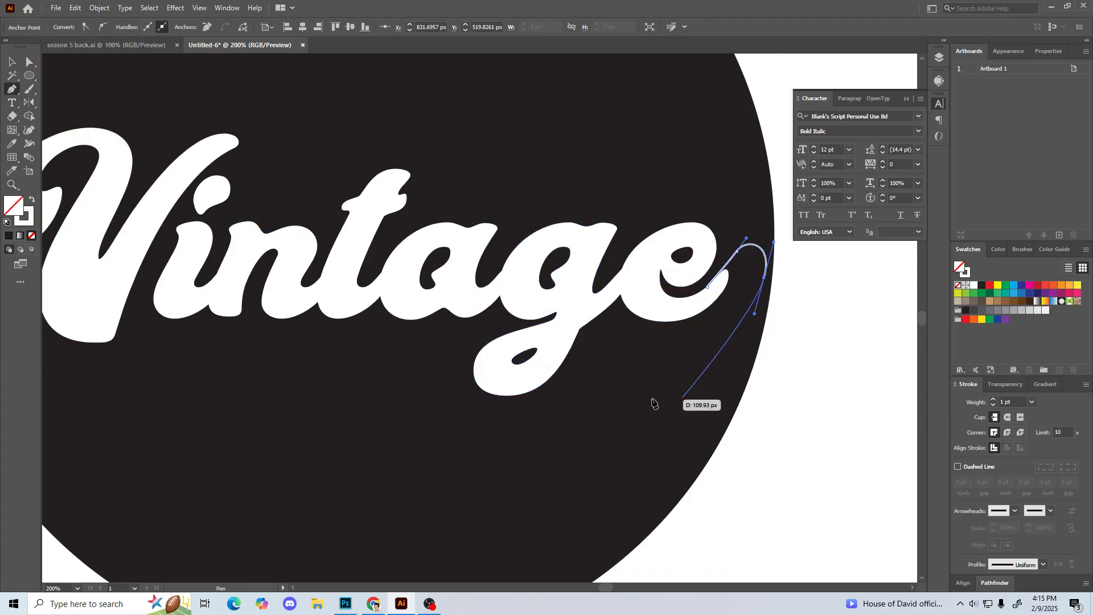
{"action": "key", "text": "space"}
{"action": "left_click_drag", "start_coordinate": [611, 388], "coordinate": [547, 392]}
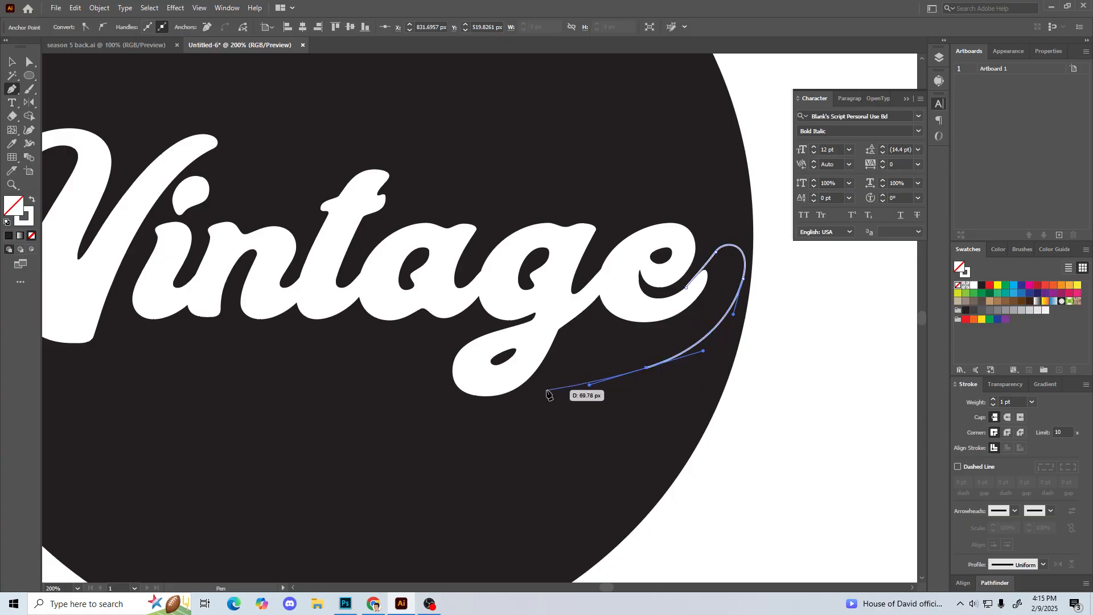
Step: Extend the swash path under the word to the circle's lower-left edge and add a curved-in tail ending in a corner point
{"action": "key", "text": "space"}
{"action": "key", "text": "ctrl+minus"}
{"action": "key", "text": "ctrl+minus"}
{"action": "key", "text": "ctrl+minus"}
{"action": "left_click_drag", "start_coordinate": [476, 385], "coordinate": [832, 466]}
{"action": "left_click_drag", "start_coordinate": [648, 446], "coordinate": [567, 501]}
{"action": "key", "text": "ctrl+z"}
{"action": "left_click_drag", "start_coordinate": [630, 447], "coordinate": [589, 514]}
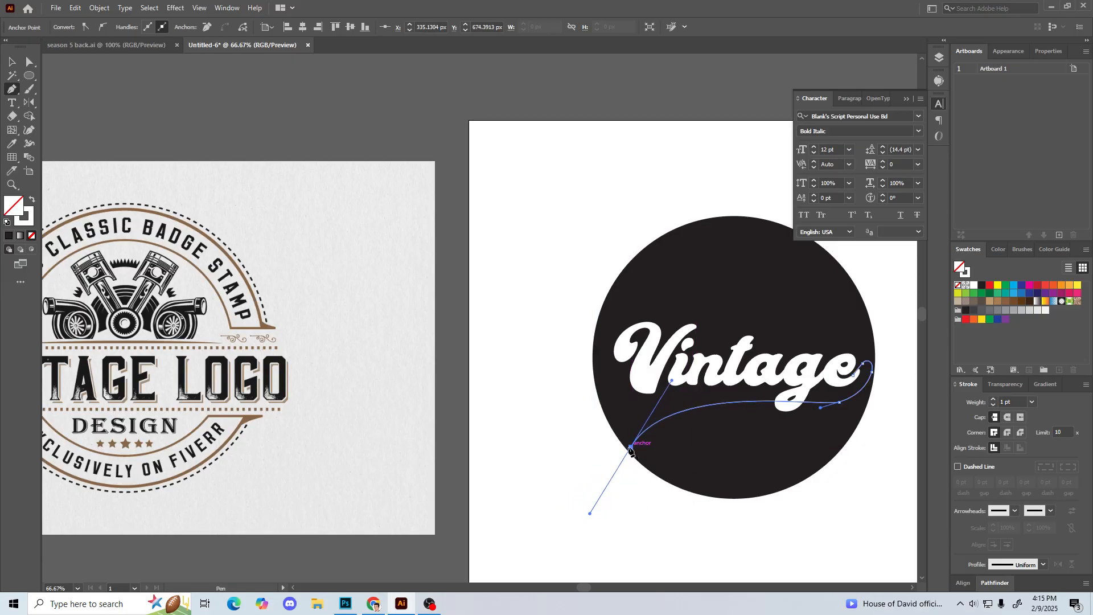
{"action": "left_click_drag", "start_coordinate": [617, 411], "coordinate": [590, 406]}
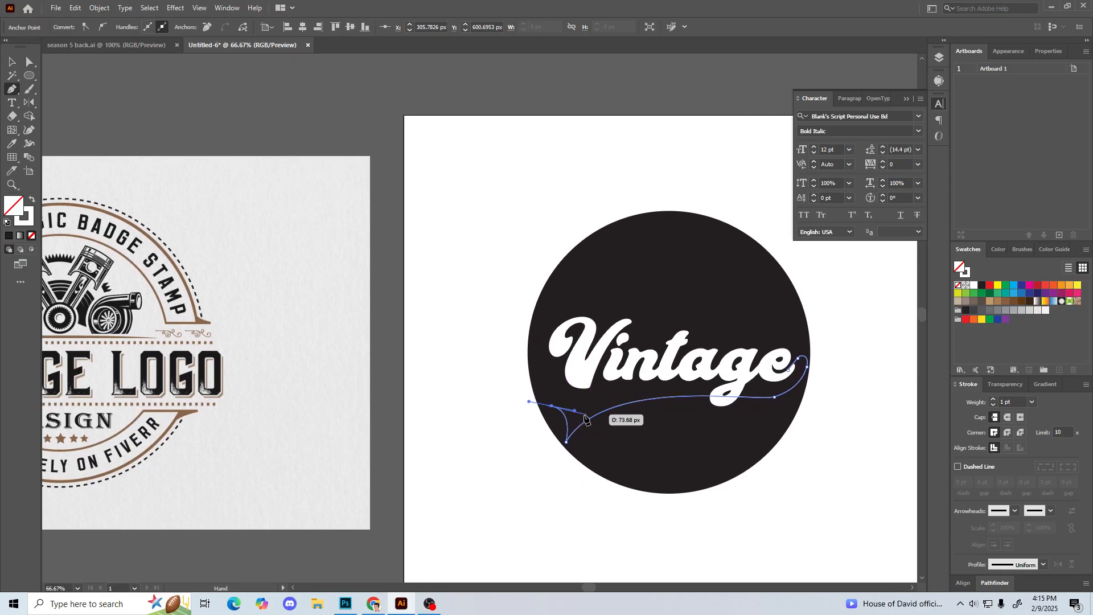
{"action": "left_click", "coordinate": [553, 407]}
Step: Draw the swash's upper edge from the tail back beneath the word and up into the loop beside the e
{"action": "left_click_drag", "start_coordinate": [773, 389], "coordinate": [813, 411]}
{"action": "key", "text": "ctrl+equal"}
{"action": "key", "text": "ctrl+equal"}
{"action": "key", "text": "ctrl+equal"}
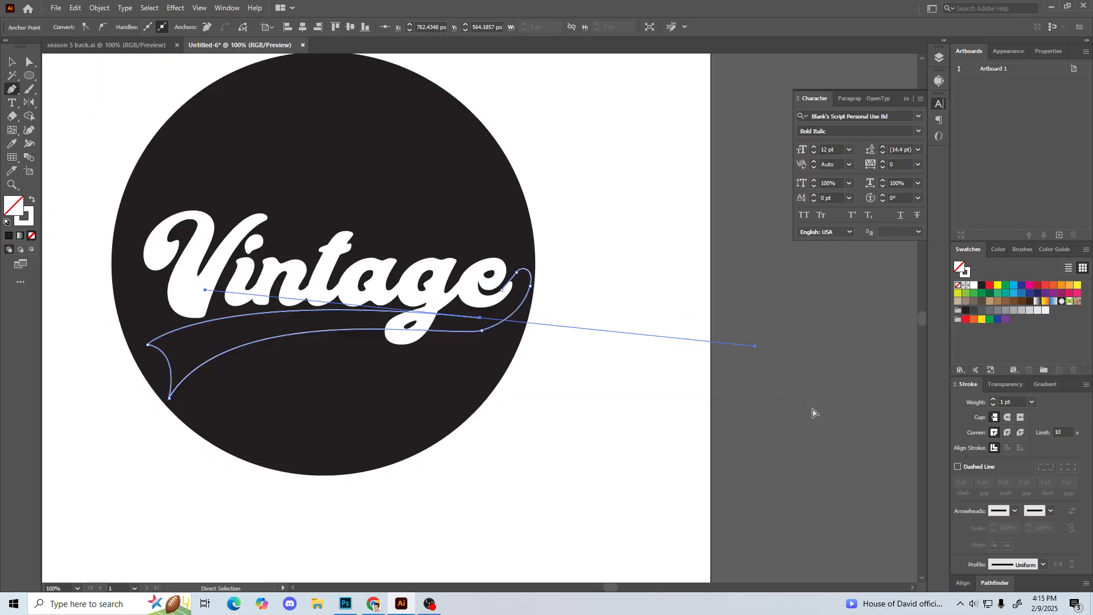
{"action": "key", "text": "space"}
{"action": "left_click_drag", "start_coordinate": [636, 339], "coordinate": [715, 266]}
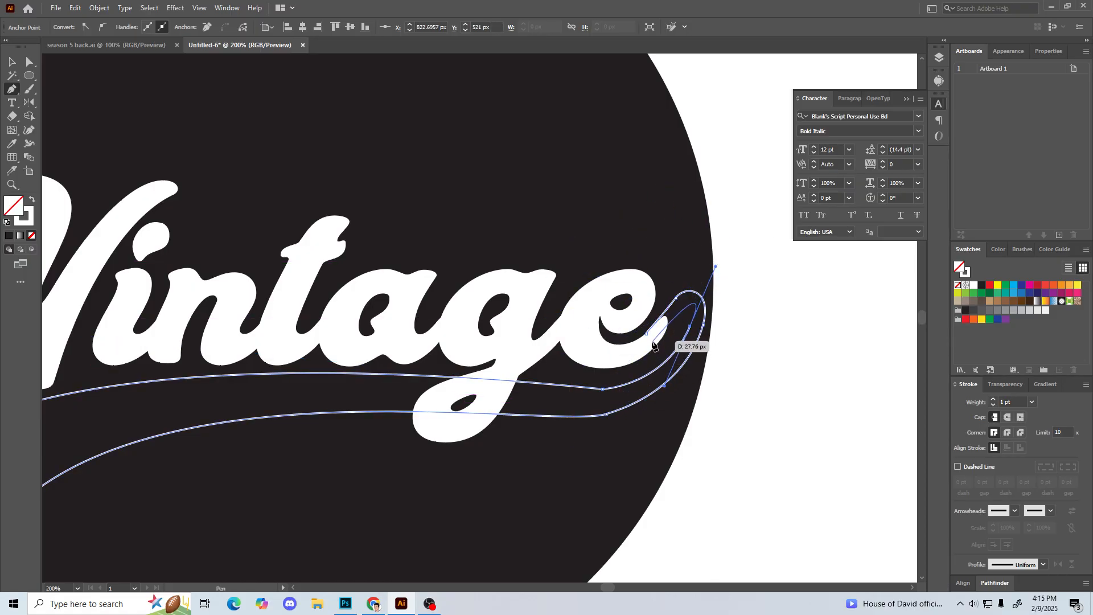
Step: Finish the loop's inner curve down to the e's end stroke and close the swash path at its starting anchor
{"action": "key", "text": "ctrl+plus"}
{"action": "key", "text": "ctrl+plus"}
{"action": "key", "text": "ctrl+plus"}
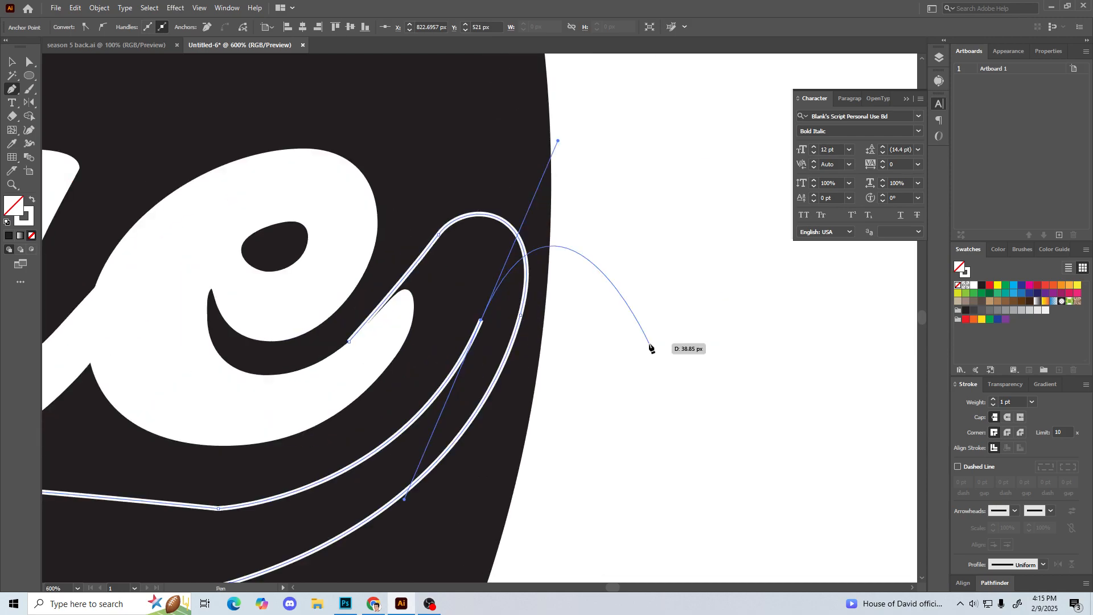
{"action": "left_click_drag", "start_coordinate": [565, 243], "coordinate": [717, 270]}
{"action": "left_click", "coordinate": [633, 346]}
{"action": "left_click_drag", "start_coordinate": [631, 277], "coordinate": [592, 278]}
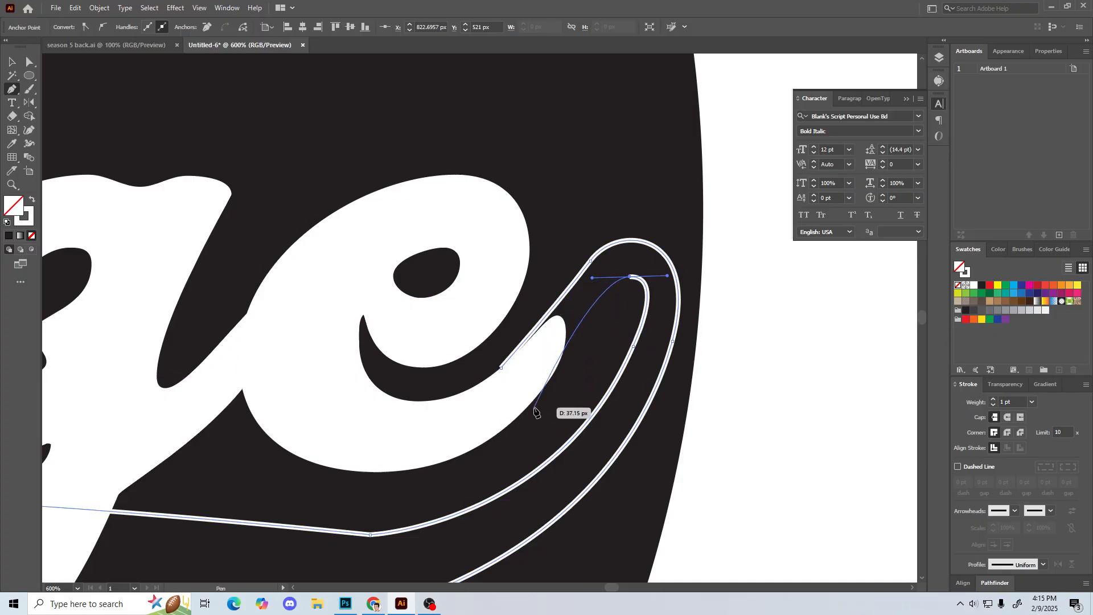
{"action": "left_click", "coordinate": [562, 359]}
{"action": "left_click", "coordinate": [501, 368]}
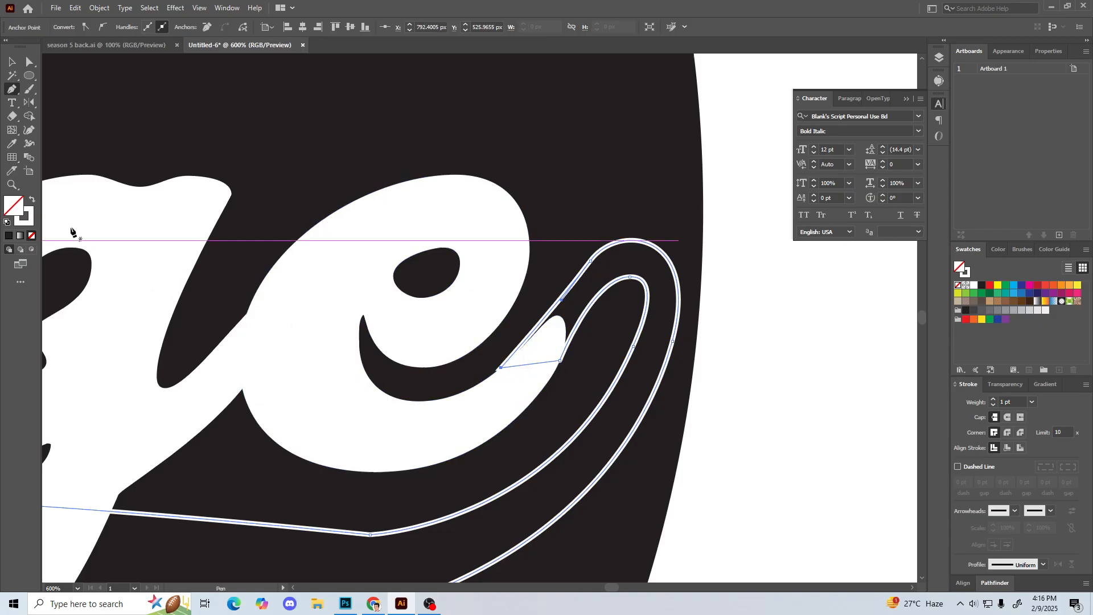
Step: Swap the closed swash's fill and stroke to make it solid white without an outline, and deselect it
{"action": "left_click", "coordinate": [33, 204]}
{"action": "key", "text": "ctrl+minus"}
{"action": "key", "text": "ctrl+shift+a"}
{"action": "key", "text": "v"}
Step: Examine the white swash where it joins the e and crosses the g's descender
{"action": "key", "text": "ctrl+minus"}
{"action": "key", "text": "ctrl+minus"}
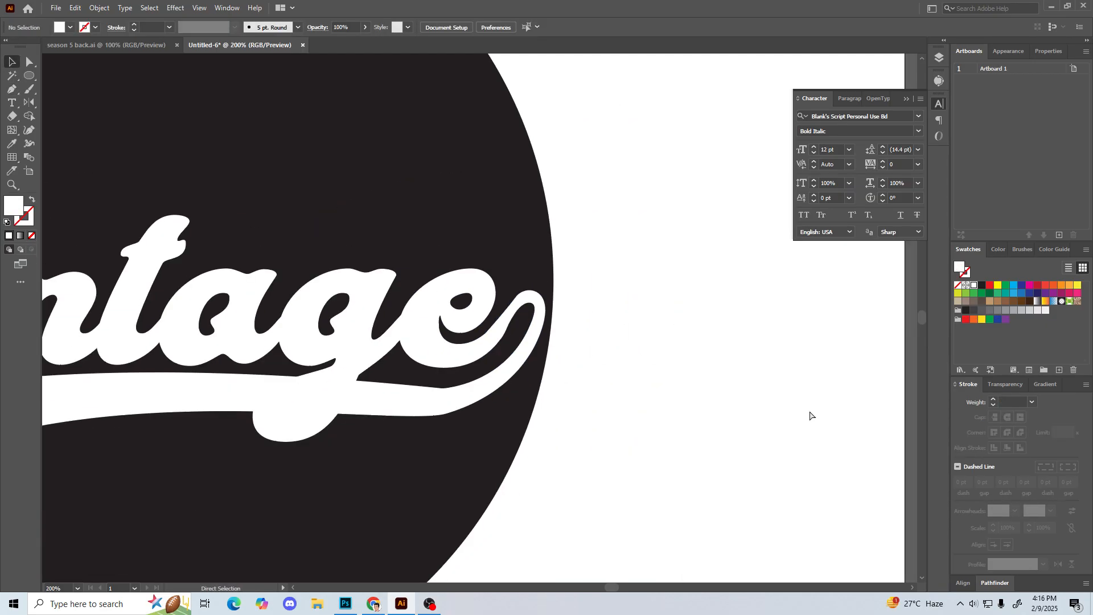
{"action": "key", "text": "ctrl+minus"}
{"action": "key", "text": "ctrl+minus"}
{"action": "key", "text": "ctrl+plus"}
{"action": "key", "text": "ctrl+plus"}
{"action": "key", "text": "ctrl+plus"}
{"action": "key", "text": "ctrl+plus"}
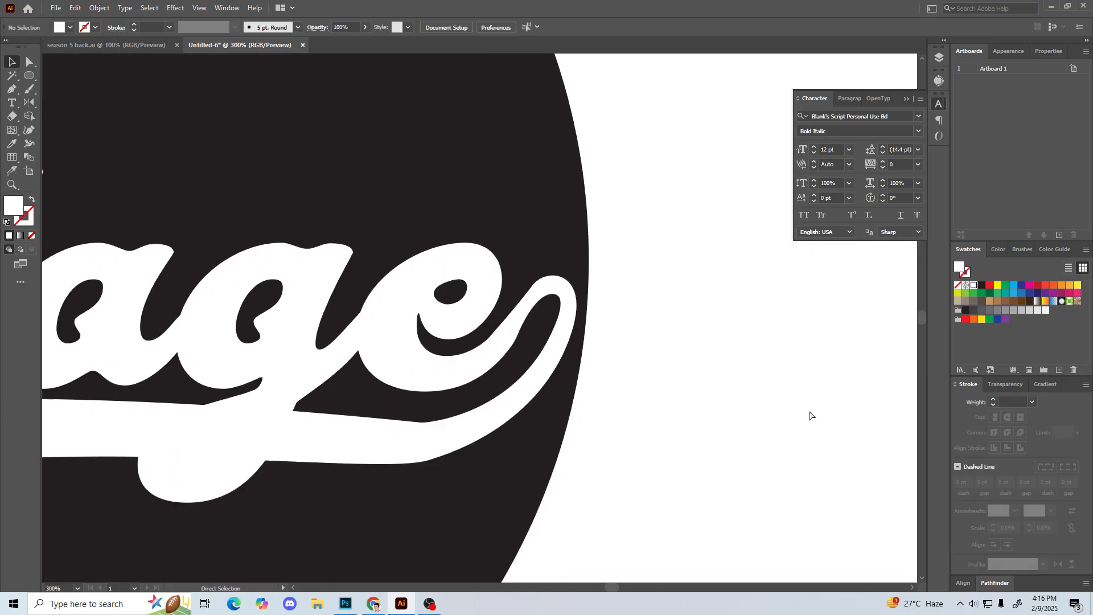
{"action": "left_click_drag", "start_coordinate": [512, 478], "coordinate": [828, 388]}
{"action": "left_click_drag", "start_coordinate": [736, 378], "coordinate": [655, 388]}
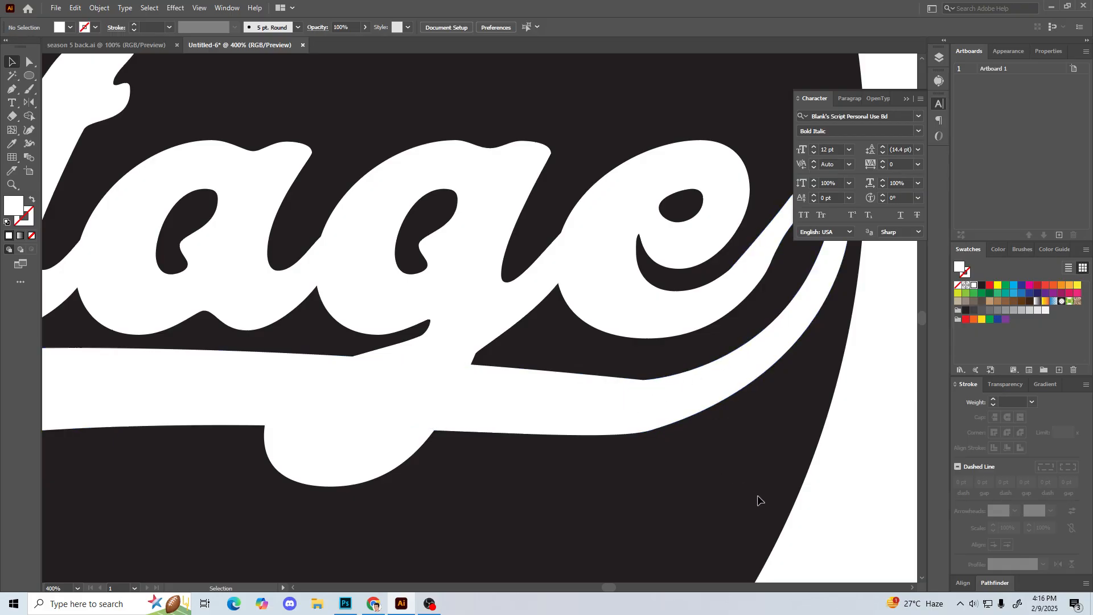
{"action": "left_click_drag", "start_coordinate": [751, 496], "coordinate": [671, 488]}
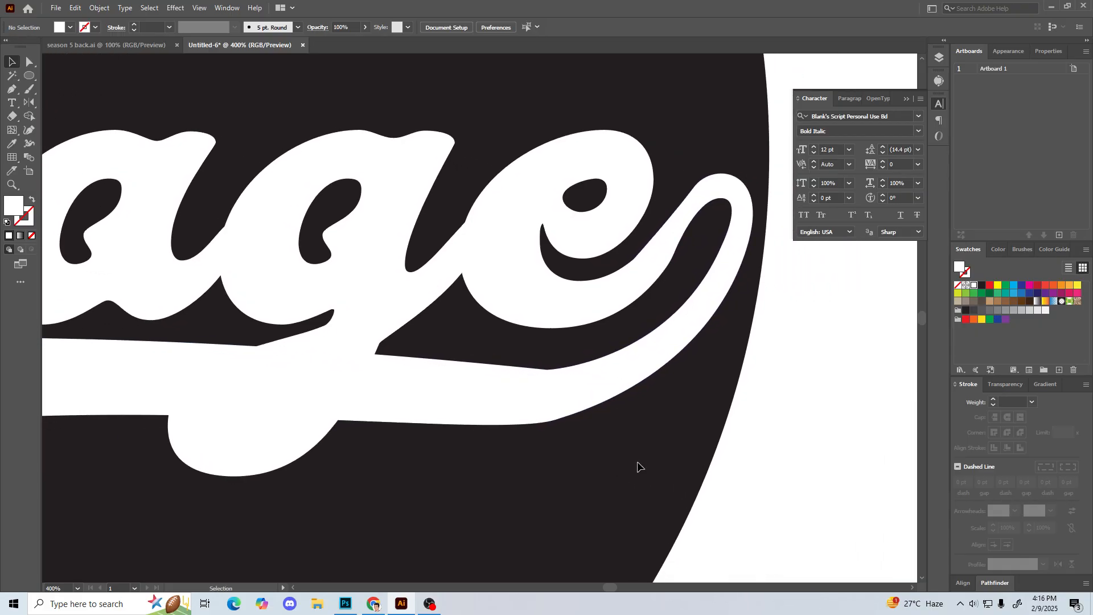
Step: Round off the sharp corner in the swash's upper edge below the e using its live corner, then deselect
{"action": "key", "text": "ctrl+minus"}
{"action": "key", "text": "ctrl+minus"}
{"action": "key", "text": "ctrl+minus"}
{"action": "key", "text": "ctrl+minus"}
{"action": "key", "text": "ctrl+minus"}
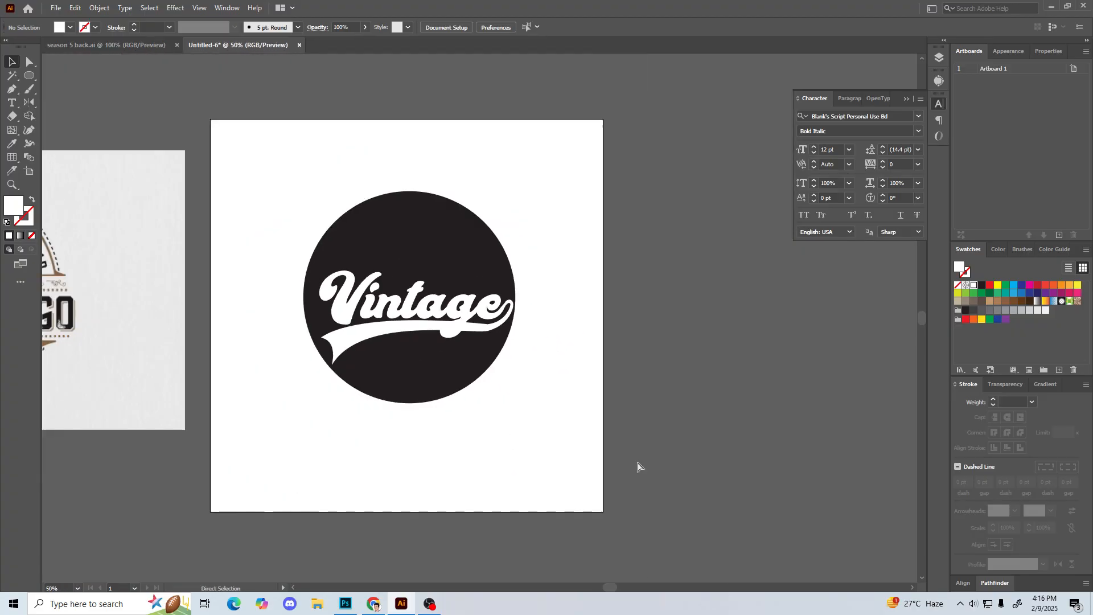
{"action": "key", "text": "ctrl+plus"}
{"action": "key", "text": "ctrl+plus"}
{"action": "key", "text": "ctrl+plus"}
{"action": "key", "text": "ctrl+plus"}
{"action": "key", "text": "ctrl+plus"}
{"action": "key", "text": "ctrl+plus"}
{"action": "key", "text": "ctrl+plus"}
{"action": "key", "text": "ctrl+plus"}
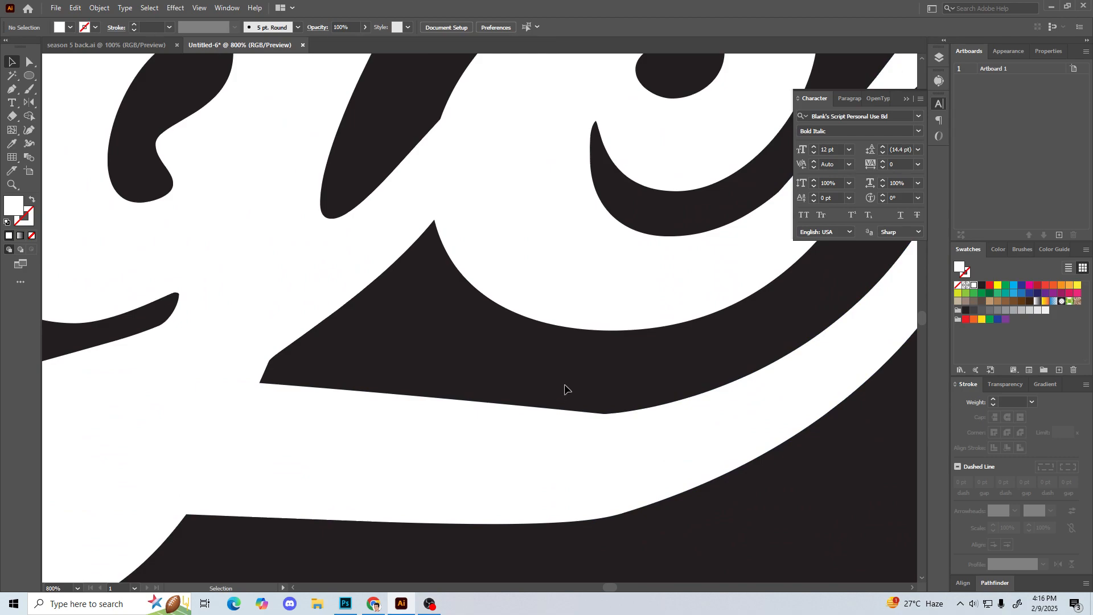
{"action": "key", "text": "a"}
{"action": "left_click_drag", "start_coordinate": [586, 387], "coordinate": [655, 467]}
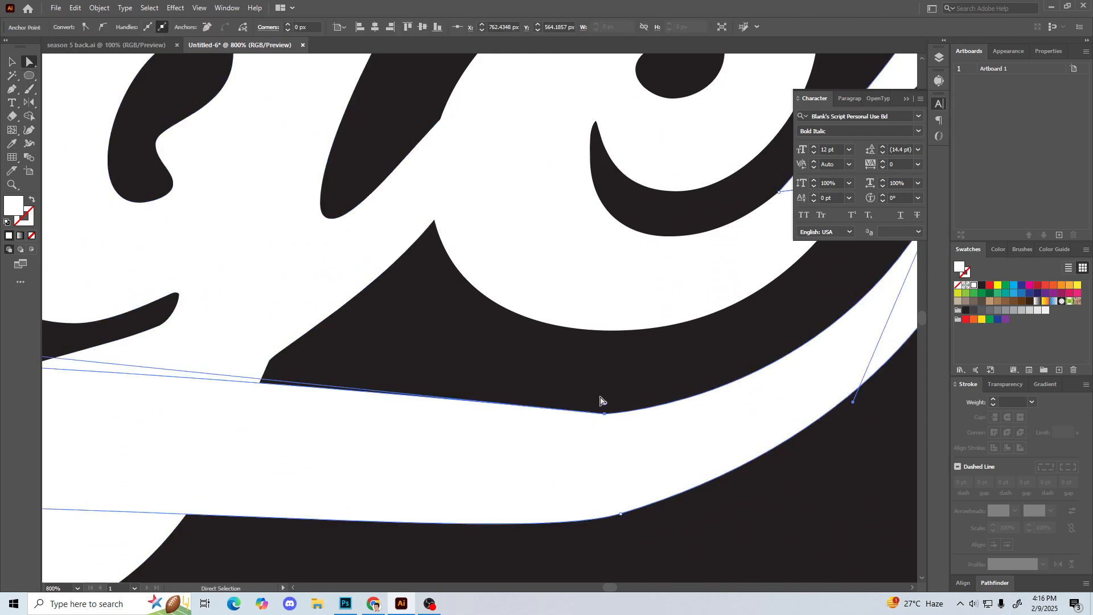
{"action": "left_click_drag", "start_coordinate": [606, 405], "coordinate": [621, 89]}
{"action": "key", "text": "ctrl+minus"}
{"action": "key", "text": "ctrl+minus"}
{"action": "key", "text": "ctrl+minus"}
{"action": "key", "text": "ctrl+minus"}
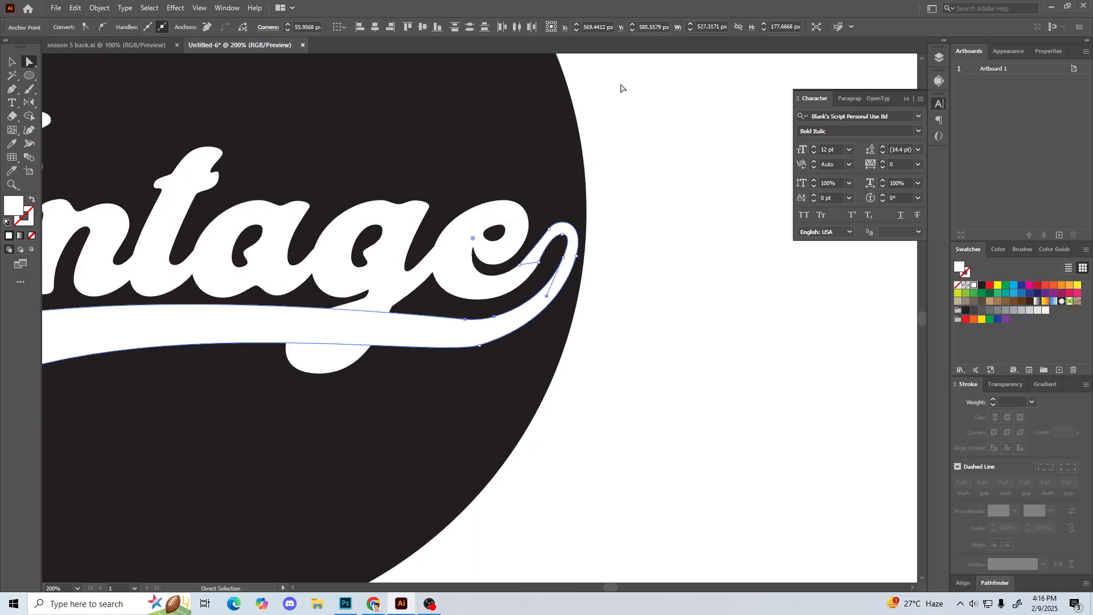
{"action": "left_click_drag", "start_coordinate": [472, 237], "coordinate": [483, 112]}
{"action": "left_click", "coordinate": [432, 136]}
Step: Examine the rounded swash in the whole logo and up close where its loop joins the e
{"action": "key", "text": "space"}
{"action": "left_click_drag", "start_coordinate": [401, 441], "coordinate": [496, 448]}
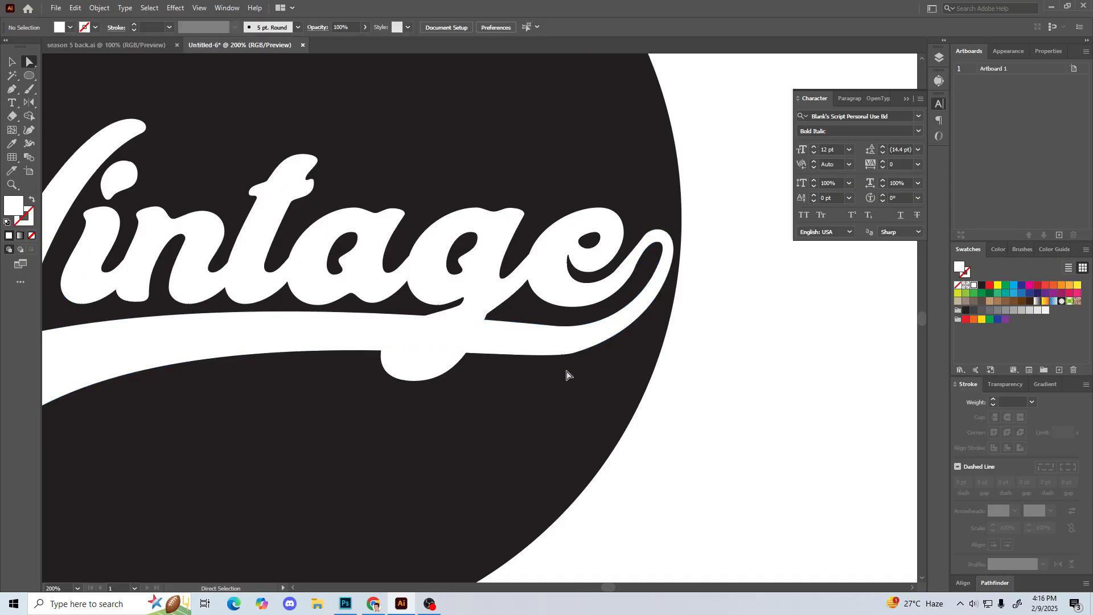
{"action": "key", "text": "ctrl+minus"}
{"action": "key", "text": "ctrl+minus"}
{"action": "key", "text": "ctrl+minus"}
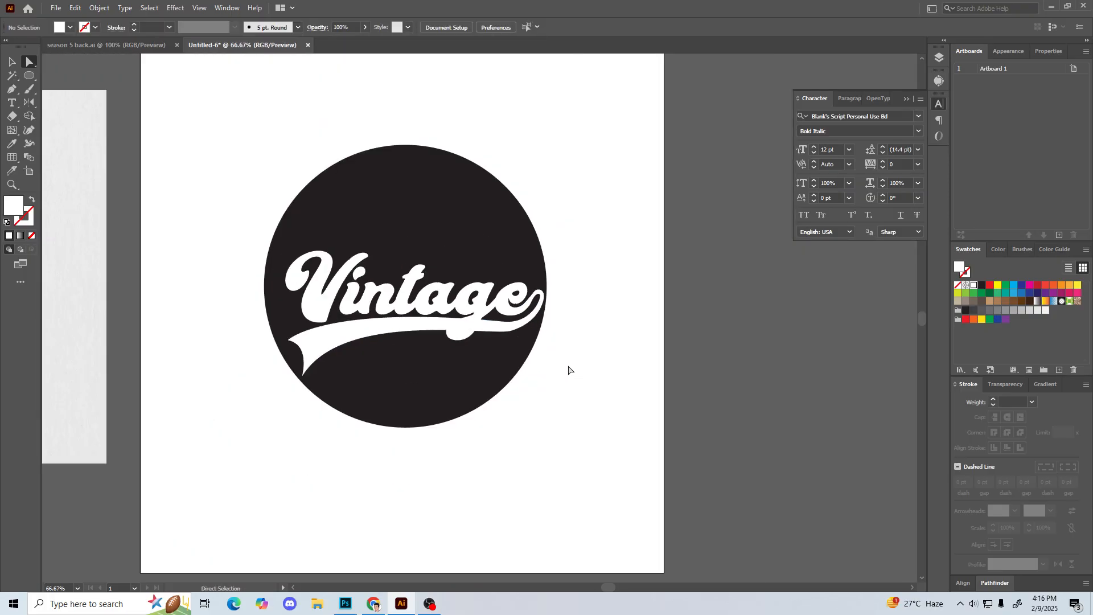
{"action": "left_click_drag", "start_coordinate": [532, 382], "coordinate": [569, 403]}
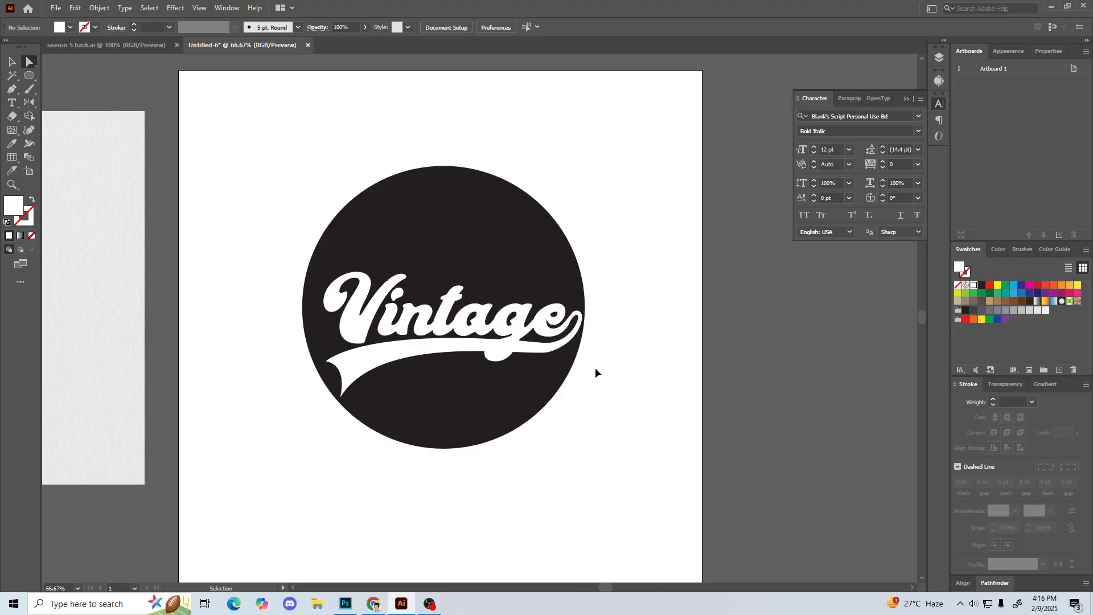
{"action": "key", "text": "ctrl+plus"}
{"action": "key", "text": "ctrl+plus"}
{"action": "key", "text": "ctrl+plus"}
{"action": "key", "text": "ctrl+plus"}
{"action": "key", "text": "ctrl+plus"}
{"action": "left_click_drag", "start_coordinate": [596, 371], "coordinate": [143, 376]}
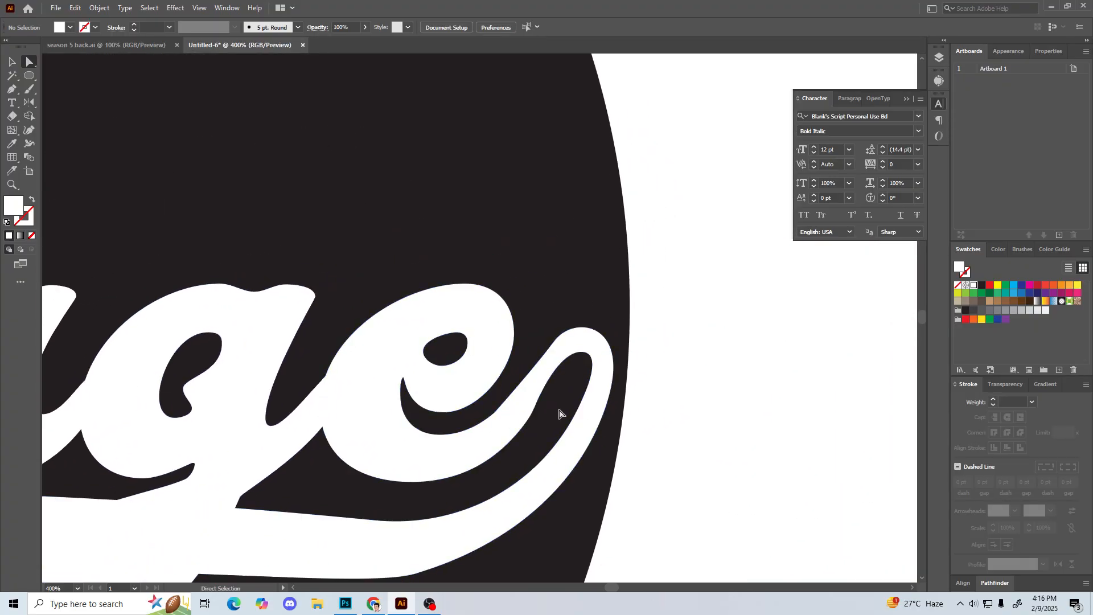
{"action": "key", "text": "ctrl+plus"}
{"action": "key", "text": "ctrl+plus"}
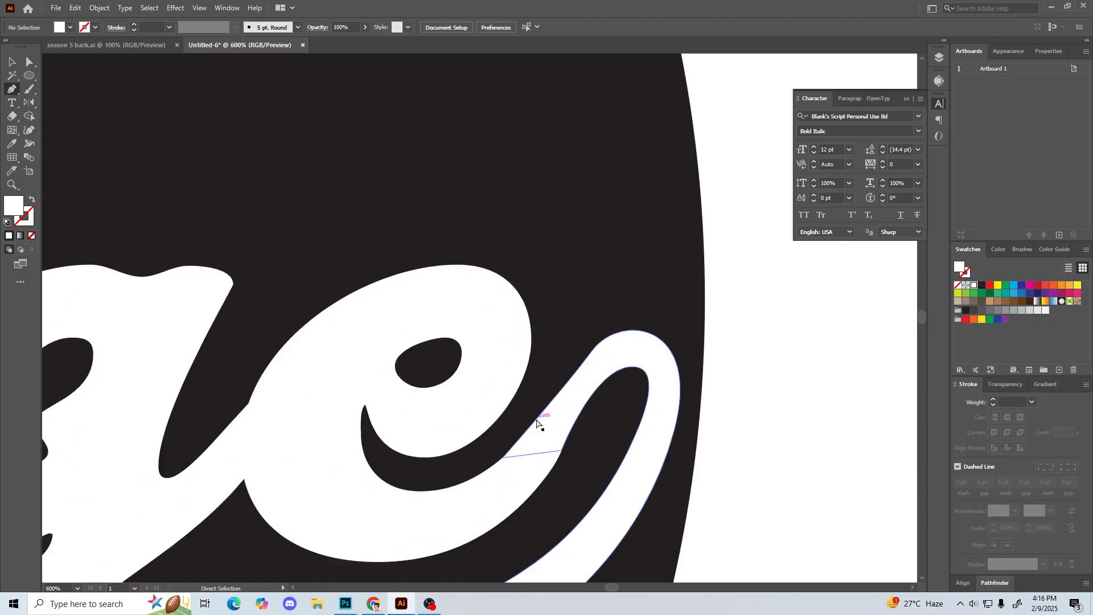
Step: Draw a closed white Pen patch smoothing the loop's outer edge where it leaves the e's end stroke
{"action": "left_click_drag", "start_coordinate": [580, 408], "coordinate": [537, 347]}
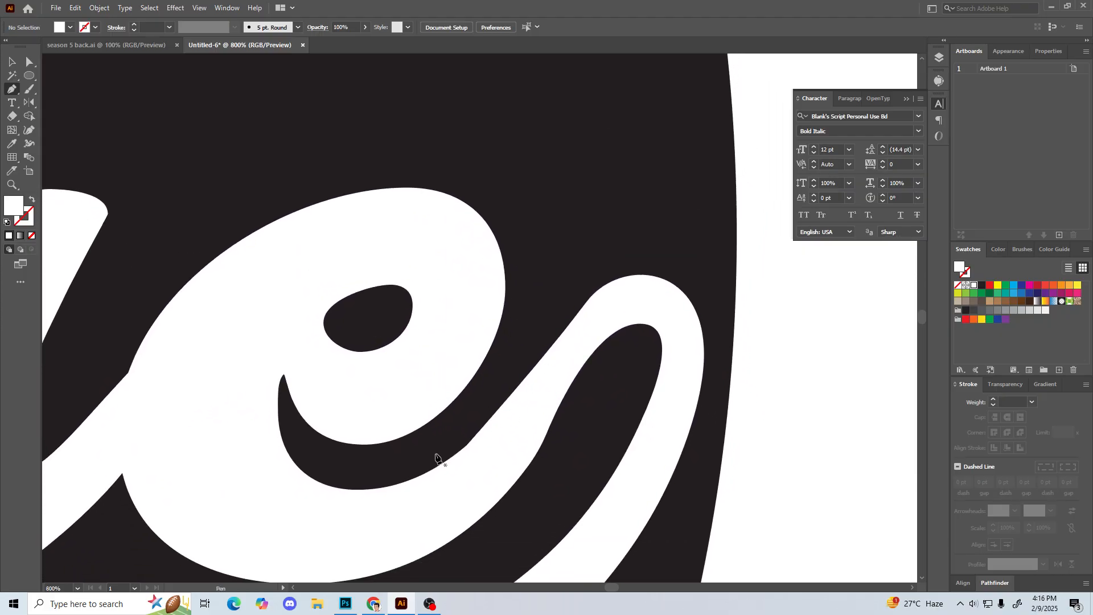
{"action": "left_click", "coordinate": [594, 296]}
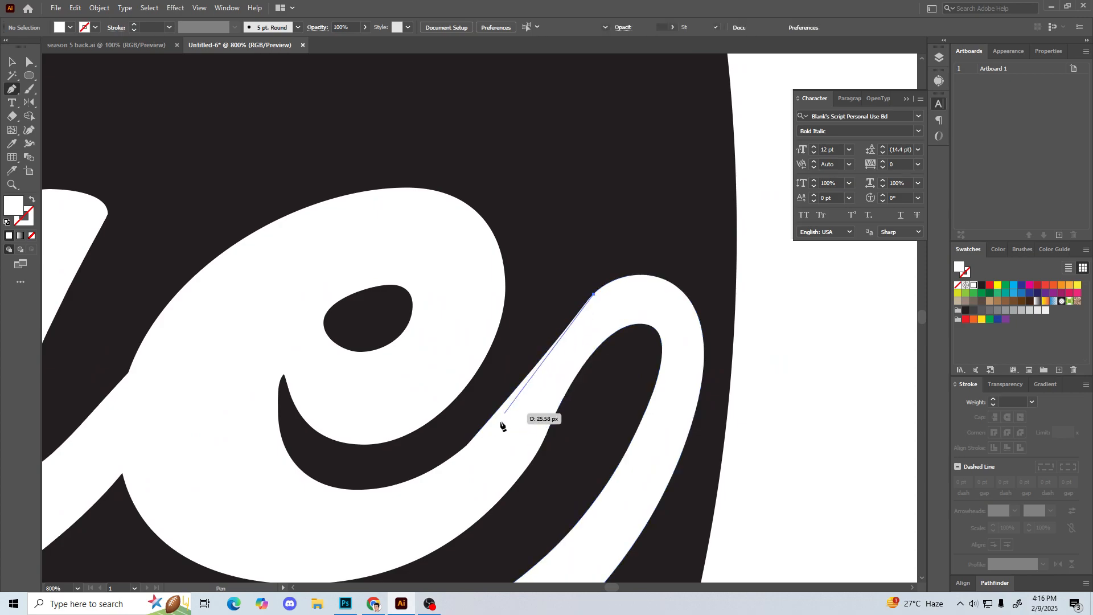
{"action": "left_click_drag", "start_coordinate": [427, 472], "coordinate": [375, 497]}
{"action": "left_click_drag", "start_coordinate": [461, 512], "coordinate": [472, 505]}
{"action": "left_click_drag", "start_coordinate": [520, 452], "coordinate": [521, 450]}
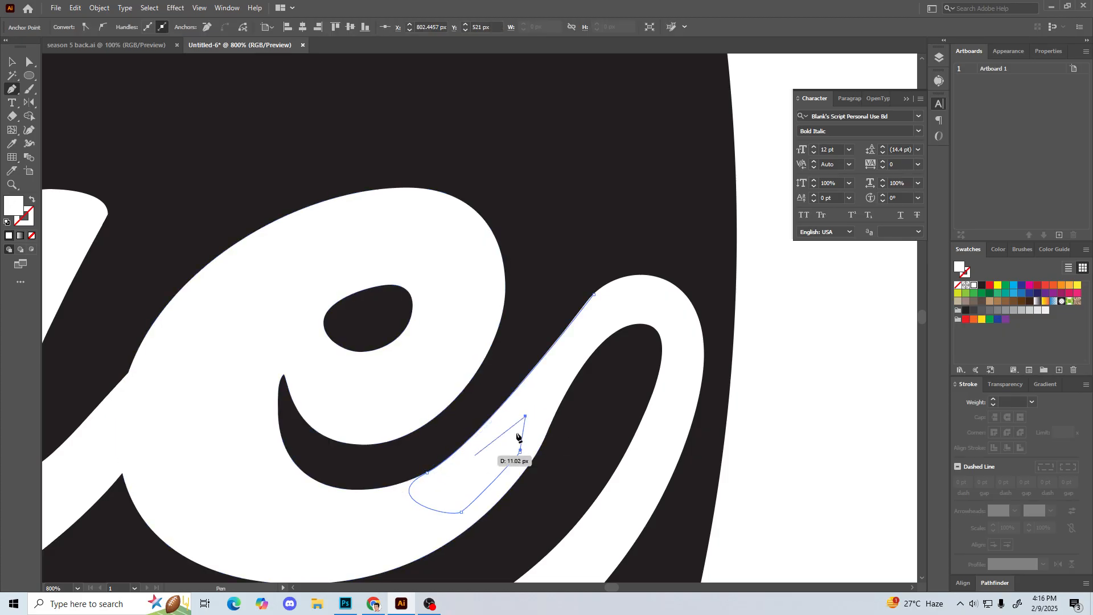
{"action": "left_click", "coordinate": [595, 295]}
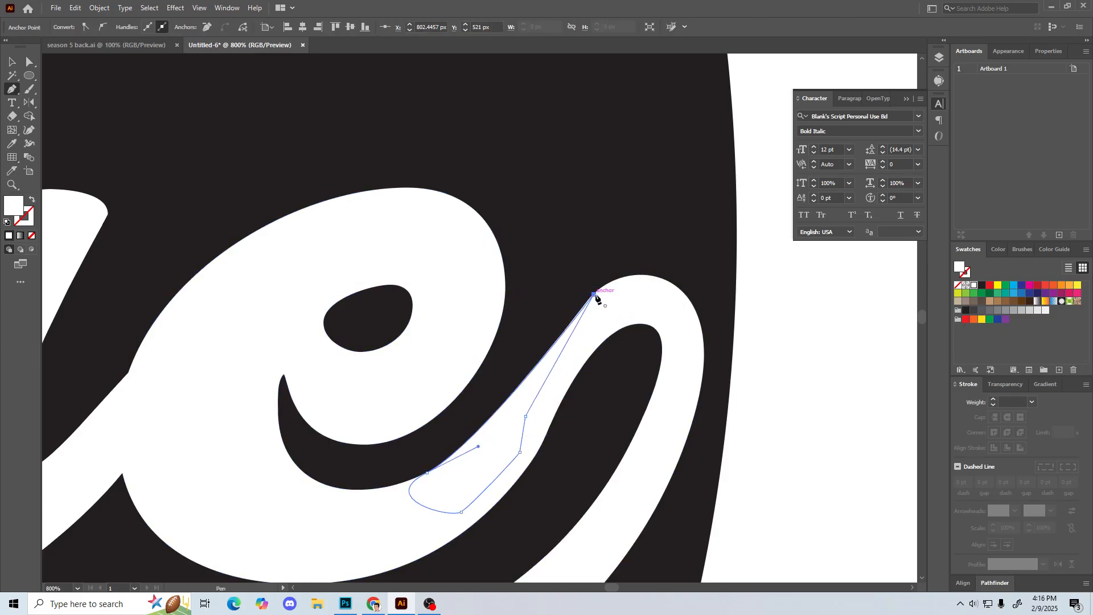
{"action": "key", "text": "v"}
{"action": "left_click", "coordinate": [590, 224]}
Step: Draw a closed white patch along the loop's inner edge, from the e's end stroke up towards the loop's crest
{"action": "left_click_drag", "start_coordinate": [590, 224], "coordinate": [595, 194]}
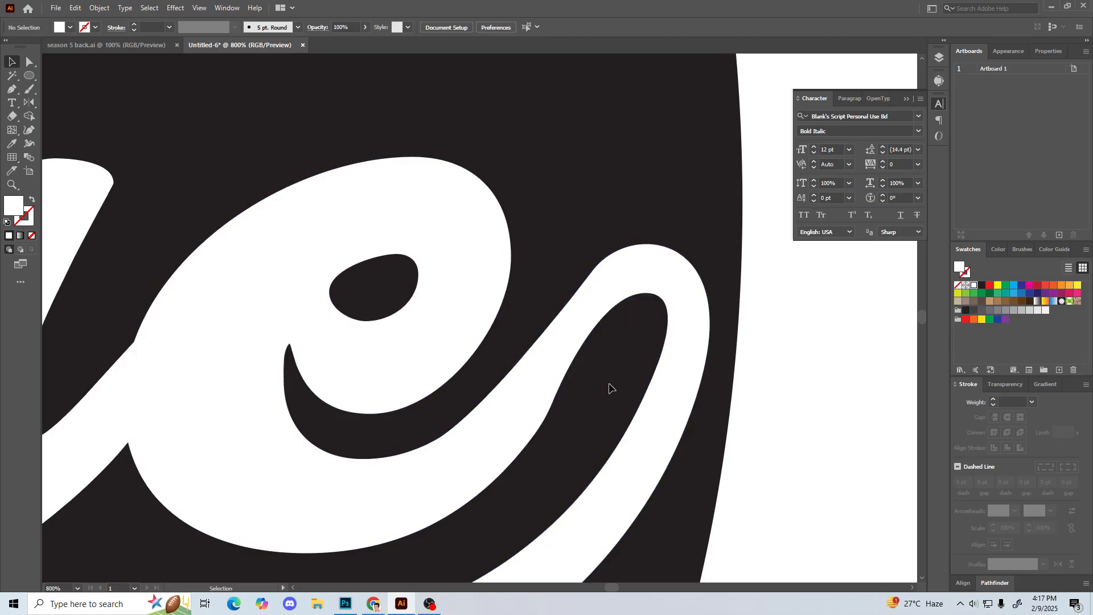
{"action": "left_click", "coordinate": [542, 422]}
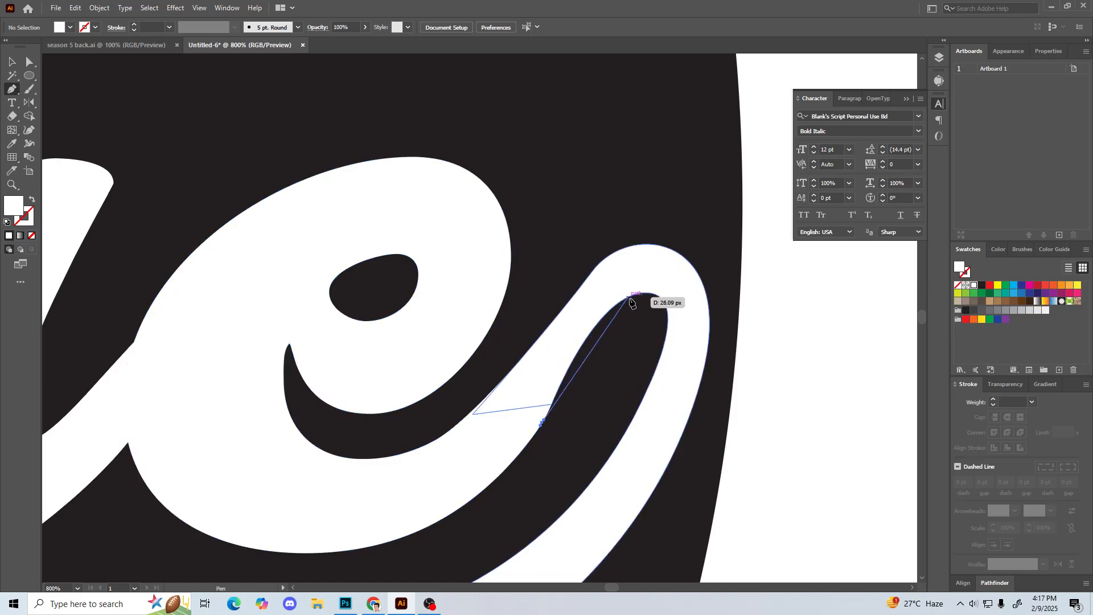
{"action": "left_click_drag", "start_coordinate": [625, 299], "coordinate": [674, 250]}
{"action": "left_click", "coordinate": [633, 274]}
{"action": "left_click_drag", "start_coordinate": [588, 298], "coordinate": [580, 308]}
{"action": "left_click_drag", "start_coordinate": [555, 350], "coordinate": [515, 395]}
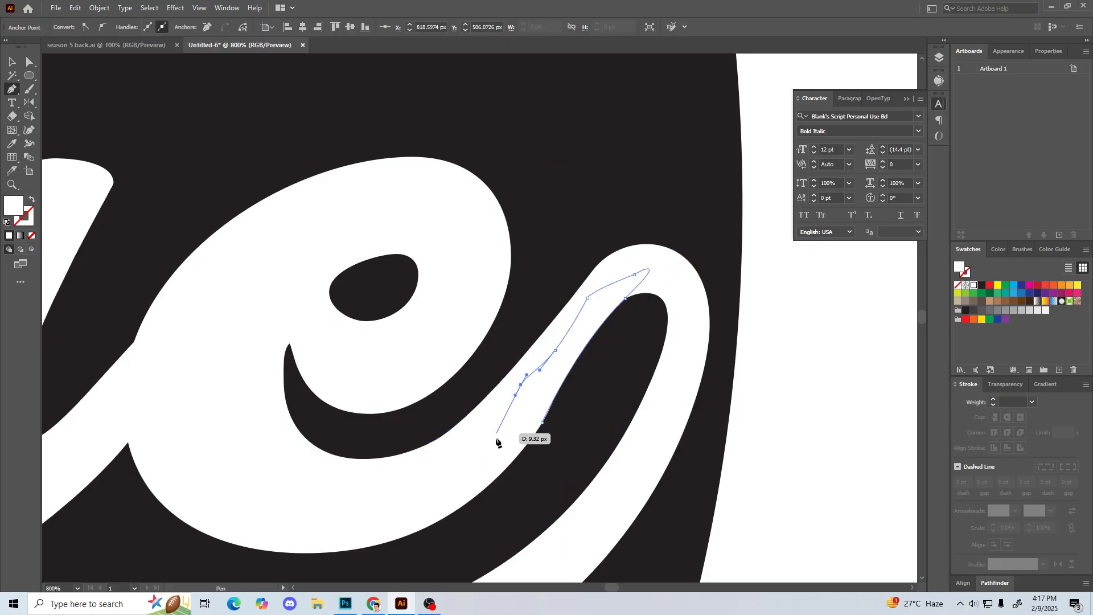
{"action": "left_click", "coordinate": [542, 423]}
{"action": "key", "text": "v"}
{"action": "left_click", "coordinate": [574, 462]}
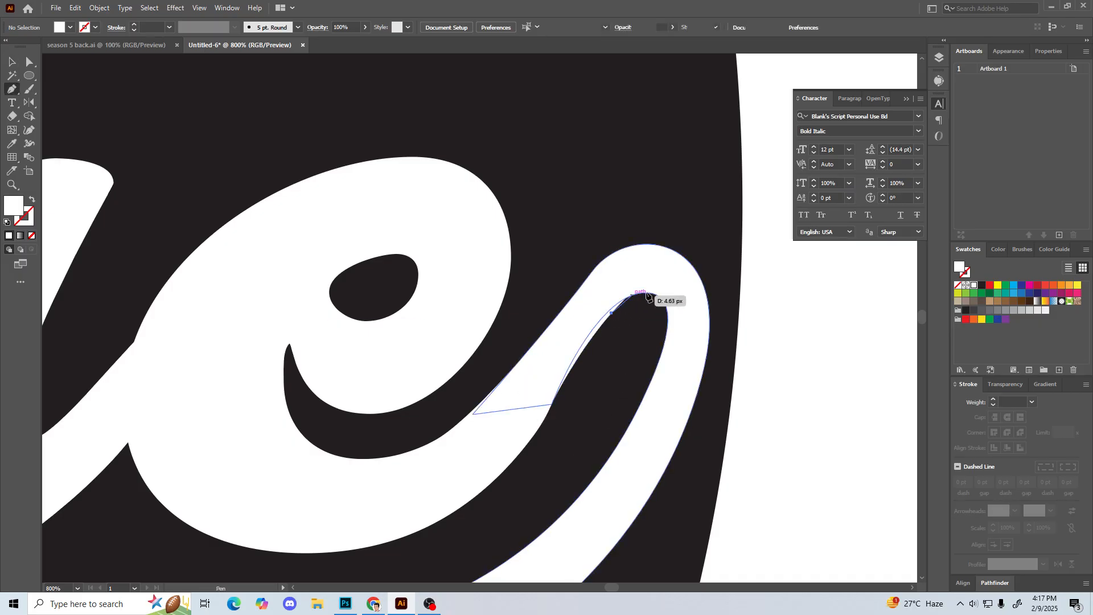
Step: Draw a small closed white patch inside the loop's crest to smooth the top of its inner curve
{"action": "left_click", "coordinate": [612, 312]}
{"action": "left_click_drag", "start_coordinate": [658, 296], "coordinate": [686, 306]}
{"action": "left_click", "coordinate": [681, 274]}
{"action": "left_click_drag", "start_coordinate": [643, 254], "coordinate": [635, 258]}
{"action": "left_click", "coordinate": [612, 277]}
{"action": "left_click", "coordinate": [589, 314]}
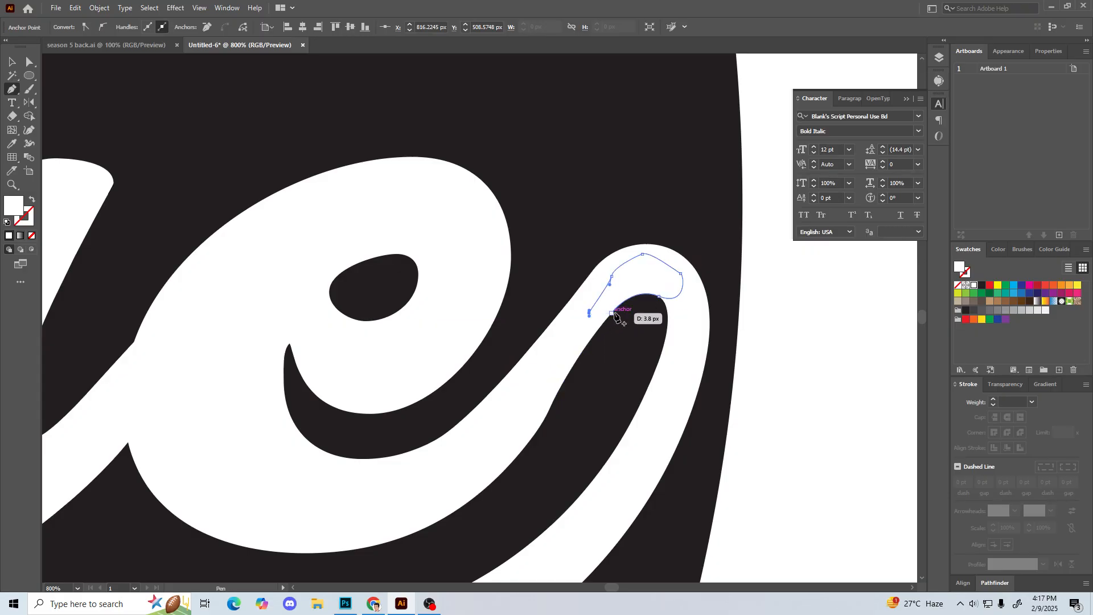
{"action": "left_click_drag", "start_coordinate": [607, 335], "coordinate": [611, 315]}
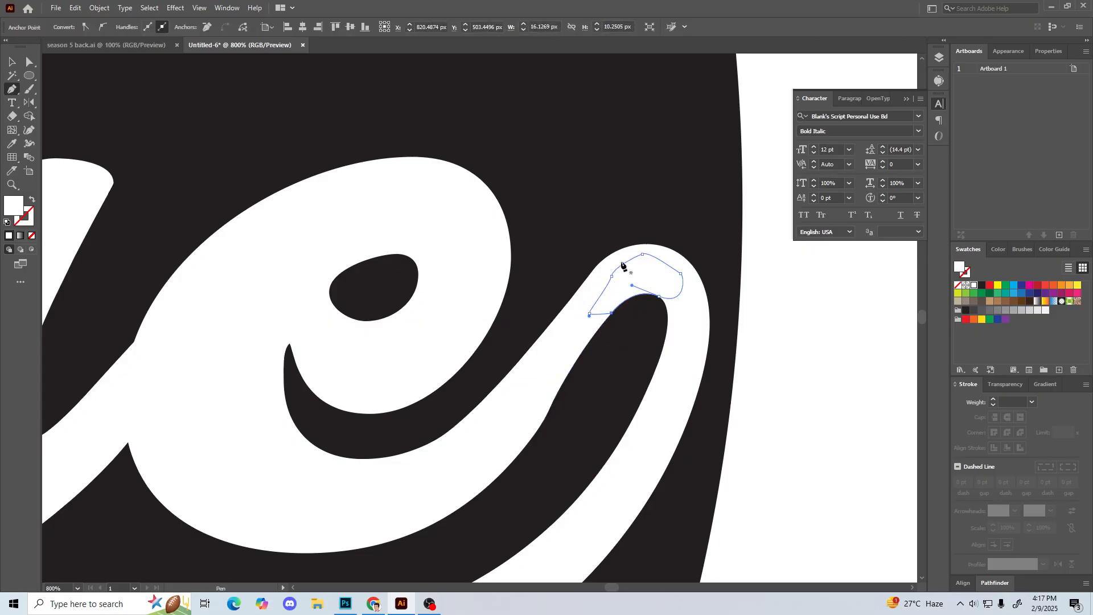
{"action": "key", "text": "v"}
{"action": "left_click", "coordinate": [569, 165]}
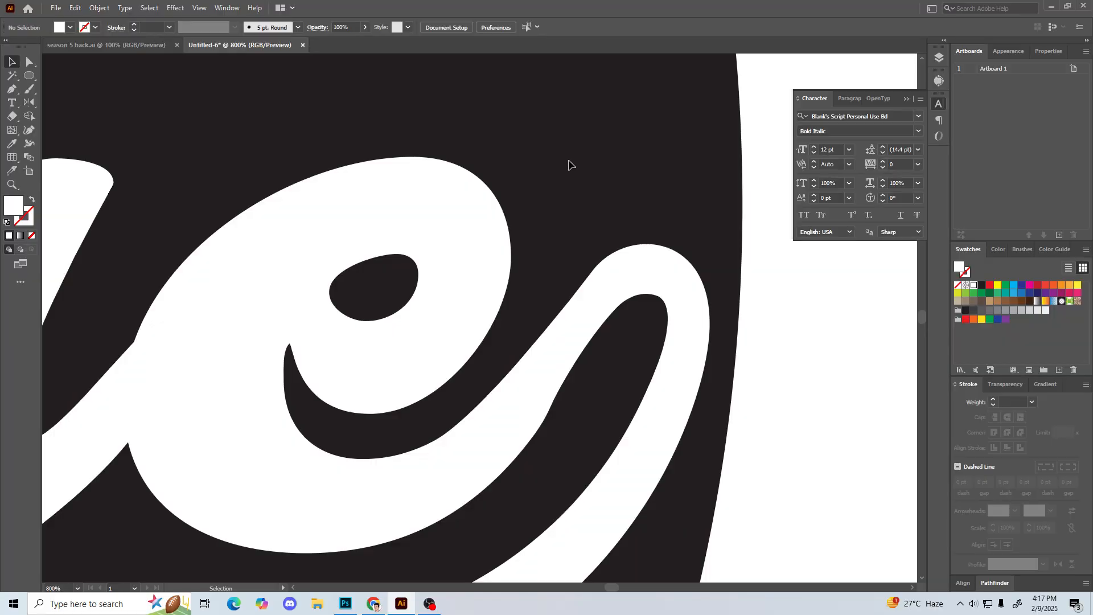
Step: Examine the smoothed swash loop beside the e and its balance in the whole logo
{"action": "key", "text": "p"}
{"action": "key", "text": "ctrl+minus"}
{"action": "key", "text": "ctrl+minus"}
{"action": "key", "text": "ctrl+minus"}
{"action": "key", "text": "ctrl+minus"}
{"action": "key", "text": "ctrl+minus"}
{"action": "key", "text": "ctrl+minus"}
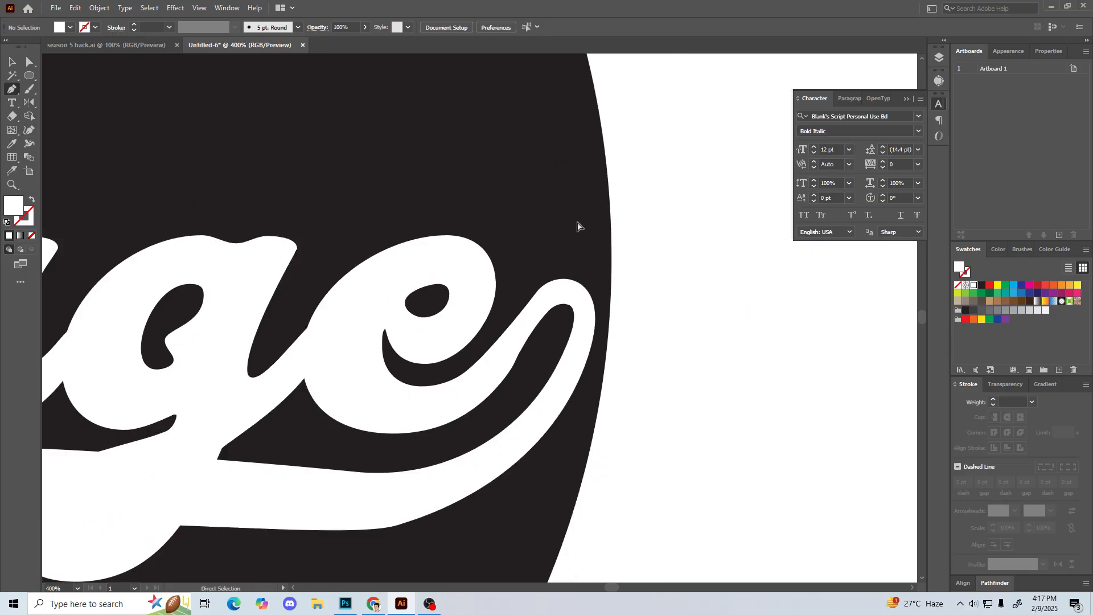
{"action": "scroll", "coordinate": [366, 202], "scroll_direction": "left", "scroll_amount": 6}
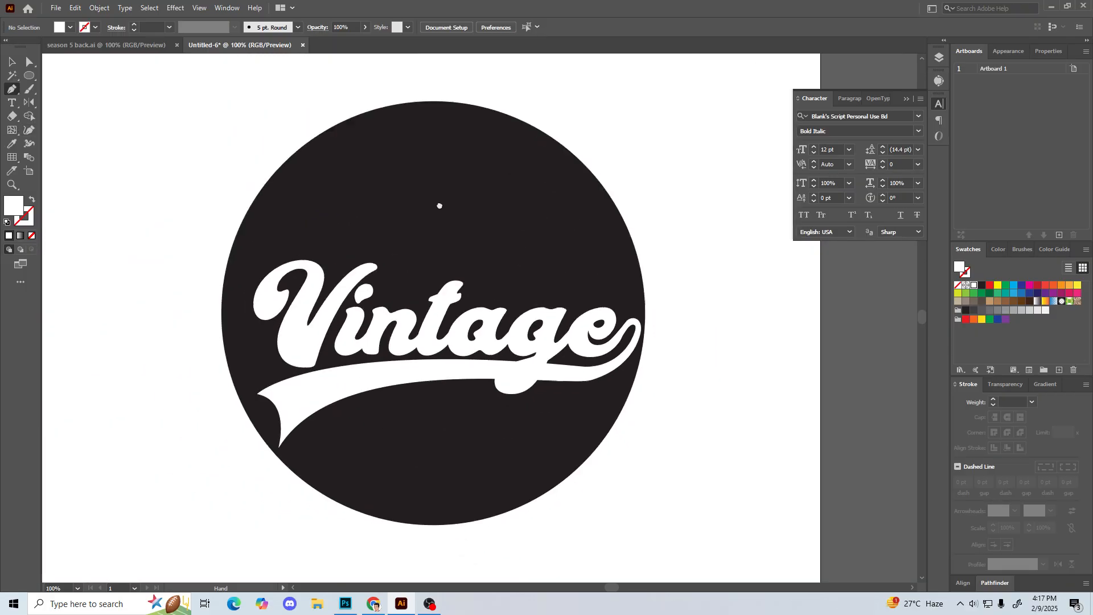
{"action": "key", "text": "ctrl+minus"}
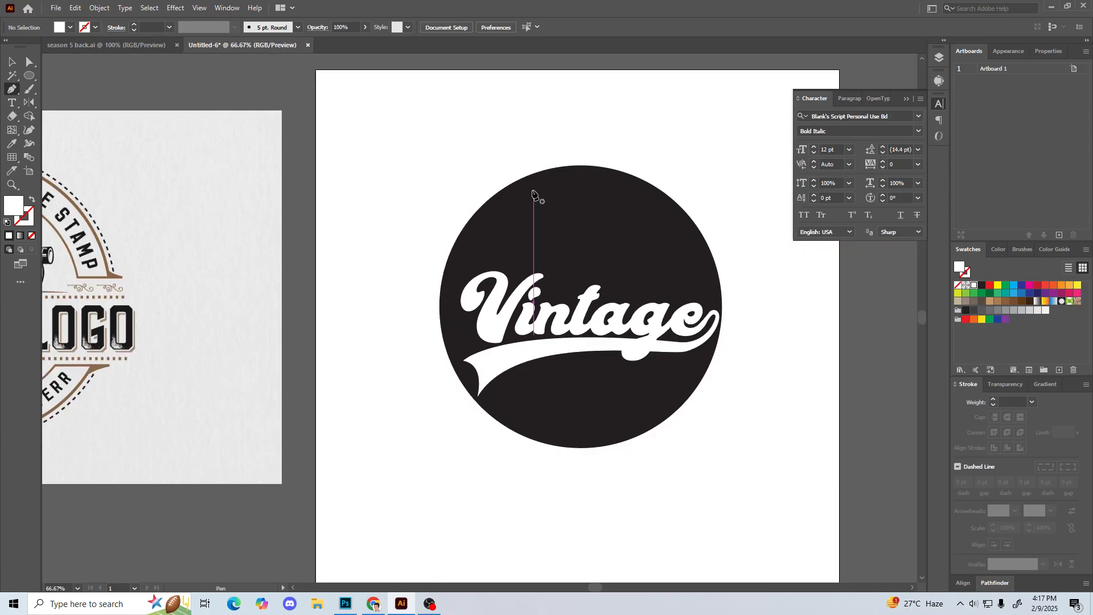
{"action": "key", "text": "v"}
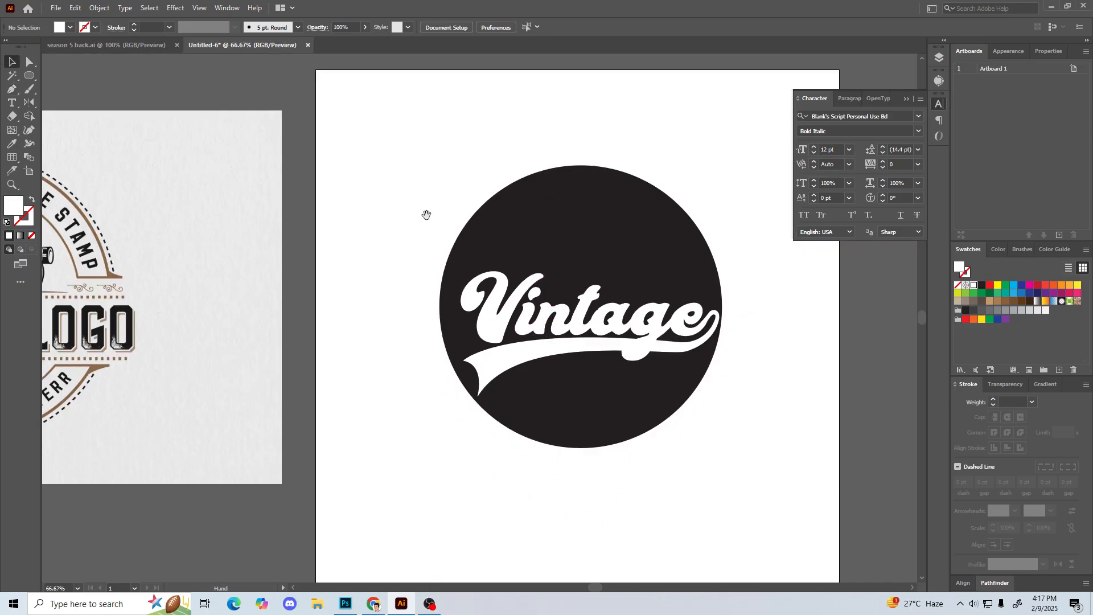
{"action": "left_click_drag", "start_coordinate": [426, 216], "coordinate": [410, 224]}
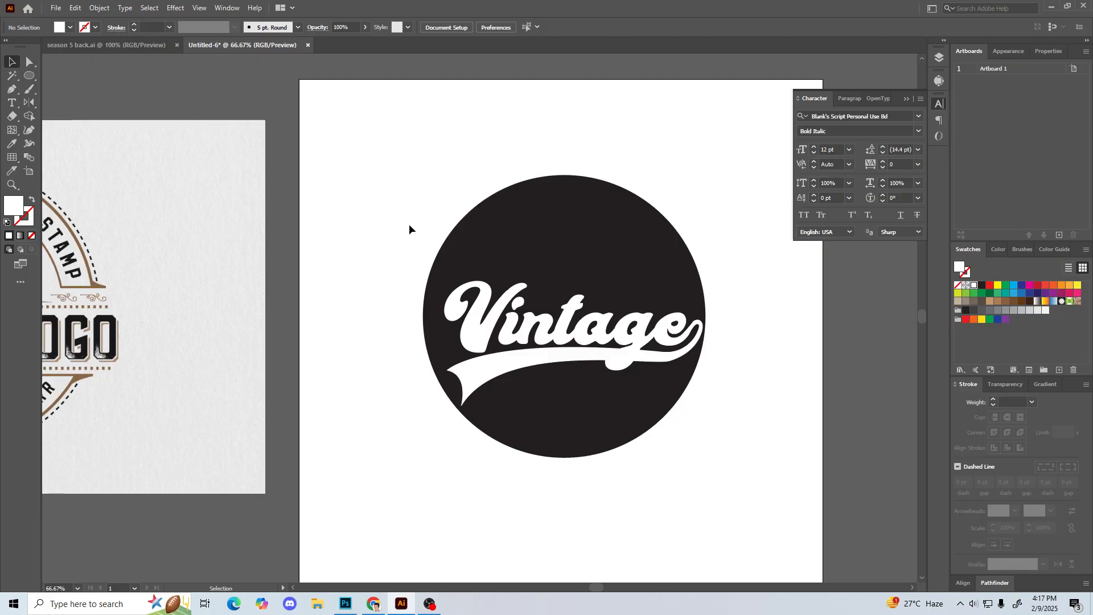
Step: Unite the Vintage lettering, the swash and the white patches into one shape with Pathfinder, and deselect it
{"action": "left_click", "coordinate": [540, 365]}
{"action": "left_click", "coordinate": [464, 263]}
{"action": "left_click_drag", "start_coordinate": [439, 242], "coordinate": [820, 506]}
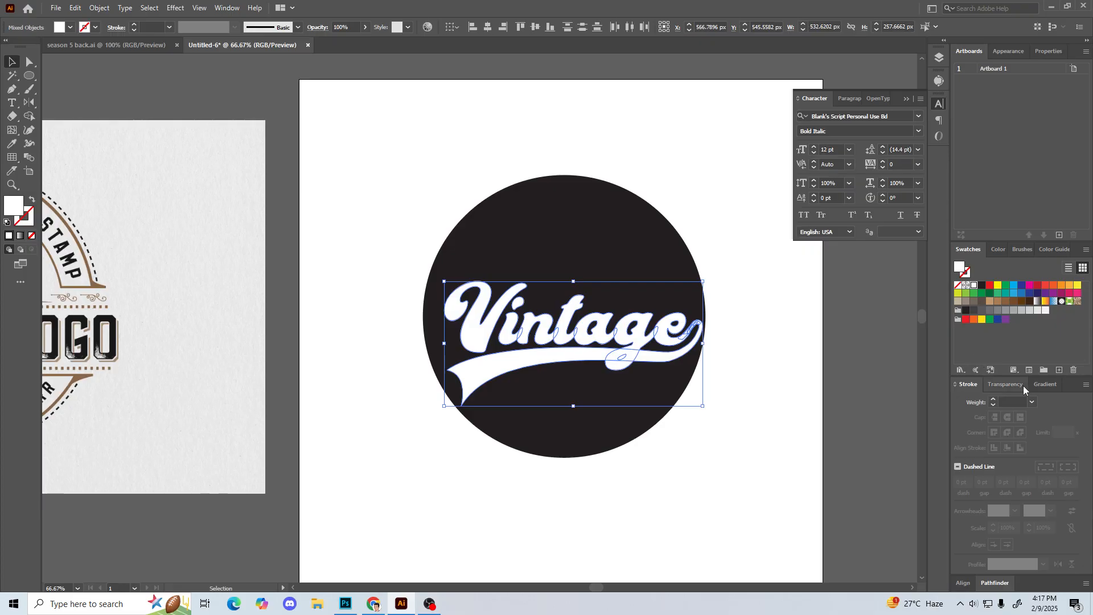
{"action": "left_click", "coordinate": [998, 584]}
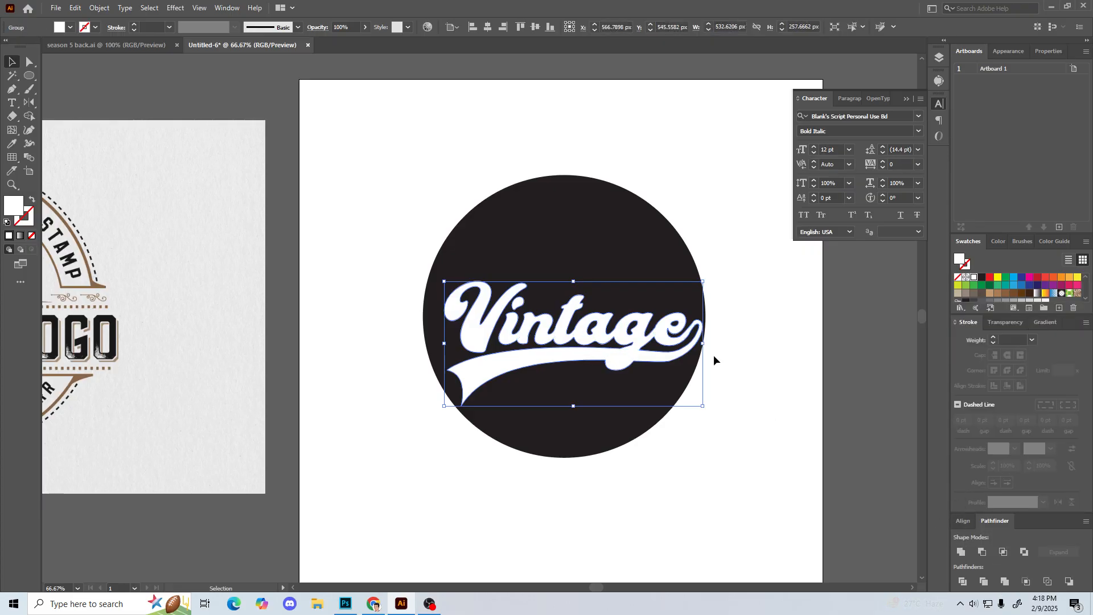
{"action": "left_click", "coordinate": [746, 358]}
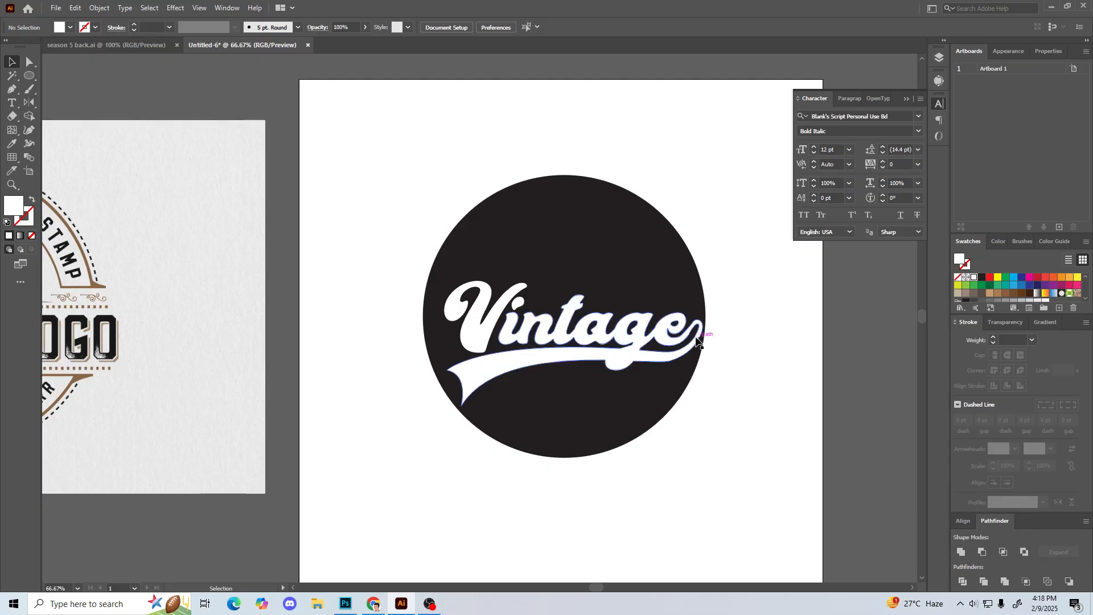
Step: Paste a copy of the dark circle directly in front of the original and fill the copy with purple
{"action": "left_click_drag", "start_coordinate": [617, 274], "coordinate": [633, 266]}
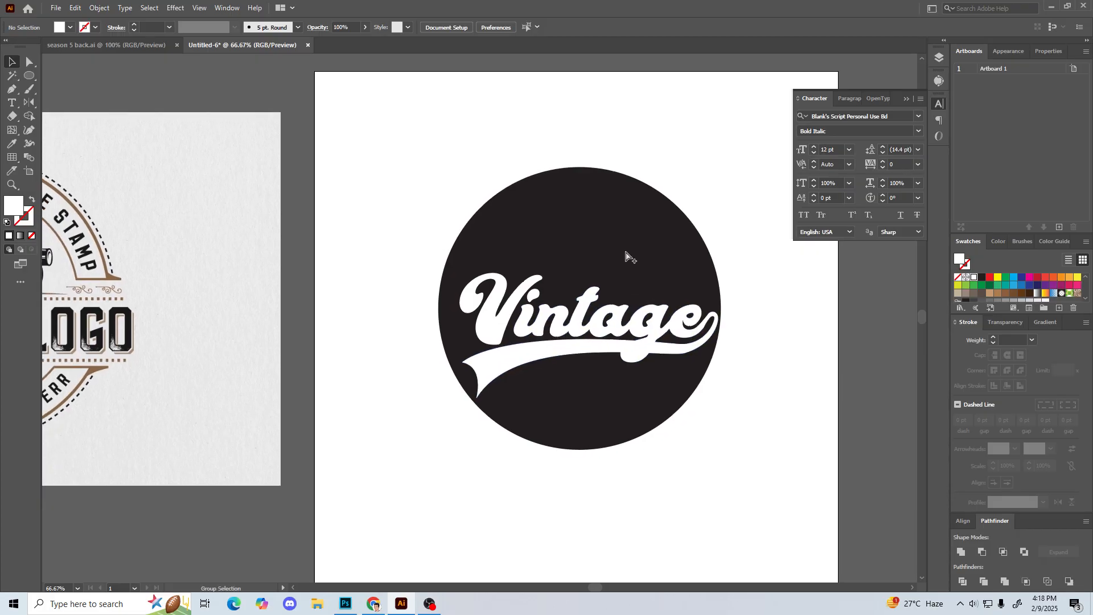
{"action": "left_click", "coordinate": [626, 255]}
{"action": "key", "text": "a"}
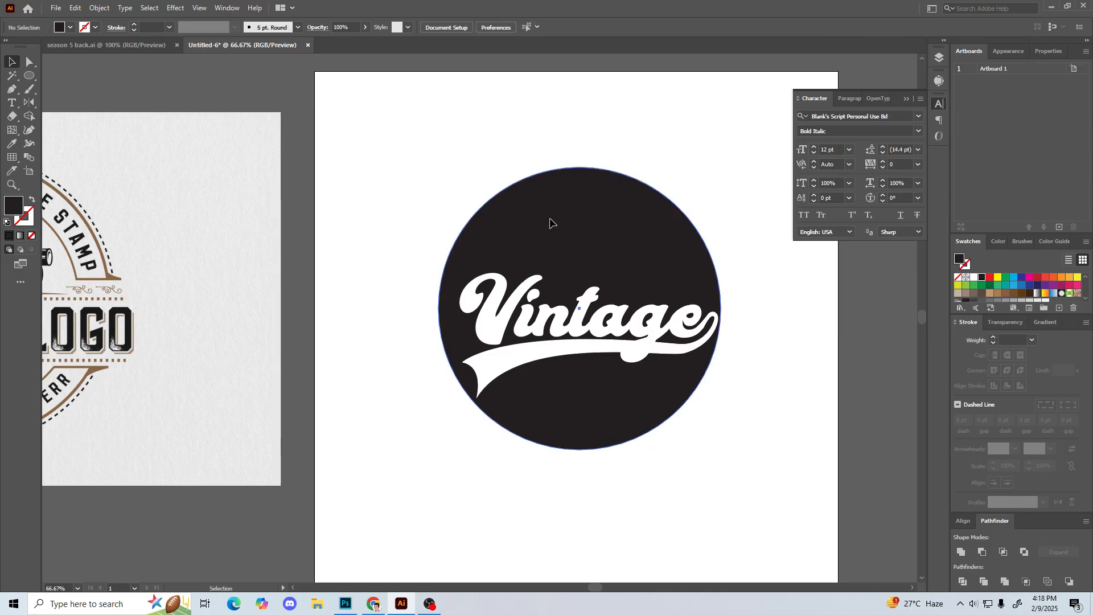
{"action": "key", "text": "v"}
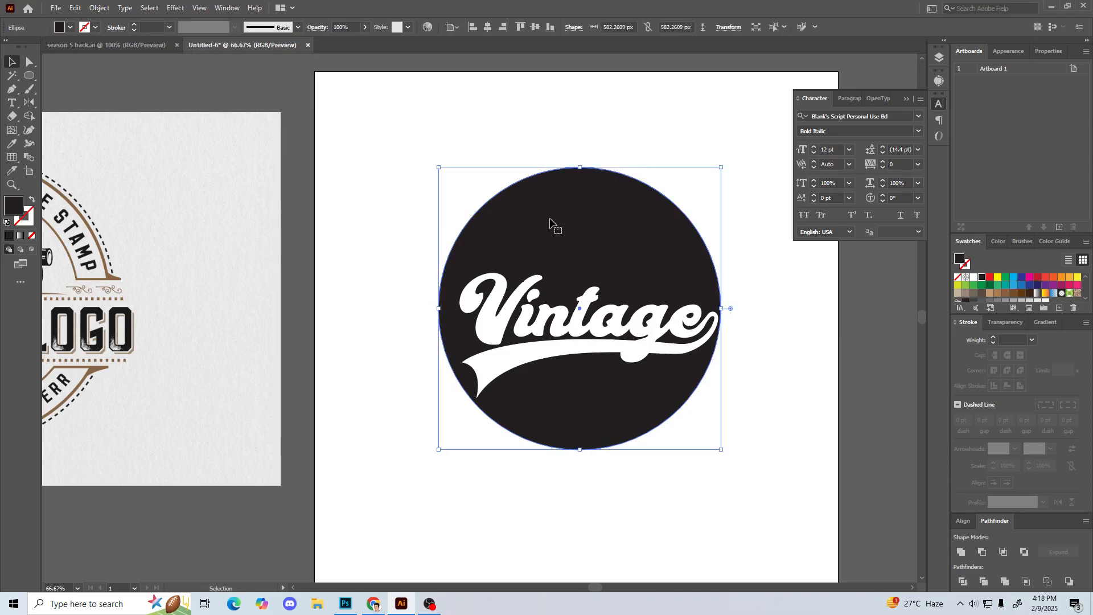
{"action": "key", "text": "ctrl+f"}
{"action": "left_click", "coordinate": [1047, 289]}
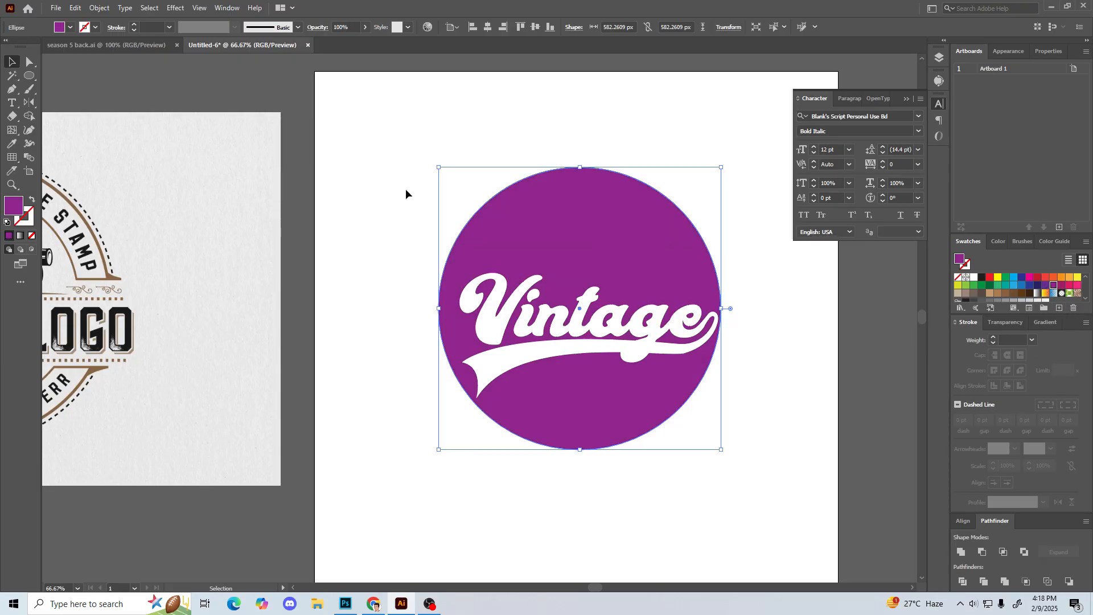
Step: Shrink the purple circle about its centre to about 559 px and turn its fill into a 3 pt outline
{"action": "left_click_drag", "start_coordinate": [439, 169], "coordinate": [445, 171]}
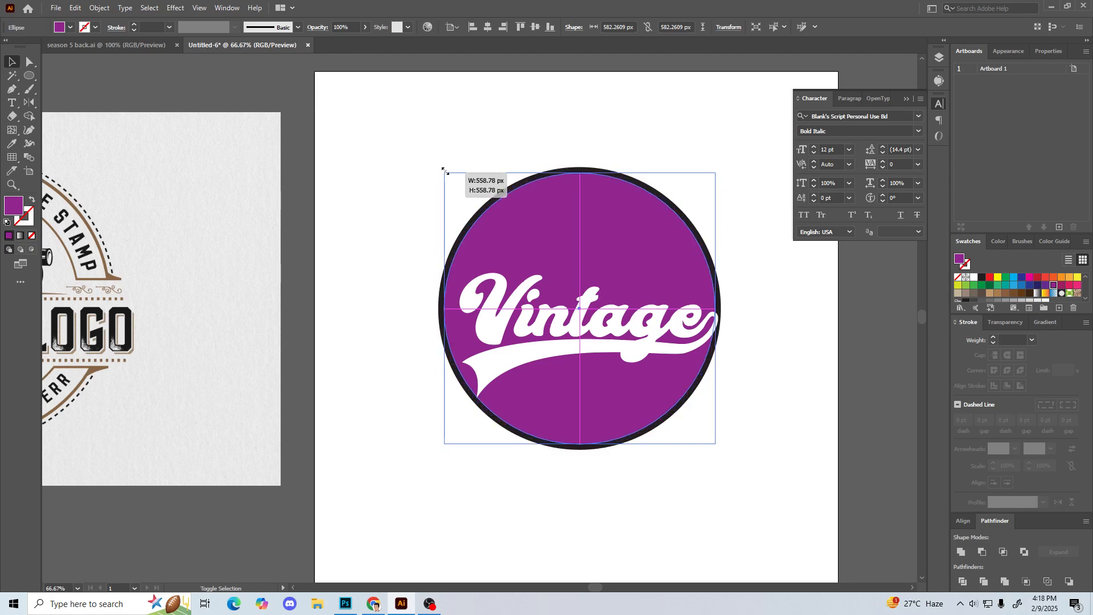
{"action": "left_click", "coordinate": [31, 199]}
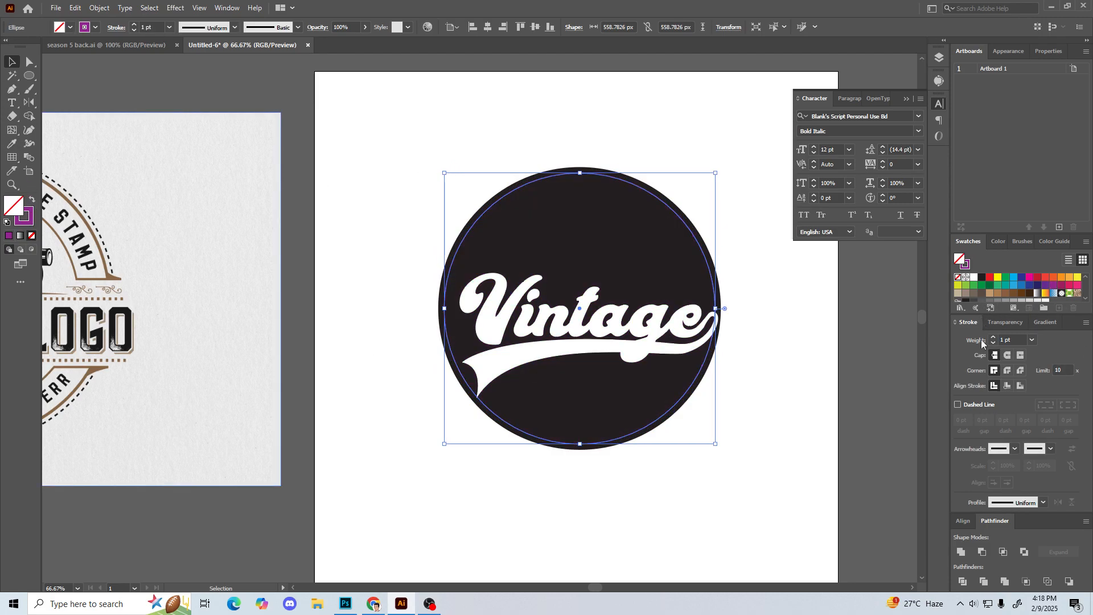
{"action": "left_click", "coordinate": [386, 184]}
{"action": "left_click", "coordinate": [565, 173]}
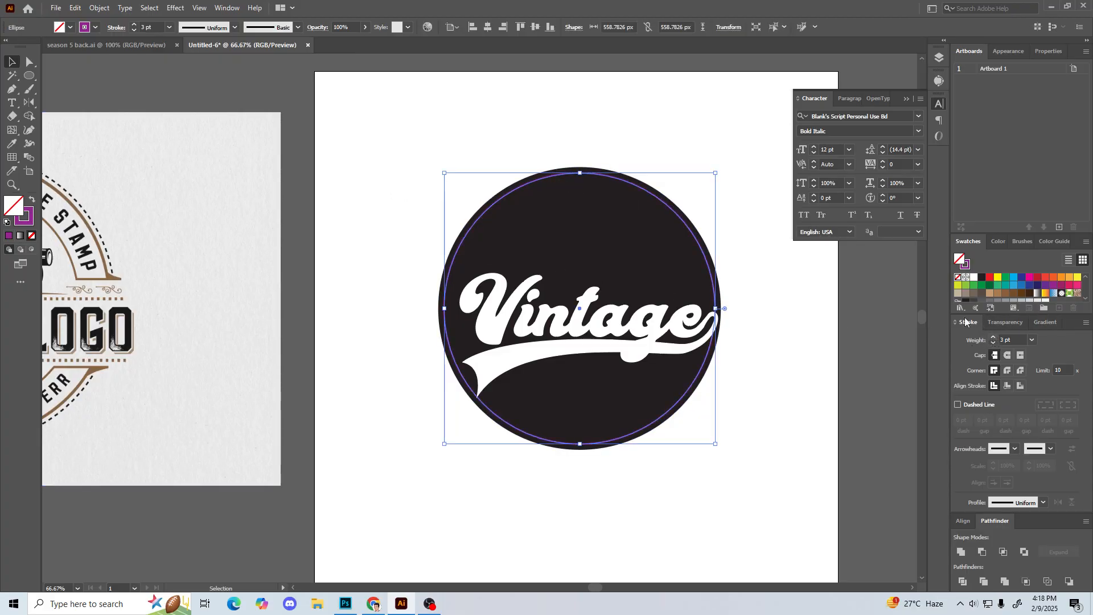
Step: Recolour the 3 pt inner ring outline white (RGB 255, 255, 255) and deselect it
{"action": "left_click", "coordinate": [609, 114]}
{"action": "left_click", "coordinate": [580, 175]}
{"action": "double_click", "coordinate": [19, 223]}
{"action": "left_click_drag", "start_coordinate": [680, 244], "coordinate": [655, 211]}
{"action": "left_click", "coordinate": [931, 219]}
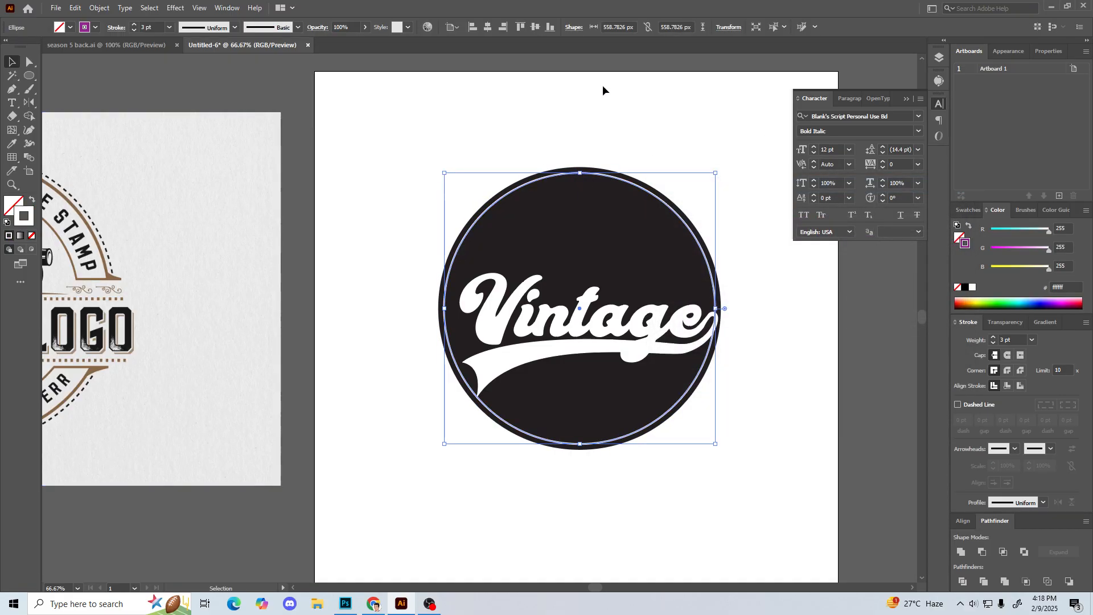
{"action": "left_click", "coordinate": [603, 86]}
{"action": "left_click_drag", "start_coordinate": [396, 149], "coordinate": [405, 148]}
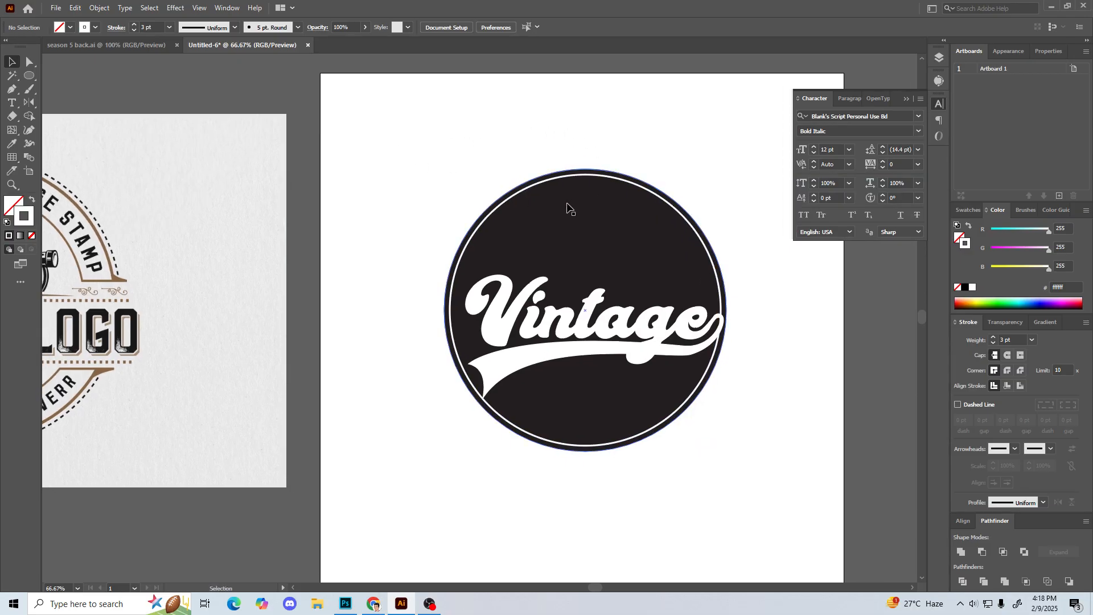
Step: Create a smaller copy of the white ring about the same centre, about 341 px in diameter
{"action": "left_click", "coordinate": [539, 184]}
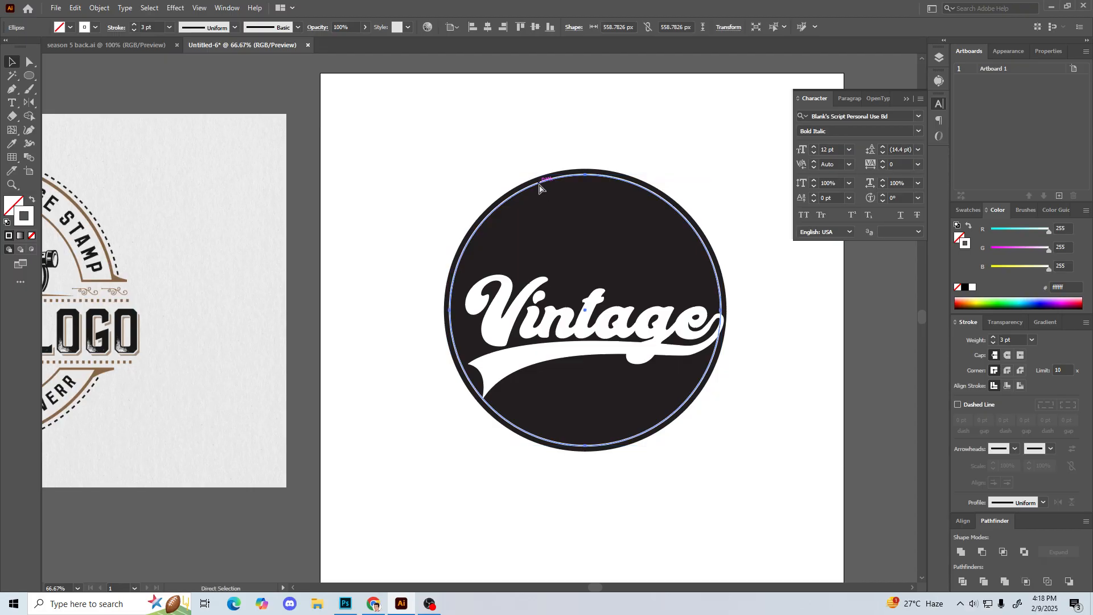
{"action": "left_click_drag", "start_coordinate": [451, 173], "coordinate": [504, 204]}
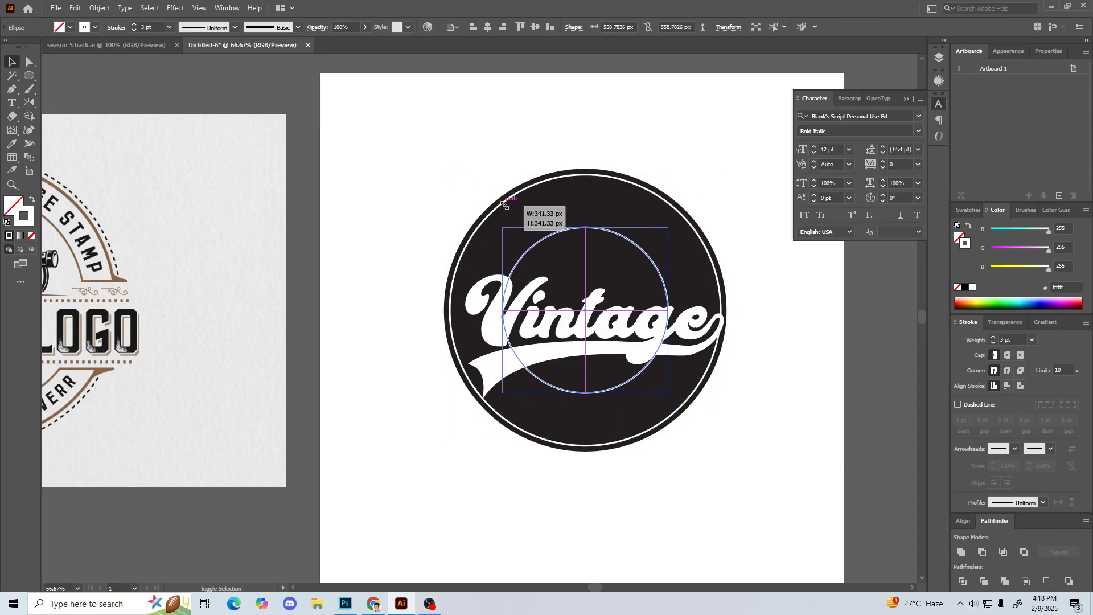
{"action": "left_click_drag", "start_coordinate": [504, 204], "coordinate": [505, 204]}
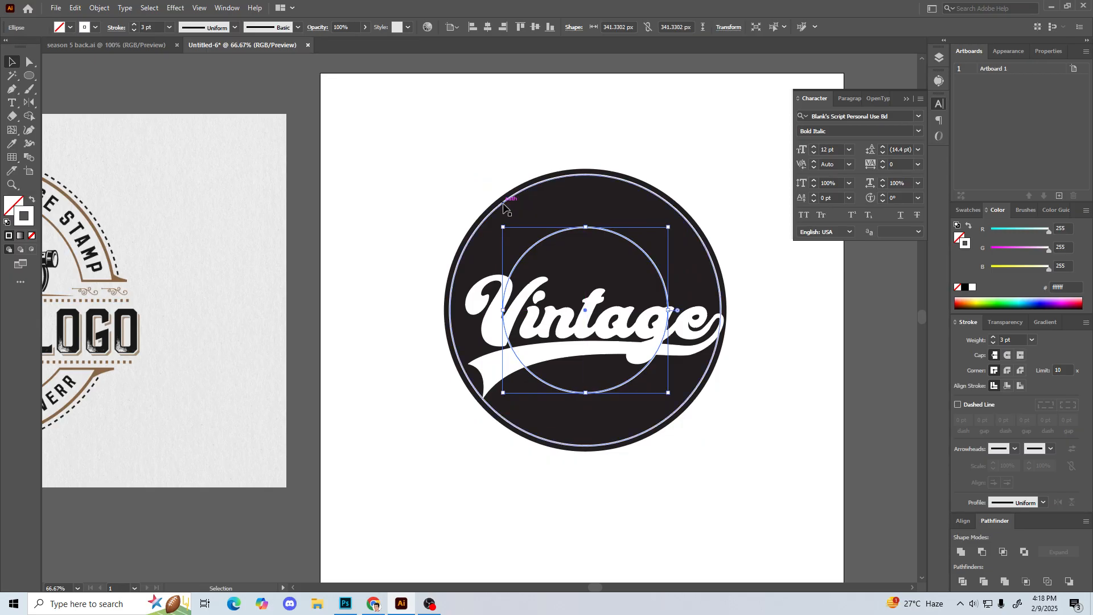
Step: Turn the small ring's outline into a white fill and arrange it behind the Vintage lettering, just in front of the dark circle
{"action": "left_click", "coordinate": [32, 201]}
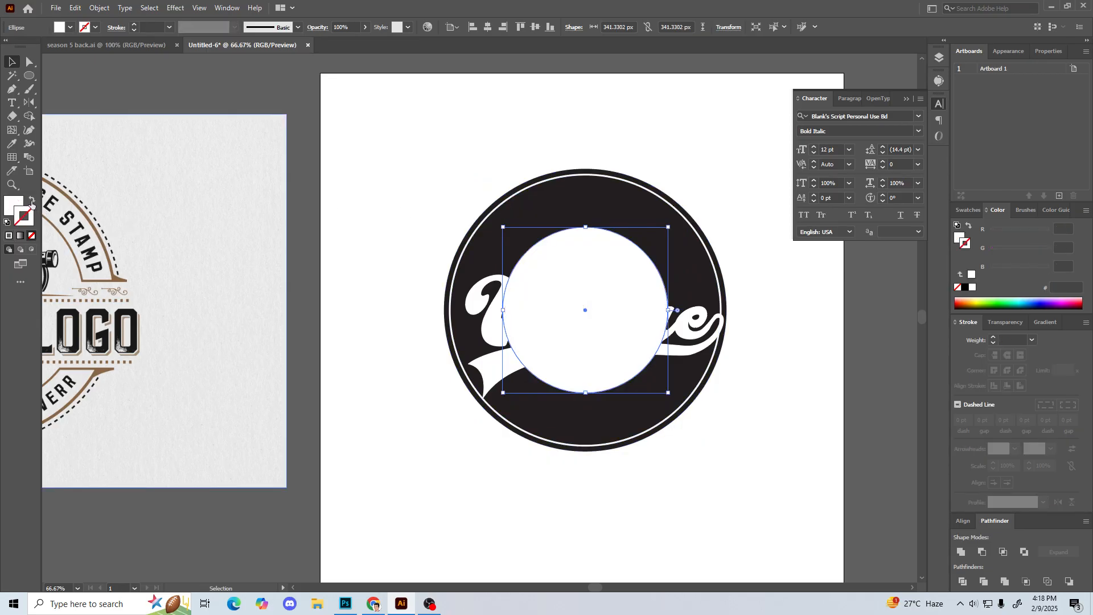
{"action": "key", "text": "a"}
{"action": "key", "text": "ctrl+shift+bracketleft"}
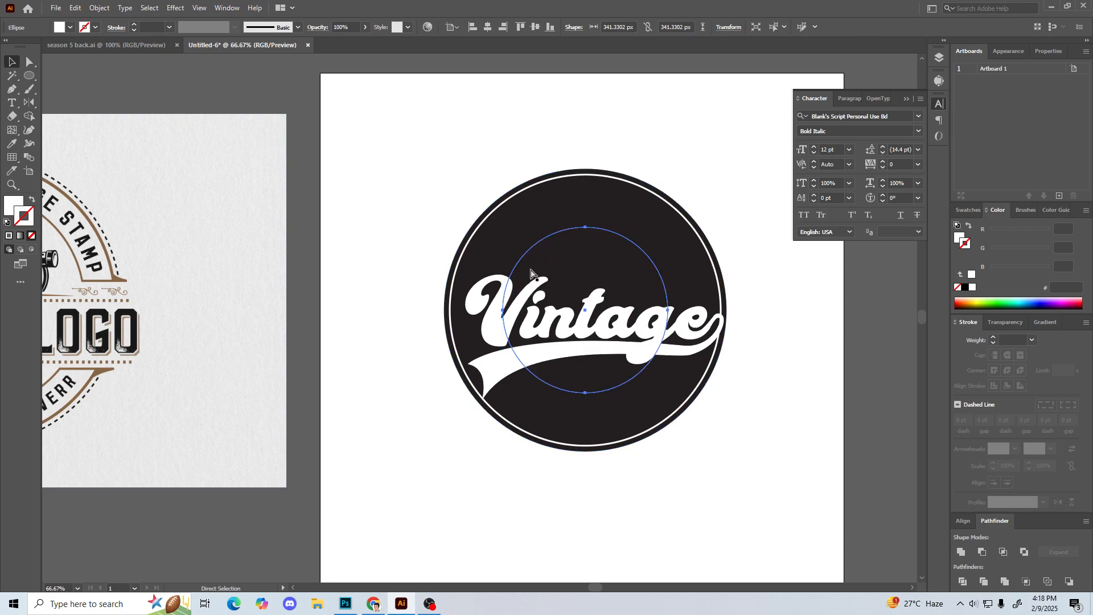
{"action": "key", "text": "ctrl+bracketright"}
{"action": "key", "text": "v"}
{"action": "left_click", "coordinate": [437, 387]}
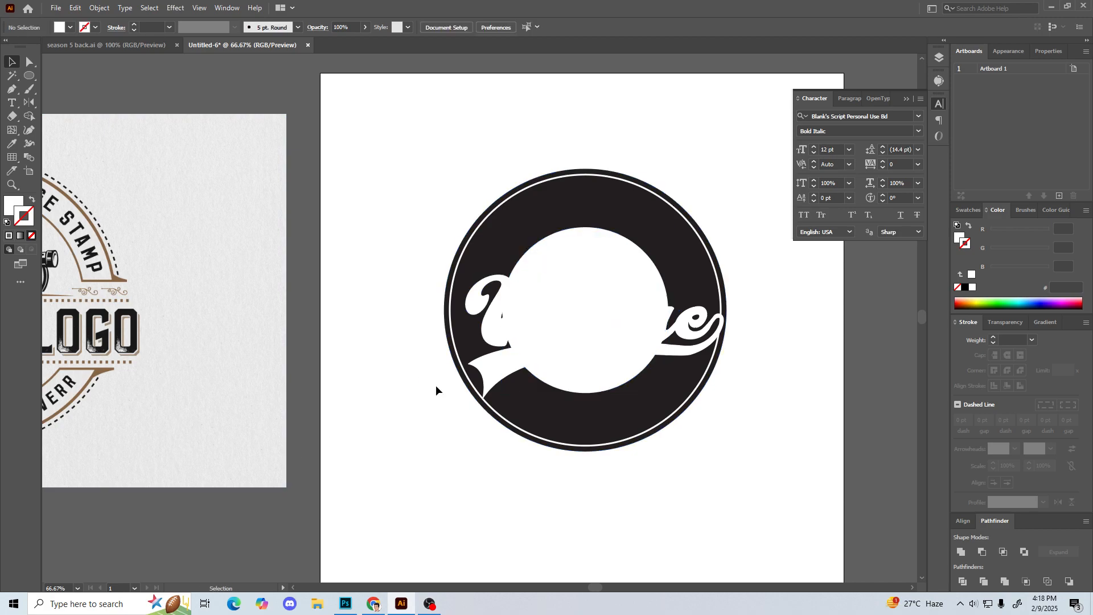
Step: Fill the Vintage lettering and swash with dark red be1e2d, without an outline, and deselect them
{"action": "left_click", "coordinate": [489, 363]}
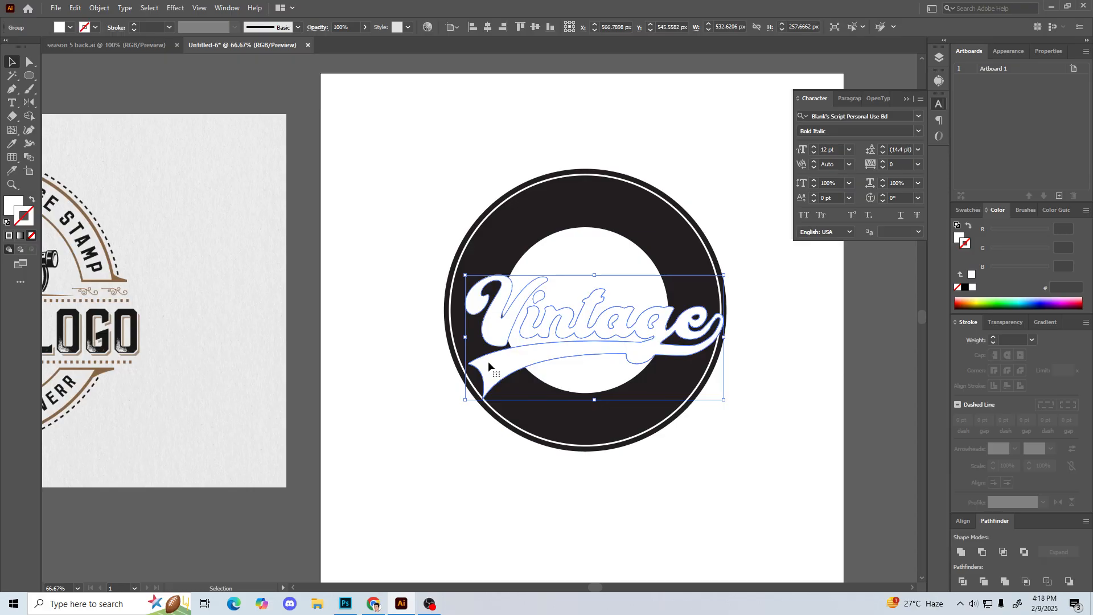
{"action": "left_click", "coordinate": [967, 210]}
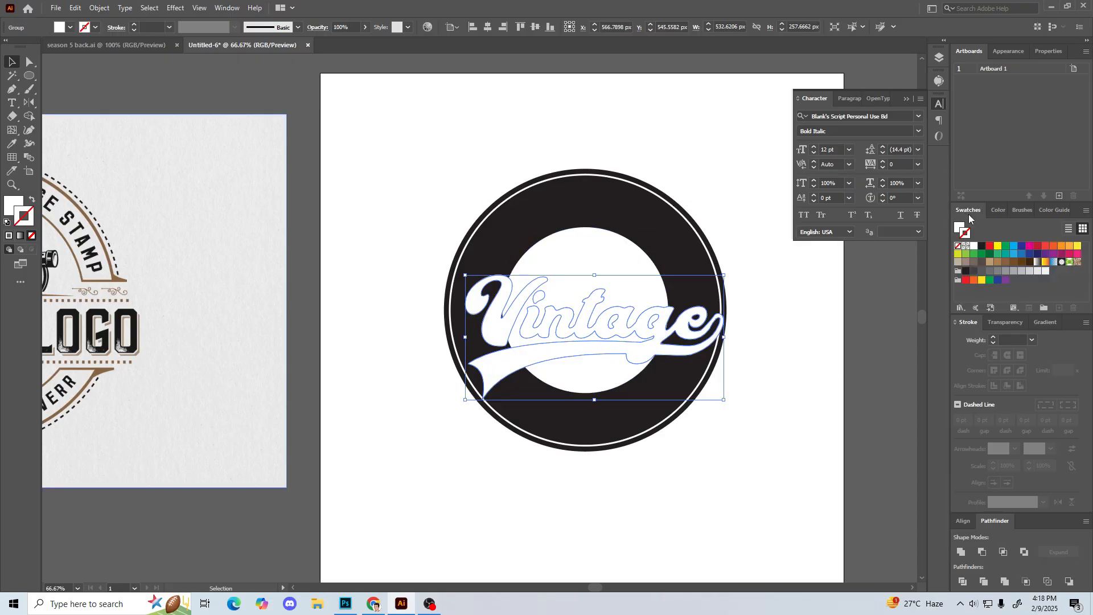
{"action": "left_click", "coordinate": [1036, 248]}
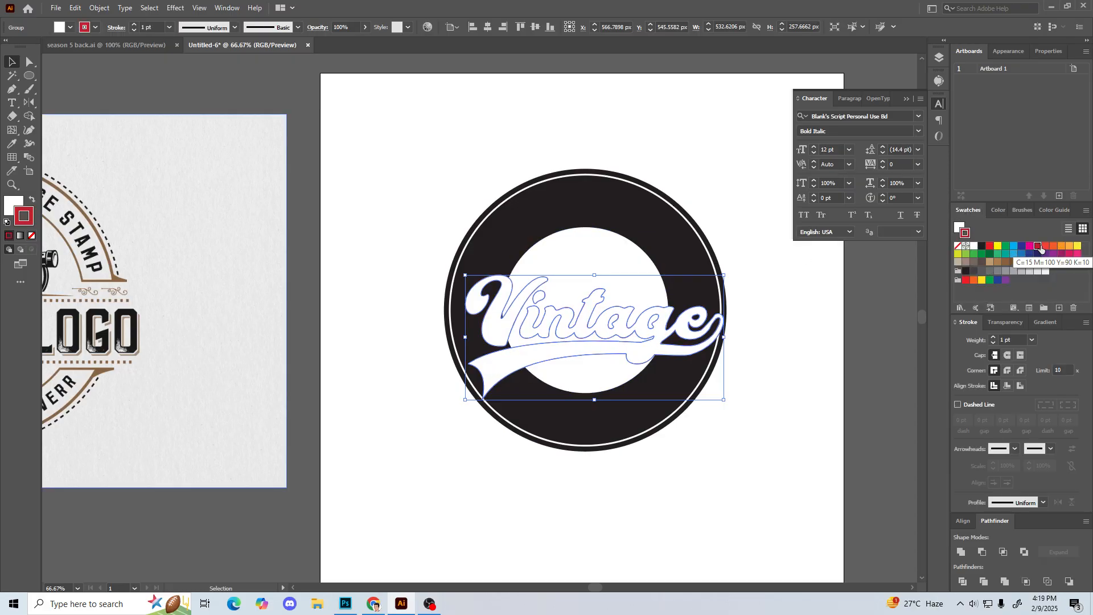
{"action": "left_click", "coordinate": [32, 198]}
{"action": "left_click", "coordinate": [32, 235]}
{"action": "left_click", "coordinate": [15, 201]}
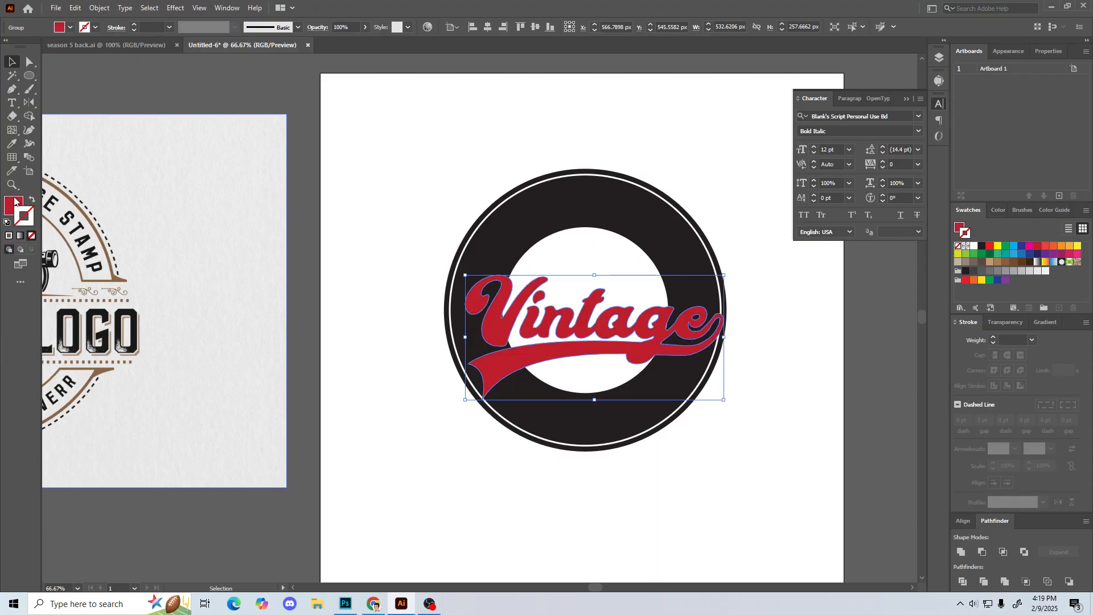
{"action": "left_click", "coordinate": [353, 191]}
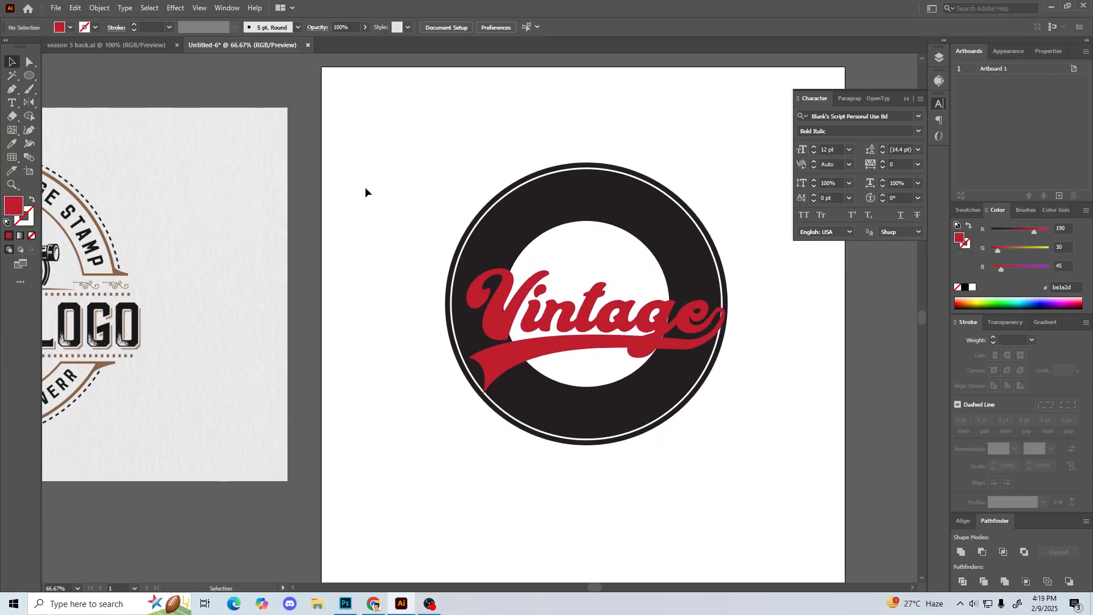
Step: Select all parts of the badge and align them to a common vertical centre
{"action": "left_click_drag", "start_coordinate": [361, 188], "coordinate": [383, 205]}
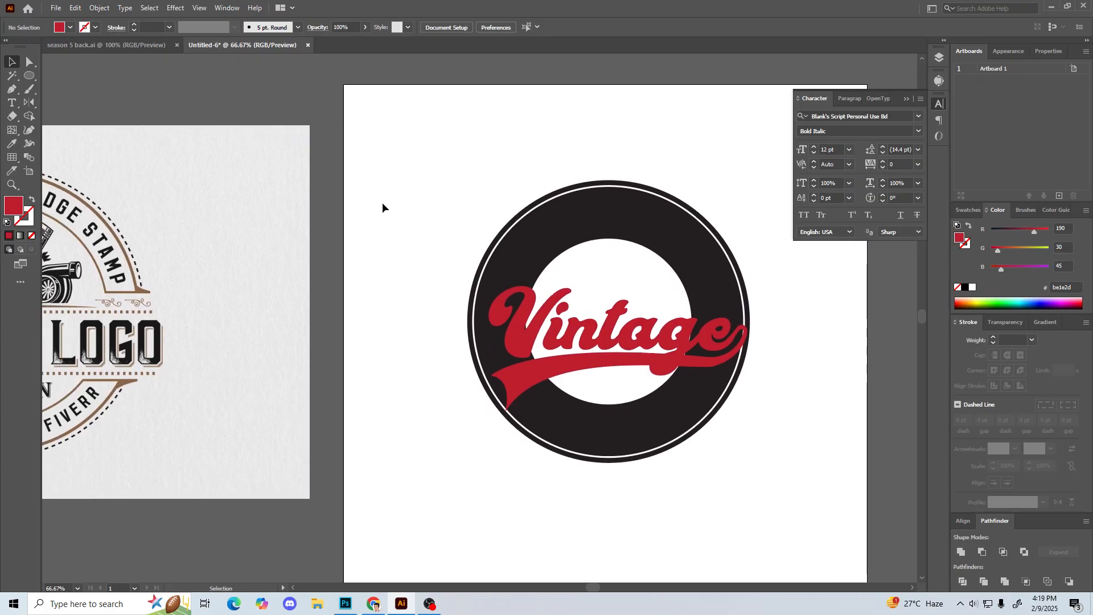
{"action": "left_click", "coordinate": [527, 227]}
{"action": "left_click_drag", "start_coordinate": [409, 166], "coordinate": [589, 436]}
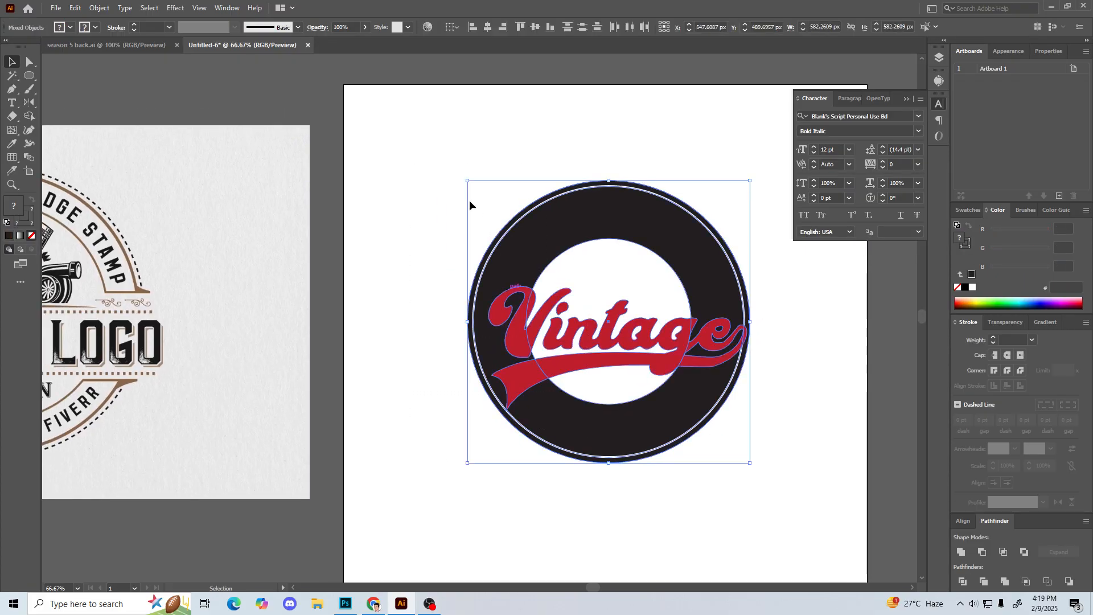
{"action": "left_click", "coordinate": [531, 26]}
{"action": "left_click", "coordinate": [403, 314]}
{"action": "left_click_drag", "start_coordinate": [424, 323], "coordinate": [420, 287]}
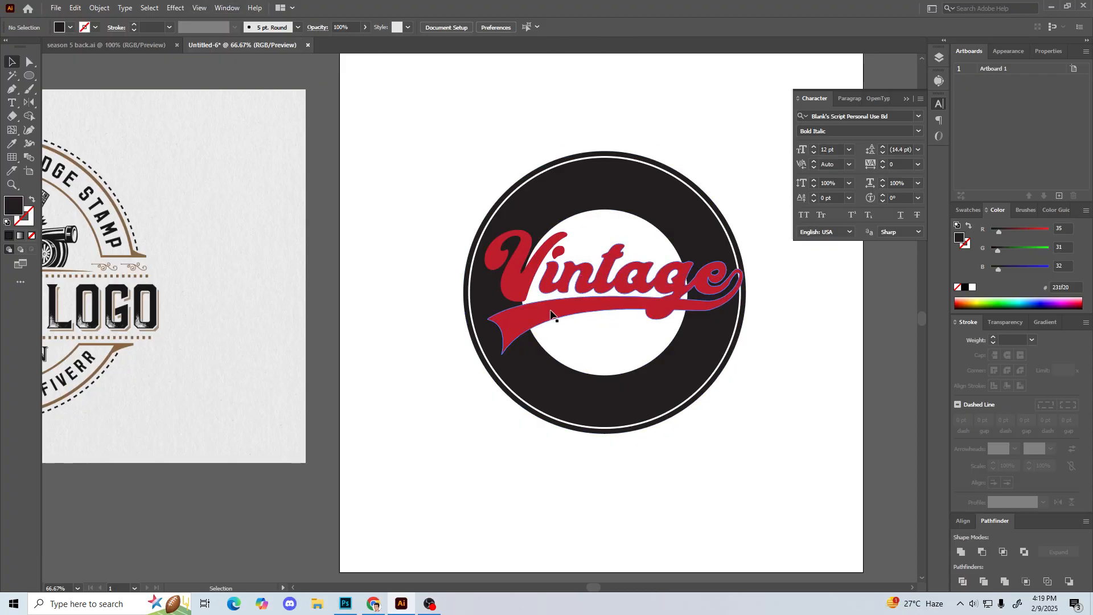
{"action": "left_click_drag", "start_coordinate": [579, 121], "coordinate": [442, 184]}
{"action": "left_click", "coordinate": [442, 184]}
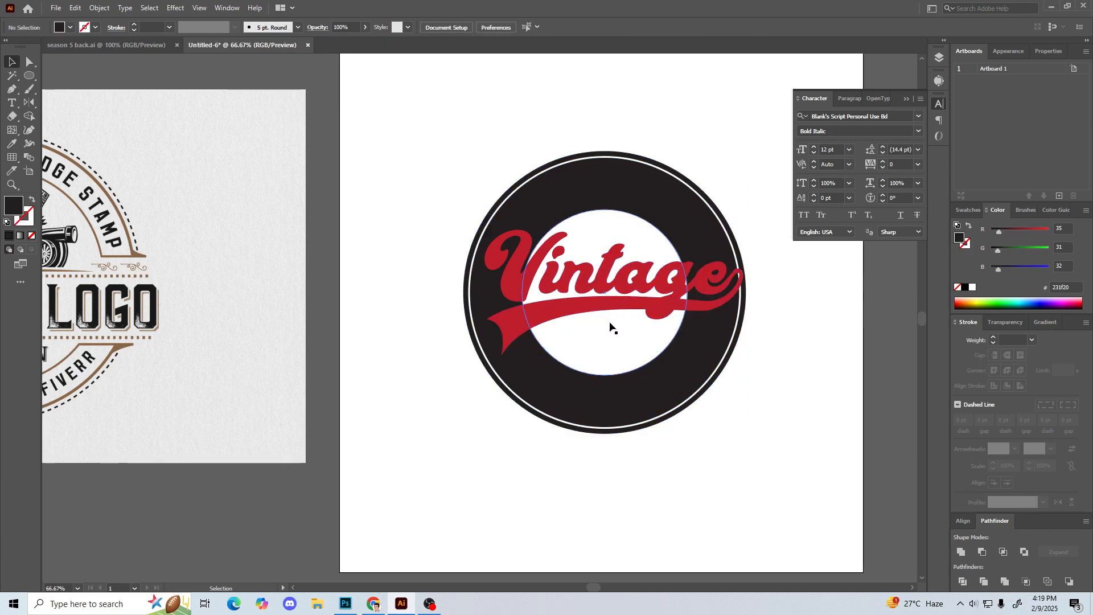
{"action": "left_click_drag", "start_coordinate": [414, 169], "coordinate": [716, 461]}
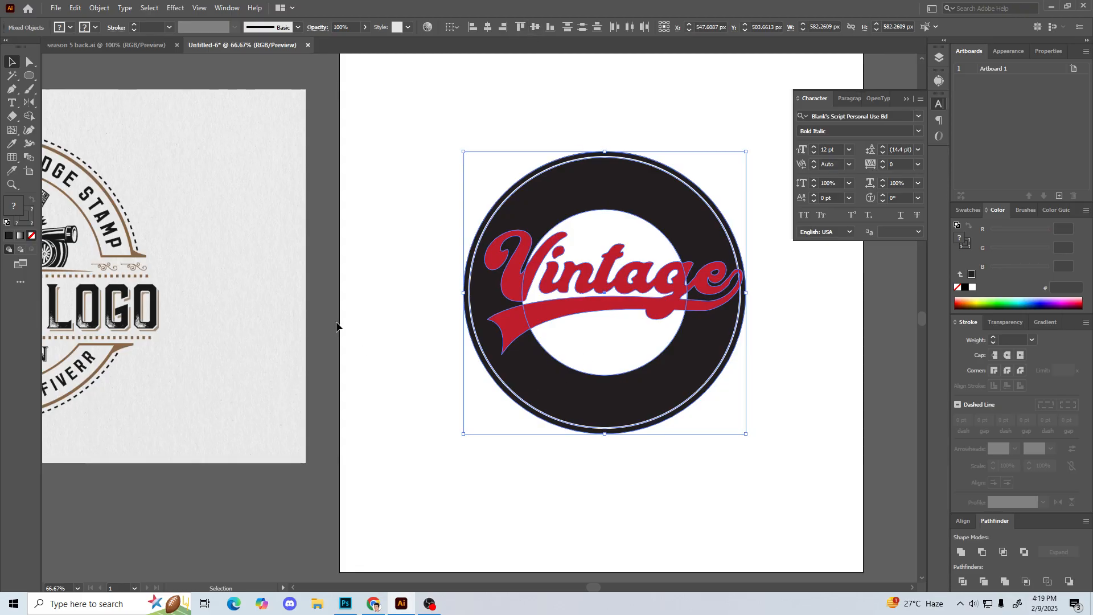
{"action": "left_click", "coordinate": [379, 309]}
Step: Nudge the red Vintage lettering down in small increments to a Y position of about 520.7 px, and deselect it
{"action": "left_click", "coordinate": [561, 311]}
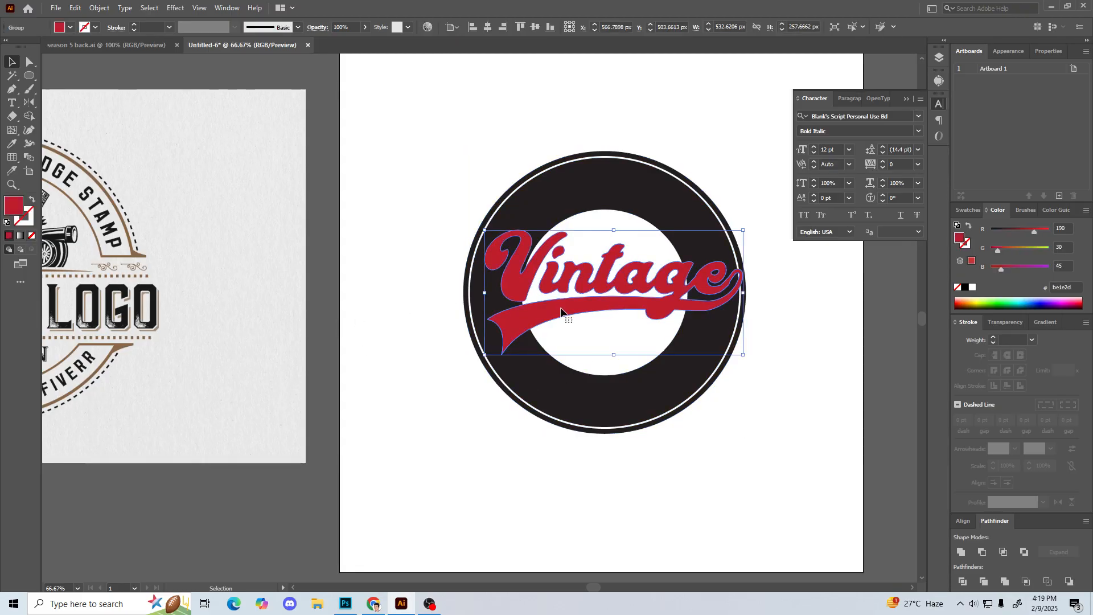
{"action": "key", "text": "Down"}
{"action": "key", "text": "Down"}
{"action": "key", "text": "Down"}
{"action": "key", "text": "Down"}
{"action": "key", "text": "Down"}
{"action": "key", "text": "Down"}
{"action": "key", "text": "Down"}
{"action": "key", "text": "Down"}
{"action": "key", "text": "Down"}
{"action": "key", "text": "Down"}
{"action": "key", "text": "Down"}
{"action": "key", "text": "Down"}
{"action": "key", "text": "Down"}
{"action": "key", "text": "Down"}
{"action": "key", "text": "Down"}
{"action": "key", "text": "Down"}
{"action": "key", "text": "Down"}
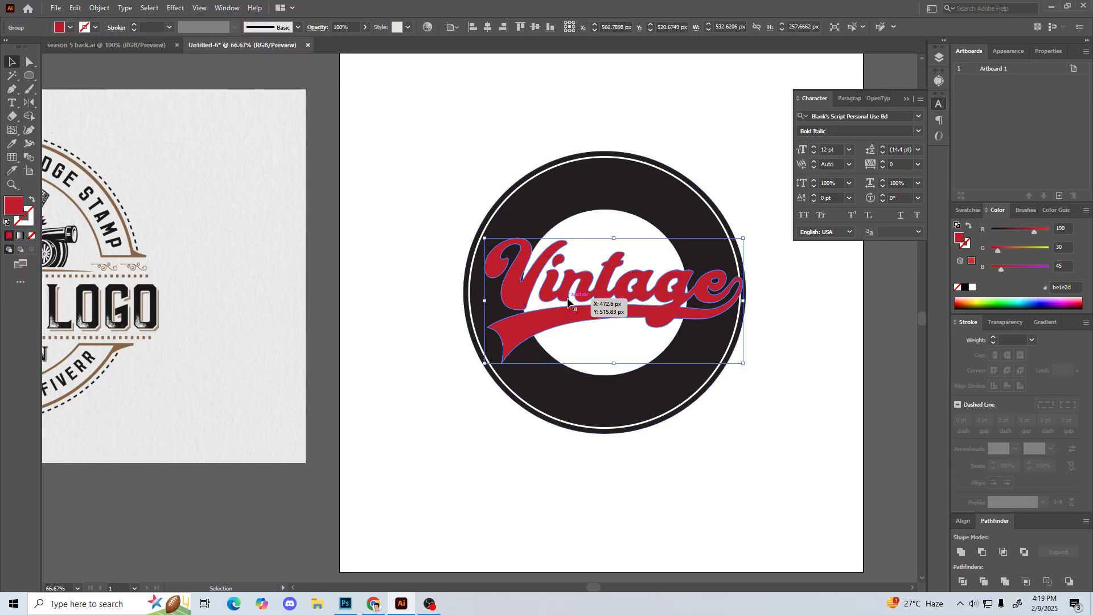
{"action": "left_click", "coordinate": [435, 414]}
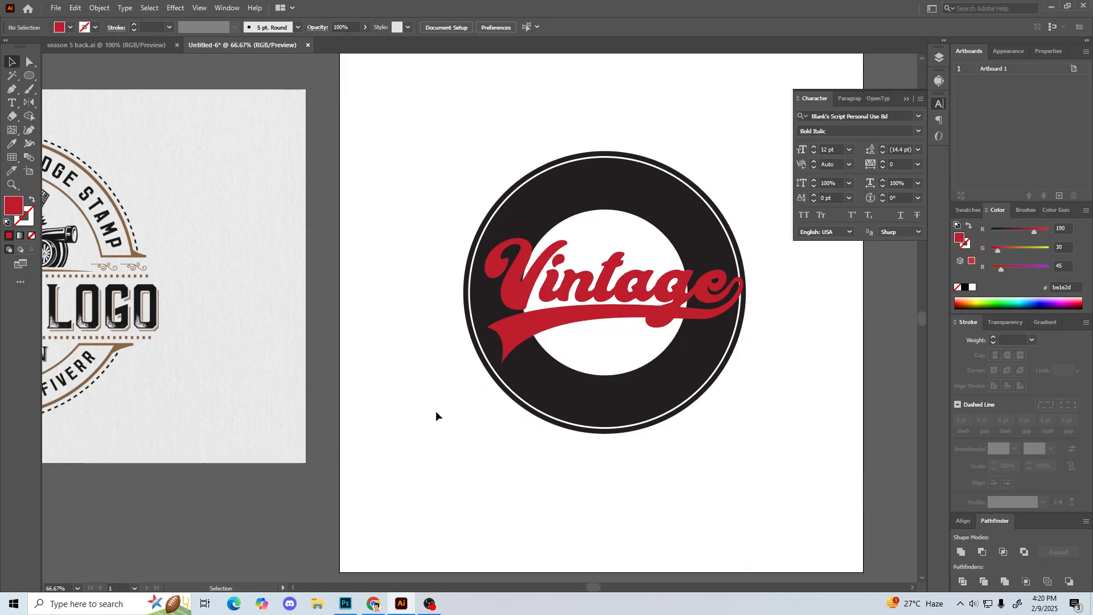
{"action": "scroll", "coordinate": [433, 393], "scroll_direction": "down", "scroll_amount": 1}
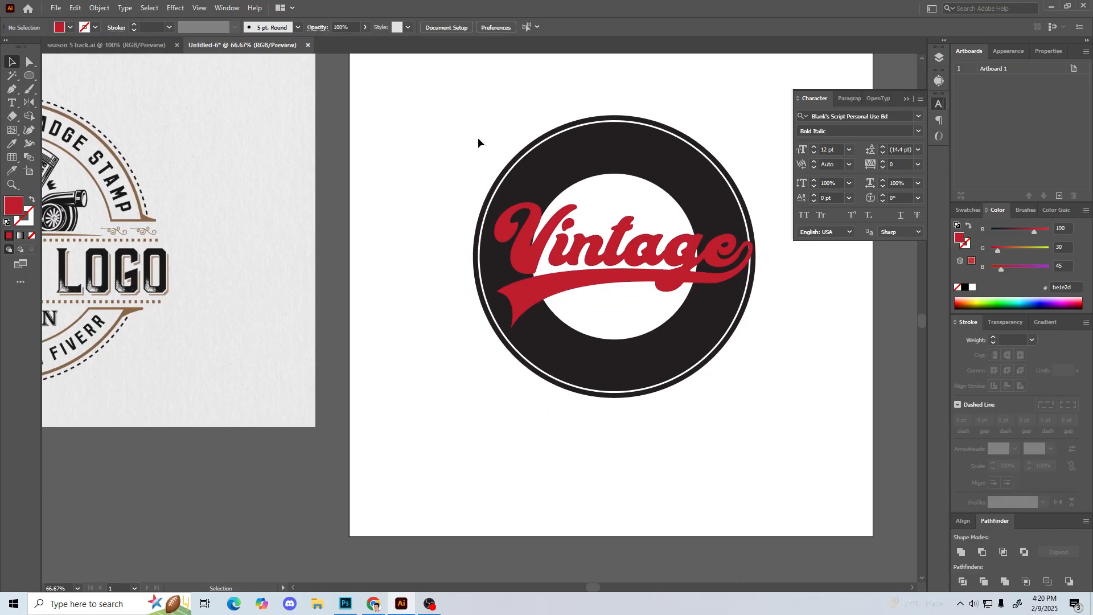
{"action": "left_click_drag", "start_coordinate": [446, 143], "coordinate": [707, 482]}
{"action": "left_click", "coordinate": [459, 371]}
{"action": "scroll", "coordinate": [459, 373], "scroll_direction": "up", "scroll_amount": 1}
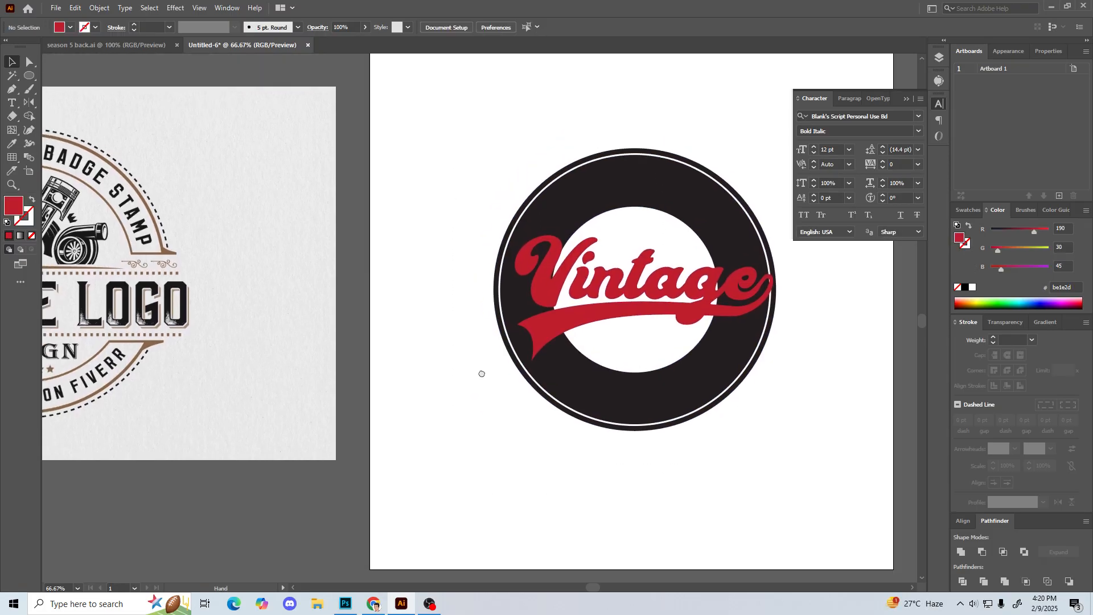
{"action": "left_click", "coordinate": [630, 229]}
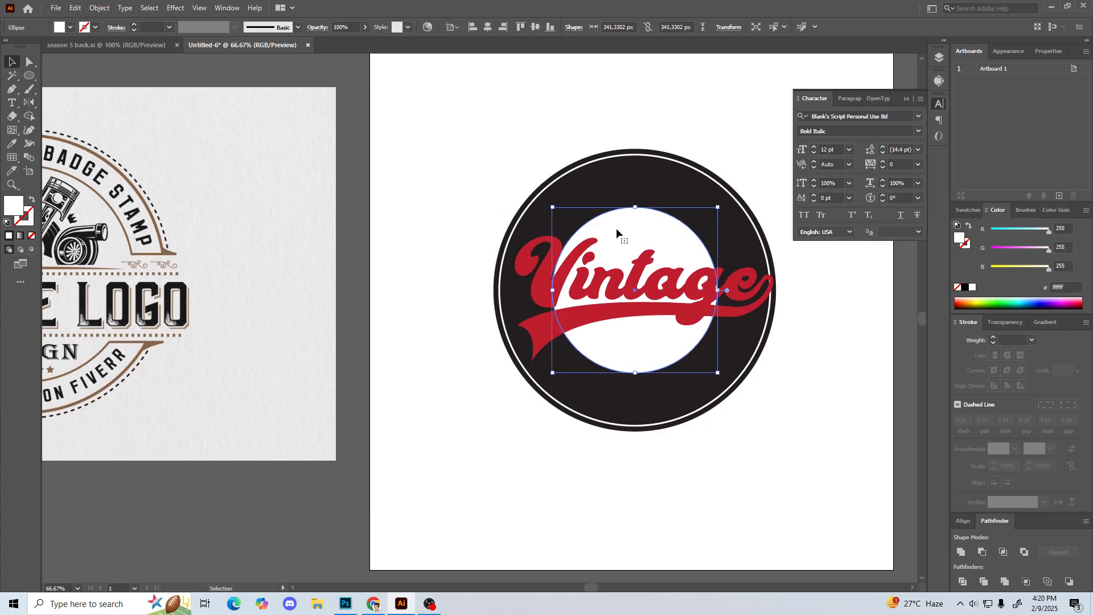
{"action": "left_click_drag", "start_coordinate": [553, 207], "coordinate": [557, 211], "text": "alt+shift"}
{"action": "key", "text": "ctrl+z"}
{"action": "key", "text": "ctrl+shift+a"}
Step: Turn the white inner circle's fill into an outline and match it to the outer ring's 3 pt white stroke with the Eyedropper
{"action": "left_click", "coordinate": [618, 227]}
{"action": "left_click", "coordinate": [31, 201]}
{"action": "key", "text": "ctrl+shift+a"}
{"action": "left_click", "coordinate": [618, 215]}
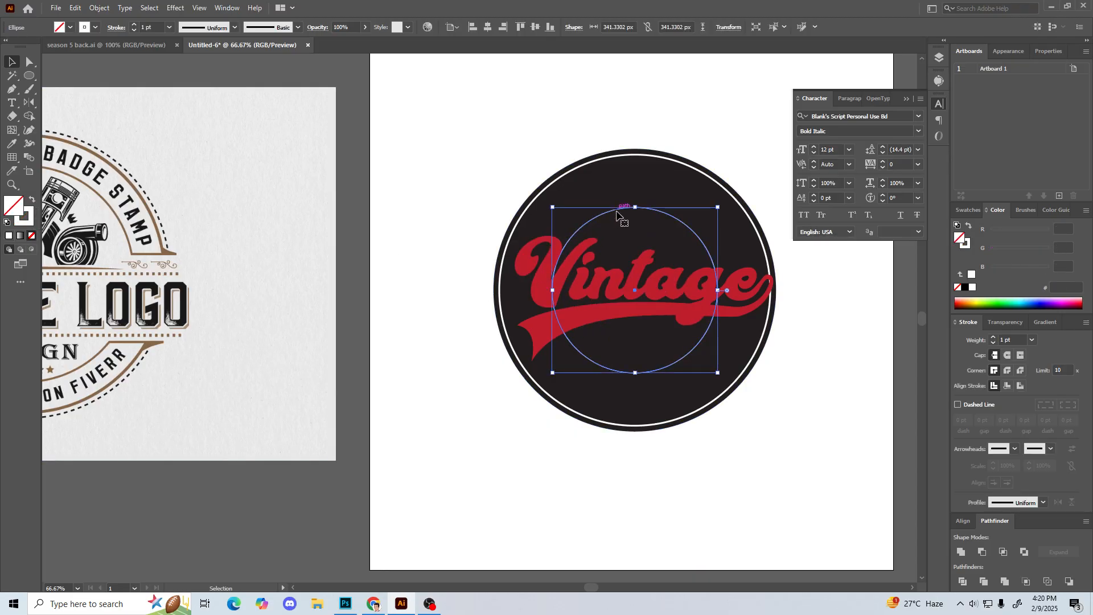
{"action": "key", "text": "i"}
{"action": "left_click", "coordinate": [576, 168]}
{"action": "key", "text": "v"}
{"action": "key", "text": "a"}
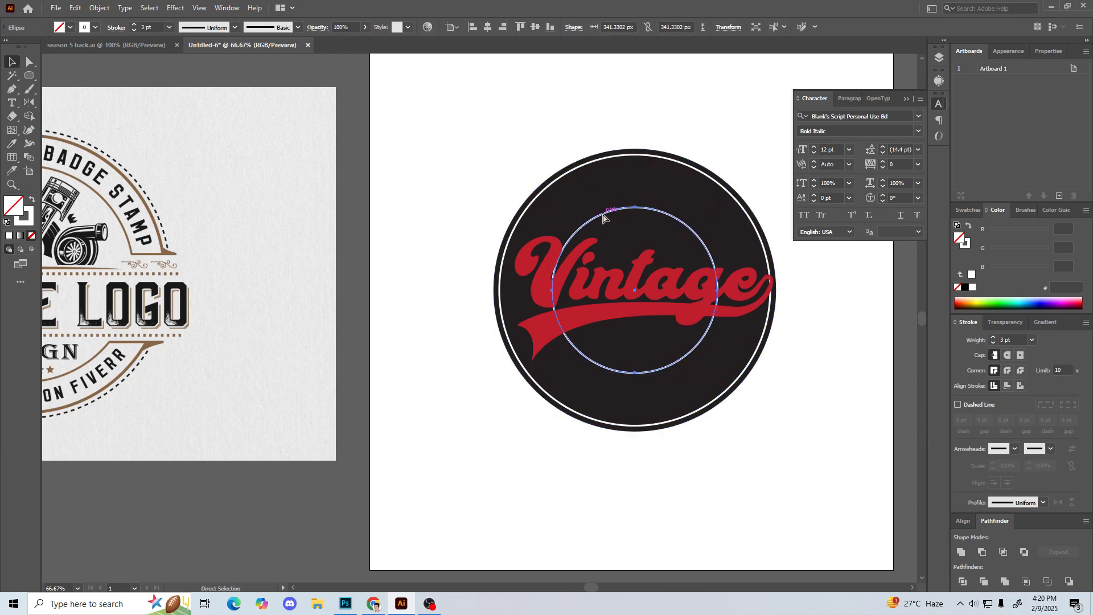
{"action": "key", "text": "v"}
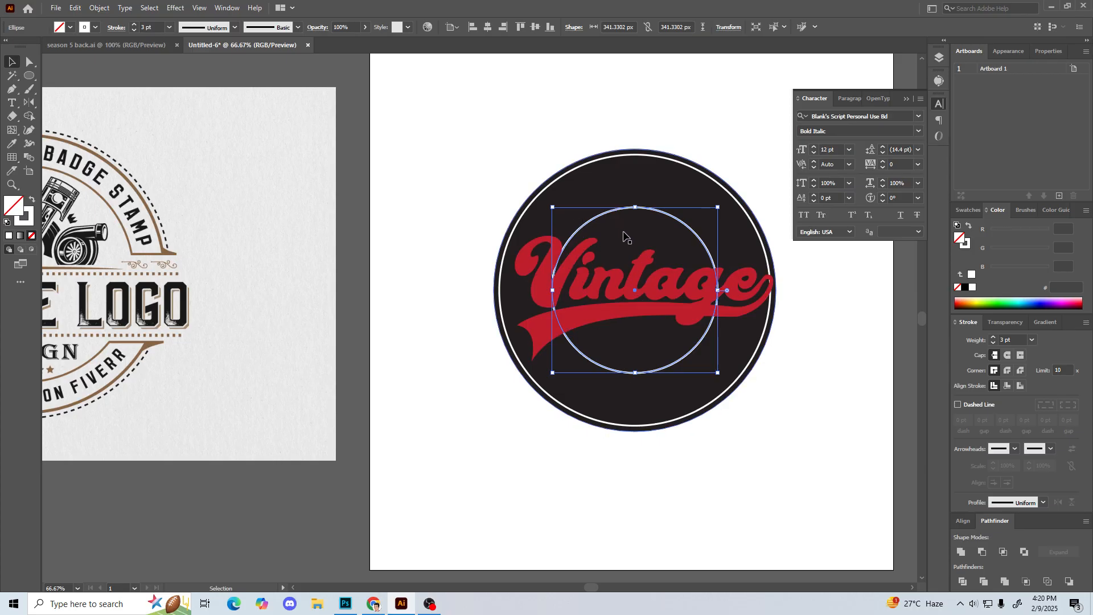
Step: Make a copy of the inner ring about 310 px across on the same centre and turn its outline into a white fill
{"action": "left_click_drag", "start_coordinate": [553, 207], "coordinate": [560, 213]}
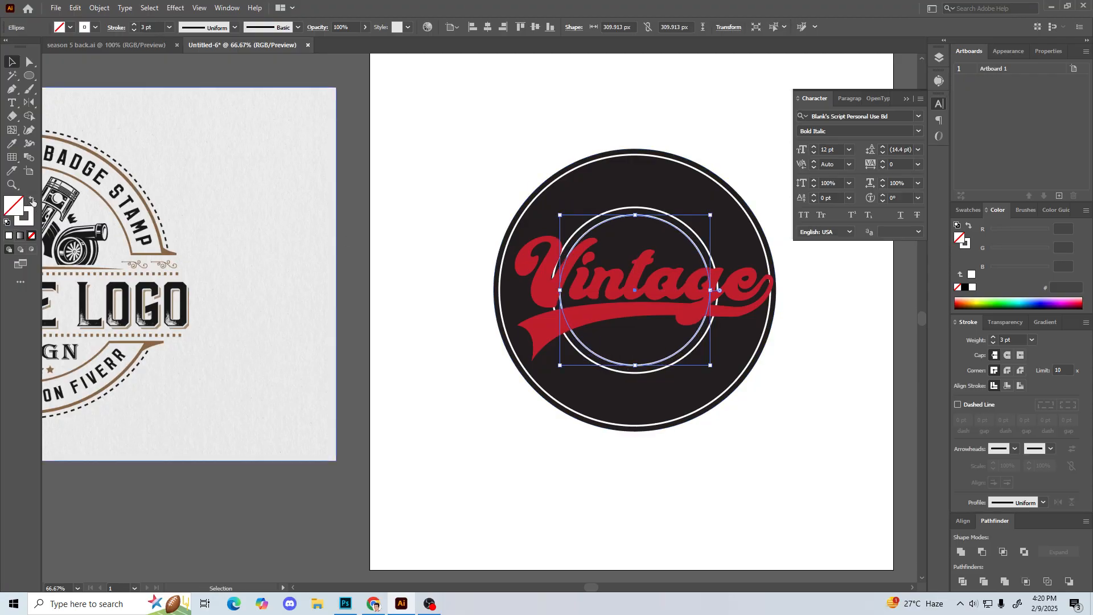
{"action": "left_click", "coordinate": [32, 200]}
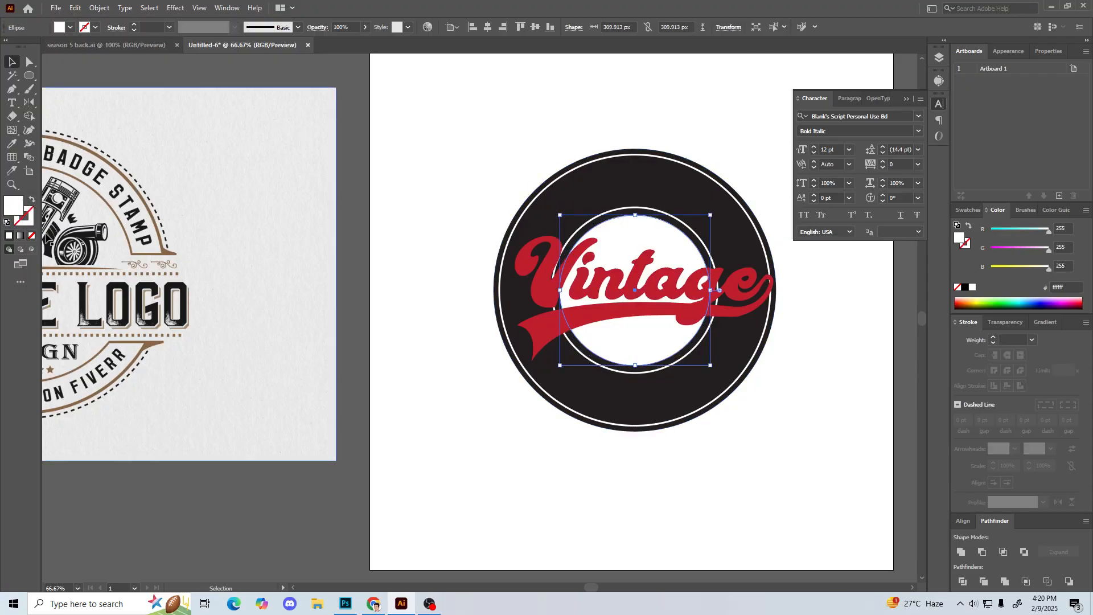
{"action": "left_click", "coordinate": [483, 185]}
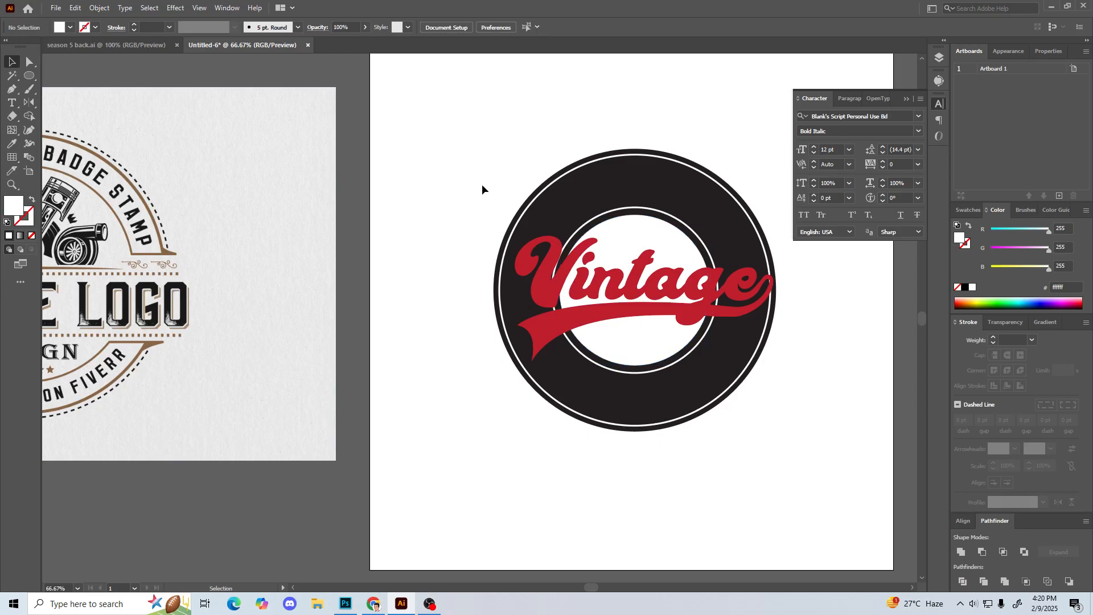
Step: Fill the large dark background circle with the dark green swatch
{"action": "left_click_drag", "start_coordinate": [484, 184], "coordinate": [424, 172]}
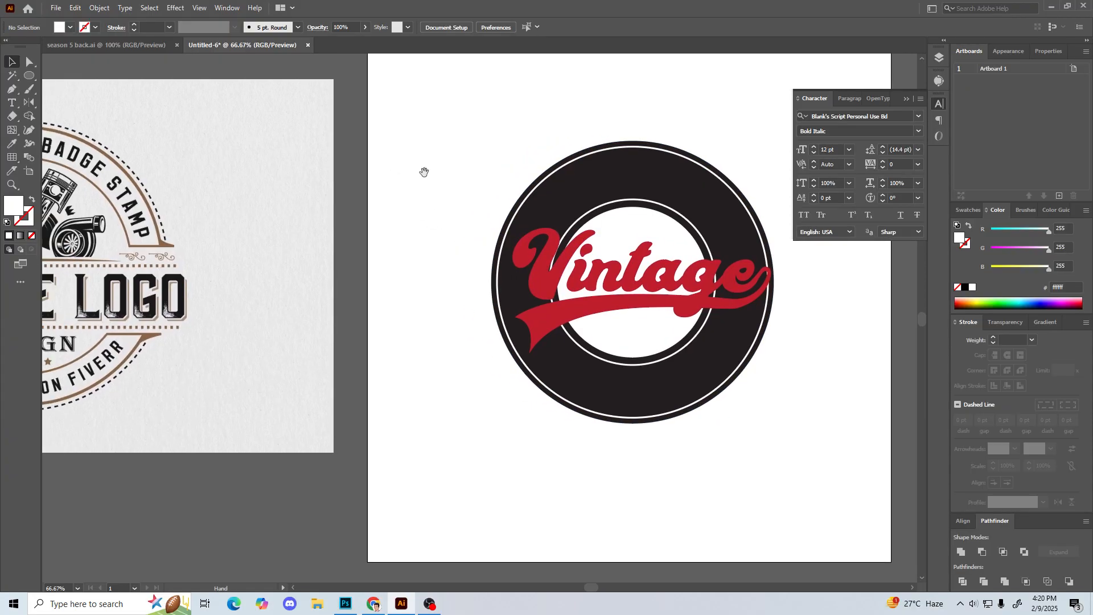
{"action": "left_click", "coordinate": [599, 164]}
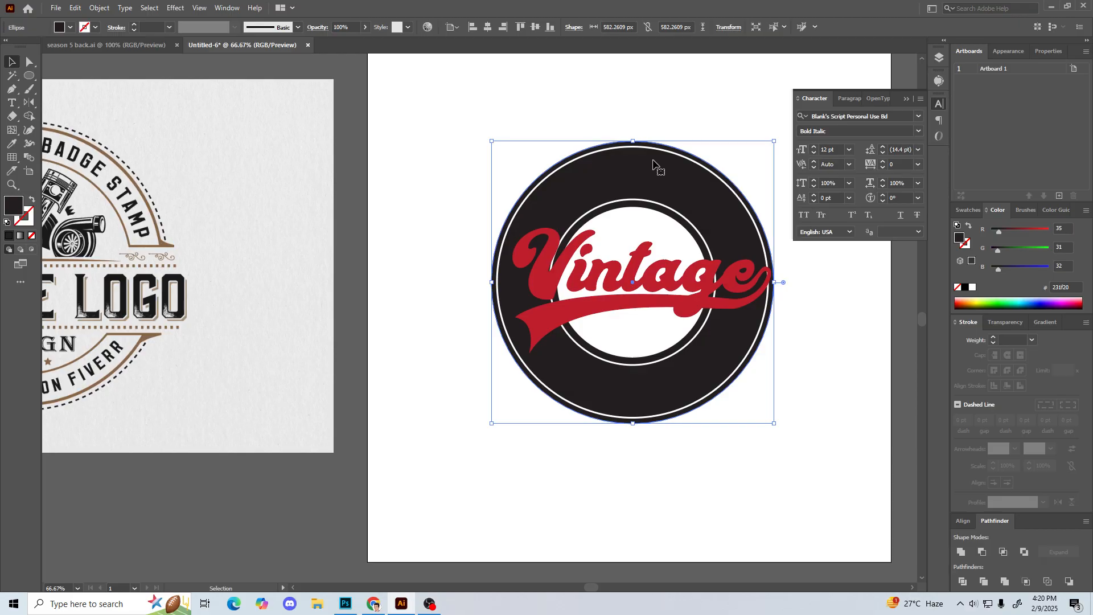
{"action": "left_click", "coordinate": [681, 107]}
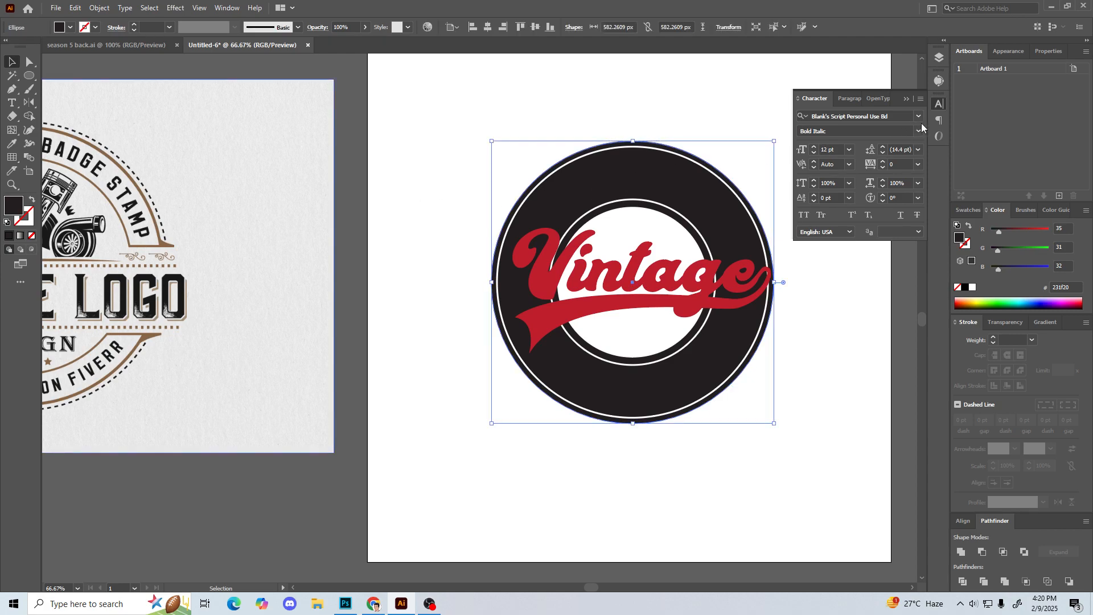
{"action": "left_click", "coordinate": [968, 209]}
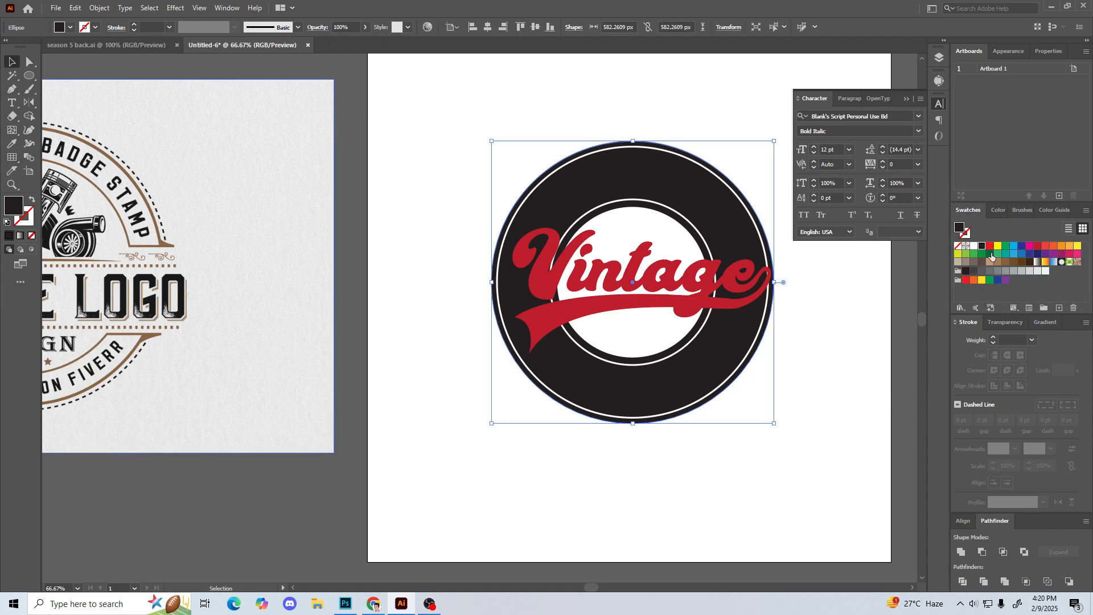
{"action": "left_click", "coordinate": [990, 254]}
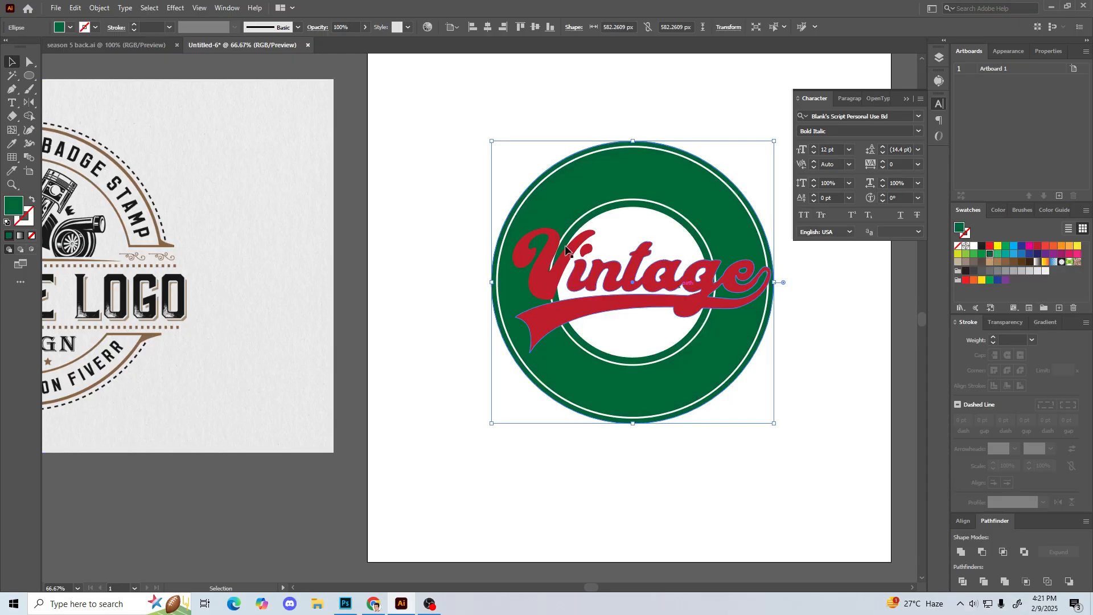
Step: Change the large background circle's fill to the lighter green #157c50 and deselect it
{"action": "double_click", "coordinate": [7, 212]}
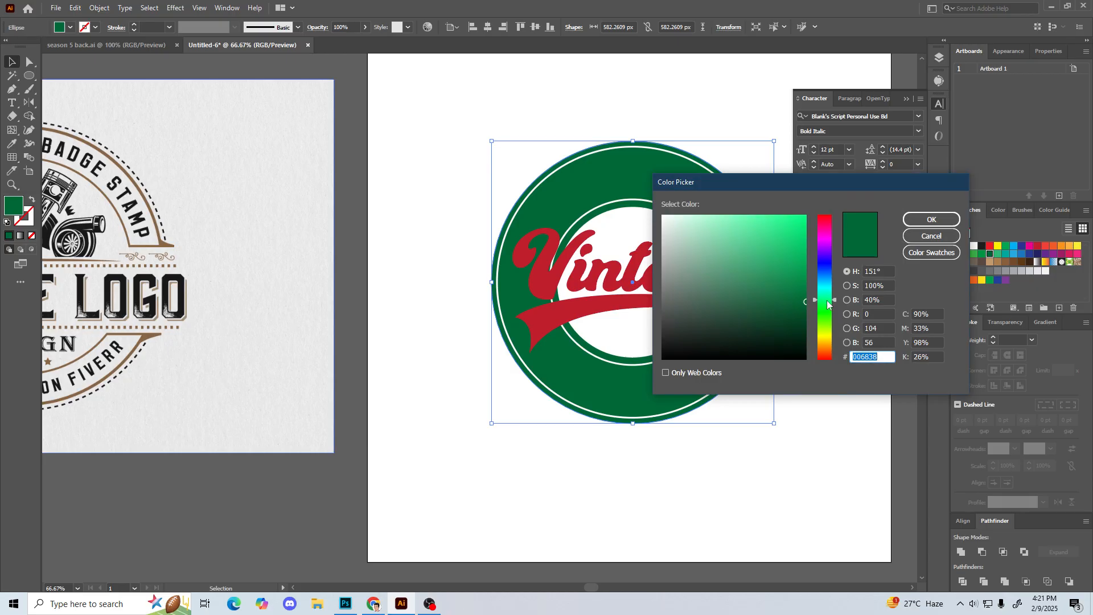
{"action": "left_click", "coordinate": [768, 277]}
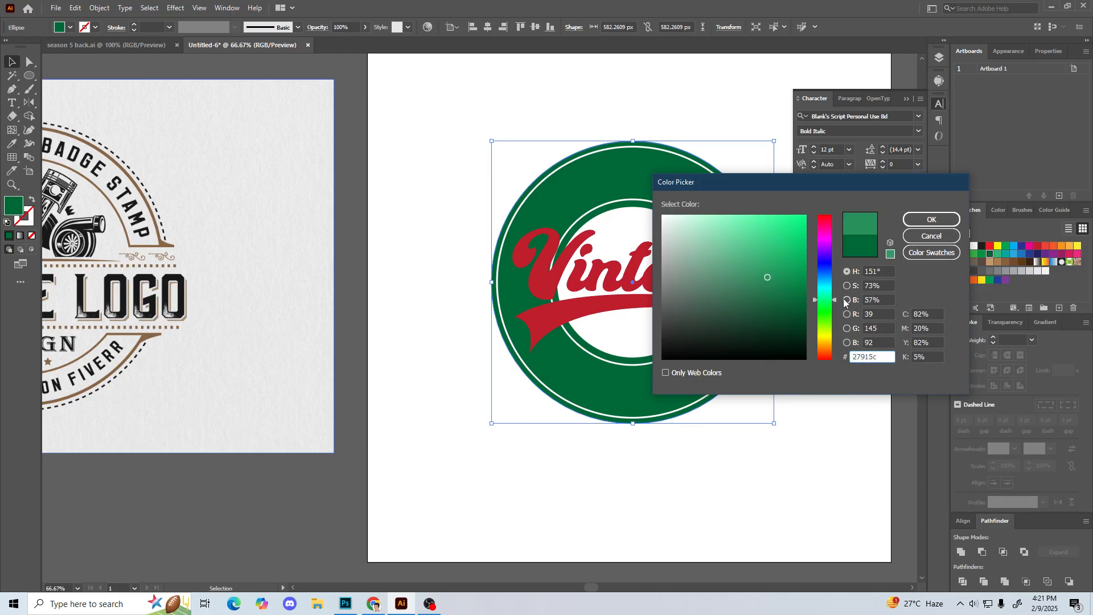
{"action": "left_click", "coordinate": [826, 298]}
{"action": "left_click", "coordinate": [774, 286]}
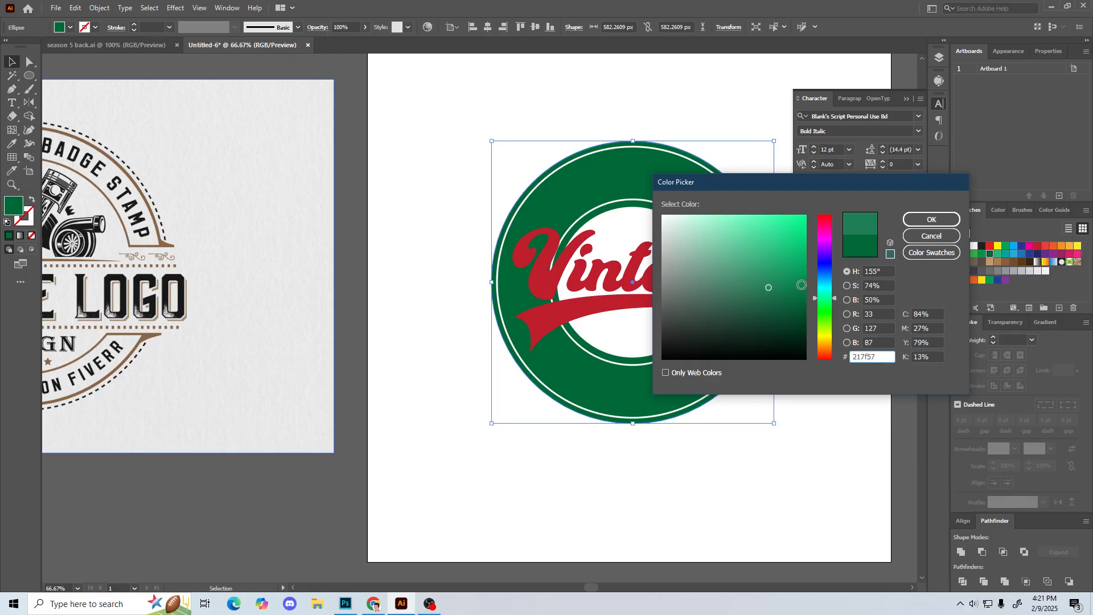
{"action": "left_click", "coordinate": [774, 298]}
{"action": "left_click", "coordinate": [782, 289]}
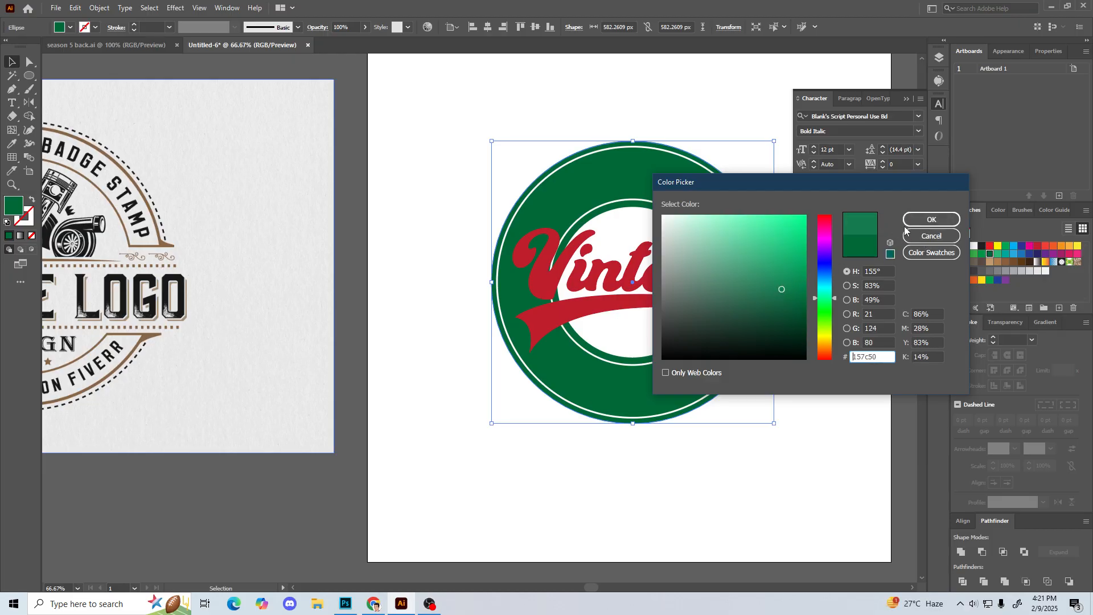
{"action": "left_click", "coordinate": [918, 223]}
{"action": "left_click", "coordinate": [399, 251]}
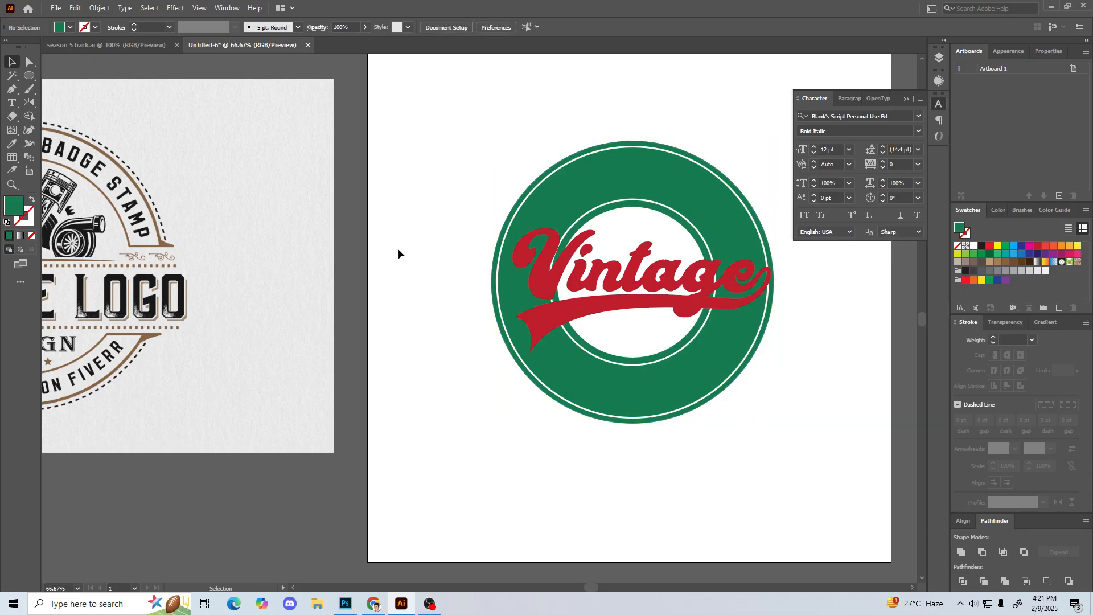
Step: Collapse the floating Character panel so it no longer covers the artwork
{"action": "left_click_drag", "start_coordinate": [398, 251], "coordinate": [438, 246]}
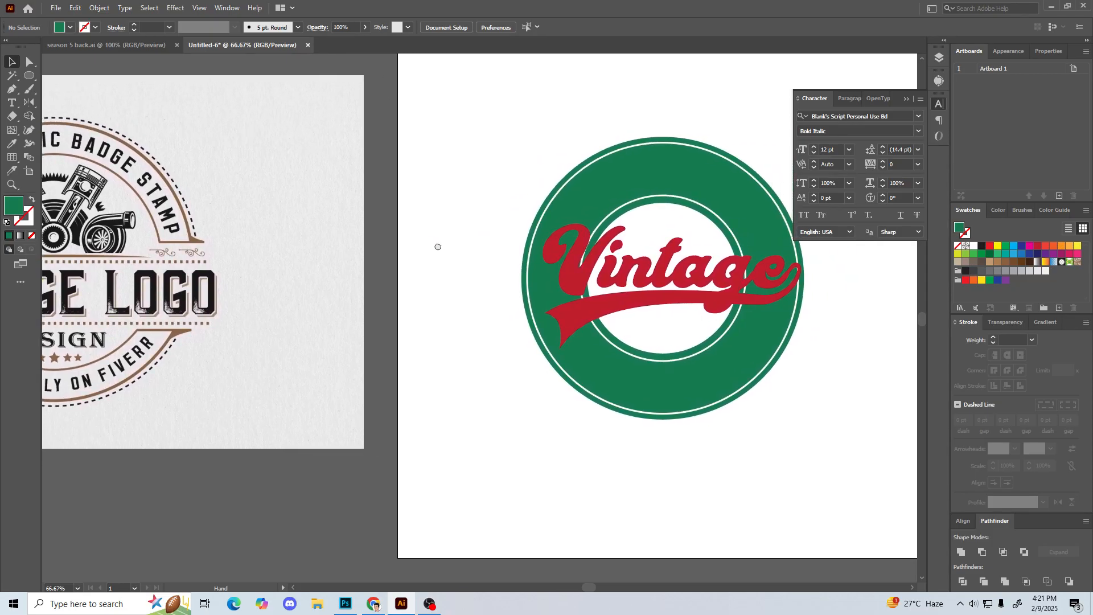
{"action": "left_click_drag", "start_coordinate": [438, 246], "coordinate": [444, 270]}
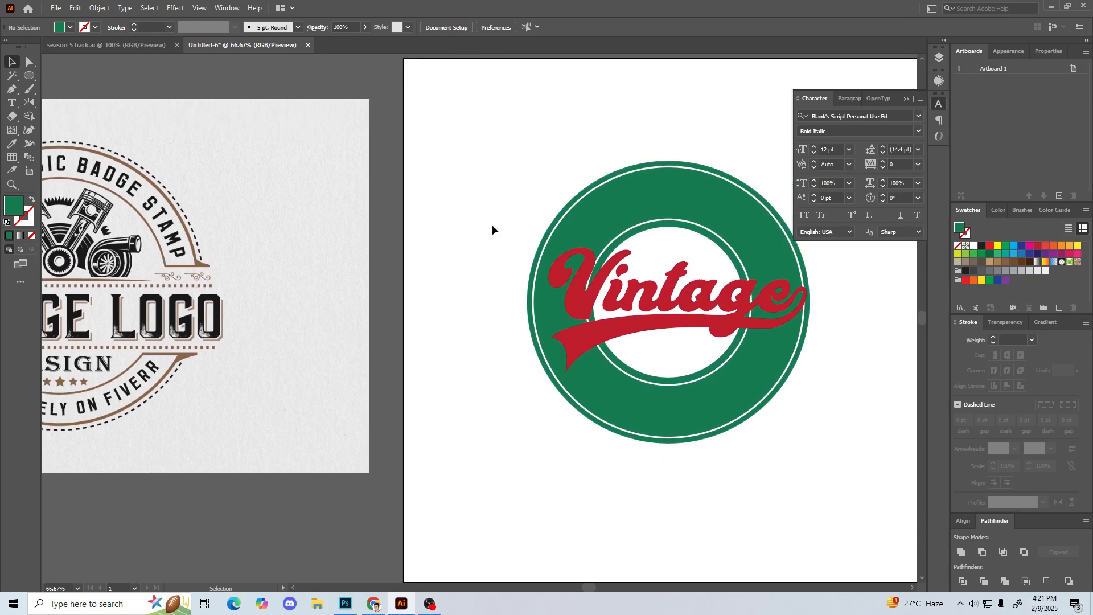
{"action": "left_click", "coordinate": [905, 100]}
{"action": "left_click_drag", "start_coordinate": [715, 108], "coordinate": [698, 115]}
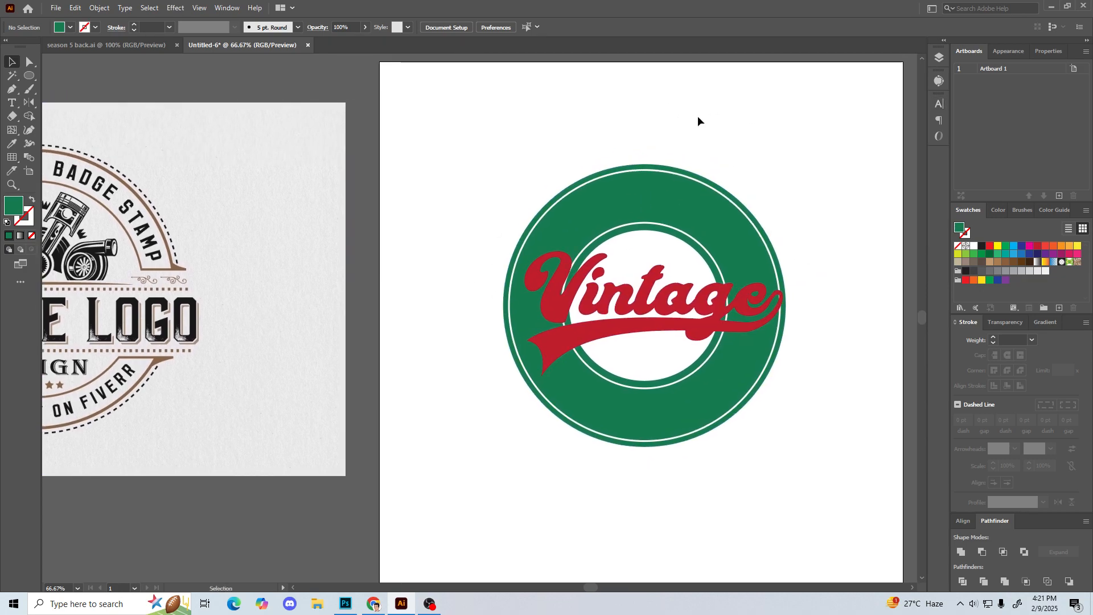
{"action": "left_click", "coordinate": [663, 296]}
{"action": "left_click", "coordinate": [302, 327]}
{"action": "left_click", "coordinate": [652, 291]}
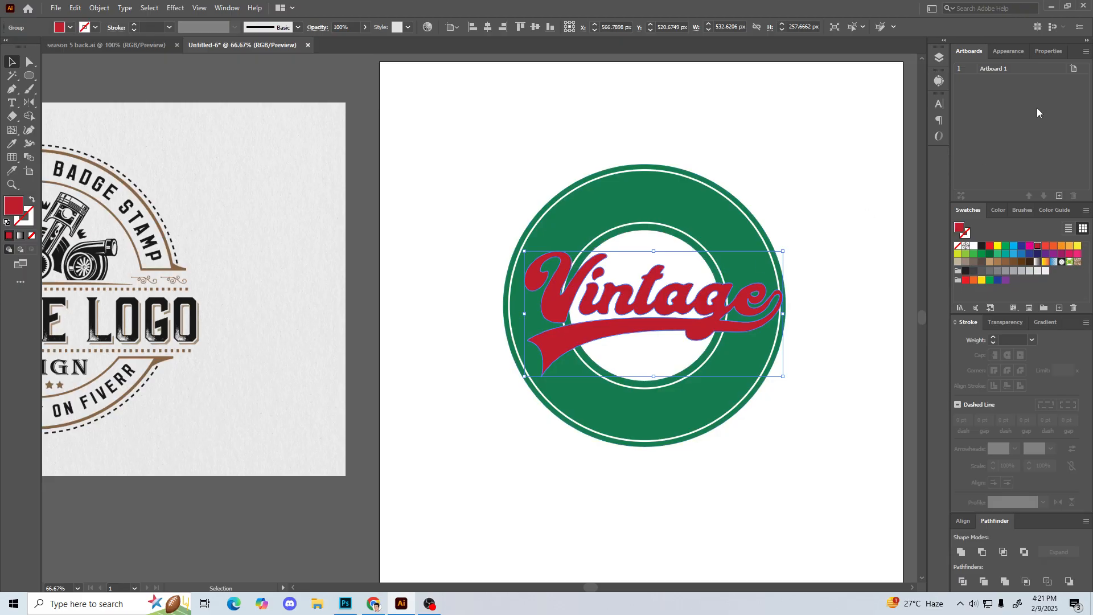
{"action": "left_click", "coordinate": [677, 106]}
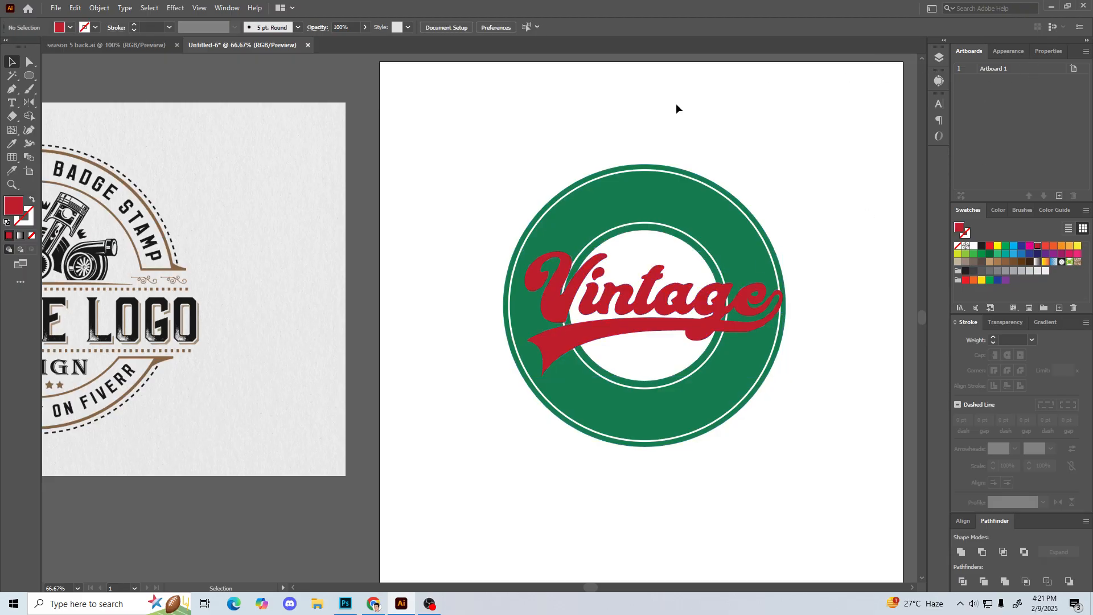
{"action": "left_click", "coordinate": [563, 312]}
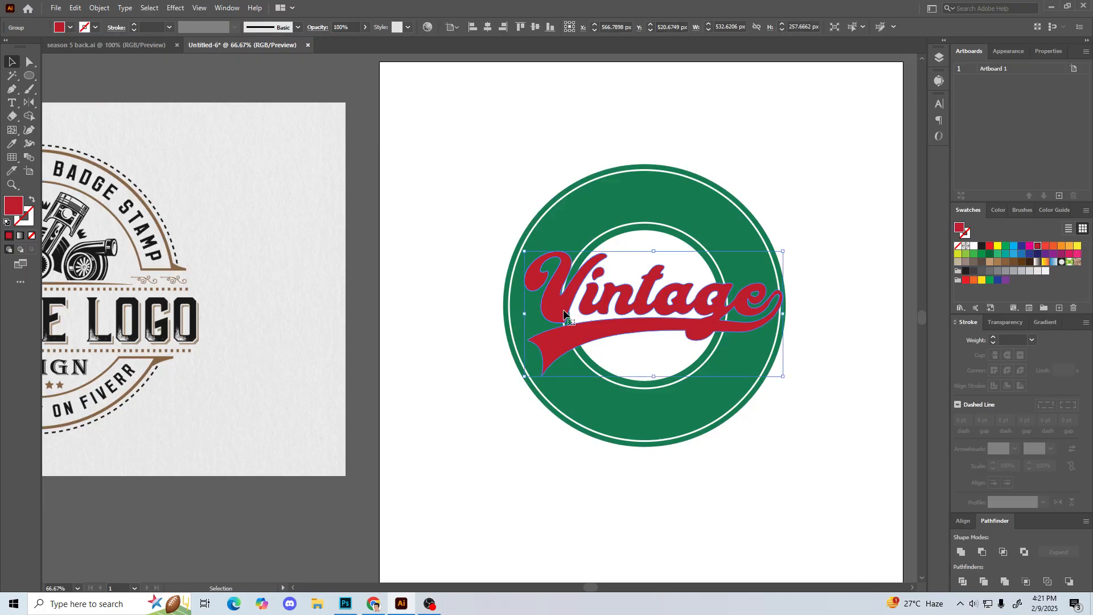
{"action": "left_click", "coordinate": [100, 8]}
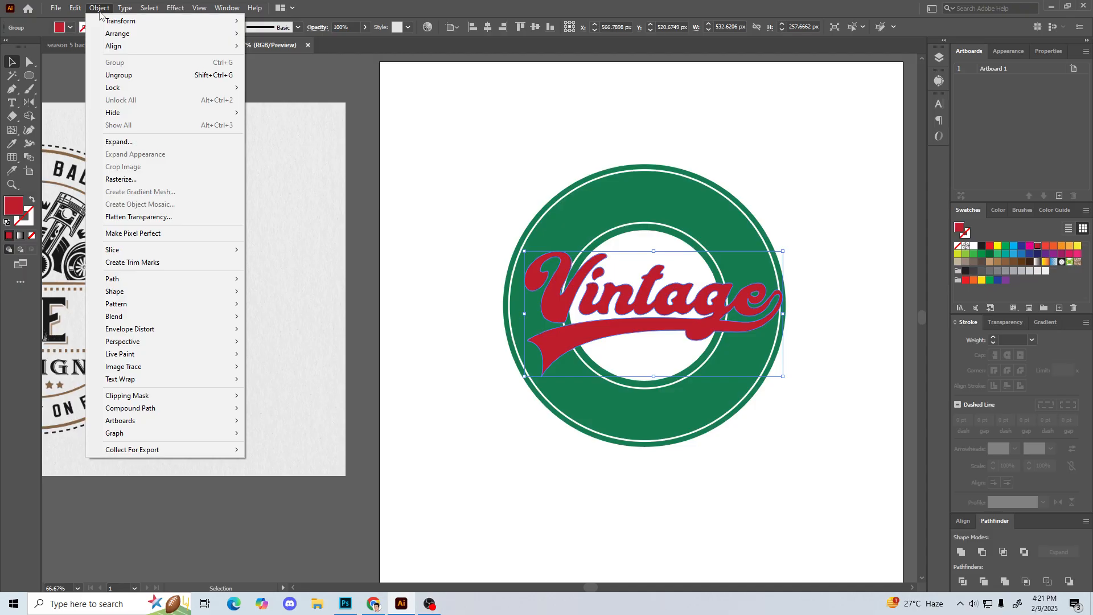
{"action": "mouse_move", "coordinate": [172, 280]}
{"action": "left_click", "coordinate": [460, 302]}
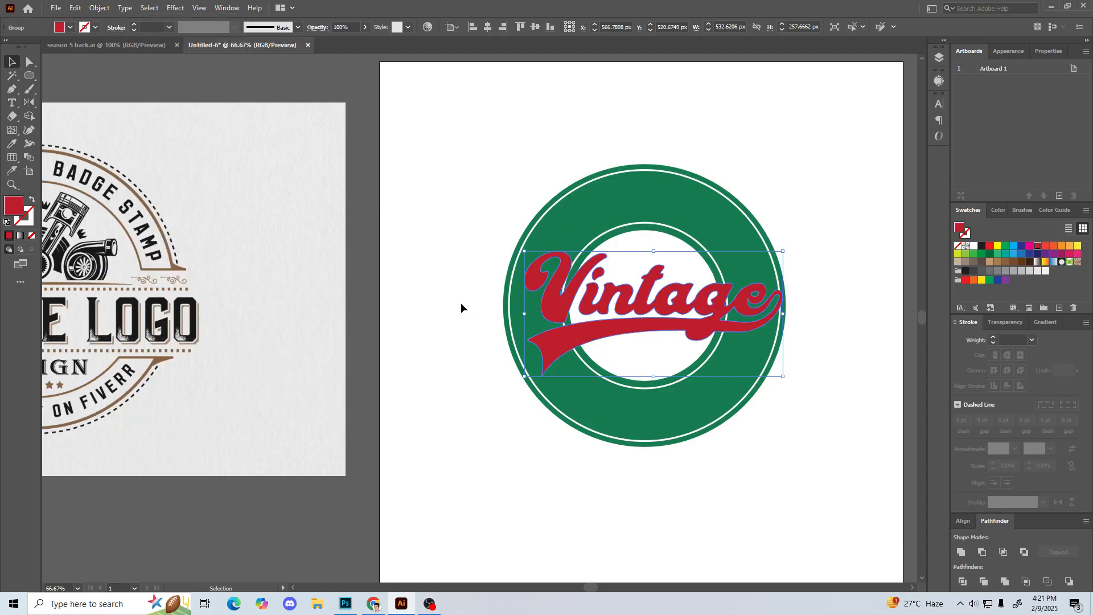
Step: Add a new stroke to the Vintage lettering group's appearance and place it beneath the fill
{"action": "left_click", "coordinate": [555, 297]}
{"action": "left_click", "coordinate": [1009, 51]}
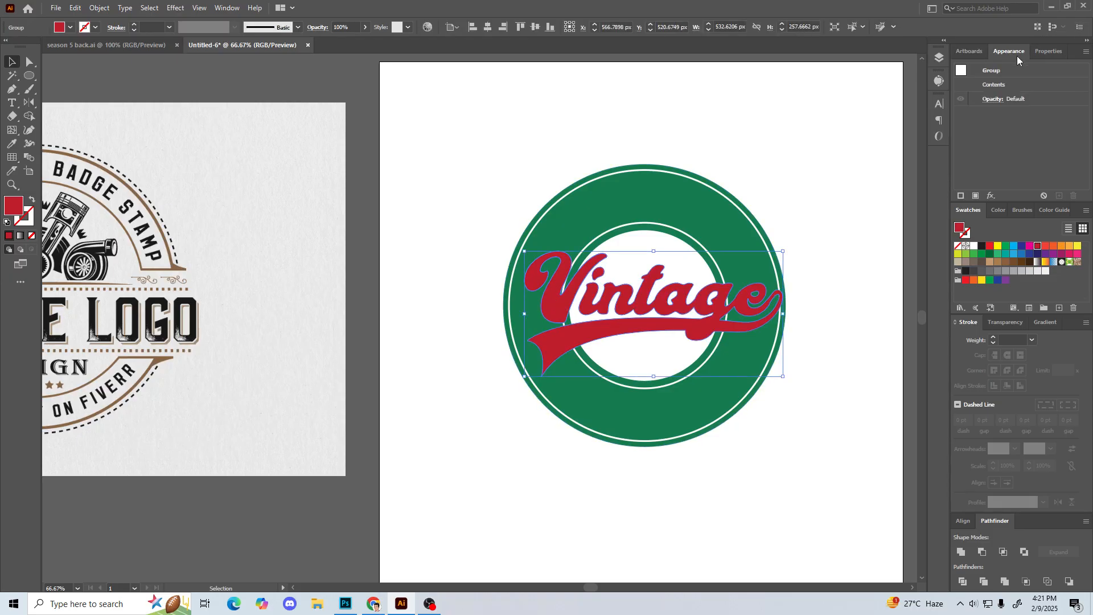
{"action": "left_click", "coordinate": [1086, 51]}
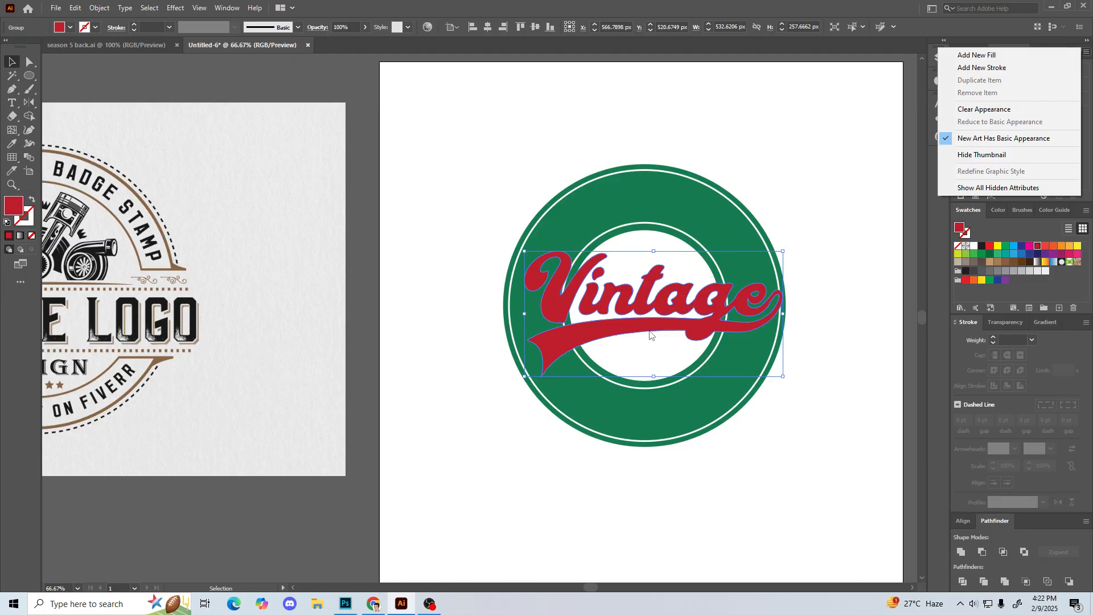
{"action": "left_click", "coordinate": [1005, 71]}
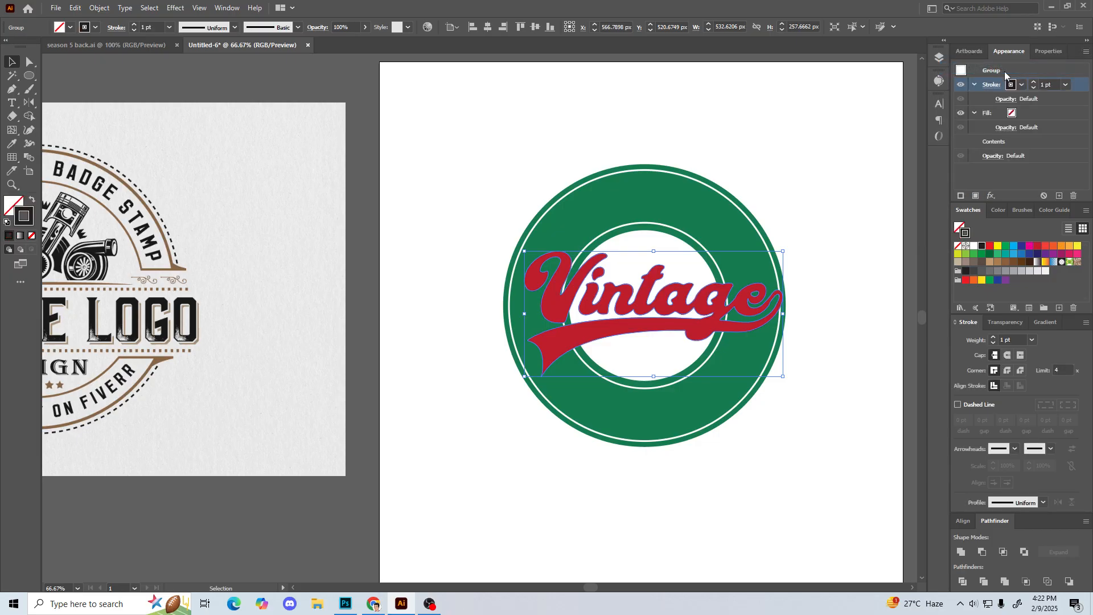
{"action": "mouse_move", "coordinate": [1077, 85]}
{"action": "left_mouse_down"}
{"action": "mouse_move", "coordinate": [1072, 141]}
{"action": "mouse_move", "coordinate": [1027, 121]}
{"action": "mouse_move", "coordinate": [1051, 135]}
{"action": "left_mouse_up"}
Step: Set the group-level fill of the Vintage lettering to white
{"action": "left_click", "coordinate": [1011, 85]}
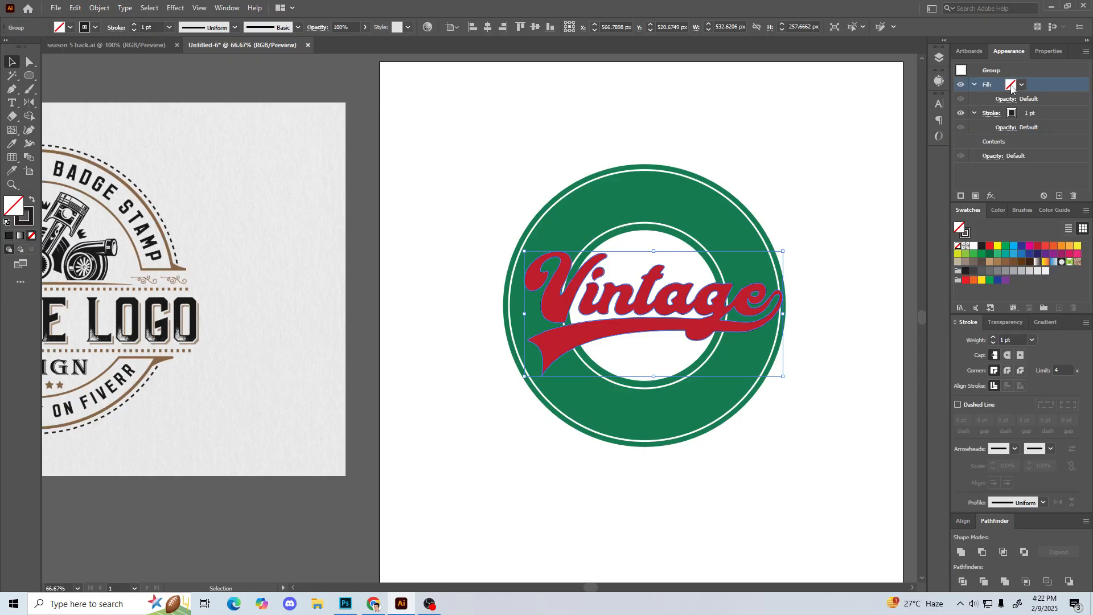
{"action": "left_click", "coordinate": [1011, 86]}
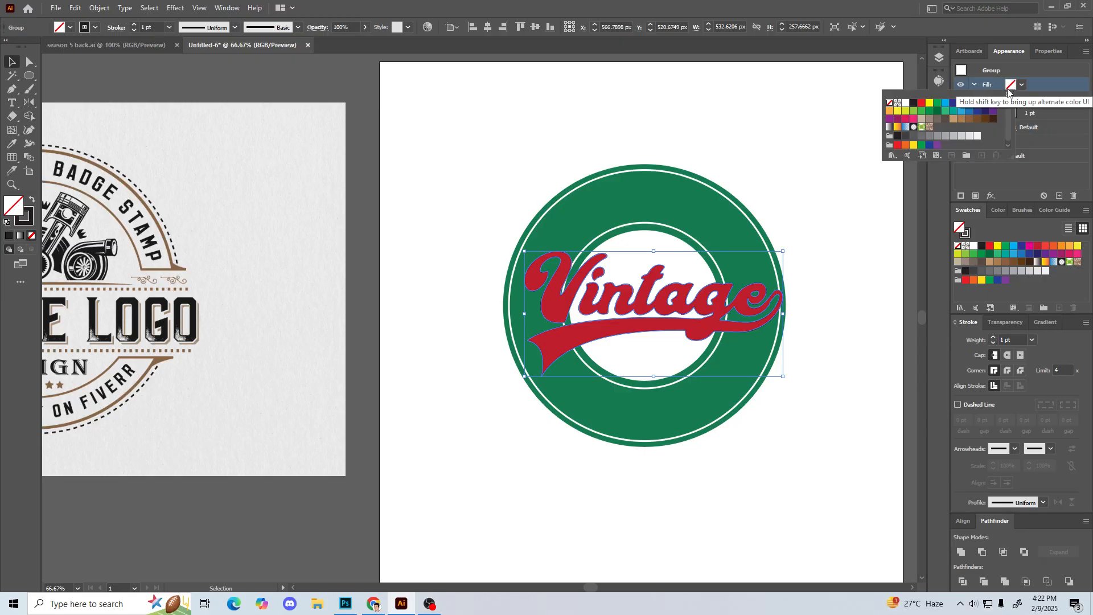
{"action": "left_click", "coordinate": [905, 106]}
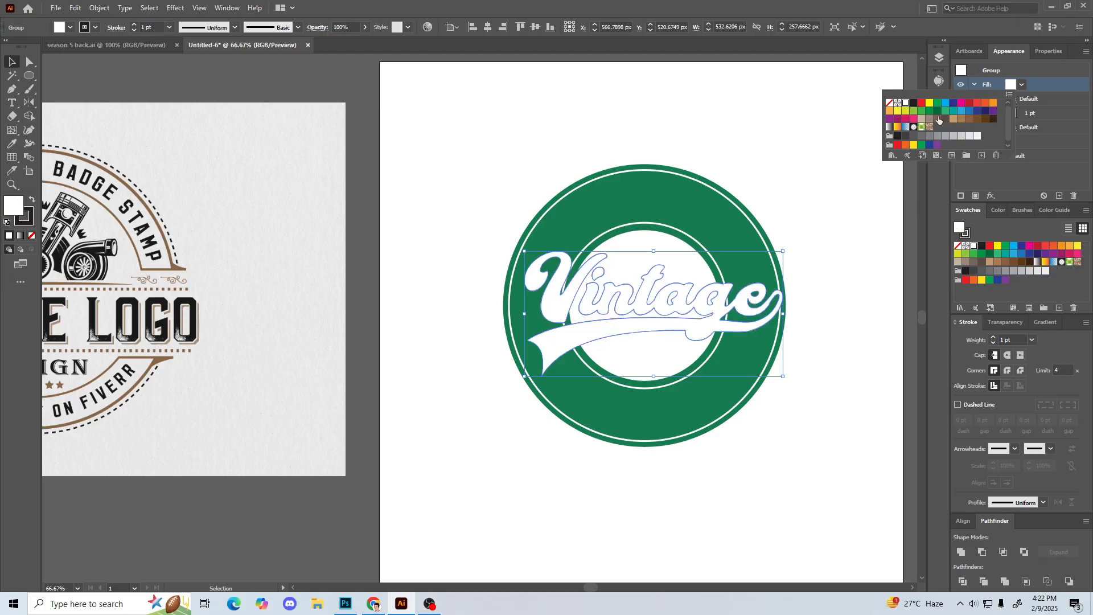
Step: Increase the weight of the lettering group's black stroke to 11 pt
{"action": "left_click", "coordinate": [1032, 111]}
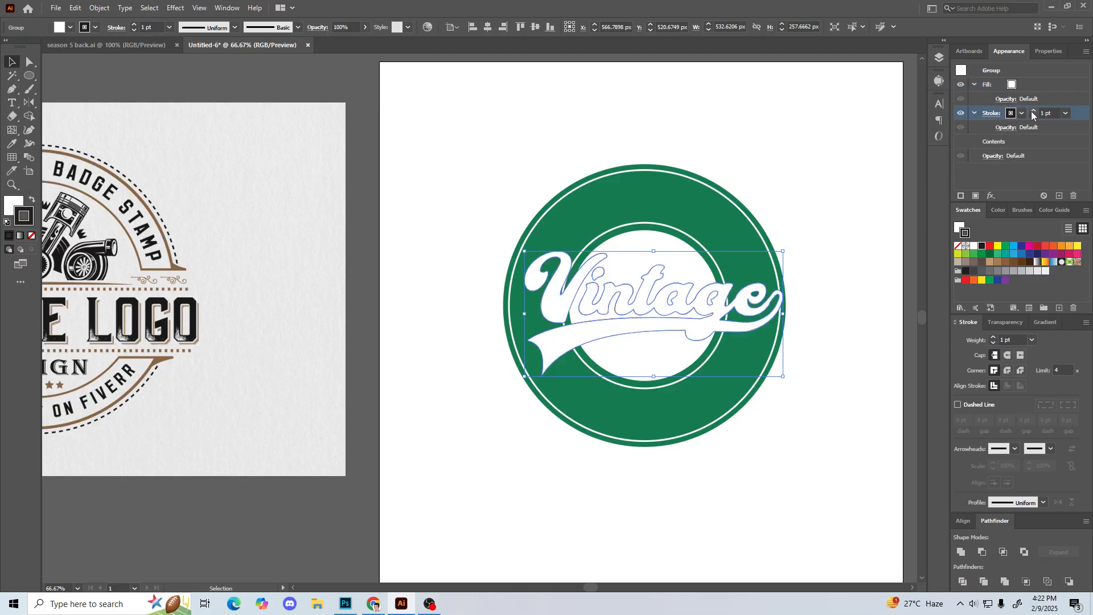
{"action": "left_click", "coordinate": [1035, 110]}
{"action": "left_click", "coordinate": [1034, 111]}
{"action": "left_click", "coordinate": [1034, 111]}
{"action": "left_click", "coordinate": [1034, 111]}
{"action": "left_click", "coordinate": [1034, 111]}
{"action": "left_click", "coordinate": [1034, 111]}
{"action": "left_click", "coordinate": [1034, 111]}
{"action": "left_click", "coordinate": [1034, 111]}
{"action": "left_click", "coordinate": [1034, 111]}
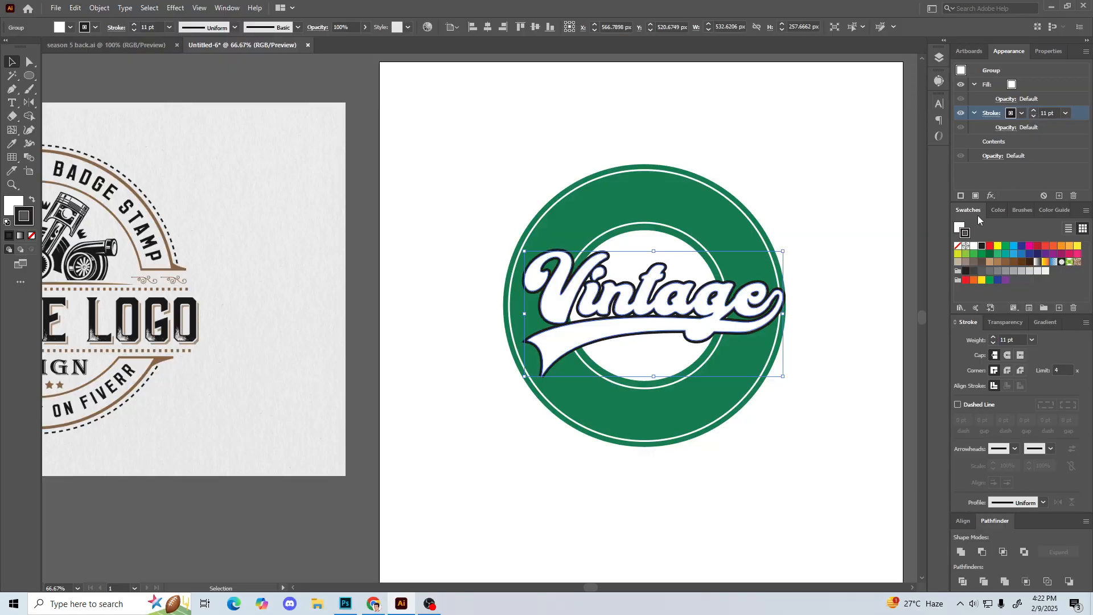
Step: Give the lettering's black stroke round caps and round corner joins, and deselect the group
{"action": "left_click", "coordinate": [1007, 355]}
{"action": "left_click", "coordinate": [1008, 372]}
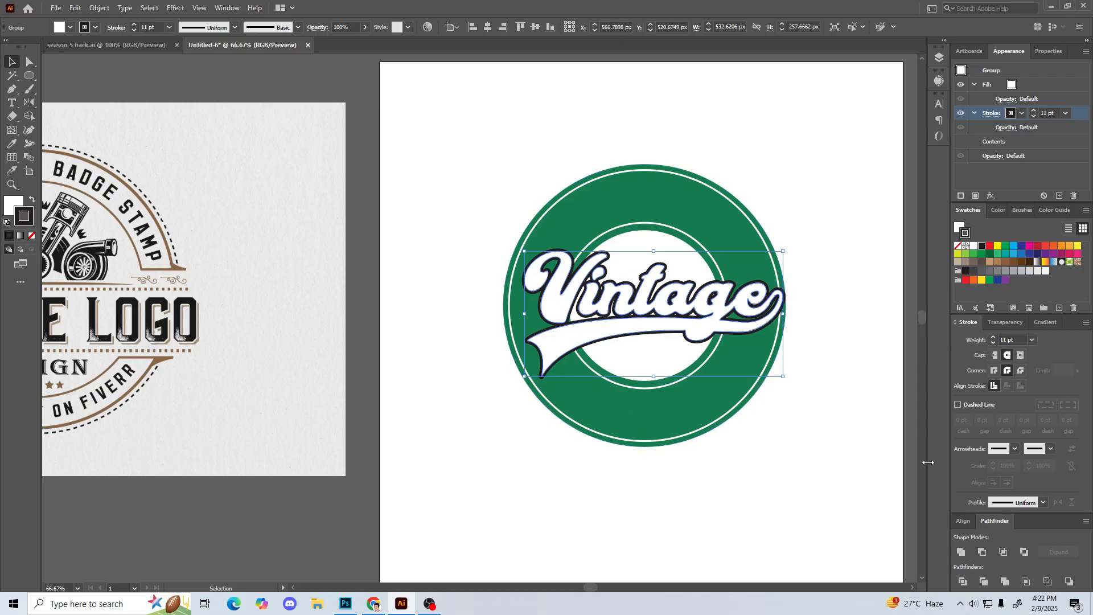
{"action": "left_click", "coordinate": [782, 152]}
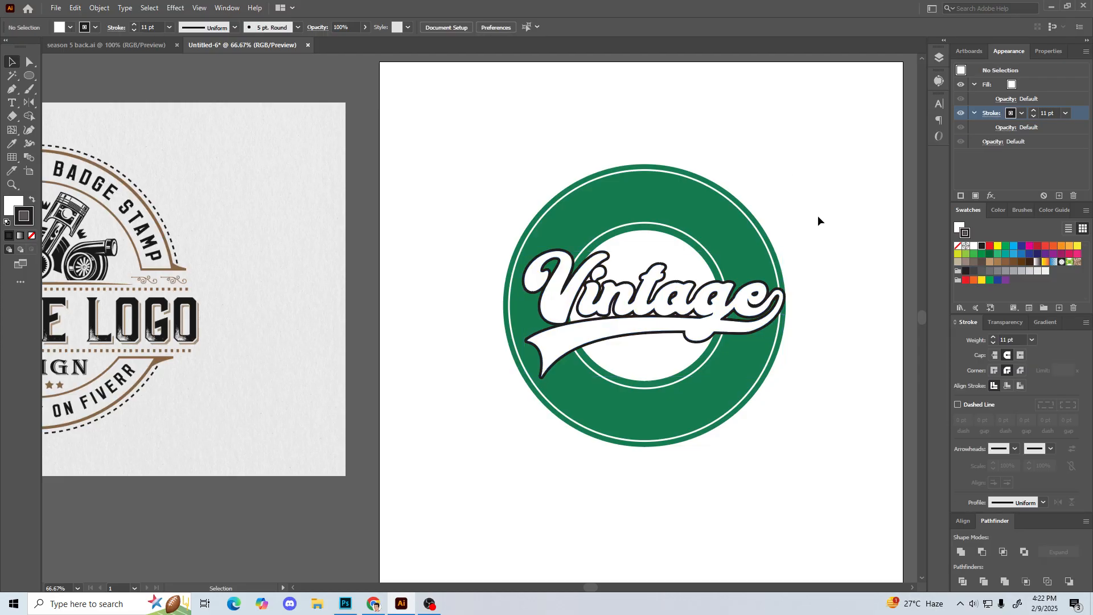
Step: Examine the black outline around the Vintage lettering up close, especially where the V meets the dot of the i
{"action": "left_click", "coordinate": [559, 312]}
{"action": "left_click", "coordinate": [385, 325]}
{"action": "key", "text": "ctrl+plus"}
{"action": "key", "text": "ctrl+plus"}
{"action": "key", "text": "ctrl+plus"}
{"action": "key", "text": "ctrl+plus"}
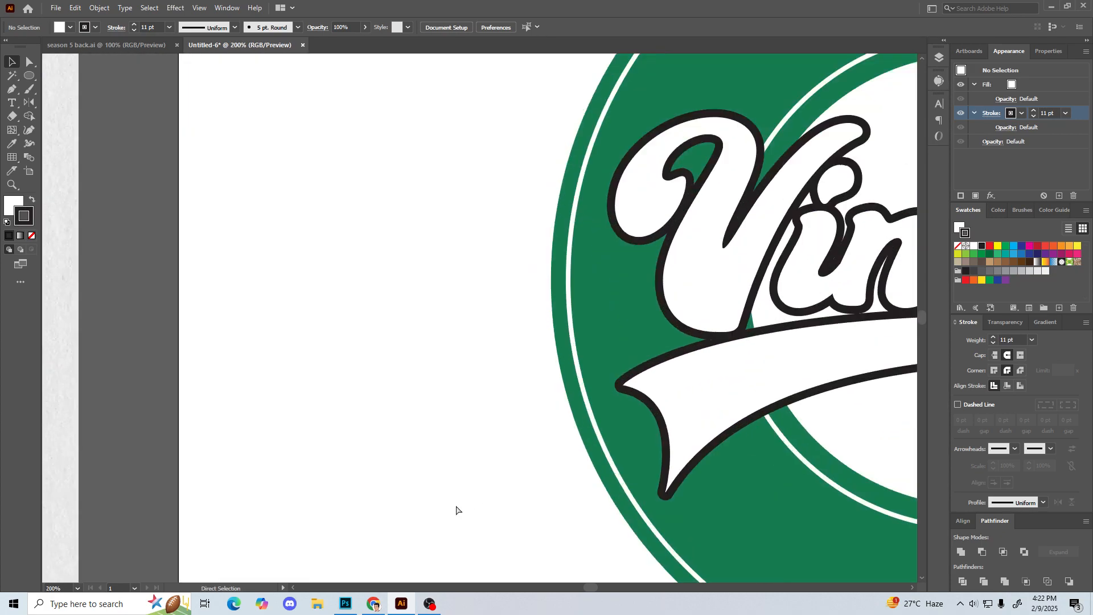
{"action": "left_click_drag", "start_coordinate": [820, 255], "coordinate": [382, 426]}
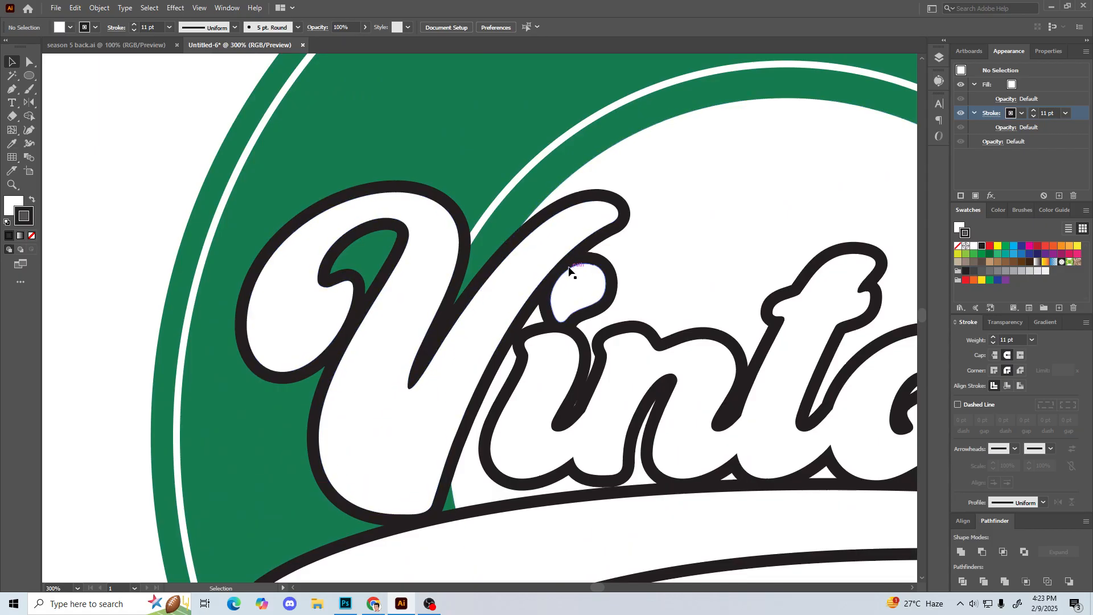
{"action": "key", "text": "ctrl+plus"}
{"action": "key", "text": "ctrl+plus"}
{"action": "key", "text": "ctrl+minus"}
{"action": "key", "text": "ctrl+minus"}
{"action": "key", "text": "ctrl+minus"}
{"action": "key", "text": "ctrl+minus"}
{"action": "key", "text": "ctrl+minus"}
{"action": "key", "text": "ctrl+minus"}
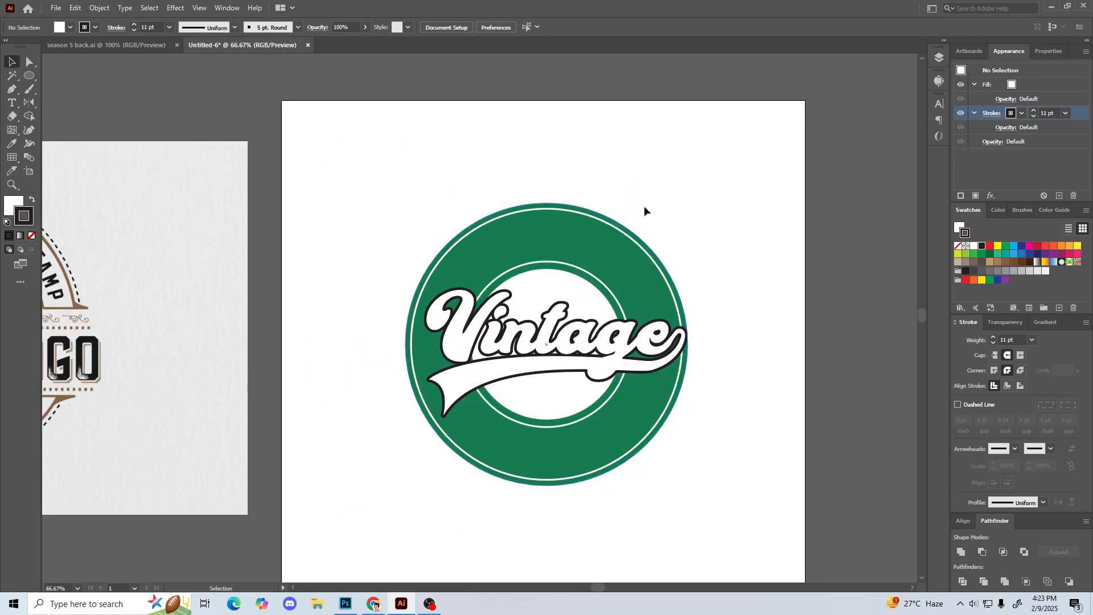
{"action": "left_click_drag", "start_coordinate": [693, 201], "coordinate": [752, 159]}
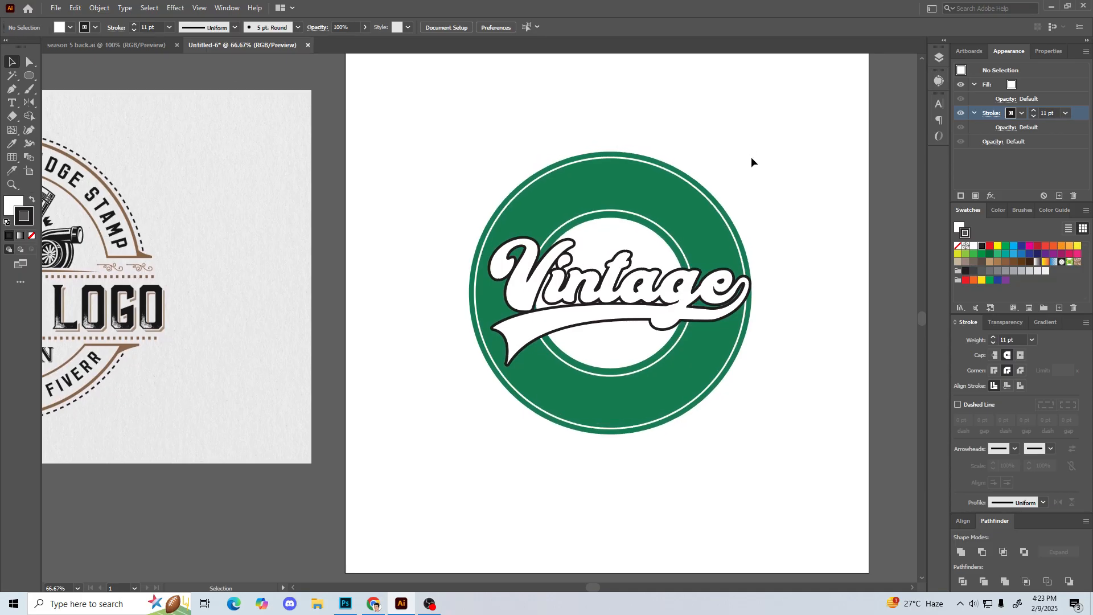
{"action": "left_click_drag", "start_coordinate": [540, 325], "coordinate": [518, 305]}
{"action": "key", "text": "ctrl+z"}
{"action": "left_click", "coordinate": [706, 129]}
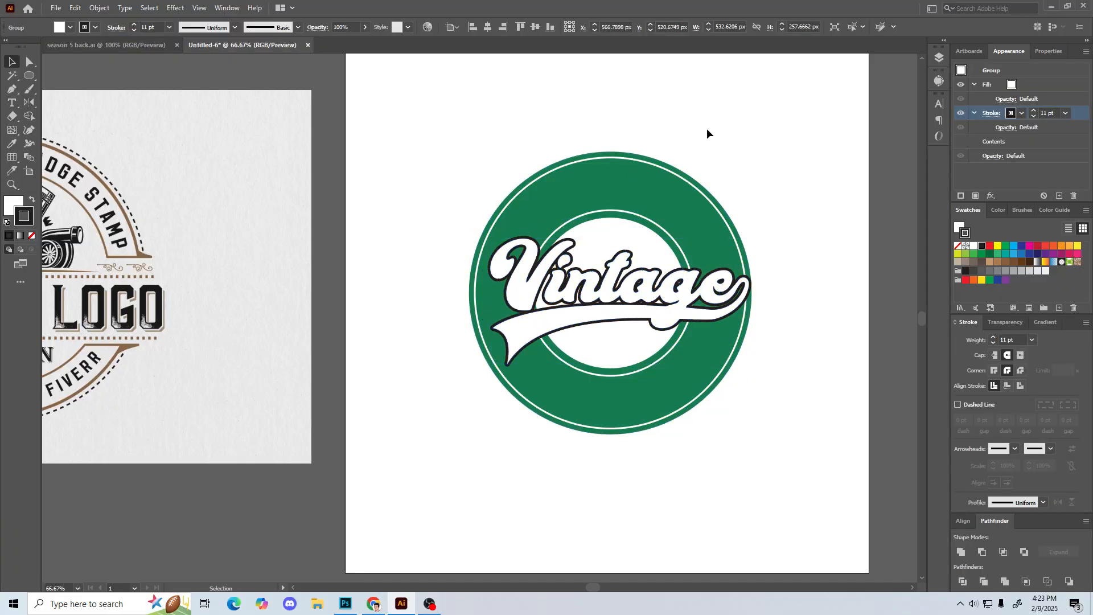
Step: Add a second stroke to the Vintage lettering group above the black one and colour it bright red
{"action": "left_click", "coordinate": [635, 293]}
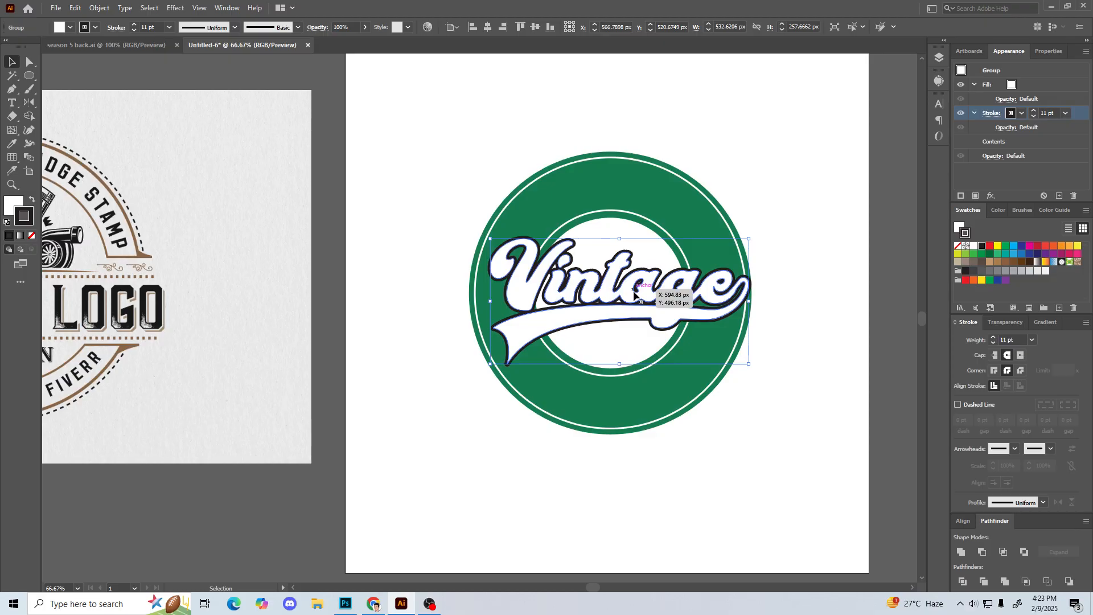
{"action": "left_click", "coordinate": [1086, 52]}
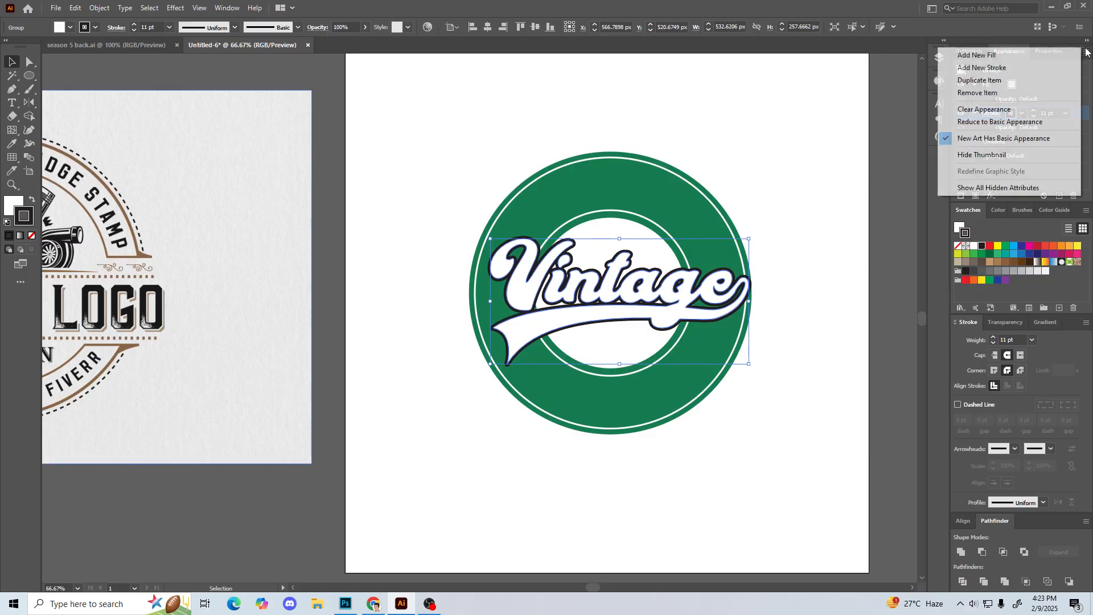
{"action": "left_click", "coordinate": [1016, 67]}
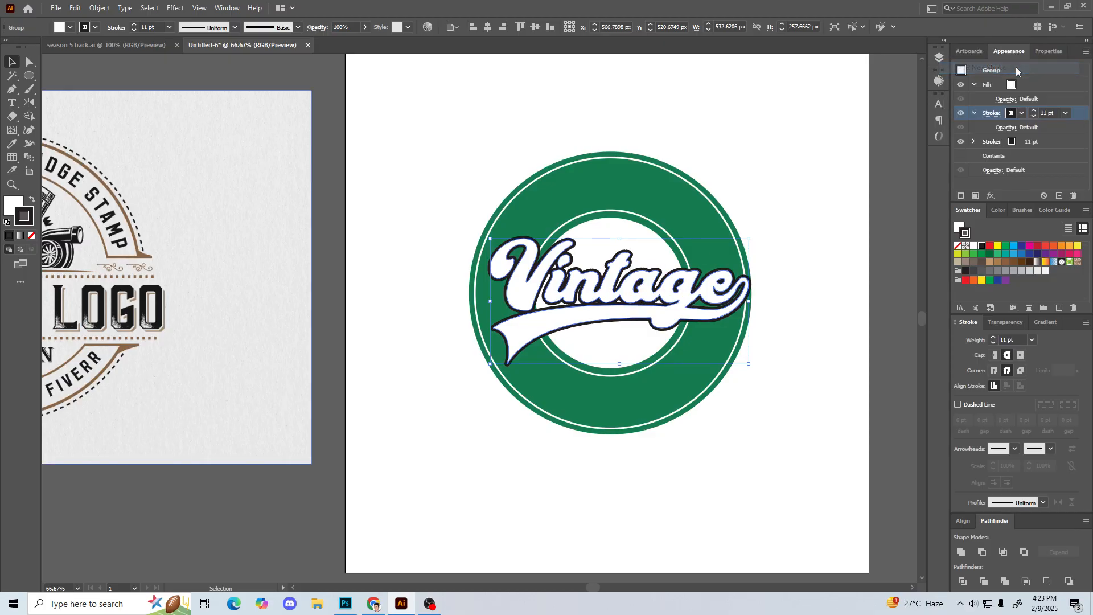
{"action": "left_click", "coordinate": [1015, 115]}
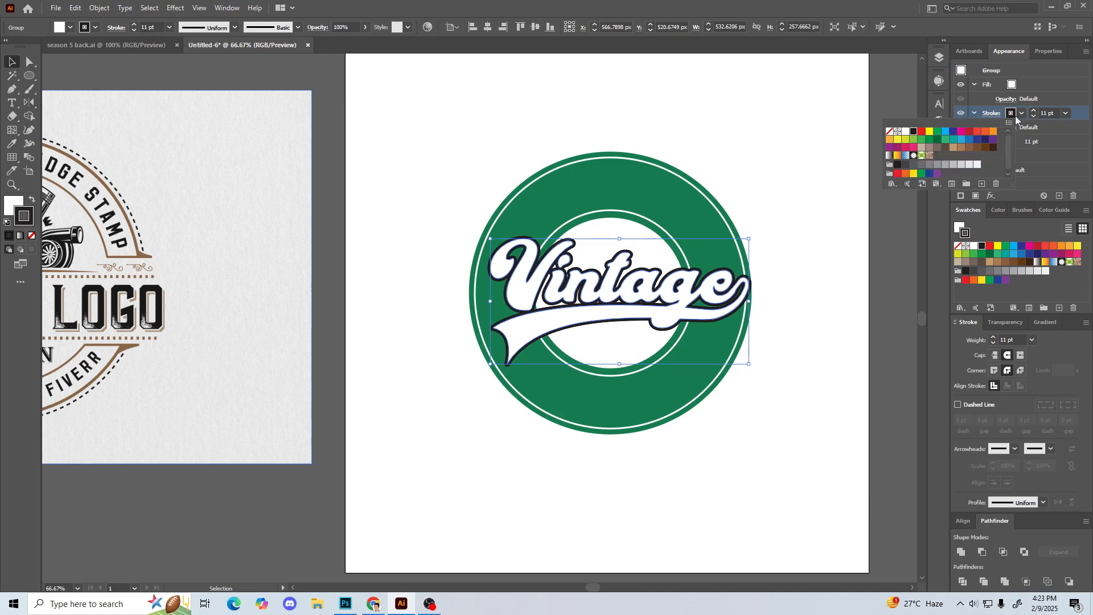
{"action": "left_click", "coordinate": [977, 132]}
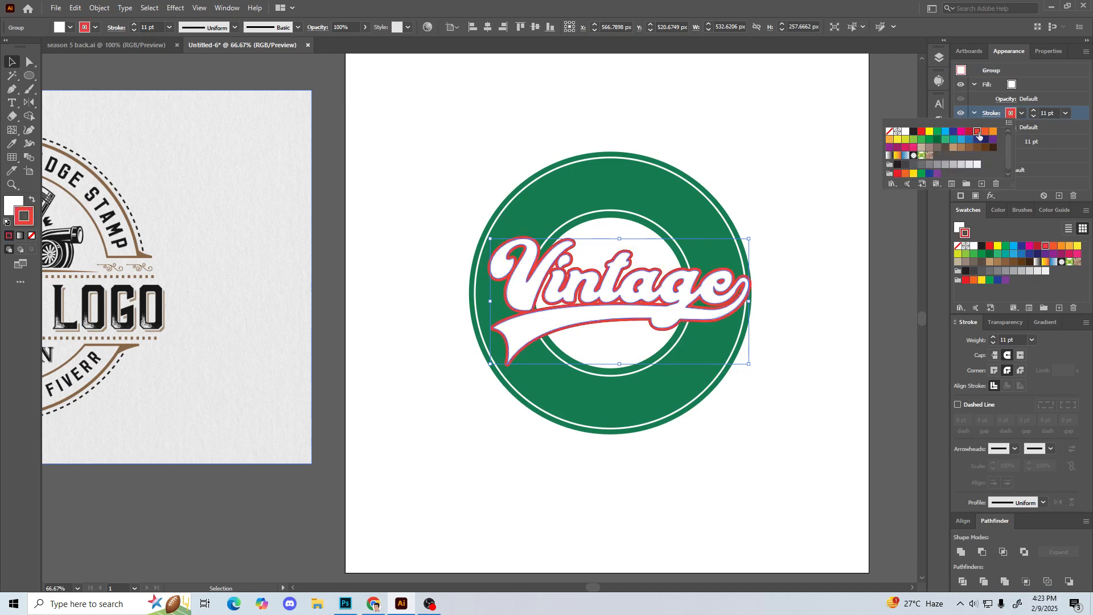
Step: Reduce the weight of the lettering's red stroke to 4 pt
{"action": "left_click", "coordinate": [1031, 117]}
{"action": "left_click", "coordinate": [1033, 116]}
{"action": "left_click", "coordinate": [1033, 116]}
{"action": "left_click", "coordinate": [1033, 116]}
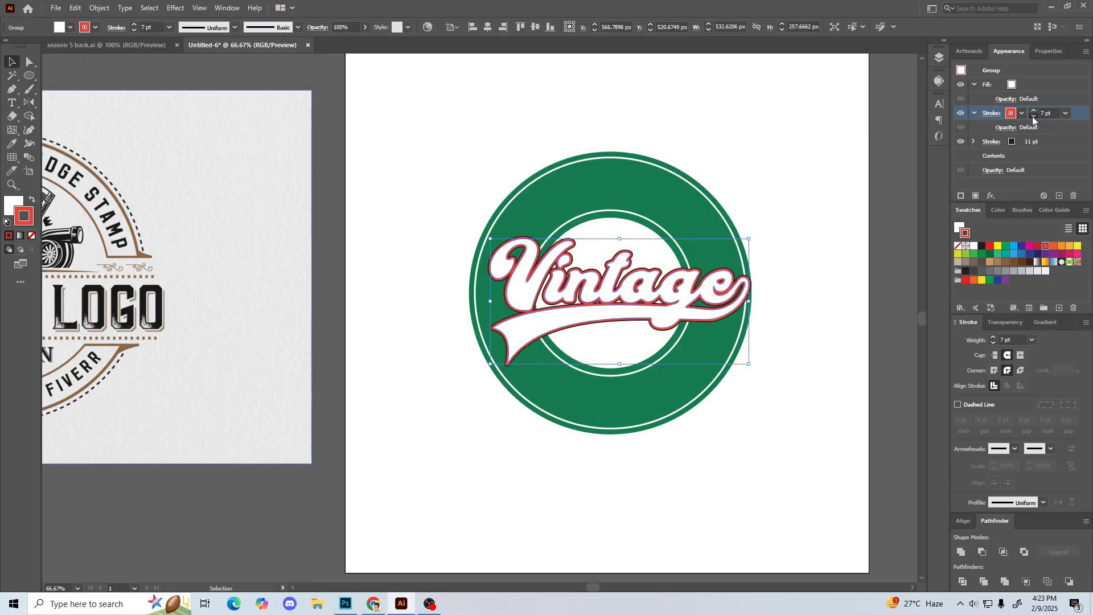
{"action": "left_click", "coordinate": [1033, 116]}
{"action": "left_click", "coordinate": [1033, 116]}
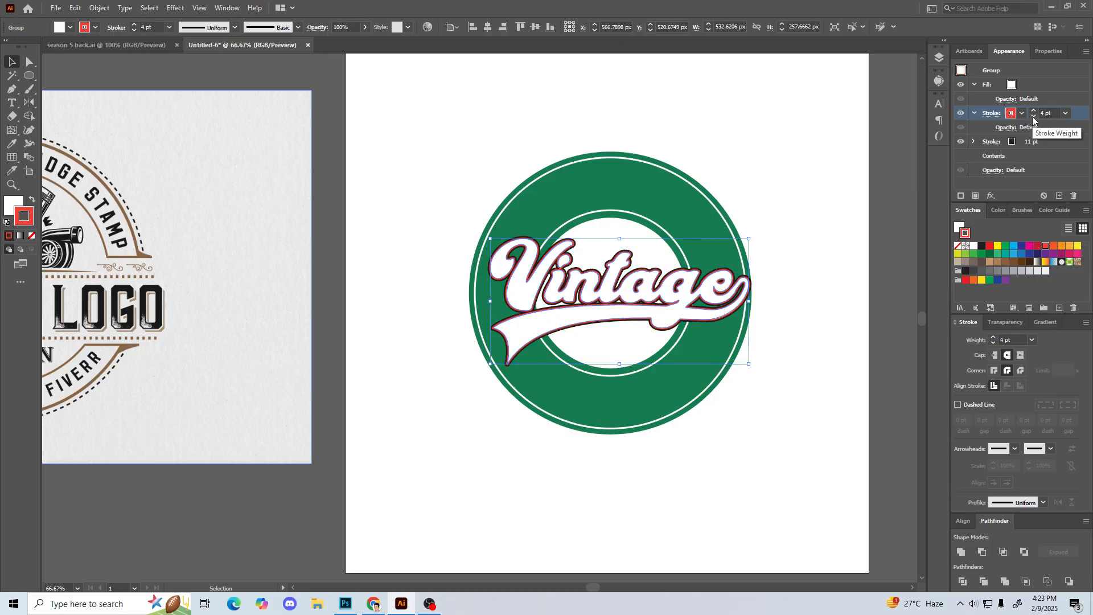
{"action": "left_click", "coordinate": [421, 217]}
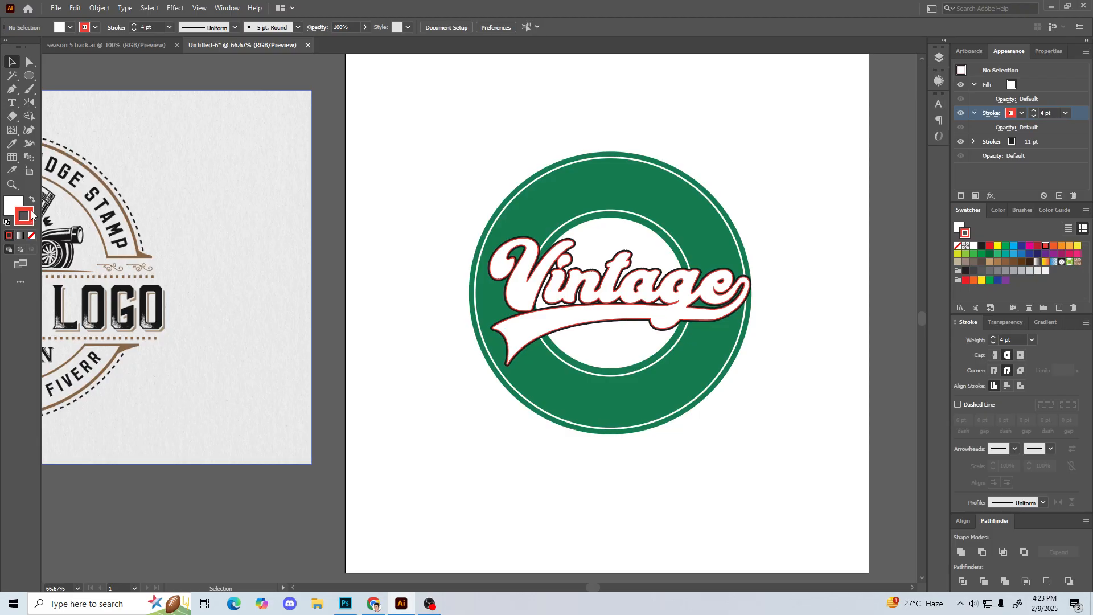
{"action": "left_click", "coordinate": [537, 294]}
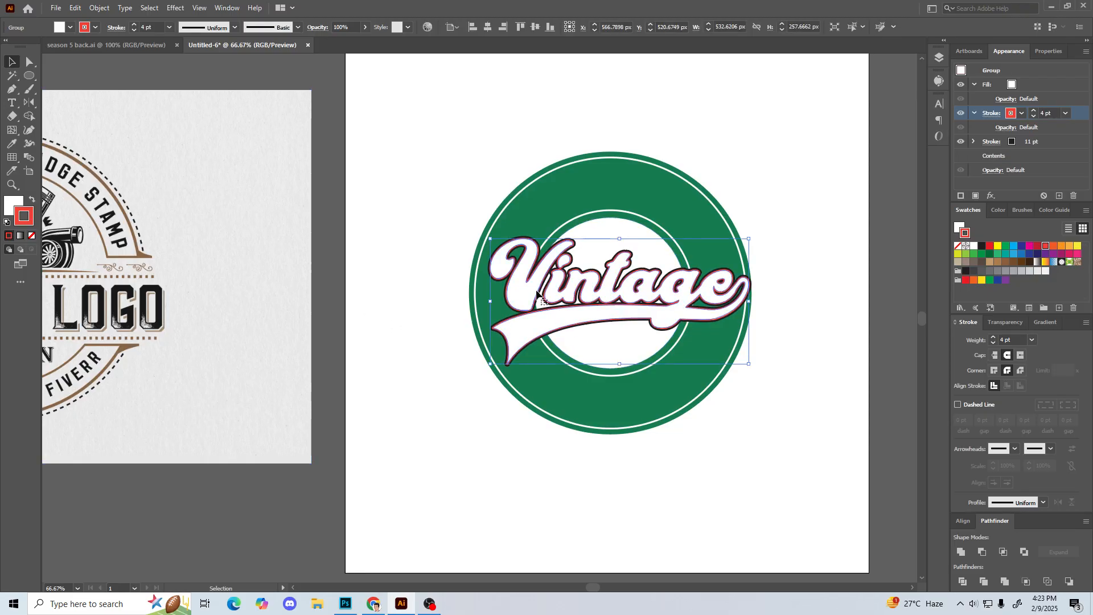
{"action": "left_click", "coordinate": [445, 169]}
{"action": "left_click", "coordinate": [552, 254]}
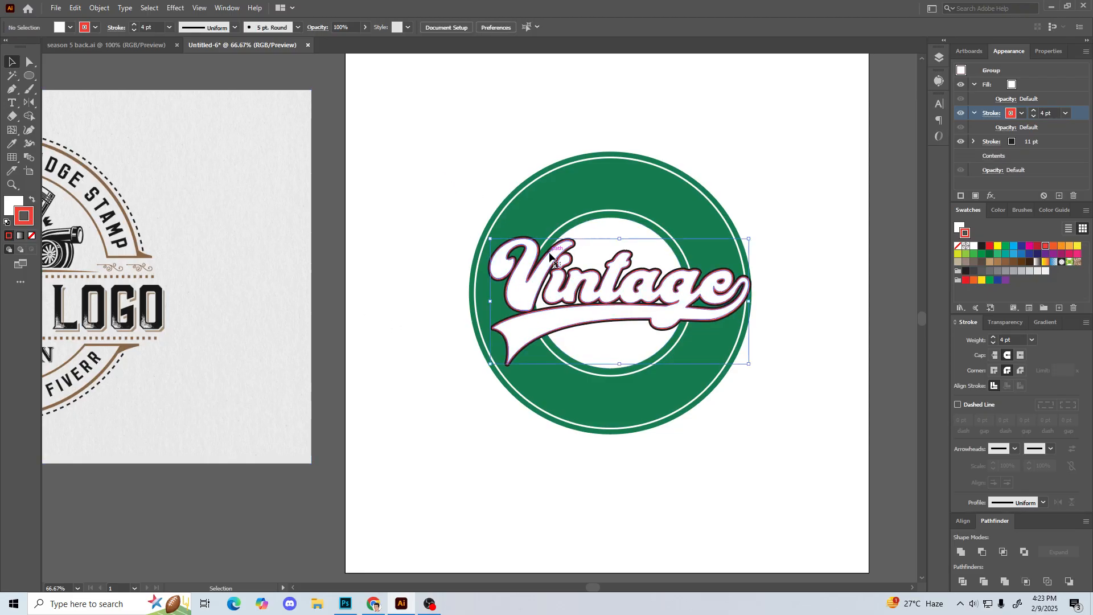
{"action": "left_click", "coordinate": [509, 130]}
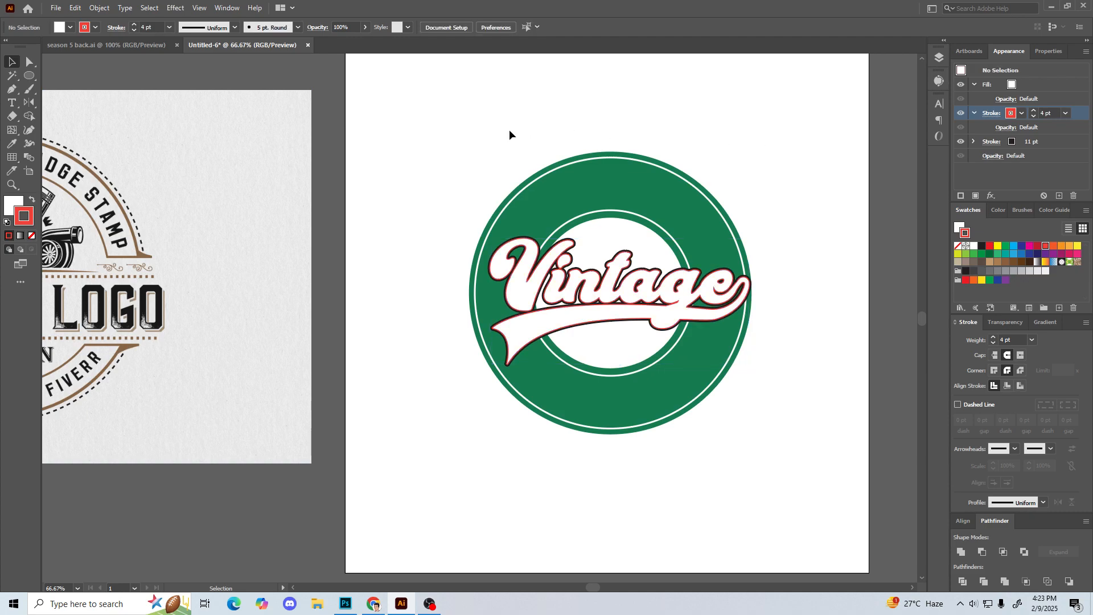
Step: Try thickening the Vintage lettering group's red stroke to 30 pt with mitered corner joins
{"action": "left_click", "coordinate": [549, 265]}
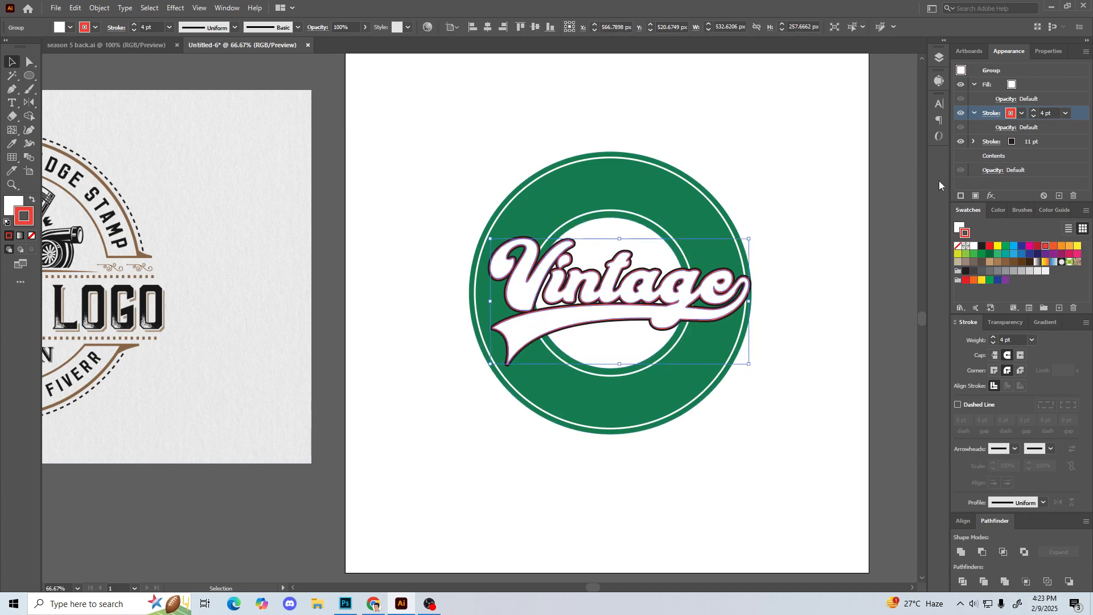
{"action": "left_click", "coordinate": [1034, 111]}
{"action": "left_click", "coordinate": [1034, 112]}
{"action": "left_click", "coordinate": [1034, 111]}
{"action": "left_click", "coordinate": [1034, 112]}
{"action": "left_click", "coordinate": [1034, 112]}
{"action": "left_click", "coordinate": [1034, 111]}
{"action": "left_click", "coordinate": [1034, 112]}
{"action": "left_click", "coordinate": [1035, 112]}
{"action": "left_click", "coordinate": [1034, 111]}
{"action": "left_click", "coordinate": [1034, 111]}
{"action": "left_click", "coordinate": [995, 371]}
{"action": "left_click", "coordinate": [1035, 113]}
{"action": "left_click", "coordinate": [1034, 112]}
{"action": "left_click", "coordinate": [1035, 112]}
{"action": "left_click", "coordinate": [1035, 112]}
{"action": "left_click", "coordinate": [1035, 112]}
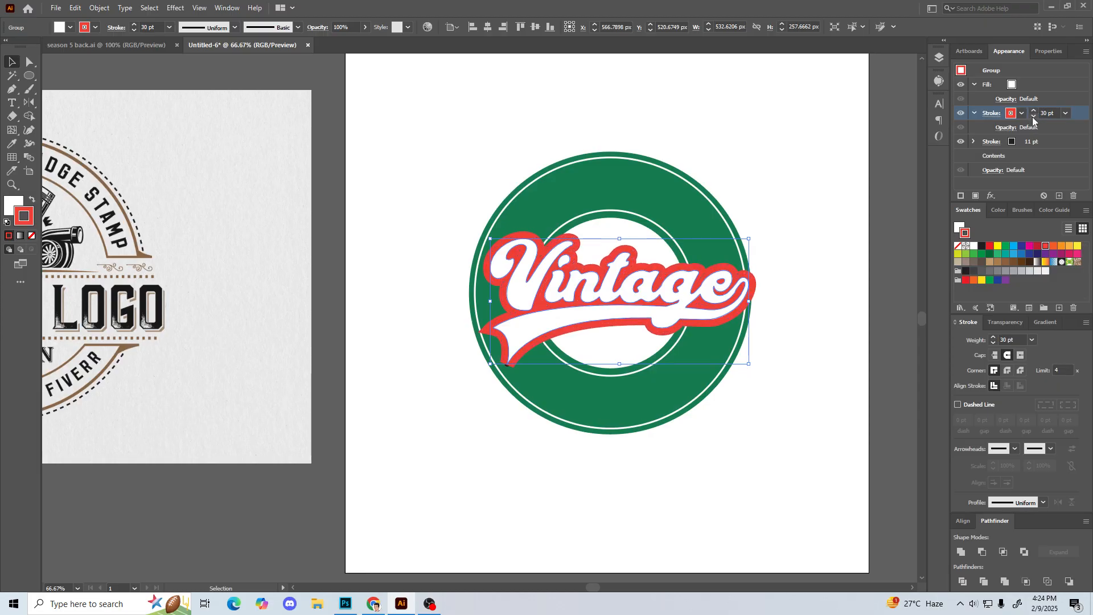
Step: Reduce the red stroke of the Vintage lettering to 8 pt and give it round corner joins
{"action": "left_click", "coordinate": [1033, 118]}
{"action": "left_click", "coordinate": [1033, 117]}
{"action": "left_click", "coordinate": [1033, 117]}
{"action": "left_click", "coordinate": [1033, 118]}
{"action": "left_click", "coordinate": [1033, 118]}
{"action": "left_click", "coordinate": [1033, 118]}
{"action": "left_click", "coordinate": [1033, 117]}
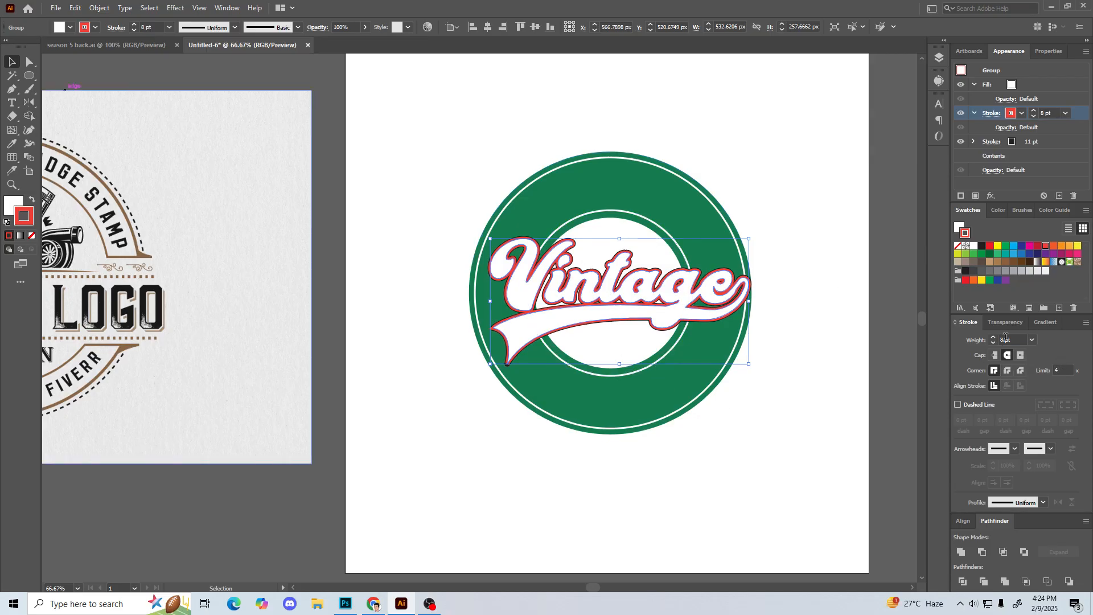
{"action": "left_click", "coordinate": [1008, 371]}
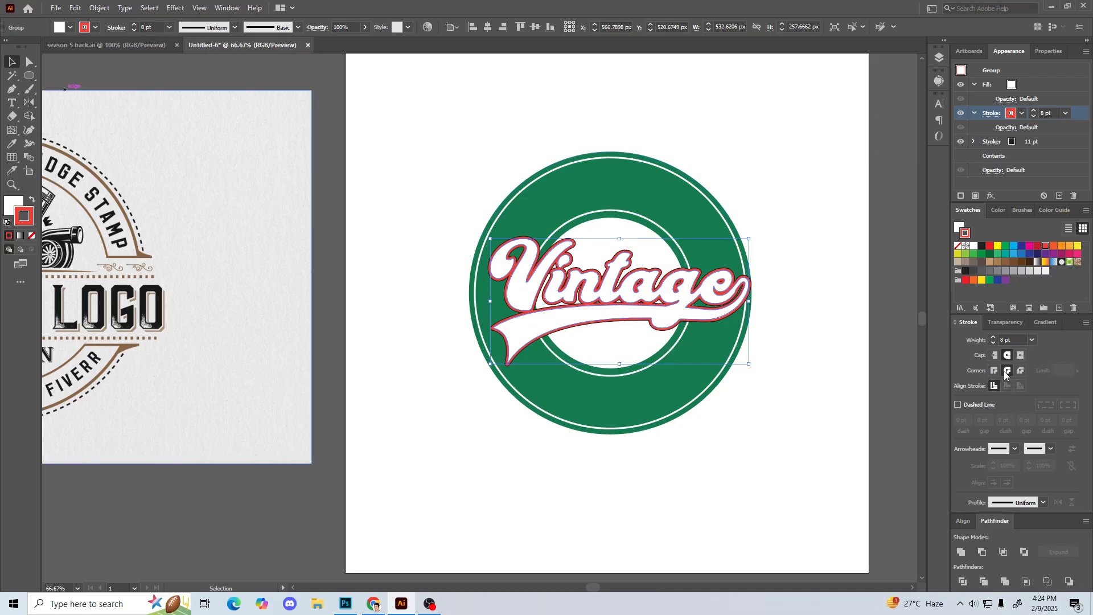
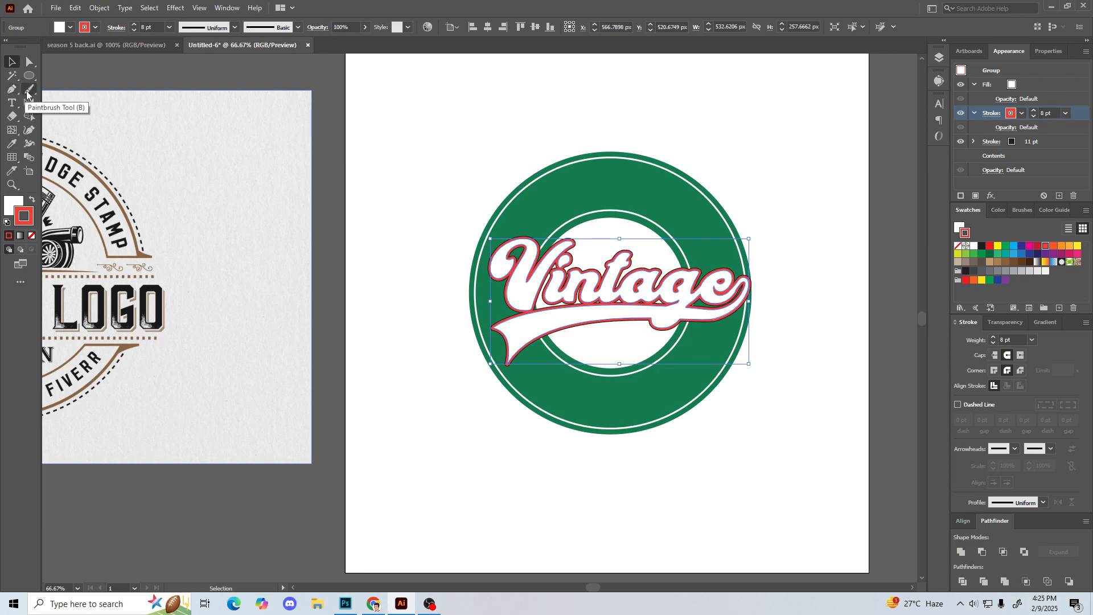
Step: Reduce the red stroke of the Vintage lettering group to 5 pt
{"action": "left_click", "coordinate": [500, 133]}
{"action": "left_click", "coordinate": [581, 279]}
{"action": "left_click", "coordinate": [490, 119]}
{"action": "left_click", "coordinate": [632, 302]}
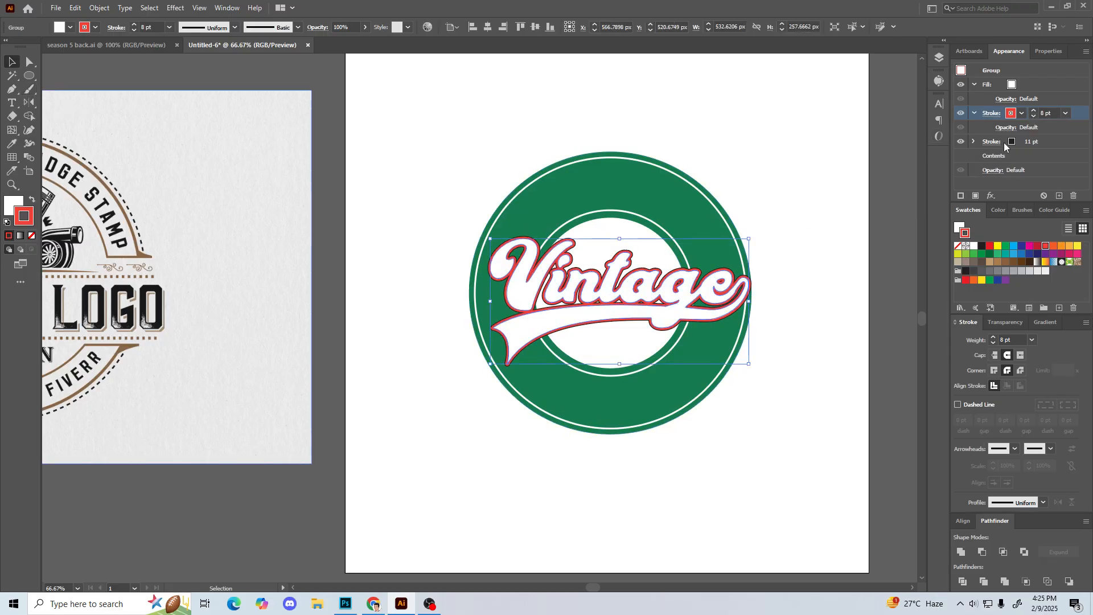
{"action": "left_click", "coordinate": [1033, 116]}
{"action": "left_click", "coordinate": [1034, 116]}
{"action": "left_click", "coordinate": [1033, 116]}
{"action": "left_click", "coordinate": [1033, 116]}
{"action": "left_click", "coordinate": [1034, 116]}
{"action": "left_click", "coordinate": [1033, 116]}
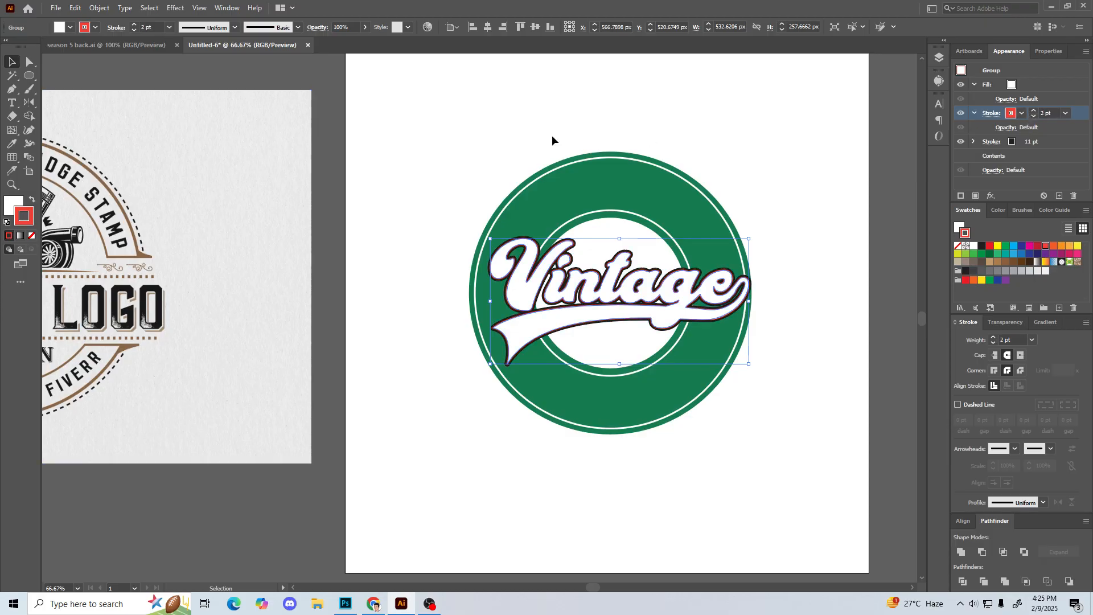
{"action": "left_click", "coordinate": [1034, 111]}
{"action": "left_click", "coordinate": [1035, 111]}
{"action": "left_click", "coordinate": [1034, 111]}
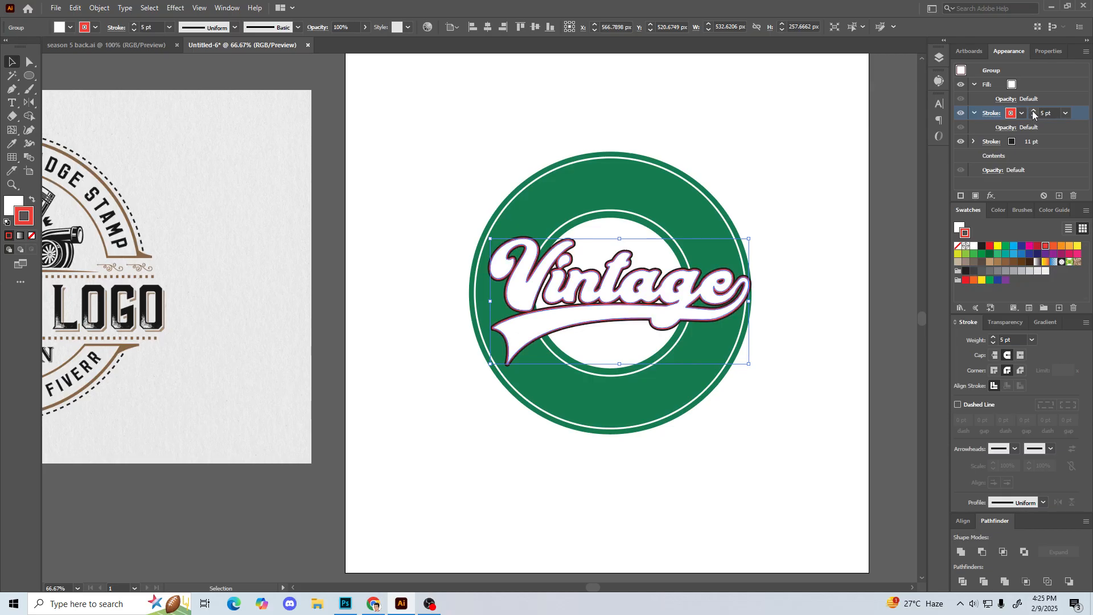
Step: Increase the black outer stroke of the Vintage lettering group to 13 pt
{"action": "left_click", "coordinate": [1032, 145]}
{"action": "left_click", "coordinate": [740, 145]}
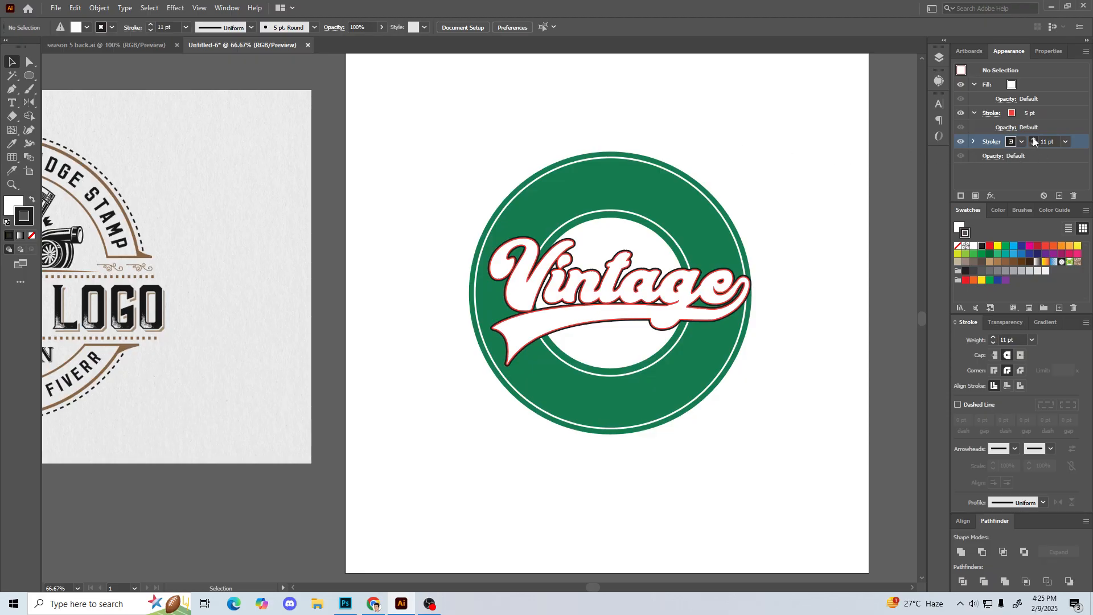
{"action": "left_click", "coordinate": [641, 330]}
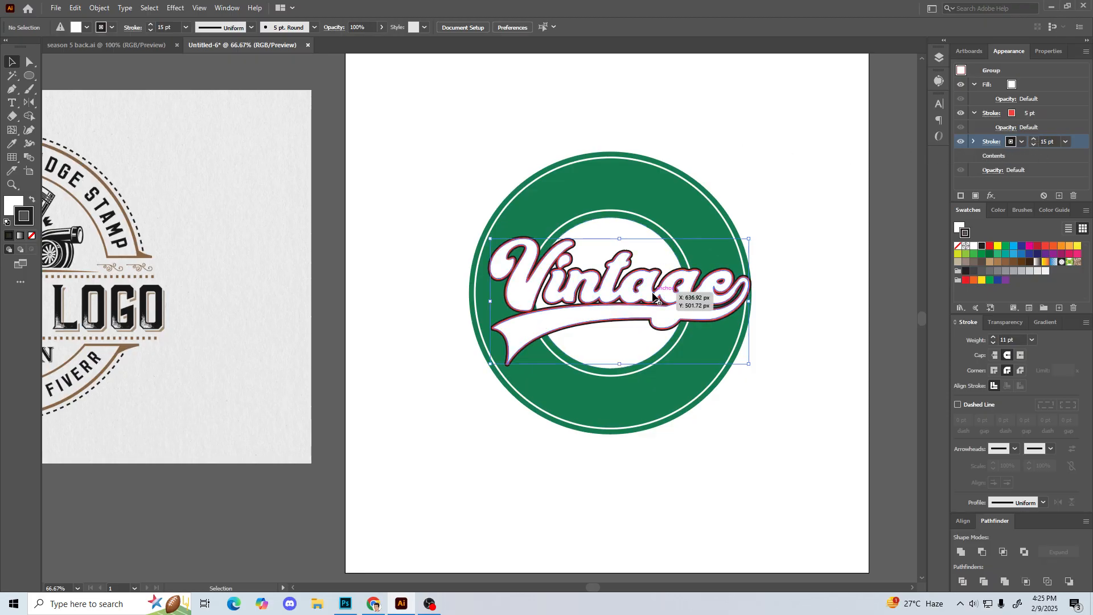
{"action": "left_click", "coordinate": [1034, 139]}
{"action": "left_click", "coordinate": [1034, 140]}
{"action": "left_click", "coordinate": [1034, 140]}
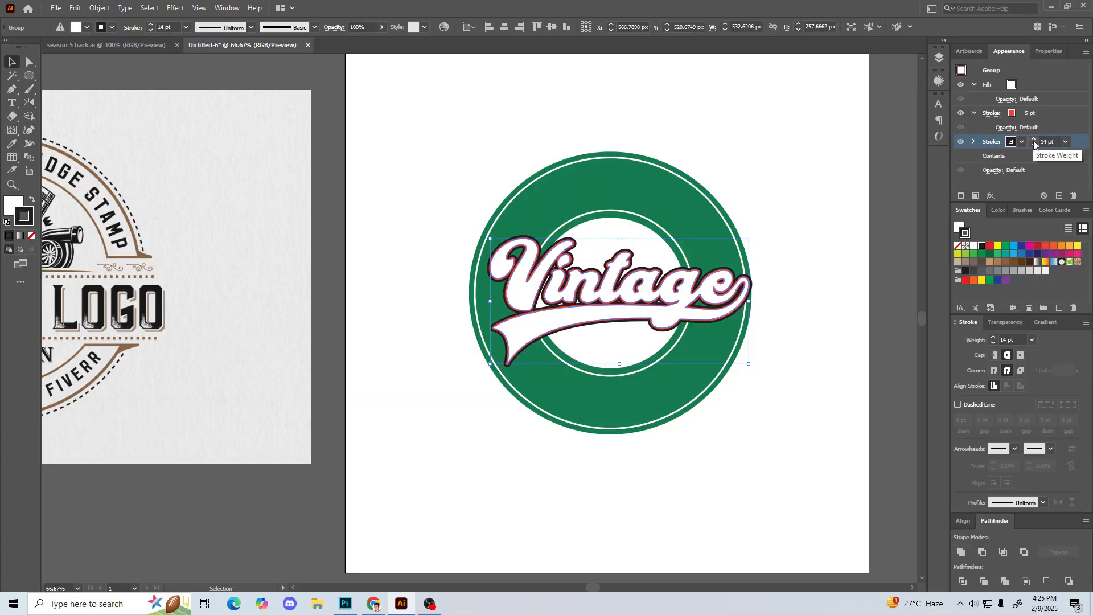
{"action": "left_click", "coordinate": [1034, 145]}
{"action": "left_click", "coordinate": [469, 151]}
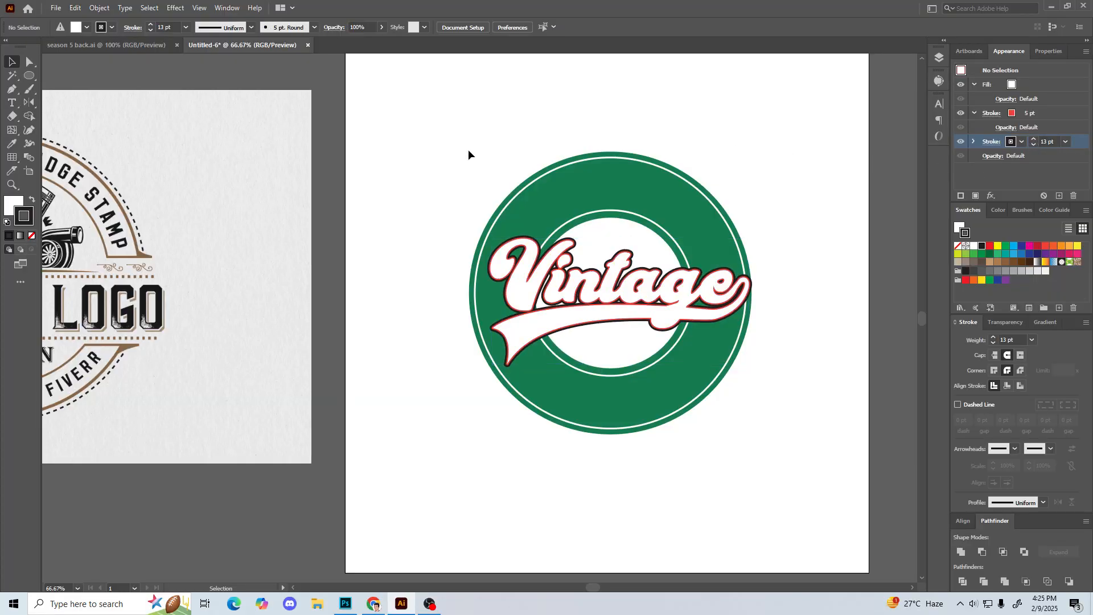
{"action": "key", "text": "ctrl+minus"}
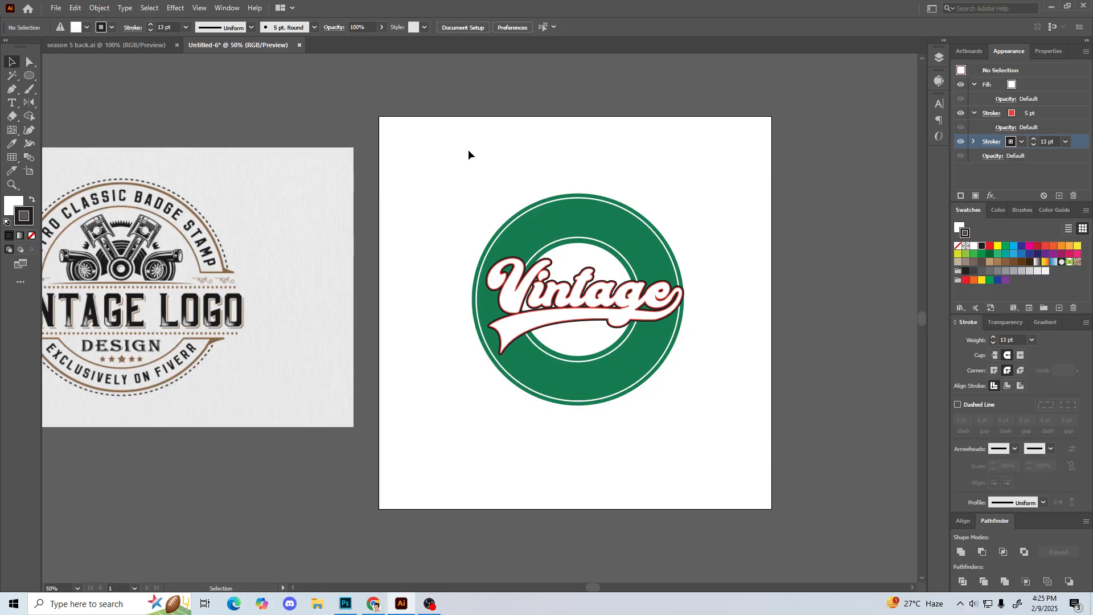
{"action": "left_click", "coordinate": [614, 317]}
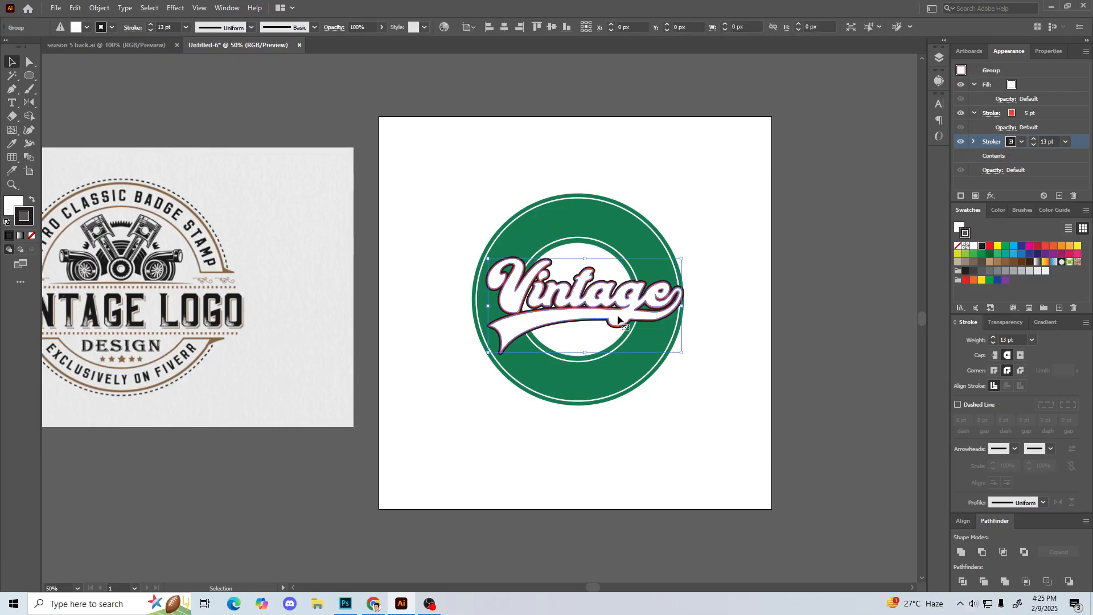
{"action": "left_click", "coordinate": [433, 286]}
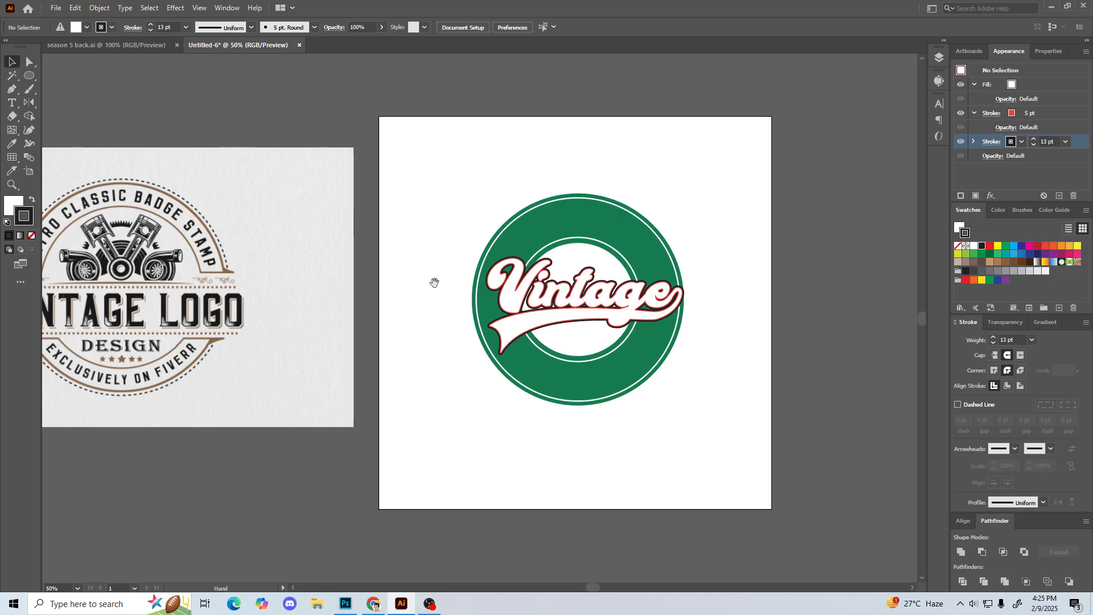
Step: Scale a concentric copy of the outer white ring down to about 363 px across, just outside the inner white ring
{"action": "scroll", "coordinate": [434, 281], "scroll_direction": "left", "scroll_amount": 1}
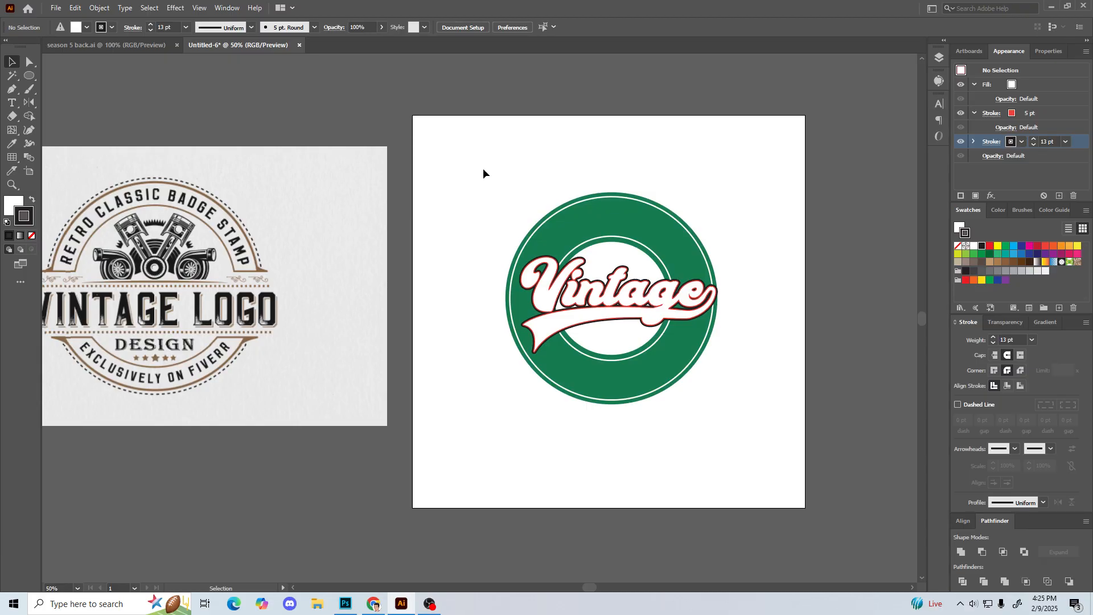
{"action": "scroll", "coordinate": [482, 169], "scroll_direction": "left", "scroll_amount": 1}
{"action": "left_click", "coordinate": [572, 220]}
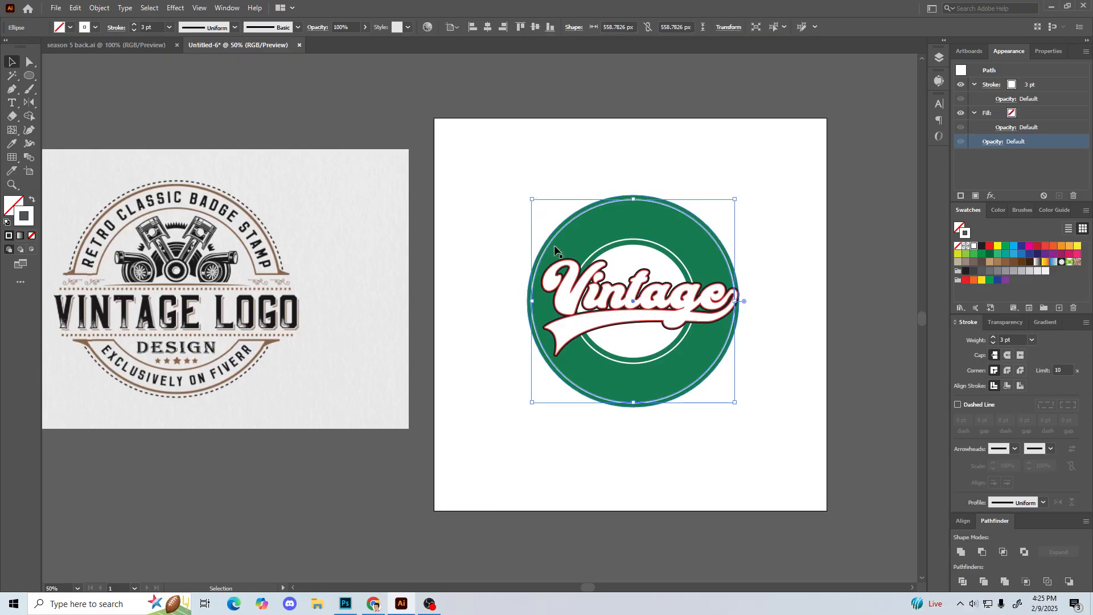
{"action": "key", "text": "a"}
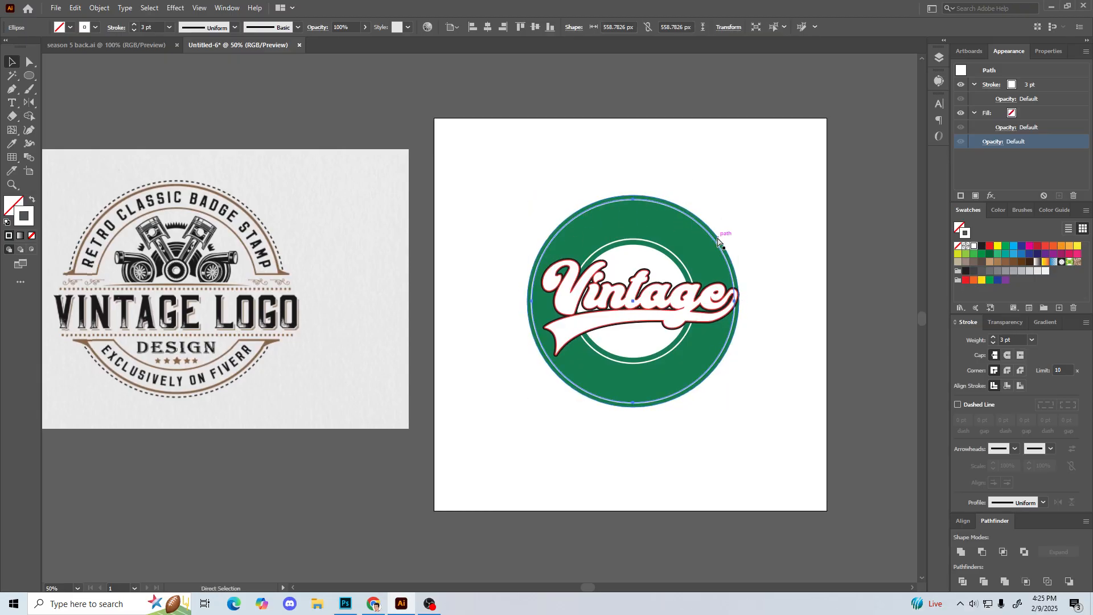
{"action": "key", "text": "v"}
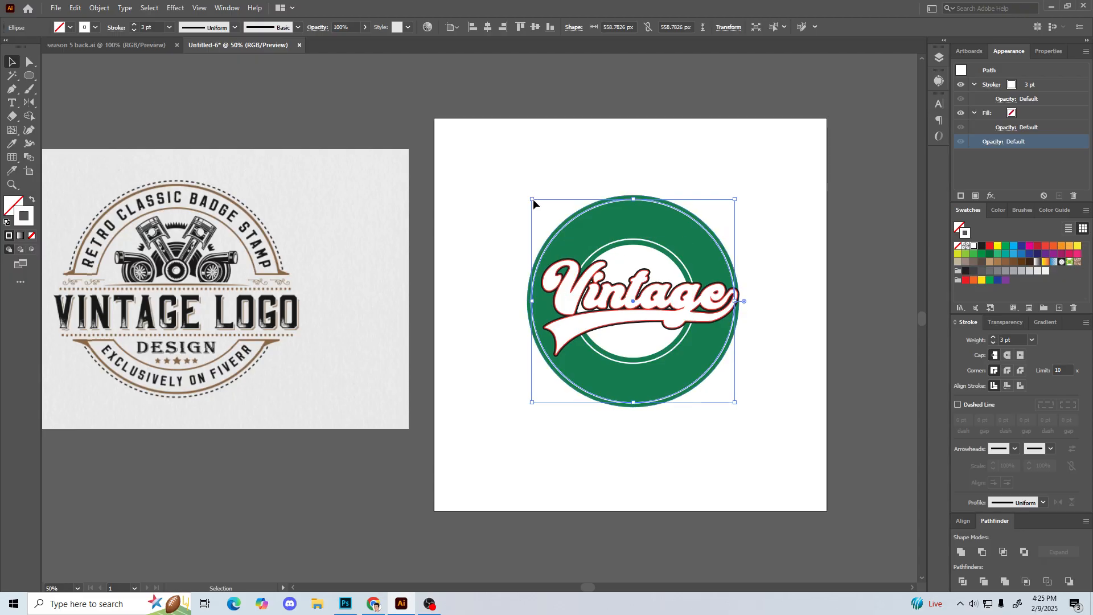
{"action": "left_click_drag", "start_coordinate": [533, 200], "coordinate": [549, 208]}
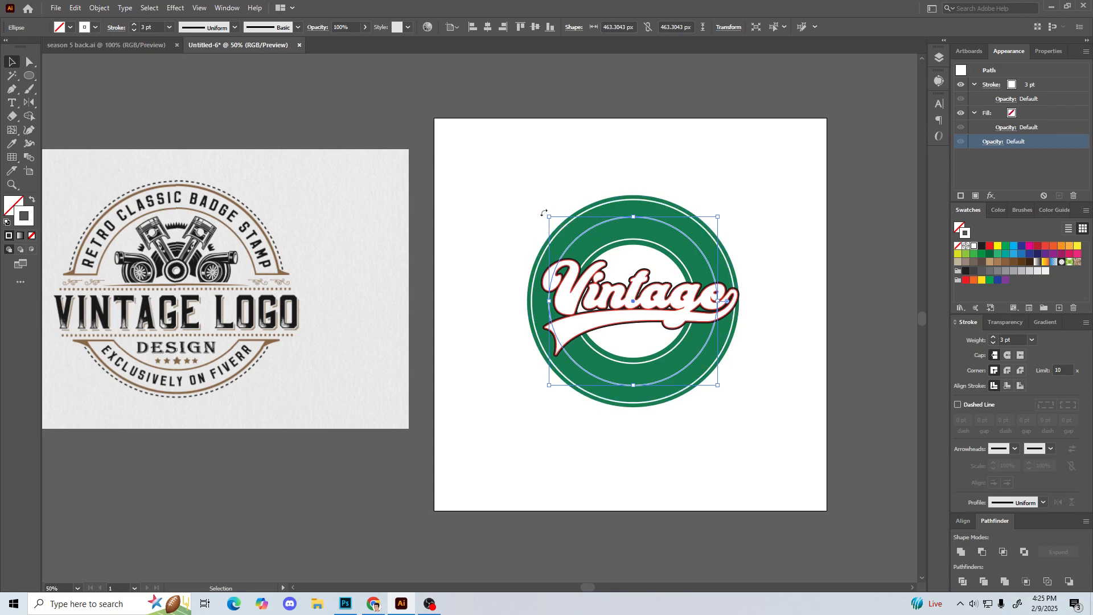
{"action": "key", "text": "ctrl+equal"}
{"action": "key", "text": "ctrl+equal"}
{"action": "left_click_drag", "start_coordinate": [544, 213], "coordinate": [635, 232]}
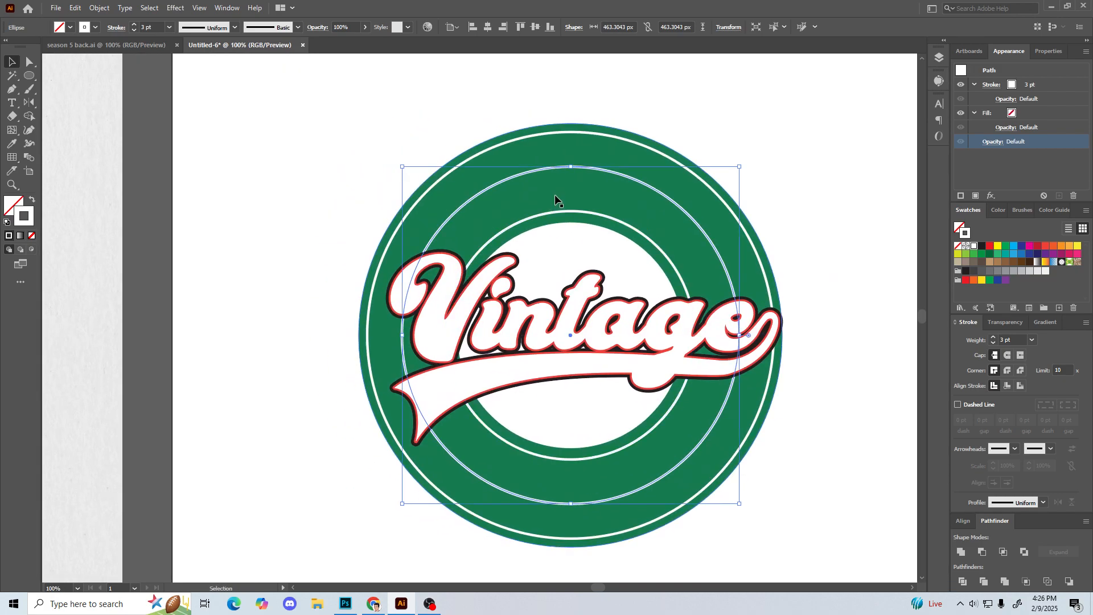
{"action": "left_click_drag", "start_coordinate": [402, 166], "coordinate": [439, 143]}
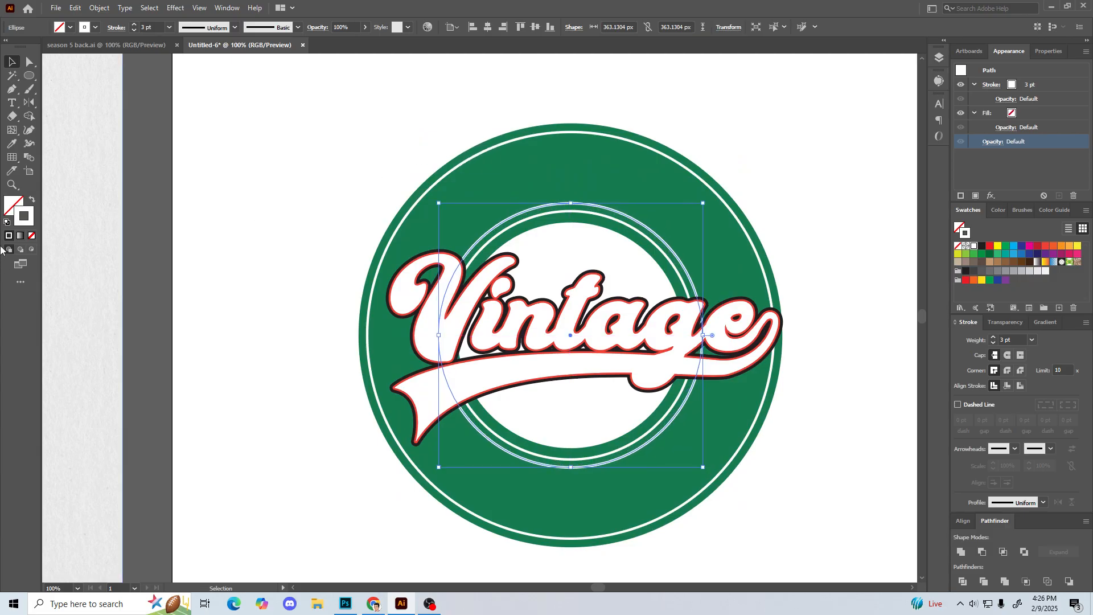
Step: Remove the stroke from the copied circle and shrink it slightly to about 362 px across
{"action": "left_click", "coordinate": [32, 236]}
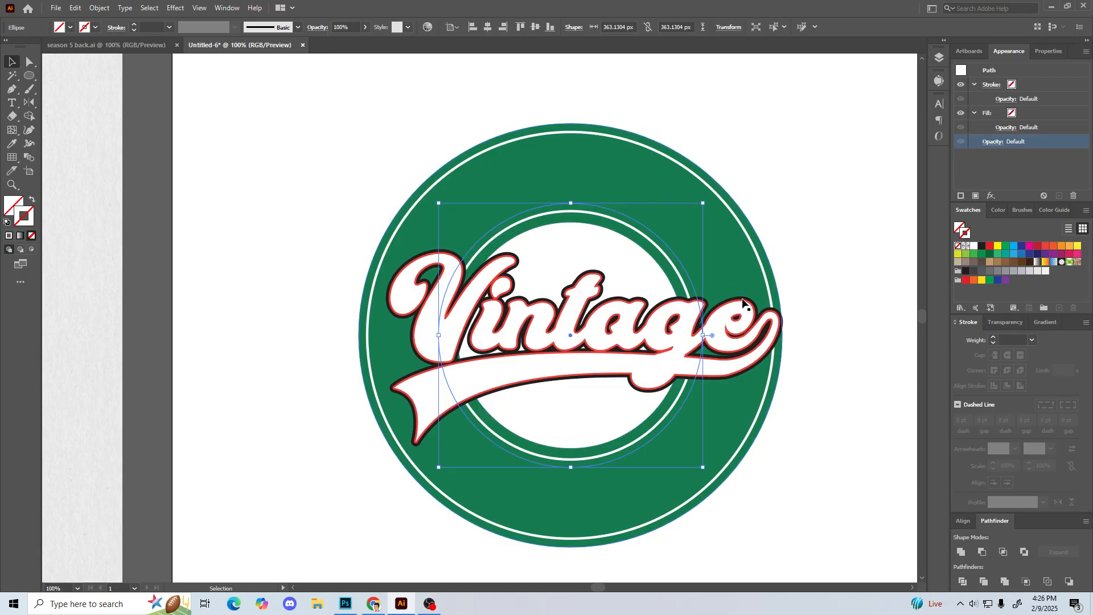
{"action": "right_click", "coordinate": [12, 103]}
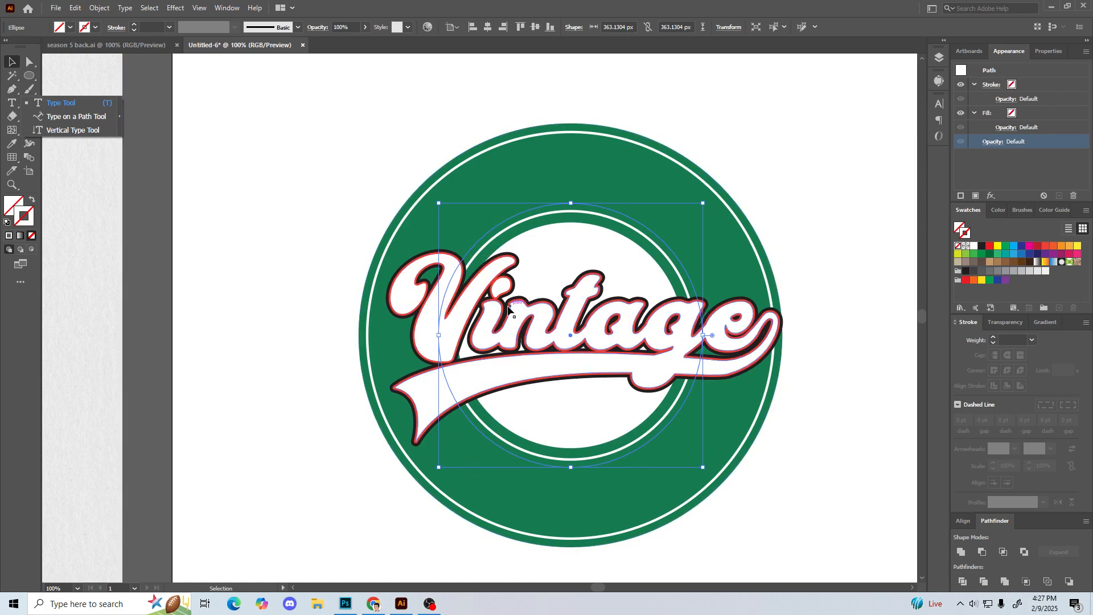
{"action": "mouse_move", "coordinate": [439, 204]}
{"action": "left_mouse_down"}
{"action": "mouse_move", "coordinate": [315, 76]}
{"action": "mouse_move", "coordinate": [439, 203]}
{"action": "left_mouse_up"}
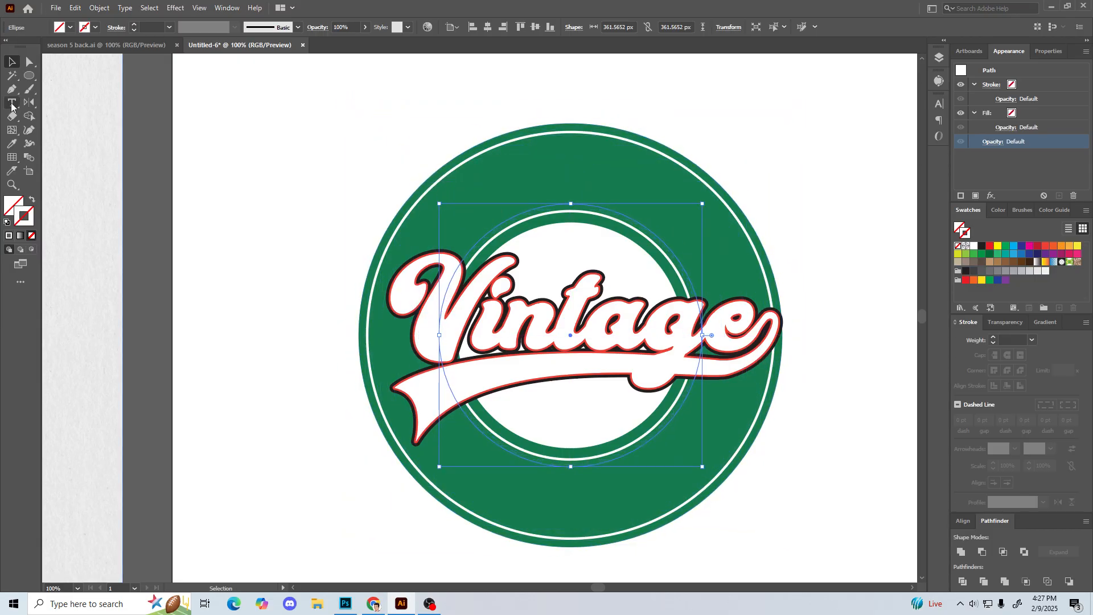
Step: Start path type at the left anchor of the unstroked circle and set the font size to 40 pt
{"action": "left_click", "coordinate": [12, 105]}
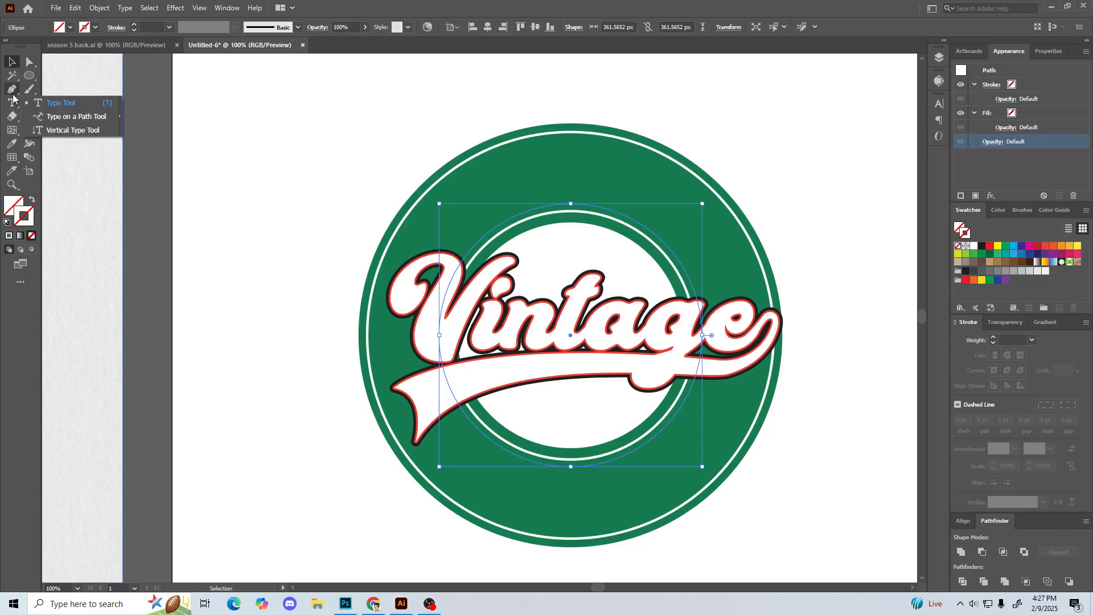
{"action": "left_click", "coordinate": [100, 116]}
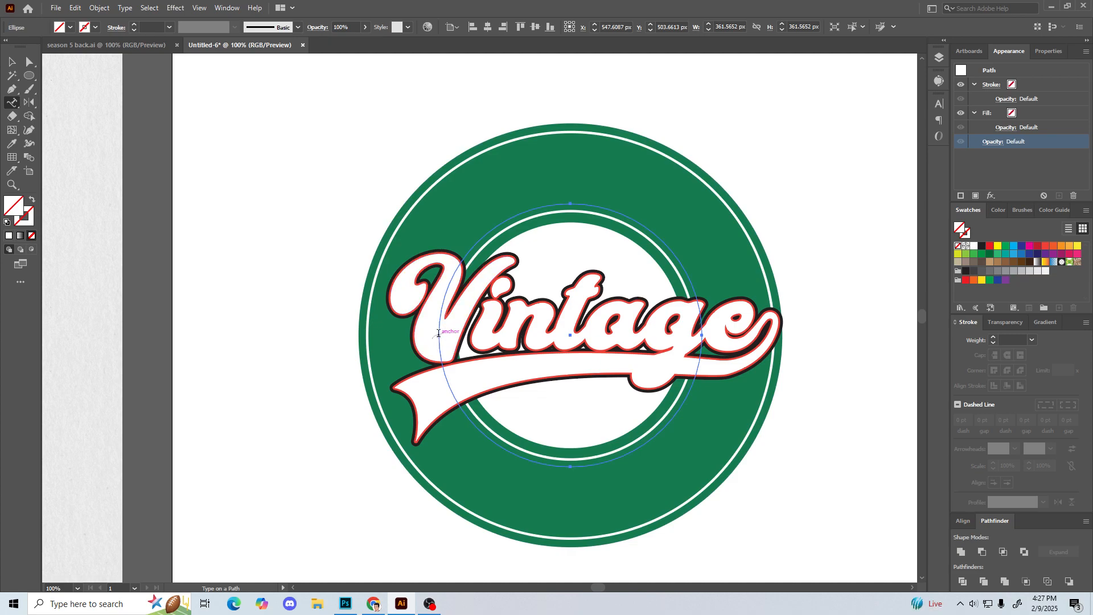
{"action": "left_click", "coordinate": [438, 335]}
{"action": "left_click", "coordinate": [438, 333]}
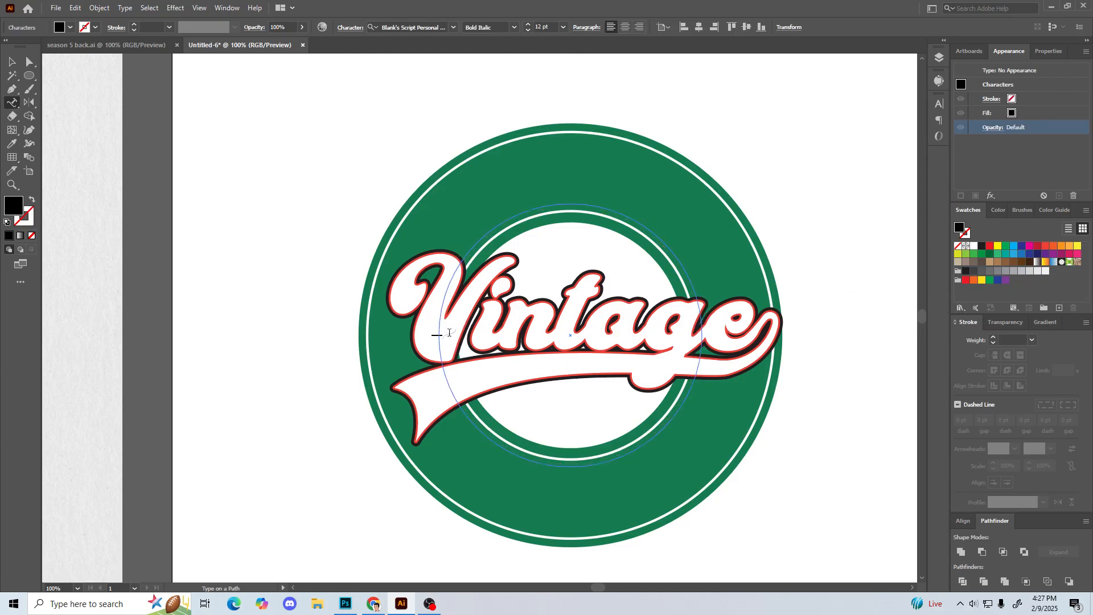
{"action": "left_click", "coordinate": [940, 104]}
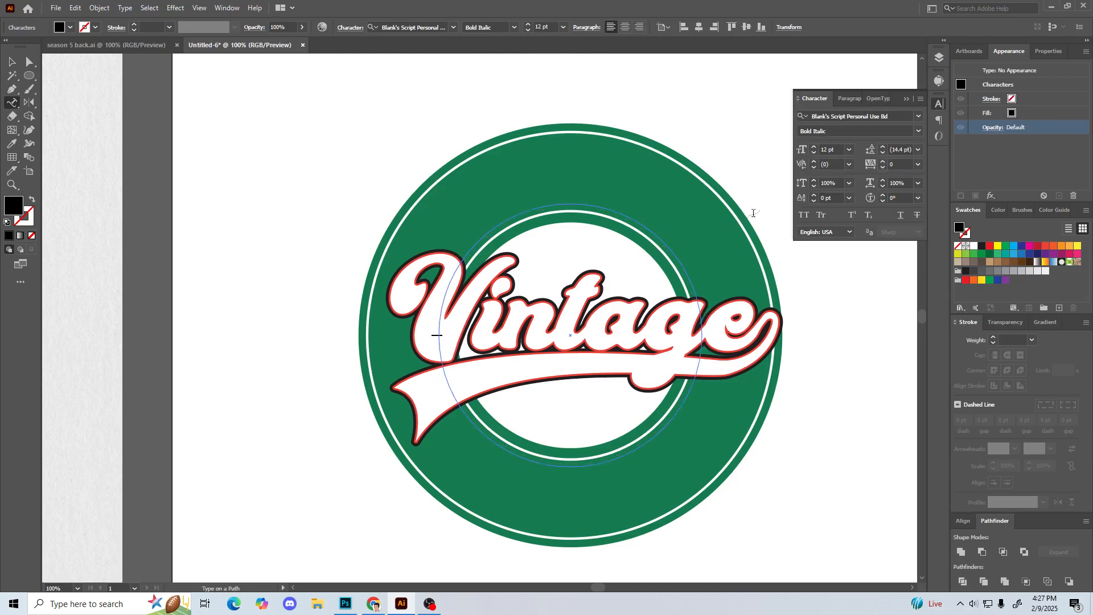
{"action": "left_click", "coordinate": [814, 146]}
{"action": "left_click", "coordinate": [814, 147]}
{"action": "left_click", "coordinate": [815, 147]}
{"action": "left_click", "coordinate": [816, 148]}
{"action": "left_click", "coordinate": [815, 148]}
{"action": "left_click", "coordinate": [815, 152]}
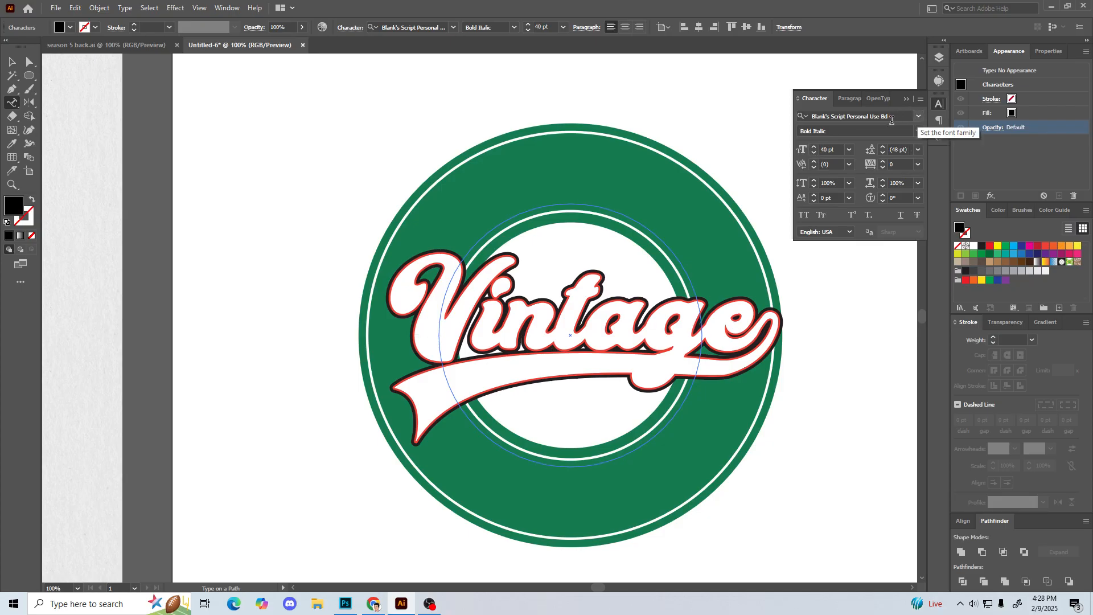
Step: Set the path type's font to Baron Neue Bold Italic and enter ORIGINAL along the circle
{"action": "left_click", "coordinate": [893, 117]}
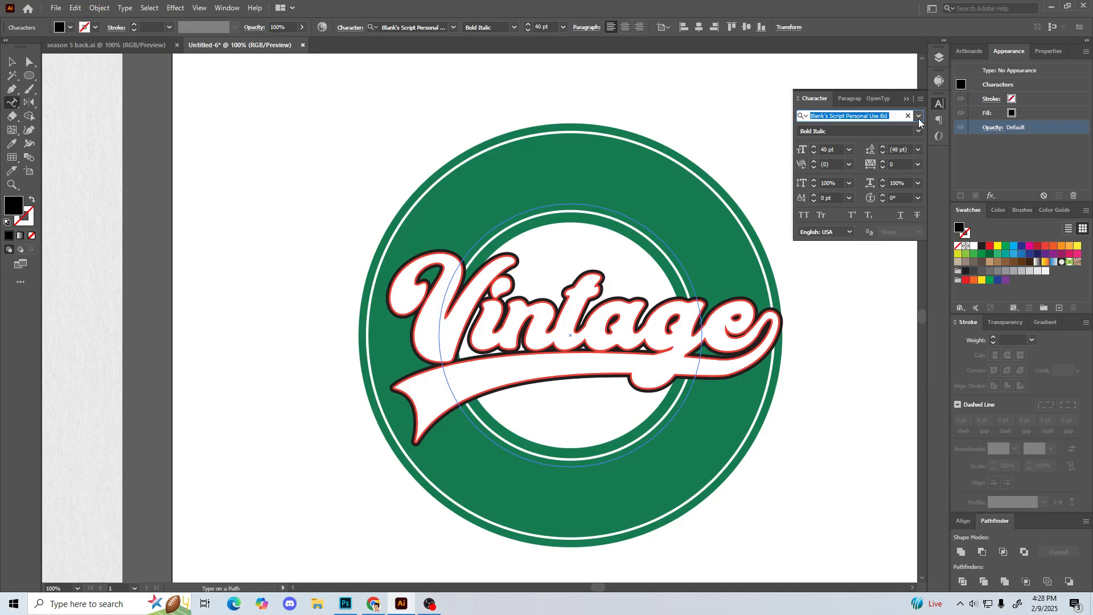
{"action": "type", "text": "biko"}
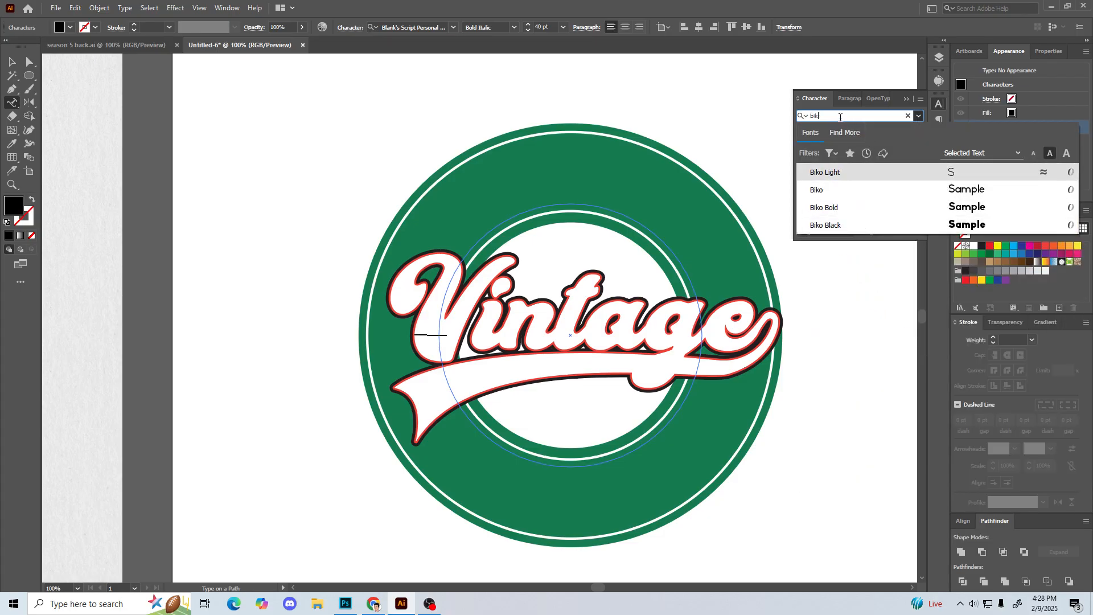
{"action": "key", "text": "BackSpace"}
{"action": "key", "text": "BackSpace"}
{"action": "key", "text": "BackSpace"}
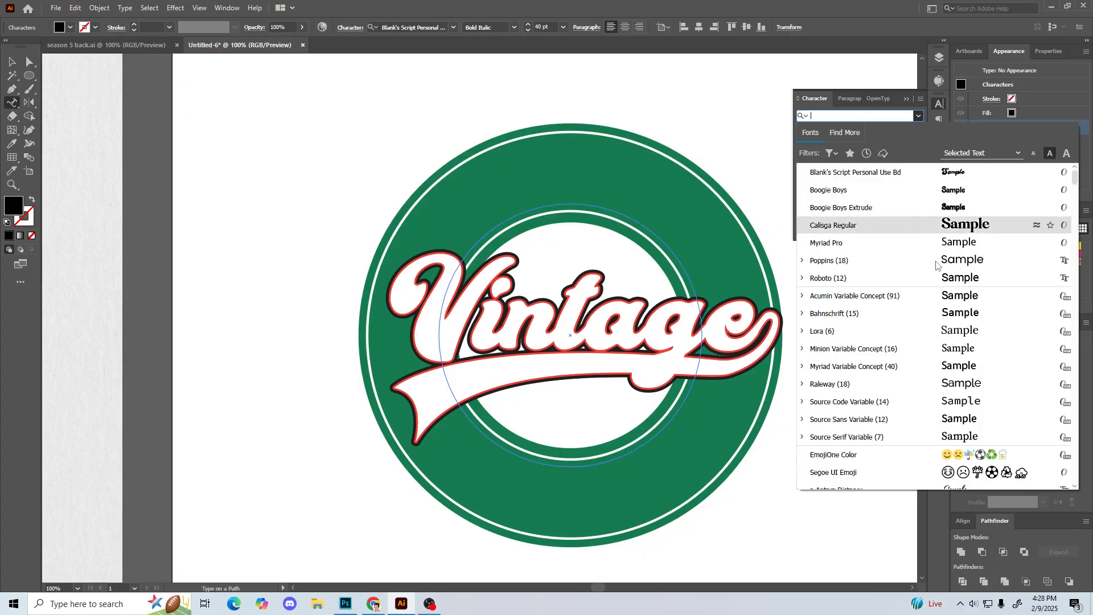
{"action": "scroll", "coordinate": [911, 348], "scroll_direction": "down", "scroll_amount": 3}
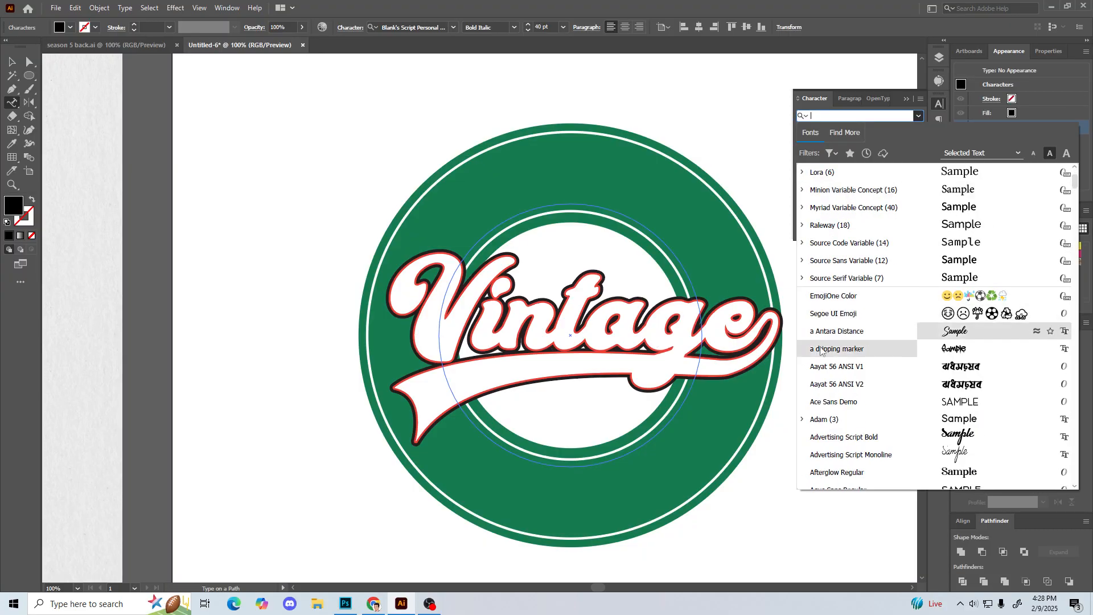
{"action": "scroll", "coordinate": [854, 342], "scroll_direction": "down", "scroll_amount": 3}
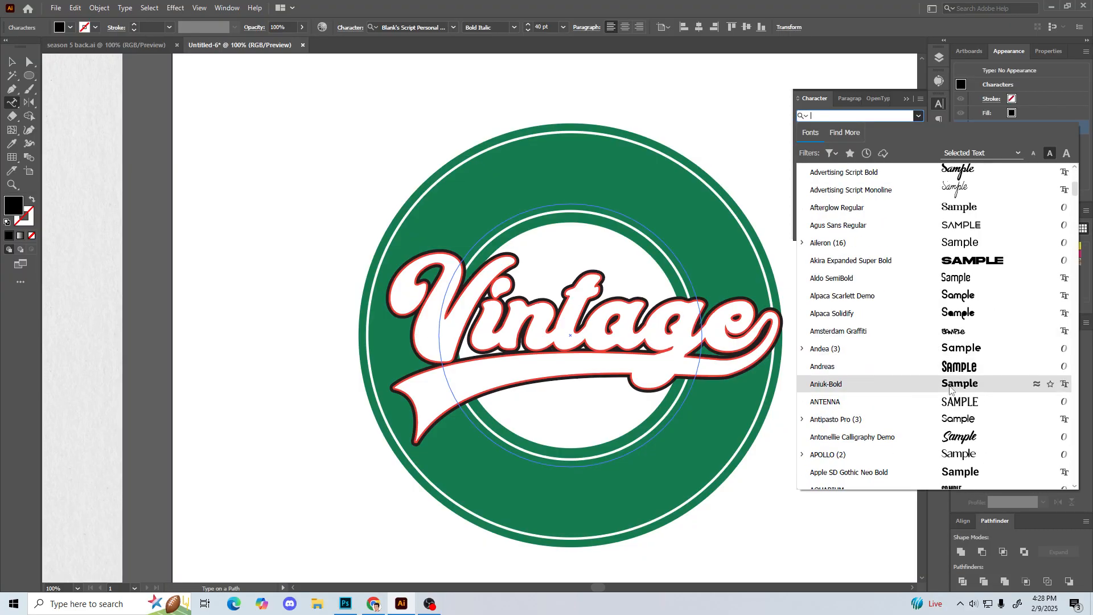
{"action": "scroll", "coordinate": [947, 403], "scroll_direction": "down", "scroll_amount": 3}
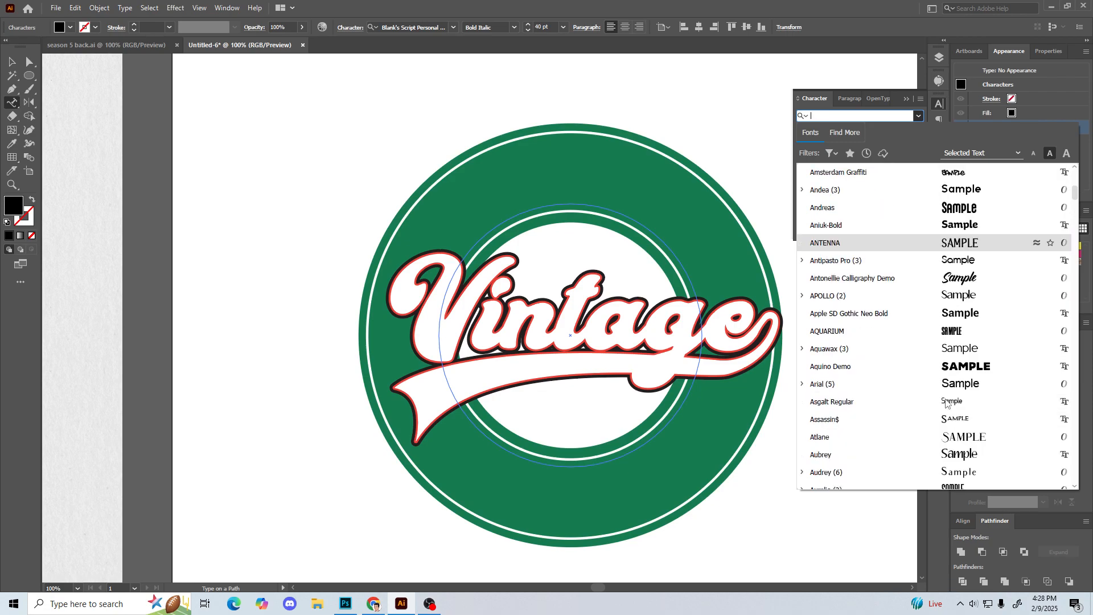
{"action": "scroll", "coordinate": [947, 402], "scroll_direction": "down", "scroll_amount": 4}
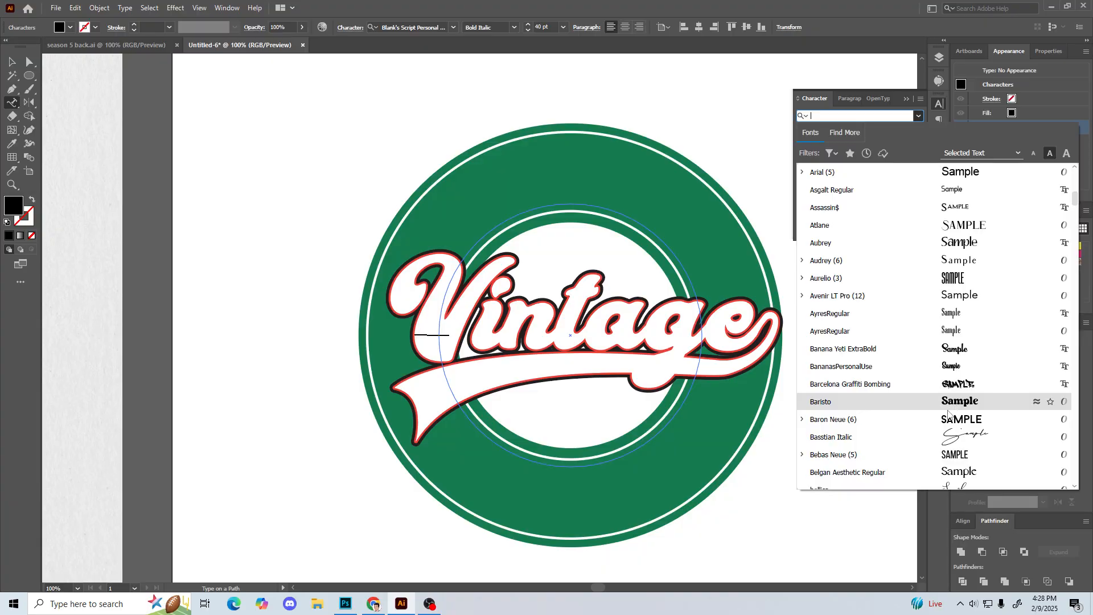
{"action": "key", "text": "Escape"}
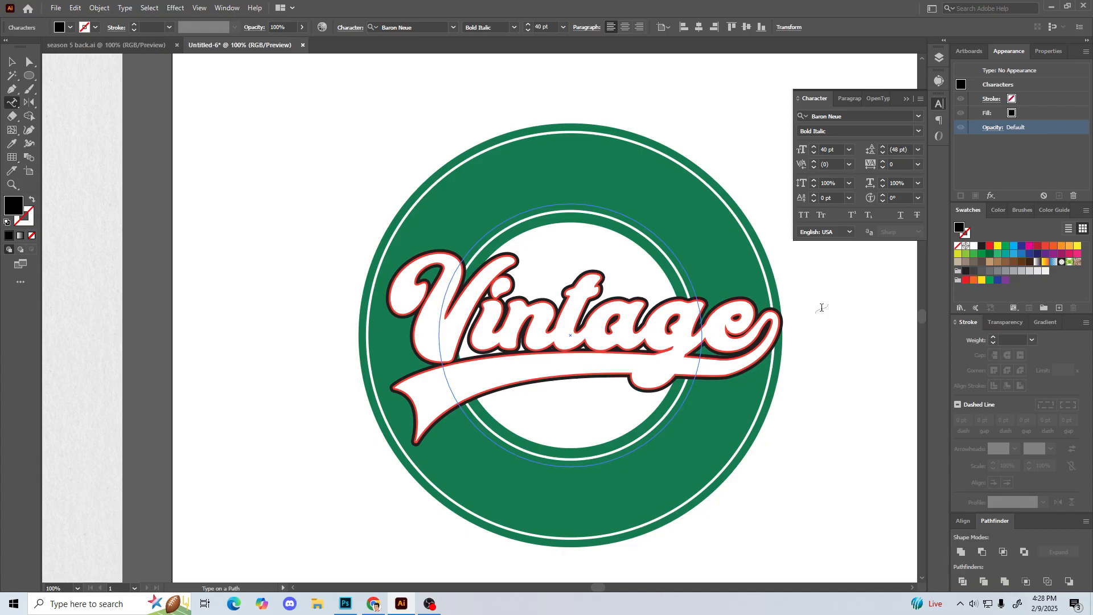
{"action": "type", "text": "IGINAL"}
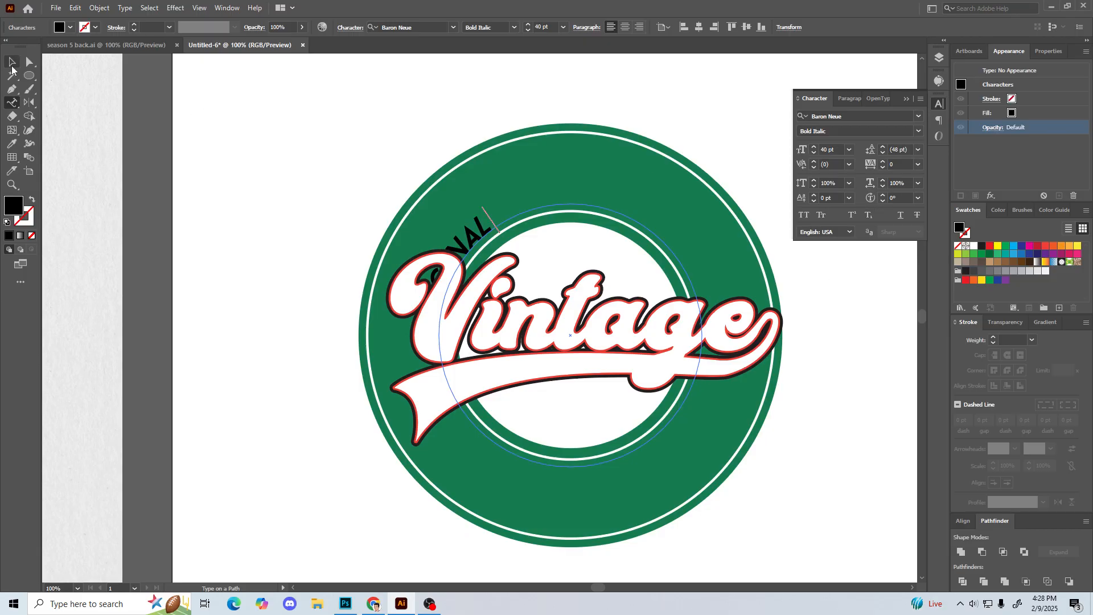
{"action": "left_click", "coordinate": [12, 62]}
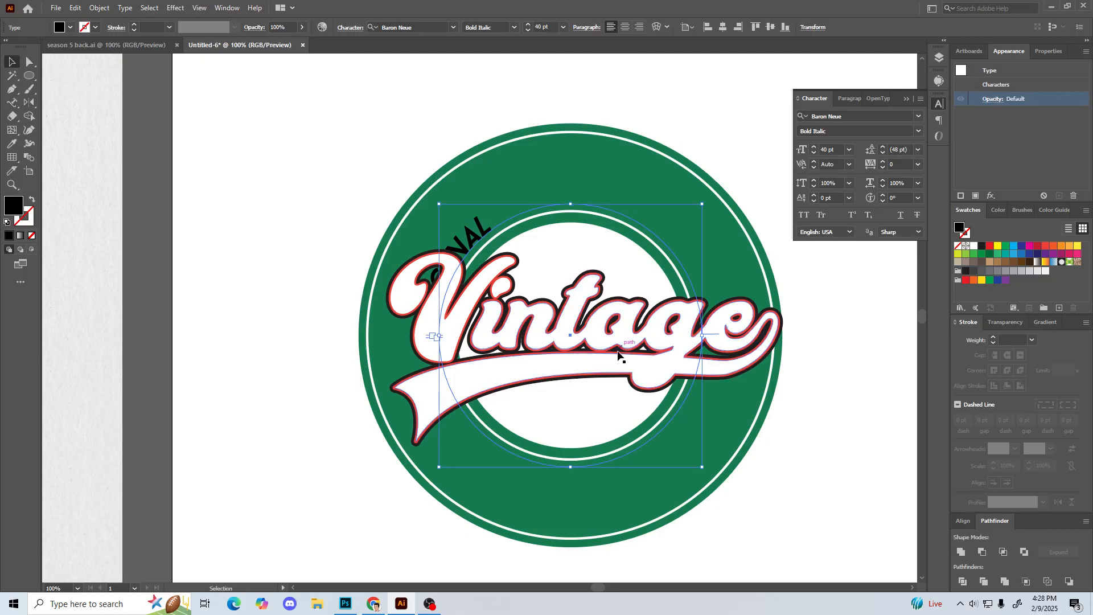
Step: Rotate the ORIGINAL path type to the upper part of the ring and set its font to CastrolSans-MediumCnd
{"action": "left_click_drag", "start_coordinate": [705, 470], "coordinate": [491, 531]}
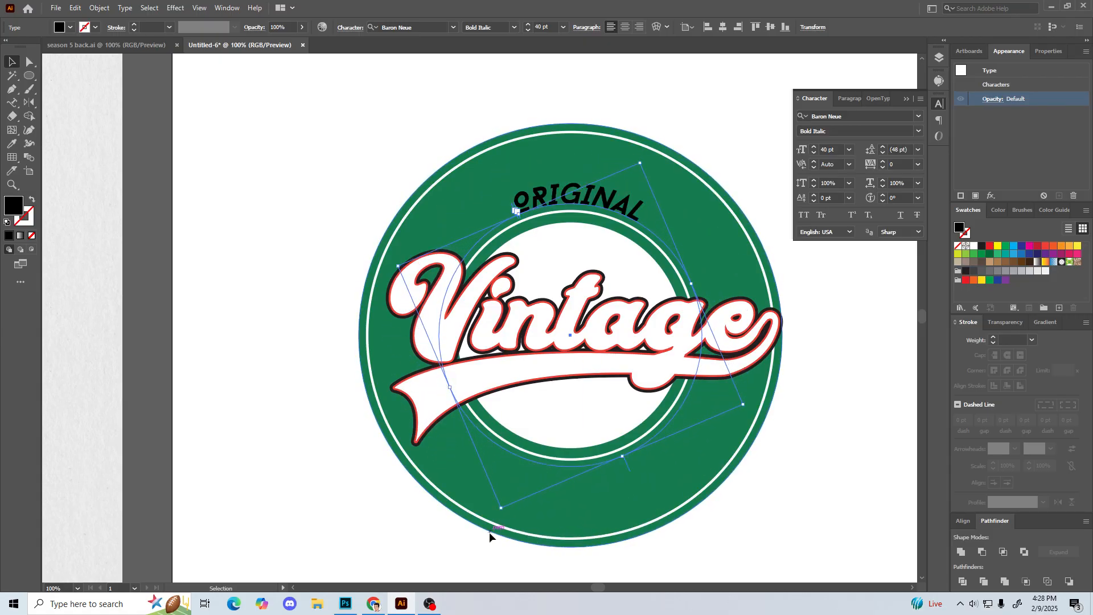
{"action": "left_click", "coordinate": [917, 117]}
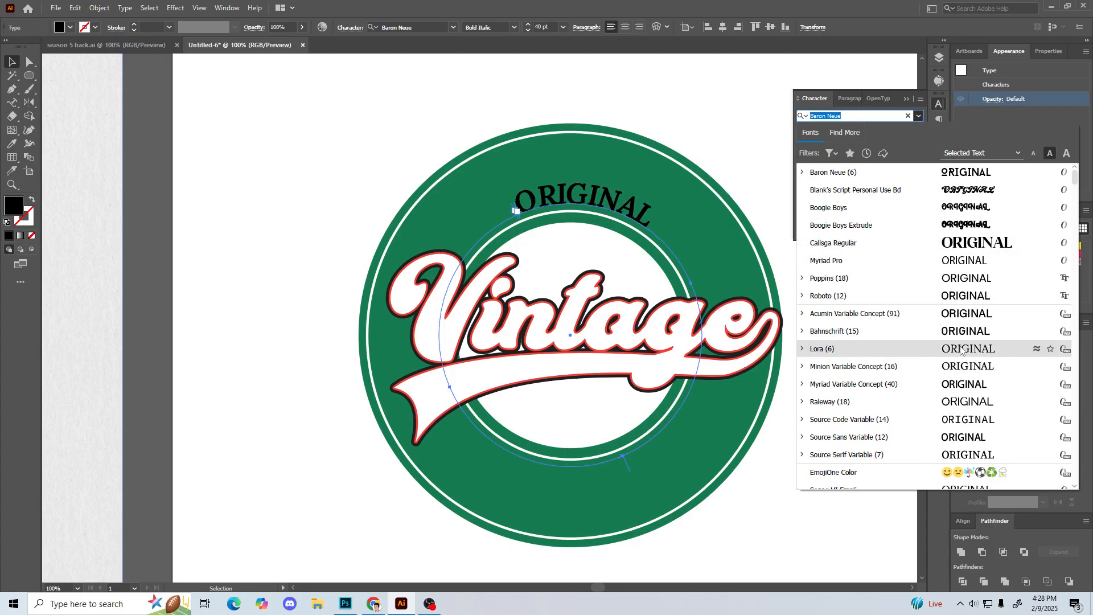
{"action": "scroll", "coordinate": [963, 342], "scroll_direction": "down", "scroll_amount": 5}
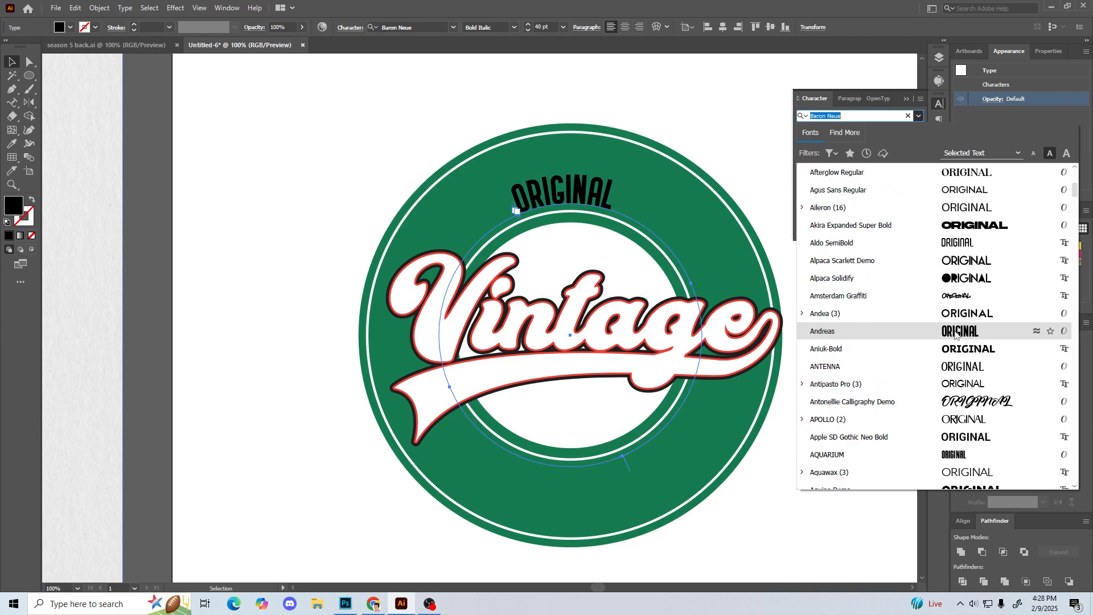
{"action": "scroll", "coordinate": [959, 336], "scroll_direction": "down", "scroll_amount": 4}
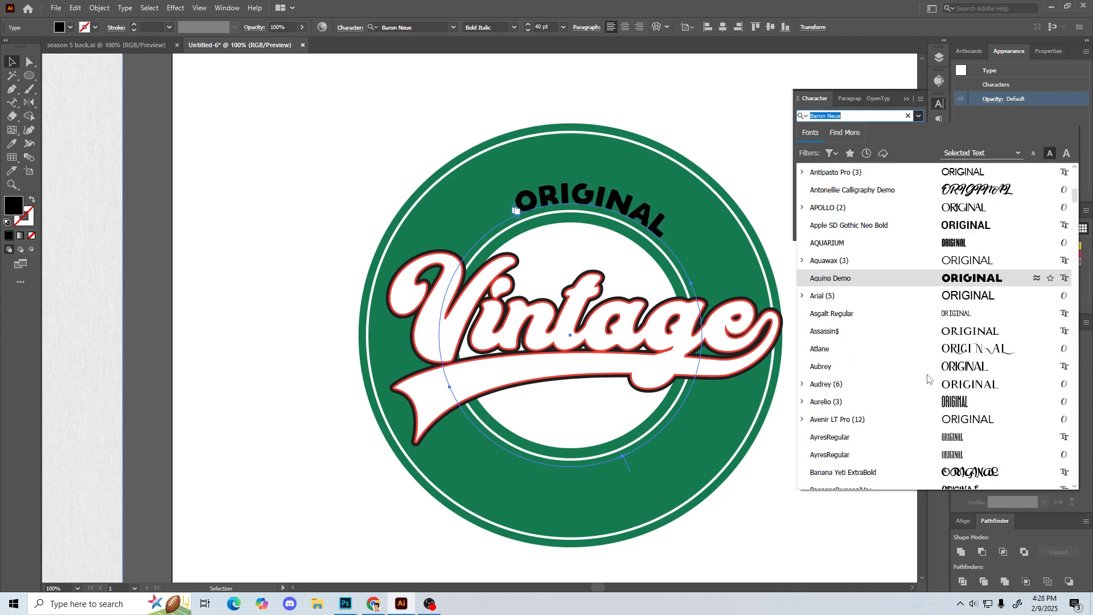
{"action": "scroll", "coordinate": [944, 402], "scroll_direction": "down", "scroll_amount": 8}
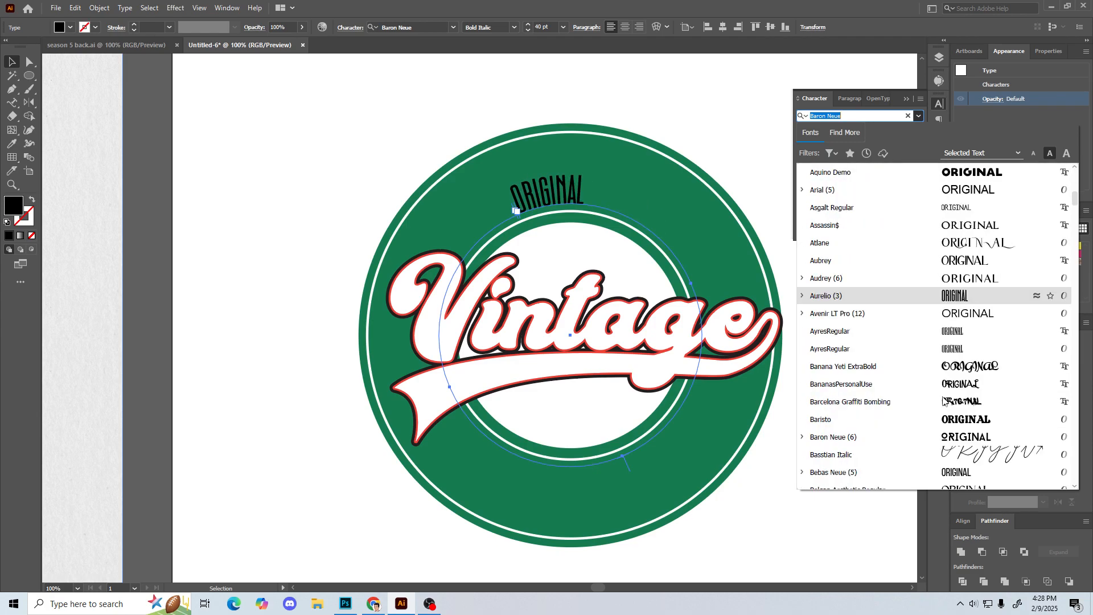
{"action": "scroll", "coordinate": [944, 402], "scroll_direction": "down", "scroll_amount": 10}
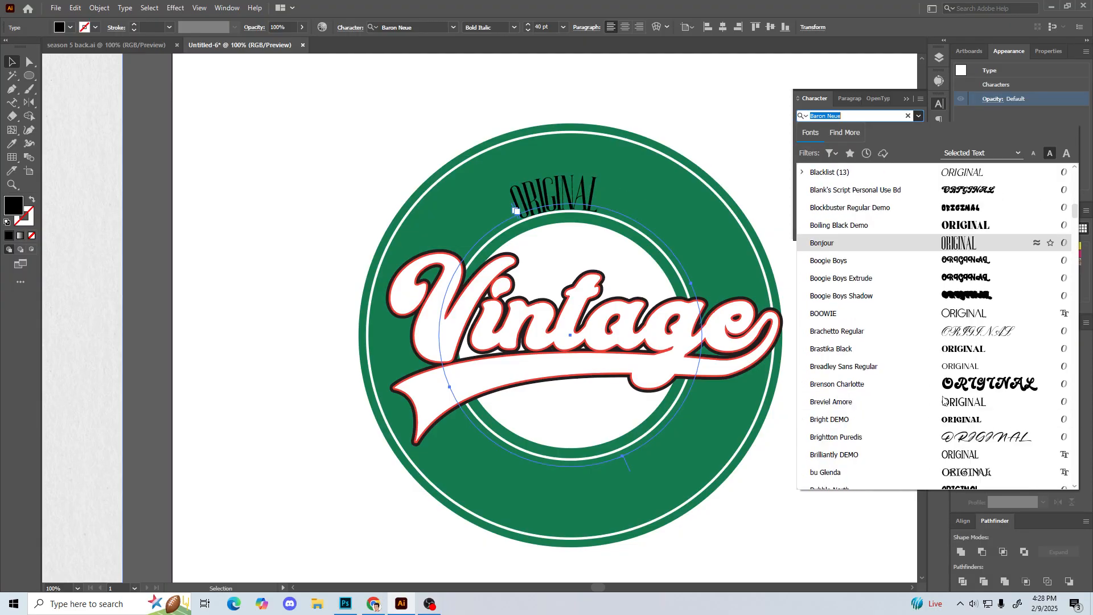
{"action": "scroll", "coordinate": [944, 401], "scroll_direction": "down", "scroll_amount": 6}
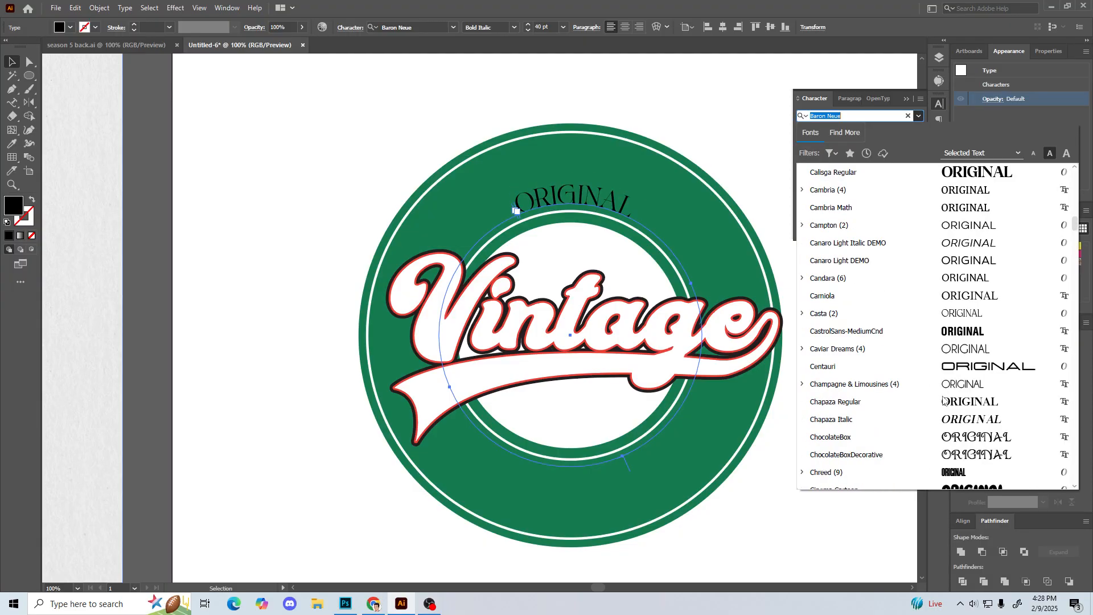
{"action": "left_click", "coordinate": [924, 335]}
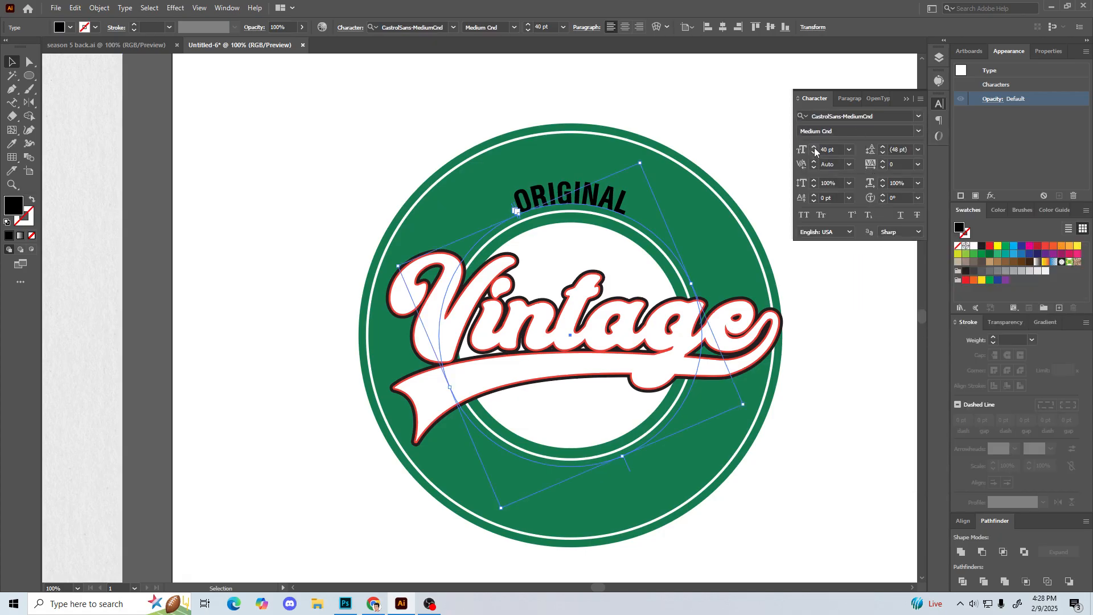
Step: Enlarge ORIGINAL to 86 pt and rotate it around the circle until it sits roughly centred over the ring's top
{"action": "left_click_drag", "start_coordinate": [815, 150], "coordinate": [815, 150]}
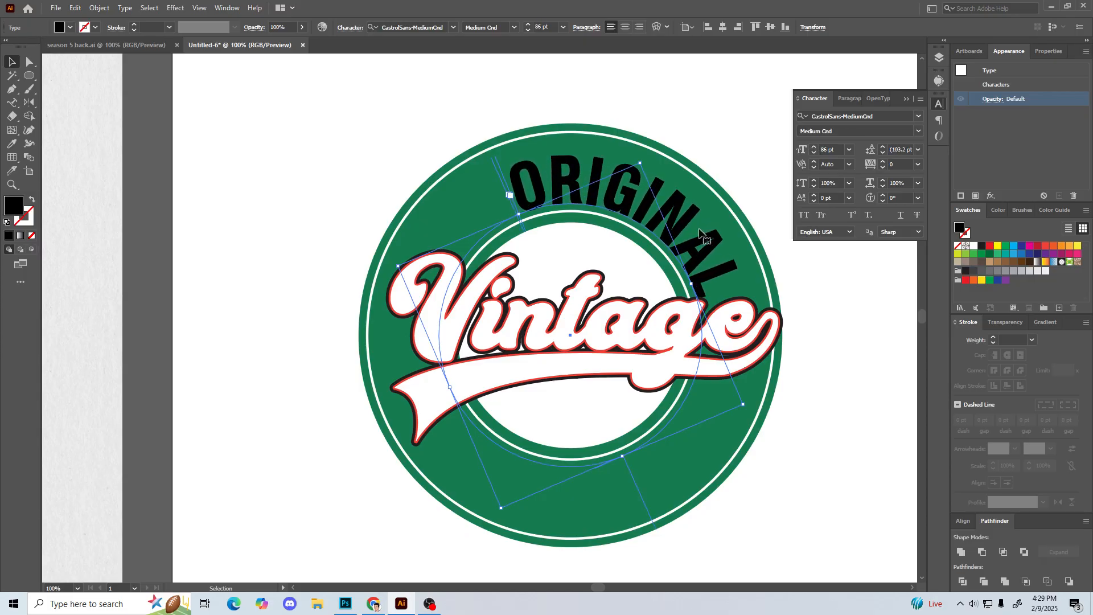
{"action": "left_click_drag", "start_coordinate": [498, 514], "coordinate": [568, 512]}
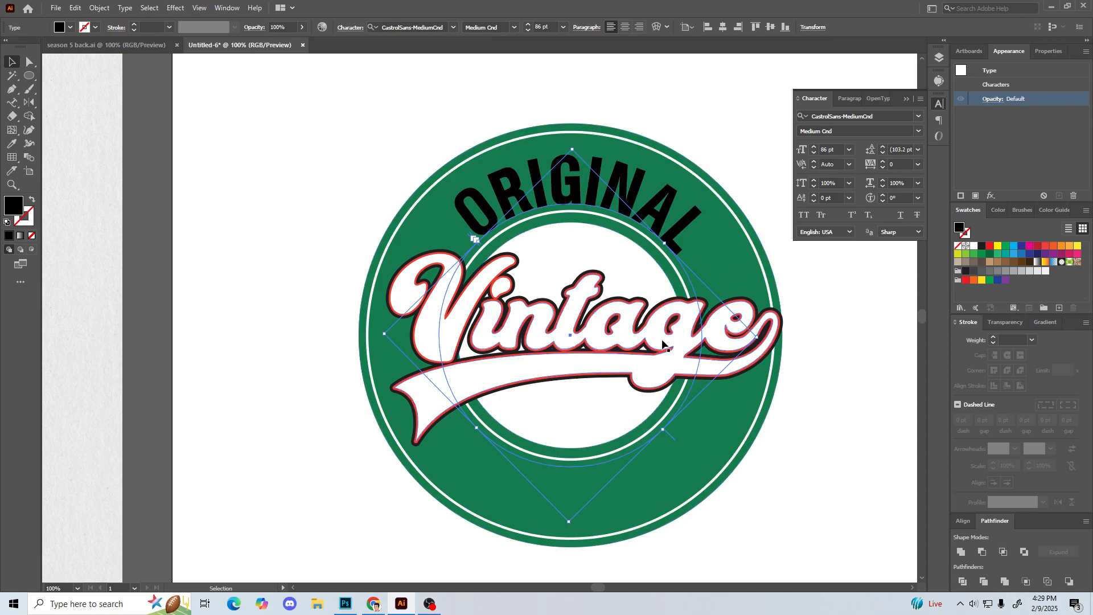
{"action": "key", "text": "ctrl+plus"}
{"action": "key", "text": "v"}
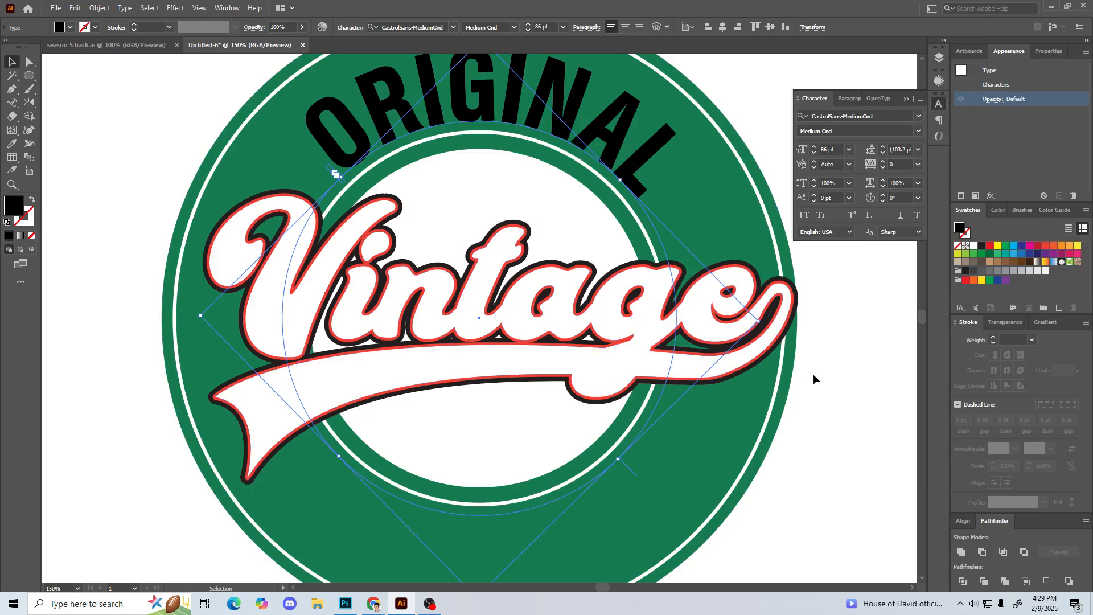
{"action": "scroll", "coordinate": [796, 264], "scroll_direction": "up", "scroll_amount": 2}
{"action": "scroll", "coordinate": [794, 294], "scroll_direction": "up", "scroll_amount": 1}
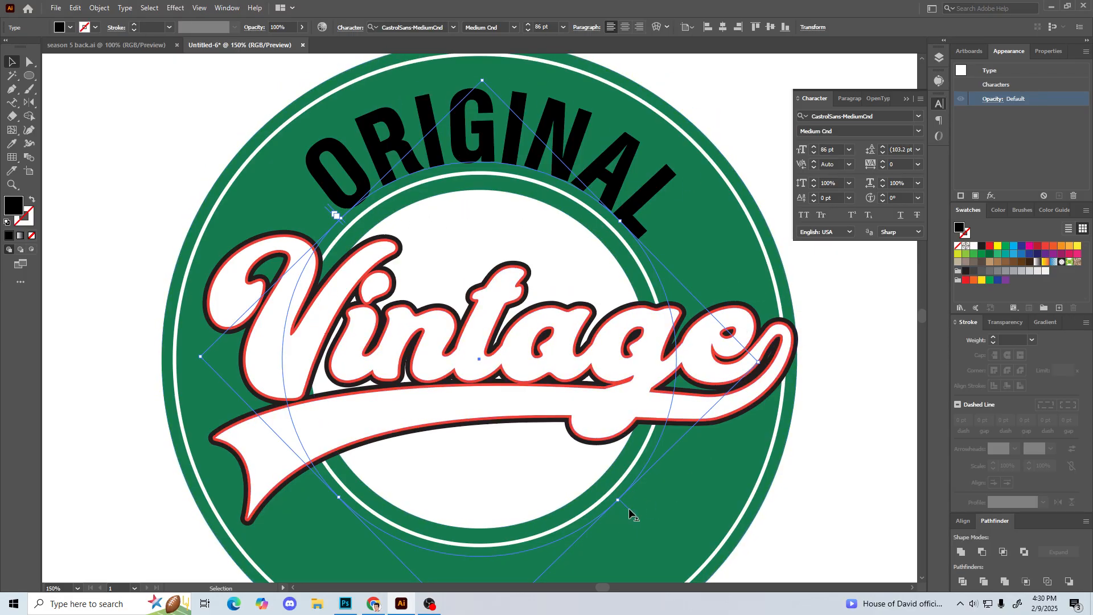
{"action": "left_click_drag", "start_coordinate": [628, 509], "coordinate": [246, 360]}
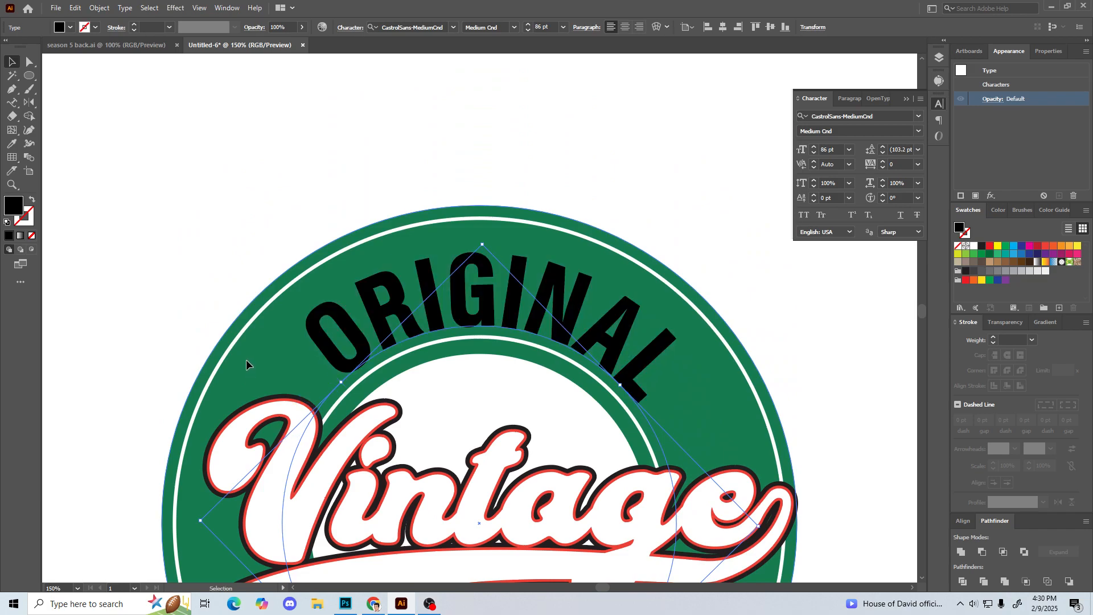
{"action": "key", "text": "ctrl+z"}
{"action": "left_click_drag", "start_coordinate": [505, 293], "coordinate": [527, 128]}
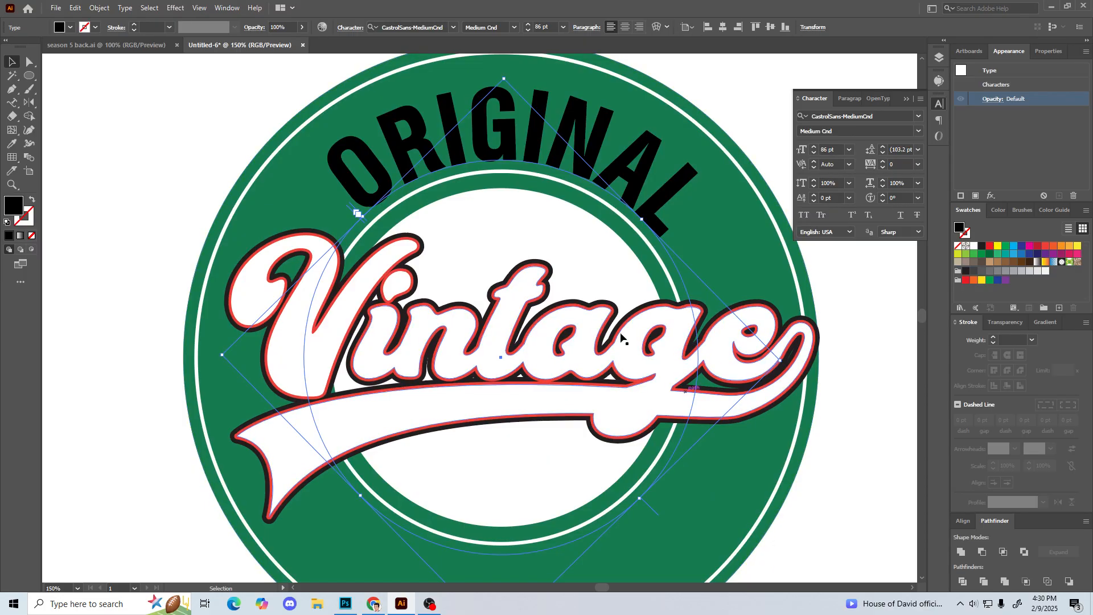
{"action": "left_click_drag", "start_coordinate": [786, 364], "coordinate": [814, 367]}
{"action": "left_click", "coordinate": [269, 203]}
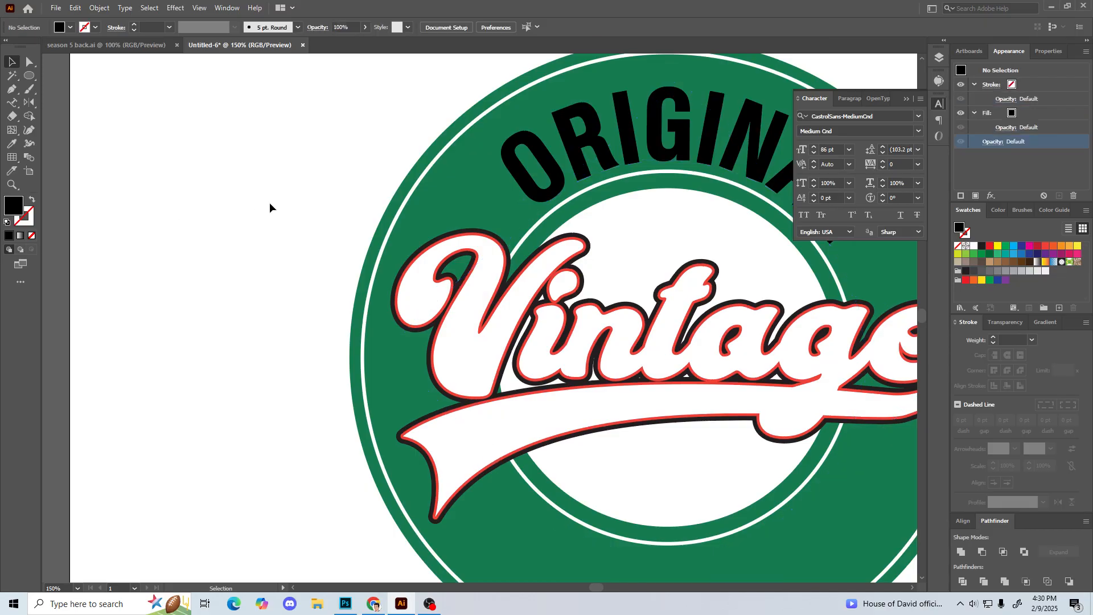
Step: Recolor the ORIGINAL text white by sampling the white artboard with the Eyedropper
{"action": "key", "text": "ctrl+minus"}
{"action": "key", "text": "ctrl+minus"}
{"action": "scroll", "coordinate": [264, 213], "scroll_direction": "right", "scroll_amount": 1}
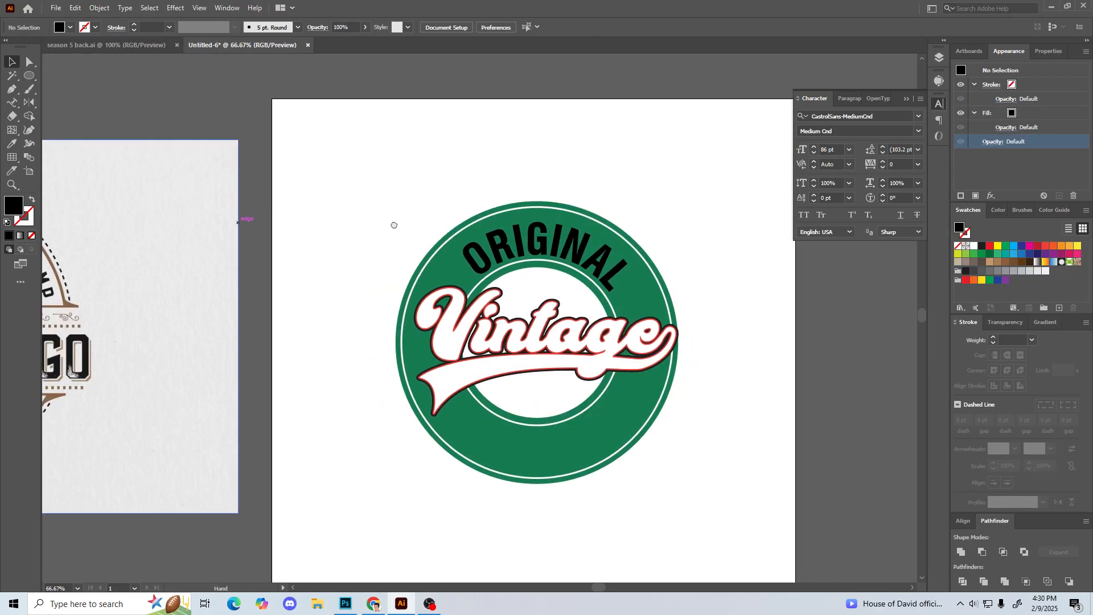
{"action": "left_click", "coordinate": [517, 234]}
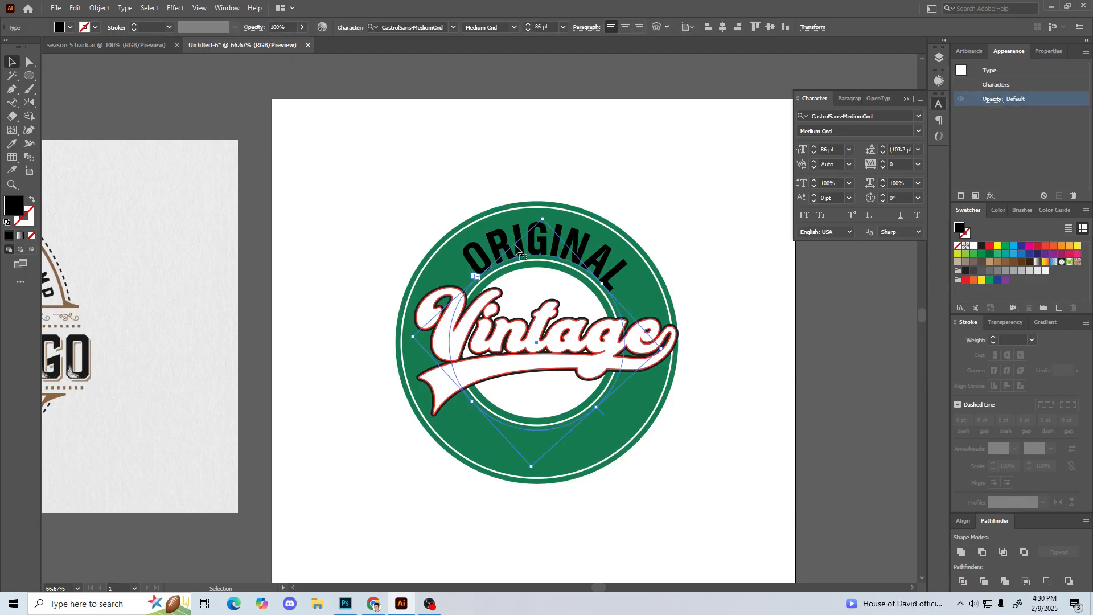
{"action": "key", "text": "i"}
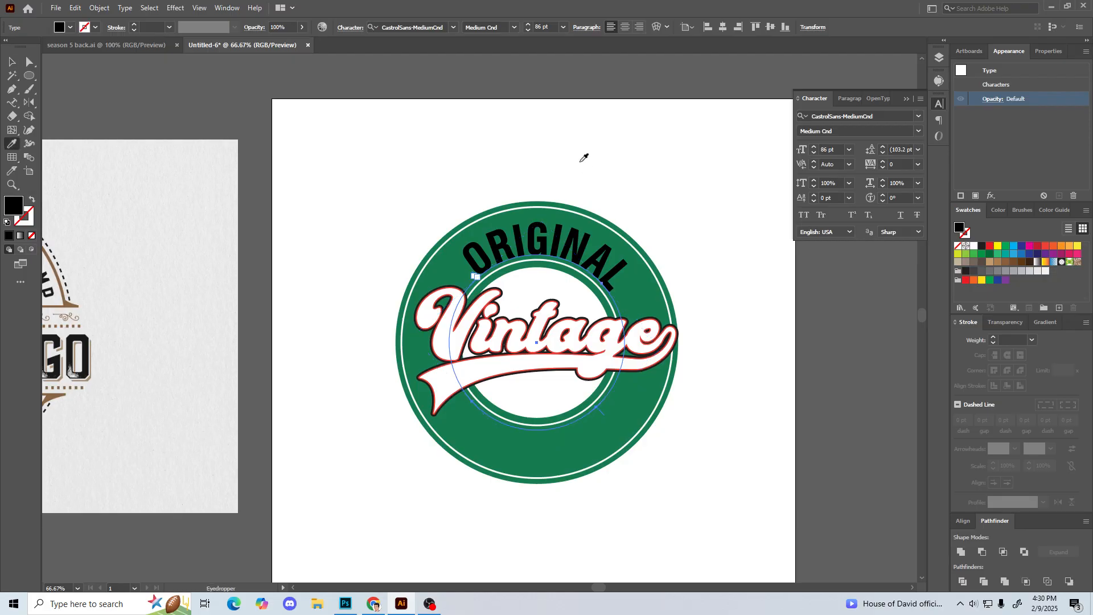
{"action": "left_click", "coordinate": [580, 161]}
{"action": "key", "text": "v"}
{"action": "left_click", "coordinate": [435, 150]}
{"action": "left_click", "coordinate": [533, 228]}
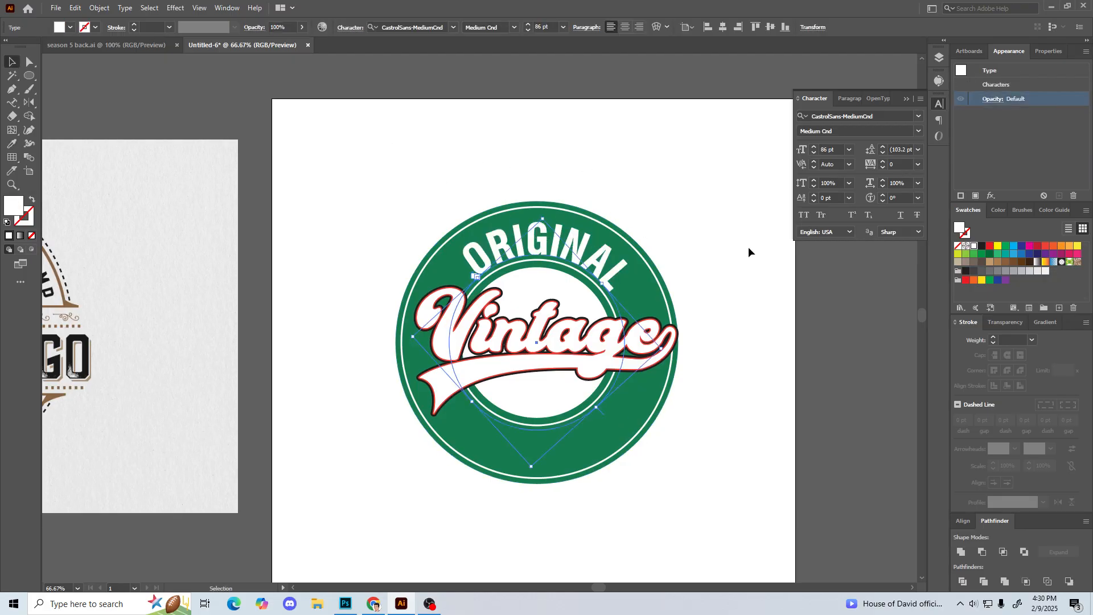
Step: Set the ORIGINAL text's size to 91 pt and rotate it slightly counterclockwise to recentre it on the ring
{"action": "left_click", "coordinate": [815, 148]}
{"action": "left_click", "coordinate": [816, 148]}
{"action": "left_click", "coordinate": [815, 148]}
{"action": "left_click", "coordinate": [816, 148]}
{"action": "left_click", "coordinate": [815, 148]}
{"action": "left_click", "coordinate": [815, 148]}
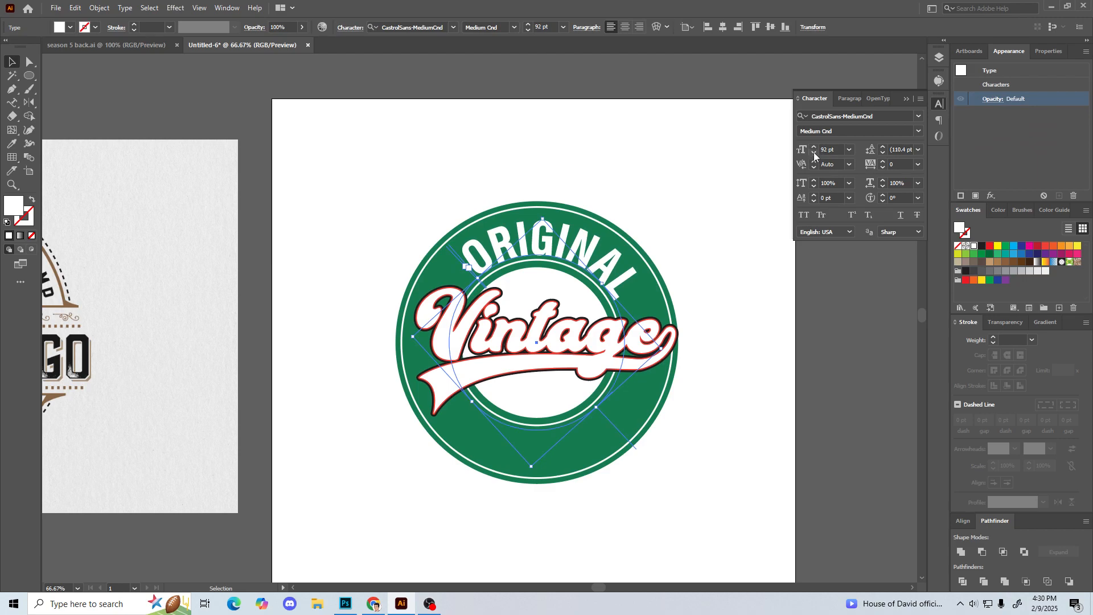
{"action": "left_click", "coordinate": [814, 152]}
{"action": "mouse_move", "coordinate": [529, 474]}
{"action": "left_mouse_down"}
{"action": "mouse_move", "coordinate": [566, 468]}
{"action": "mouse_move", "coordinate": [536, 469]}
{"action": "left_mouse_up"}
{"action": "key", "text": "a"}
{"action": "key", "text": "v"}
Step: Place a horizontal guide at about Y 383 px and rotate ORIGINAL counterclockwise until its two ends sit level against it
{"action": "key", "text": "ctrl+r"}
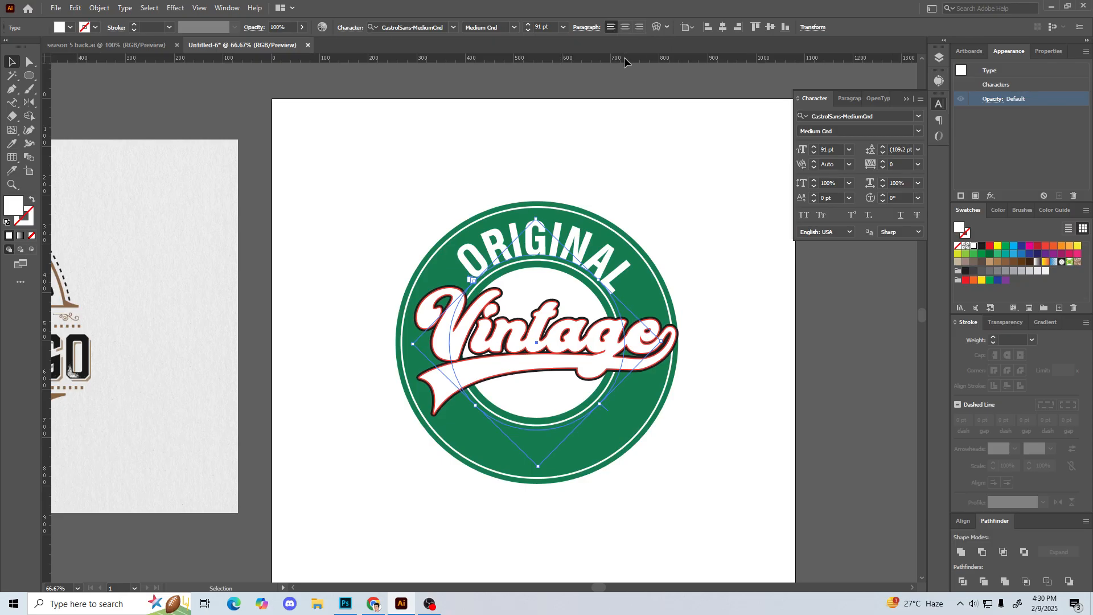
{"action": "left_click_drag", "start_coordinate": [624, 57], "coordinate": [596, 282]}
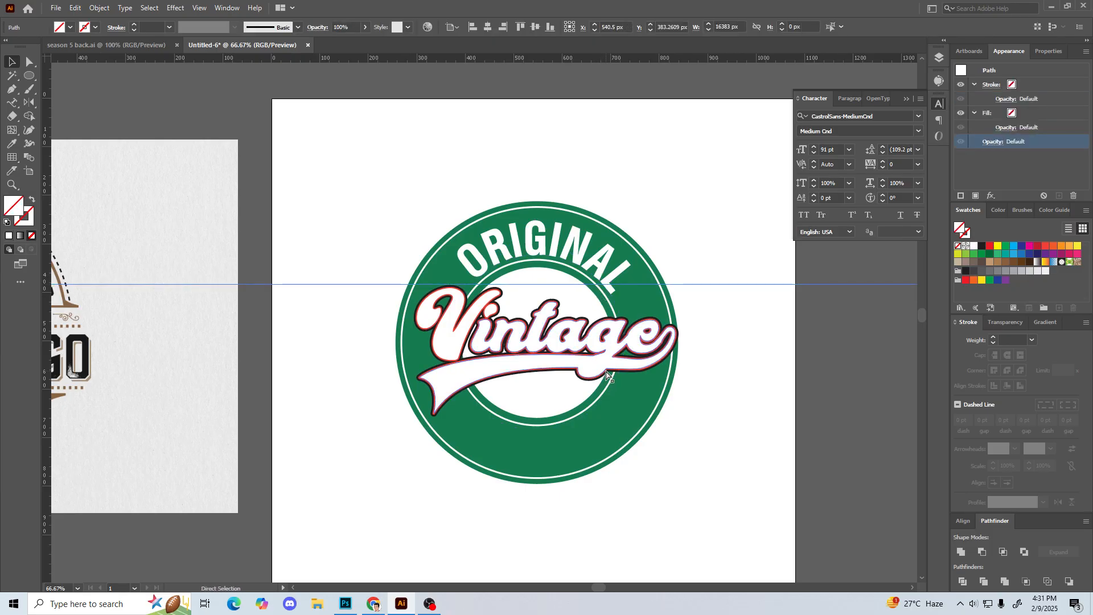
{"action": "key", "text": "ctrl+equal"}
{"action": "key", "text": "ctrl+equal"}
{"action": "key", "text": "ctrl+equal"}
{"action": "key", "text": "space"}
{"action": "left_click_drag", "start_coordinate": [403, 354], "coordinate": [394, 362]}
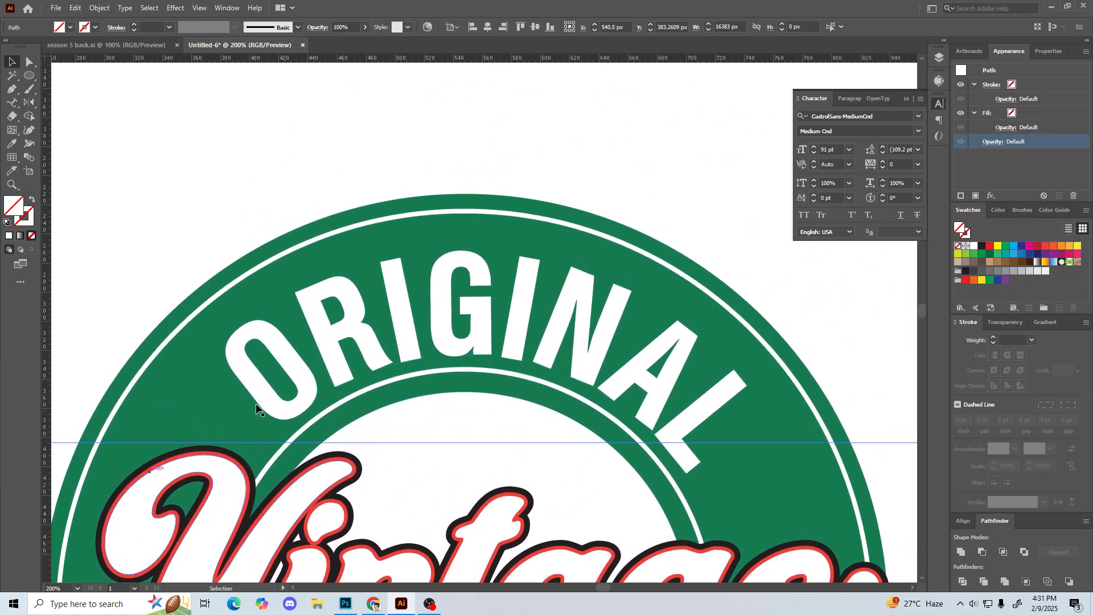
{"action": "left_click", "coordinate": [676, 379]}
{"action": "left_click_drag", "start_coordinate": [468, 311], "coordinate": [494, 308]}
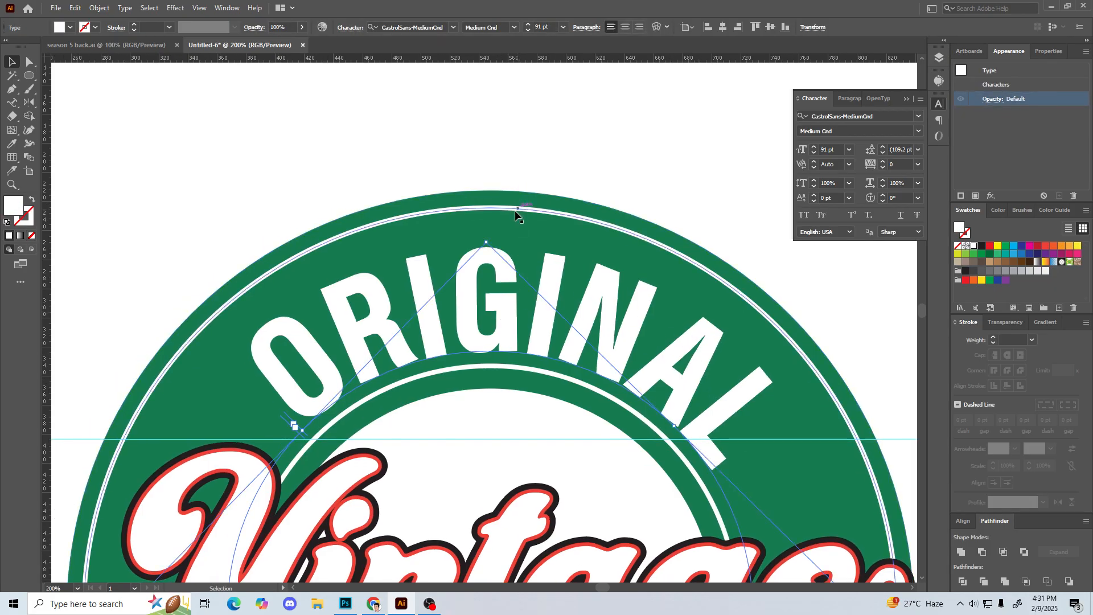
{"action": "left_click_drag", "start_coordinate": [489, 238], "coordinate": [439, 226]}
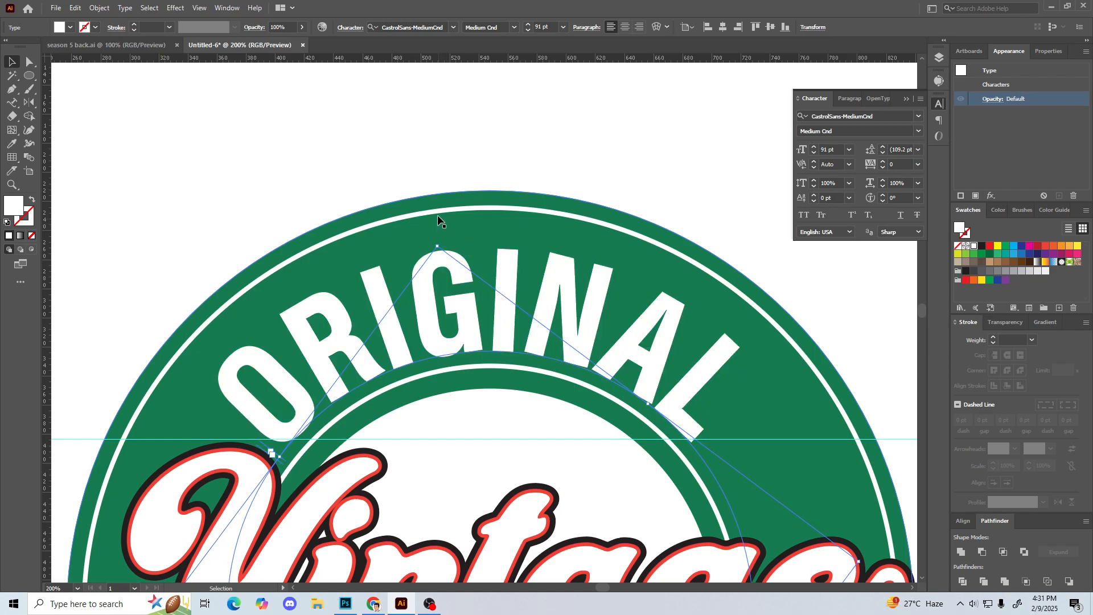
{"action": "left_click", "coordinate": [374, 150]}
Step: Delete the horizontal guide crossing the badge
{"action": "key", "text": "ctrl+minus"}
{"action": "key", "text": "ctrl+minus"}
{"action": "key", "text": "ctrl+minus"}
{"action": "key", "text": "ctrl+minus"}
{"action": "key", "text": "ctrl+minus"}
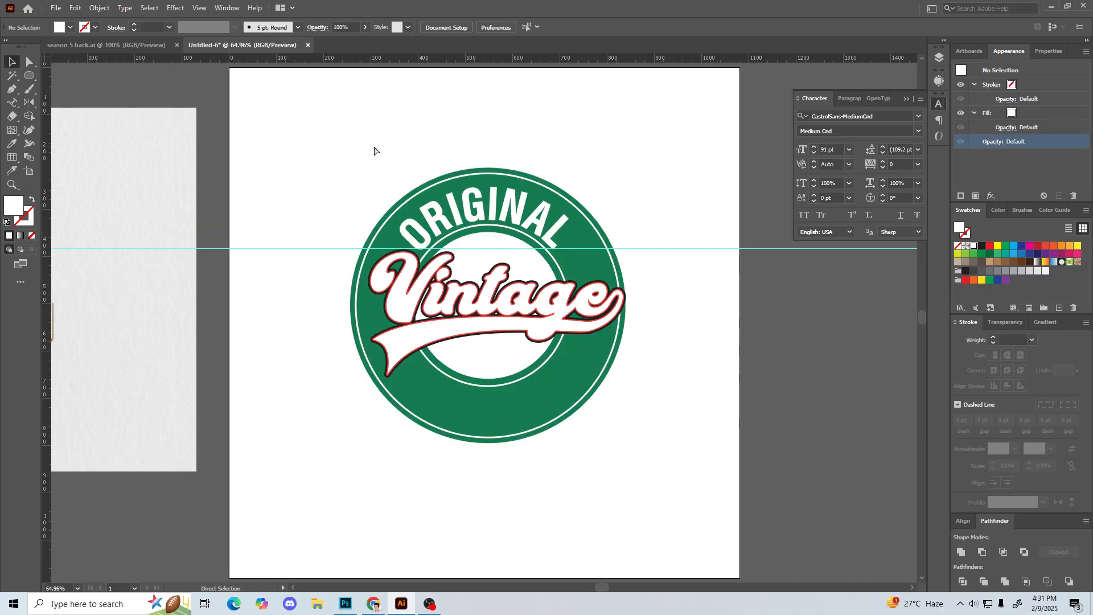
{"action": "key", "text": "ctrl+plus"}
{"action": "key", "text": "ctrl+plus"}
{"action": "key", "text": "space"}
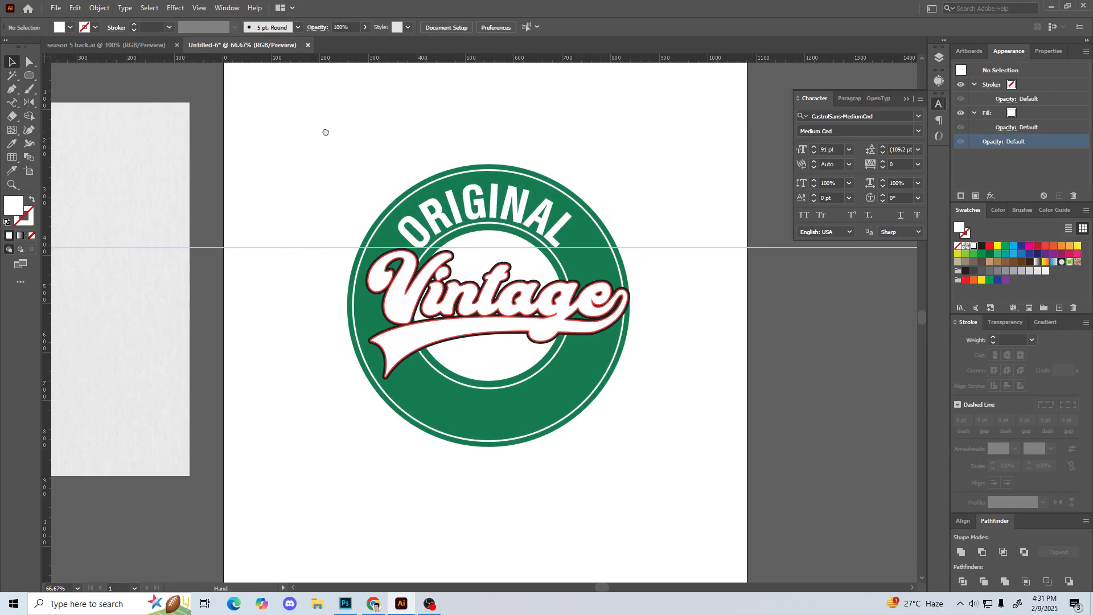
{"action": "left_click_drag", "start_coordinate": [317, 131], "coordinate": [398, 149]}
{"action": "left_click_drag", "start_coordinate": [341, 215], "coordinate": [384, 264]}
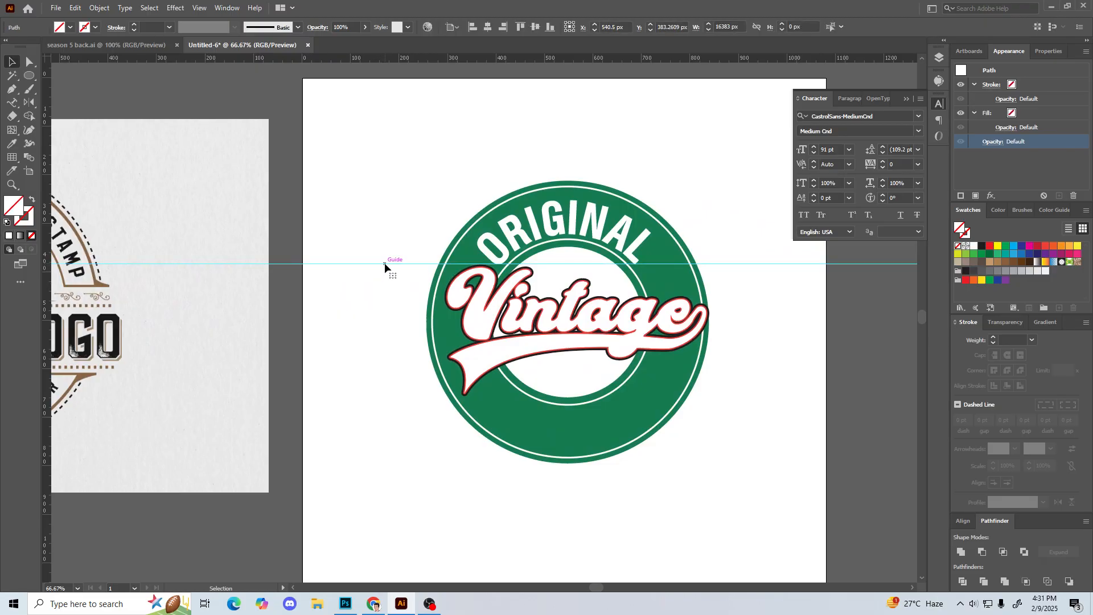
{"action": "key", "text": "Delete"}
{"action": "key", "text": "space"}
{"action": "left_click_drag", "start_coordinate": [342, 238], "coordinate": [366, 231]}
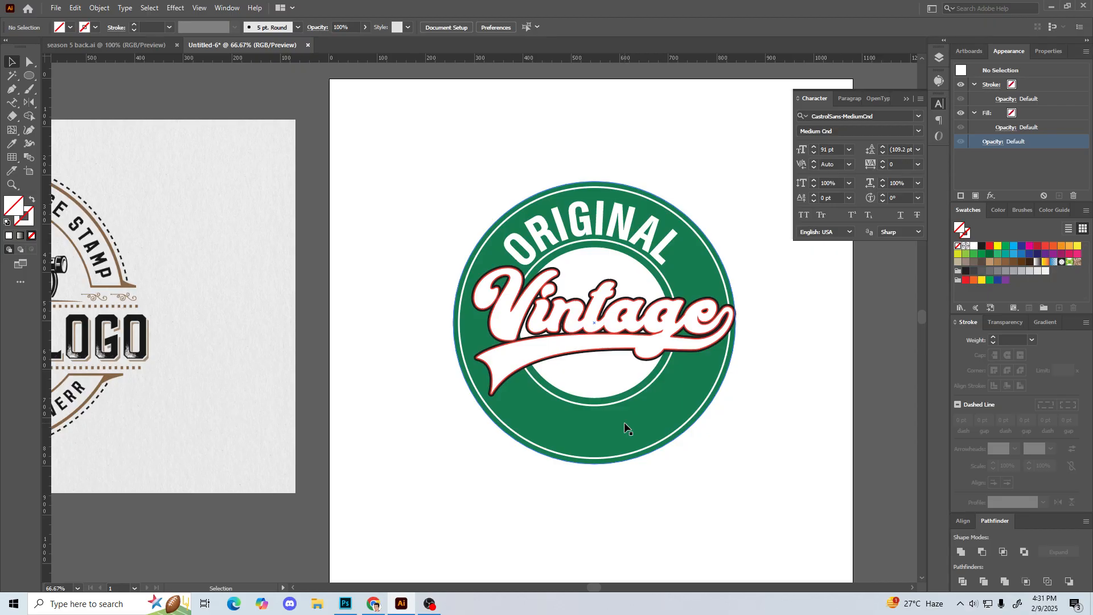
{"action": "left_click", "coordinate": [658, 238]}
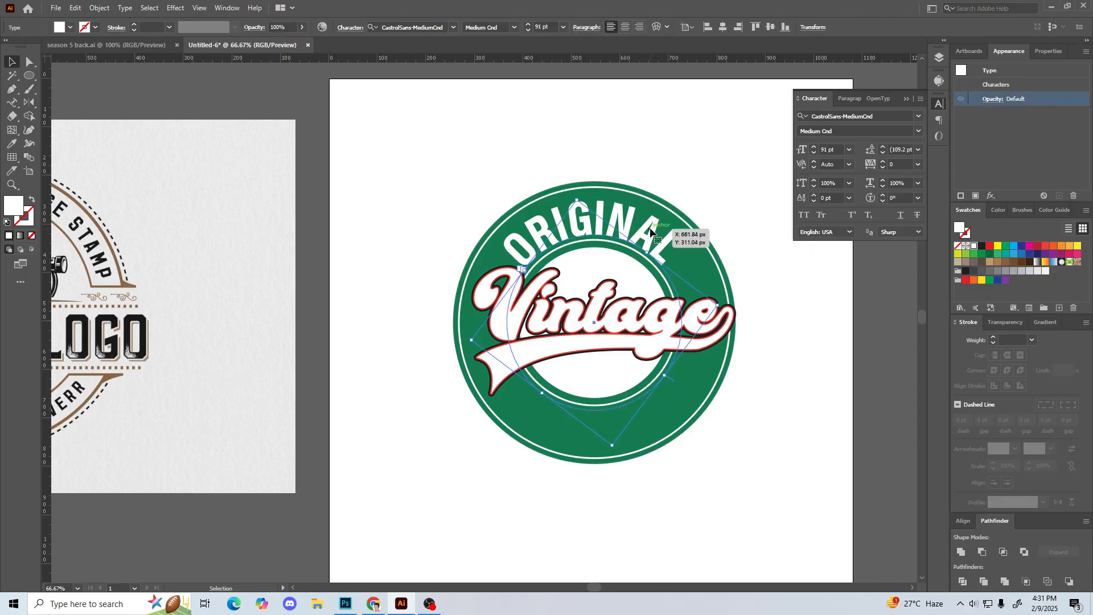
{"action": "left_click", "coordinate": [412, 388]}
{"action": "left_click_drag", "start_coordinate": [674, 323], "coordinate": [623, 379]}
{"action": "key", "text": "ctrl+z"}
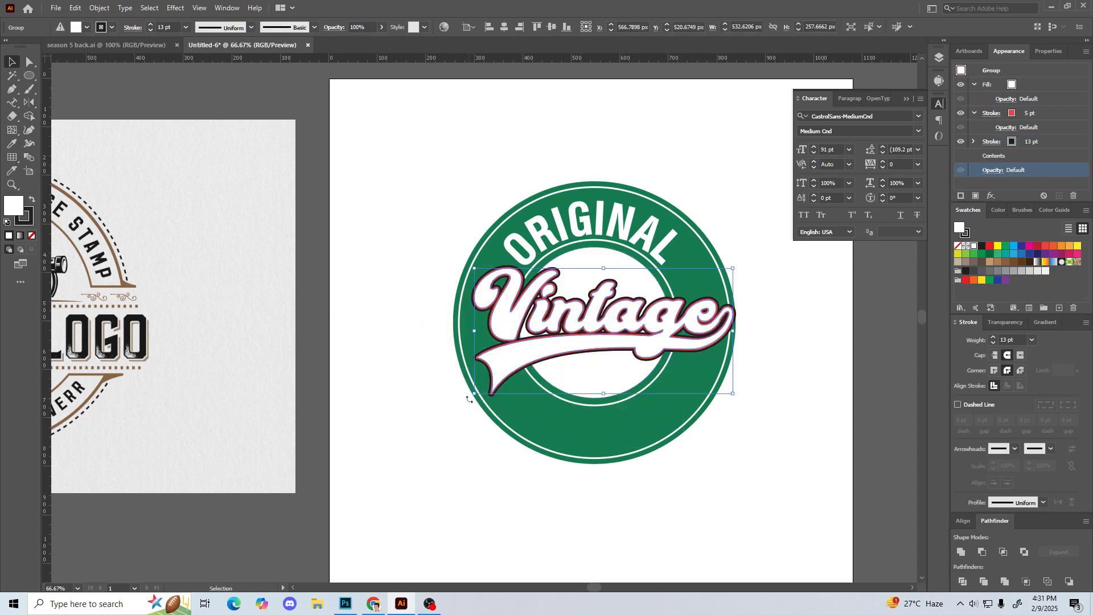
{"action": "left_click_drag", "start_coordinate": [470, 400], "coordinate": [478, 422]}
{"action": "key", "text": "ctrl+z"}
{"action": "left_click", "coordinate": [379, 330]}
{"action": "left_click_drag", "start_coordinate": [378, 329], "coordinate": [374, 353]}
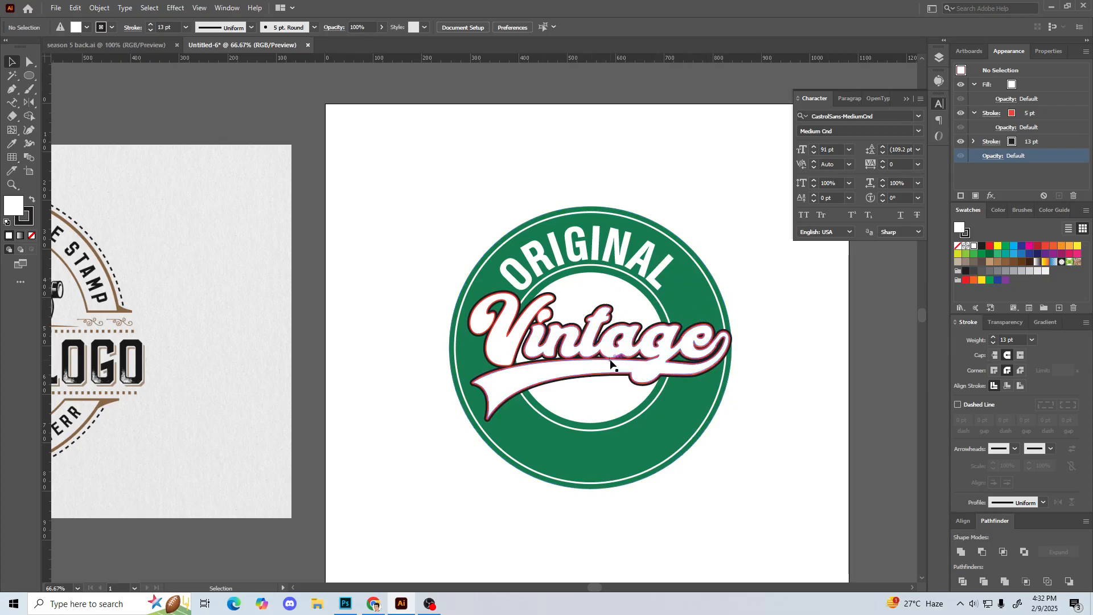
Step: Rotate the Vintage script counterclockwise so it slants upward to the right, and centre it horizontally on the artboard
{"action": "left_click", "coordinate": [487, 411]}
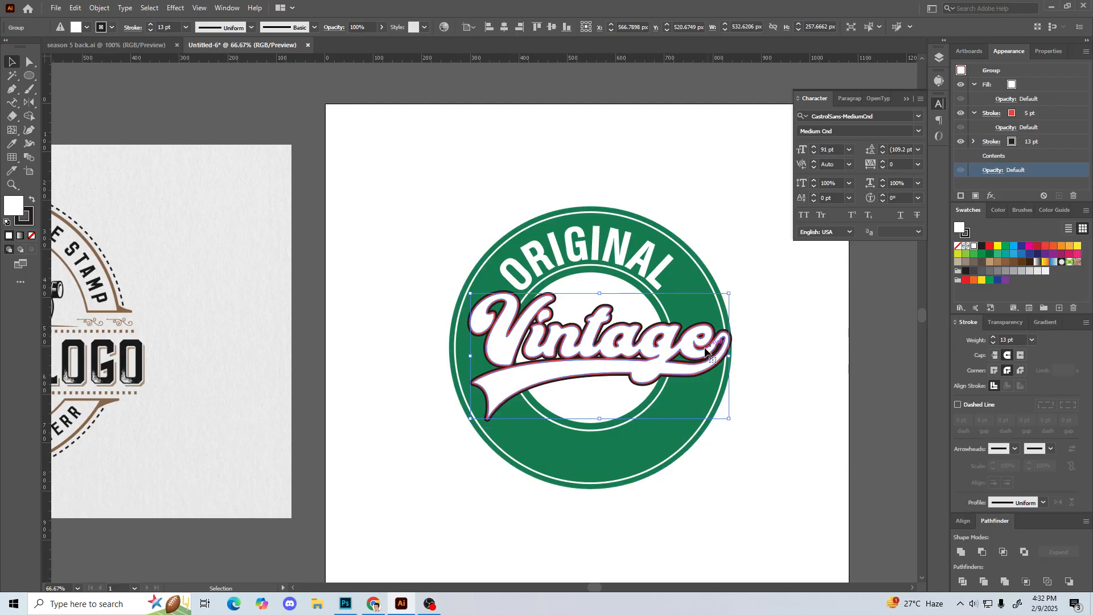
{"action": "left_click_drag", "start_coordinate": [464, 424], "coordinate": [475, 445]}
{"action": "left_click", "coordinate": [385, 414]}
{"action": "left_click_drag", "start_coordinate": [391, 403], "coordinate": [427, 399]}
{"action": "left_click", "coordinate": [512, 372]}
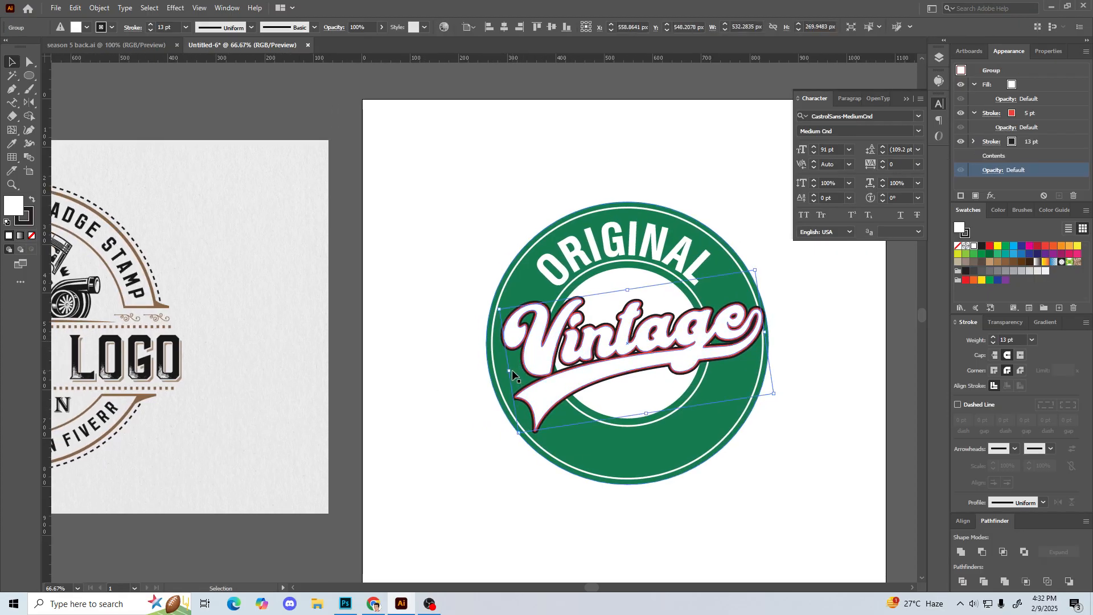
{"action": "left_click", "coordinate": [504, 27]}
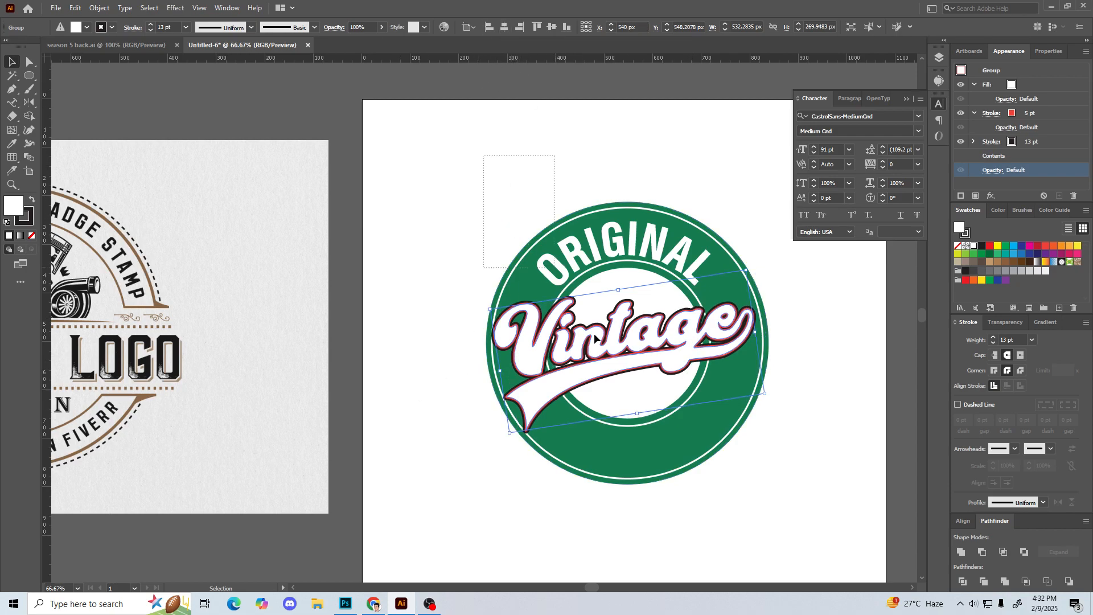
Step: Select the green rings, ORIGINAL text and Vintage script together and centre them horizontally on the artboard
{"action": "left_click_drag", "start_coordinate": [550, 262], "coordinate": [771, 506]}
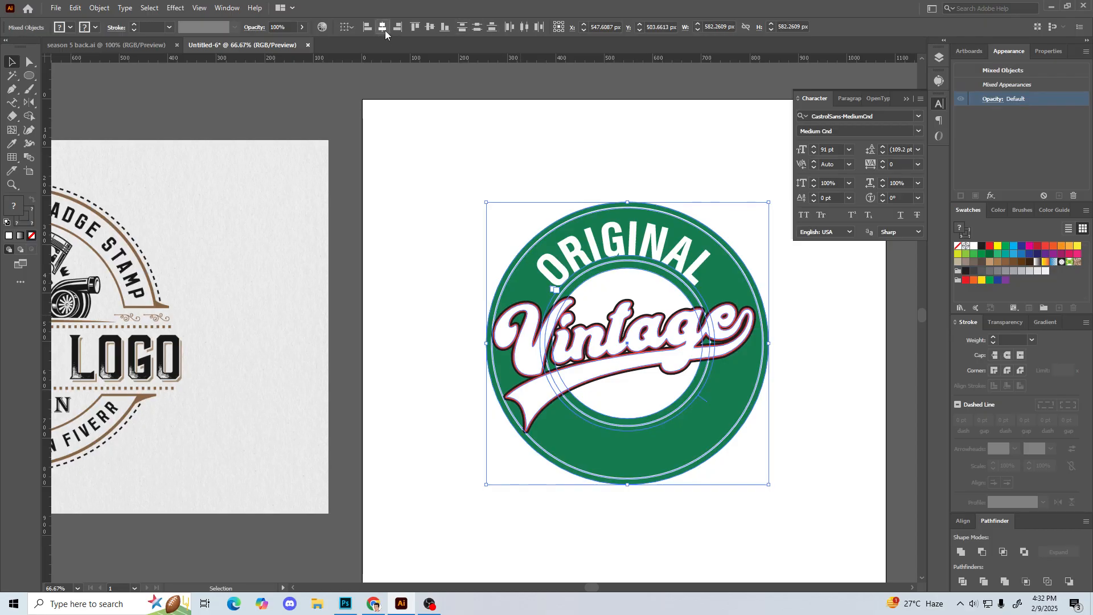
{"action": "left_click", "coordinate": [384, 26]}
{"action": "left_click", "coordinate": [395, 319]}
{"action": "left_click_drag", "start_coordinate": [395, 319], "coordinate": [399, 303]}
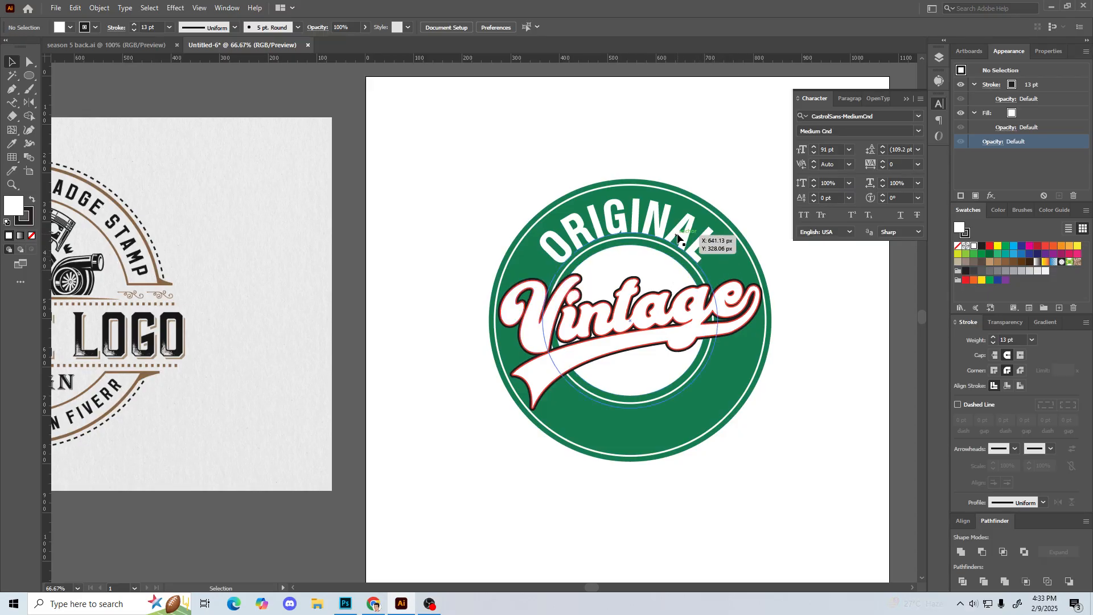
Step: Rotate the Vintage script slightly further counterclockwise to steepen its upward slant
{"action": "left_click", "coordinate": [541, 336]}
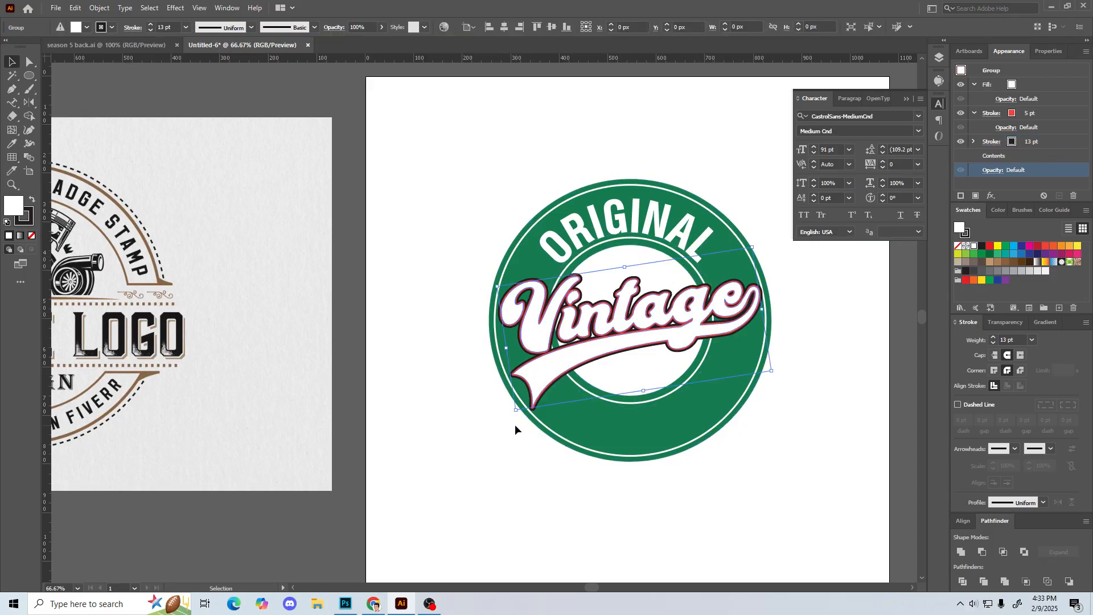
{"action": "left_click_drag", "start_coordinate": [512, 415], "coordinate": [517, 420]}
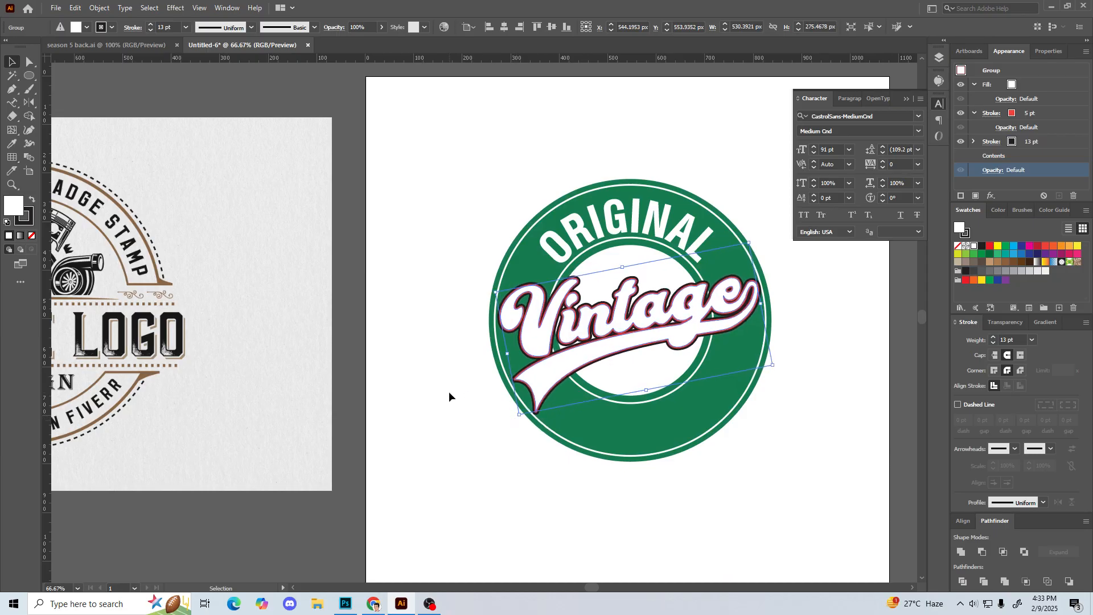
{"action": "left_click", "coordinate": [443, 394]}
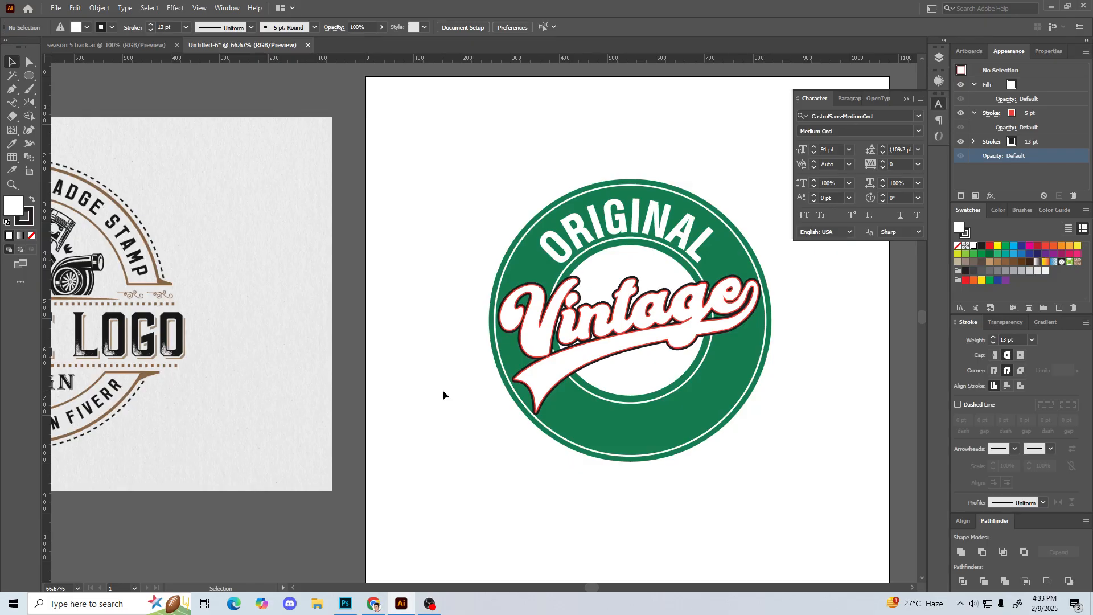
{"action": "left_click", "coordinate": [431, 604]}
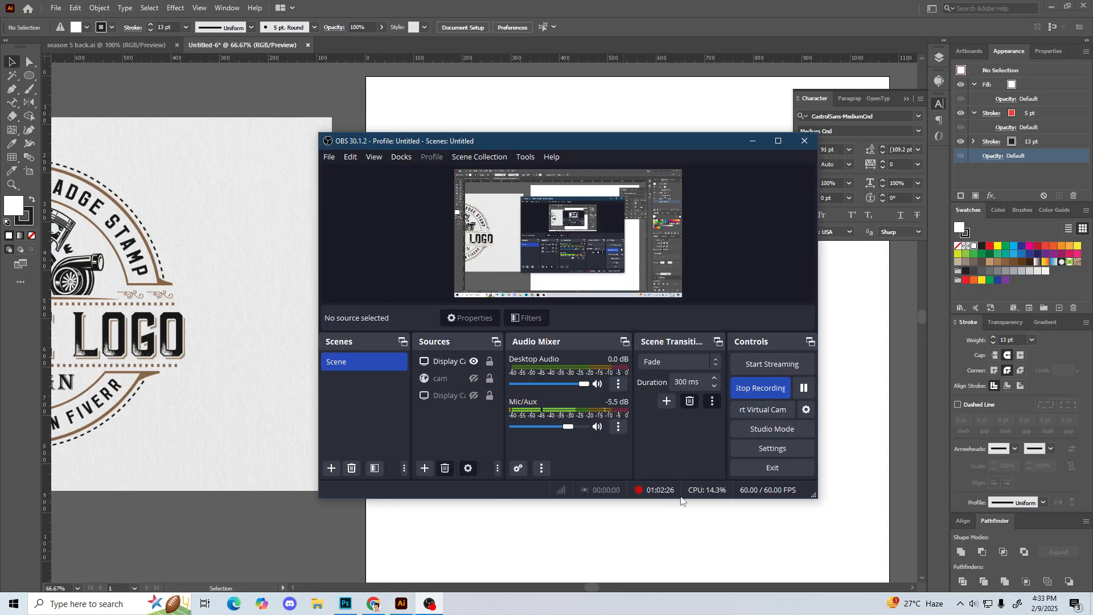
{"action": "left_click", "coordinate": [578, 540]}
{"action": "left_click_drag", "start_coordinate": [658, 440], "coordinate": [634, 403]}
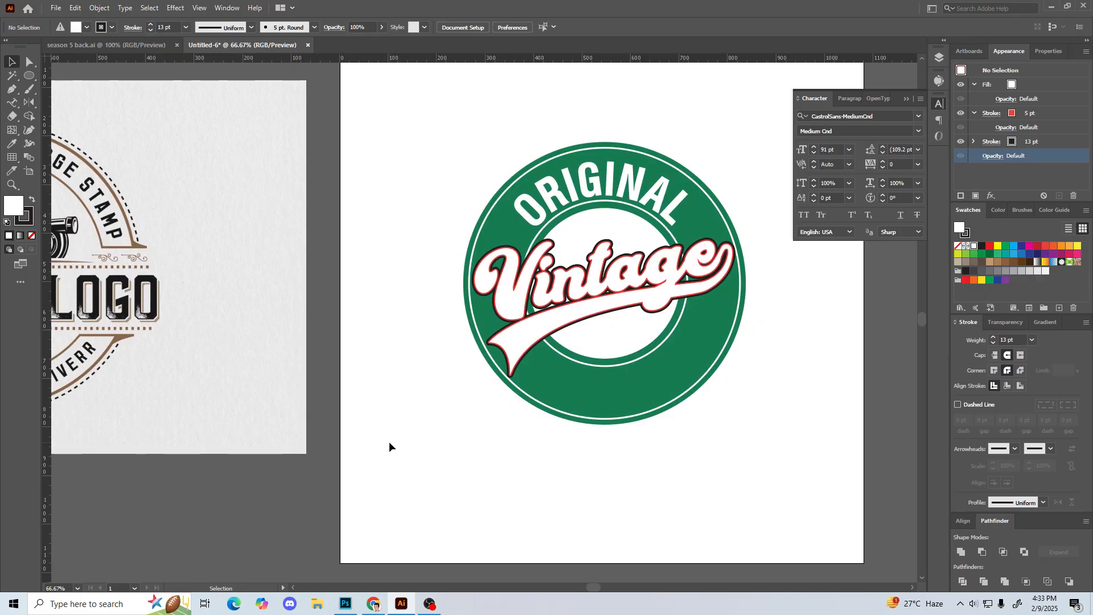
Step: Duplicate the ORIGINAL curved text and rotate the copy around the ring to its lower half
{"action": "left_click", "coordinate": [603, 182]}
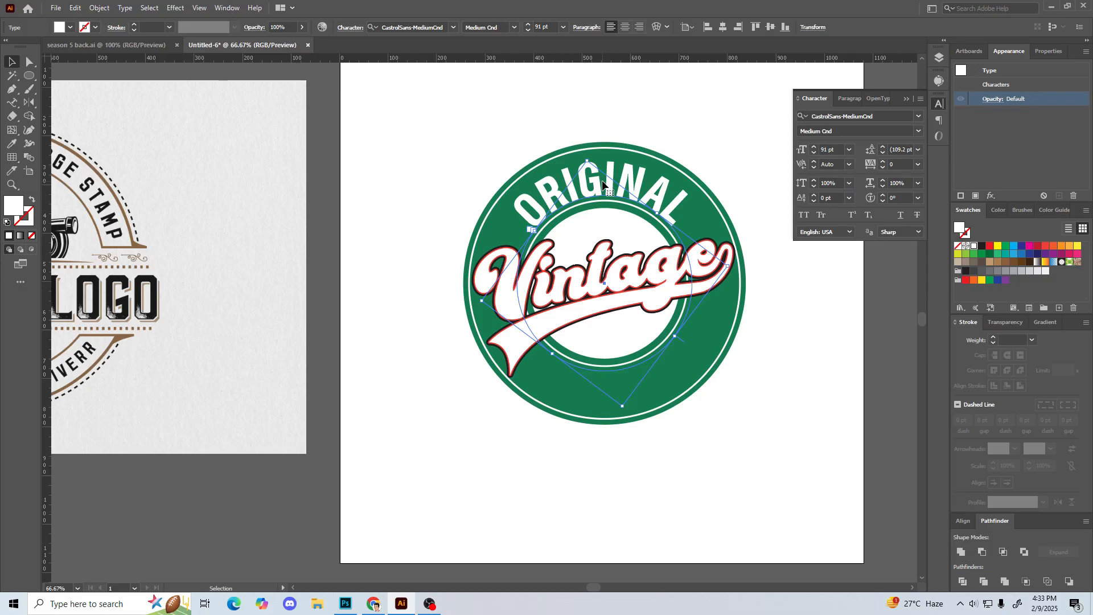
{"action": "key", "text": "a"}
{"action": "left_click_drag", "start_coordinate": [626, 413], "coordinate": [476, 98]}
{"action": "left_click", "coordinate": [382, 390]}
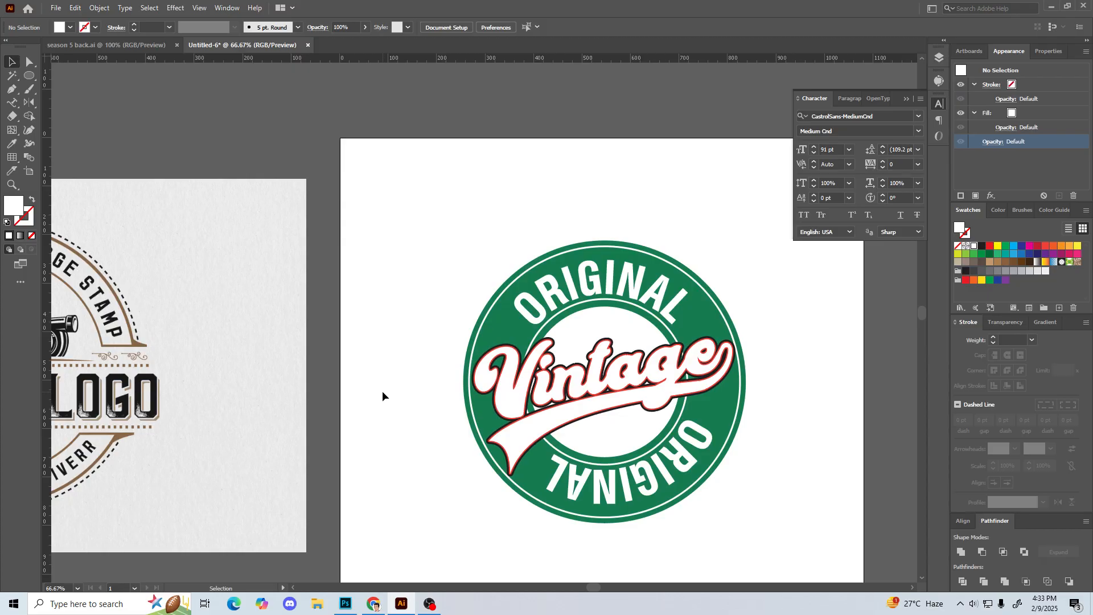
Step: Replace the wording of the lower ORIGINAL copy with APPAREL
{"action": "left_click", "coordinate": [602, 462]}
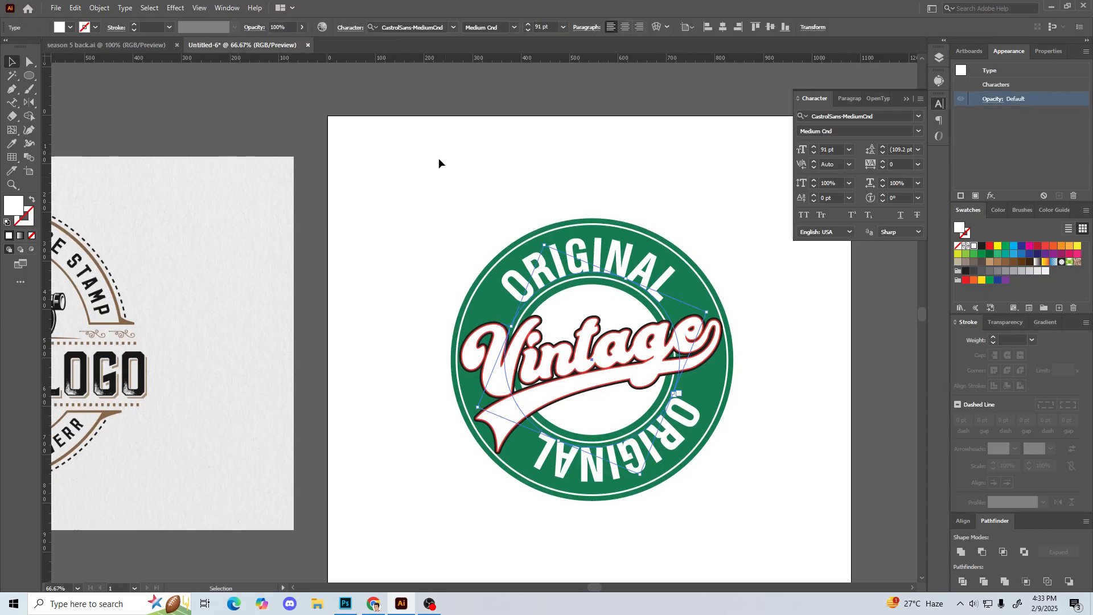
{"action": "left_click", "coordinate": [584, 250]}
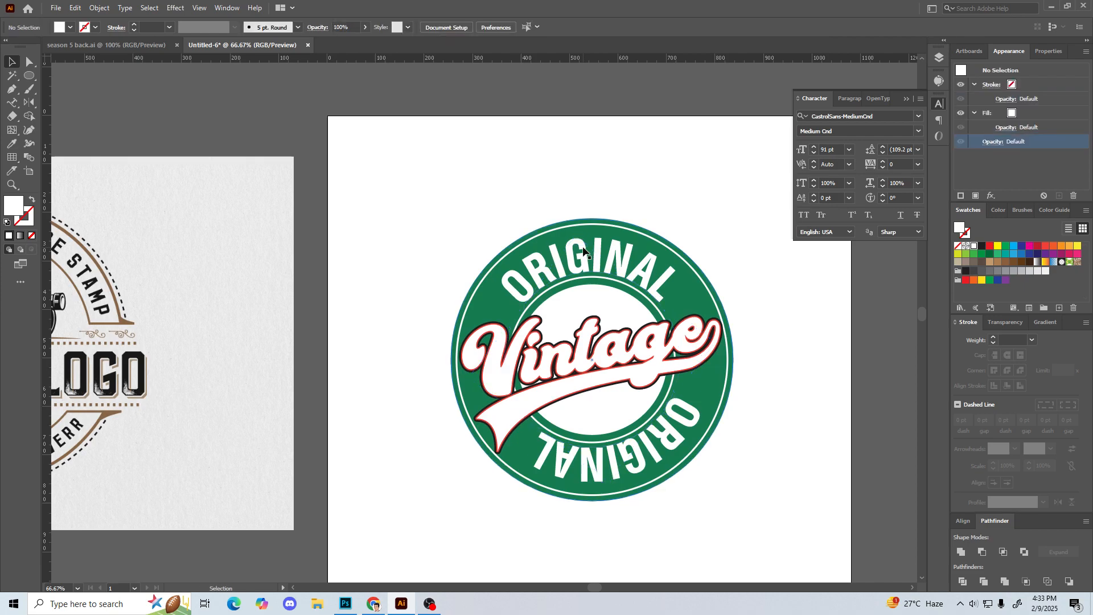
{"action": "left_click", "coordinate": [572, 472]}
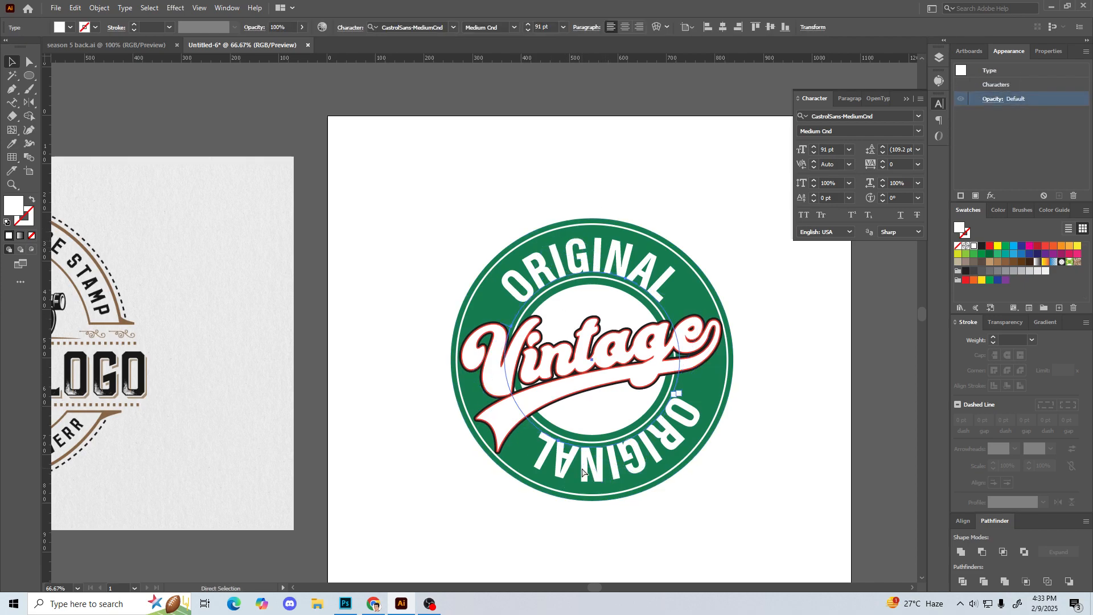
{"action": "key", "text": "ctrl+1"}
{"action": "left_click_drag", "start_coordinate": [589, 431], "coordinate": [639, 413]}
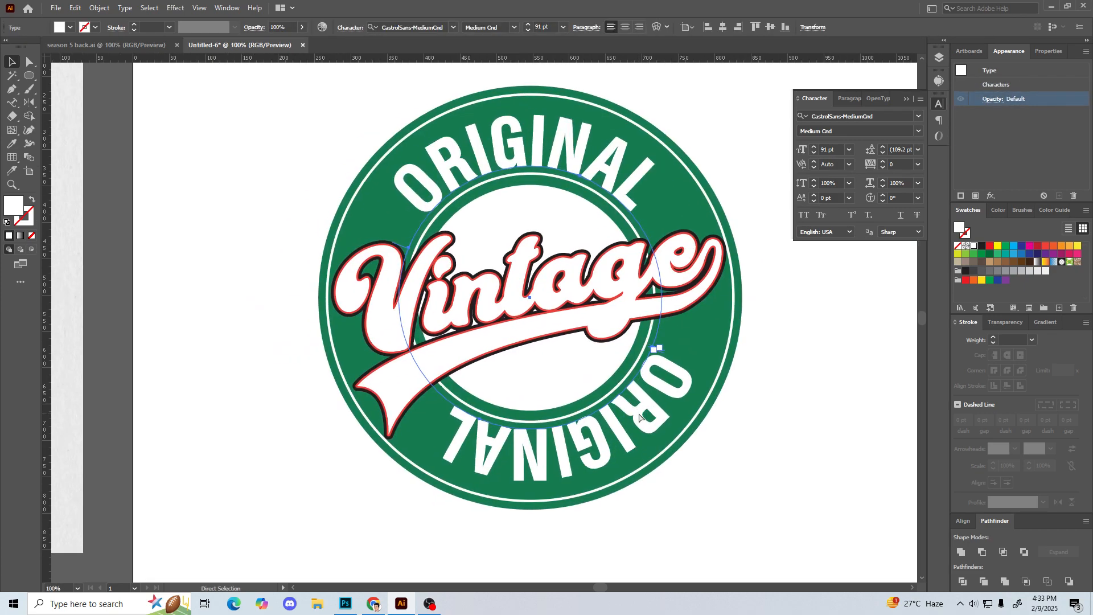
{"action": "key", "text": "ctrl+="}
{"action": "left_click_drag", "start_coordinate": [601, 450], "coordinate": [597, 393]}
{"action": "key", "text": "t"}
{"action": "left_click_drag", "start_coordinate": [699, 355], "coordinate": [283, 470]}
{"action": "type", "text": "APPA"}
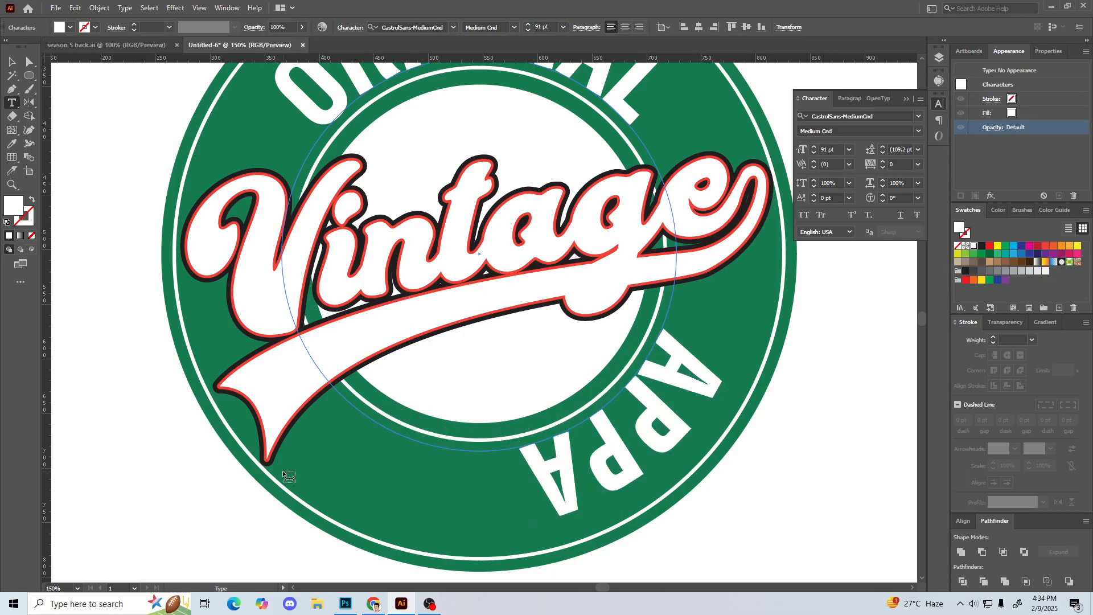
{"action": "type", "text": "R"}
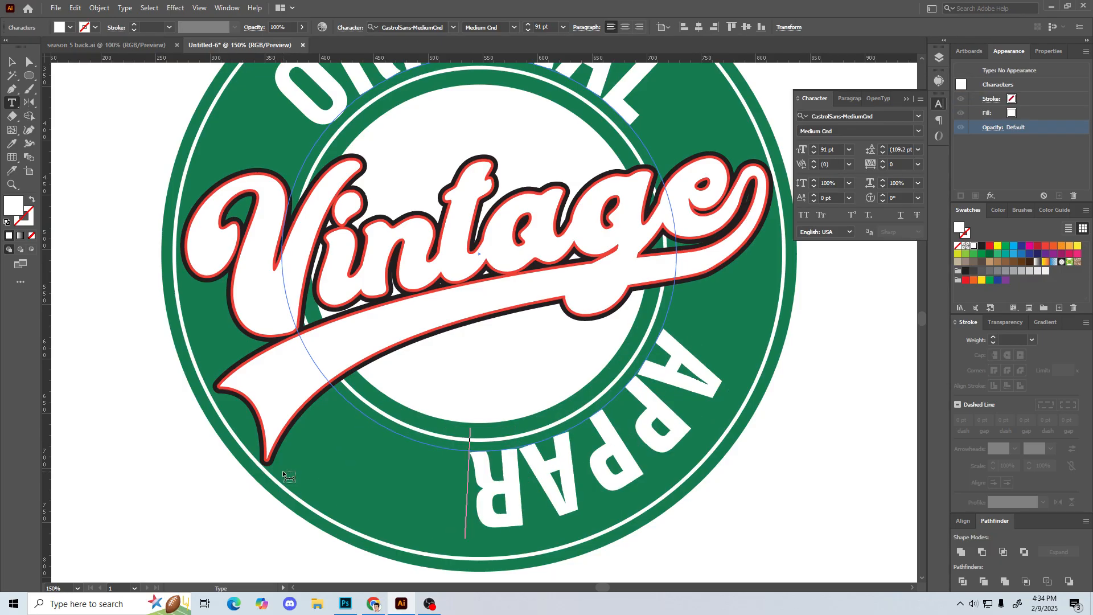
{"action": "type", "text": "EL"}
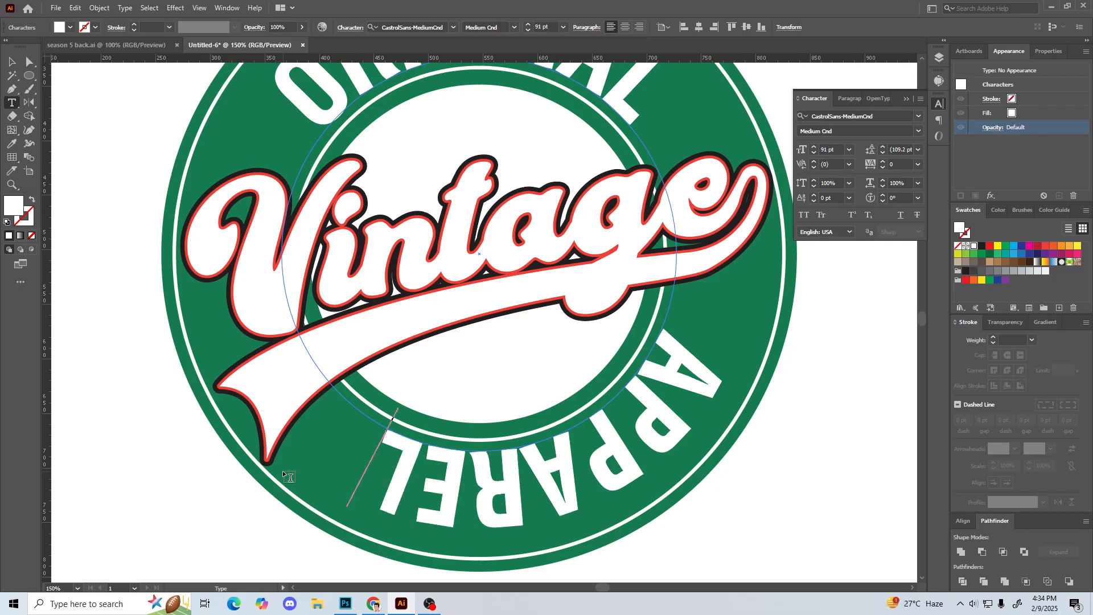
{"action": "left_click", "coordinate": [12, 62]}
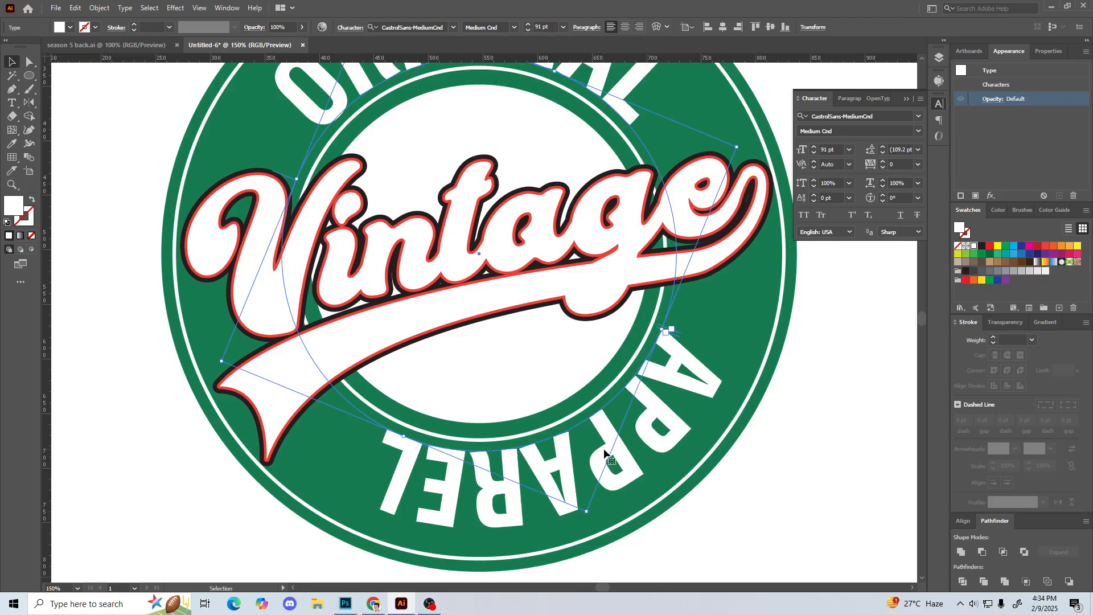
Step: Flip the APPAREL text to the inner side of its circular path so it reads upright along the bottom
{"action": "scroll", "coordinate": [607, 452], "scroll_direction": "down", "scroll_amount": 1}
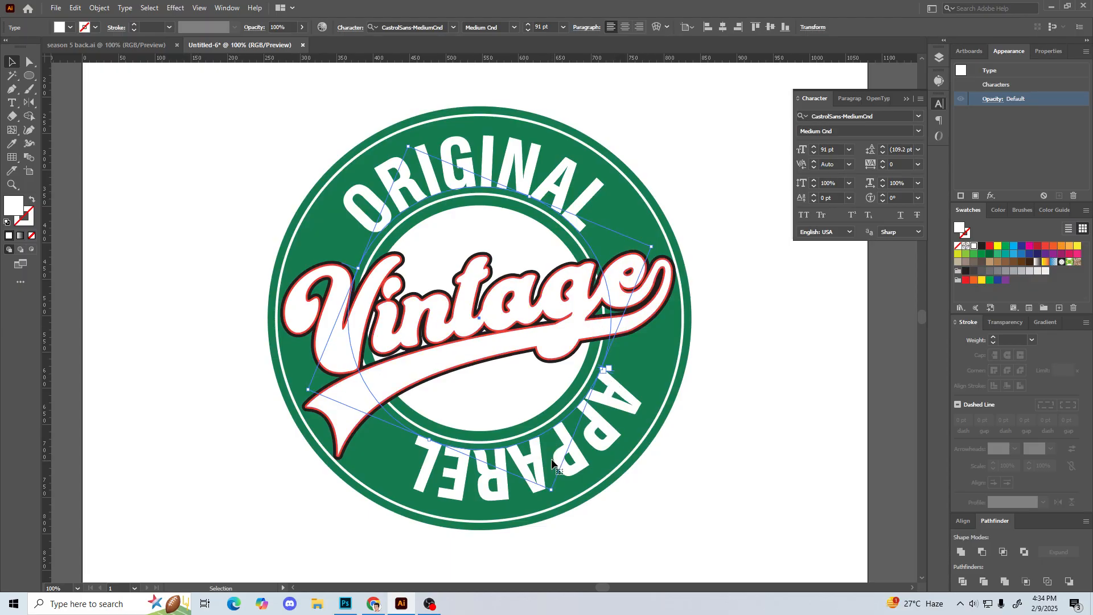
{"action": "key", "text": "a"}
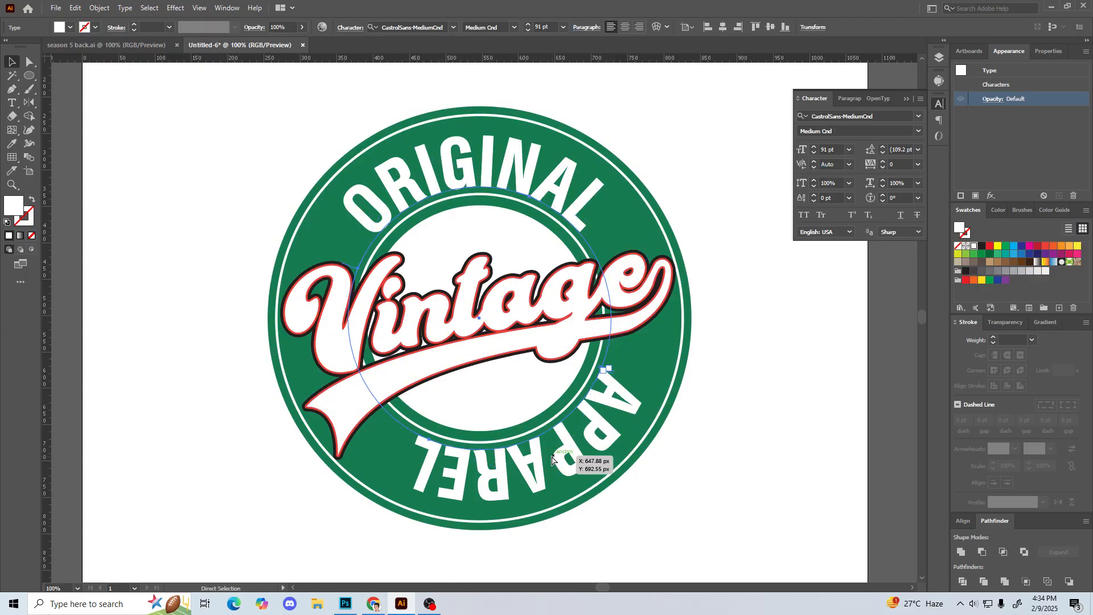
{"action": "key", "text": "ctrl+plus"}
{"action": "left_click_drag", "start_coordinate": [471, 406], "coordinate": [479, 371]}
{"action": "left_click_drag", "start_coordinate": [292, 213], "coordinate": [395, 375]}
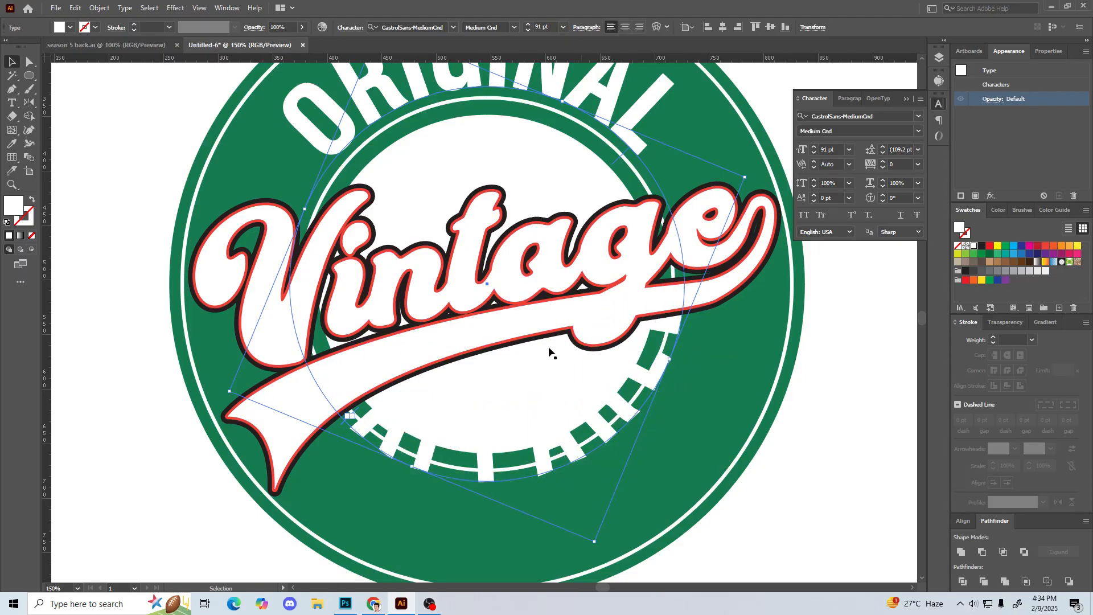
Step: Open the Type on a Path options for APPAREL with Preview on and align the text to the path by Ascender
{"action": "left_click", "coordinate": [124, 8]}
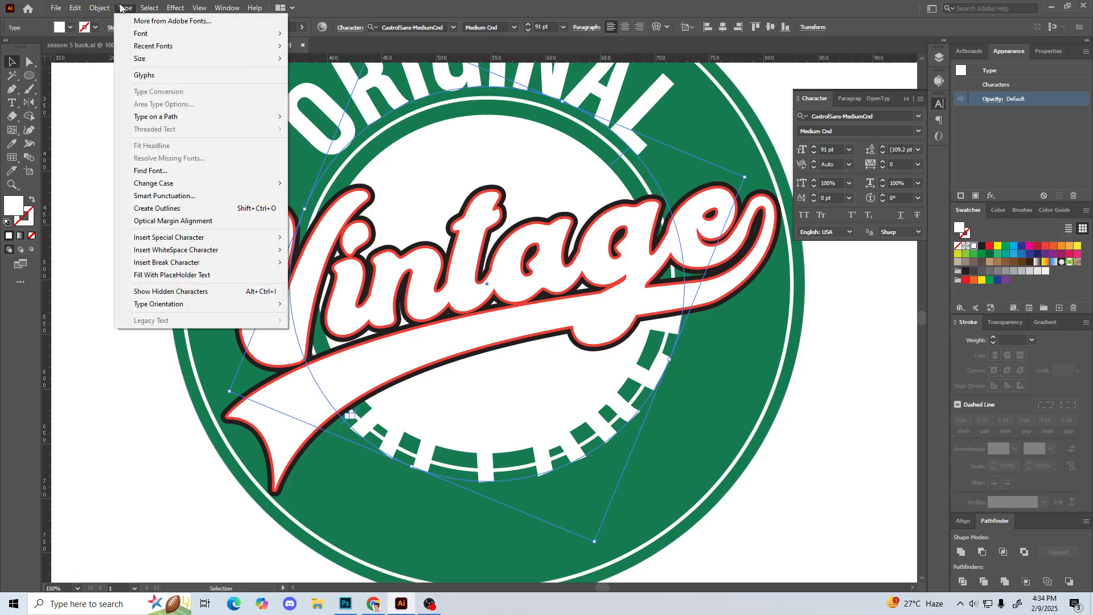
{"action": "mouse_move", "coordinate": [174, 121]}
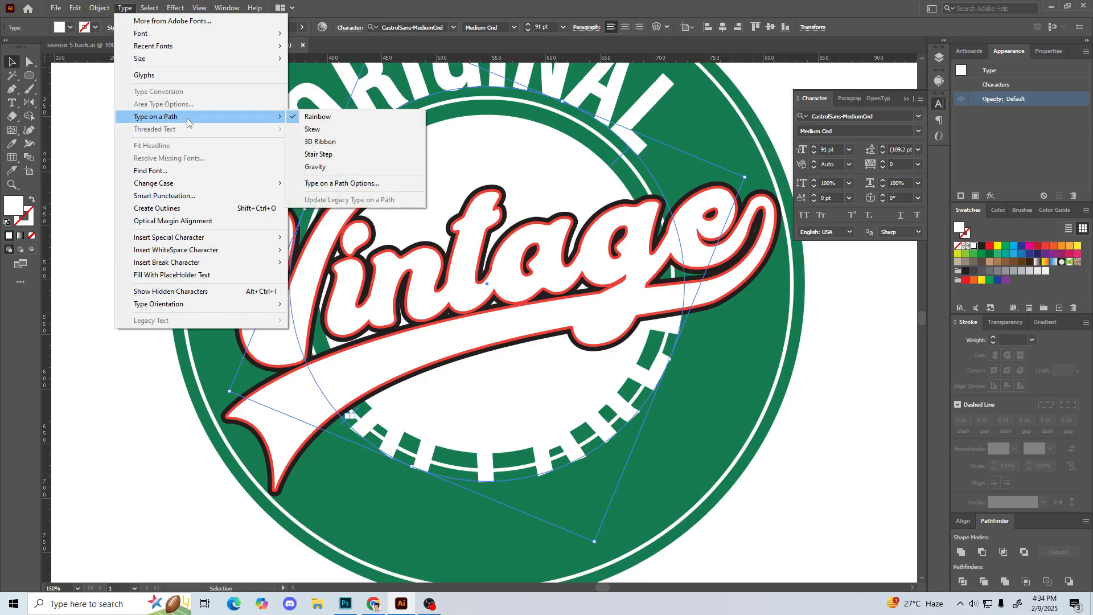
{"action": "left_click", "coordinate": [355, 184]}
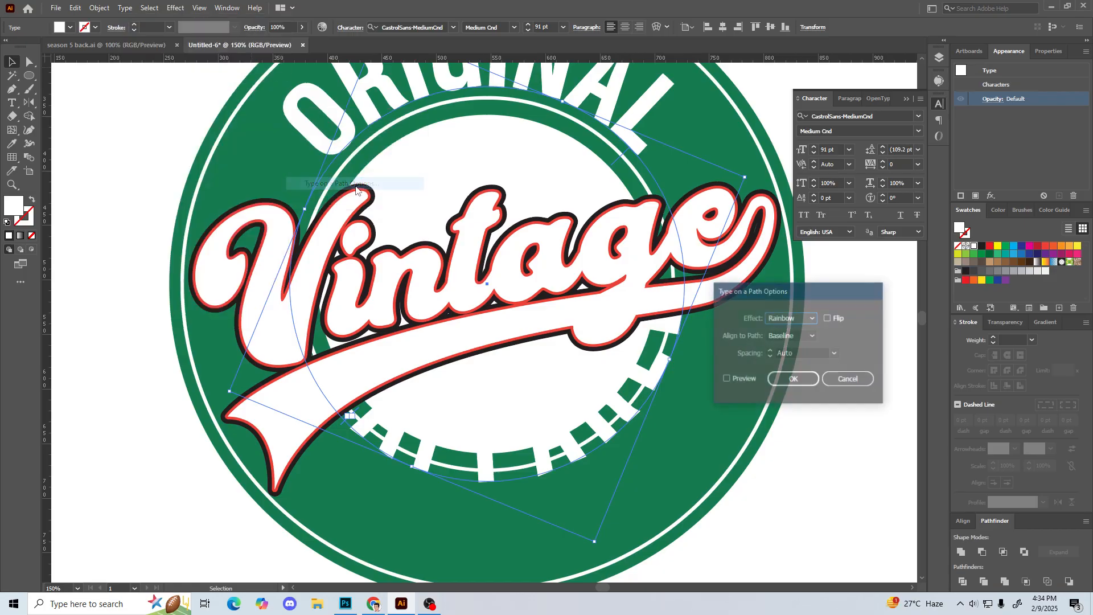
{"action": "left_click", "coordinate": [725, 379]}
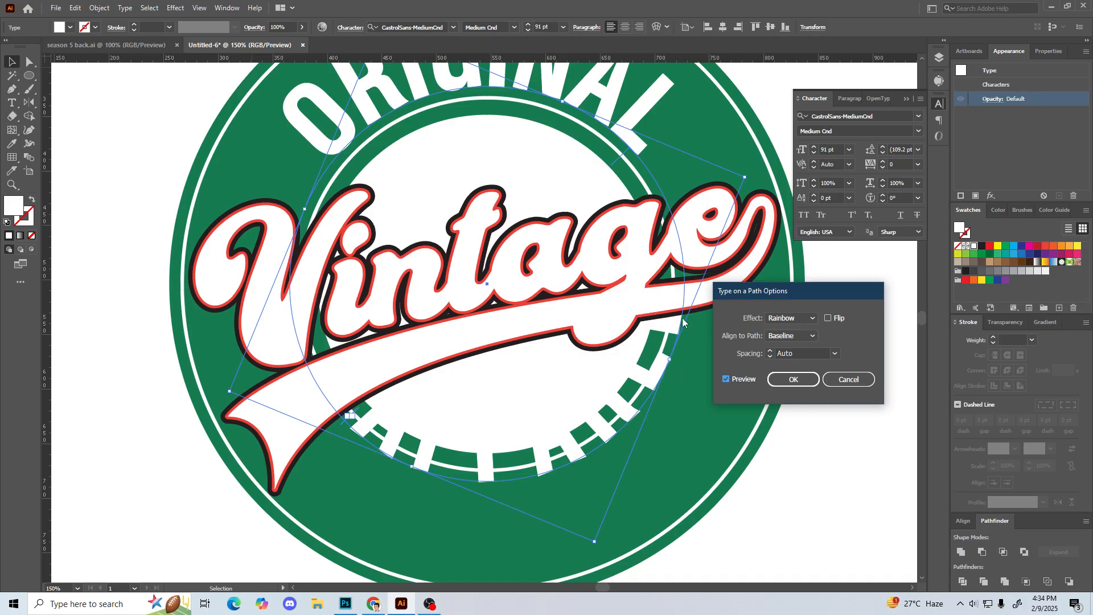
{"action": "left_click", "coordinate": [791, 338]}
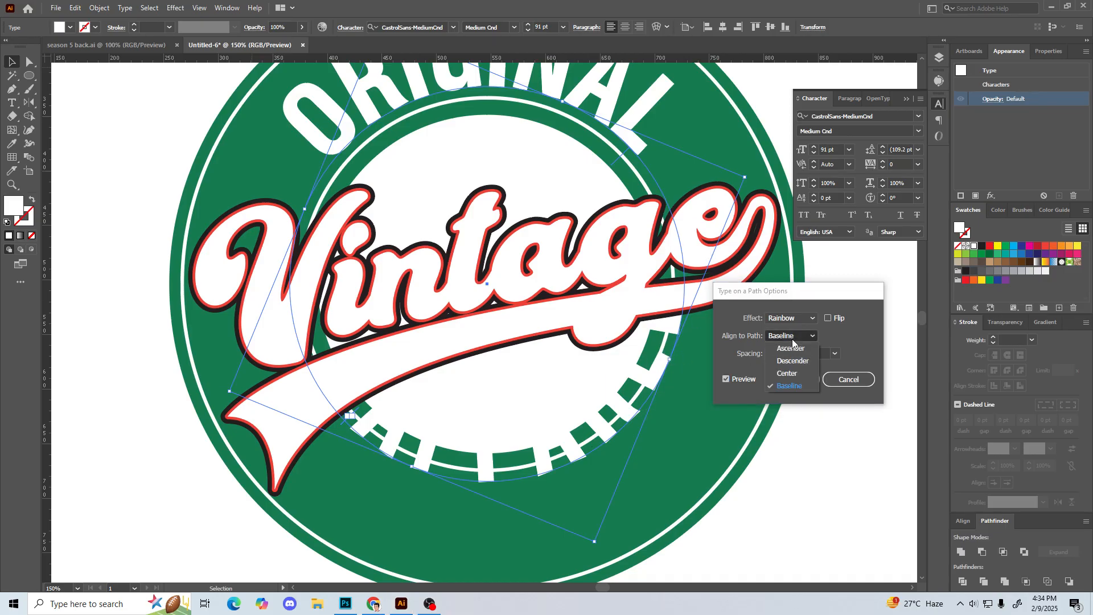
{"action": "left_click", "coordinate": [790, 346]}
Step: Preview the Descender, Center and Baseline path alignments on APPAREL and return to Ascender
{"action": "left_click", "coordinate": [789, 339]}
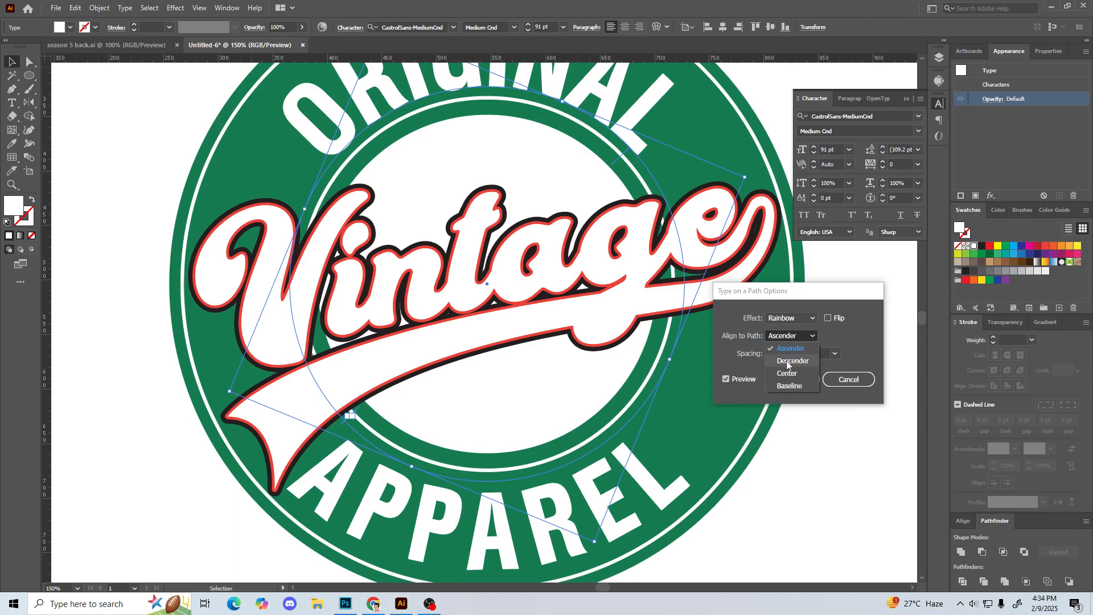
{"action": "left_click", "coordinate": [789, 362]}
{"action": "left_click", "coordinate": [791, 341]}
{"action": "left_click", "coordinate": [790, 371]}
{"action": "left_click", "coordinate": [792, 338]}
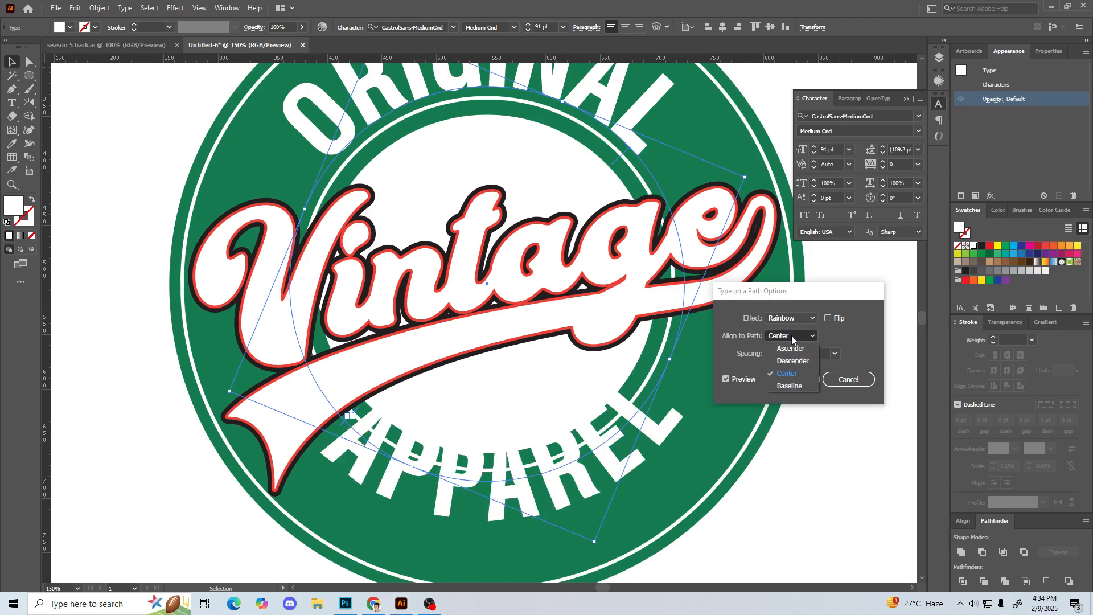
{"action": "left_click", "coordinate": [785, 347]}
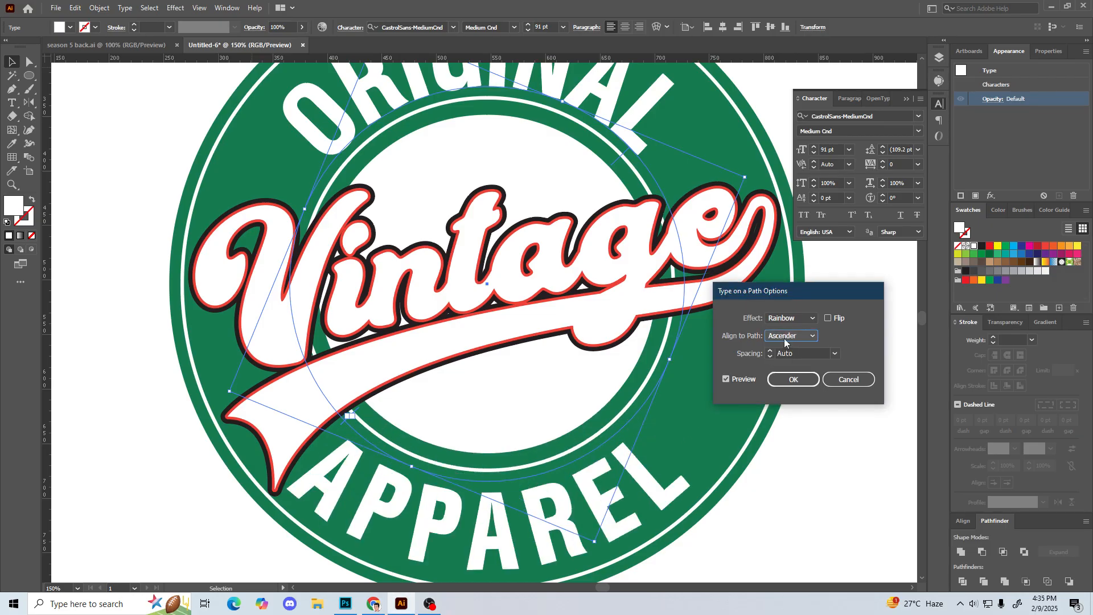
{"action": "left_click", "coordinate": [787, 342]}
{"action": "left_click", "coordinate": [784, 384]}
{"action": "left_click", "coordinate": [790, 336]}
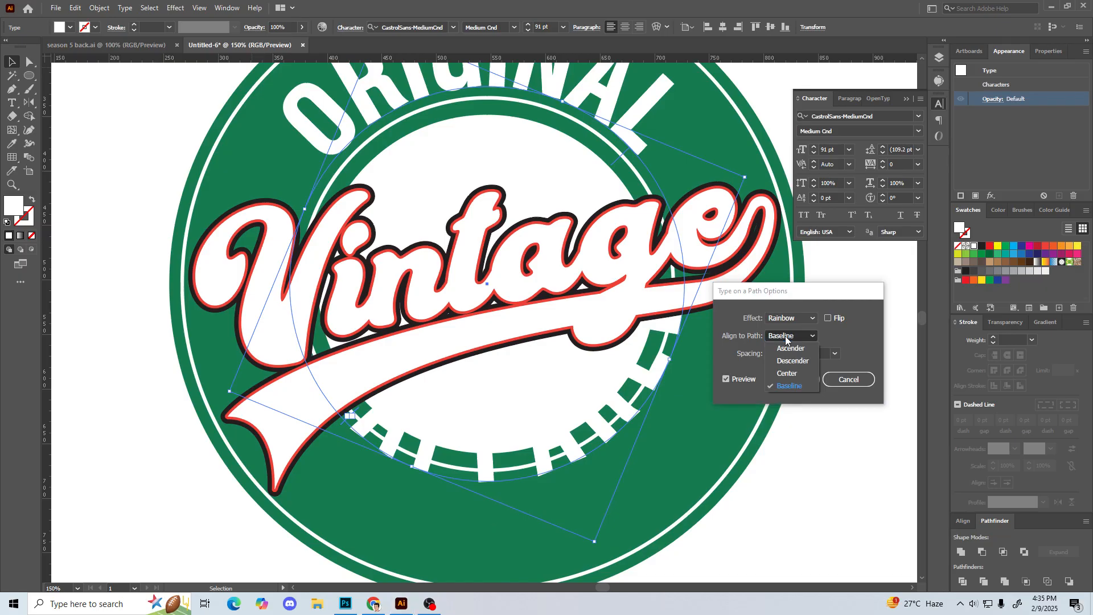
{"action": "left_click", "coordinate": [784, 348]}
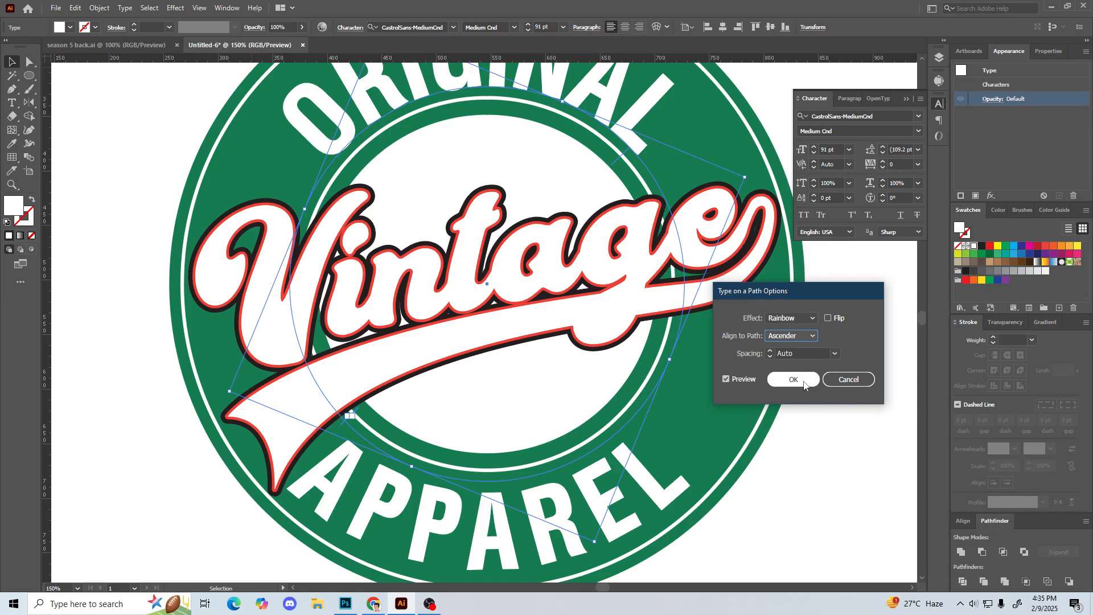
Step: Preview Flip and the Skew, 3D Ribbon and Stair Step path effects on the APPAREL text
{"action": "left_click", "coordinate": [829, 318]}
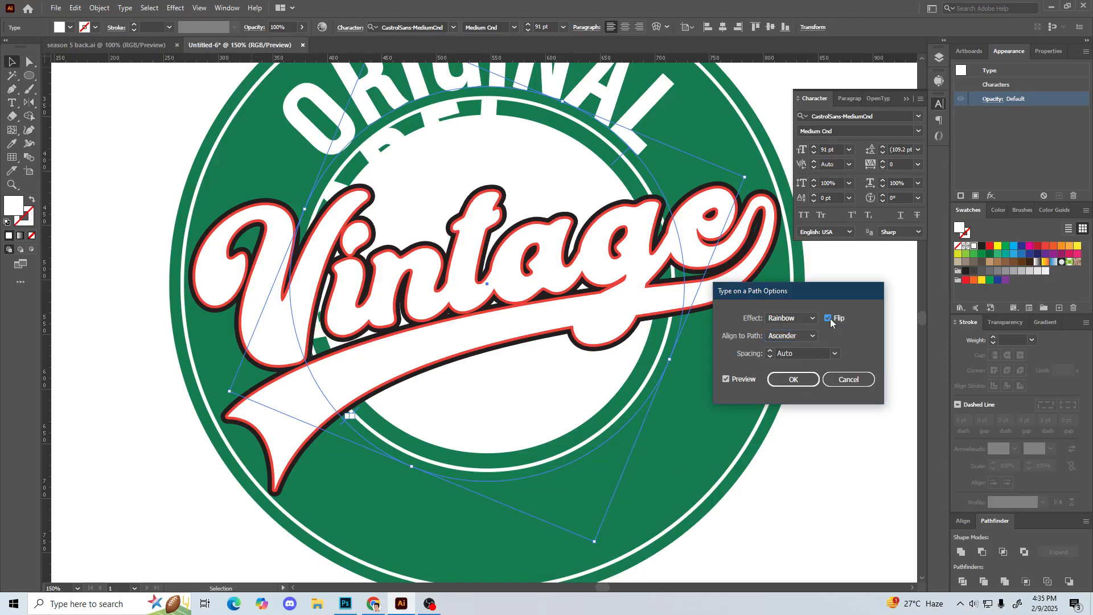
{"action": "left_click", "coordinate": [829, 319]}
{"action": "left_click", "coordinate": [794, 318]}
{"action": "left_click", "coordinate": [772, 327]}
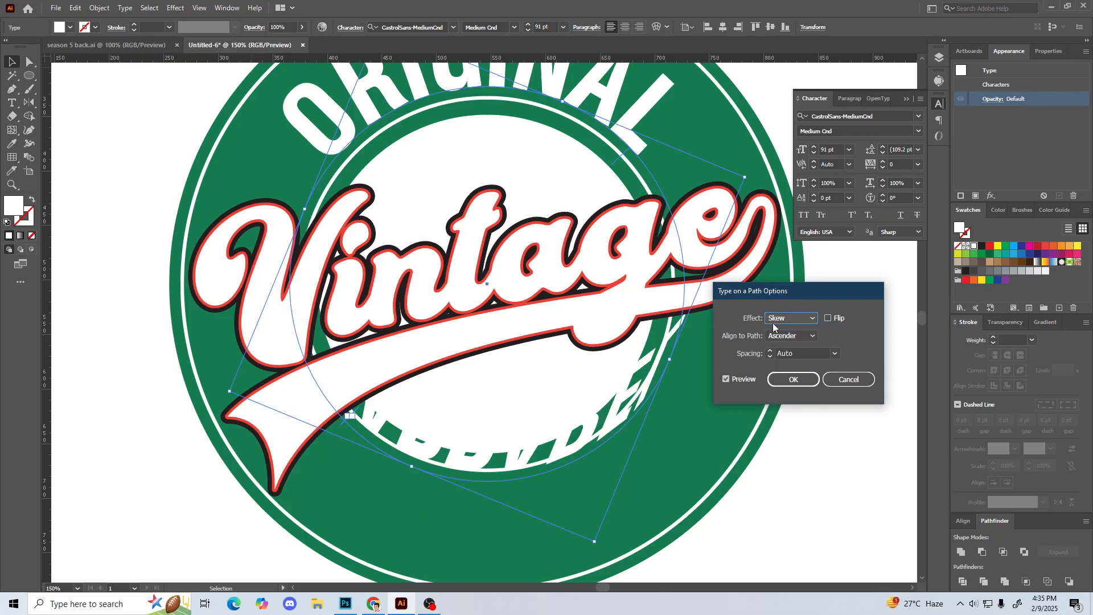
{"action": "left_click", "coordinate": [774, 320]}
{"action": "left_click", "coordinate": [791, 356]}
{"action": "left_click", "coordinate": [796, 323]}
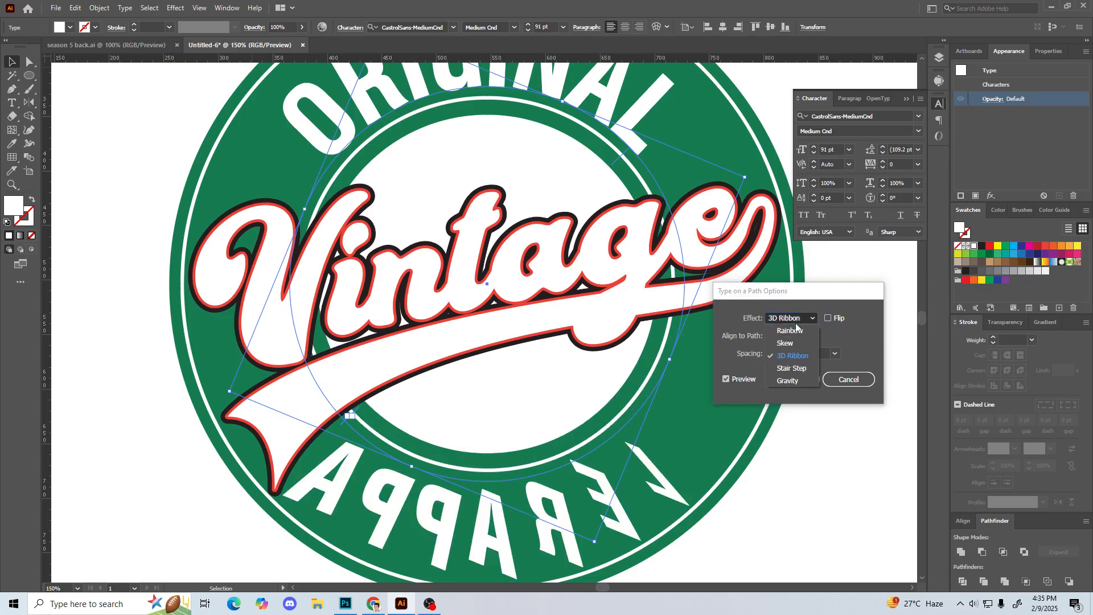
{"action": "left_click", "coordinate": [793, 369]}
Step: Set APPAREL's type-on-path effect to Gravity without Flip and apply the options
{"action": "left_click", "coordinate": [800, 326]}
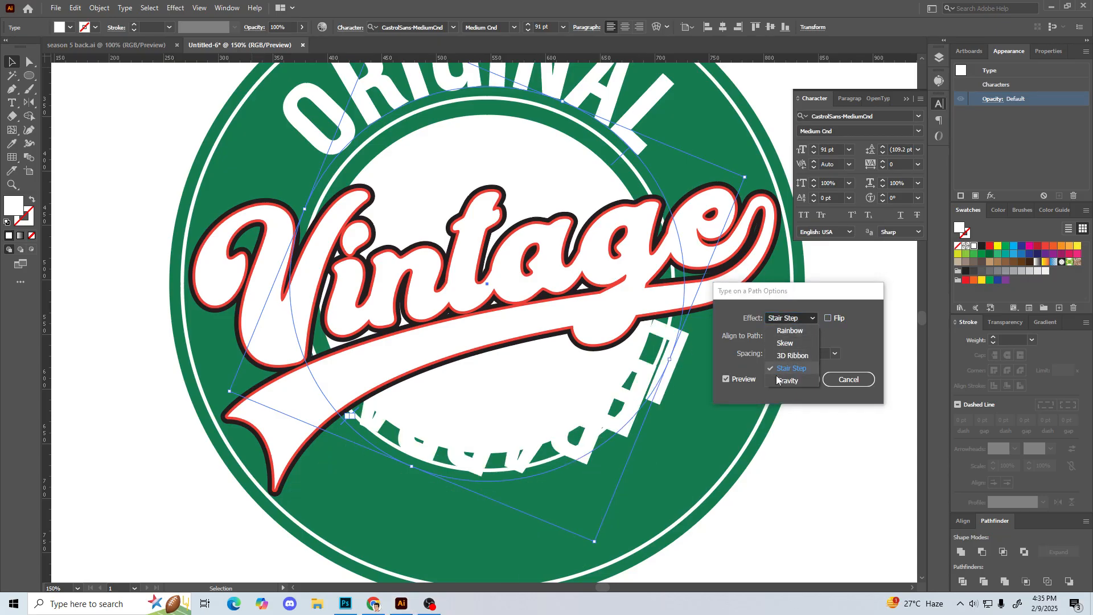
{"action": "left_click", "coordinate": [788, 381]}
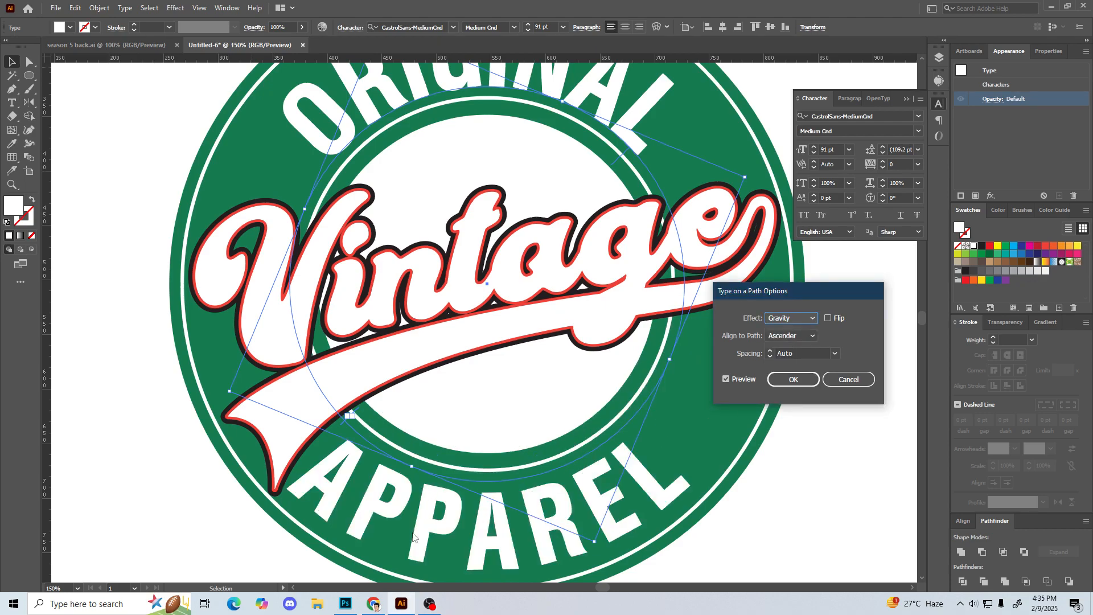
{"action": "left_click", "coordinate": [799, 320]}
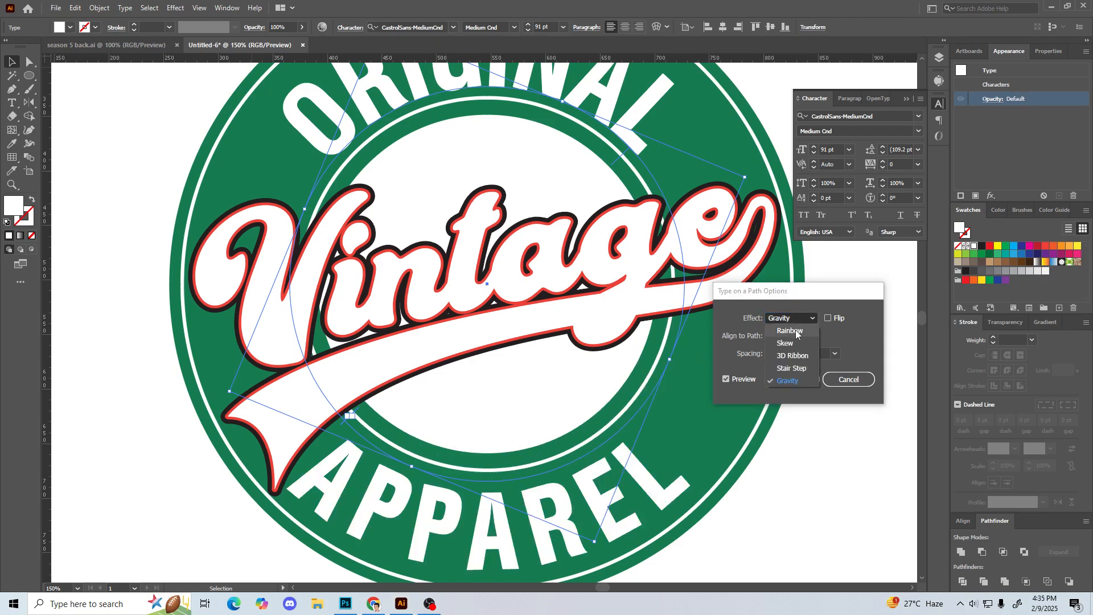
{"action": "left_click", "coordinate": [857, 348]}
{"action": "left_click", "coordinate": [793, 320]}
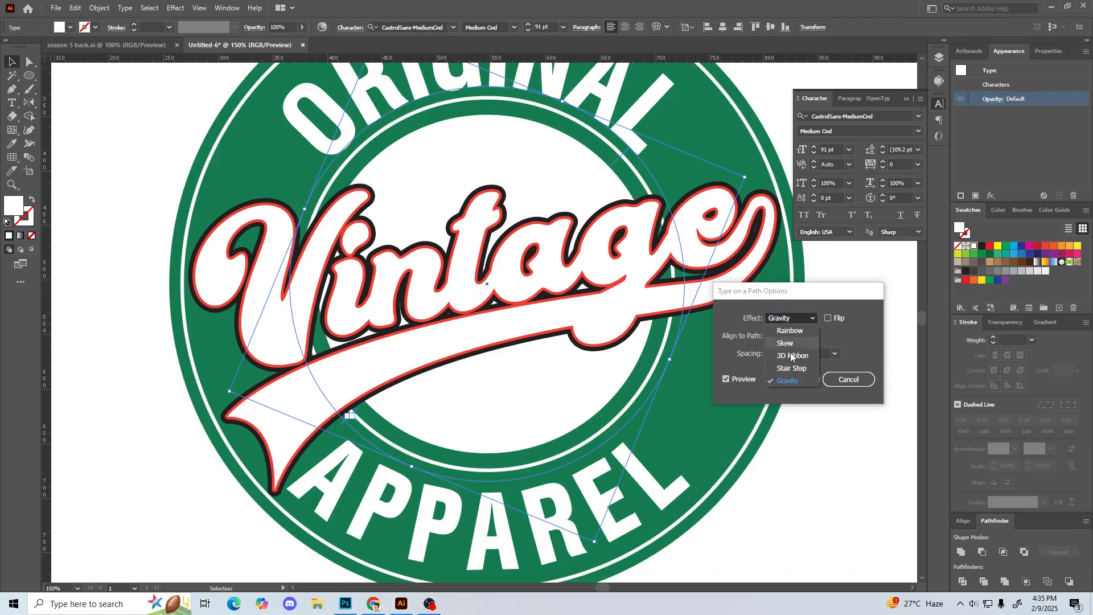
{"action": "left_click", "coordinate": [845, 334]}
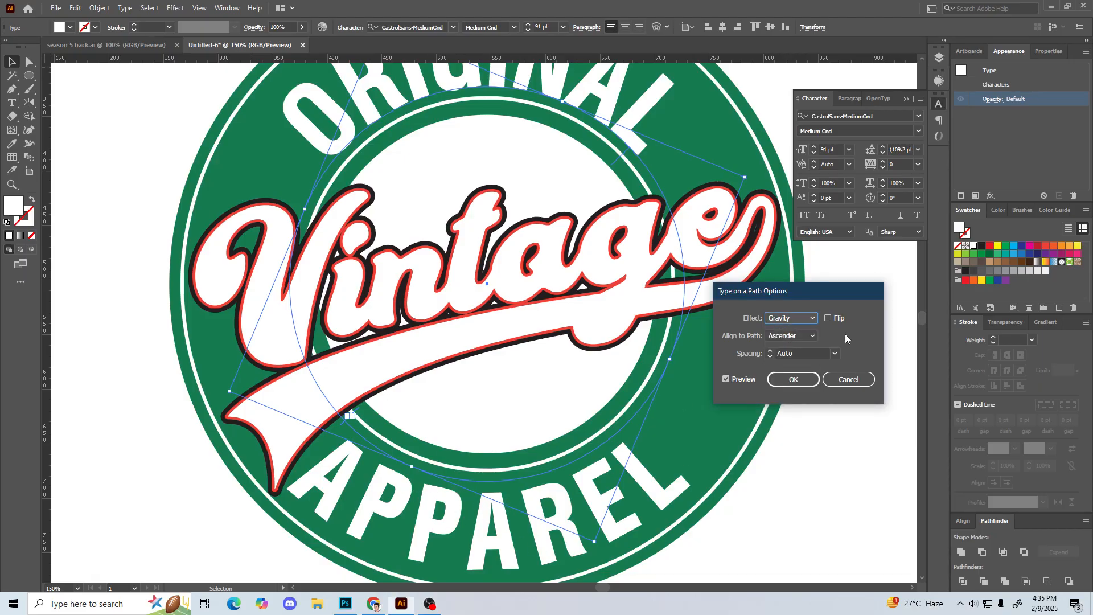
{"action": "left_click", "coordinate": [794, 380]}
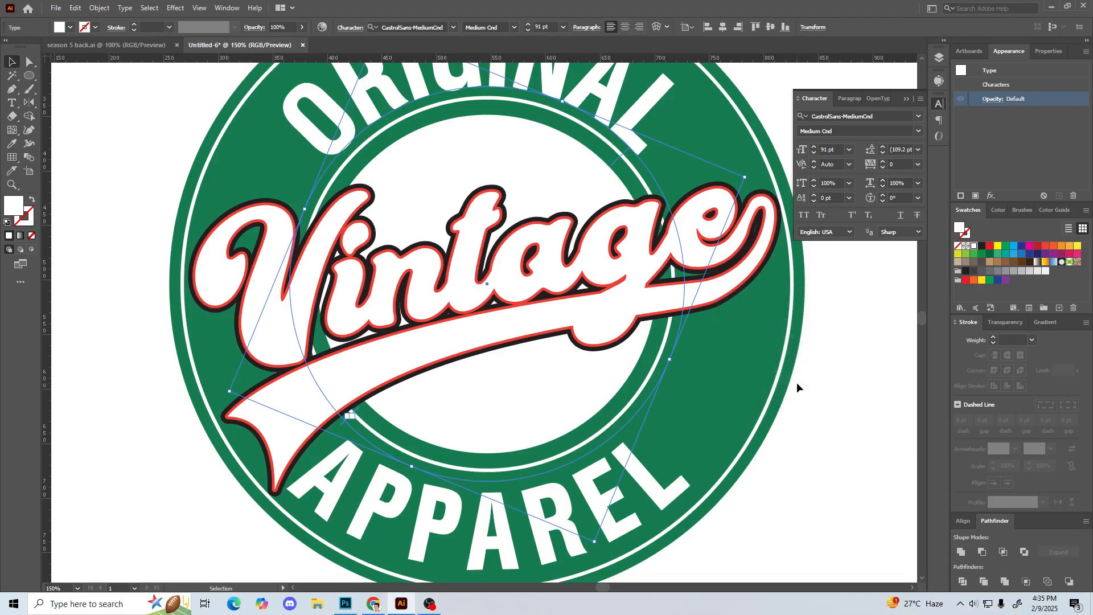
Step: Rotate the APPAREL text counterclockwise around the ring so it sits toward the badge's lower right, clear of the swash tail, and deselect it
{"action": "key", "text": "ctrl+minus"}
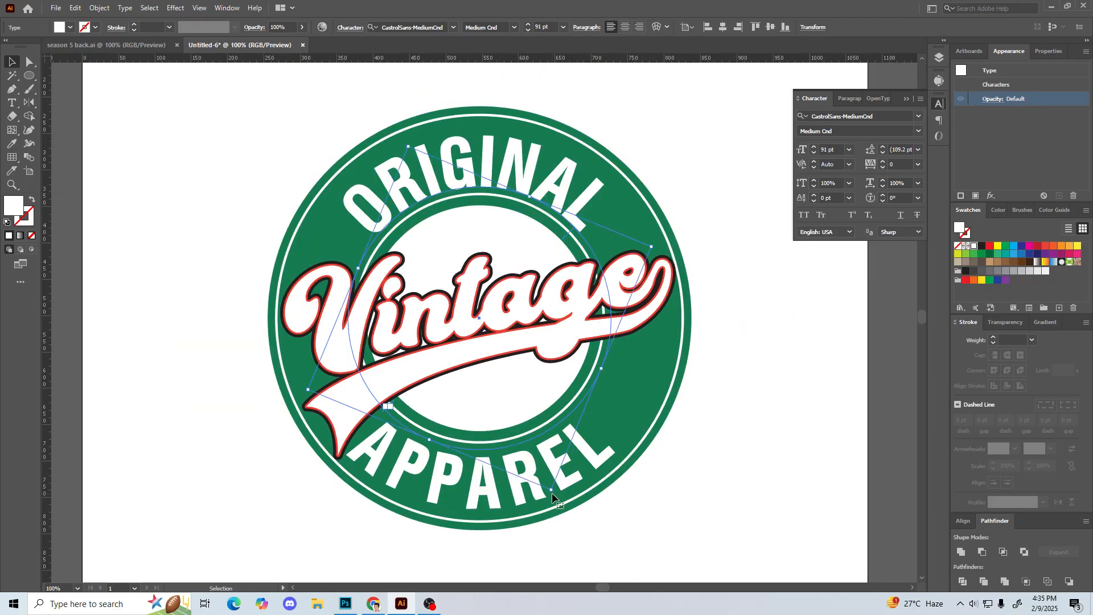
{"action": "left_click_drag", "start_coordinate": [552, 493], "coordinate": [638, 472]}
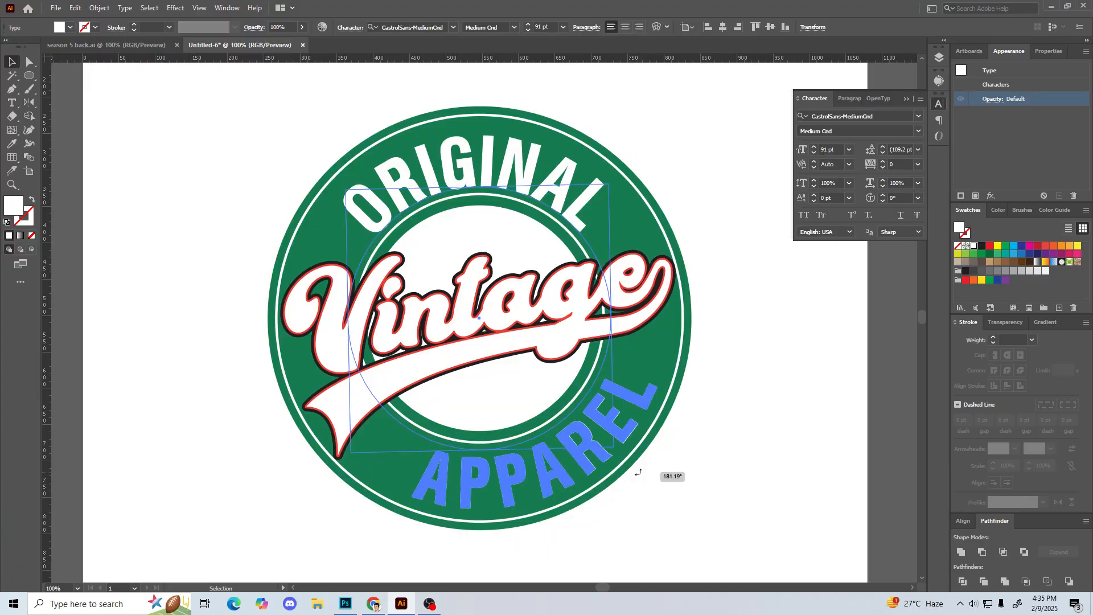
{"action": "left_click_drag", "start_coordinate": [638, 472], "coordinate": [638, 472]}
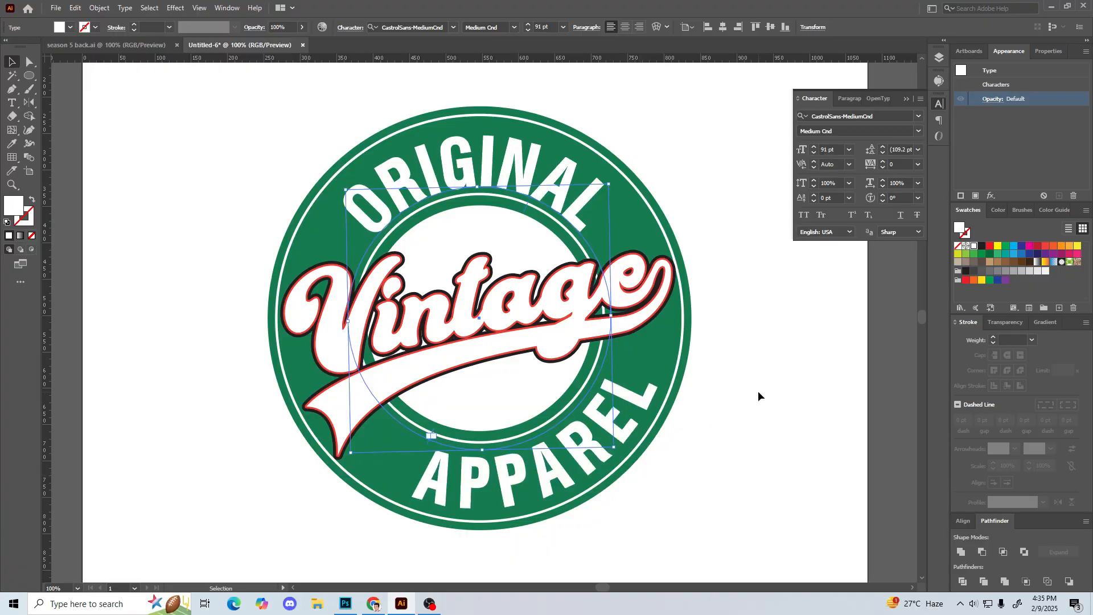
{"action": "left_click", "coordinate": [757, 390]}
Step: Draw a small rectangle about 6.4 by 8.9 px between the N of ORIGINAL and the inner white ring as a spacing gauge
{"action": "key", "text": "ctrl+minus"}
{"action": "key", "text": "ctrl+minus"}
{"action": "key", "text": "ctrl+minus"}
{"action": "key", "text": "ctrl+minus"}
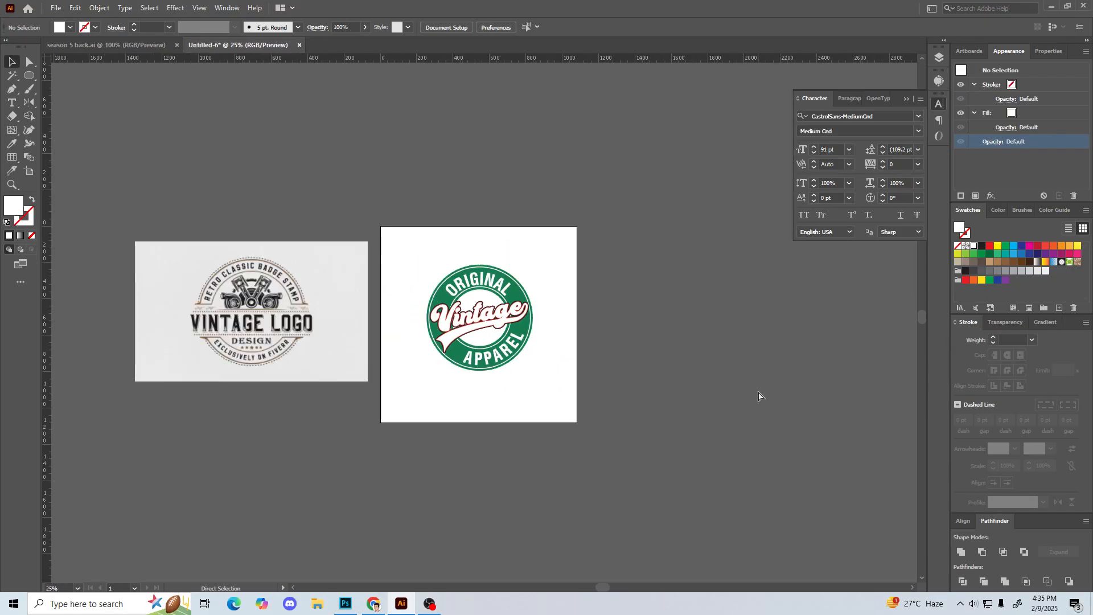
{"action": "key", "text": "ctrl+plus"}
{"action": "key", "text": "ctrl+plus"}
{"action": "key", "text": "ctrl+plus"}
{"action": "key", "text": "ctrl+plus"}
{"action": "key", "text": "ctrl+plus"}
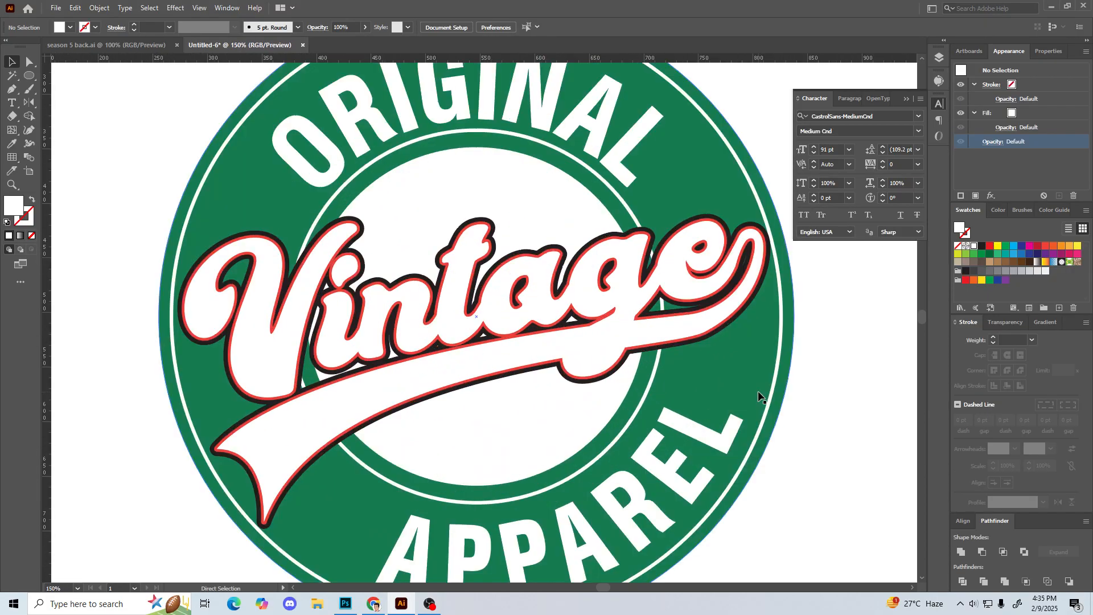
{"action": "left_click_drag", "start_coordinate": [842, 319], "coordinate": [825, 330]}
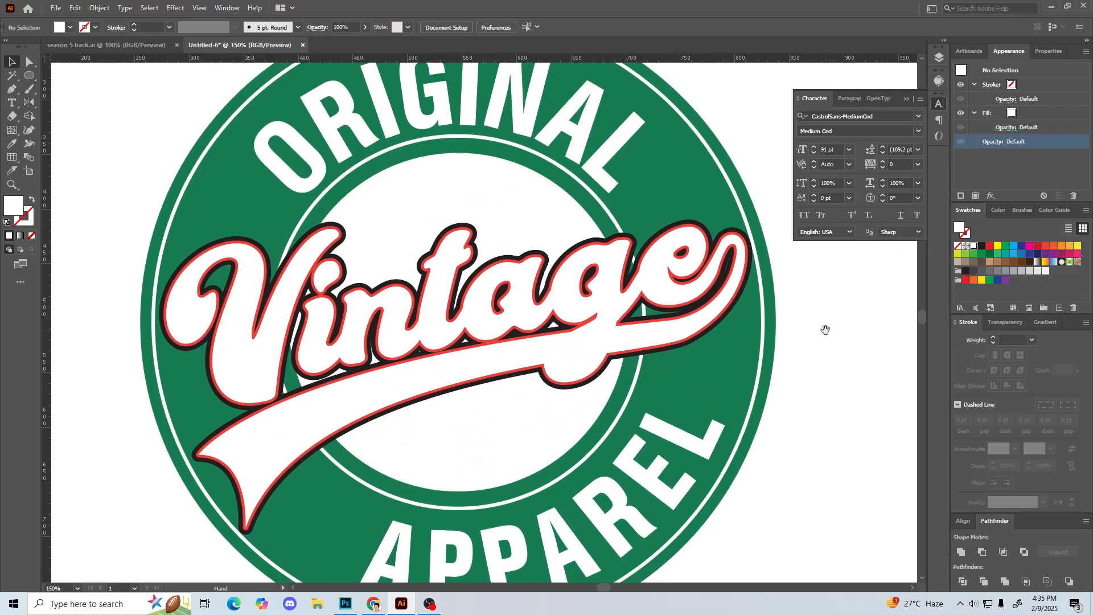
{"action": "key", "text": "ctrl+plus"}
{"action": "key", "text": "ctrl+plus"}
{"action": "key", "text": "ctrl+plus"}
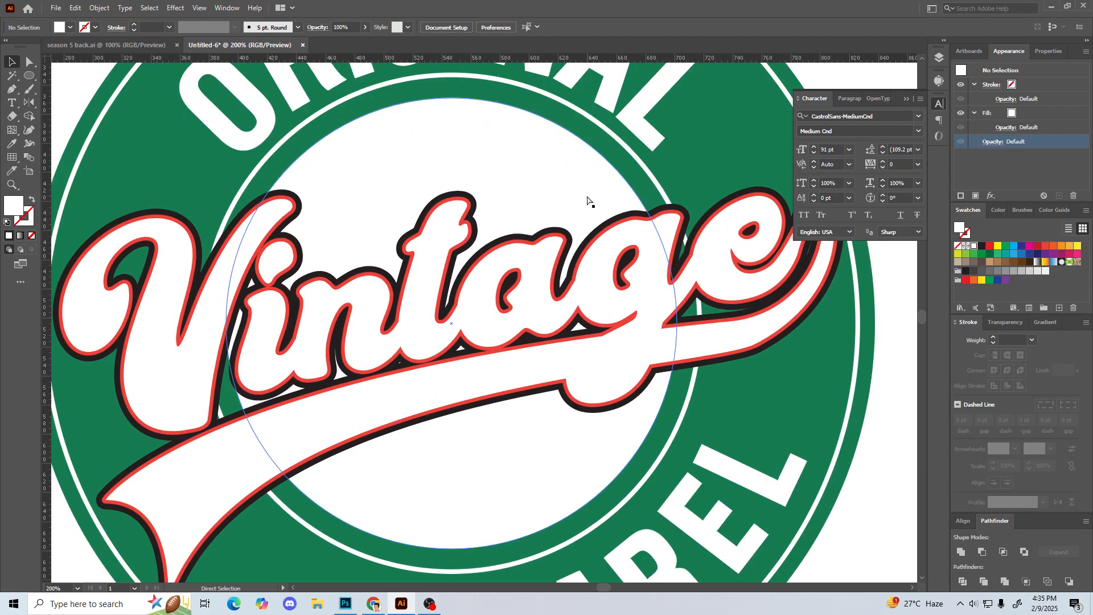
{"action": "scroll", "coordinate": [541, 364], "scroll_direction": "up", "scroll_amount": 6}
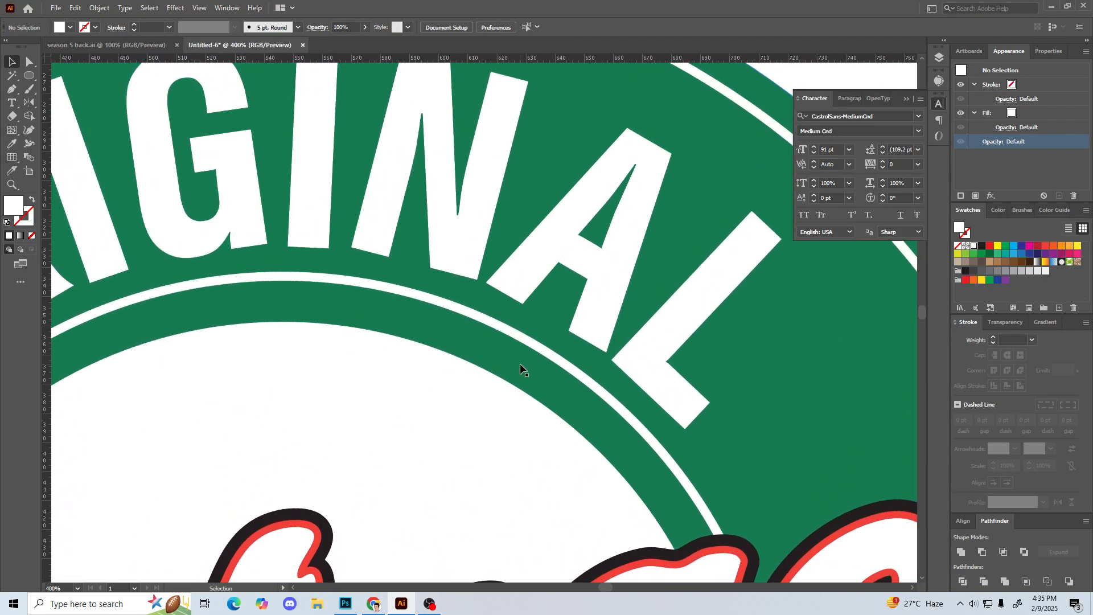
{"action": "key", "text": "m"}
{"action": "left_click_drag", "start_coordinate": [431, 268], "coordinate": [449, 294]}
{"action": "key", "text": "v"}
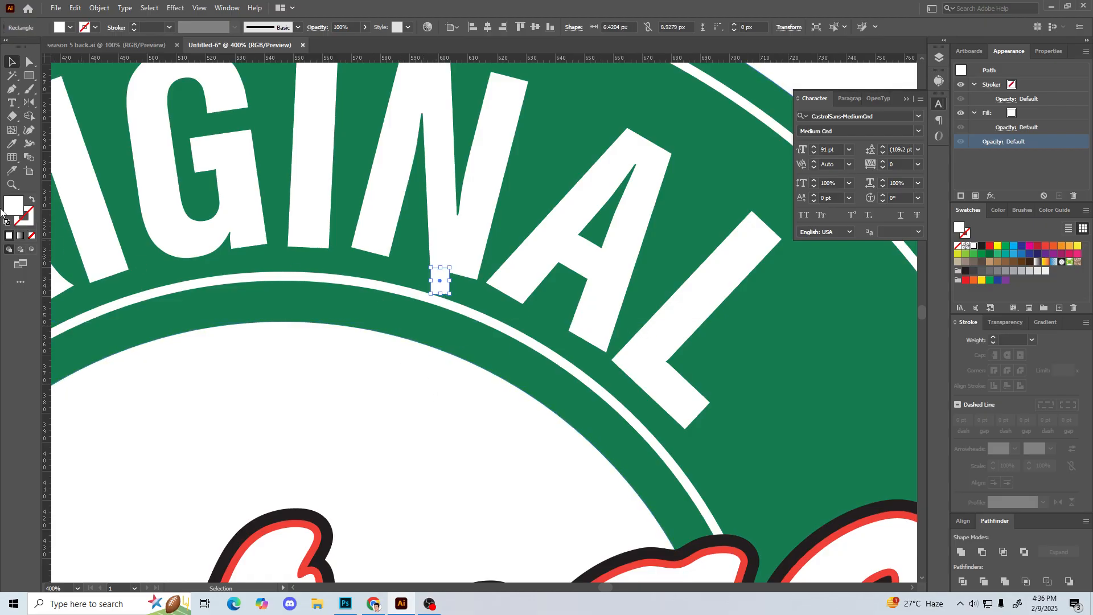
{"action": "double_click", "coordinate": [14, 207]}
{"action": "left_click", "coordinate": [679, 346]}
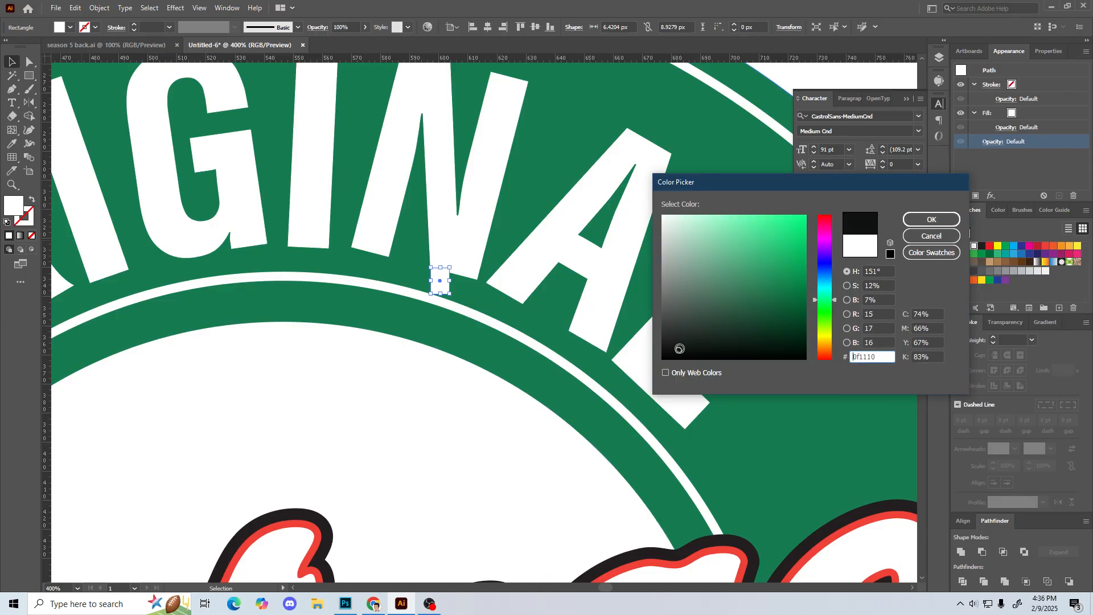
{"action": "left_click", "coordinate": [913, 235]}
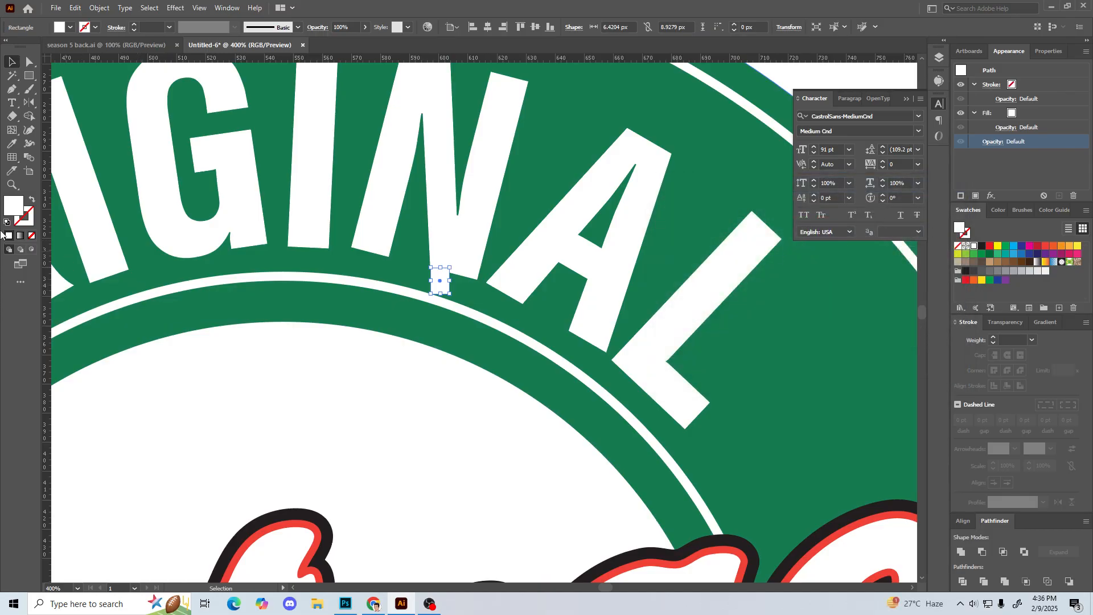
Step: Fill the small gauge rectangle with the near-black colour 060707
{"action": "double_click", "coordinate": [17, 209]}
{"action": "left_click", "coordinate": [678, 354]}
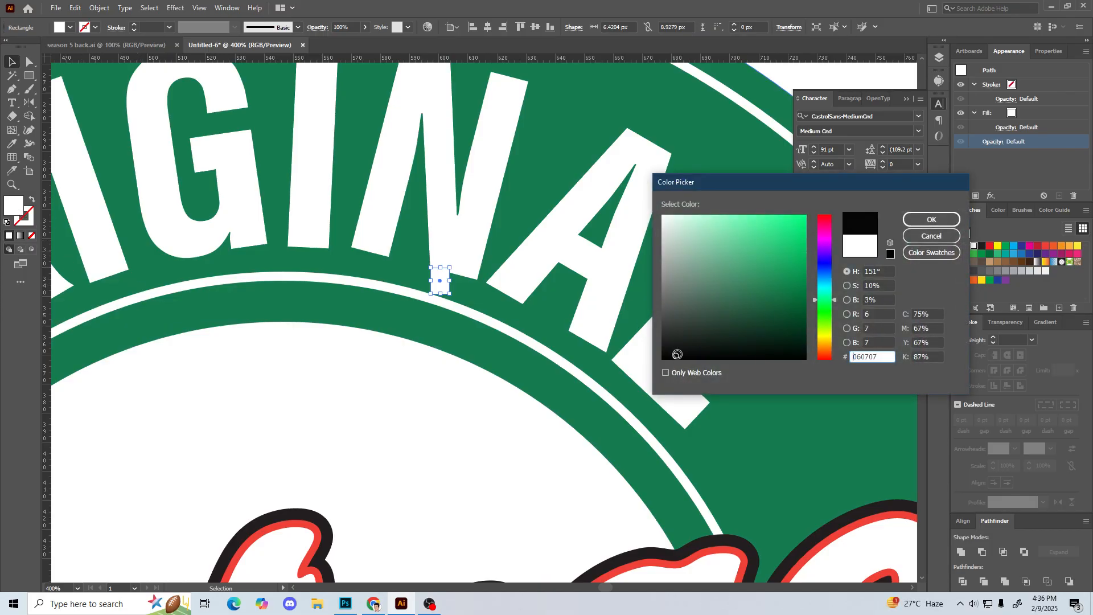
{"action": "left_click", "coordinate": [931, 219]}
Step: Move the black gauge rectangle down to the outer edge of the inner white ring, beside the L of APPAREL
{"action": "scroll", "coordinate": [381, 339], "scroll_direction": "down", "scroll_amount": 3}
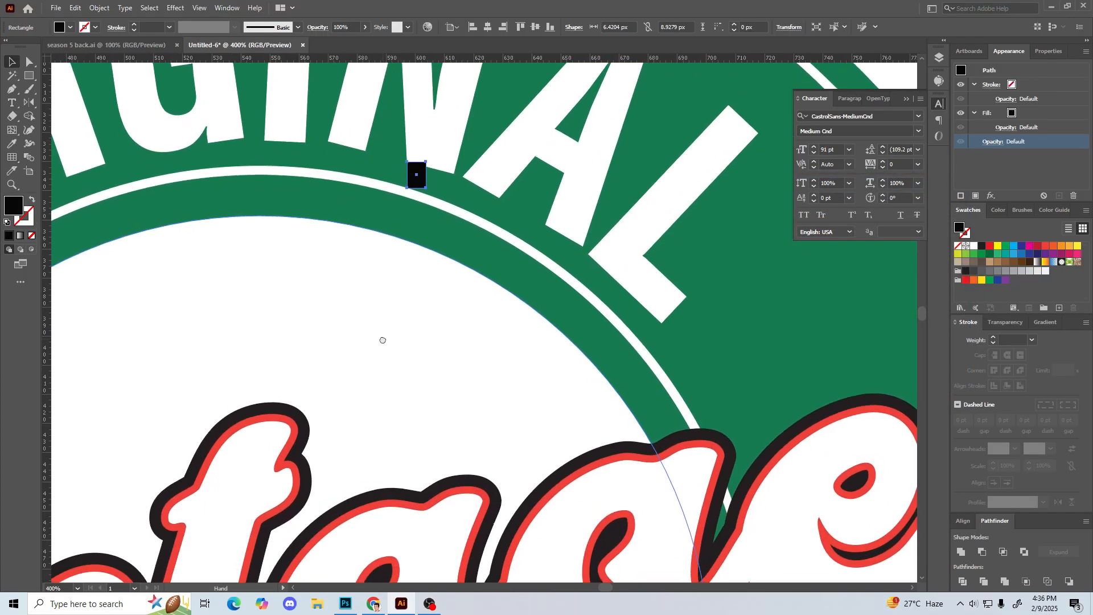
{"action": "left_click_drag", "start_coordinate": [411, 167], "coordinate": [471, 85]}
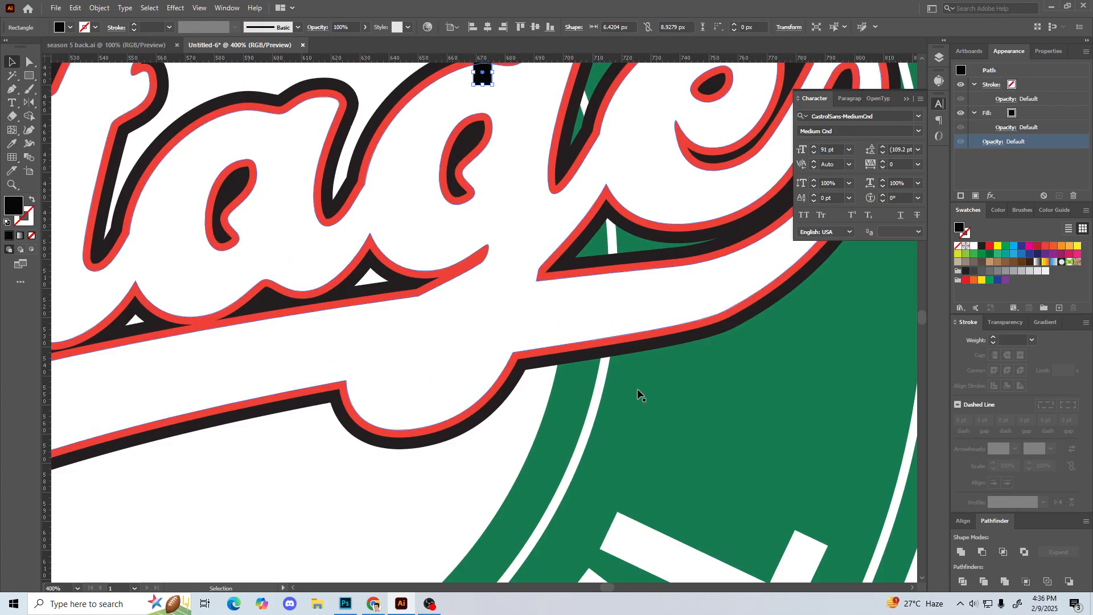
{"action": "left_click", "coordinate": [705, 452]}
{"action": "scroll", "coordinate": [436, 161], "scroll_direction": "up", "scroll_amount": 2}
{"action": "left_click_drag", "start_coordinate": [462, 123], "coordinate": [615, 547]}
{"action": "left_click_drag", "start_coordinate": [616, 477], "coordinate": [689, 191]}
{"action": "left_click", "coordinate": [711, 251]}
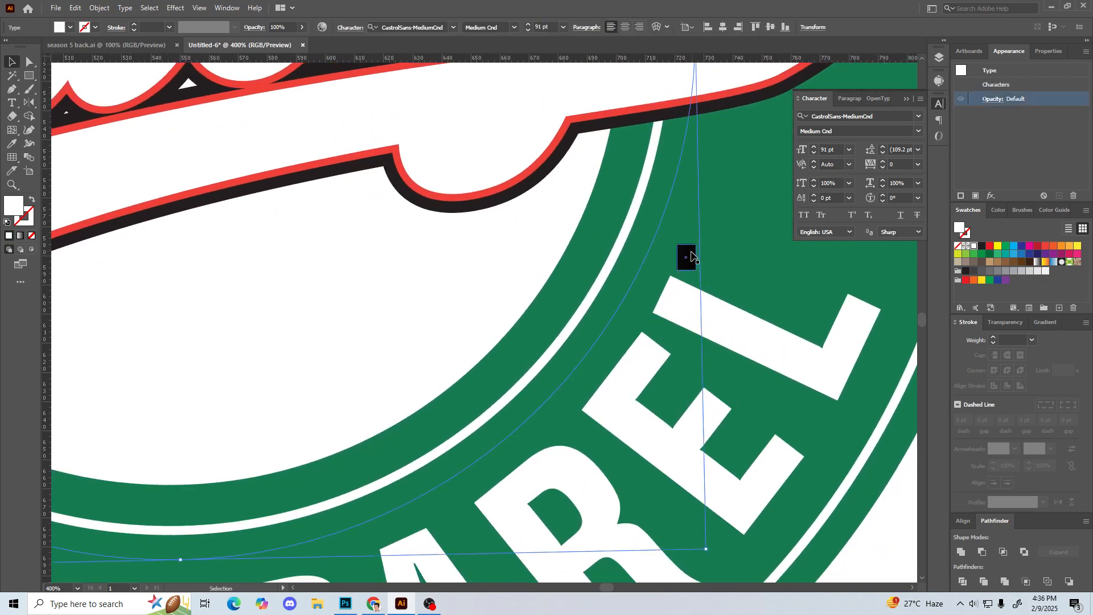
{"action": "left_click_drag", "start_coordinate": [684, 258], "coordinate": [623, 280]}
Step: Scale the APPAREL path text down about its centre to about 86.57 pt so the letters meet the black gauge, and deselect it
{"action": "left_click", "coordinate": [696, 251]}
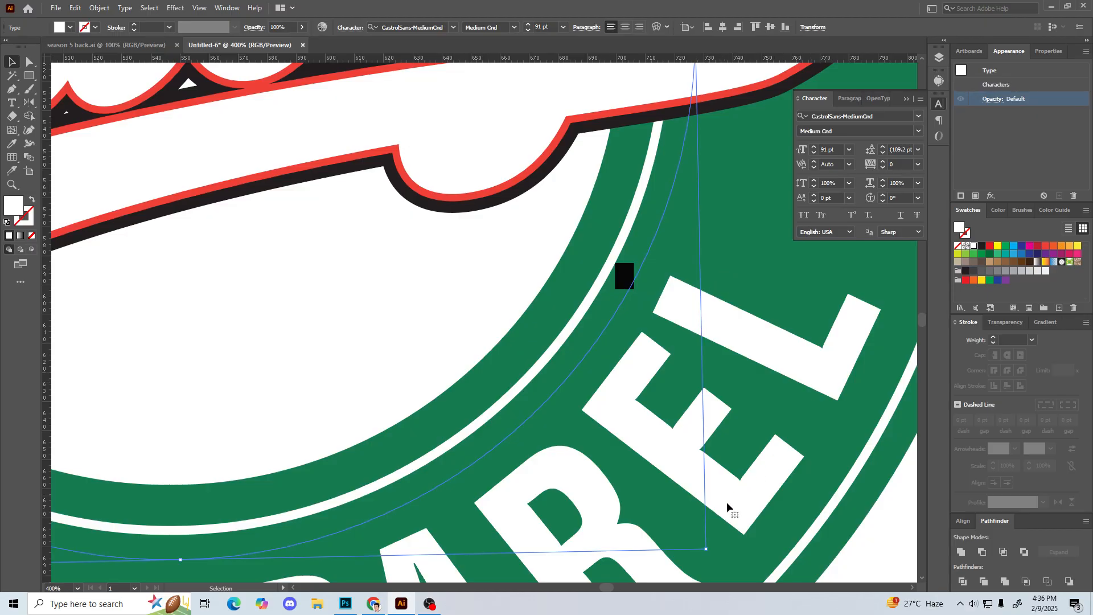
{"action": "left_click_drag", "start_coordinate": [706, 548], "coordinate": [681, 537]}
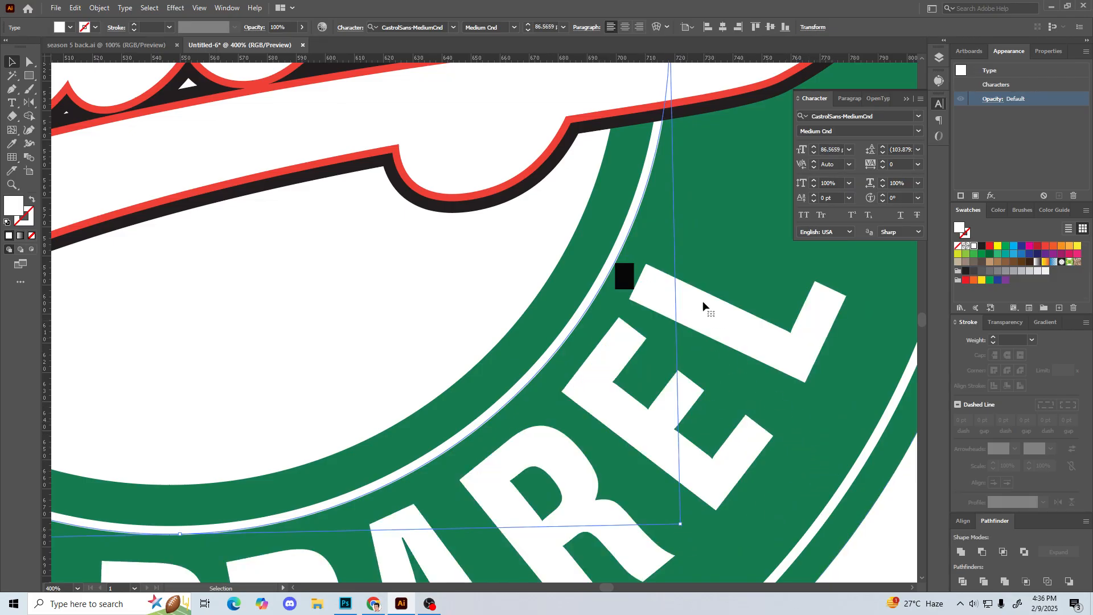
{"action": "key", "text": "ctrl+minus"}
{"action": "key", "text": "ctrl+minus"}
{"action": "key", "text": "ctrl+minus"}
{"action": "key", "text": "ctrl+minus"}
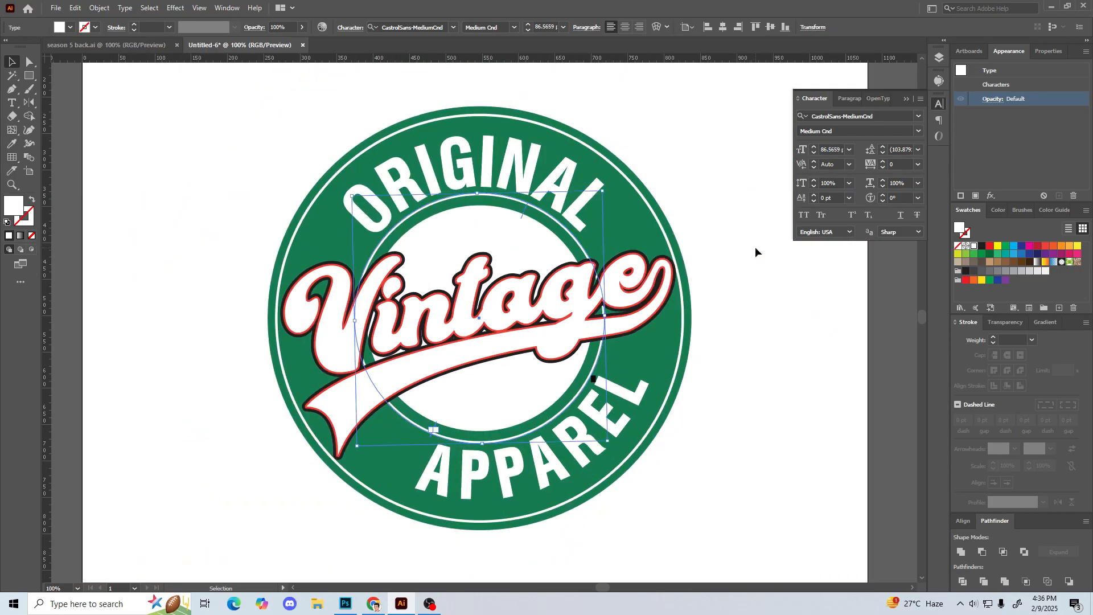
{"action": "left_click", "coordinate": [756, 248]}
Step: Delete the black gauge rectangle beside the L of APPAREL
{"action": "left_click_drag", "start_coordinate": [664, 354], "coordinate": [723, 381]}
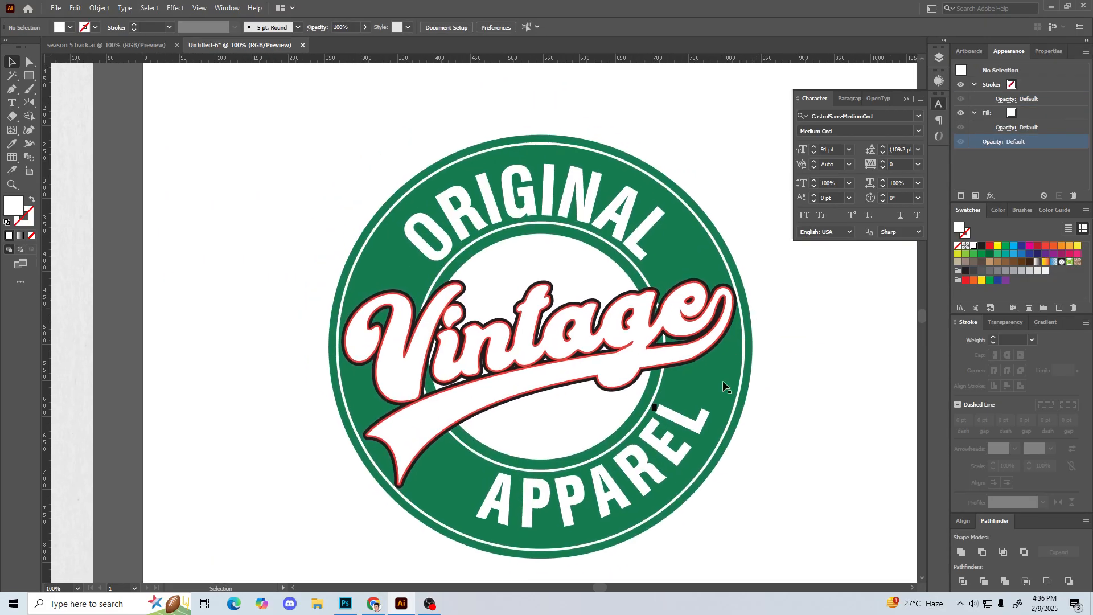
{"action": "left_click", "coordinate": [654, 407]}
{"action": "key", "text": "Delete"}
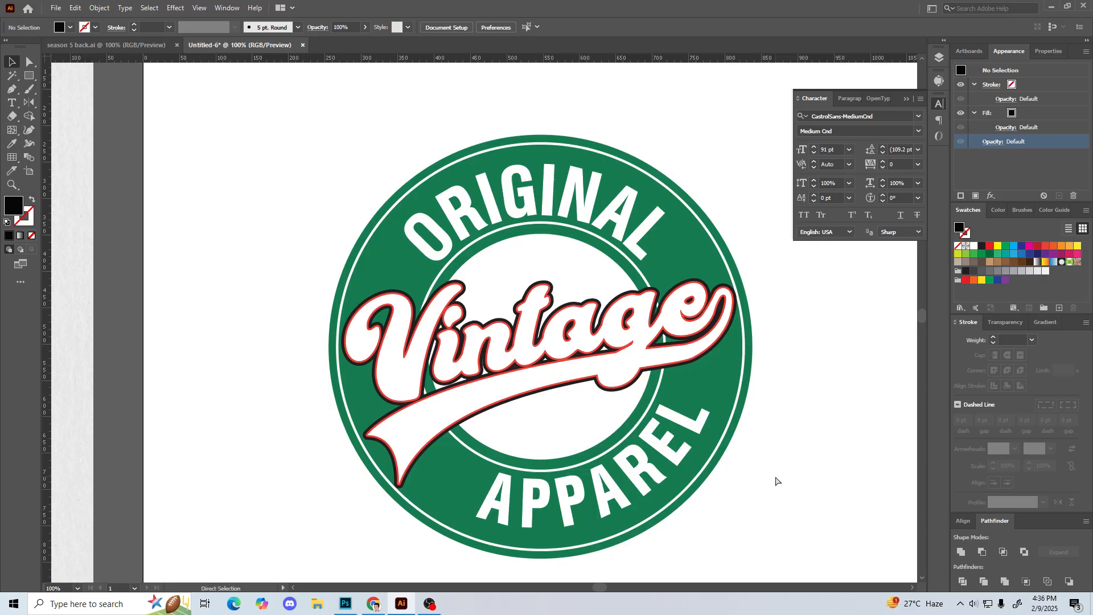
Step: Unlock all locked objects in the document, including the ORIGINAL text, and clear the selection
{"action": "key", "text": "ctrl+minus"}
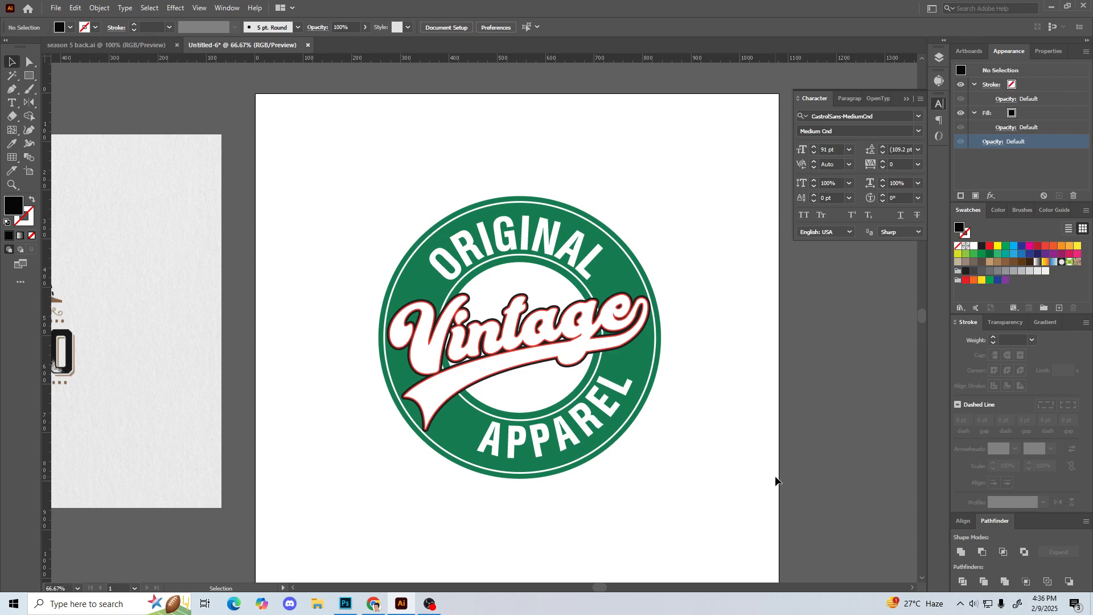
{"action": "left_click_drag", "start_coordinate": [358, 140], "coordinate": [749, 572]}
{"action": "left_click", "coordinate": [691, 473]}
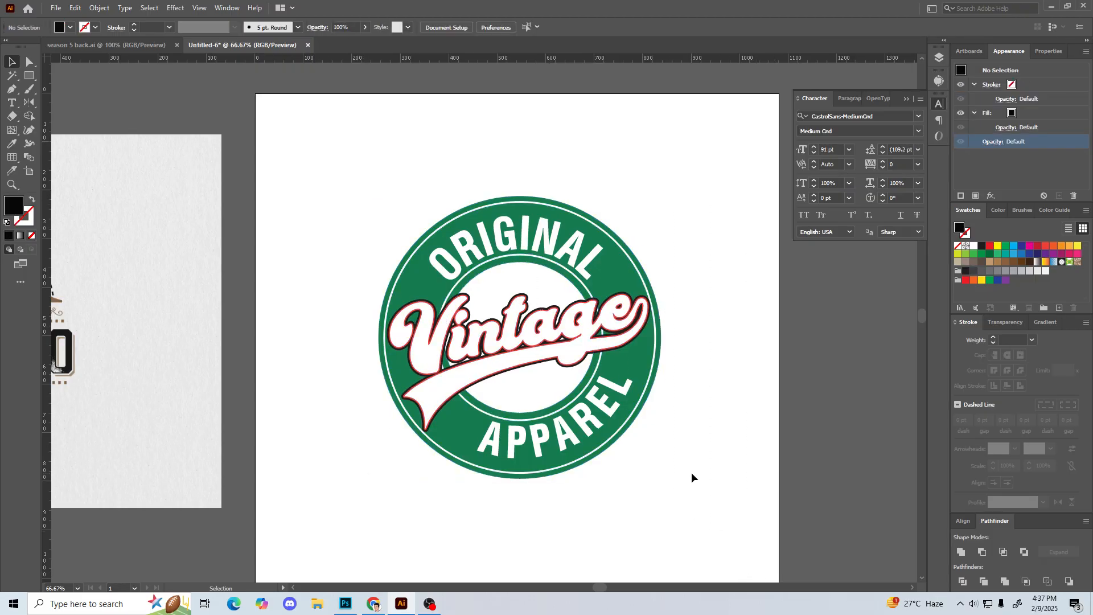
{"action": "left_click", "coordinate": [616, 401]}
{"action": "left_click", "coordinate": [707, 428]}
{"action": "key", "text": "ctrl+alt+2"}
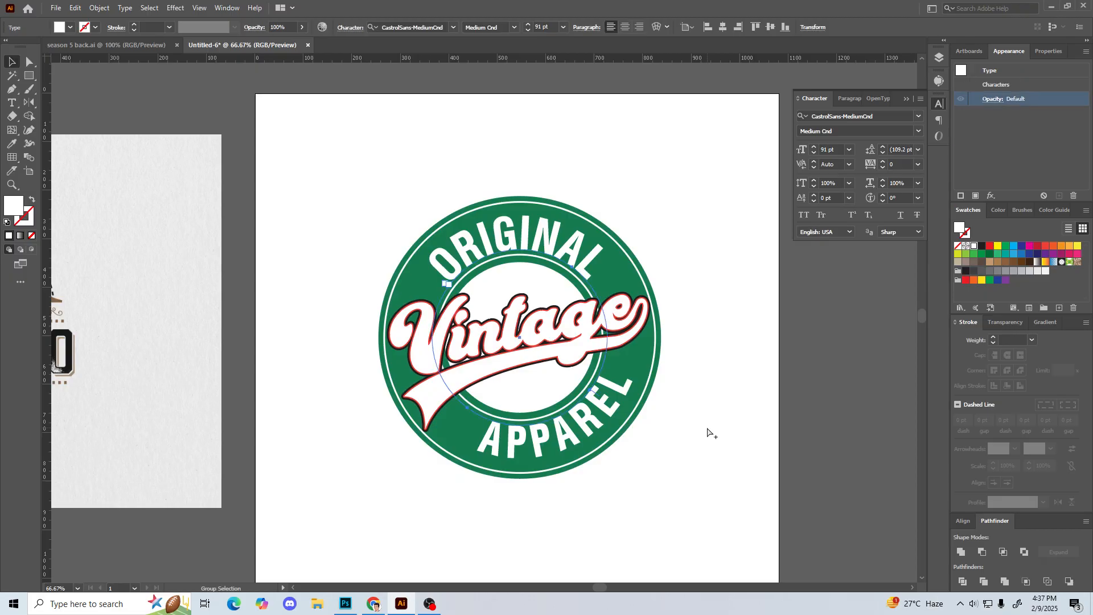
{"action": "left_click", "coordinate": [706, 428]}
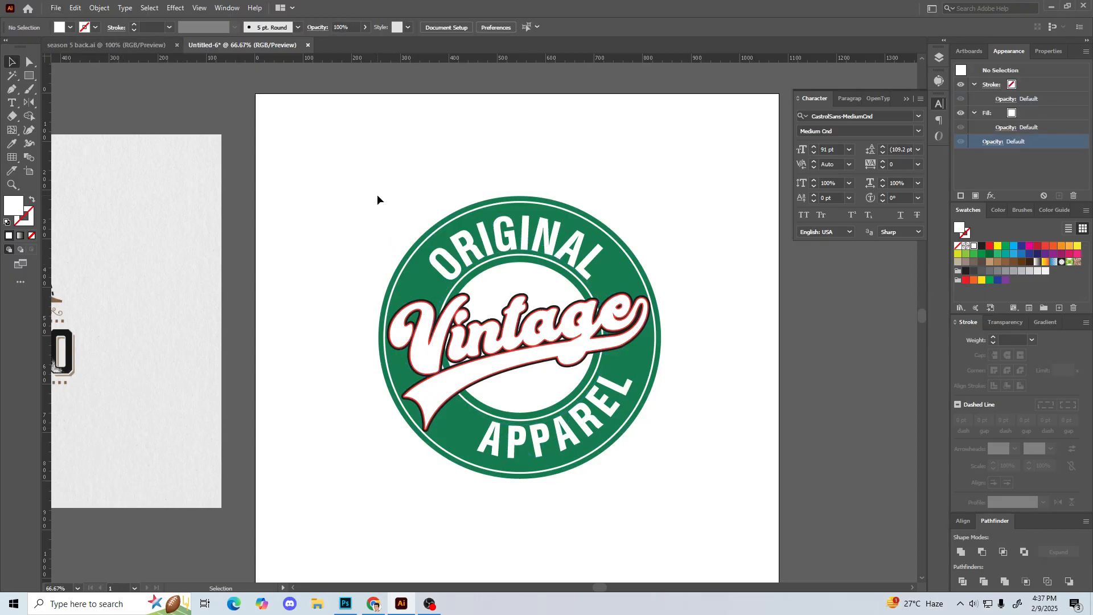
Step: Preview alternative fonts from the font list on the ORIGINAL text and compare the lettering with the reference badge image
{"action": "left_click", "coordinate": [558, 242]}
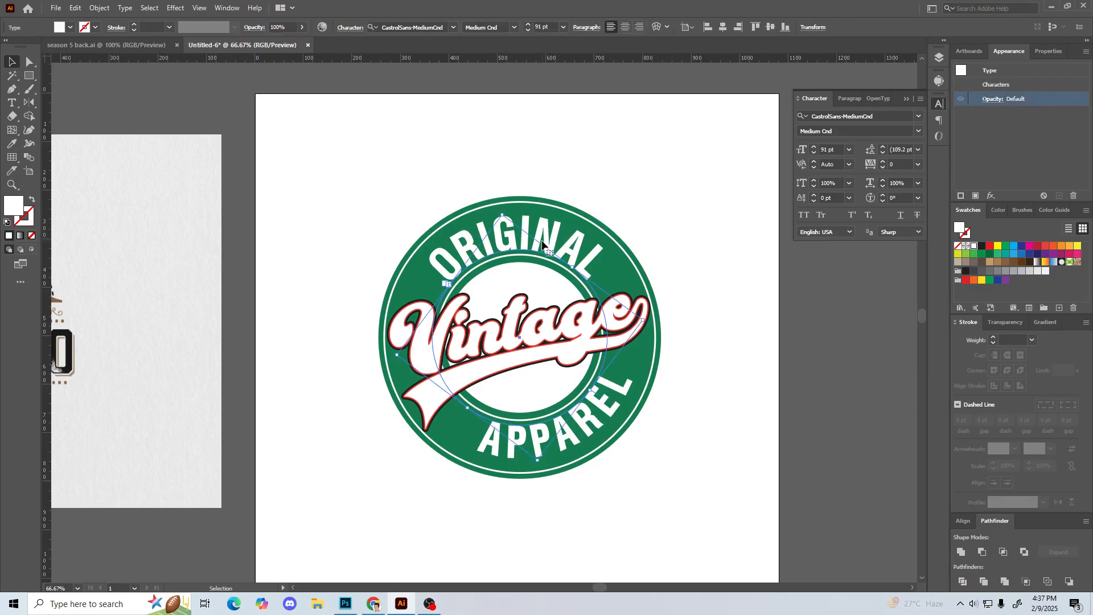
{"action": "left_click", "coordinate": [585, 156]}
{"action": "left_click", "coordinate": [532, 245]}
{"action": "left_click", "coordinate": [918, 116]}
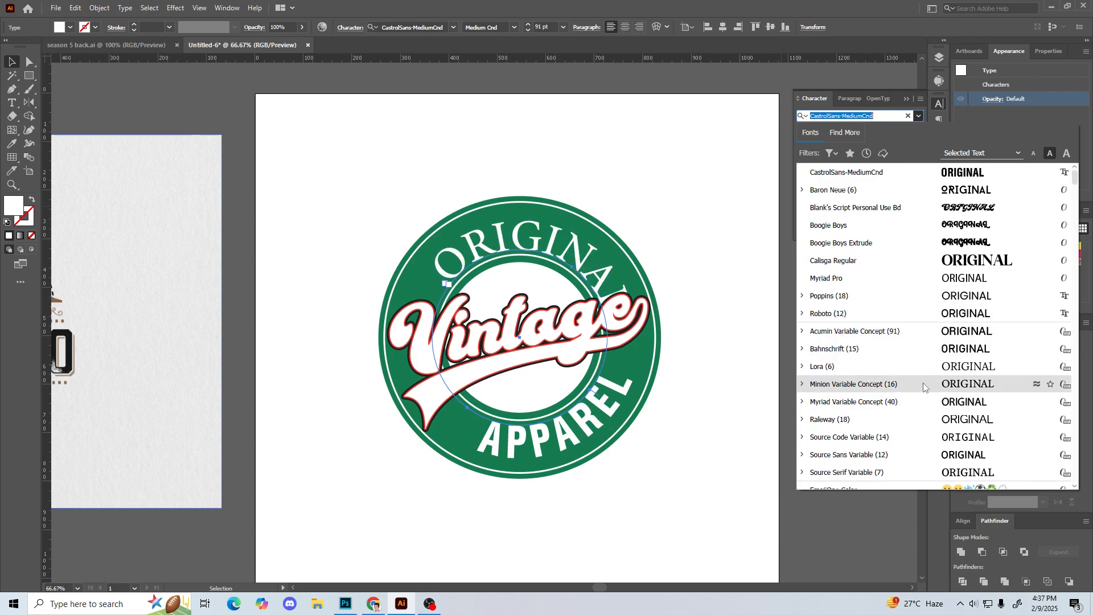
{"action": "scroll", "coordinate": [924, 384], "scroll_direction": "down", "scroll_amount": 3}
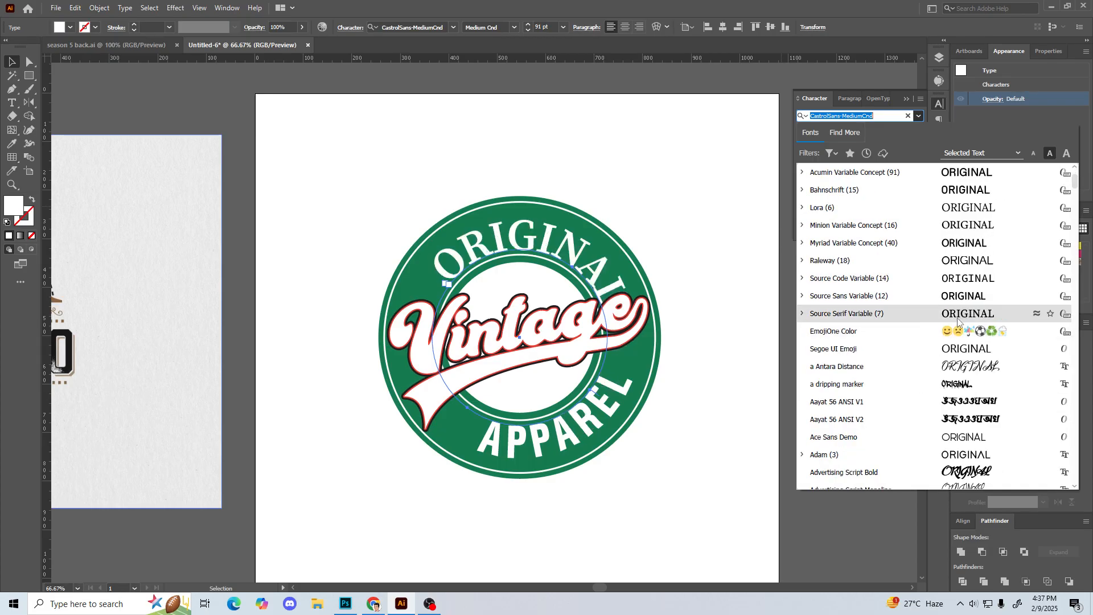
{"action": "scroll", "coordinate": [947, 386], "scroll_direction": "down", "scroll_amount": 2}
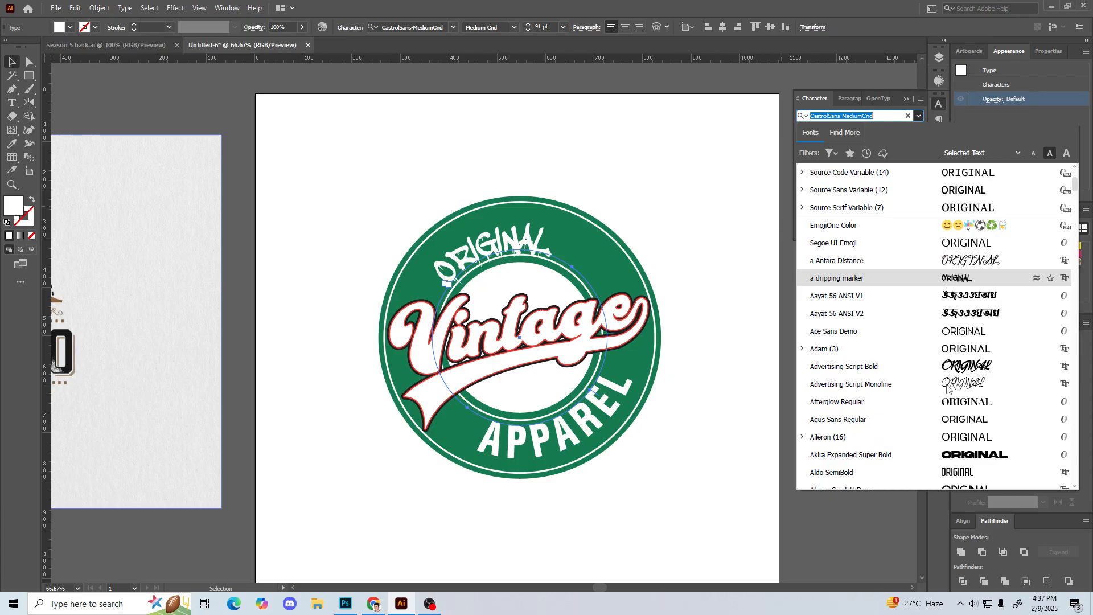
{"action": "scroll", "coordinate": [933, 381], "scroll_direction": "down", "scroll_amount": 1}
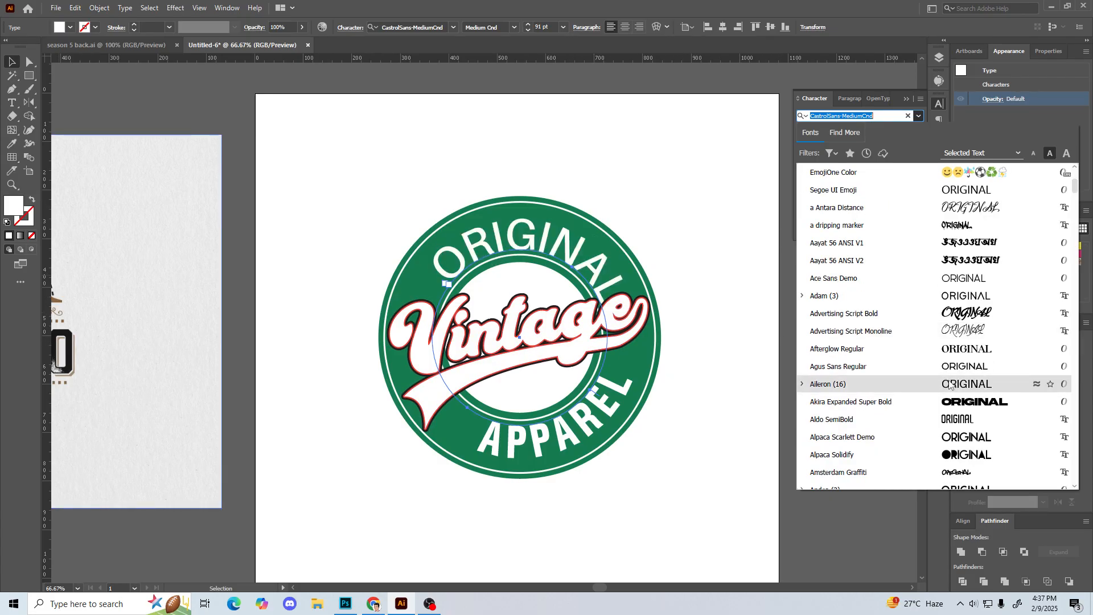
{"action": "scroll", "coordinate": [950, 385], "scroll_direction": "down", "scroll_amount": 3}
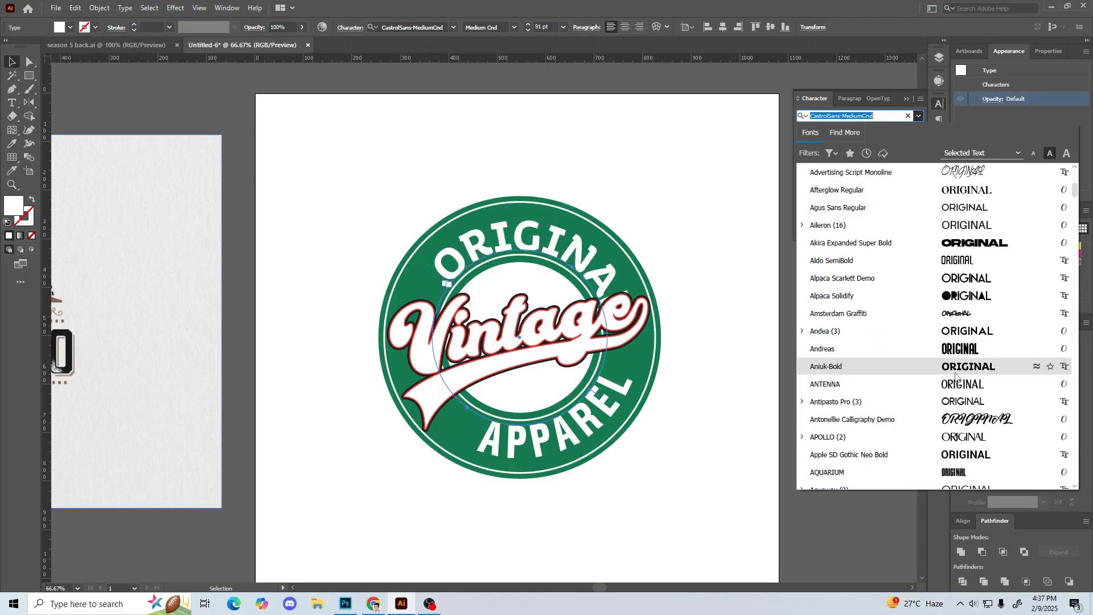
{"action": "scroll", "coordinate": [956, 376], "scroll_direction": "down", "scroll_amount": 3}
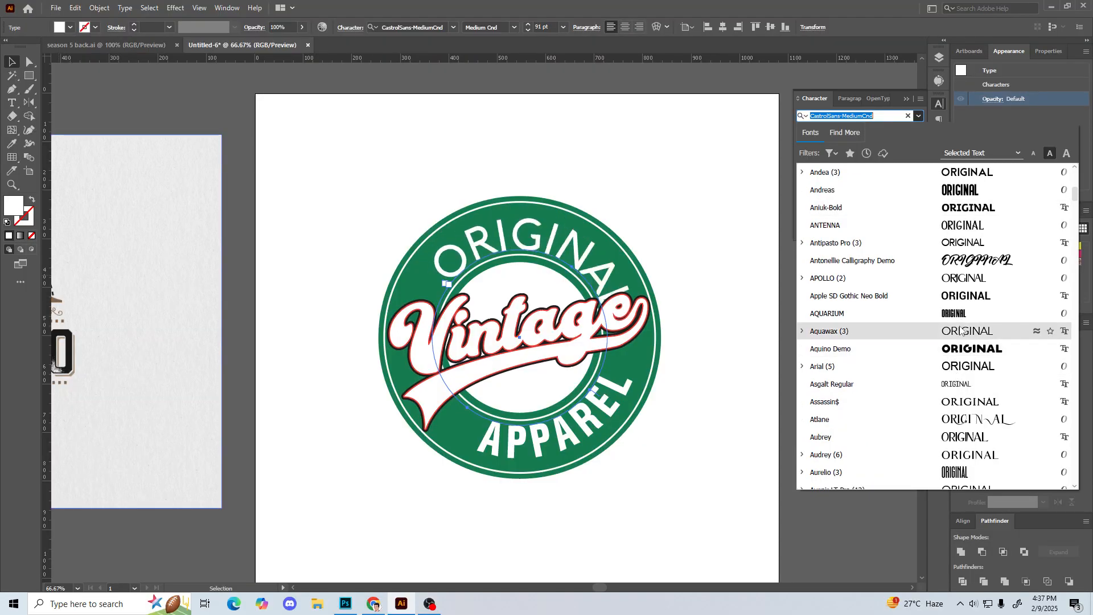
{"action": "scroll", "coordinate": [965, 317], "scroll_direction": "down", "scroll_amount": 2}
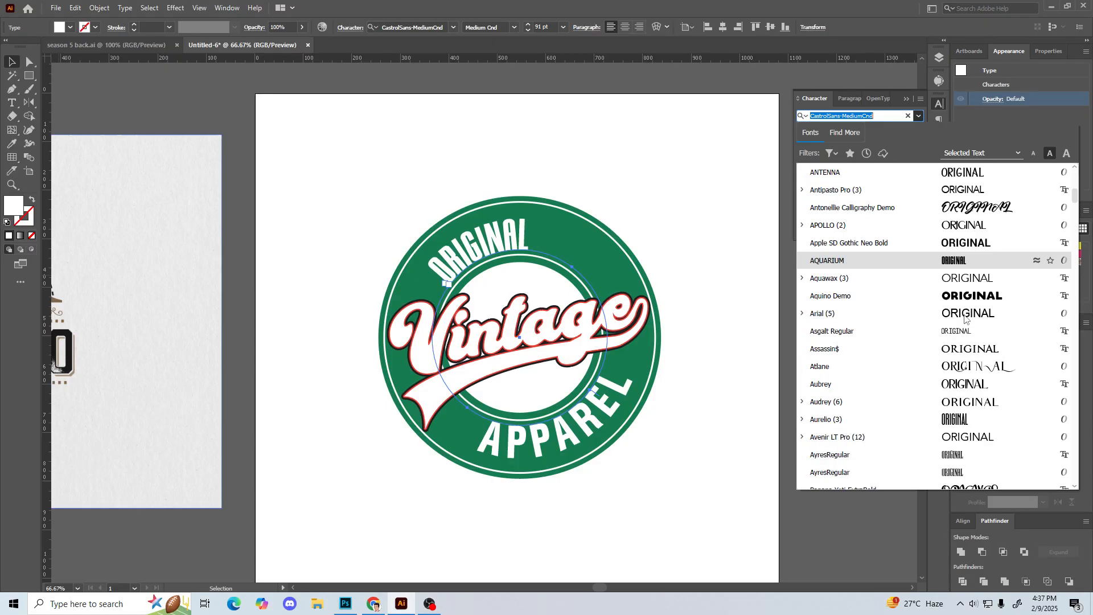
{"action": "scroll", "coordinate": [1024, 387], "scroll_direction": "down", "scroll_amount": 3}
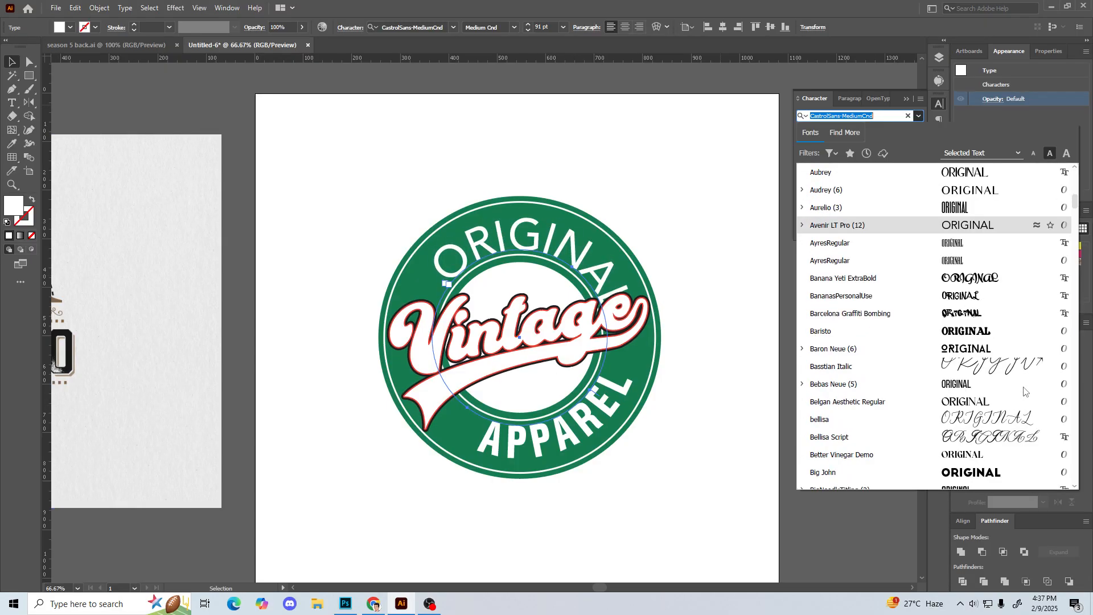
{"action": "scroll", "coordinate": [988, 392], "scroll_direction": "down", "scroll_amount": 2}
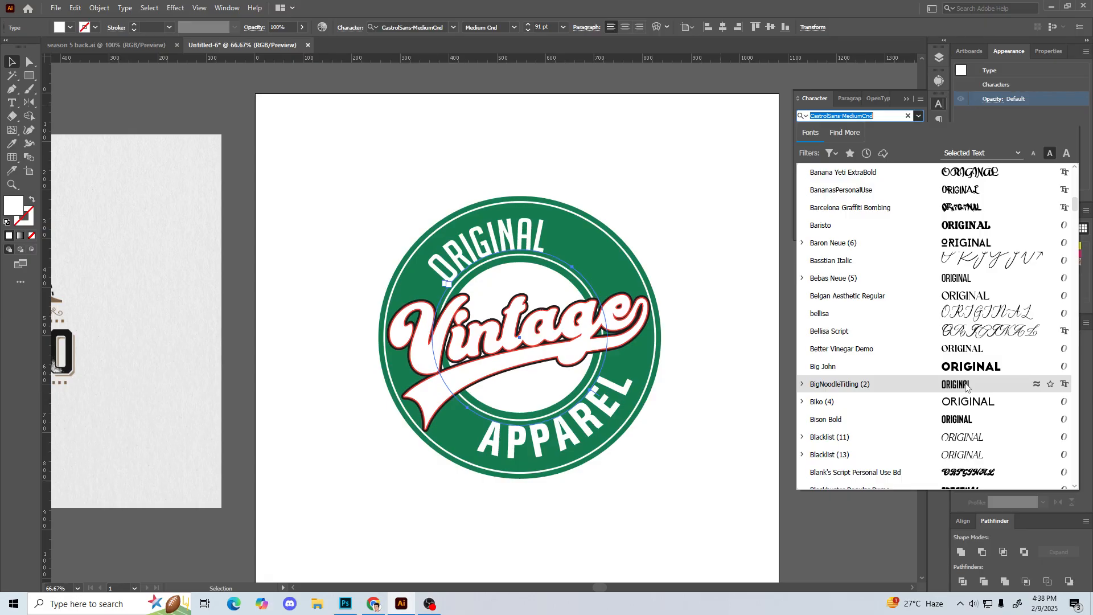
{"action": "left_click", "coordinate": [337, 188]}
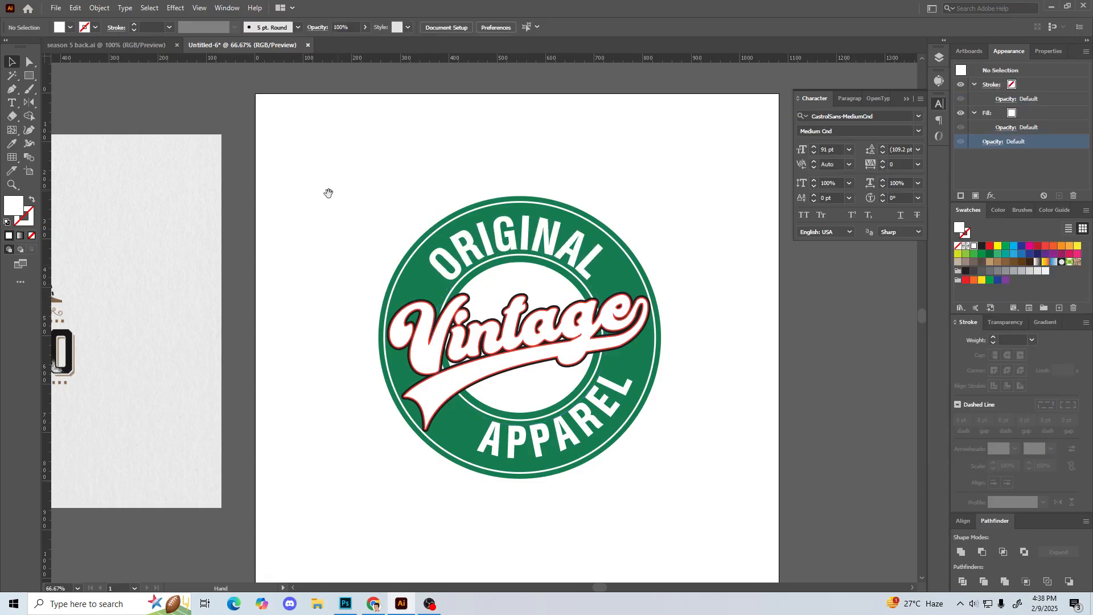
{"action": "scroll", "coordinate": [322, 321], "scroll_direction": "left", "scroll_amount": 10}
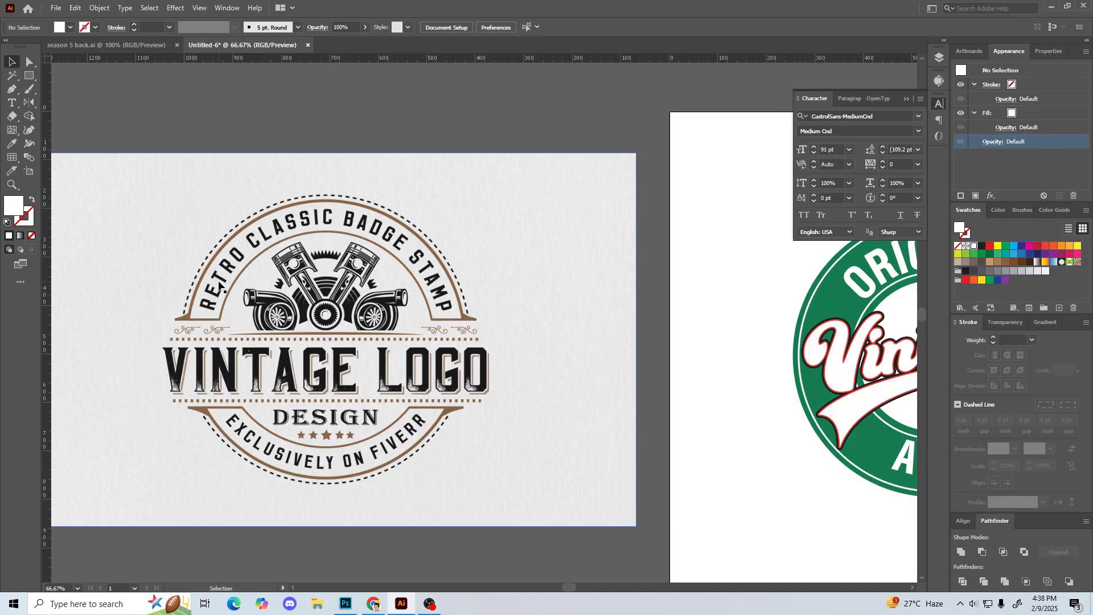
{"action": "scroll", "coordinate": [581, 207], "scroll_direction": "right", "scroll_amount": 5}
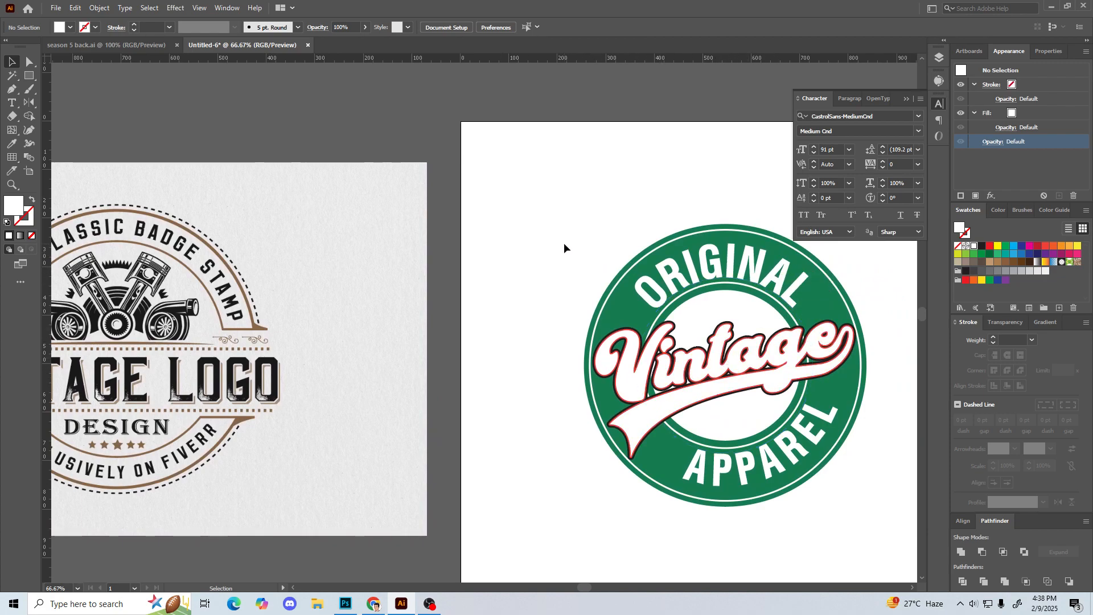
{"action": "left_click_drag", "start_coordinate": [565, 241], "coordinate": [526, 193]}
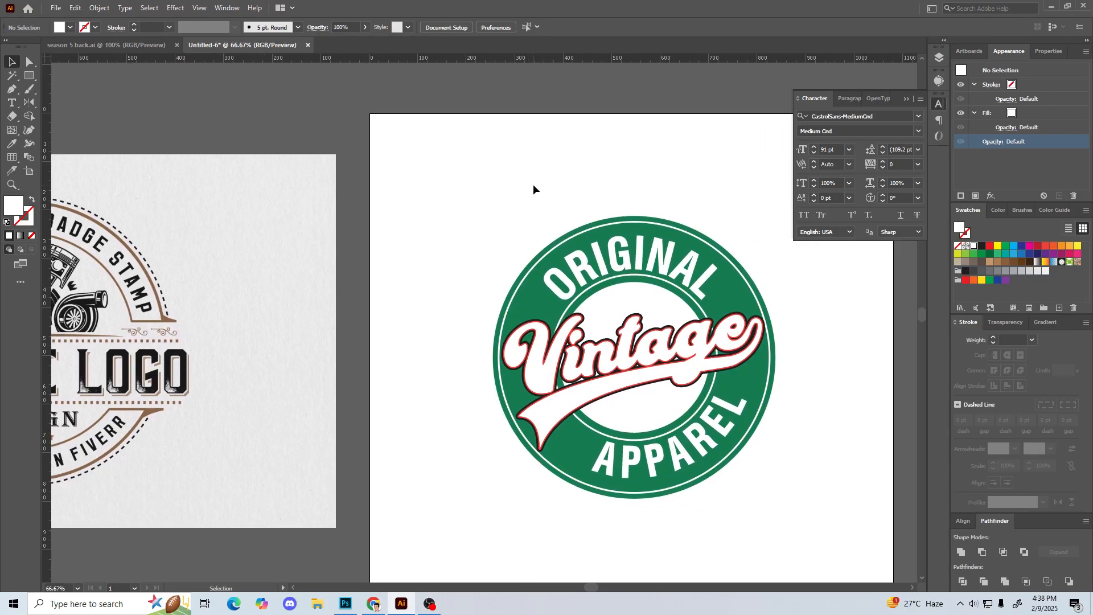
Step: Try to convert the curved APPAREL text to outlines, then clear the selection
{"action": "left_click", "coordinate": [655, 254]}
{"action": "right_click", "coordinate": [655, 254]}
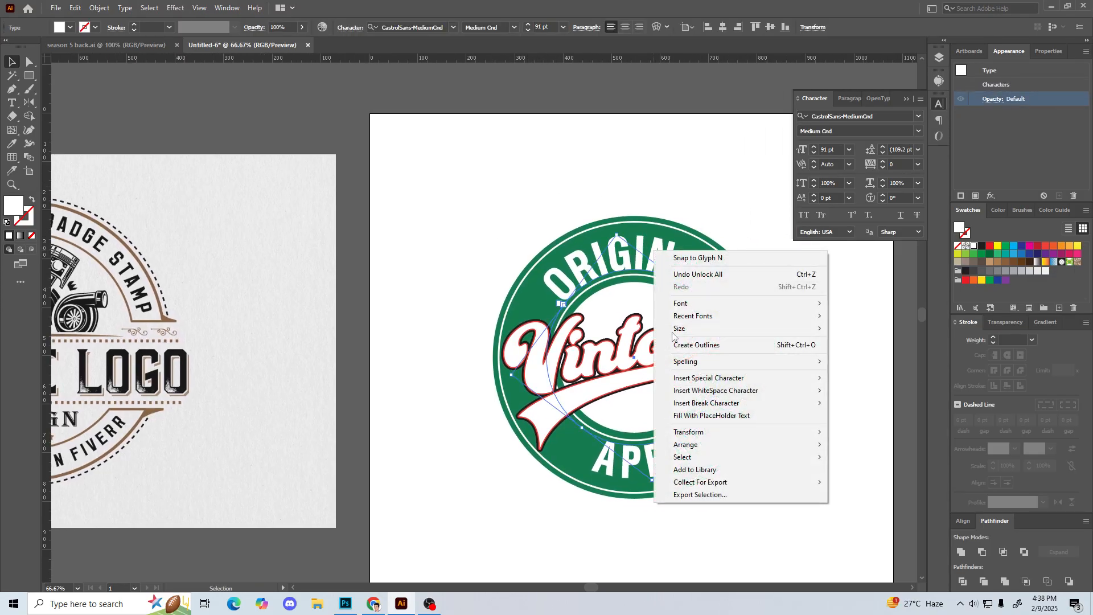
{"action": "left_click", "coordinate": [486, 479]}
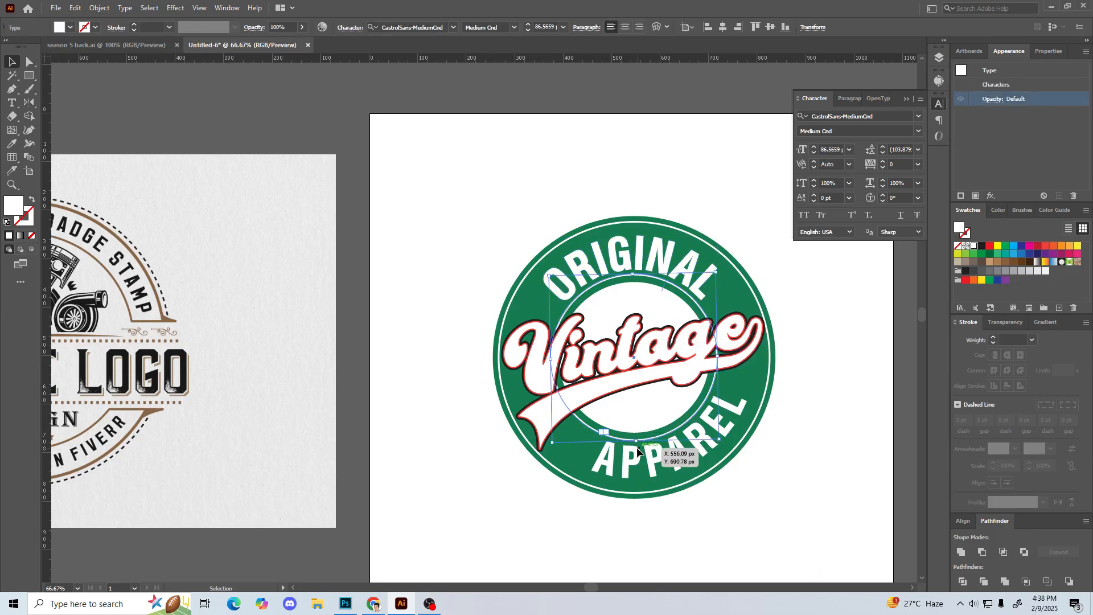
{"action": "right_click", "coordinate": [638, 451]}
{"action": "left_click", "coordinate": [684, 289]}
{"action": "left_click", "coordinate": [442, 392]}
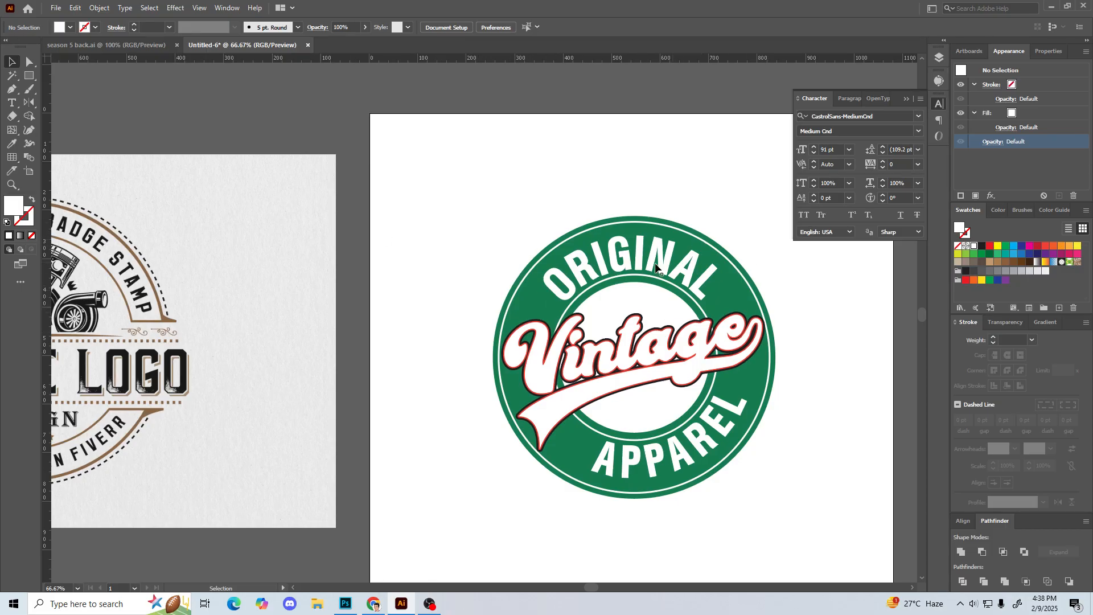
Step: Undo the conversion of the APPAREL text to outlines and deselect it
{"action": "left_click_drag", "start_coordinate": [612, 183], "coordinate": [563, 172]}
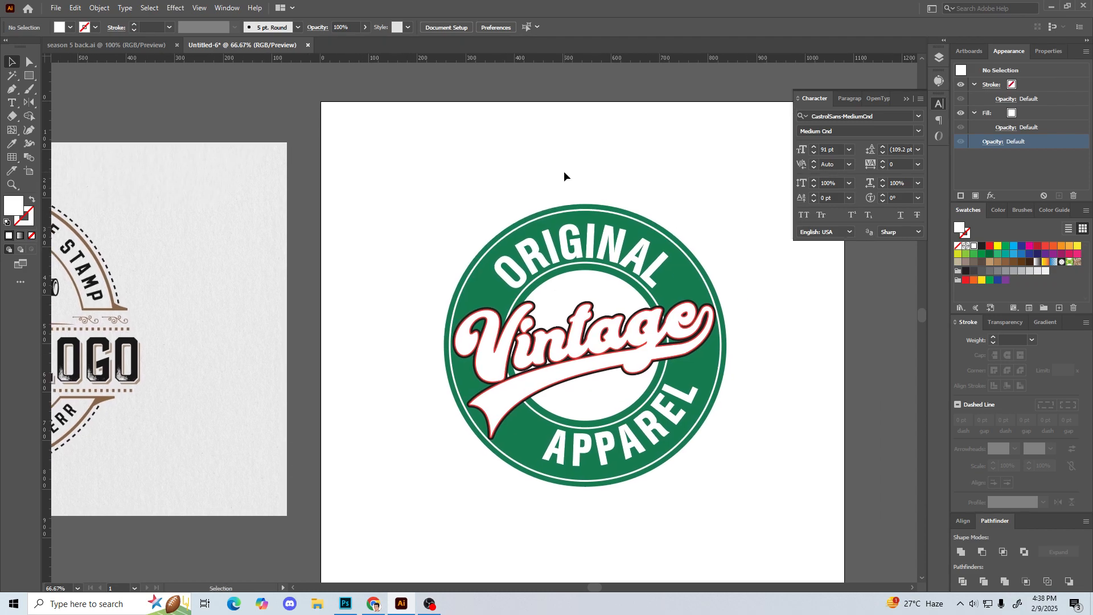
{"action": "key", "text": "ctrl+z"}
{"action": "key", "text": "ctrl+z"}
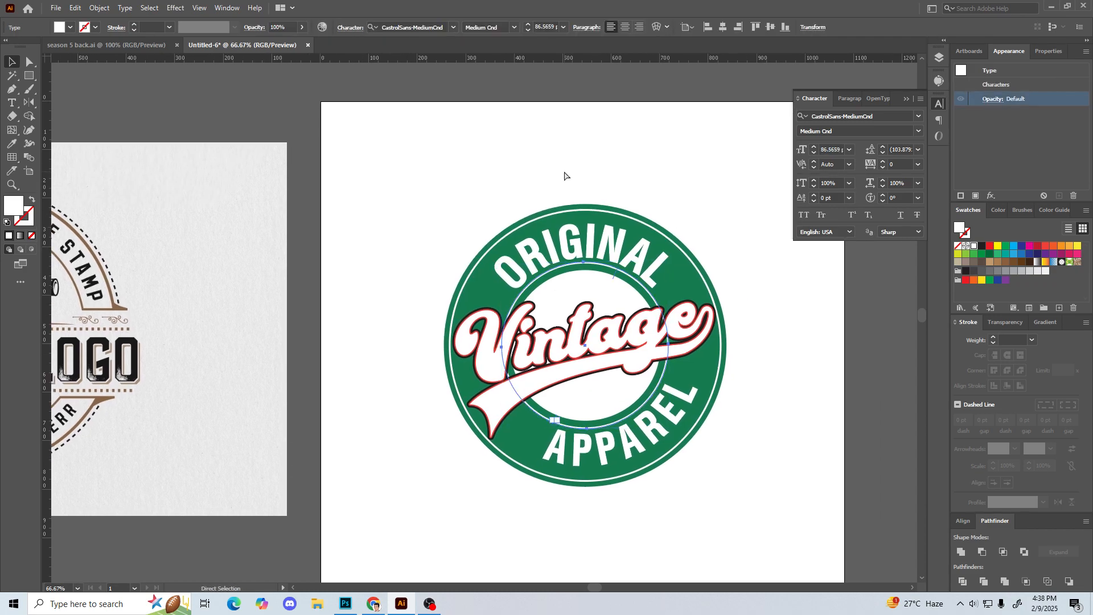
{"action": "left_click", "coordinate": [564, 171]}
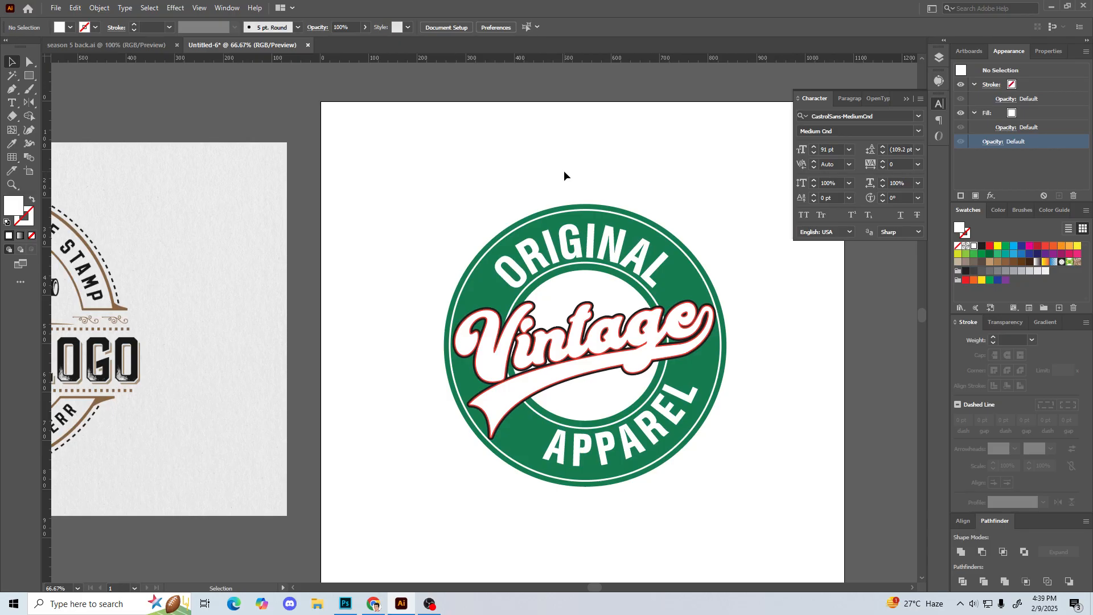
Step: Examine up close how the ORIGINAL lettering sits between the inner and outer white rings
{"action": "key", "text": "ctrl+equal"}
{"action": "key", "text": "ctrl+equal"}
{"action": "key", "text": "ctrl+equal"}
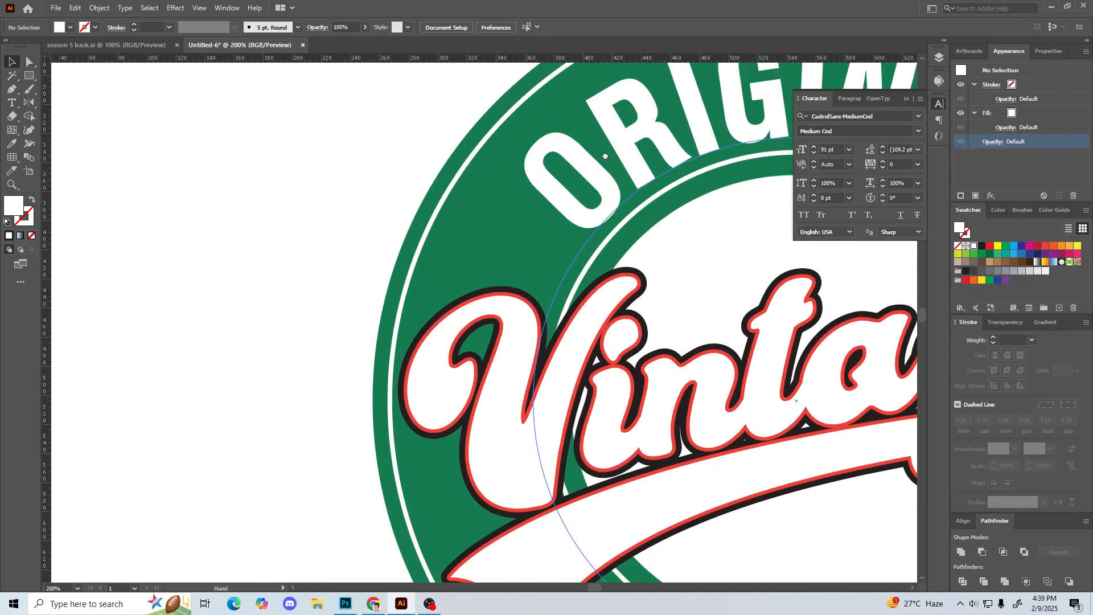
{"action": "left_click_drag", "start_coordinate": [605, 154], "coordinate": [427, 288]}
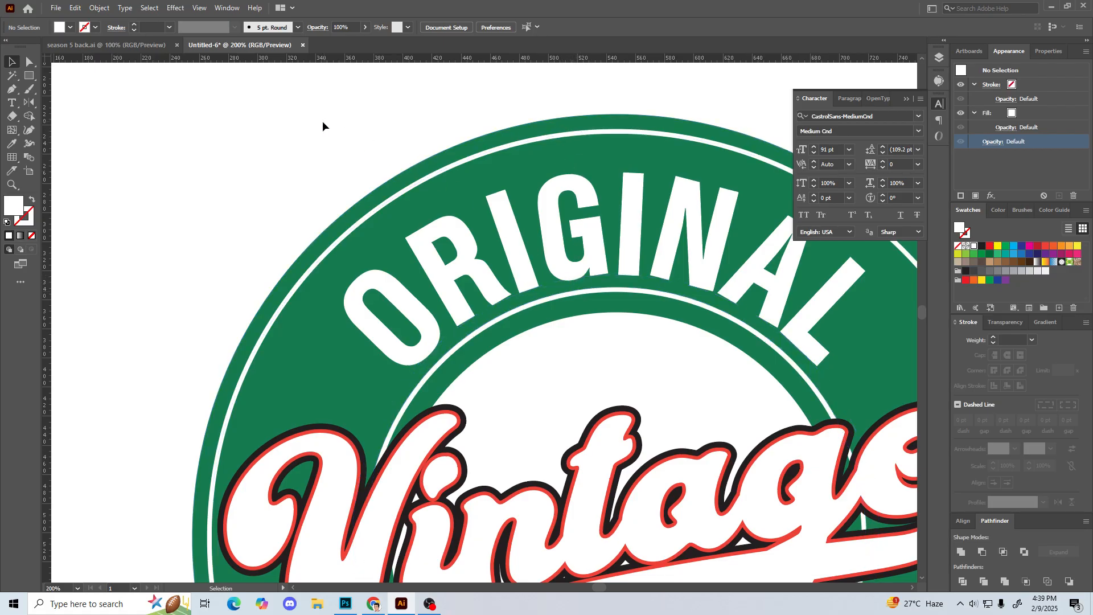
{"action": "key", "text": "ctrl+minus"}
{"action": "key", "text": "ctrl+minus"}
{"action": "key", "text": "ctrl+minus"}
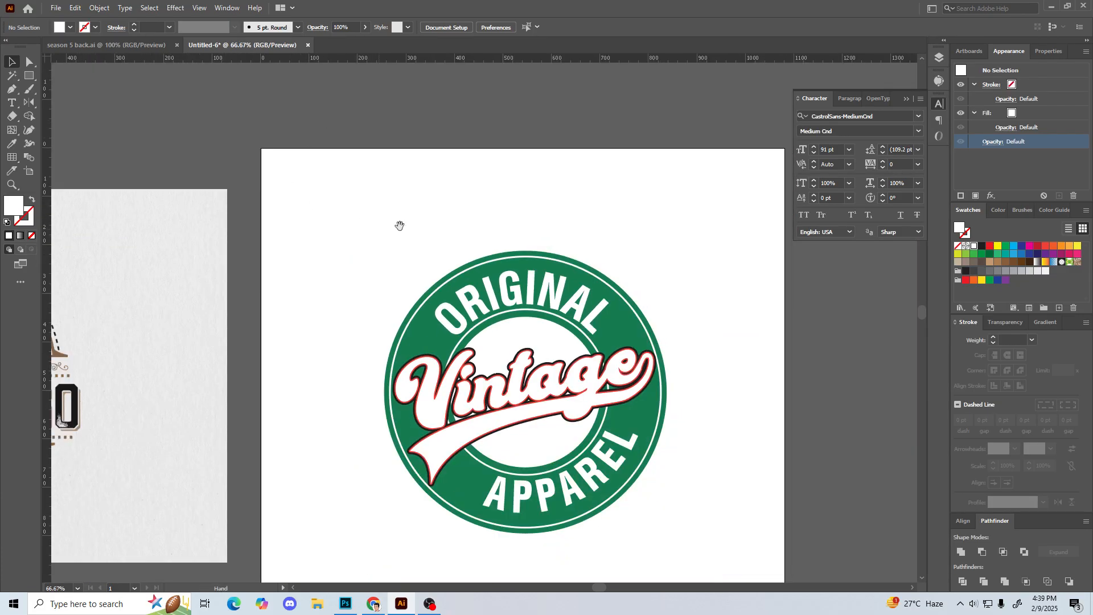
{"action": "left_click_drag", "start_coordinate": [385, 229], "coordinate": [406, 174]}
Step: Scale the ORIGINAL and APPAREL path texts up together about their centre, bringing ORIGINAL to about 93.69 pt, and deselect them
{"action": "left_click", "coordinate": [530, 236]}
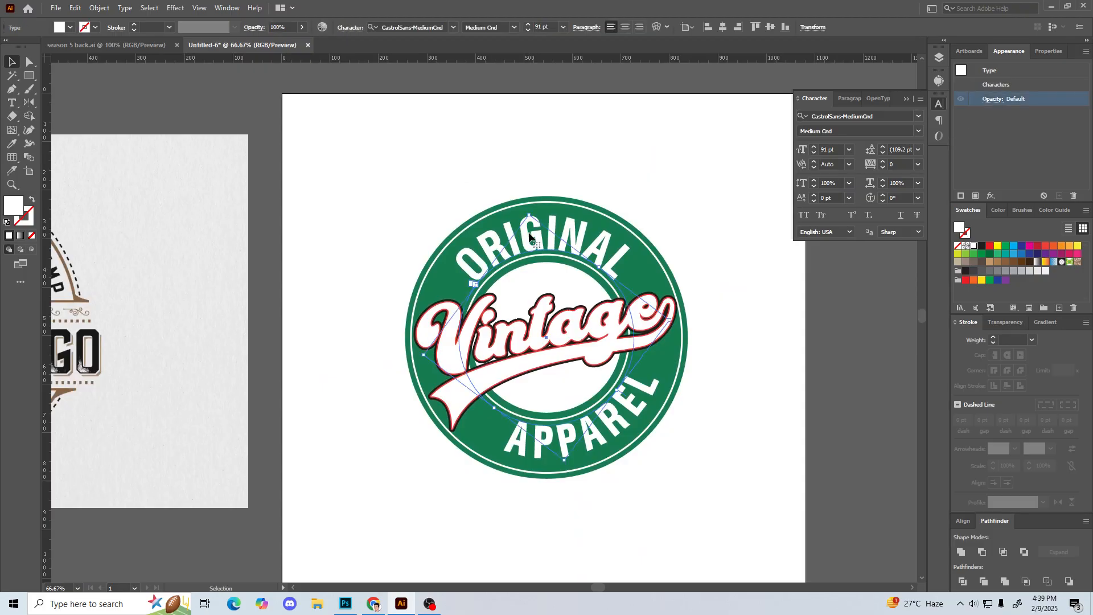
{"action": "left_click", "coordinate": [616, 427], "text": "shift"}
{"action": "left_click", "coordinate": [706, 462]}
{"action": "left_click", "coordinate": [651, 385]}
{"action": "left_click", "coordinate": [571, 223], "text": "shift"}
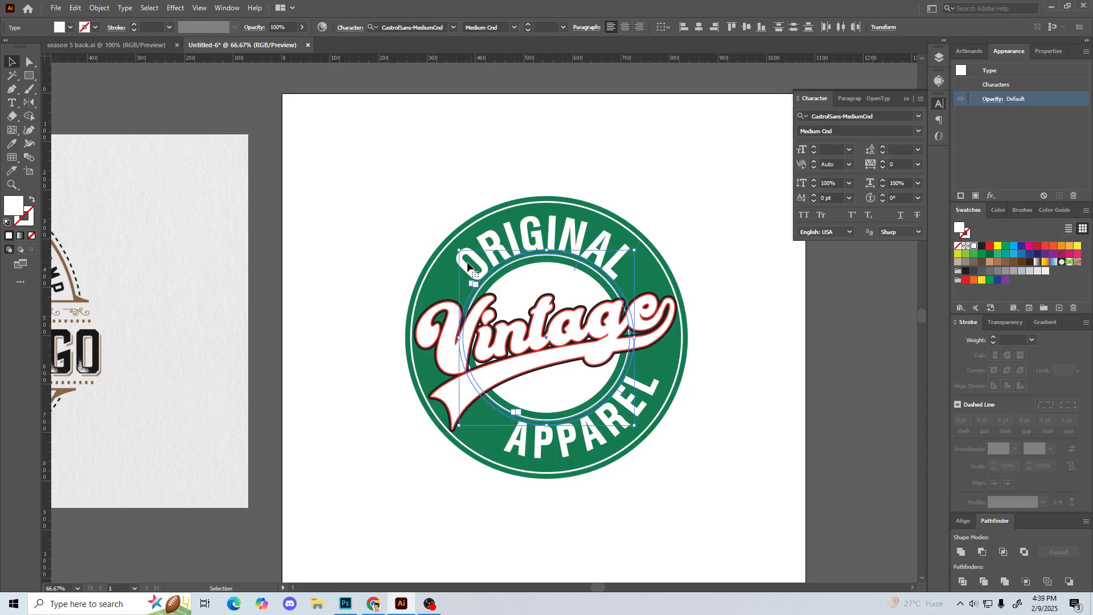
{"action": "left_click_drag", "start_coordinate": [459, 250], "coordinate": [453, 248]}
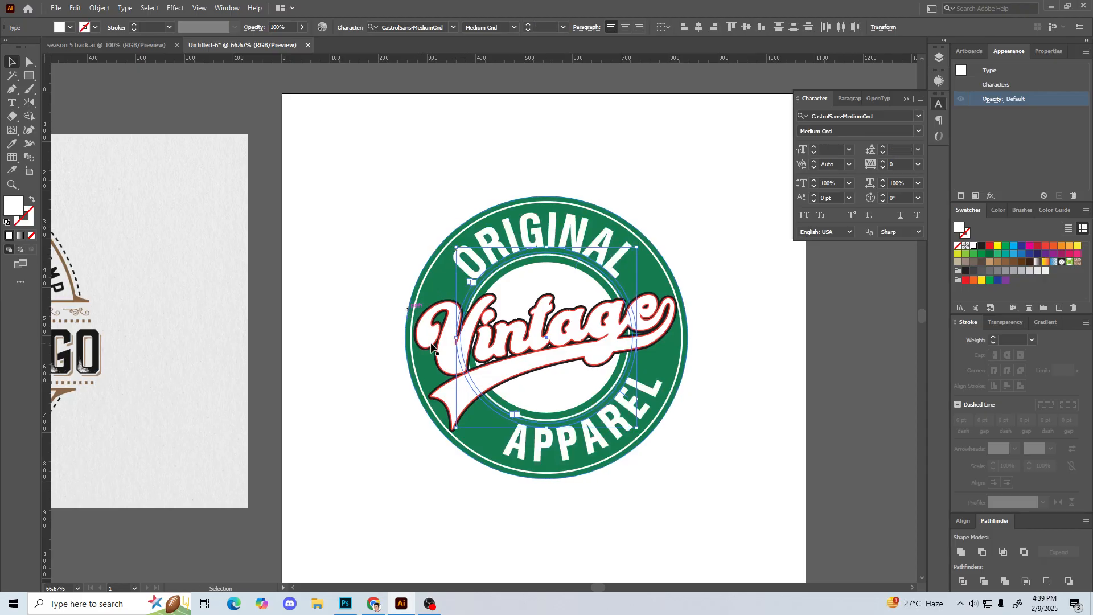
{"action": "left_click", "coordinate": [388, 215]}
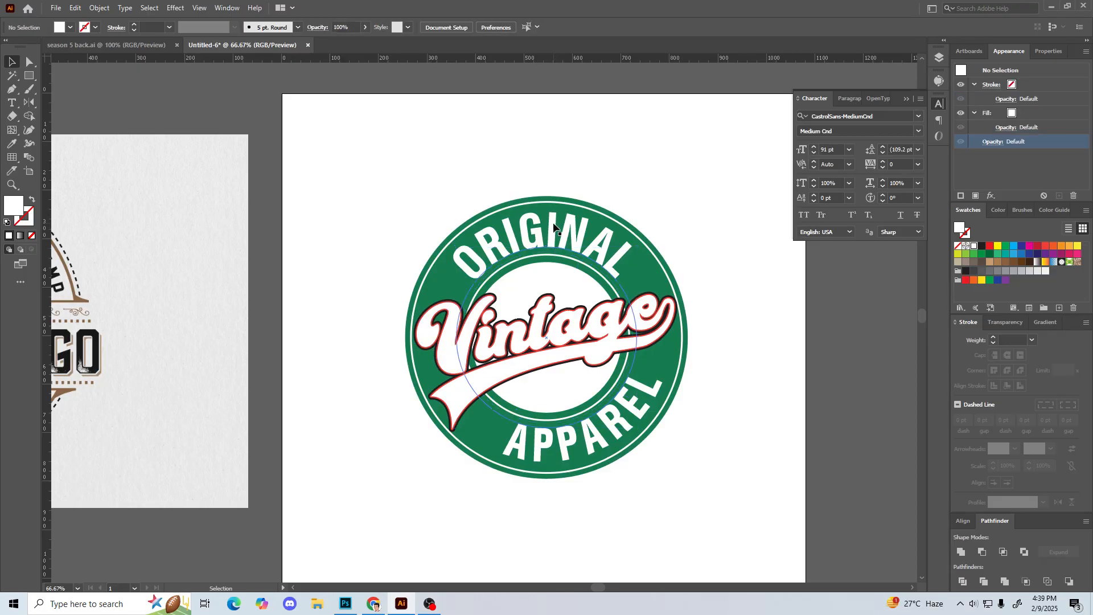
Step: Select the ORIGINAL and APPAREL path texts together, scale them down slightly about their centre, and deselect them
{"action": "left_click", "coordinate": [511, 238]}
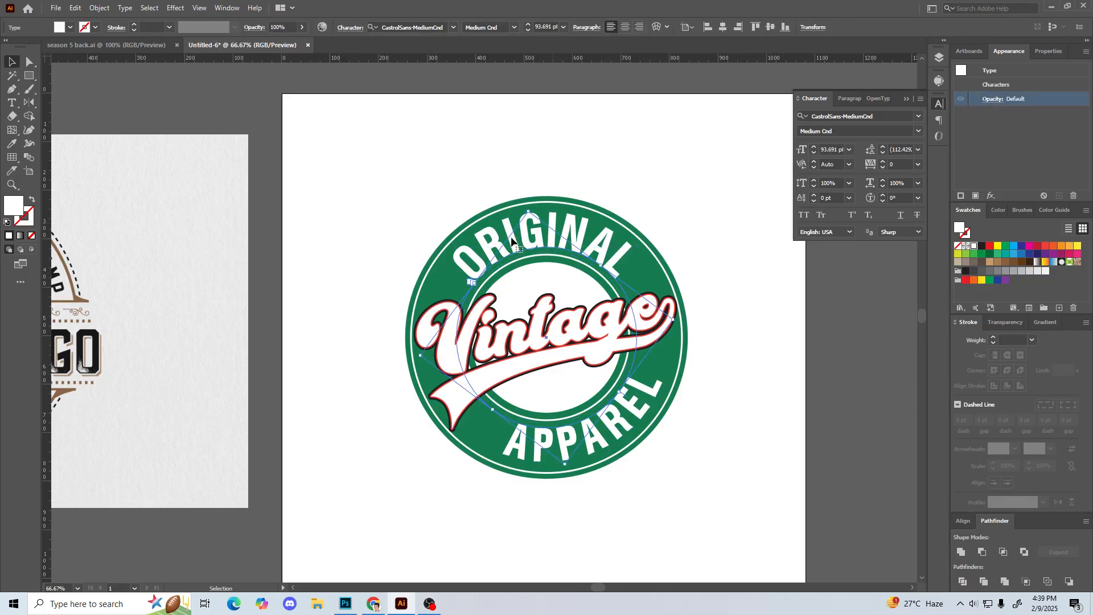
{"action": "left_click", "coordinate": [613, 431], "text": "shift"}
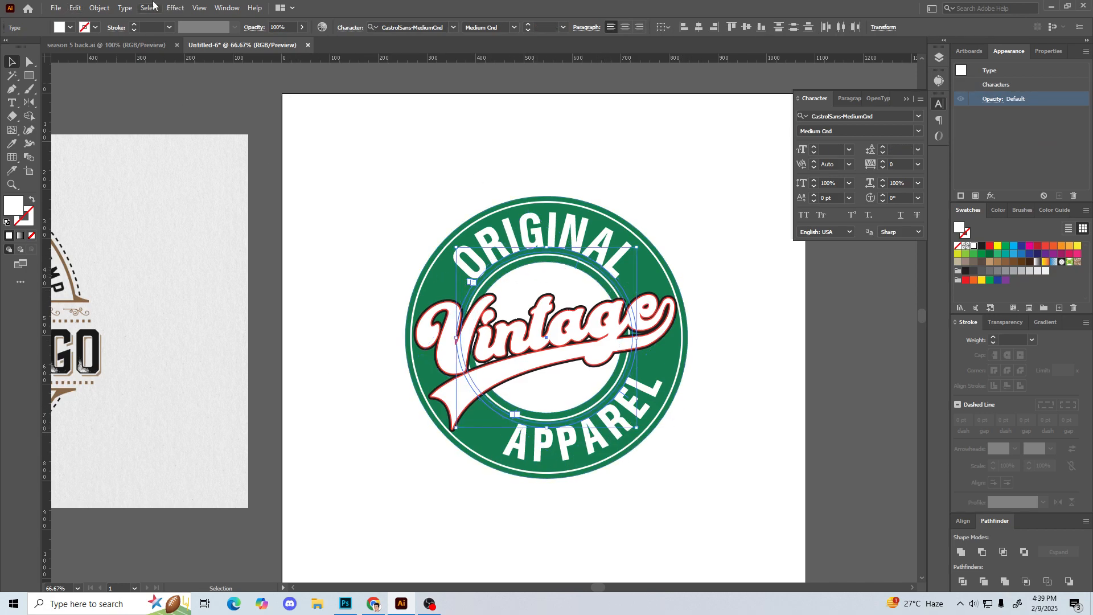
{"action": "left_click", "coordinate": [125, 8]}
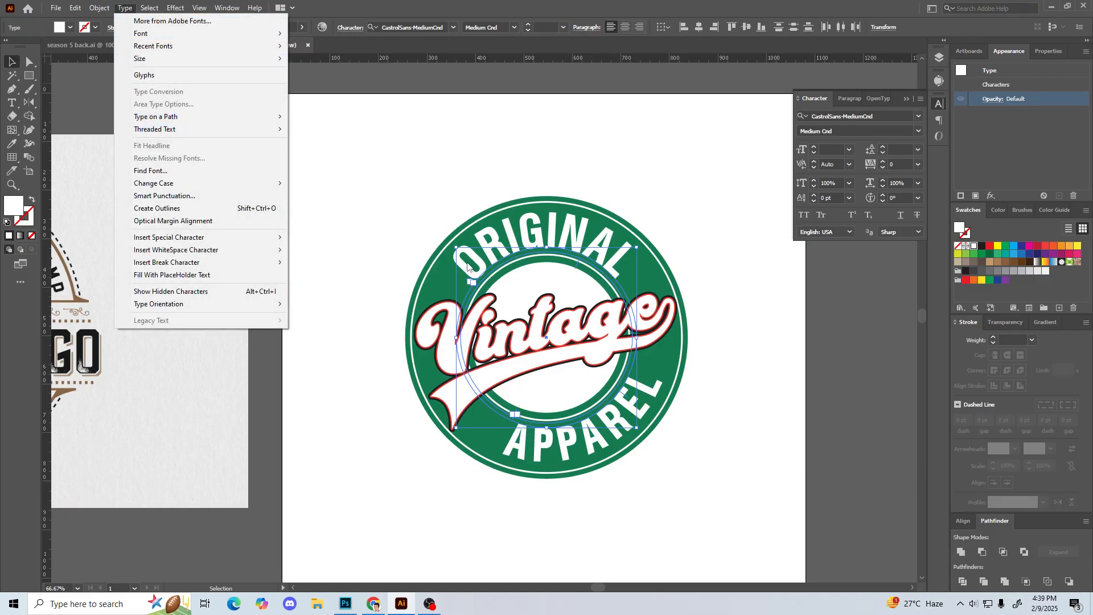
{"action": "left_click", "coordinate": [456, 251]}
{"action": "left_click", "coordinate": [366, 195]}
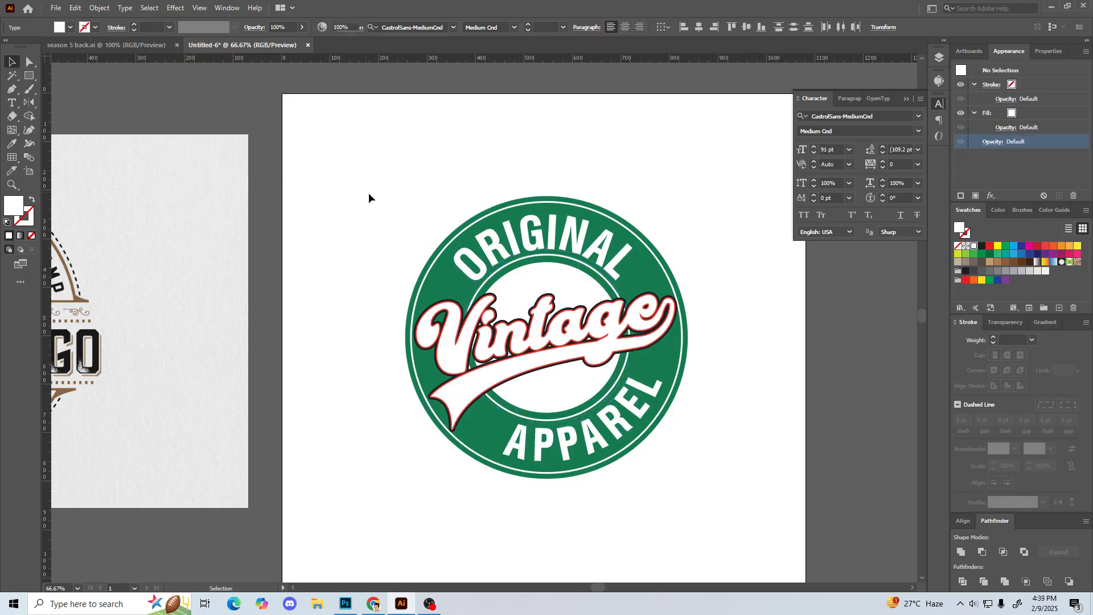
Step: Enlarge the ORIGINAL and APPAREL path texts together by a very small amount about their centre and deselect them
{"action": "left_click", "coordinate": [586, 402]}
{"action": "left_click", "coordinate": [615, 427], "text": "shift"}
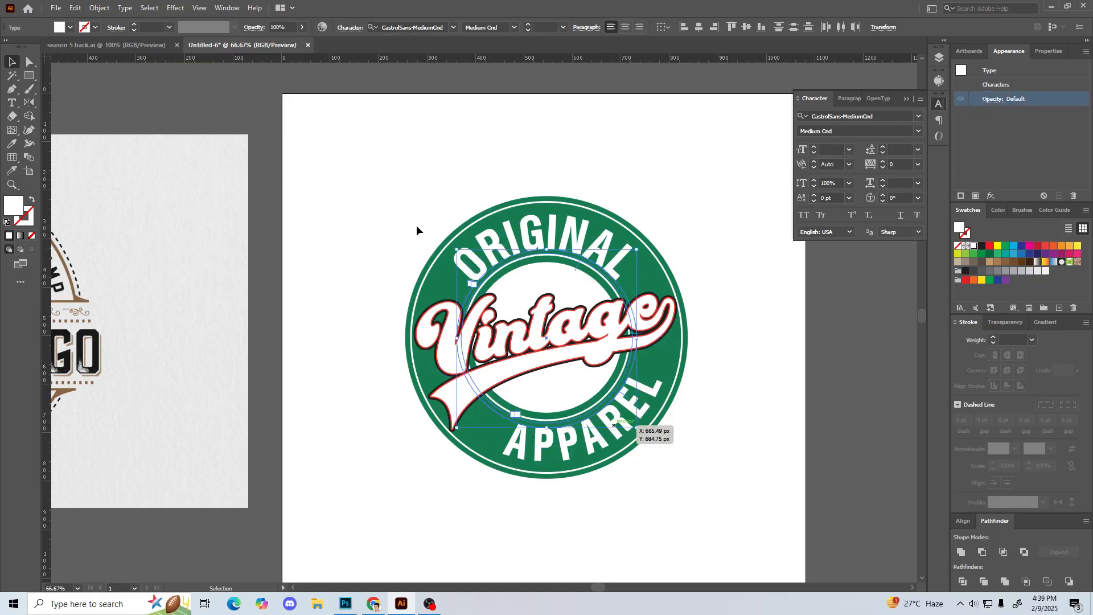
{"action": "left_click_drag", "start_coordinate": [457, 250], "coordinate": [453, 248]}
{"action": "left_click", "coordinate": [397, 213]}
Step: Convert the ORIGINAL and APPAREL path texts to outlines and deselect them
{"action": "left_click_drag", "start_coordinate": [402, 198], "coordinate": [414, 195]}
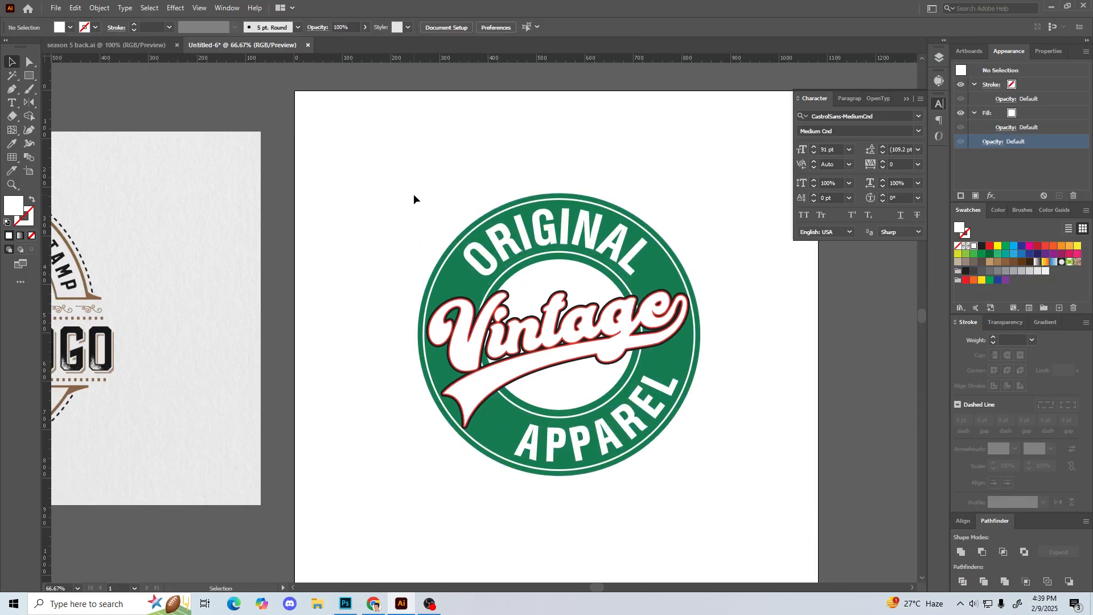
{"action": "key", "text": "ctrl+minus"}
{"action": "key", "text": "ctrl+minus"}
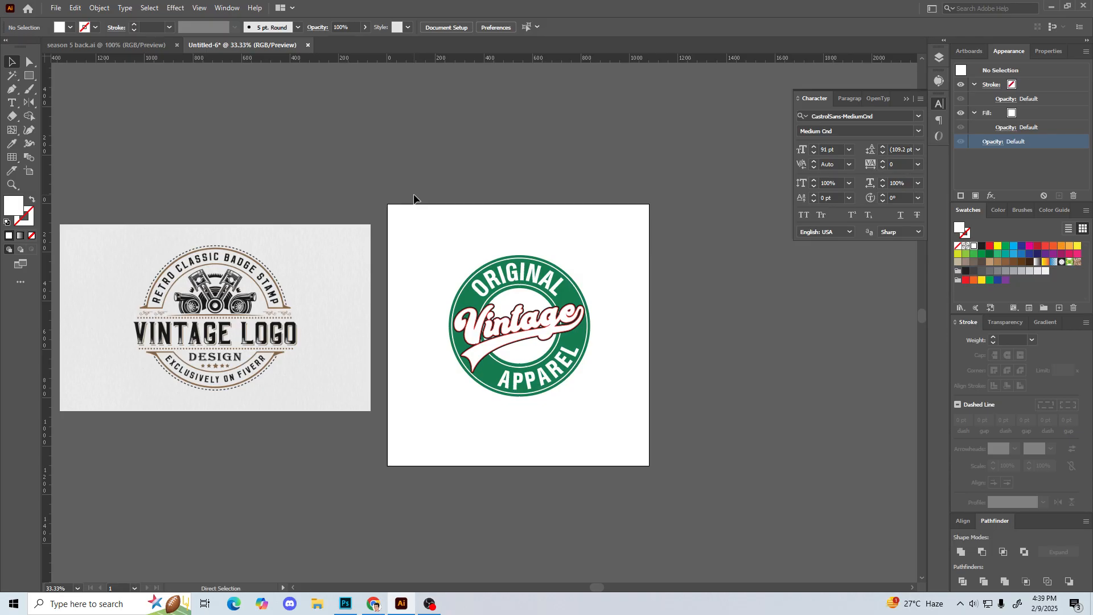
{"action": "left_click_drag", "start_coordinate": [441, 248], "coordinate": [528, 266]}
{"action": "left_click_drag", "start_coordinate": [518, 246], "coordinate": [694, 458]}
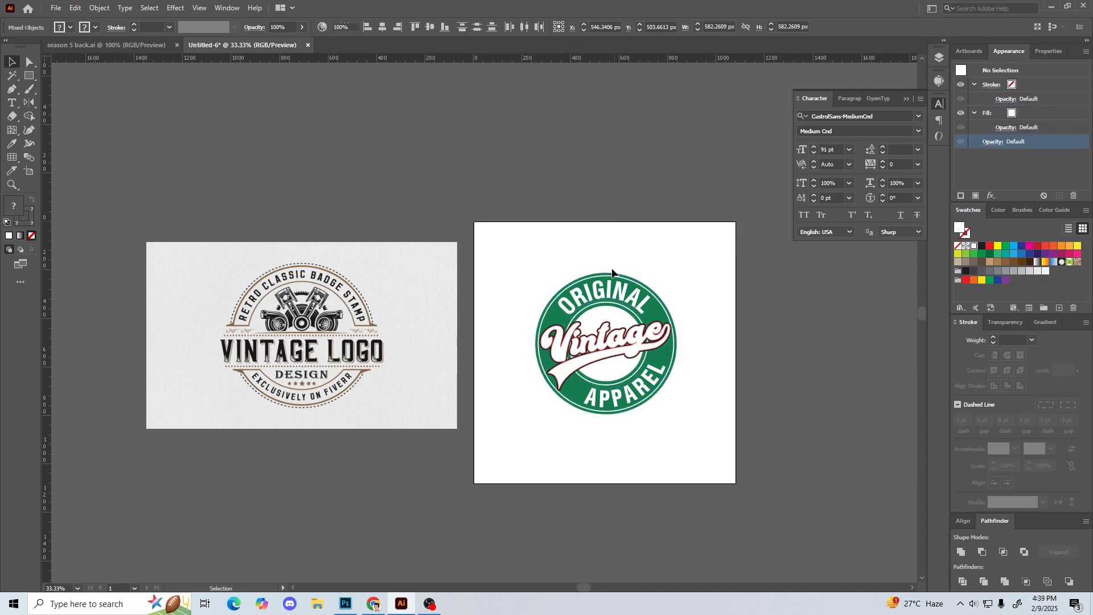
{"action": "left_click", "coordinate": [633, 308]}
{"action": "left_click", "coordinate": [644, 386], "text": "shift"}
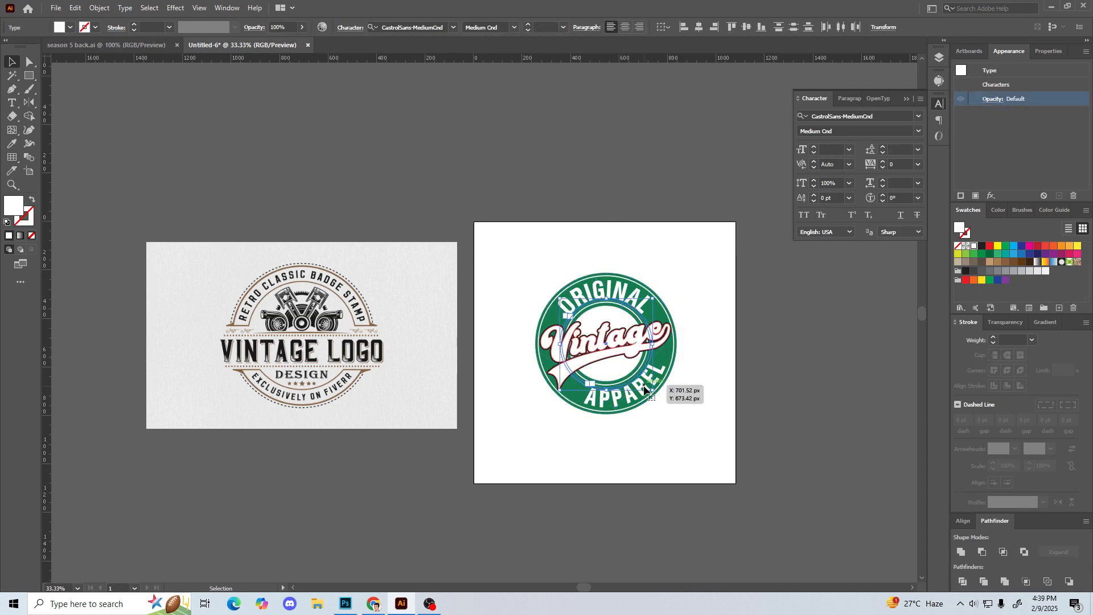
{"action": "right_click", "coordinate": [644, 385]}
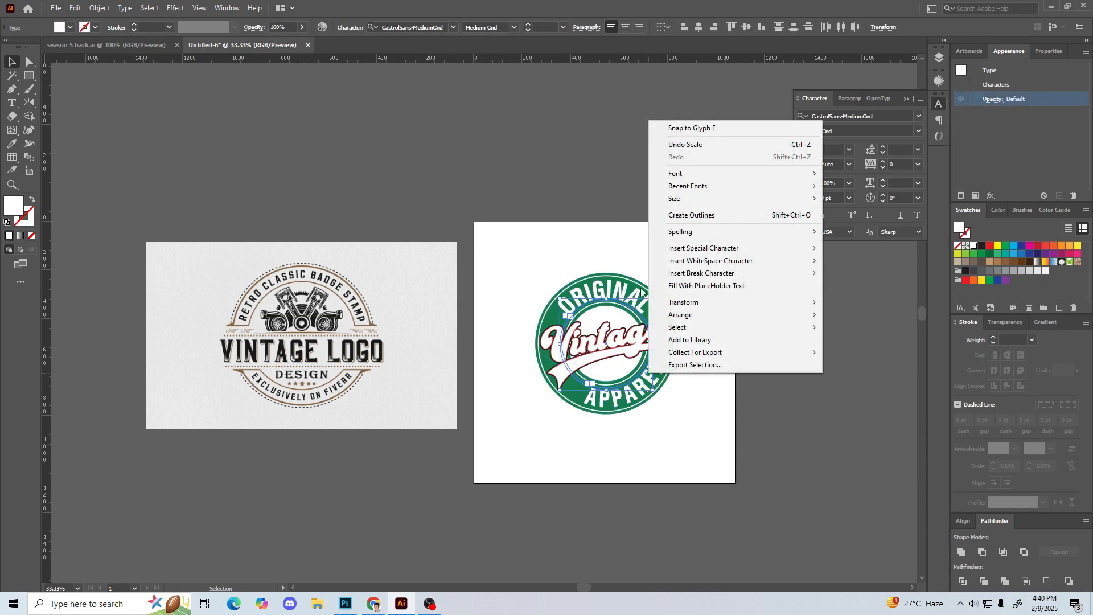
{"action": "left_click", "coordinate": [707, 218]}
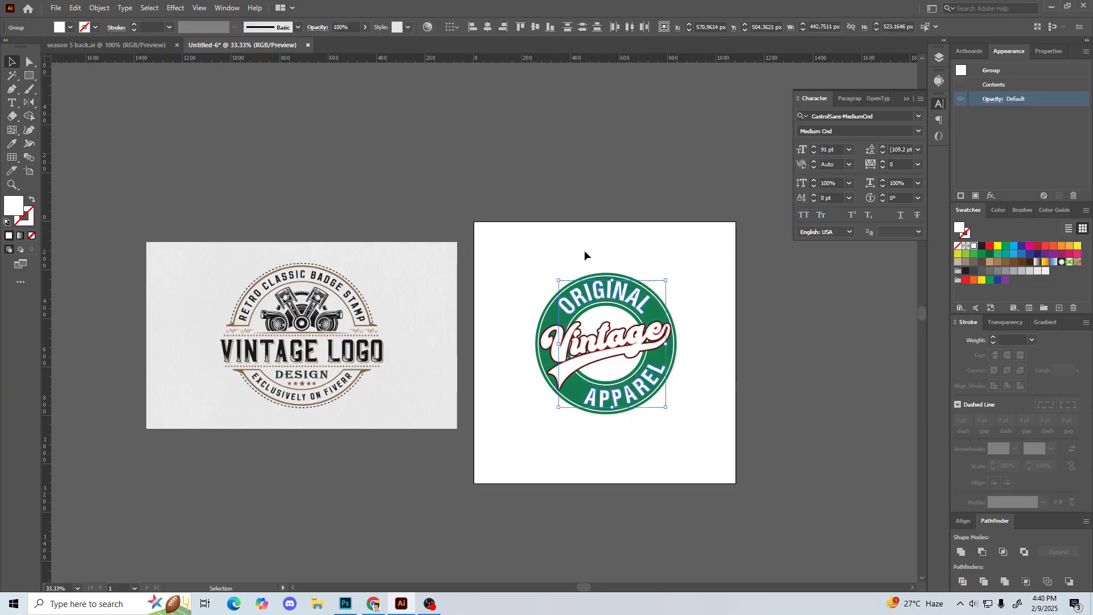
{"action": "left_click", "coordinate": [566, 237]}
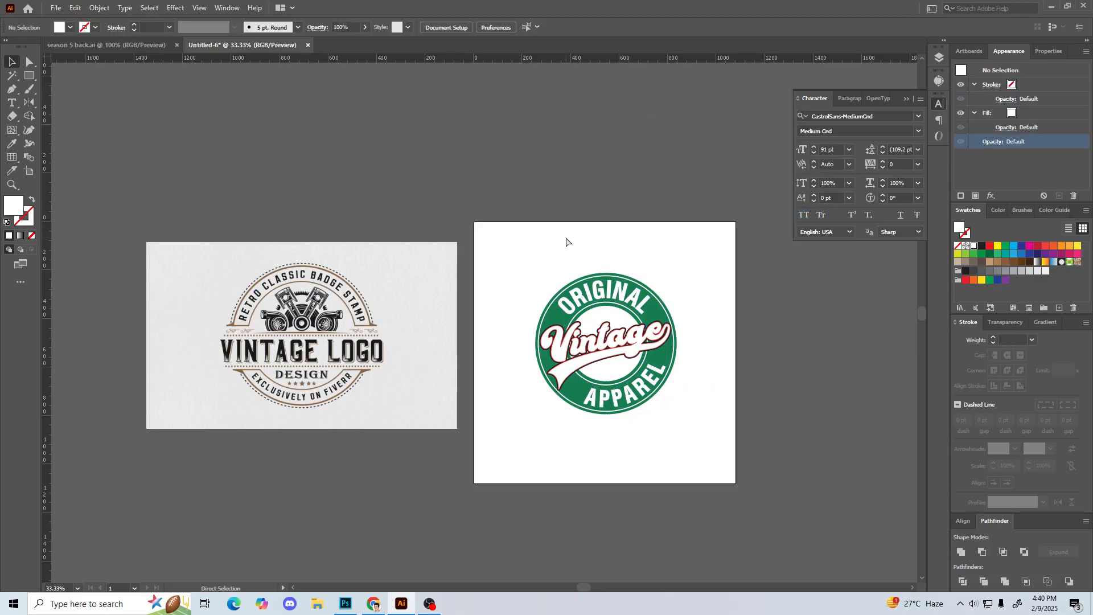
Step: Add the point text SINCE 2025 in black above the badge
{"action": "key", "text": "ctrl+equal"}
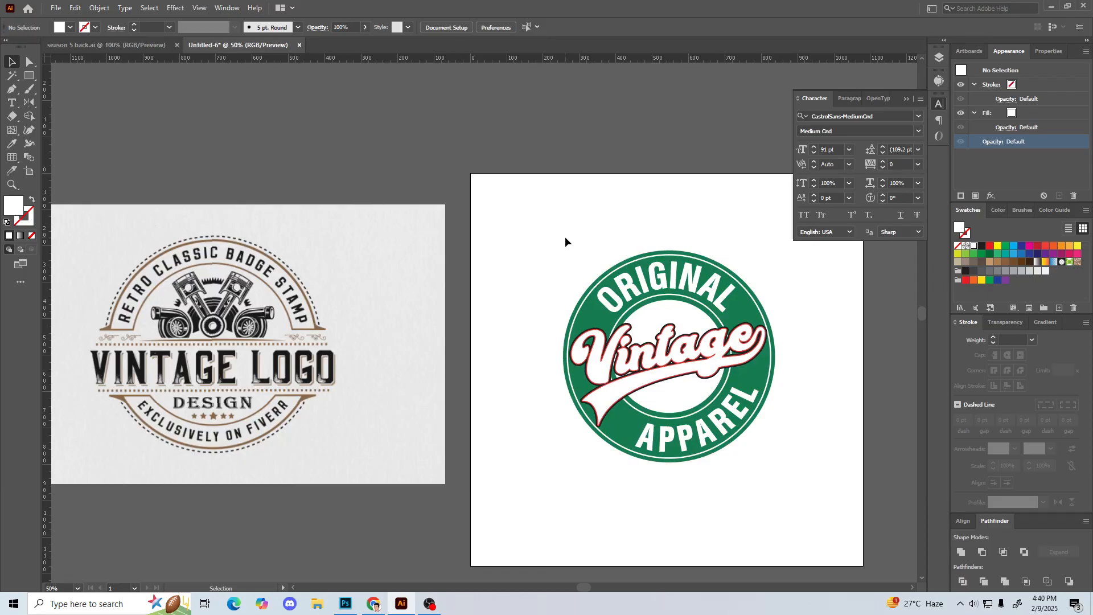
{"action": "left_click_drag", "start_coordinate": [571, 250], "coordinate": [535, 206]}
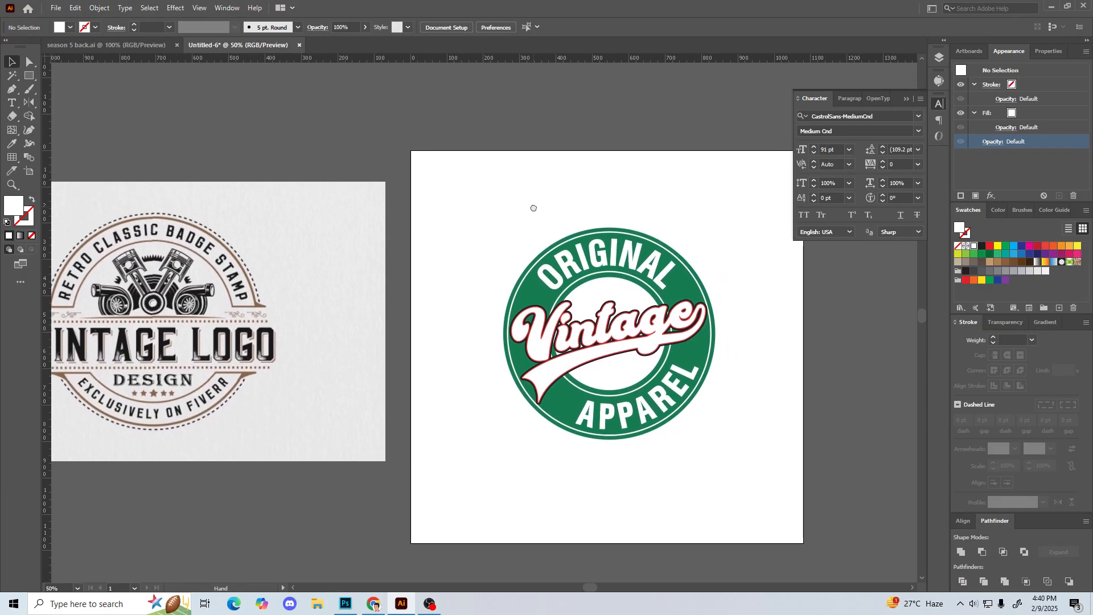
{"action": "key", "text": "t"}
{"action": "left_click", "coordinate": [523, 198]}
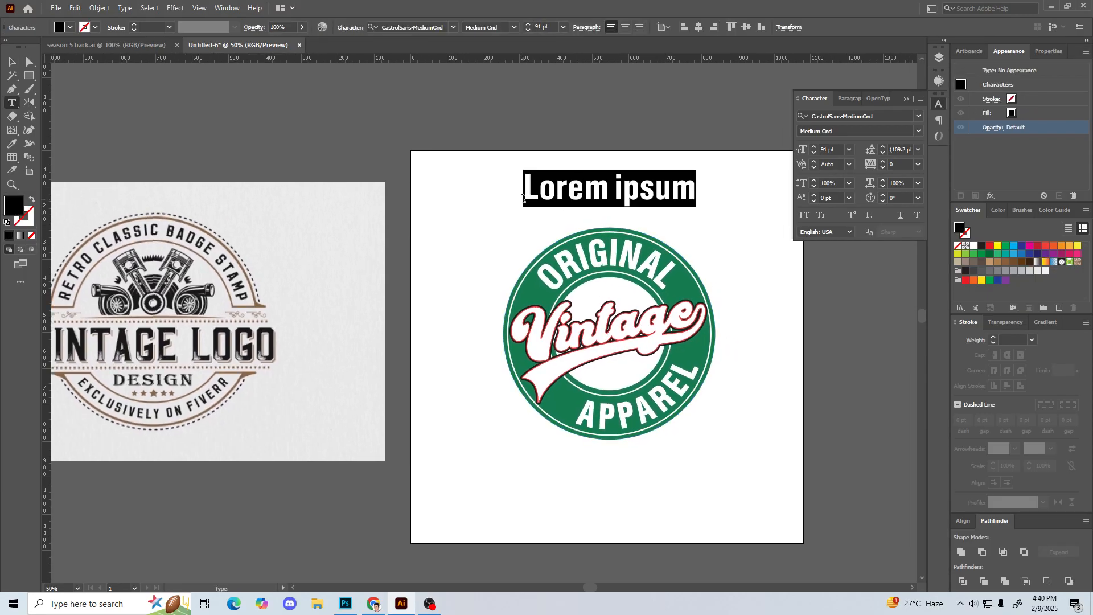
{"action": "type", "text": "SINCE @)@%"}
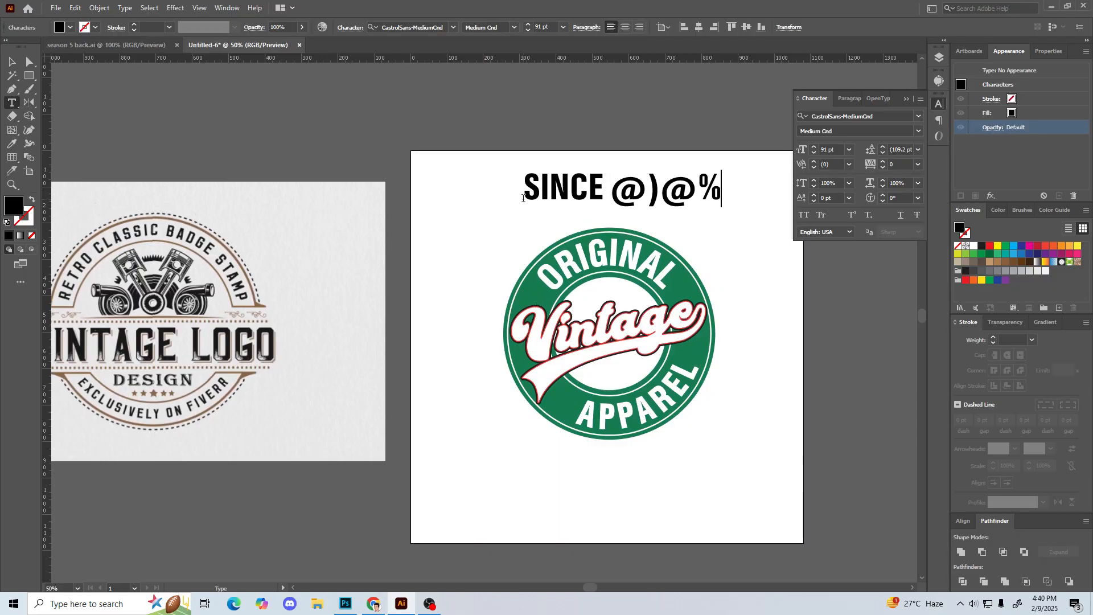
{"action": "key", "text": "BackSpace"}
{"action": "key", "text": "BackSpace"}
{"action": "key", "text": "BackSpace"}
{"action": "key", "text": "BackSpace"}
{"action": "key", "text": "BackSpace"}
{"action": "type", "text": "2025"}
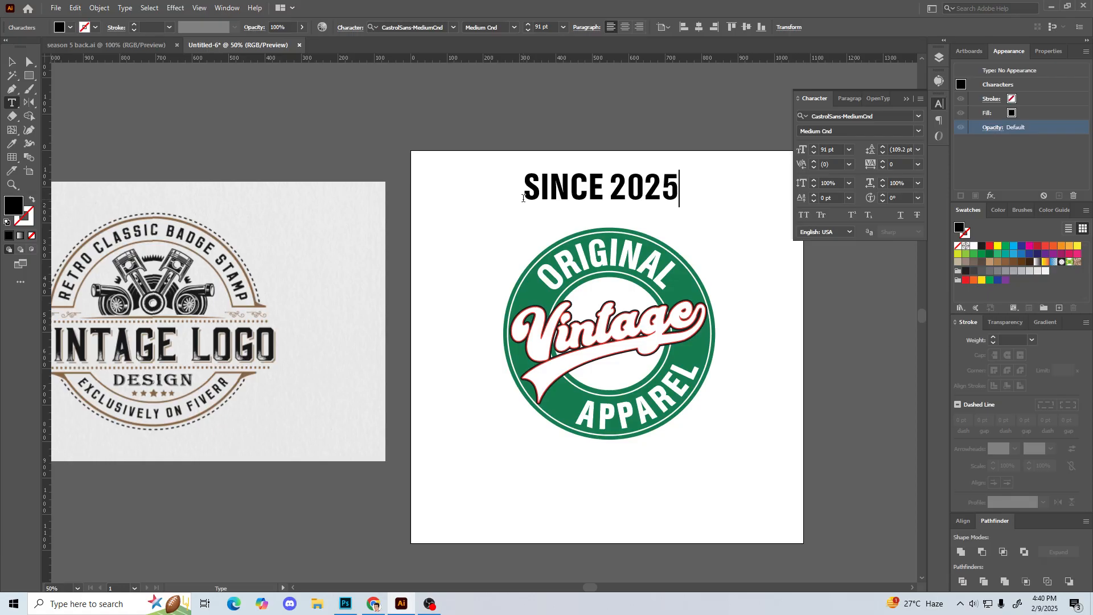
{"action": "left_click", "coordinate": [11, 63]}
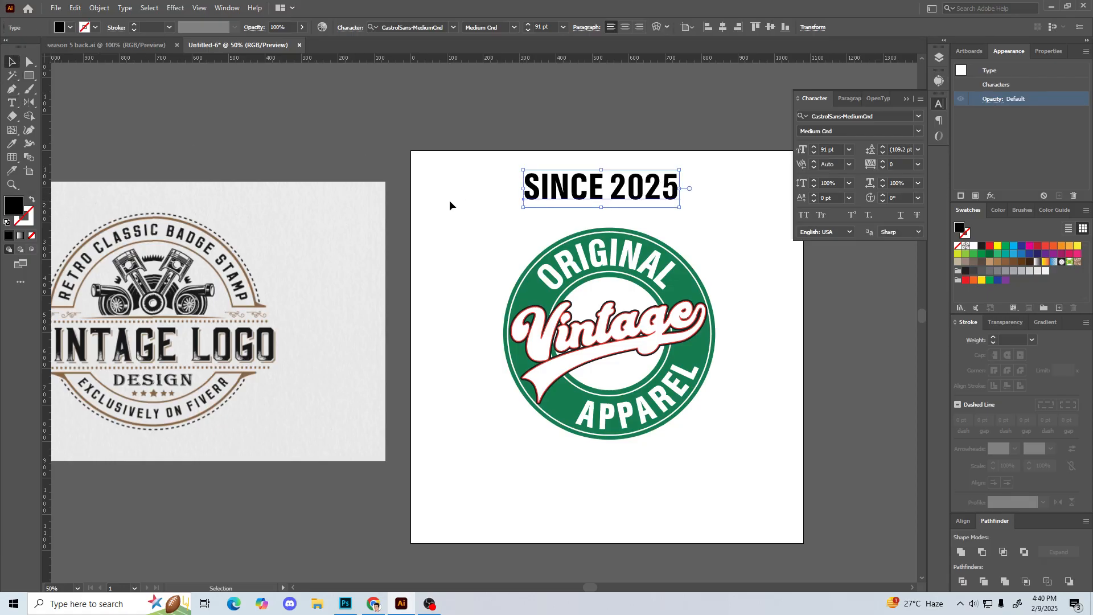
Step: Move the SINCE 2025 text onto the badge and reduce its font size to 18 pt
{"action": "left_click_drag", "start_coordinate": [598, 193], "coordinate": [604, 301]}
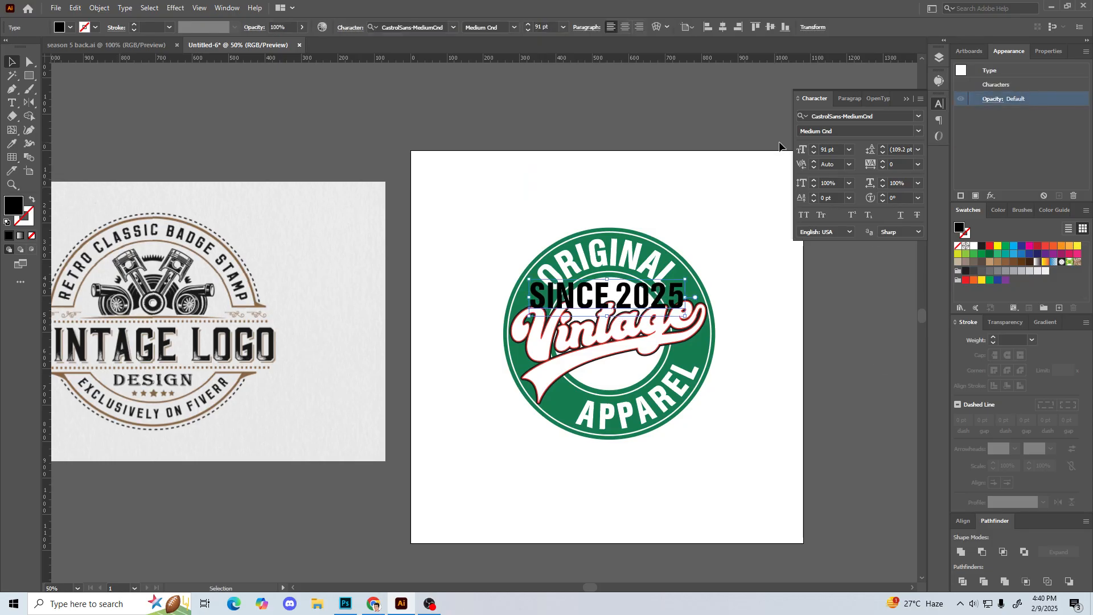
{"action": "left_click", "coordinate": [814, 147]}
{"action": "left_click", "coordinate": [814, 152]}
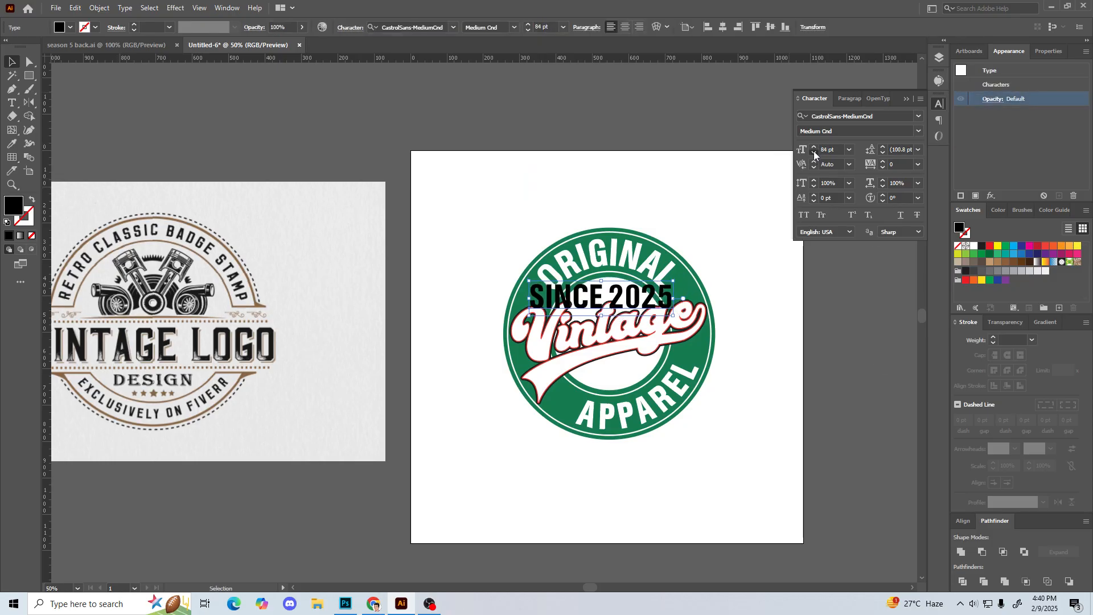
{"action": "left_click", "coordinate": [849, 150]}
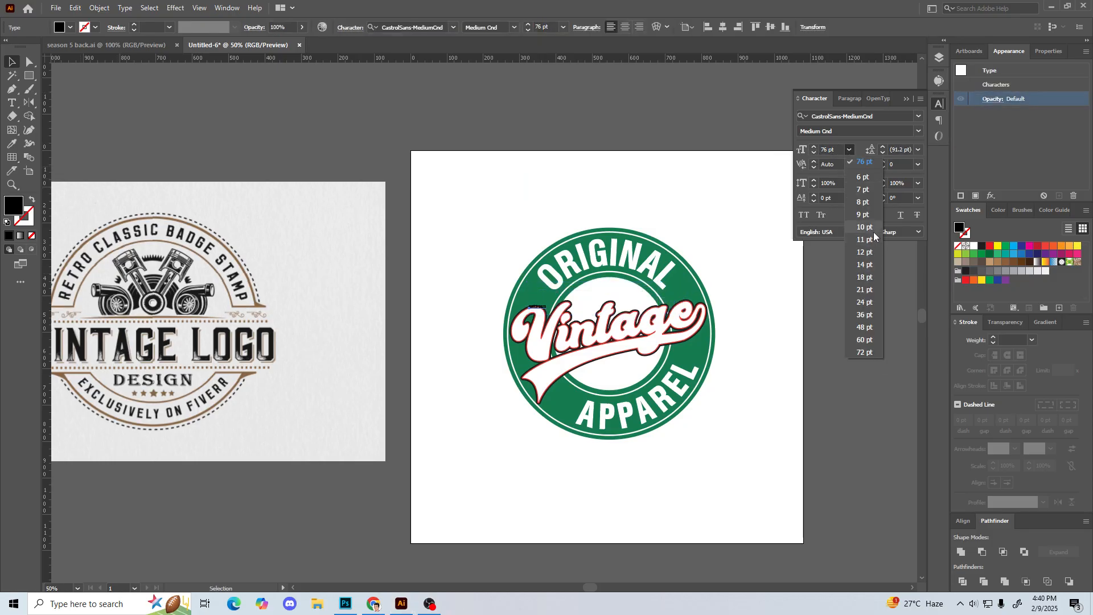
{"action": "left_click", "coordinate": [865, 279]}
{"action": "left_click", "coordinate": [452, 210]}
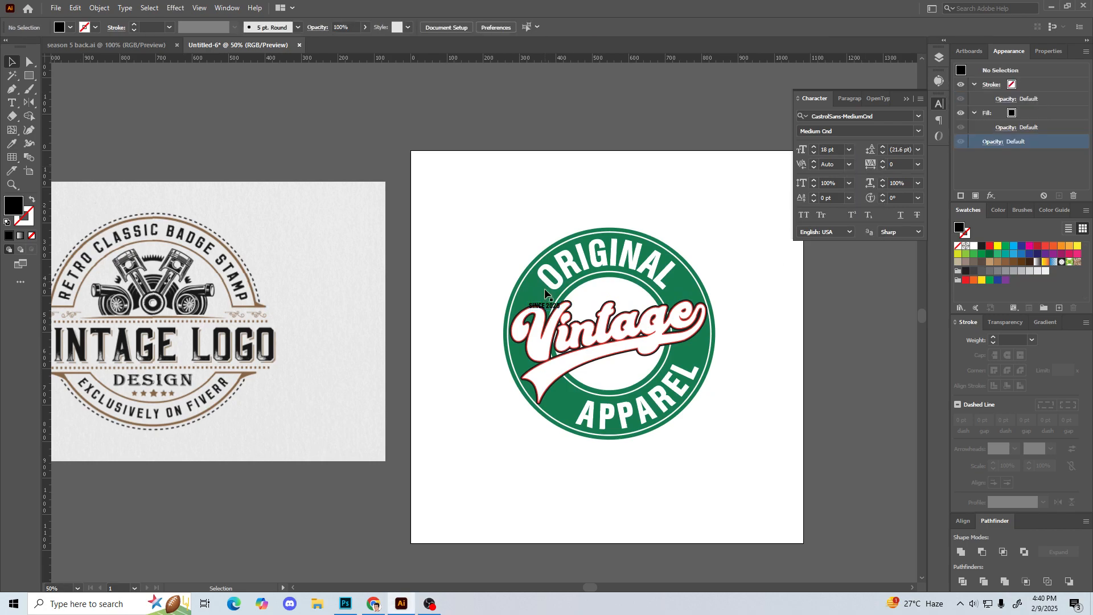
Step: Set the default font size to 20 pt, centre SINCE 2025 horizontally above the Vintage script, and place a copy below the script
{"action": "left_click_drag", "start_coordinate": [835, 149], "coordinate": [804, 153]}
{"action": "type", "text": "20"}
{"action": "key", "text": "Return"}
{"action": "left_click_drag", "start_coordinate": [543, 306], "coordinate": [615, 376]}
{"action": "left_click", "coordinate": [723, 27]}
{"action": "left_click", "coordinate": [490, 177]}
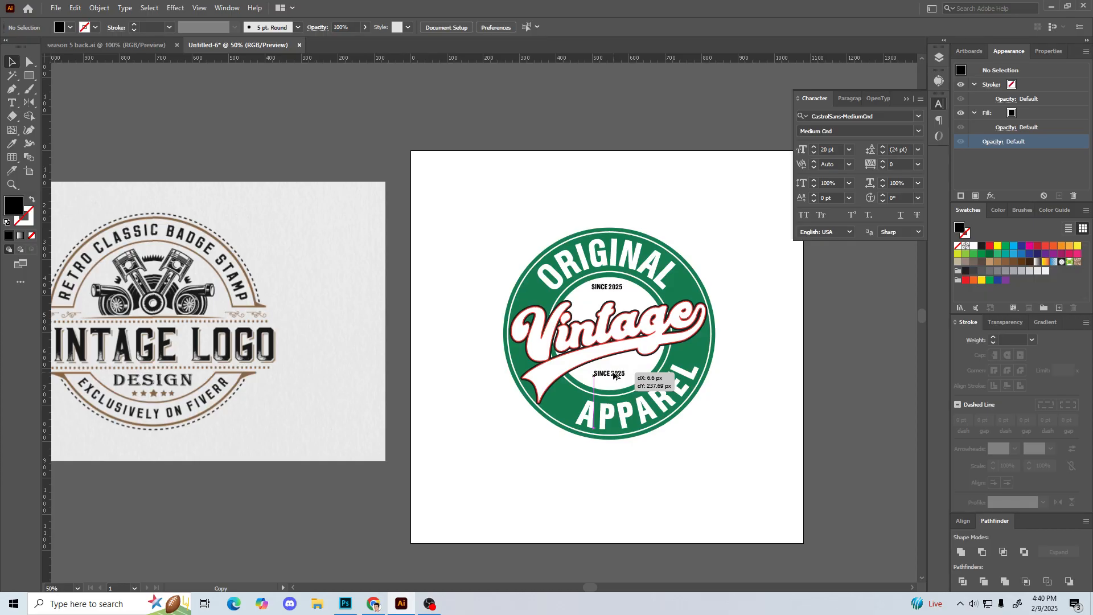
{"action": "left_click_drag", "start_coordinate": [613, 375], "coordinate": [613, 375]}
{"action": "left_click", "coordinate": [434, 377]}
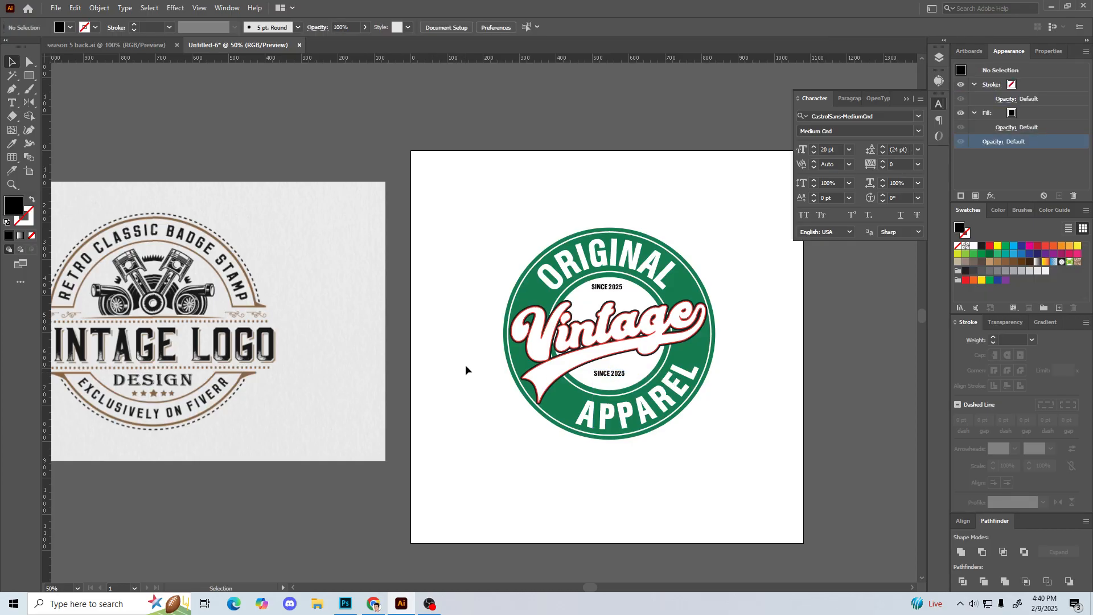
Step: Replace the copied text below the Vintage script with PREMIUM and centre it horizontally on the artboard
{"action": "key", "text": "t"}
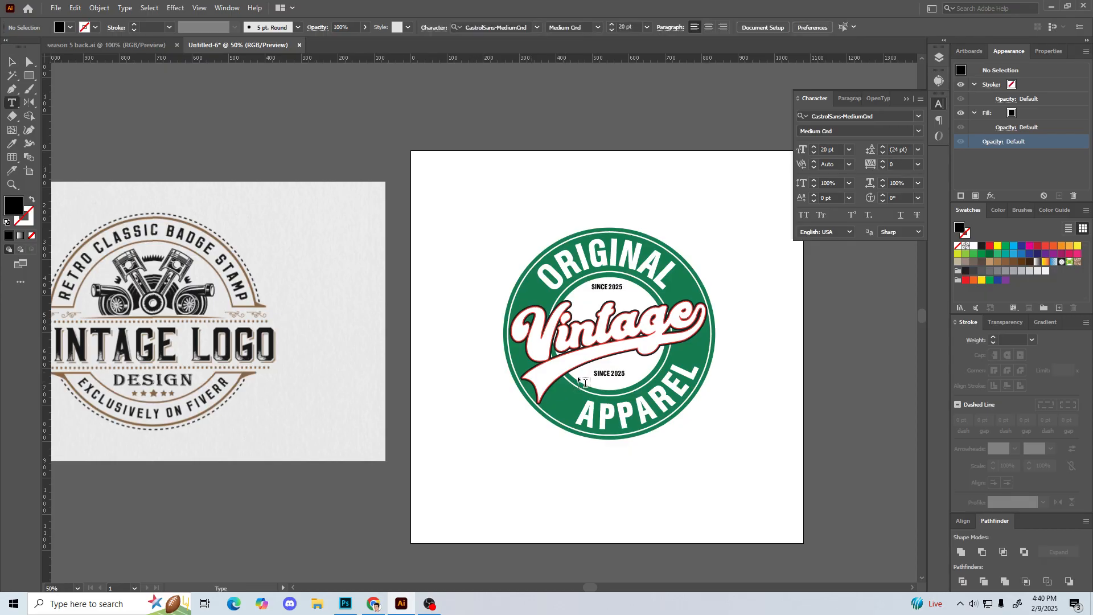
{"action": "left_click_drag", "start_coordinate": [592, 373], "coordinate": [641, 384]}
{"action": "type", "text": "PREMIUM"}
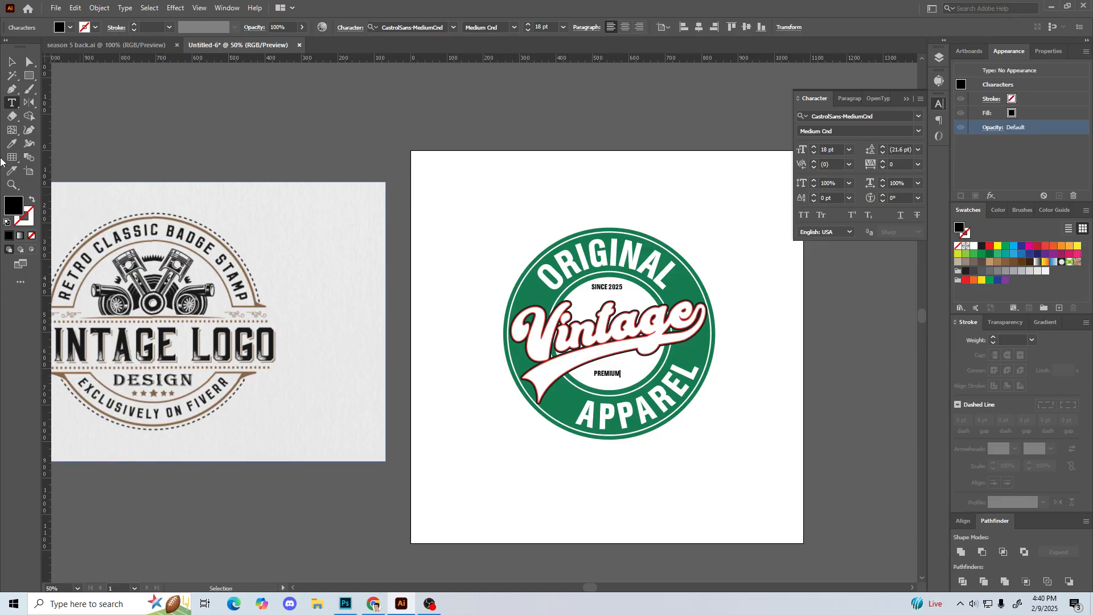
{"action": "left_click", "coordinate": [11, 61]}
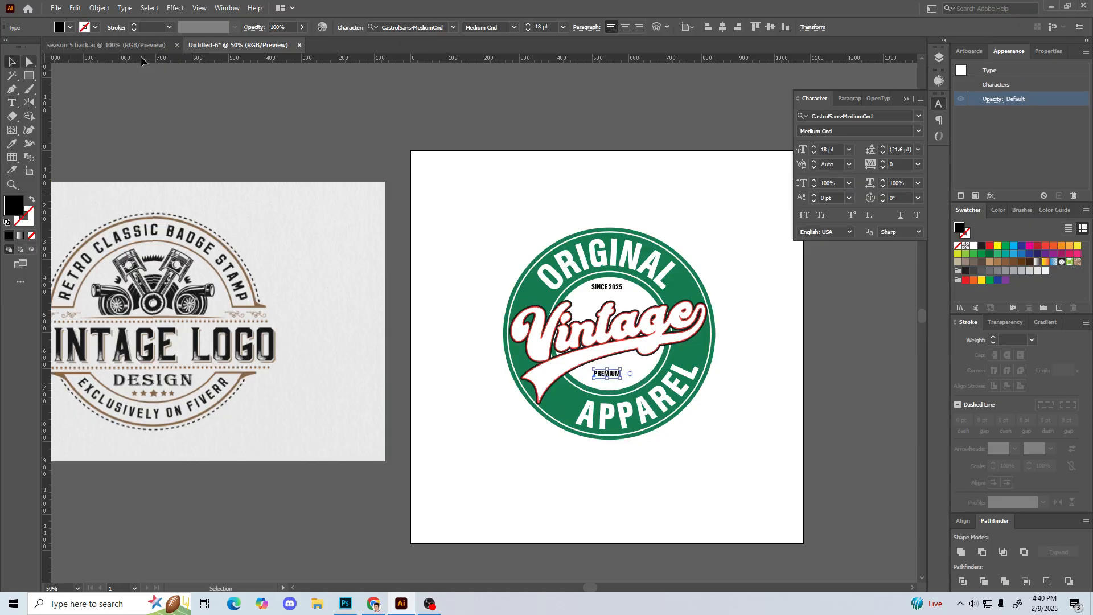
{"action": "left_click", "coordinate": [723, 29]}
Step: Recolour the PREMIUM text with the green sampled from the badge ring and deselect it
{"action": "key", "text": "i"}
{"action": "left_click", "coordinate": [530, 297]}
{"action": "key", "text": "v"}
{"action": "left_click", "coordinate": [474, 241]}
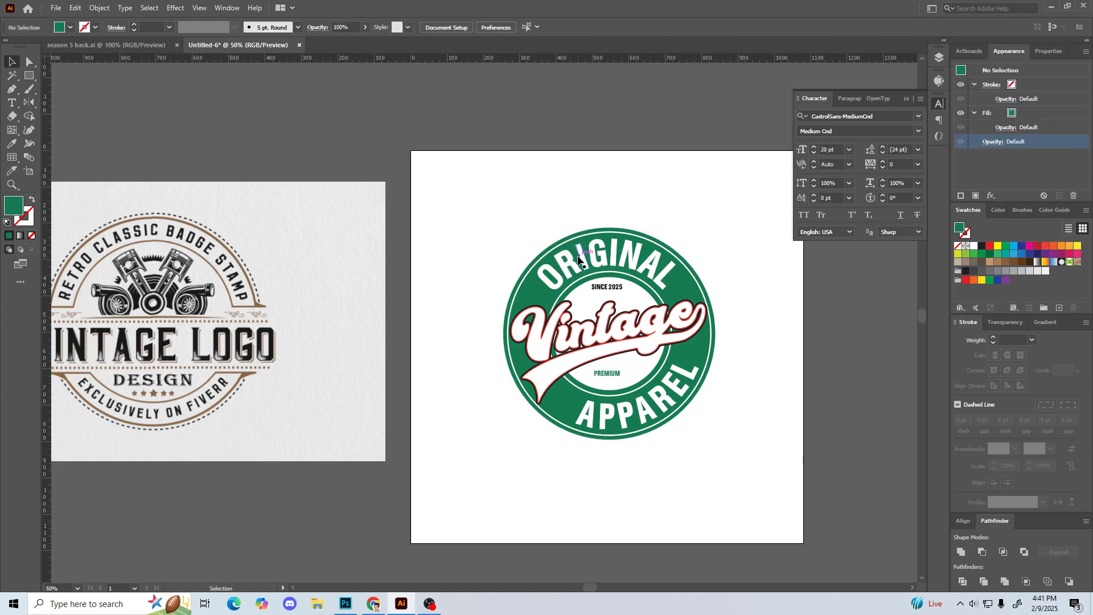
{"action": "left_click", "coordinate": [584, 258]}
{"action": "key", "text": "i"}
{"action": "left_click", "coordinate": [532, 297]}
{"action": "key", "text": "v"}
{"action": "left_click", "coordinate": [483, 236]}
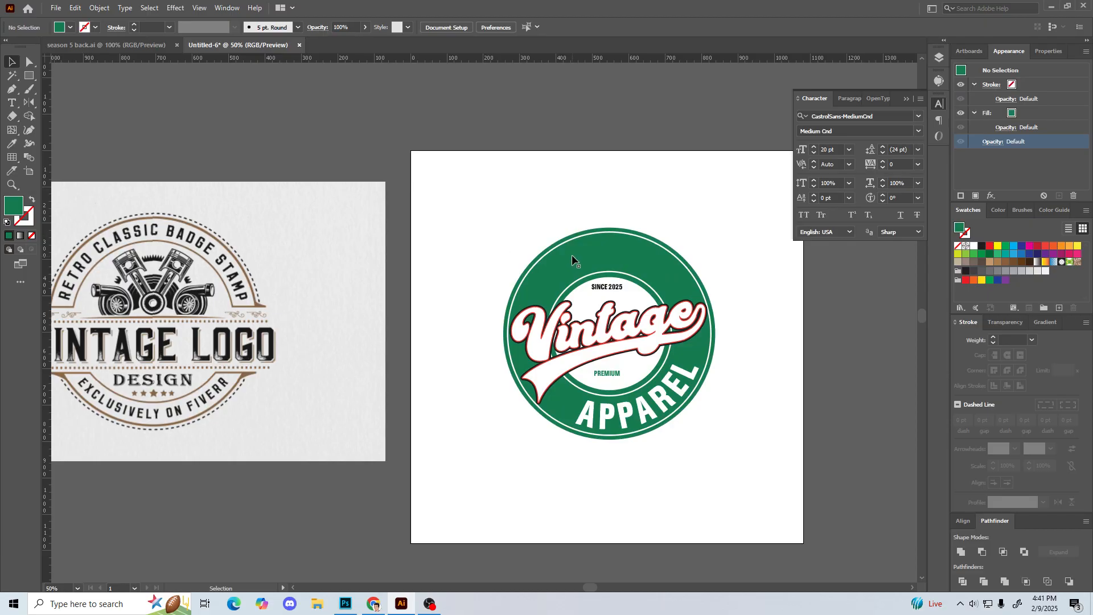
{"action": "key", "text": "ctrl+z"}
{"action": "key", "text": "ctrl+z"}
{"action": "key", "text": "ctrl+z"}
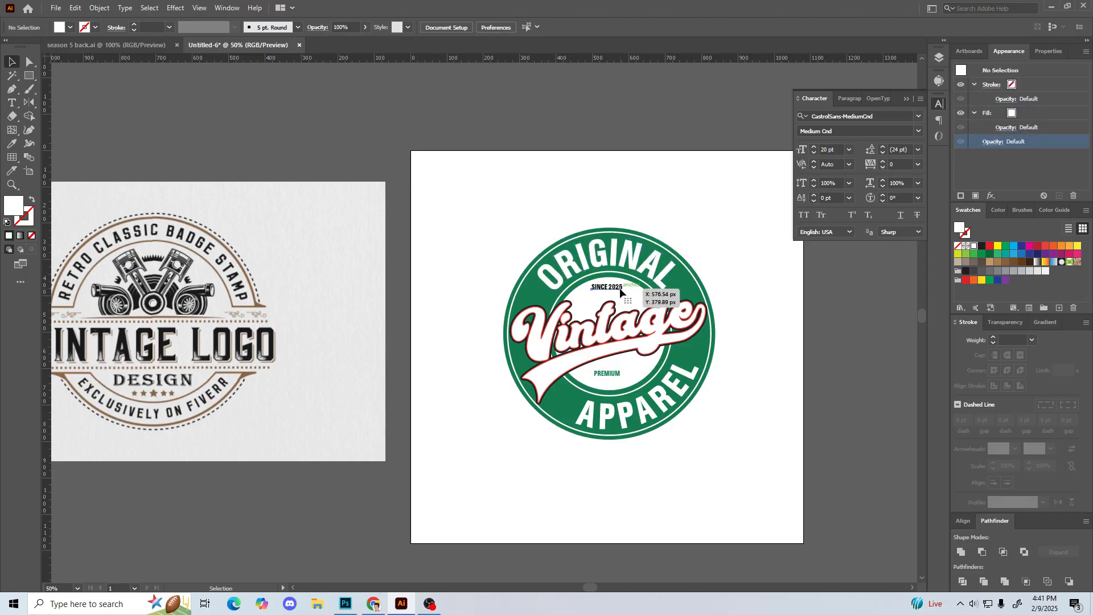
Step: Recolour the SINCE 2025 text with the green sampled from the badge ring and deselect it
{"action": "left_click", "coordinate": [620, 288]}
{"action": "key", "text": "i"}
{"action": "left_click", "coordinate": [528, 300]}
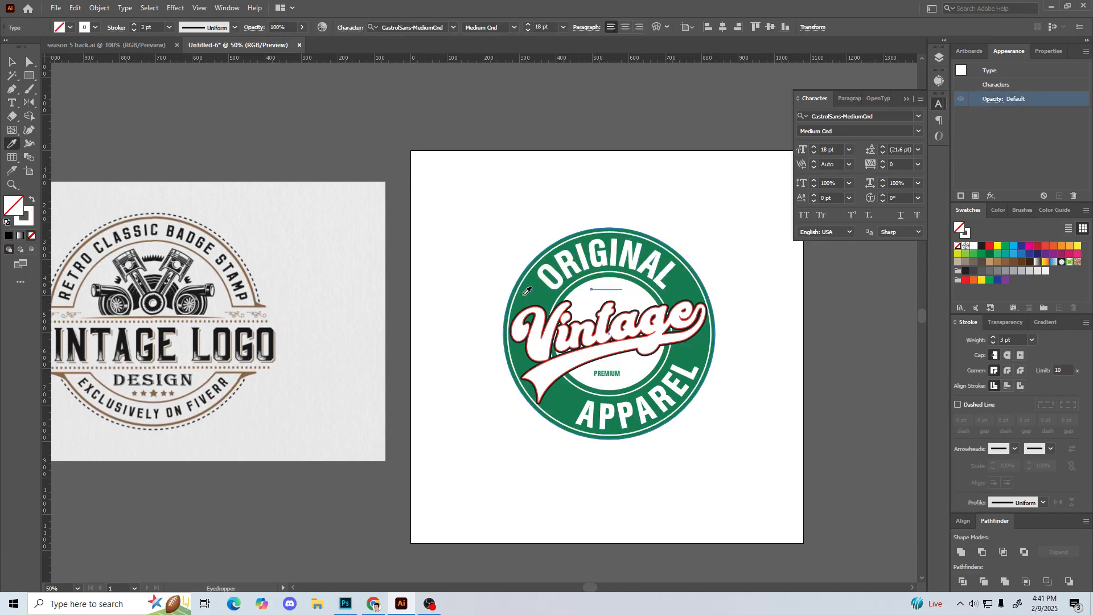
{"action": "key", "text": "v"}
{"action": "left_click", "coordinate": [489, 398]}
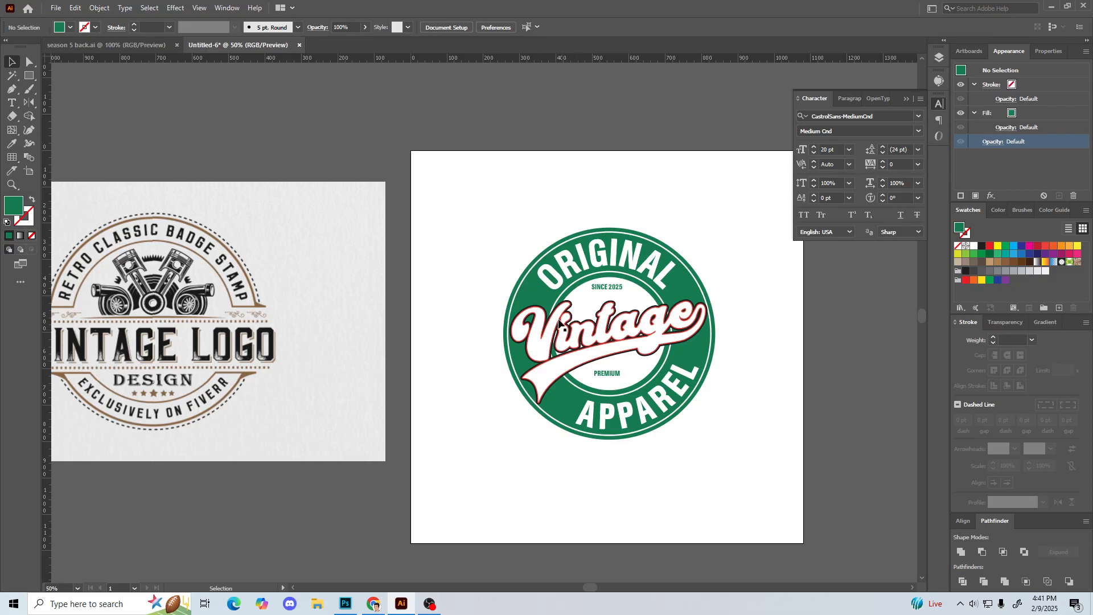
Step: Select the whole badge, expand its appearance, and expand its objects, fills and strokes into shapes
{"action": "key", "text": "ctrl+="}
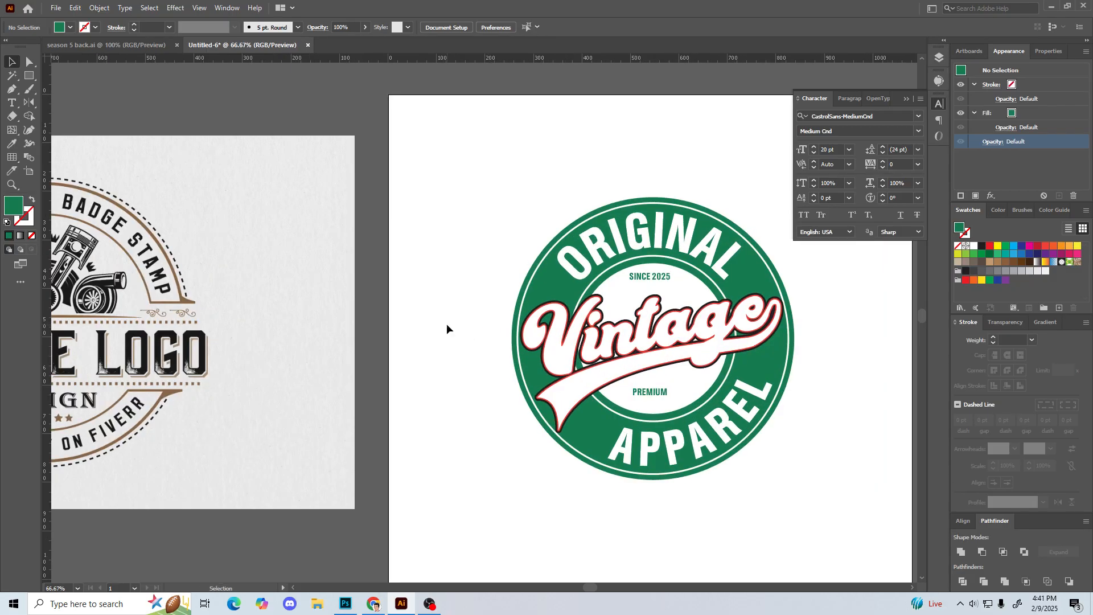
{"action": "left_click_drag", "start_coordinate": [458, 323], "coordinate": [472, 274]}
{"action": "left_click", "coordinate": [561, 296]}
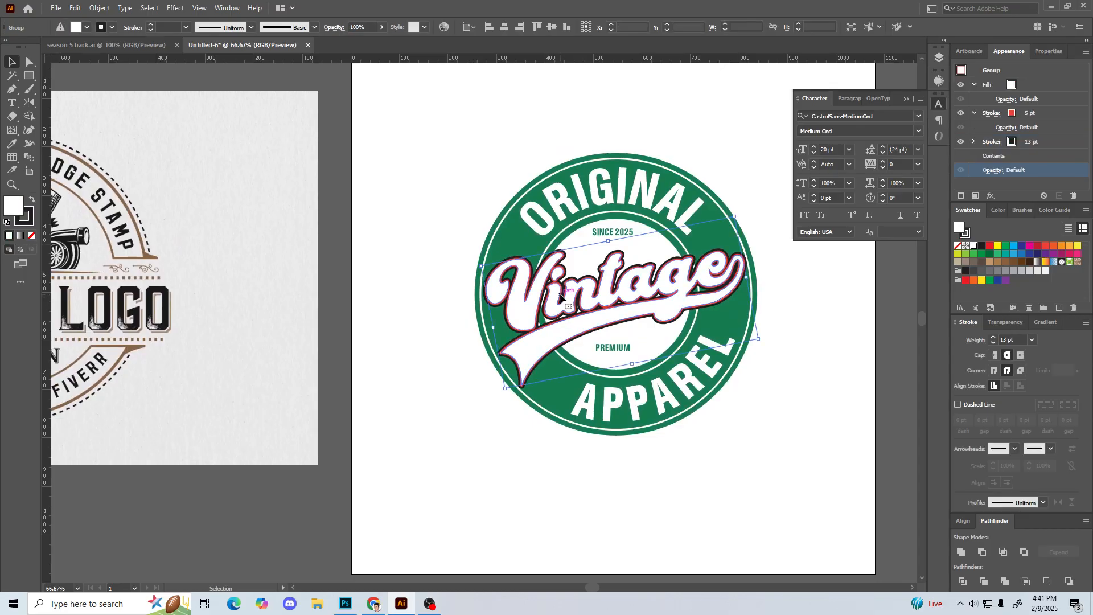
{"action": "left_click_drag", "start_coordinate": [440, 100], "coordinate": [772, 478]}
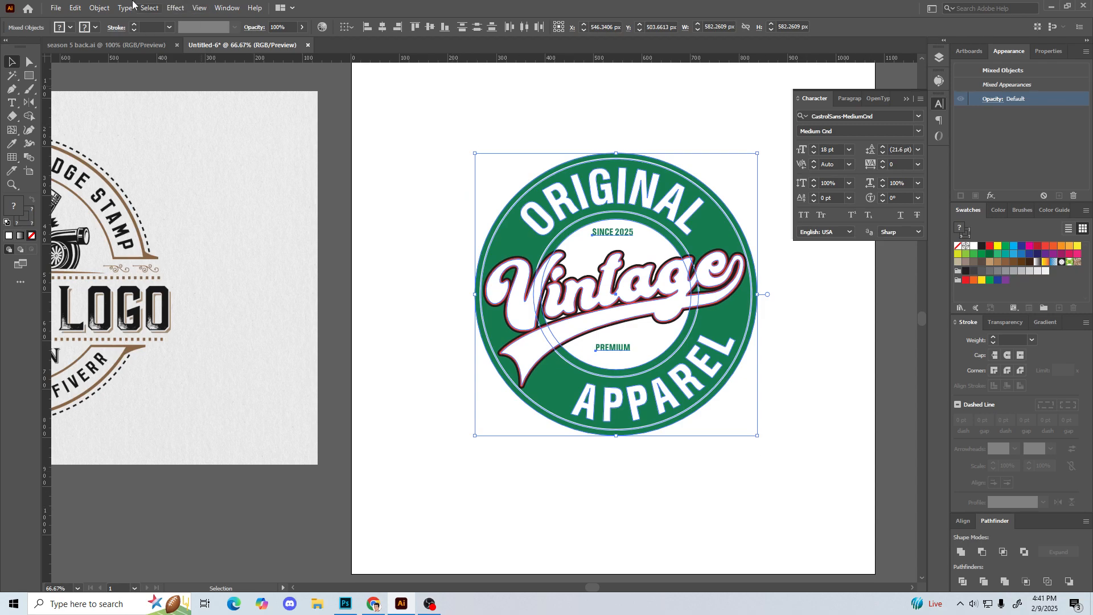
{"action": "left_click", "coordinate": [99, 7]}
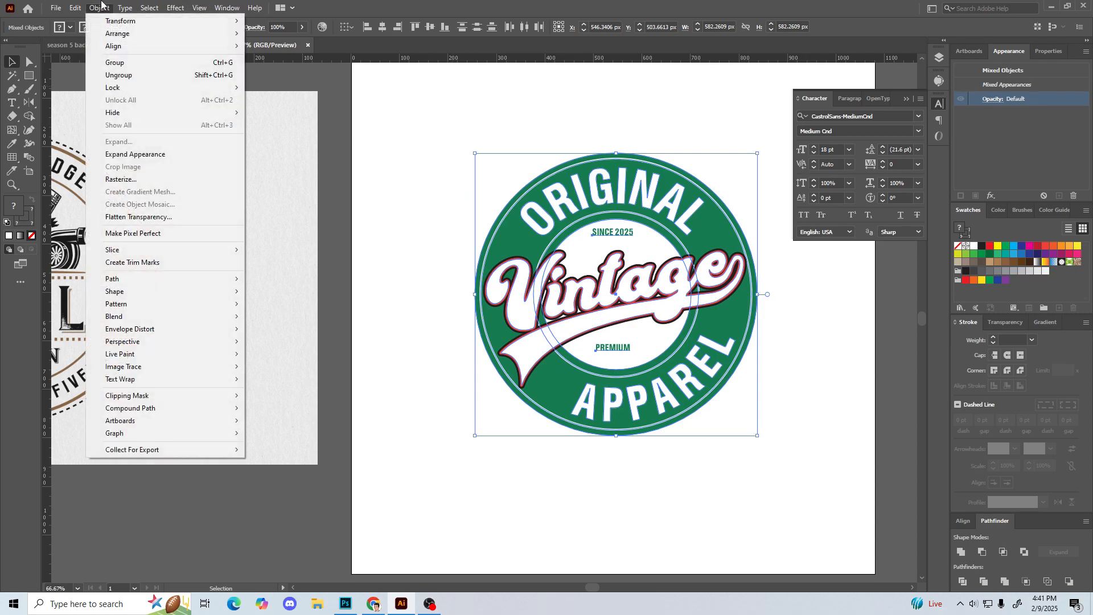
{"action": "left_click", "coordinate": [136, 155]}
{"action": "left_click", "coordinate": [100, 7]}
{"action": "left_click", "coordinate": [119, 141]}
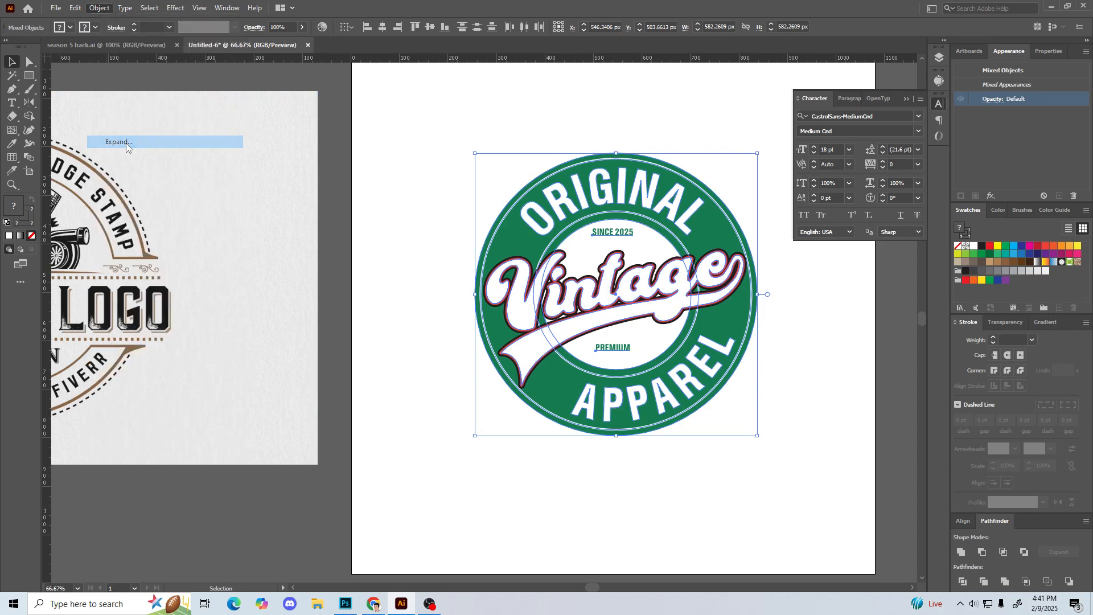
{"action": "left_click", "coordinate": [518, 367]}
{"action": "left_click", "coordinate": [436, 339]}
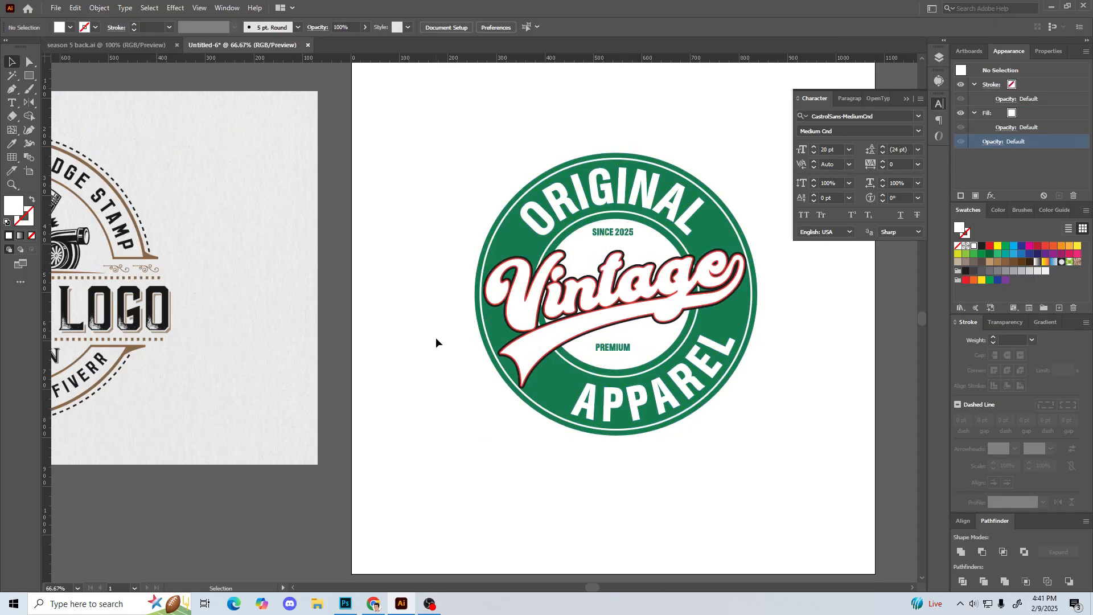
Step: Ungroup the expanded Vintage script so its face and outline layers can be selected separately, and deselect it
{"action": "key", "text": "ctrl+plus"}
{"action": "key", "text": "ctrl+plus"}
{"action": "left_click_drag", "start_coordinate": [436, 340], "coordinate": [305, 342]}
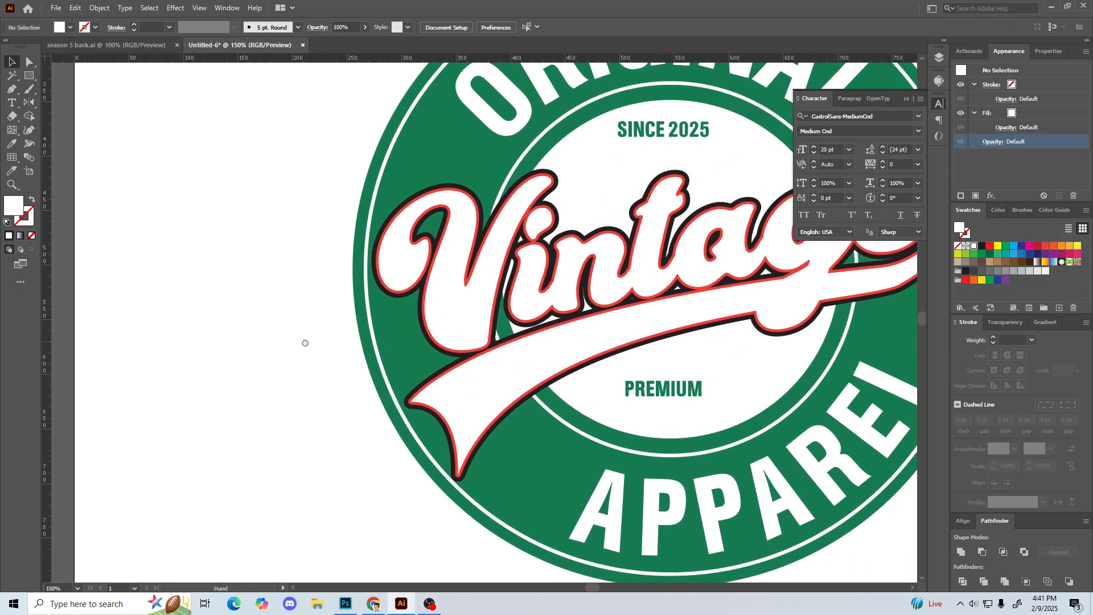
{"action": "left_click", "coordinate": [448, 184]}
{"action": "right_click", "coordinate": [447, 185]}
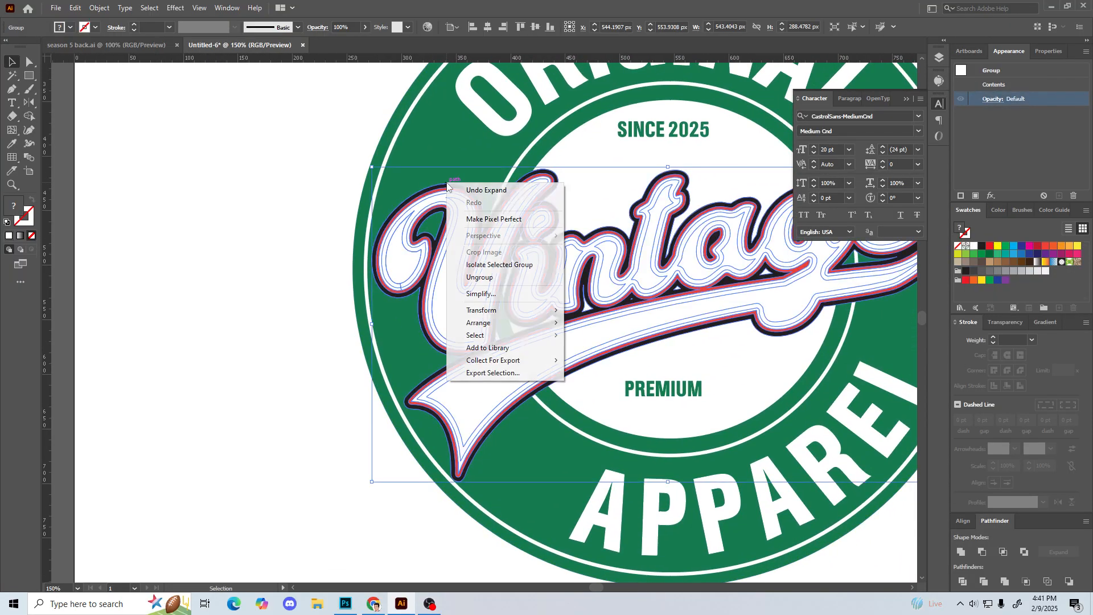
{"action": "left_click", "coordinate": [479, 277]}
{"action": "left_click", "coordinate": [358, 317]}
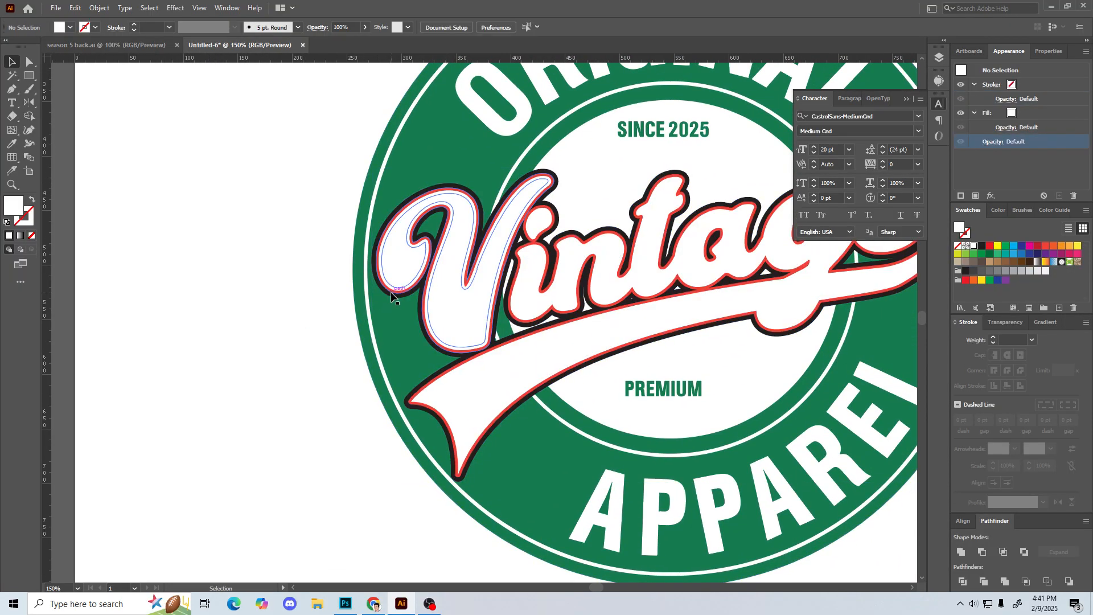
Step: Recolour the black outer outline of the Vintage script to a much darker shade of the badge ring's green and deselect it
{"action": "left_click", "coordinate": [390, 296]}
{"action": "key", "text": "i"}
{"action": "left_click", "coordinate": [410, 159]}
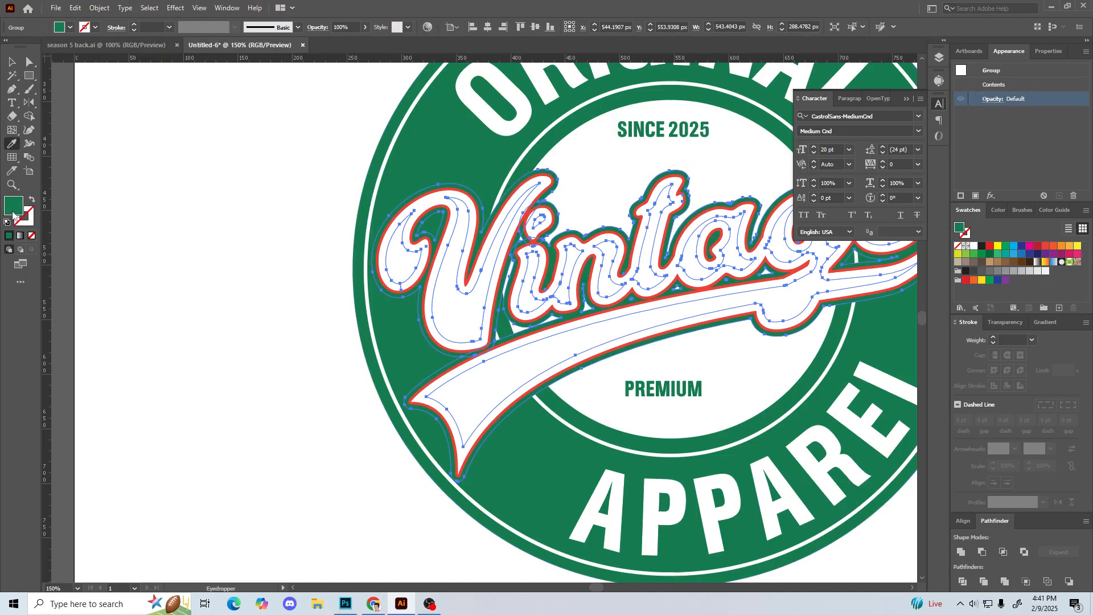
{"action": "double_click", "coordinate": [13, 211]}
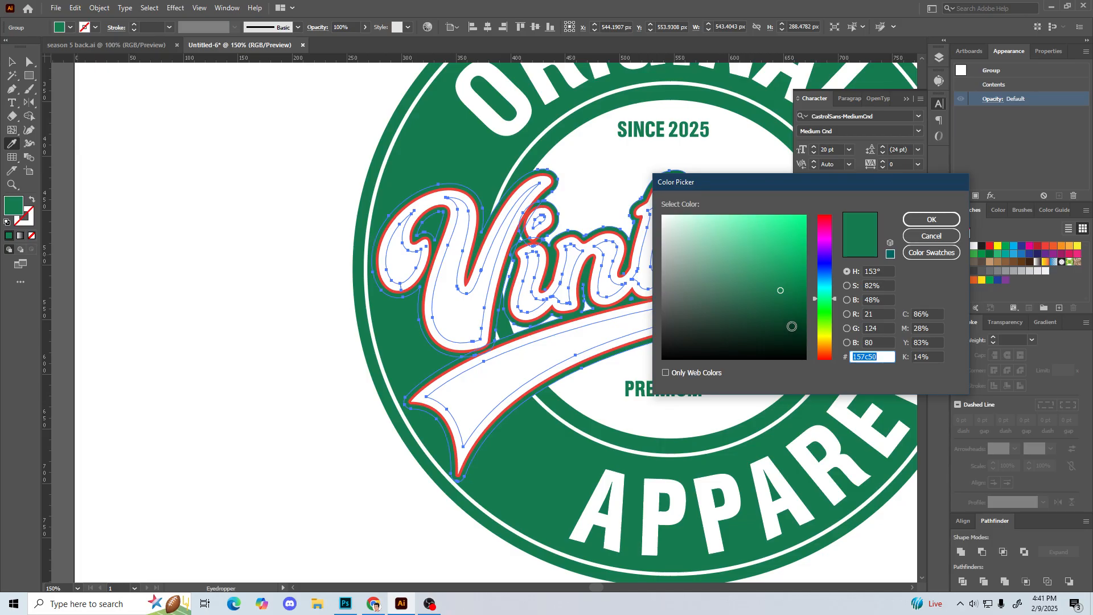
{"action": "left_click", "coordinate": [792, 327]}
{"action": "left_click", "coordinate": [931, 220]}
{"action": "key", "text": "v"}
{"action": "left_click", "coordinate": [333, 308]}
{"action": "left_click_drag", "start_coordinate": [332, 309], "coordinate": [285, 371]}
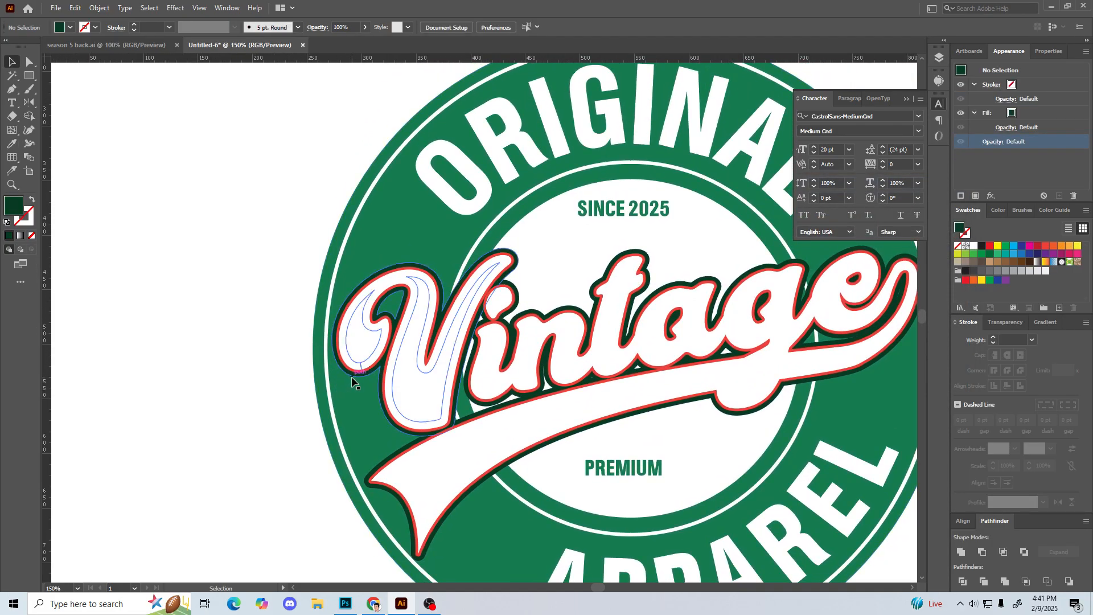
{"action": "left_click", "coordinate": [351, 377]}
{"action": "left_click", "coordinate": [159, 344]}
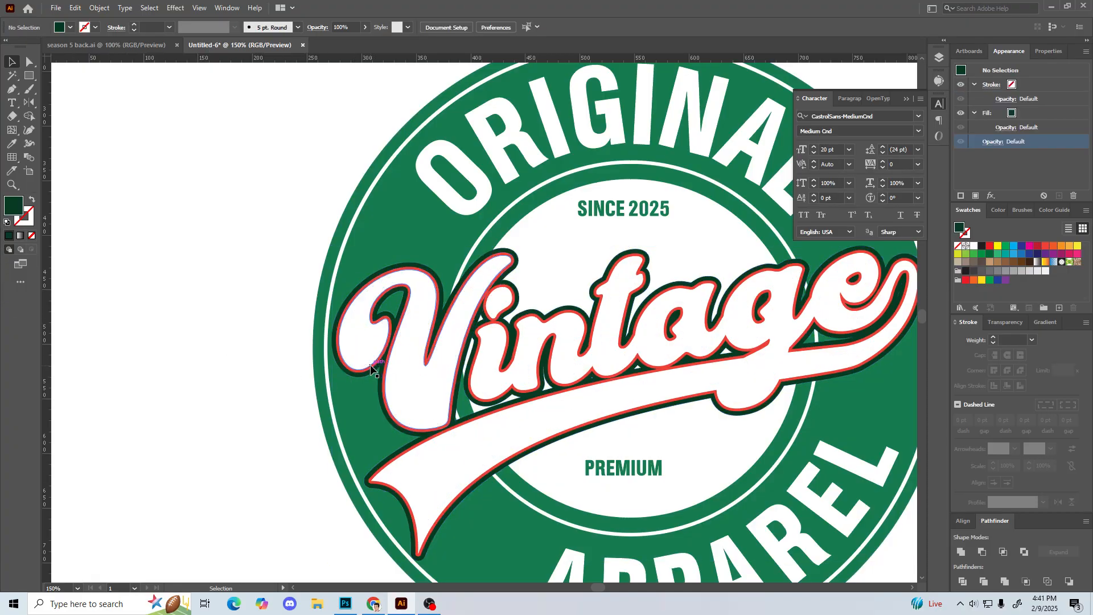
{"action": "left_click", "coordinate": [371, 369]}
{"action": "key", "text": "i"}
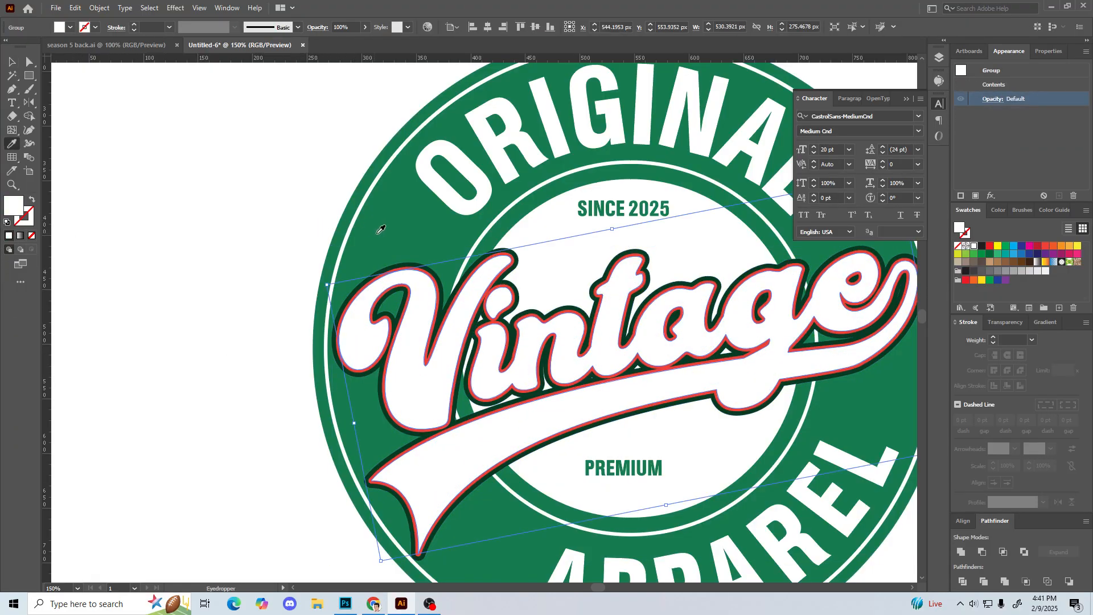
{"action": "left_click", "coordinate": [379, 233]}
{"action": "left_click", "coordinate": [185, 273]}
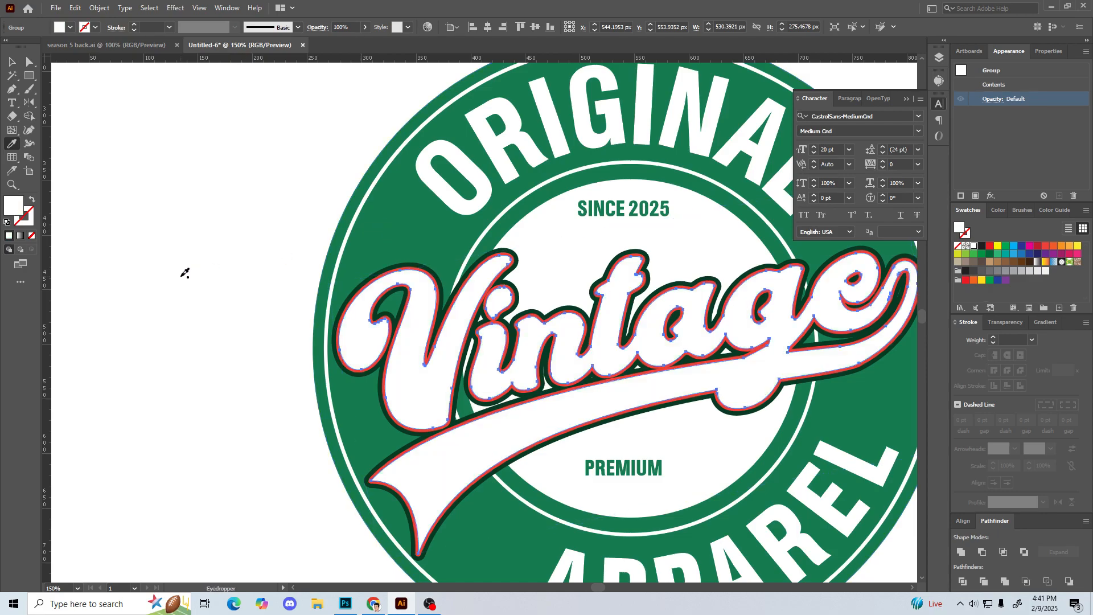
{"action": "key", "text": "a"}
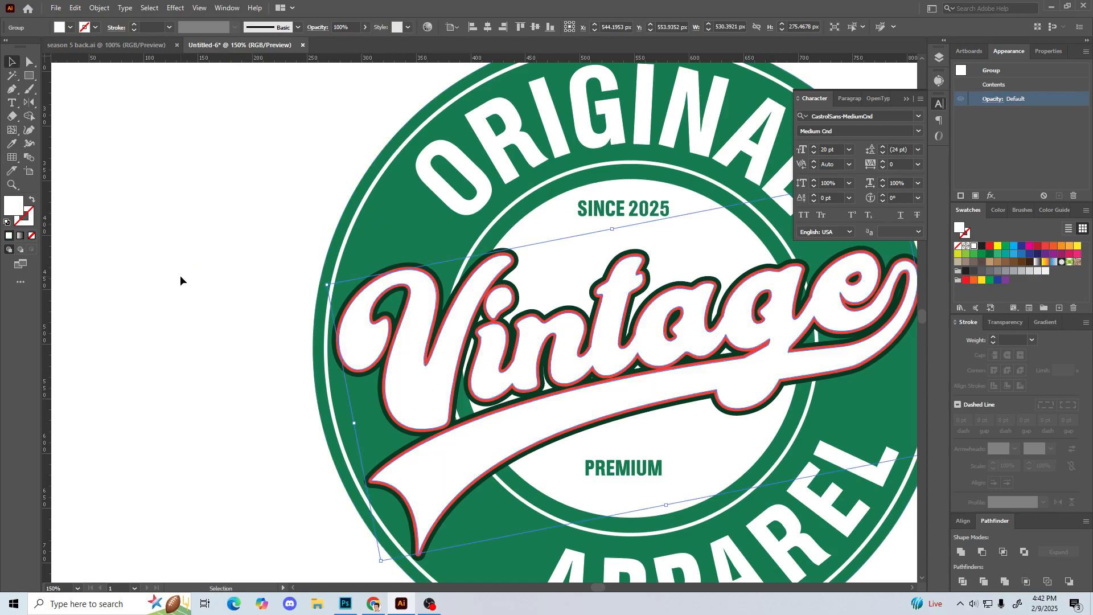
Step: Recolour the red inner outline of the Vintage script with the green sampled from the badge ring
{"action": "key", "text": "ctrl+equal"}
{"action": "key", "text": "ctrl+equal"}
{"action": "key", "text": "ctrl+equal"}
{"action": "key", "text": "ctrl+equal"}
{"action": "left_click_drag", "start_coordinate": [178, 276], "coordinate": [712, 481]}
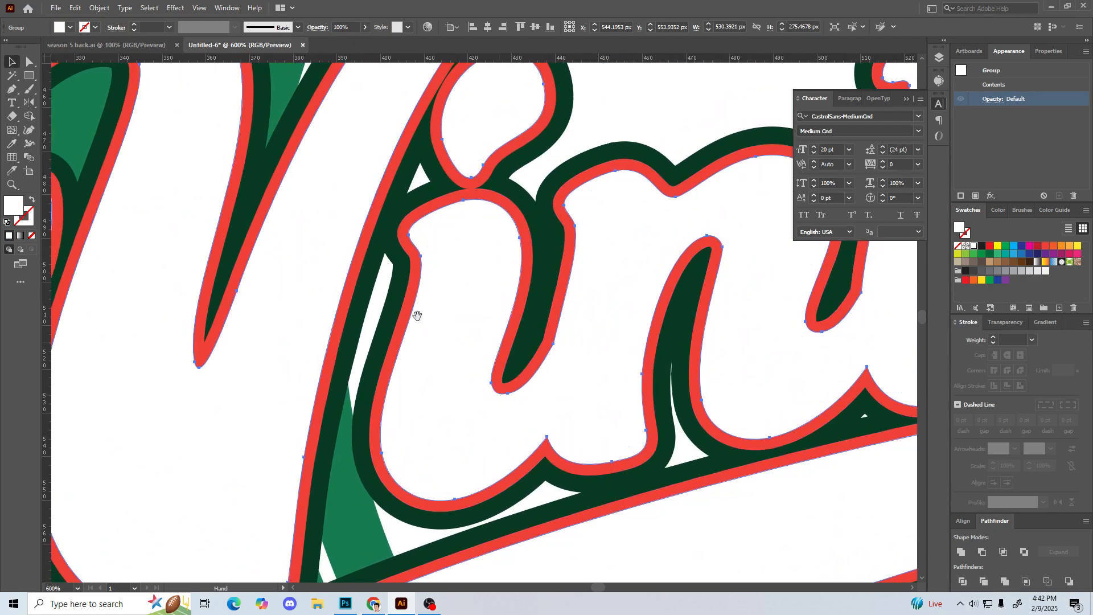
{"action": "left_click_drag", "start_coordinate": [273, 228], "coordinate": [725, 423]}
{"action": "left_click_drag", "start_coordinate": [482, 358], "coordinate": [600, 355]}
{"action": "left_click", "coordinate": [263, 288]}
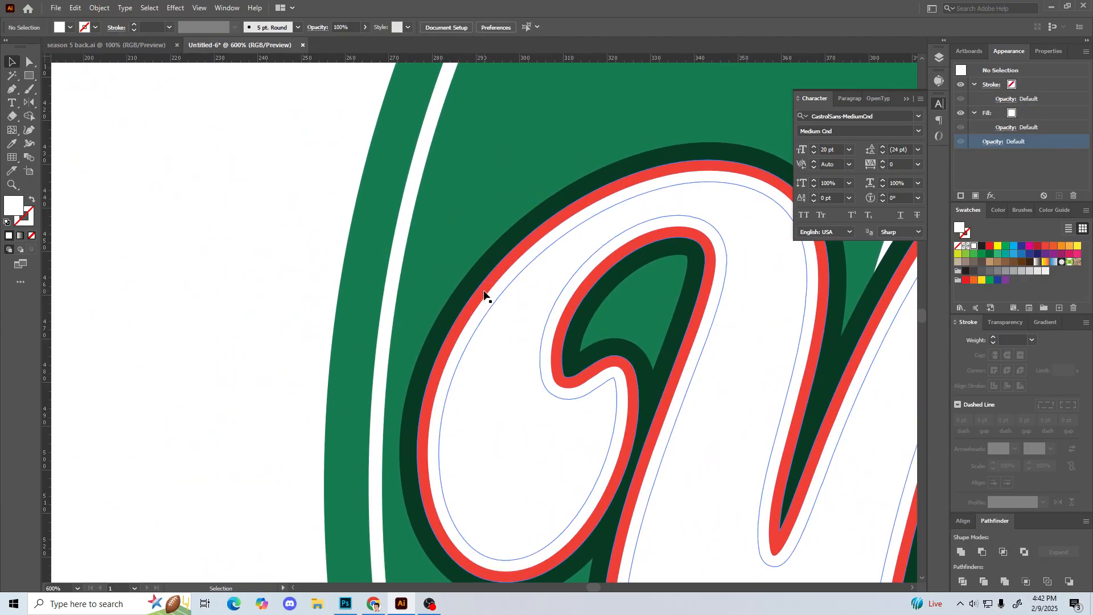
{"action": "left_click", "coordinate": [484, 292]}
{"action": "double_click", "coordinate": [484, 292]}
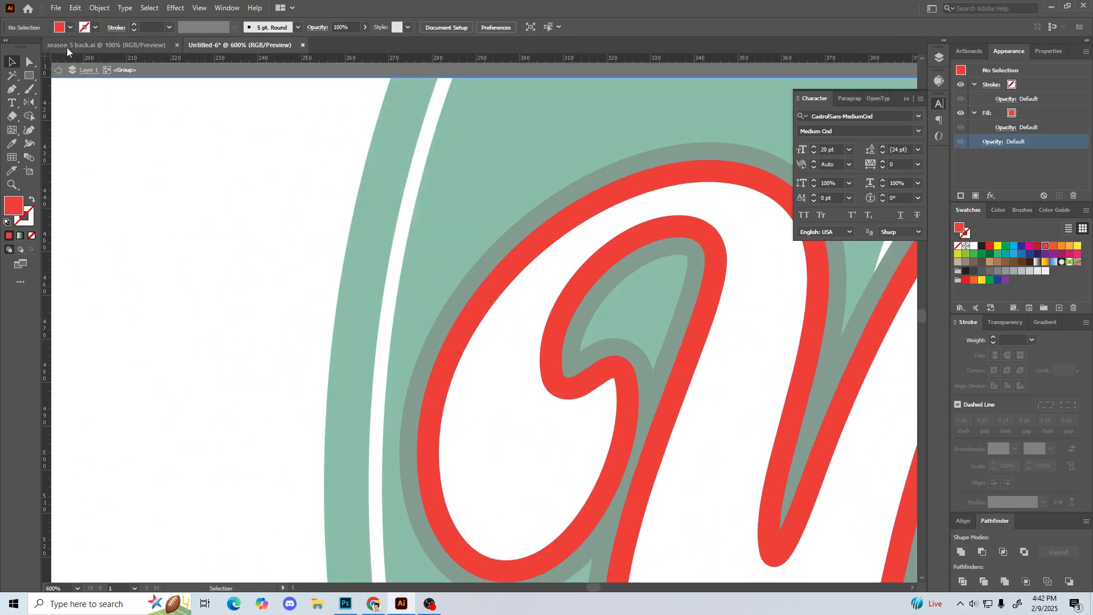
{"action": "left_click", "coordinate": [58, 70]}
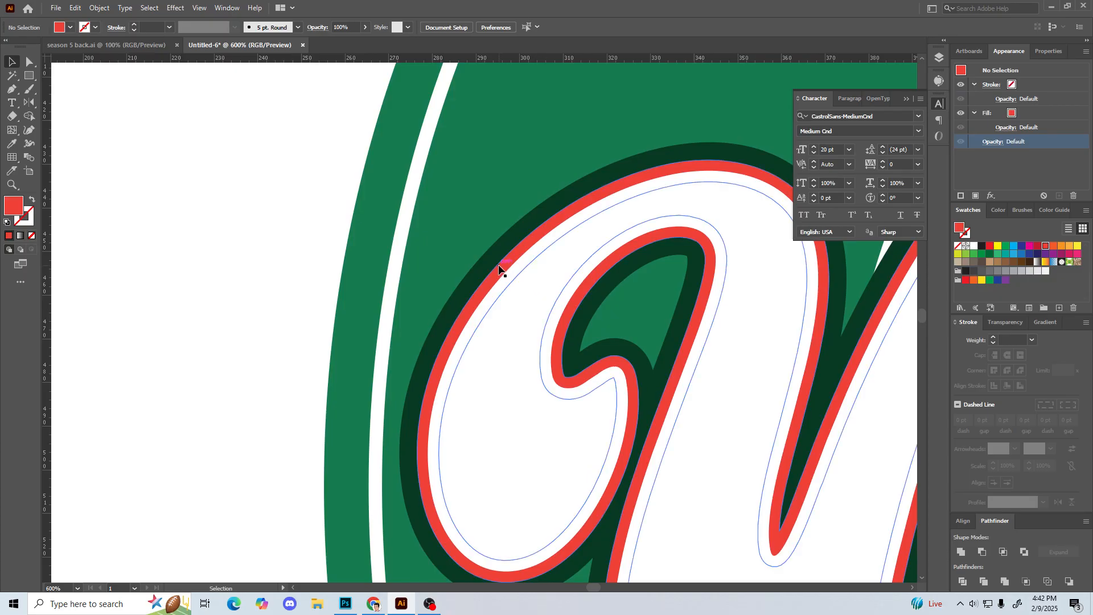
{"action": "left_click", "coordinate": [499, 267]}
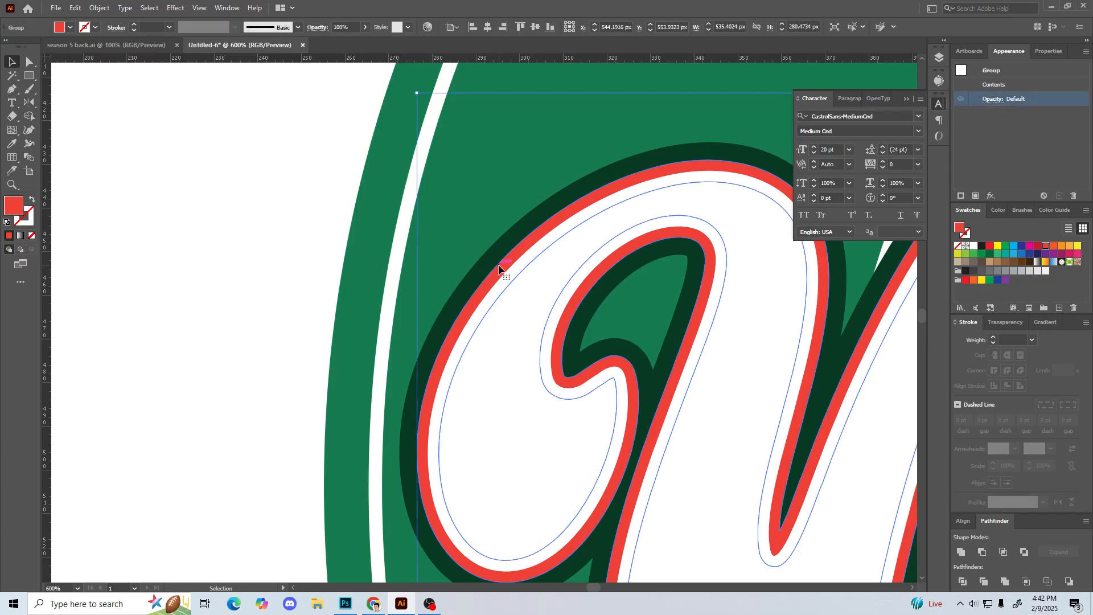
{"action": "key", "text": "i"}
{"action": "left_click", "coordinate": [512, 168]}
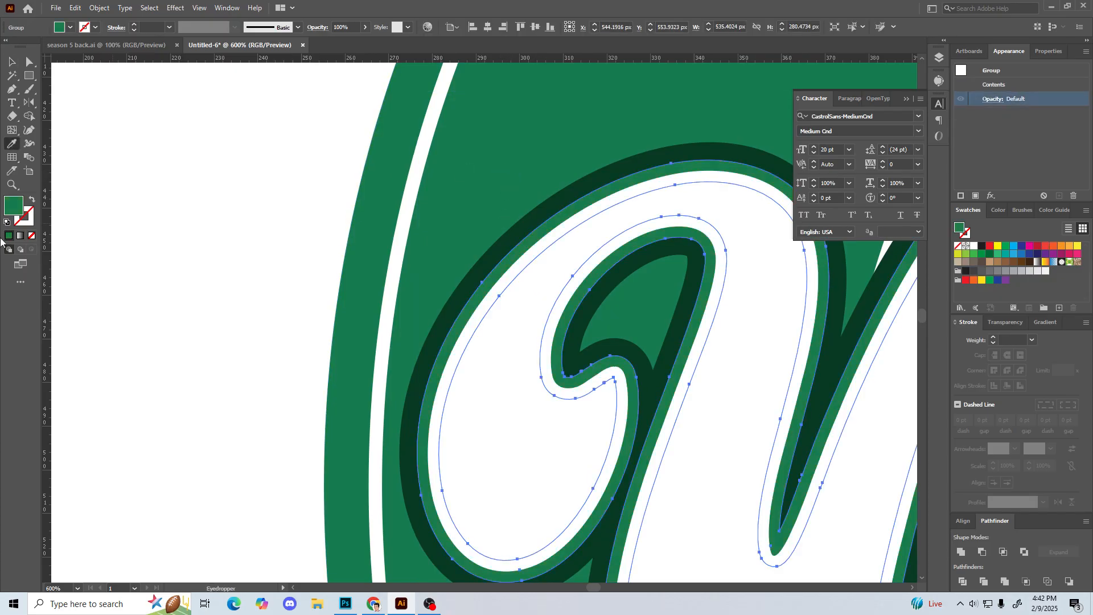
{"action": "key", "text": "v"}
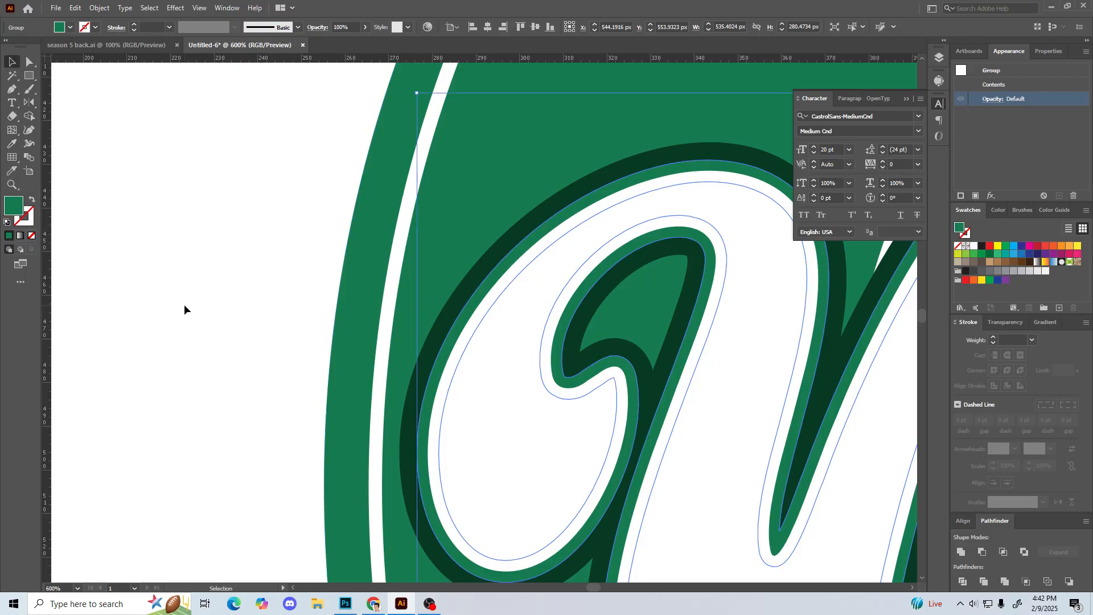
Step: Set the Vintage script's inner outline to the lighter green #1ca567 and deselect it
{"action": "double_click", "coordinate": [16, 212]}
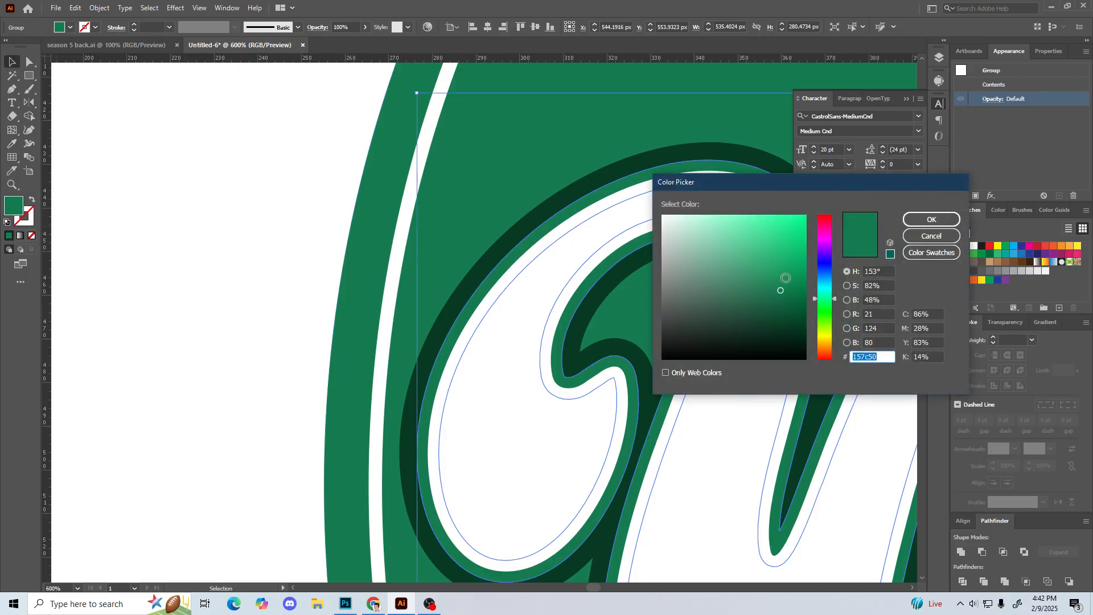
{"action": "left_click", "coordinate": [778, 277]}
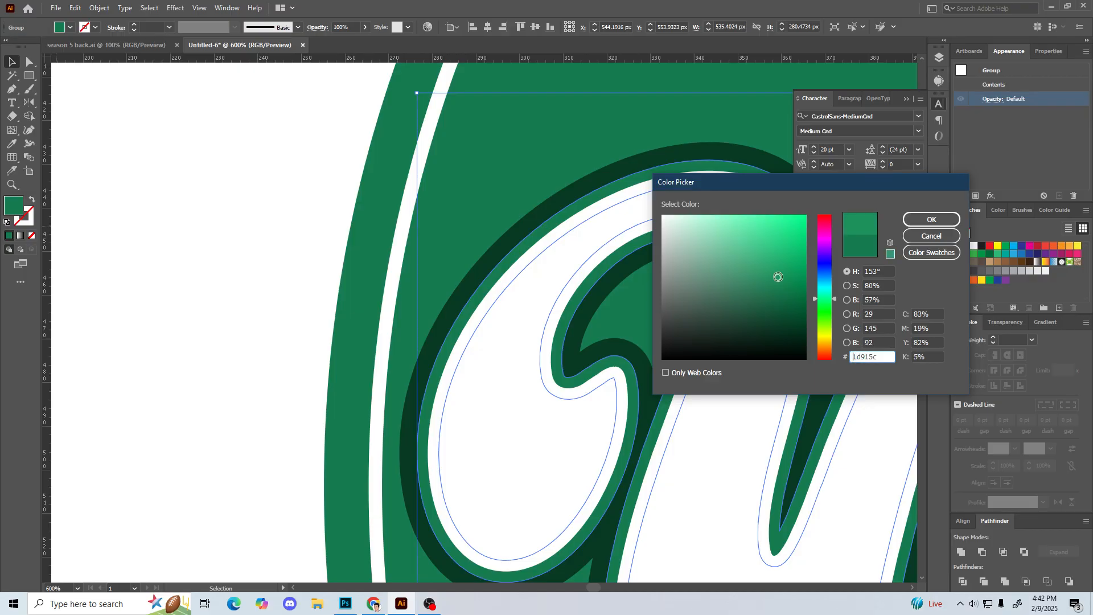
{"action": "left_click", "coordinate": [782, 266]}
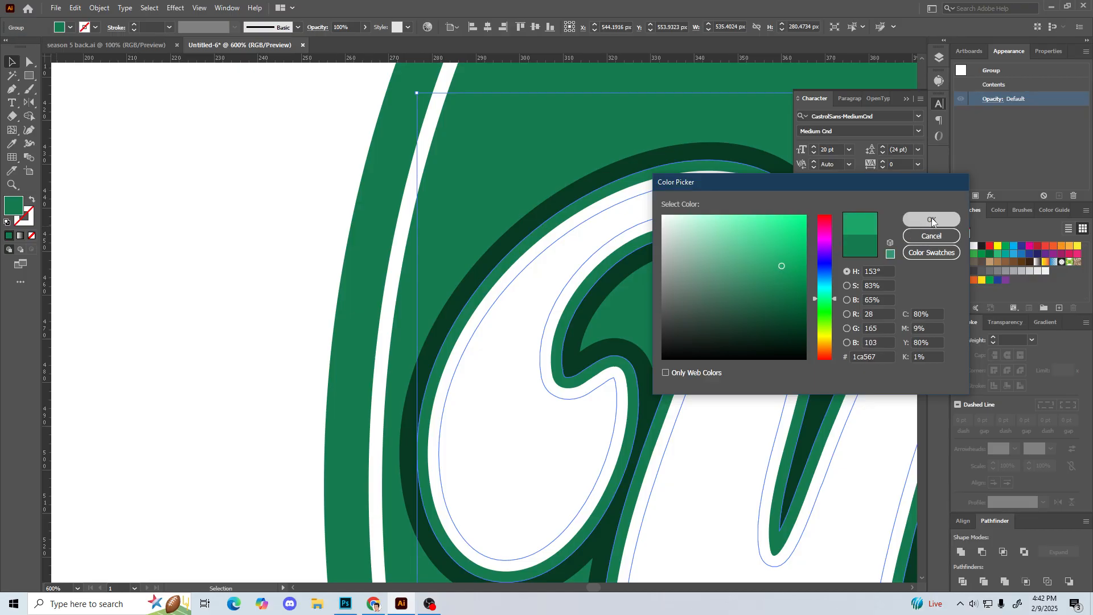
{"action": "left_click", "coordinate": [931, 219]}
{"action": "left_click", "coordinate": [278, 274]}
{"action": "key", "text": "ctrl+0"}
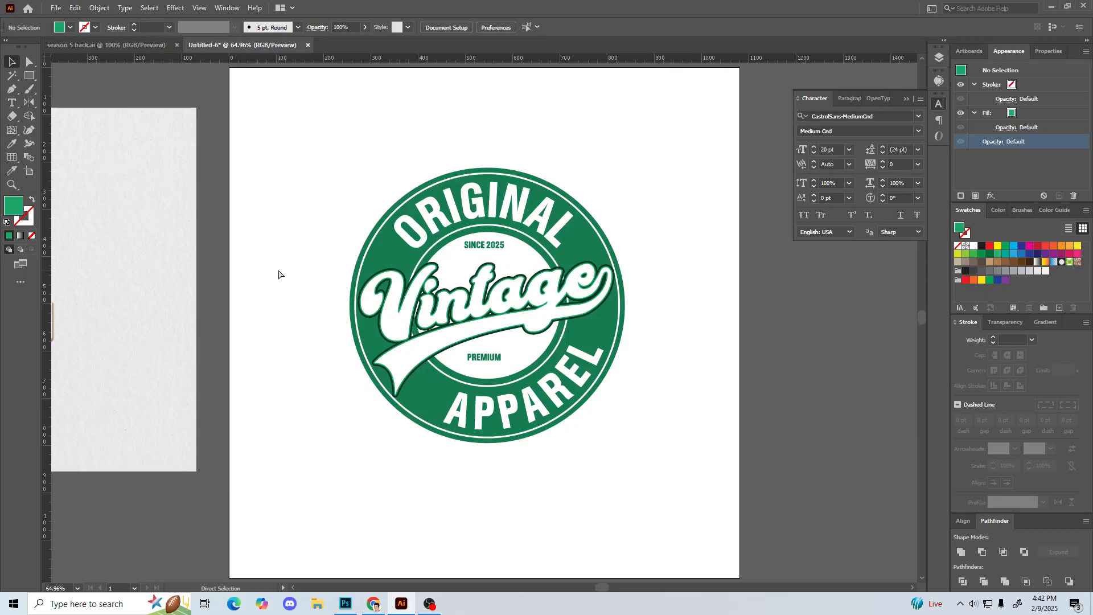
Step: Delete the thin white ring near the outer edge of the green badge
{"action": "key", "text": "space"}
{"action": "left_click_drag", "start_coordinate": [278, 271], "coordinate": [417, 297]}
{"action": "key", "text": "space"}
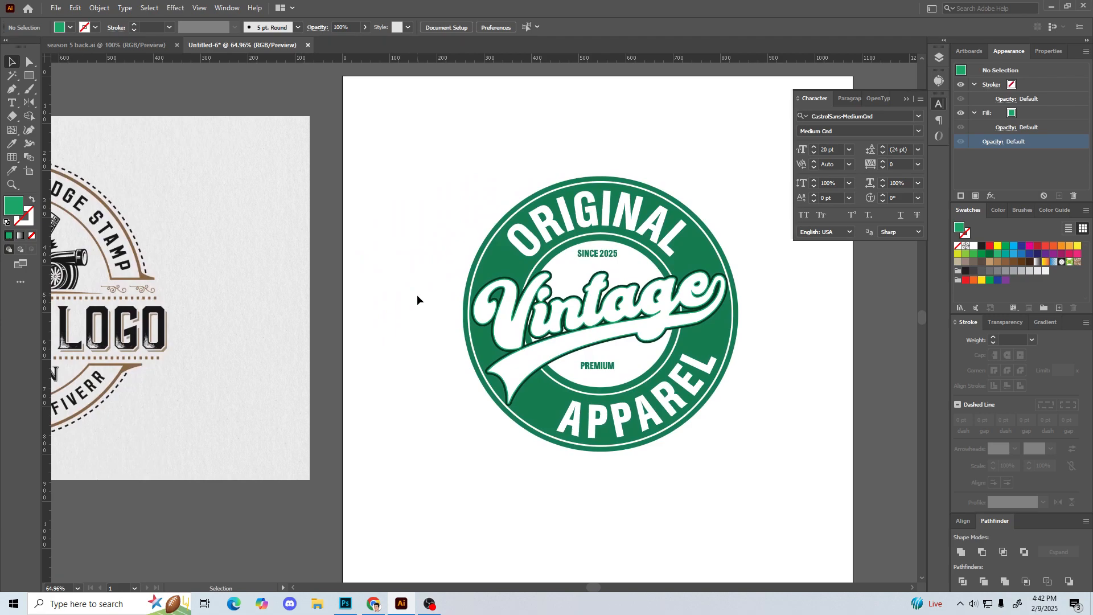
{"action": "key", "text": "ctrl+minus"}
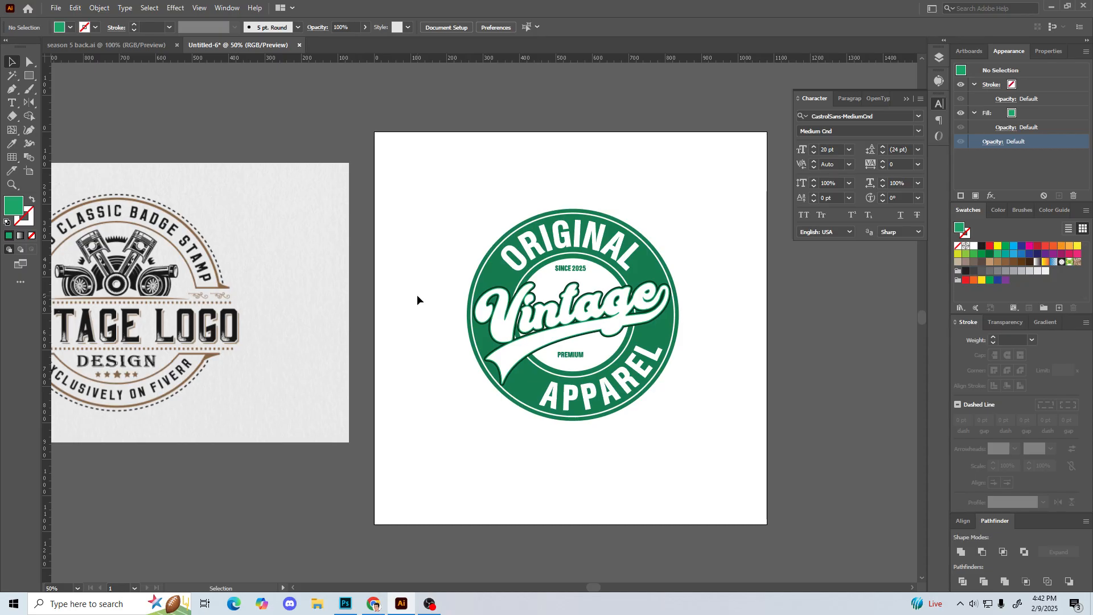
{"action": "left_click", "coordinate": [485, 264]}
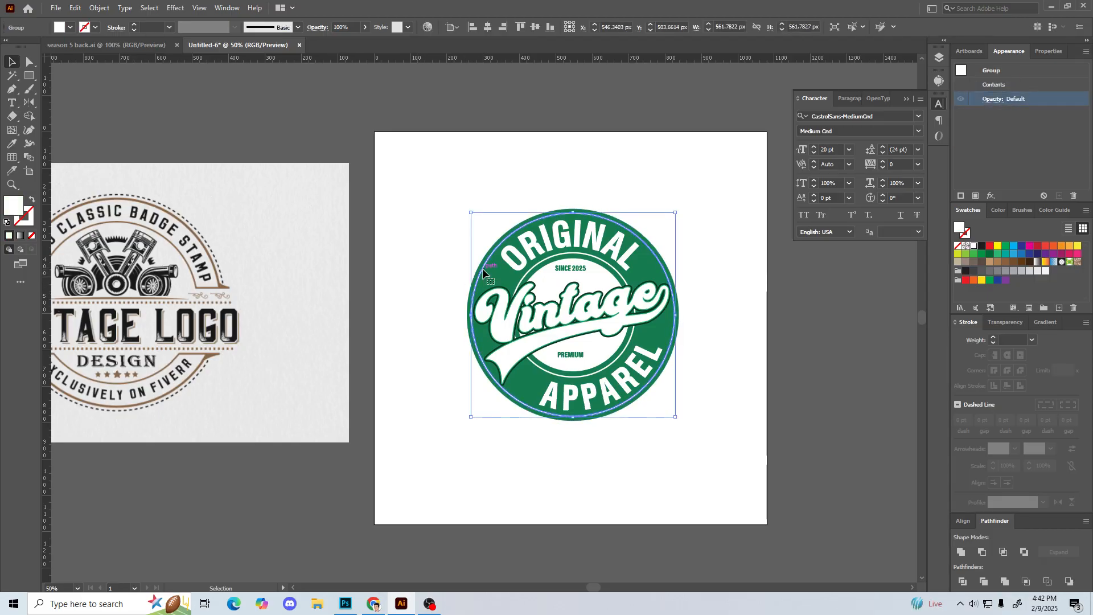
{"action": "key", "text": "ctrl+shift+a"}
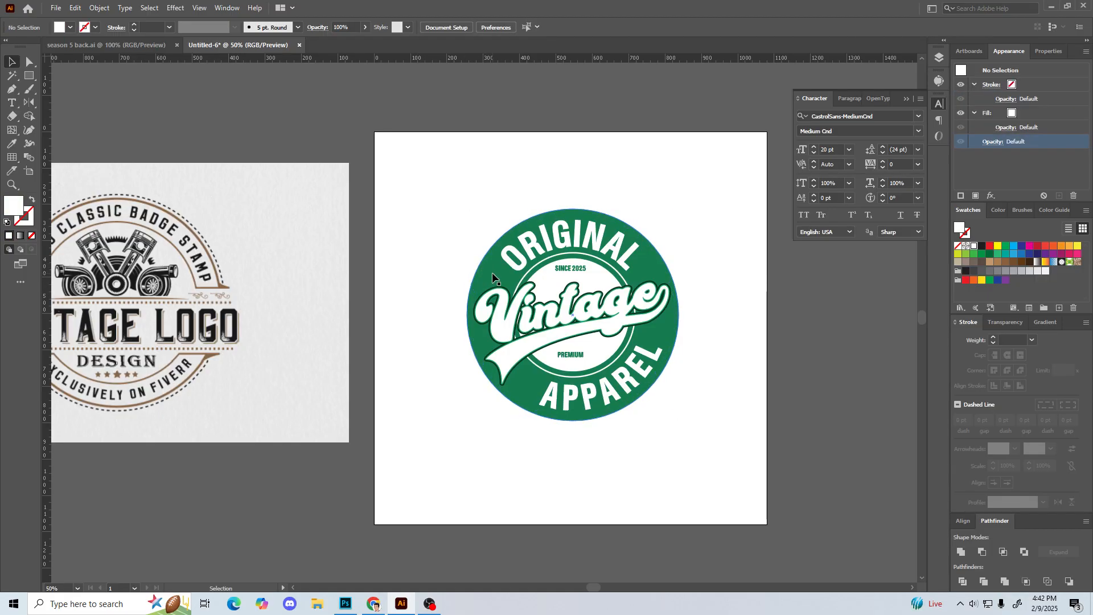
Step: Draw a circle with no fill and a 1 pt white stroke, centre it on the artboard, and enlarge it to about 535 px
{"action": "left_click", "coordinate": [32, 200]}
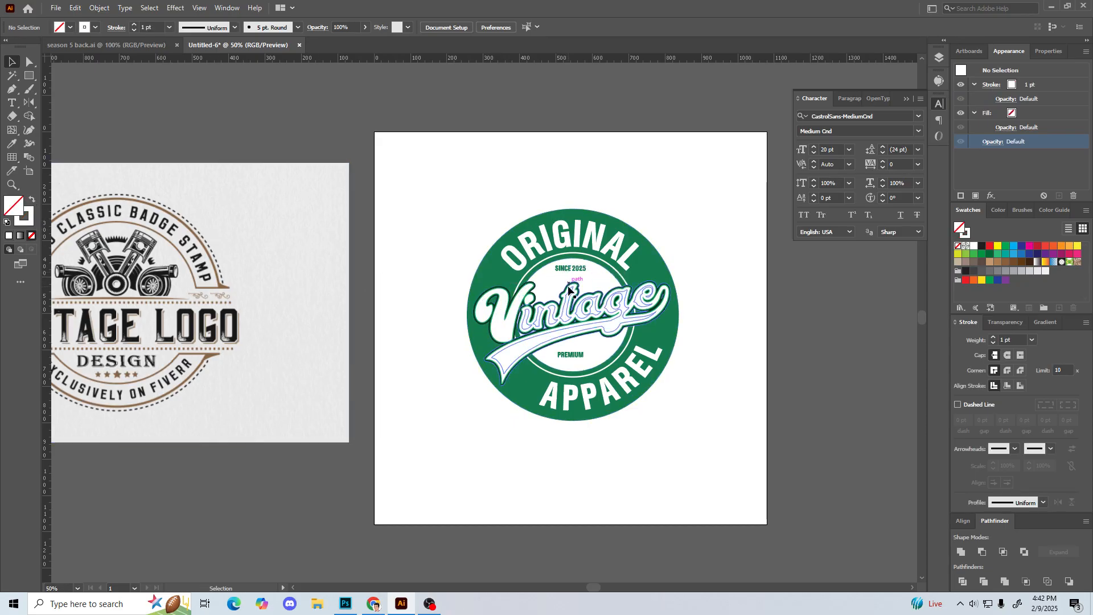
{"action": "key", "text": "l"}
{"action": "left_click_drag", "start_coordinate": [577, 310], "coordinate": [668, 371]}
{"action": "left_click", "coordinate": [11, 64]}
{"action": "left_click", "coordinate": [488, 27]}
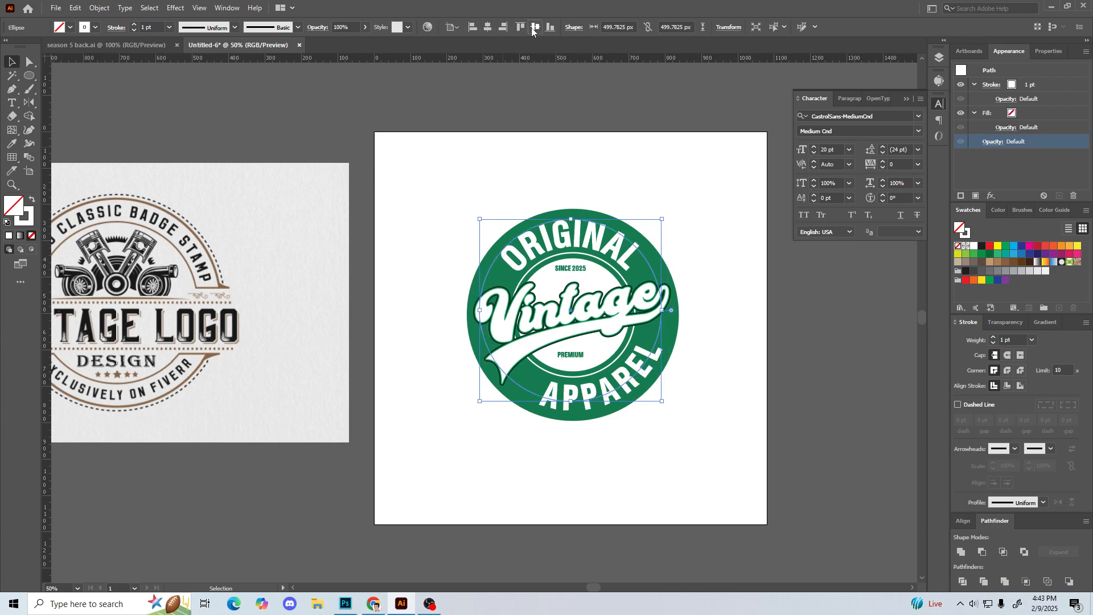
{"action": "left_click", "coordinate": [534, 27]}
{"action": "left_click_drag", "start_coordinate": [576, 262], "coordinate": [570, 215]}
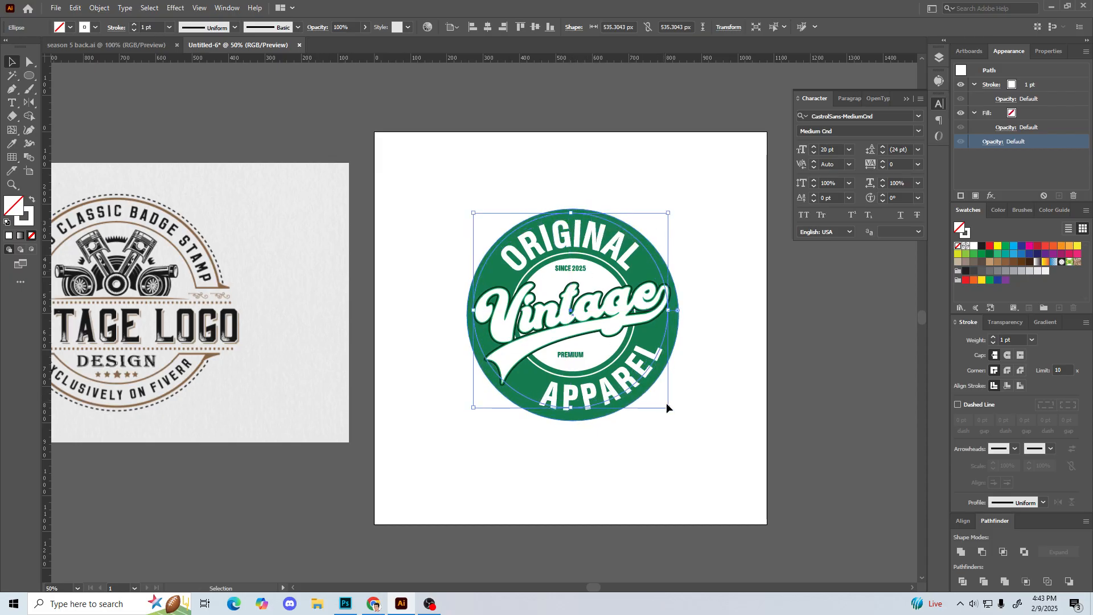
Step: Nudge the white-stroked circle down and right to centre it in the badge, and enlarge it to about 557 px
{"action": "key", "text": "Down"}
{"action": "key", "text": "Down"}
{"action": "key", "text": "Down"}
{"action": "key", "text": "Down"}
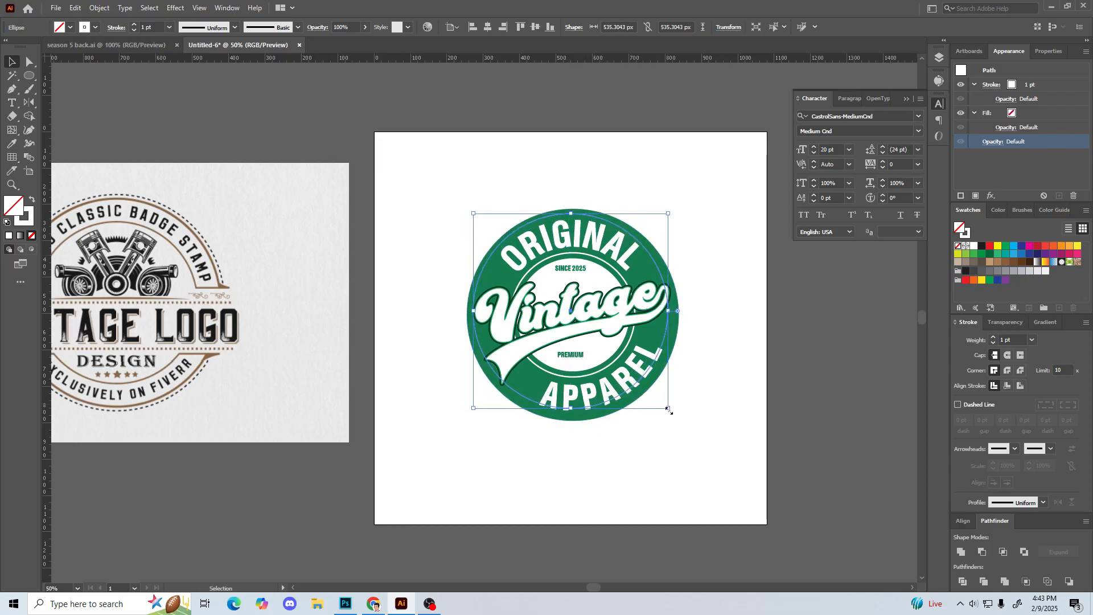
{"action": "key", "text": "Down"}
{"action": "key", "text": "Down"}
{"action": "key", "text": "Down"}
{"action": "key", "text": "Right"}
{"action": "key", "text": "Right"}
{"action": "key", "text": "Right"}
{"action": "key", "text": "Right"}
{"action": "key", "text": "Right"}
{"action": "key", "text": "Down"}
{"action": "key", "text": "Down"}
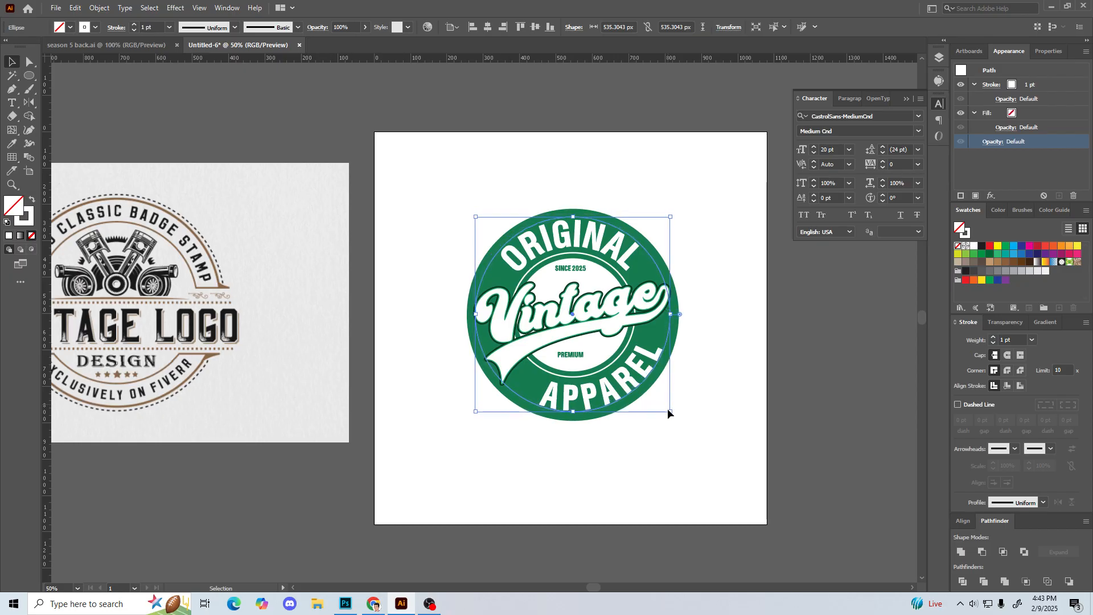
{"action": "mouse_move", "coordinate": [573, 217]}
{"action": "left_mouse_down"}
{"action": "mouse_move", "coordinate": [573, 205]}
{"action": "mouse_move", "coordinate": [573, 215]}
{"action": "left_mouse_up"}
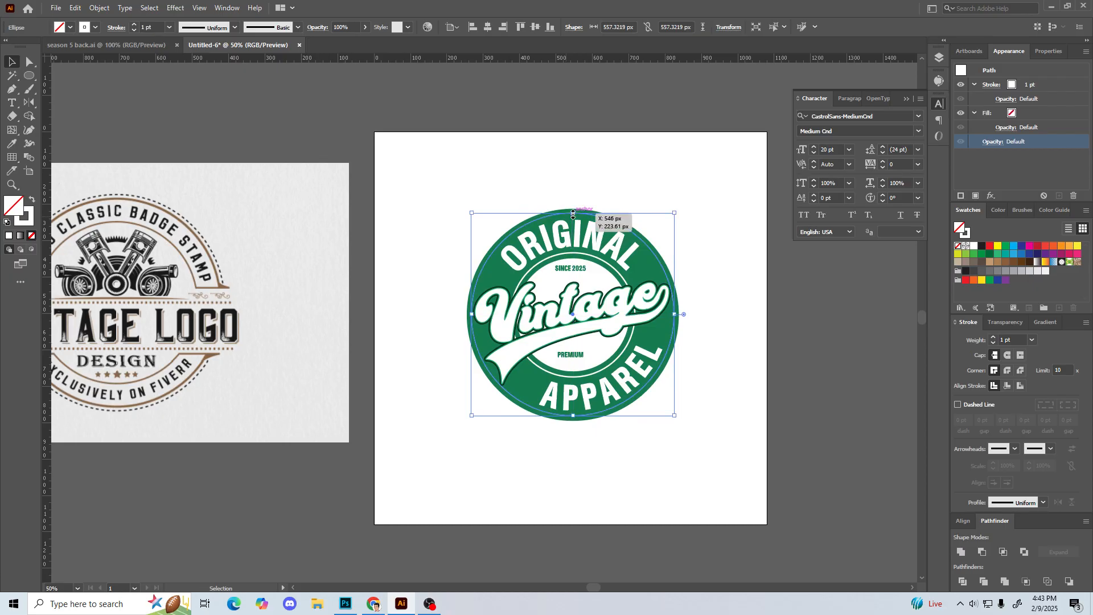
Step: Swap the fill and stroke of the badge's outer green circle, giving it no fill and a 1 pt green stroke
{"action": "left_click", "coordinate": [564, 209]}
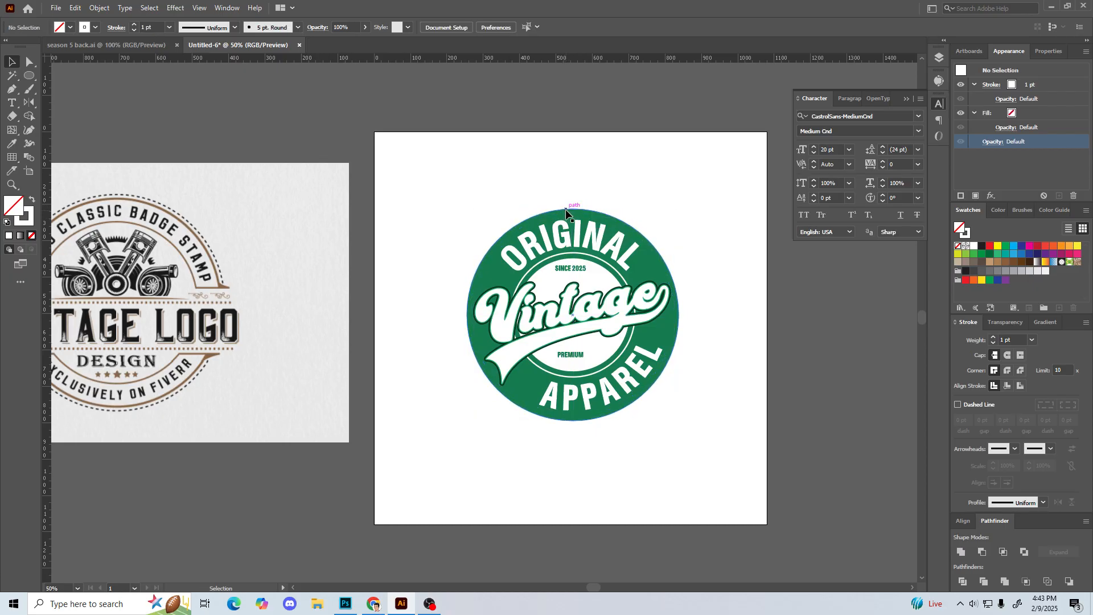
{"action": "key", "text": "a"}
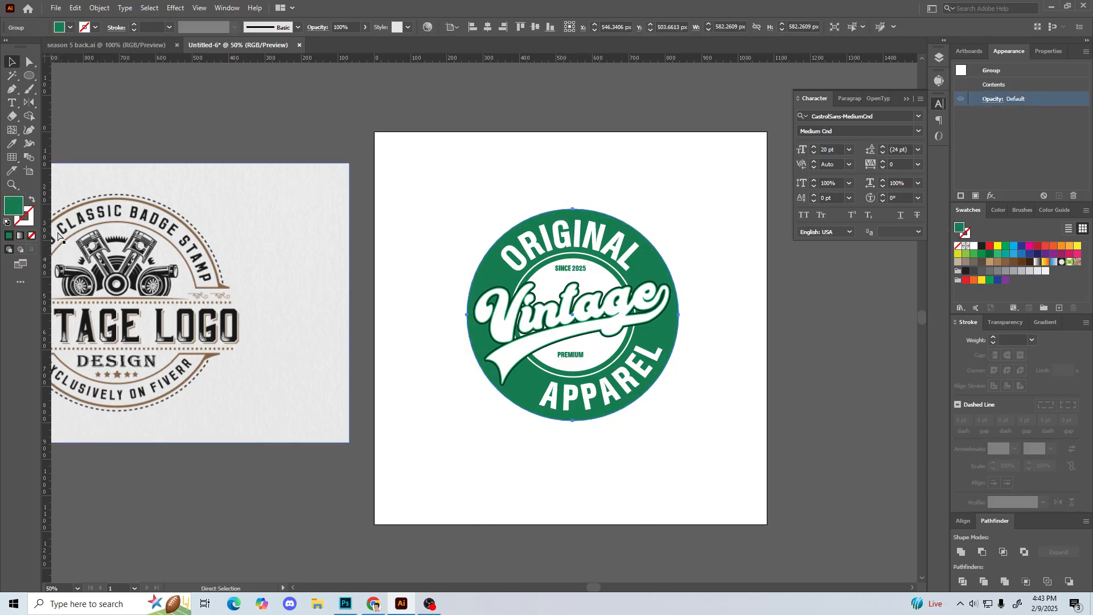
{"action": "key", "text": "v"}
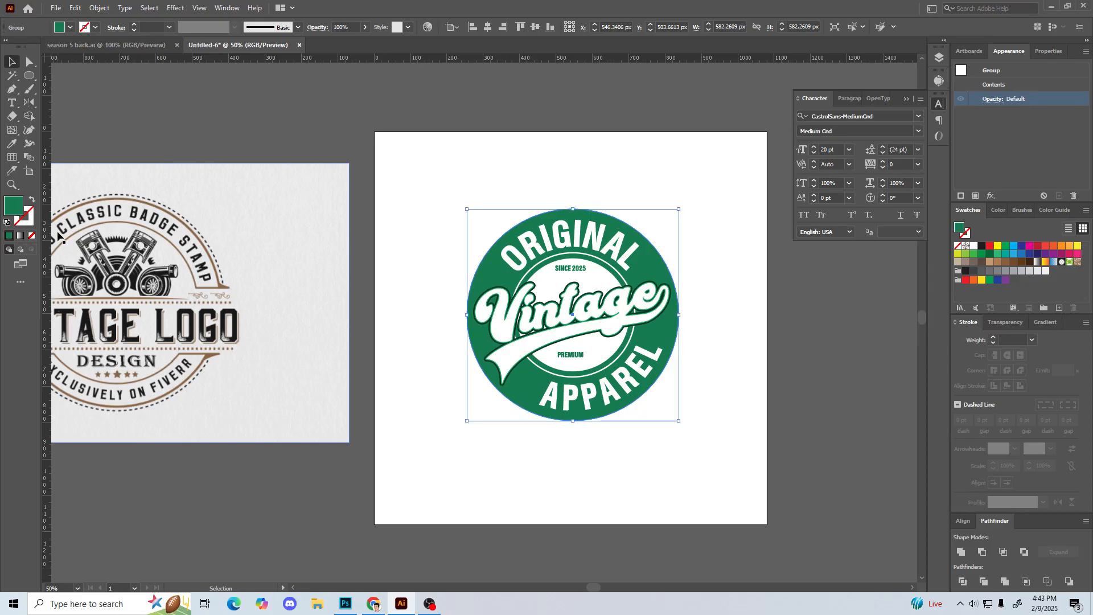
{"action": "left_click", "coordinate": [32, 200]}
{"action": "left_click", "coordinate": [27, 213]}
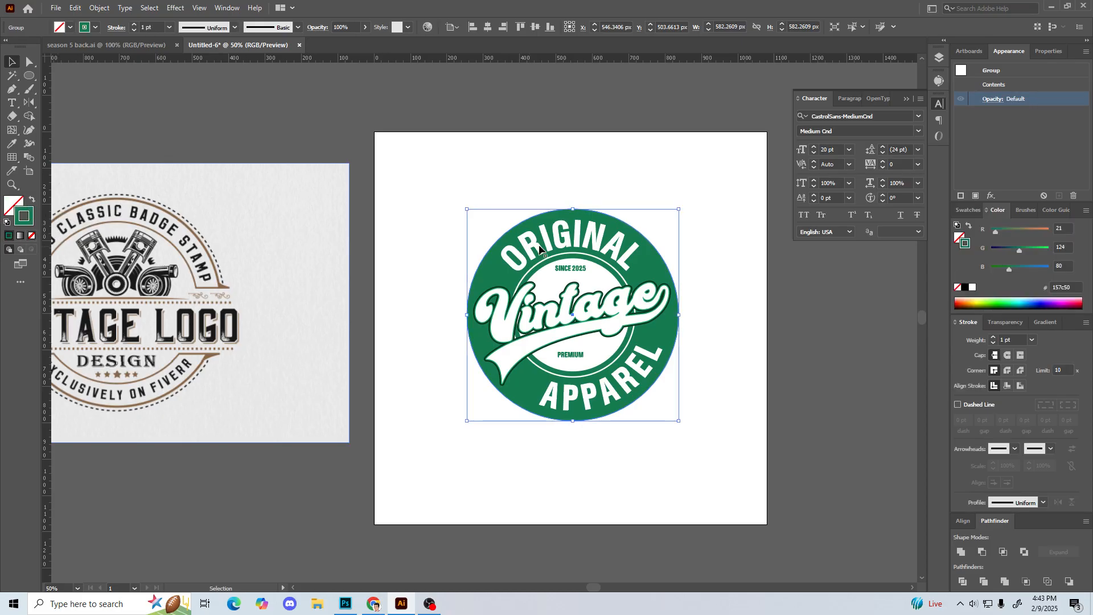
Step: Set the outer circle's stroke to white (#ffffff) and shrink it about its centre to about 561 px, inside the green badge's edge
{"action": "double_click", "coordinate": [23, 219]}
{"action": "left_click_drag", "start_coordinate": [692, 228], "coordinate": [652, 209]}
{"action": "left_click", "coordinate": [929, 220]}
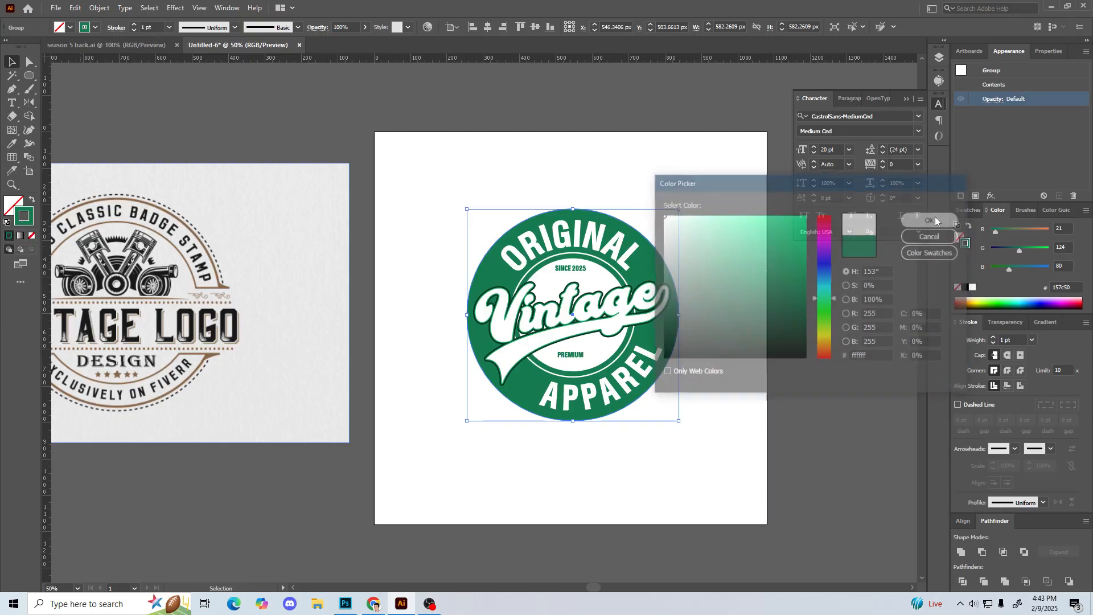
{"action": "left_click_drag", "start_coordinate": [467, 210], "coordinate": [473, 212]}
{"action": "left_click", "coordinate": [423, 235]}
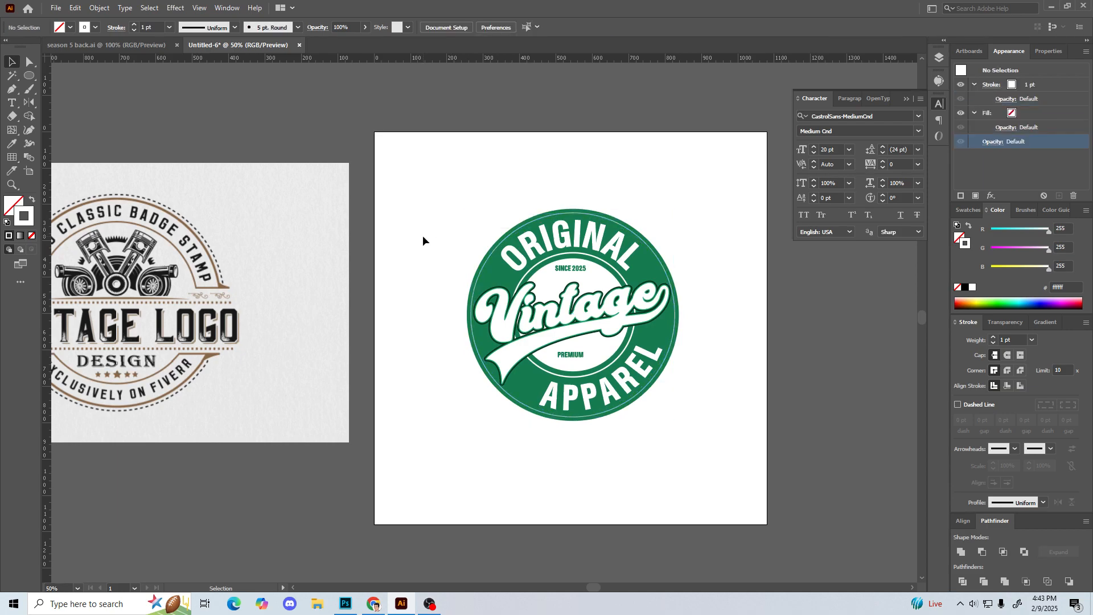
Step: Increase the stroke weight of the white ring near the badge's edge to 3 pt
{"action": "left_click", "coordinate": [598, 220]}
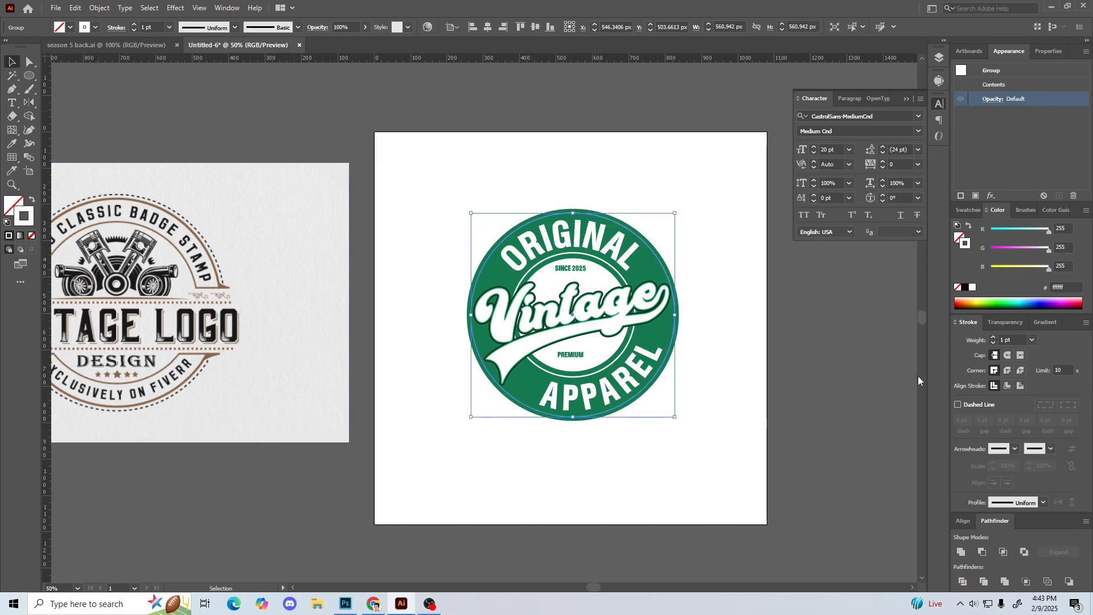
{"action": "left_click", "coordinate": [994, 338]}
{"action": "left_click", "coordinate": [995, 338]}
{"action": "left_click", "coordinate": [801, 323]}
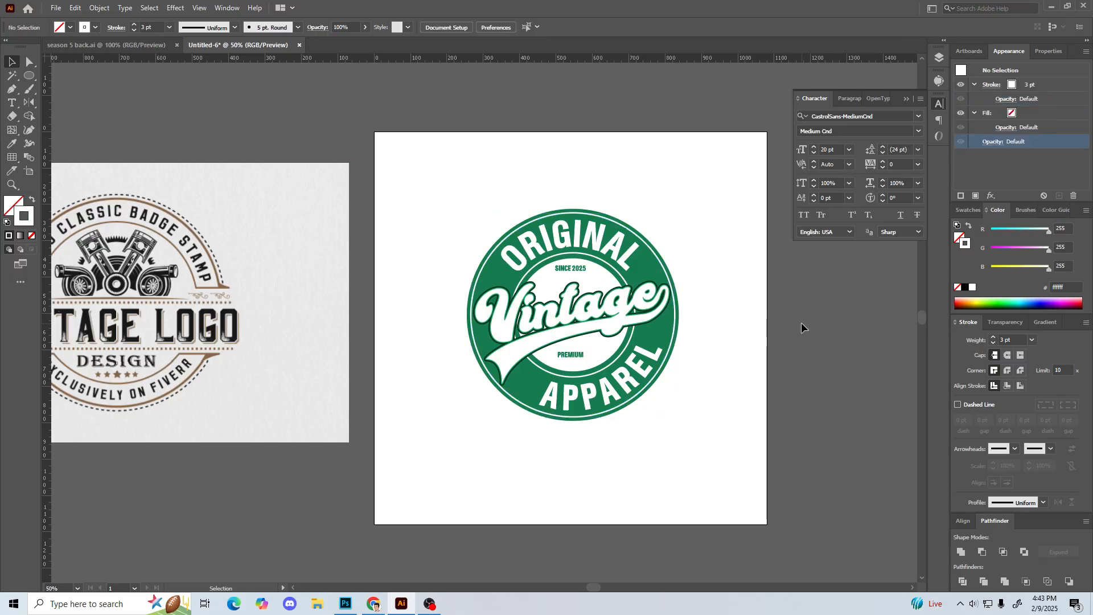
Step: Check the dashed border of the reference logo and turn the badge's outer white ring into a dashed line
{"action": "left_click", "coordinate": [664, 277]}
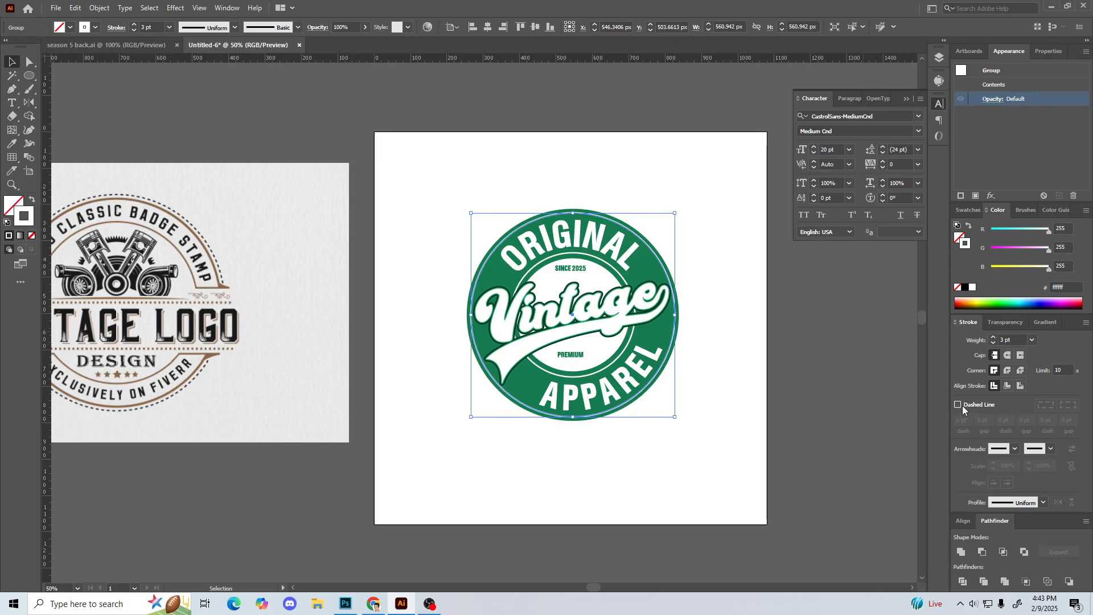
{"action": "key", "text": "ctrl+plus"}
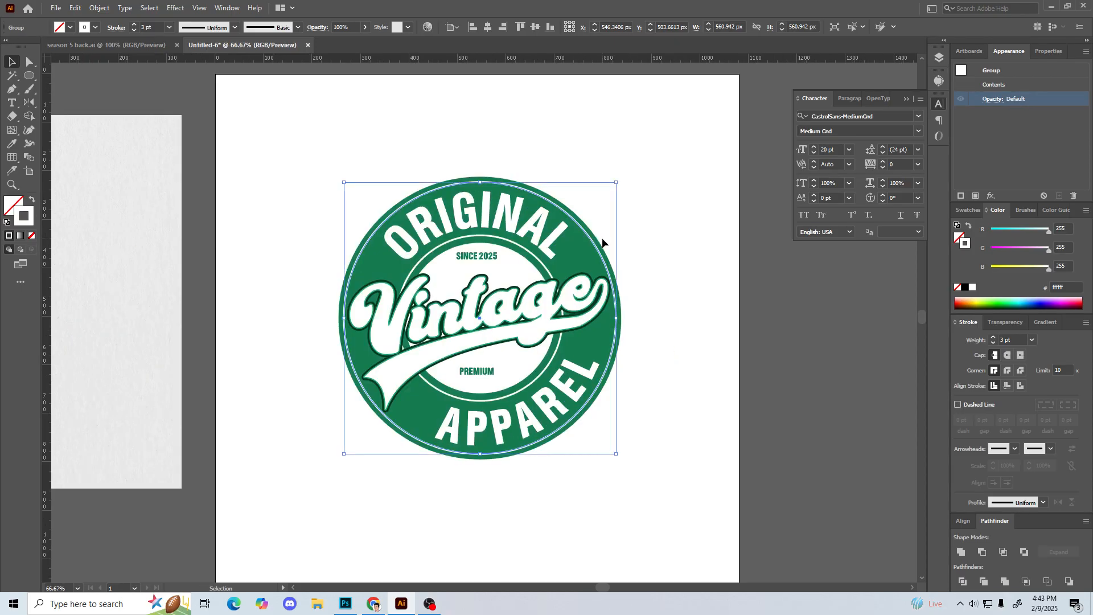
{"action": "left_click_drag", "start_coordinate": [187, 264], "coordinate": [581, 290]}
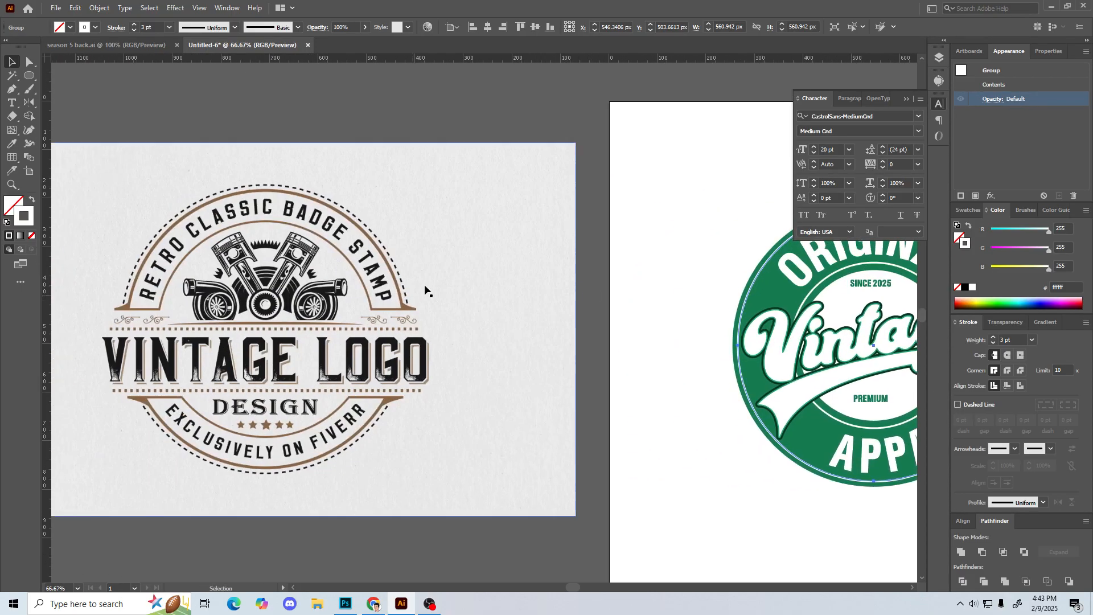
{"action": "left_click_drag", "start_coordinate": [694, 316], "coordinate": [417, 293]}
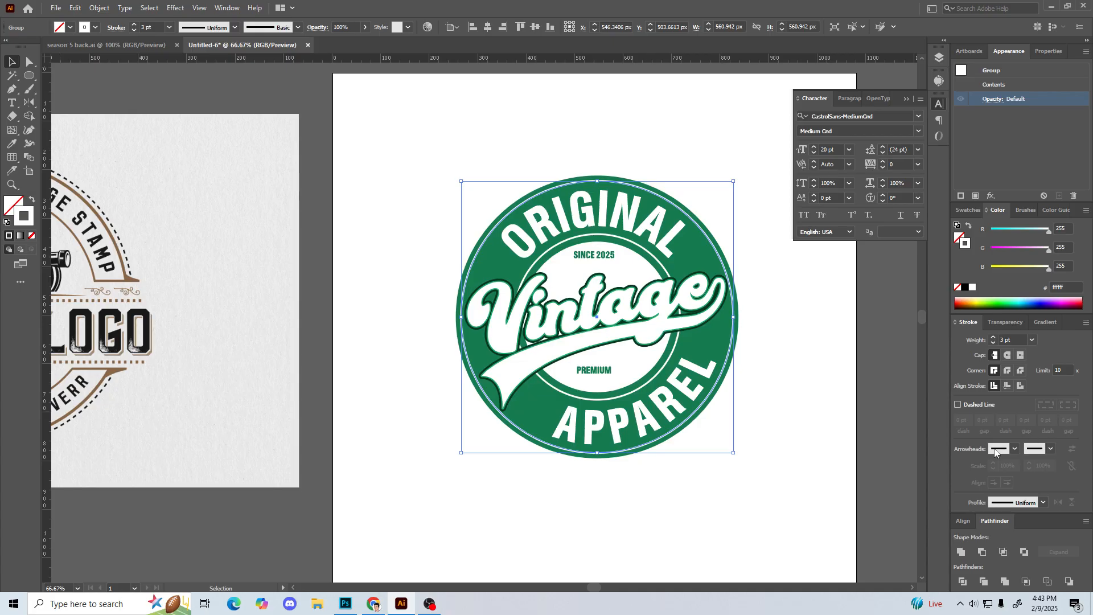
{"action": "left_click", "coordinate": [958, 404]}
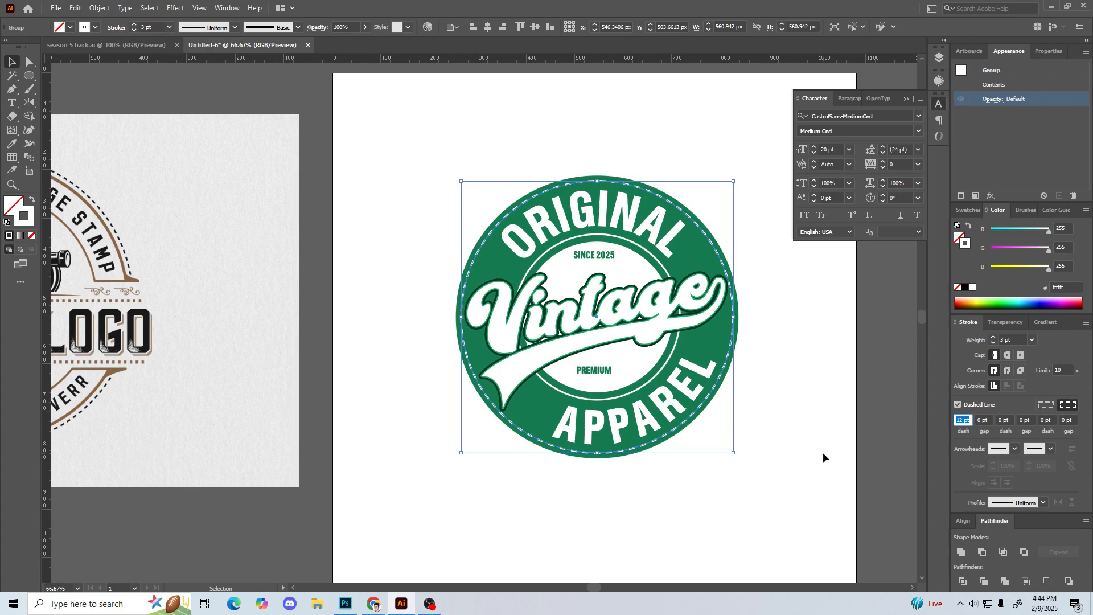
{"action": "key", "text": "space"}
{"action": "left_click_drag", "start_coordinate": [796, 344], "coordinate": [707, 354]}
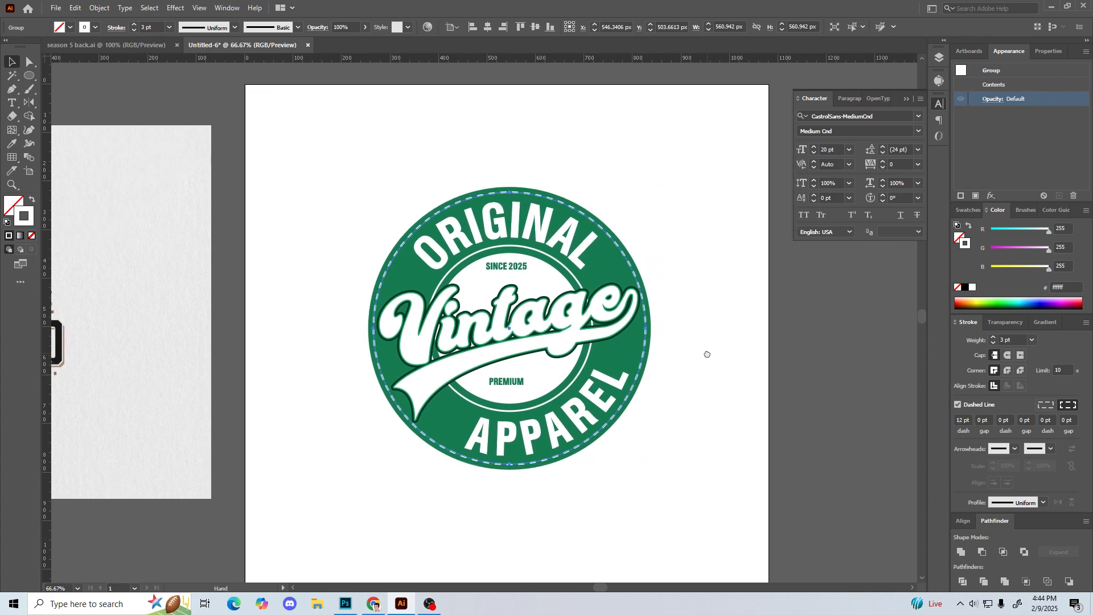
{"action": "key", "text": "ctrl+plus"}
{"action": "key", "text": "ctrl+plus"}
{"action": "key", "text": "space"}
{"action": "left_click_drag", "start_coordinate": [799, 353], "coordinate": [699, 320]}
{"action": "left_click", "coordinate": [763, 310]}
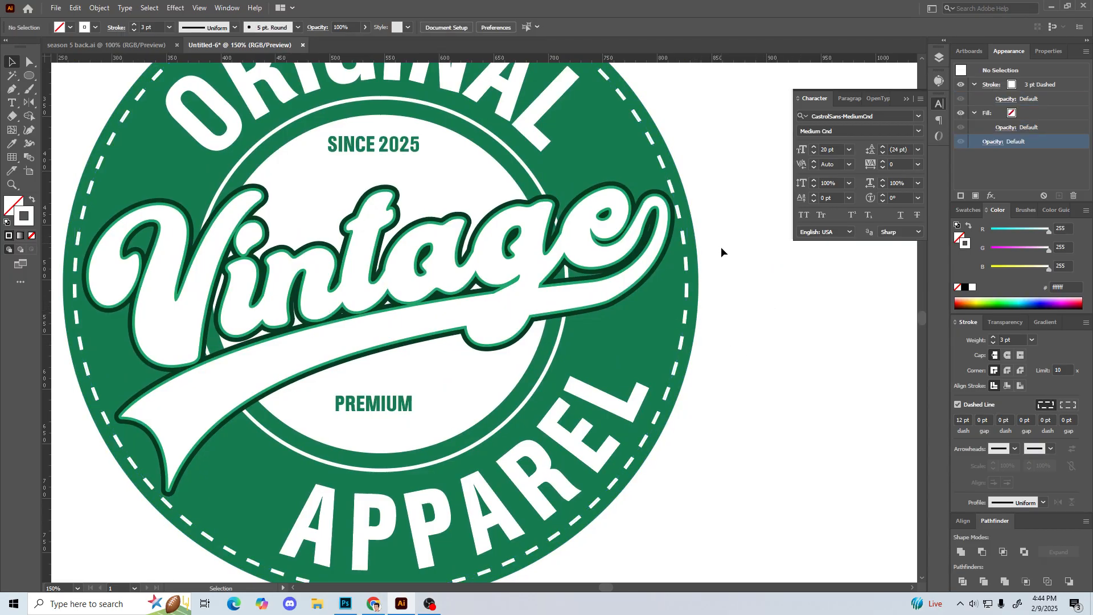
Step: Set the dash length of the outer white ring to 14 pt
{"action": "left_click", "coordinate": [688, 268]}
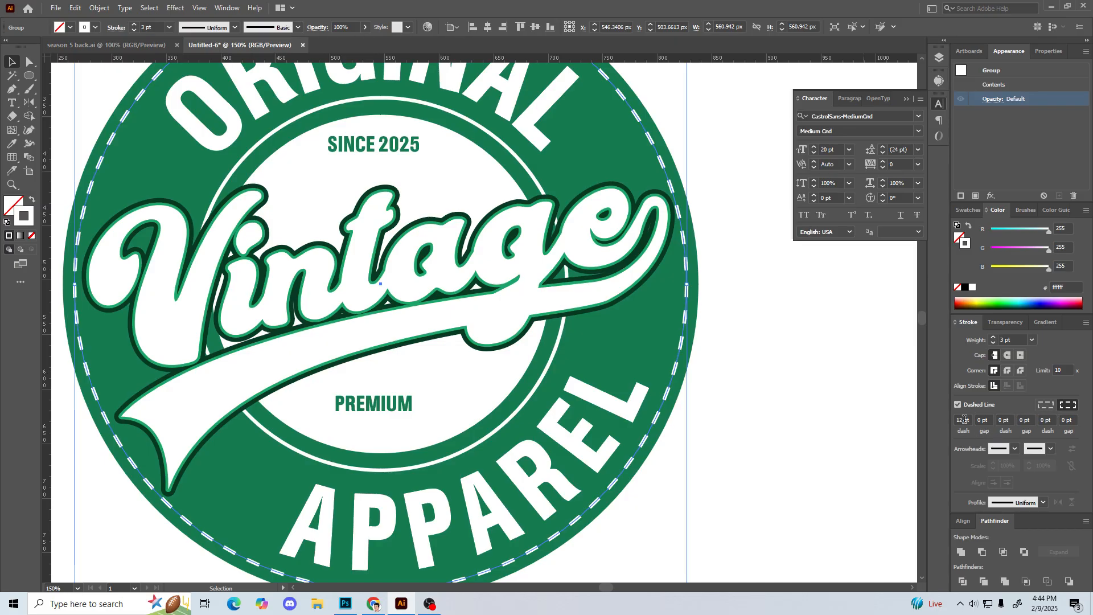
{"action": "left_click_drag", "start_coordinate": [968, 421], "coordinate": [946, 421]}
{"action": "key", "text": "Down"}
{"action": "key", "text": "Down"}
{"action": "key", "text": "Down"}
{"action": "key", "text": "Down"}
{"action": "key", "text": "Down"}
{"action": "key", "text": "Down"}
{"action": "key", "text": "Down"}
{"action": "key", "text": "Down"}
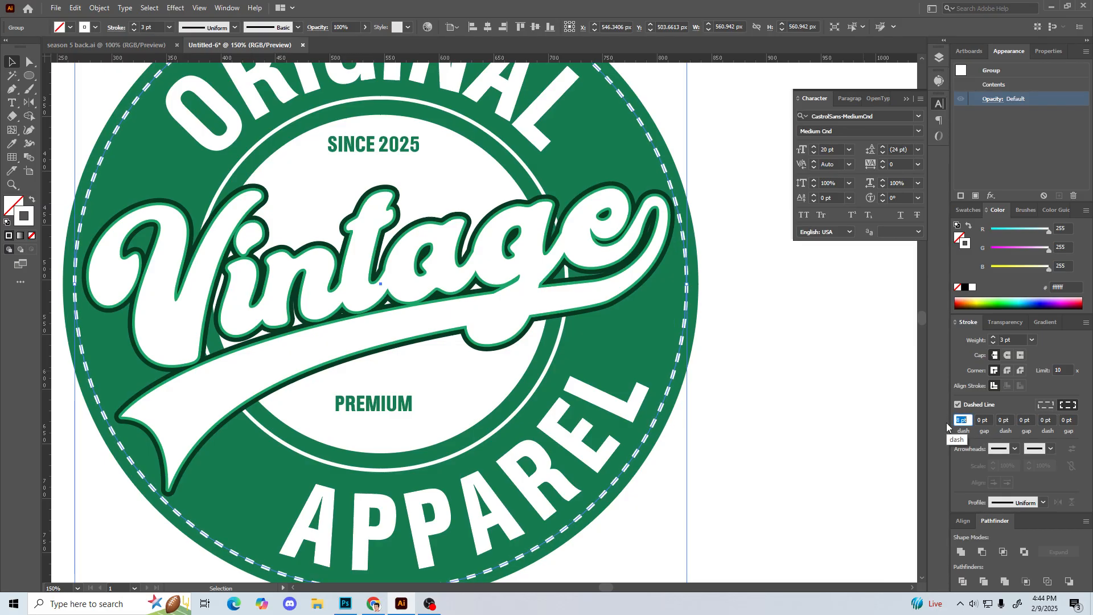
{"action": "key", "text": "Up"}
{"action": "key", "text": "Up"}
{"action": "key", "text": "Up"}
{"action": "key", "text": "Up"}
{"action": "key", "text": "Up"}
{"action": "key", "text": "Up"}
{"action": "key", "text": "Up"}
{"action": "key", "text": "Up"}
{"action": "key", "text": "Up"}
{"action": "key", "text": "Up"}
{"action": "key", "text": "Up"}
{"action": "key", "text": "Up"}
{"action": "key", "text": "Up"}
{"action": "key", "text": "Up"}
{"action": "key", "text": "Up"}
{"action": "key", "text": "Up"}
{"action": "key", "text": "Up"}
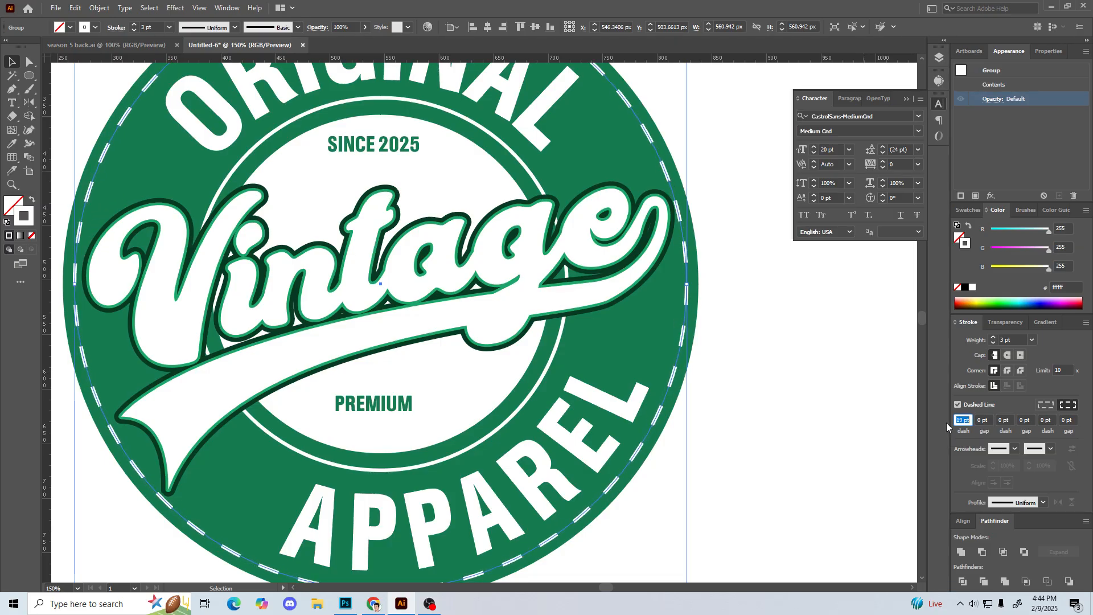
{"action": "key", "text": "Down"}
{"action": "key", "text": "Down"}
{"action": "key", "text": "Down"}
{"action": "key", "text": "Down"}
{"action": "key", "text": "Down"}
{"action": "key", "text": "Down"}
{"action": "key", "text": "Down"}
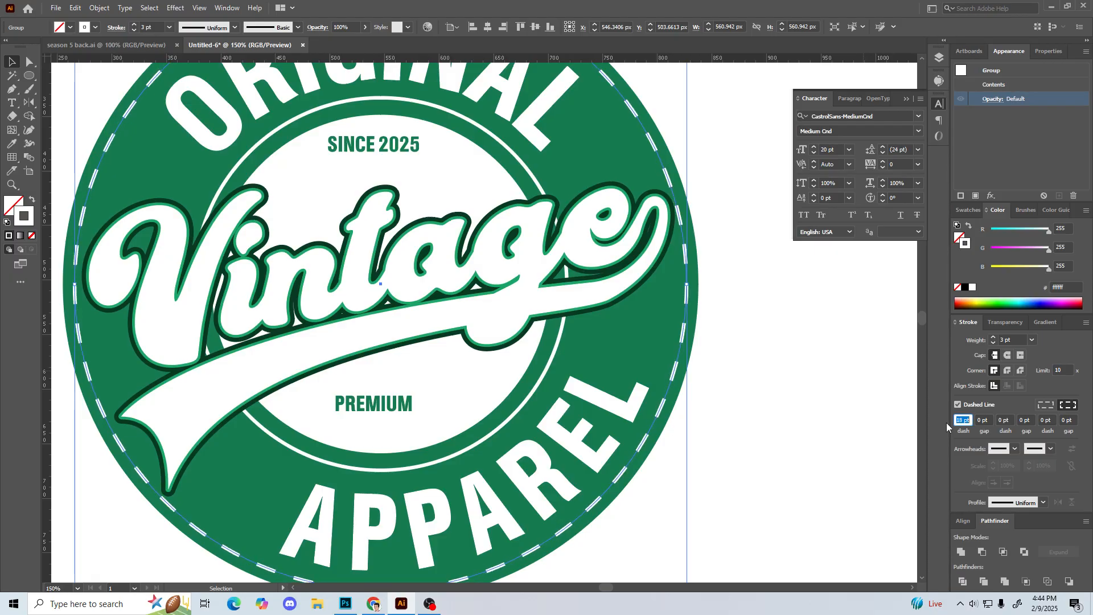
{"action": "left_click", "coordinate": [797, 404]}
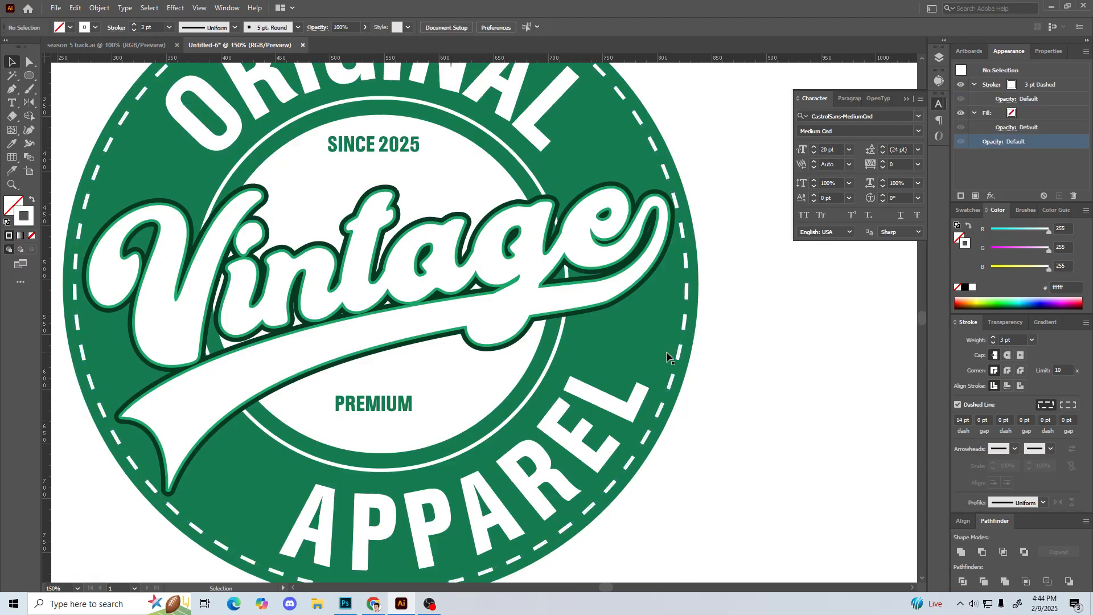
Step: Give the dashed outer ring round caps and round joins
{"action": "key", "text": "ctrl+plus"}
{"action": "key", "text": "ctrl+plus"}
{"action": "key", "text": "ctrl+plus"}
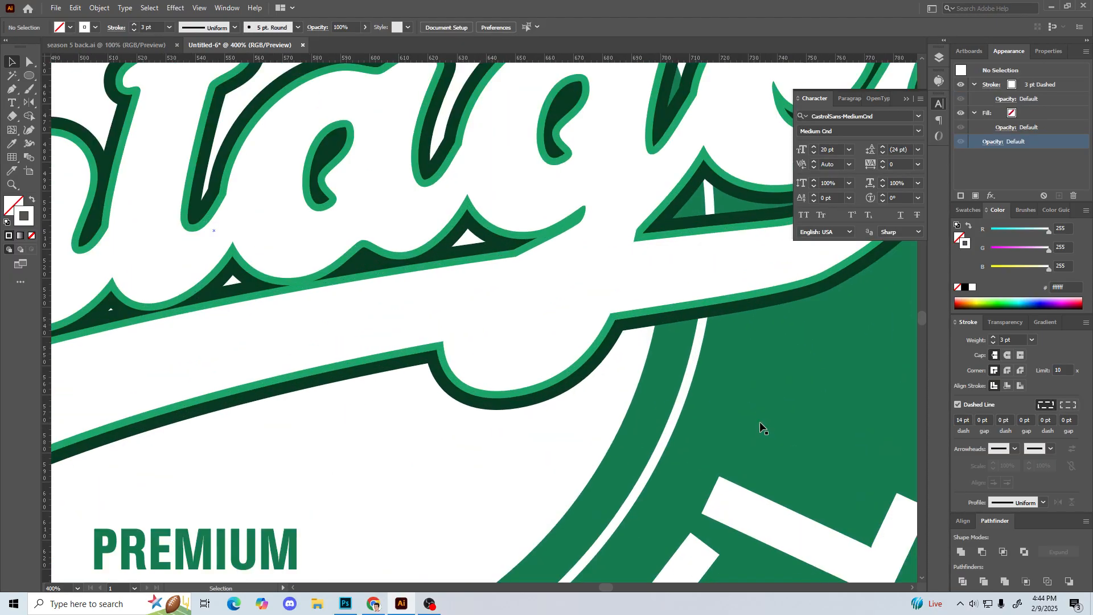
{"action": "left_click_drag", "start_coordinate": [793, 378], "coordinate": [450, 347]}
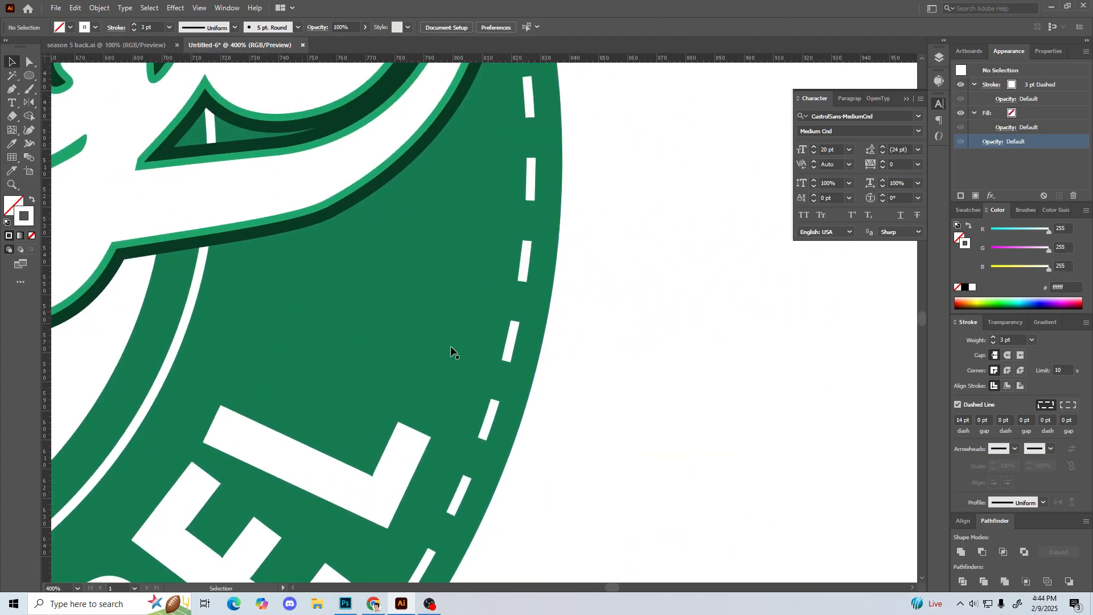
{"action": "left_click", "coordinate": [522, 255]}
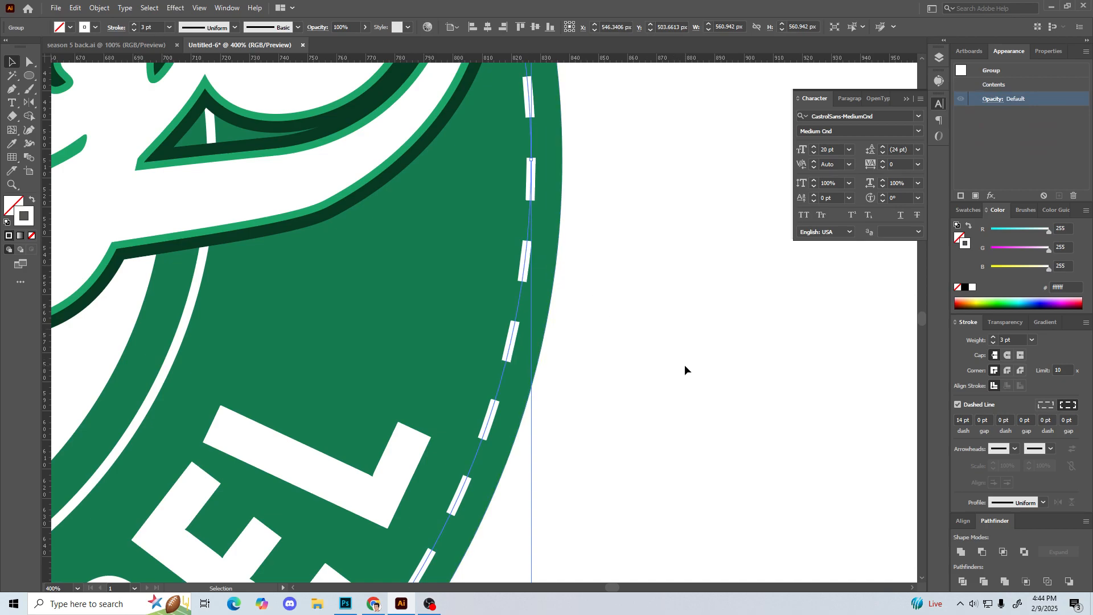
{"action": "left_click", "coordinate": [1008, 355]}
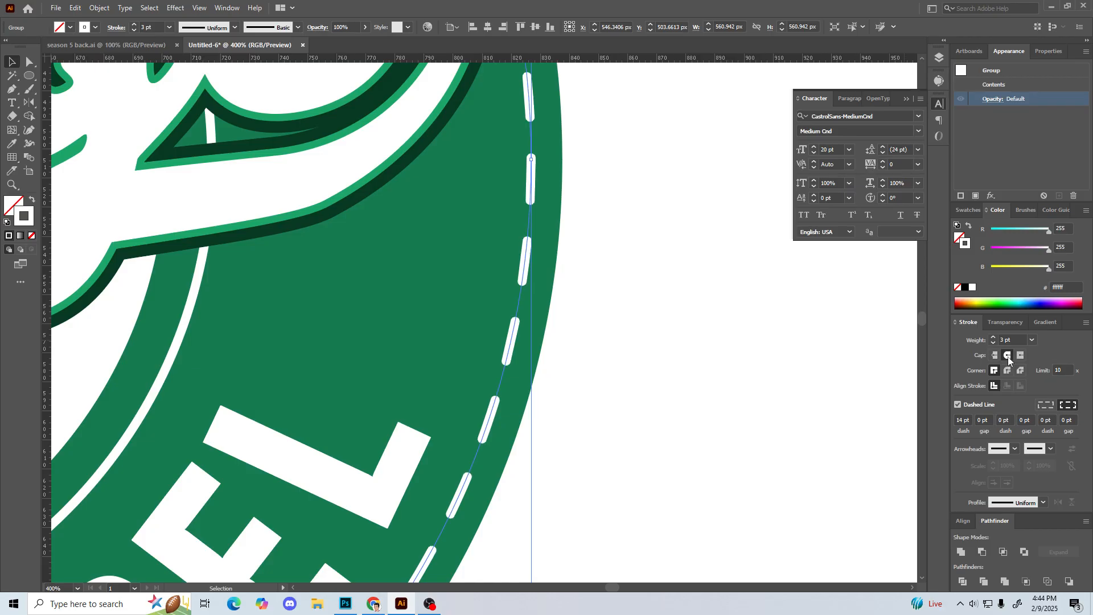
{"action": "left_click", "coordinate": [1006, 371]}
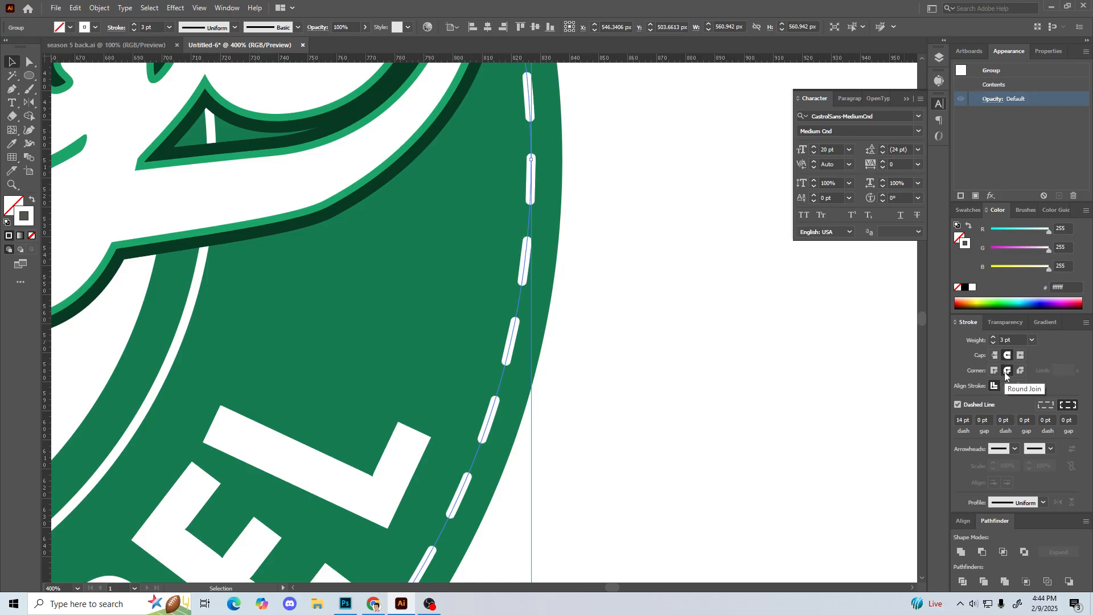
{"action": "left_click", "coordinate": [607, 332]}
{"action": "key", "text": "ctrl+minus"}
{"action": "key", "text": "ctrl+minus"}
{"action": "key", "text": "ctrl+minus"}
{"action": "key", "text": "ctrl+minus"}
{"action": "key", "text": "ctrl+minus"}
{"action": "key", "text": "ctrl+minus"}
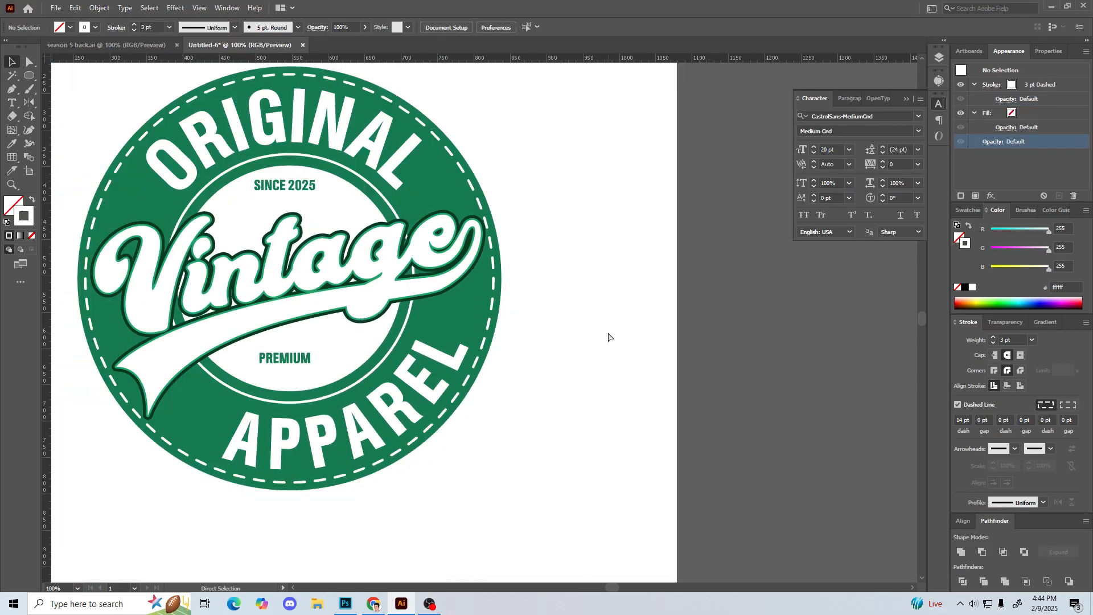
{"action": "left_click_drag", "start_coordinate": [371, 230], "coordinate": [493, 273]}
{"action": "left_click", "coordinate": [493, 284]}
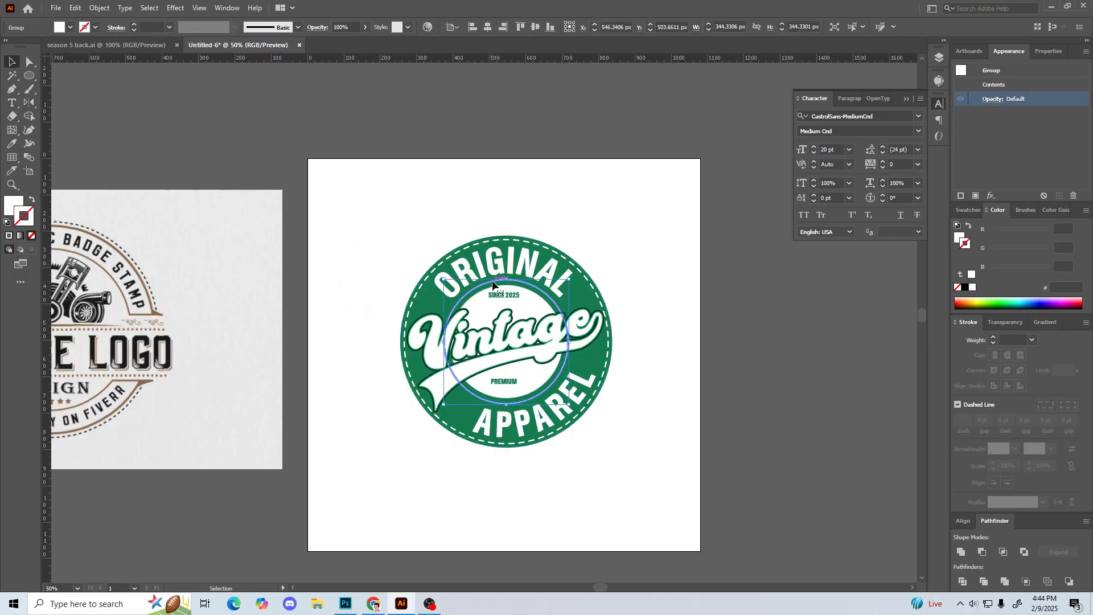
{"action": "left_click", "coordinate": [604, 263]}
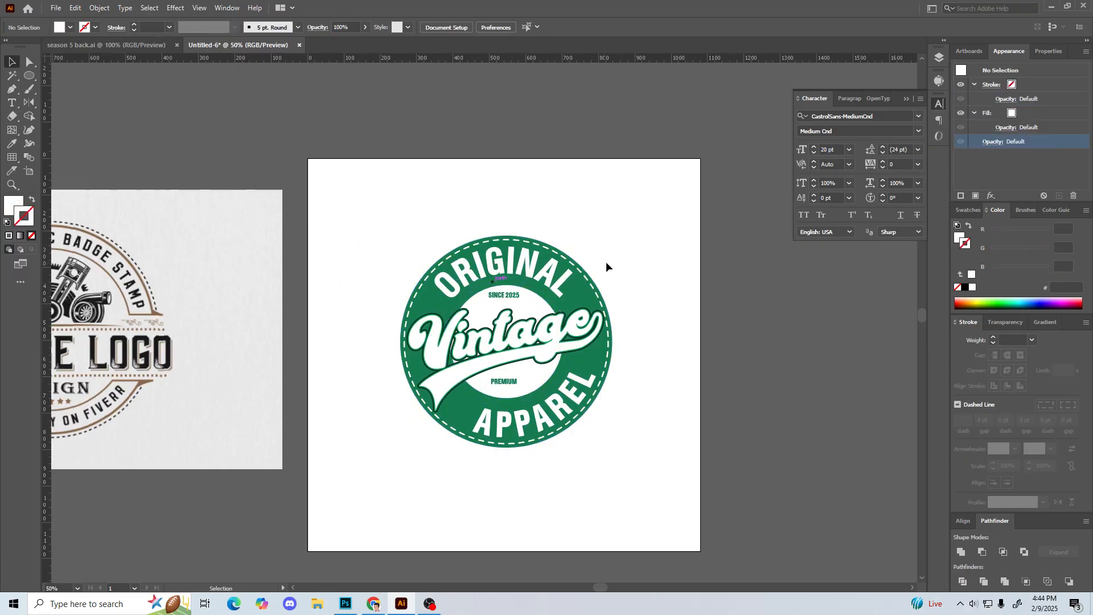
{"action": "left_click", "coordinate": [590, 278]}
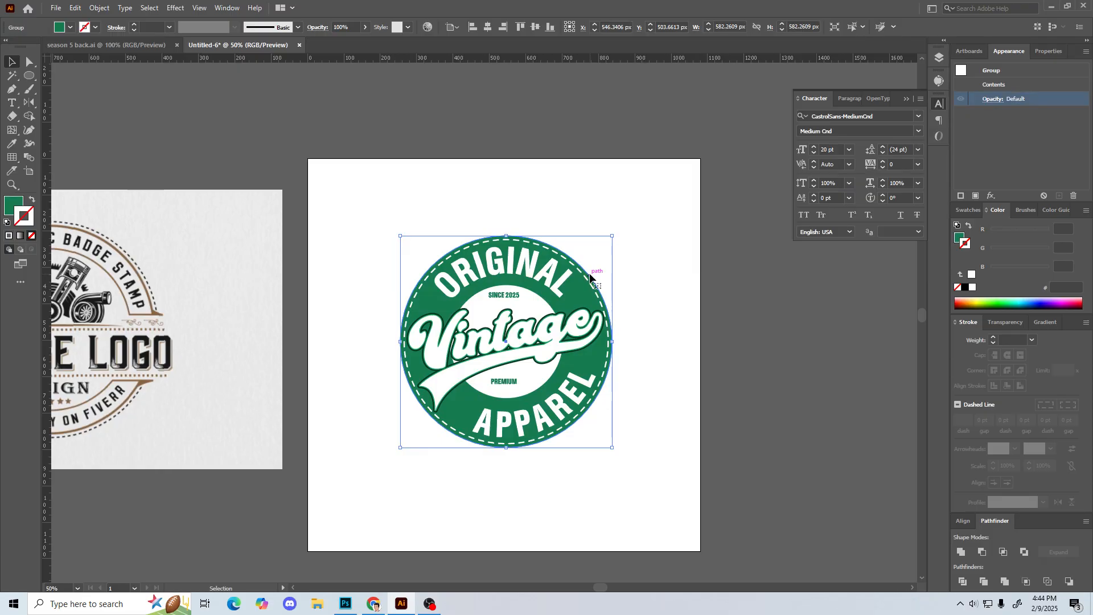
{"action": "left_click", "coordinate": [580, 276]}
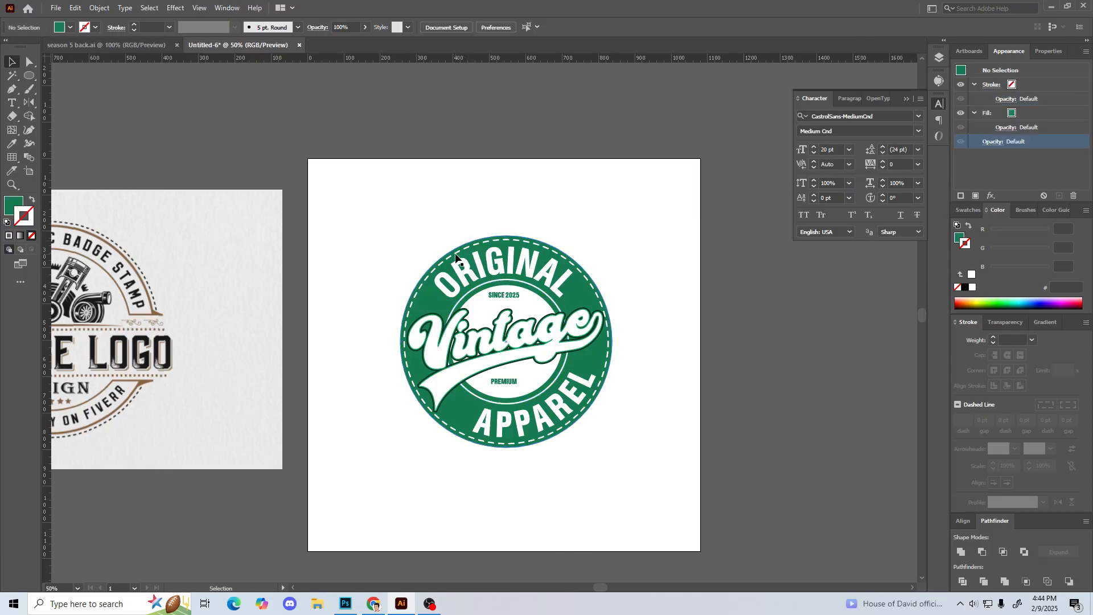
{"action": "left_click", "coordinate": [410, 231]}
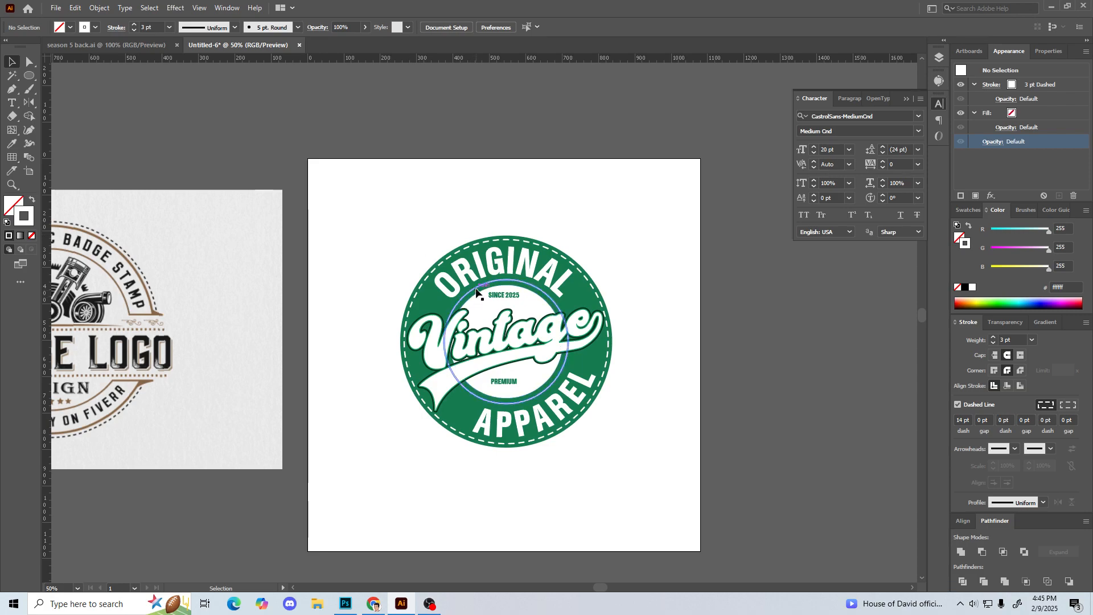
{"action": "key", "text": "shift+x"}
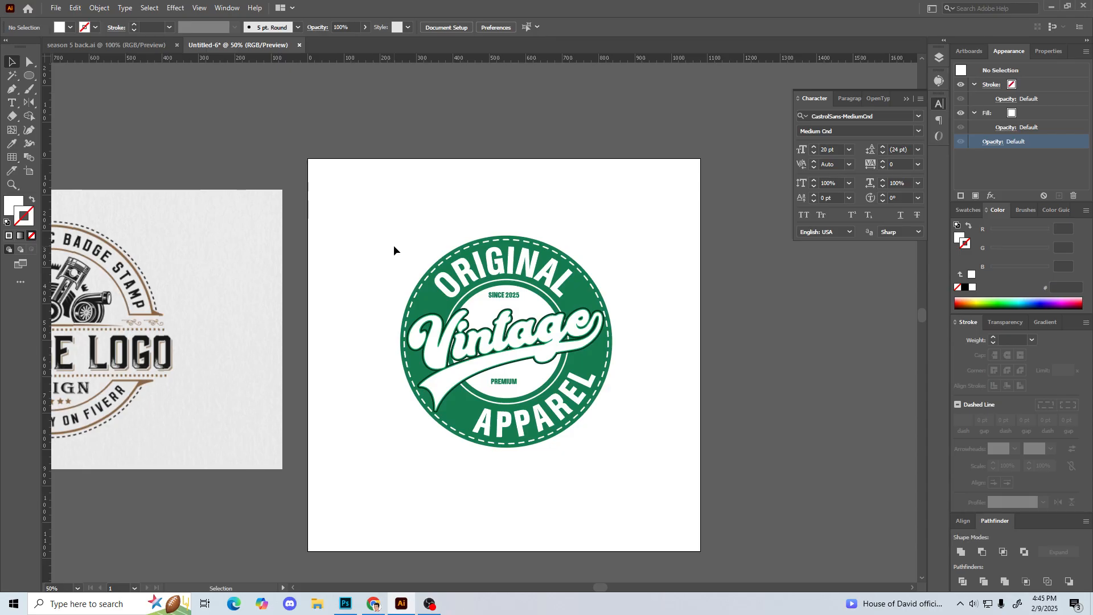
Step: Move the whole badge to the artboard's horizontal centre and place a duplicate of it above the reference logo image
{"action": "left_click_drag", "start_coordinate": [386, 218], "coordinate": [664, 494]}
{"action": "left_click_drag", "start_coordinate": [564, 337], "coordinate": [556, 369]}
{"action": "left_click", "coordinate": [407, 387]}
{"action": "left_click_drag", "start_coordinate": [406, 387], "coordinate": [340, 273]}
Step: Replace the solid inner ring of the artboard badge with a scaled-down copy of the dashed outer ring
{"action": "key", "text": "ctrl+equal"}
{"action": "key", "text": "ctrl+equal"}
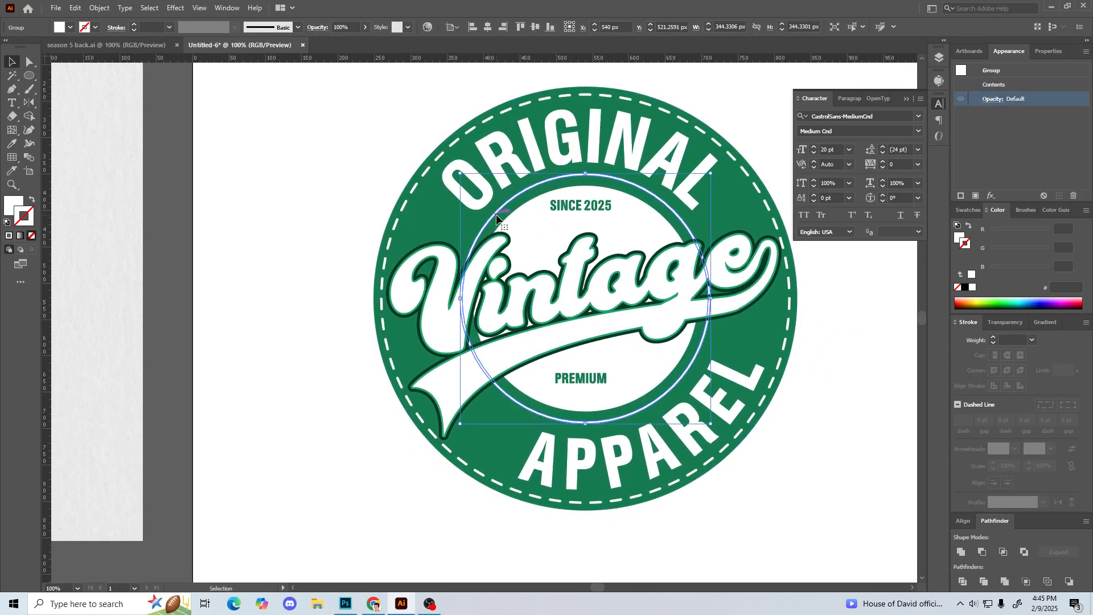
{"action": "left_click", "coordinate": [414, 189]}
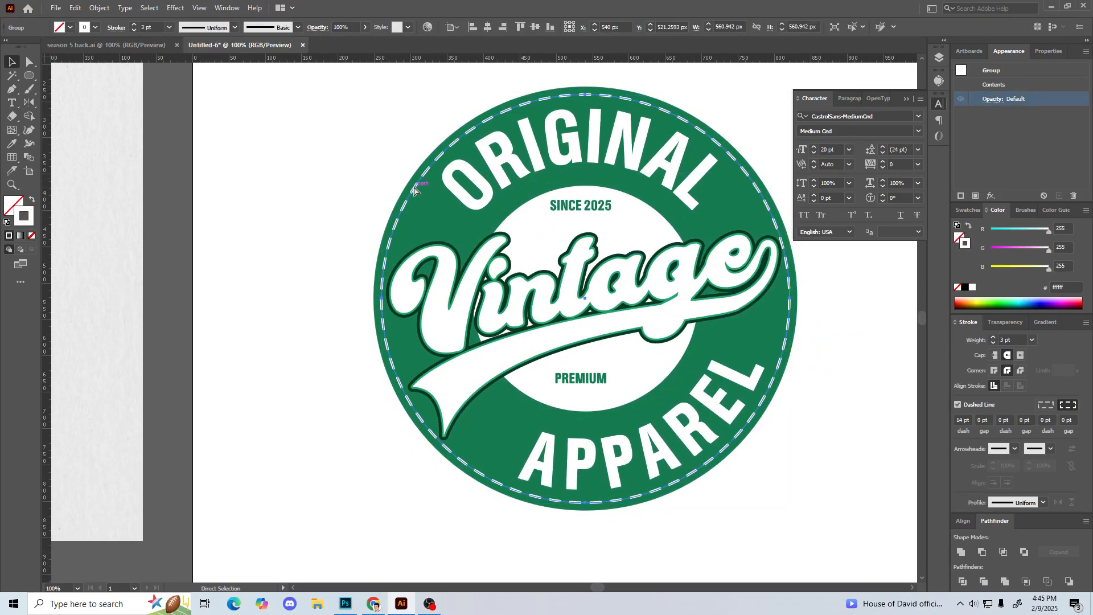
{"action": "left_click_drag", "start_coordinate": [382, 95], "coordinate": [459, 142]}
{"action": "left_click", "coordinate": [317, 241]}
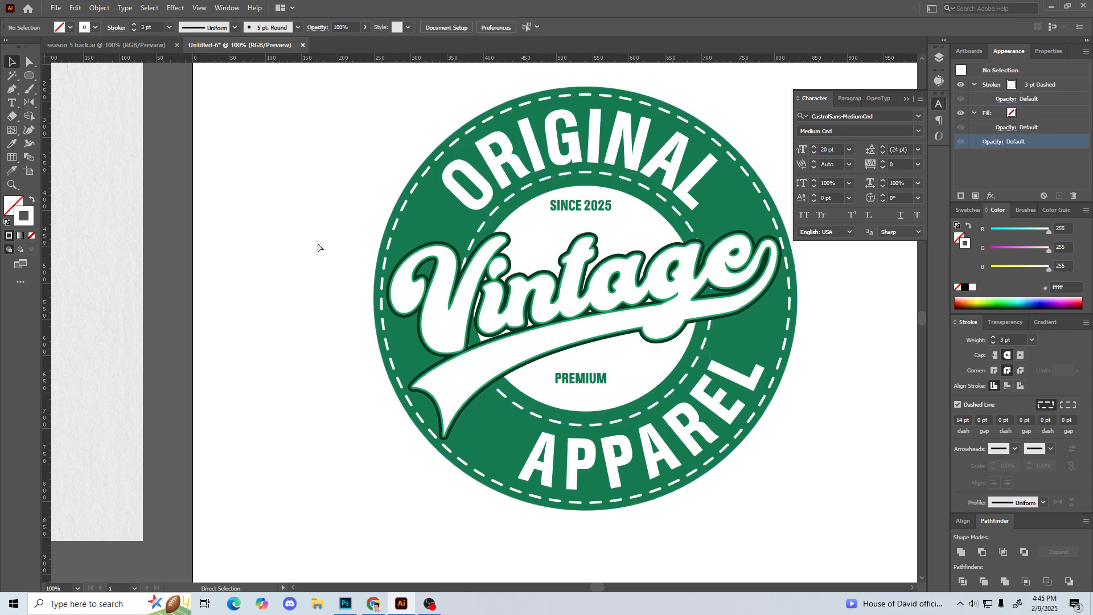
Step: Move the badge with two dashed rings to the right side of the artboard and place the solid-inner-ring version beside it
{"action": "key", "text": "ctrl+0"}
{"action": "key", "text": "ctrl+minus"}
{"action": "key", "text": "ctrl+minus"}
{"action": "key", "text": "ctrl+minus"}
{"action": "key", "text": "ctrl+equal"}
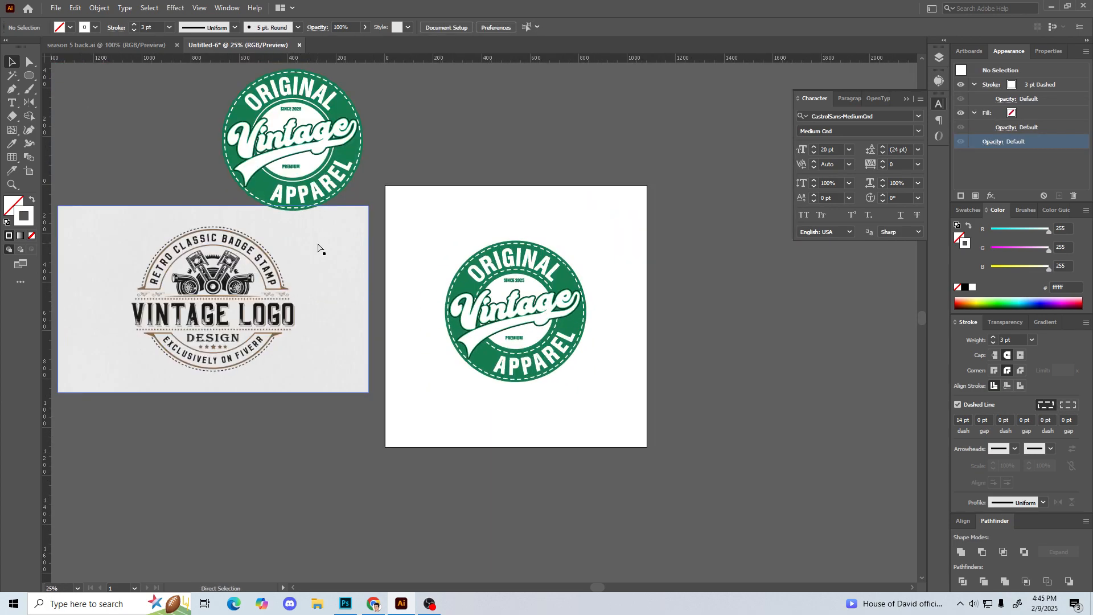
{"action": "left_click_drag", "start_coordinate": [452, 239], "coordinate": [498, 268]}
{"action": "left_click_drag", "start_coordinate": [476, 254], "coordinate": [624, 430]}
{"action": "left_click_drag", "start_coordinate": [475, 256], "coordinate": [647, 420]}
{"action": "left_click_drag", "start_coordinate": [521, 340], "coordinate": [578, 341]}
{"action": "left_click_drag", "start_coordinate": [299, 332], "coordinate": [252, 338]}
{"action": "left_click_drag", "start_coordinate": [354, 183], "coordinate": [461, 338]}
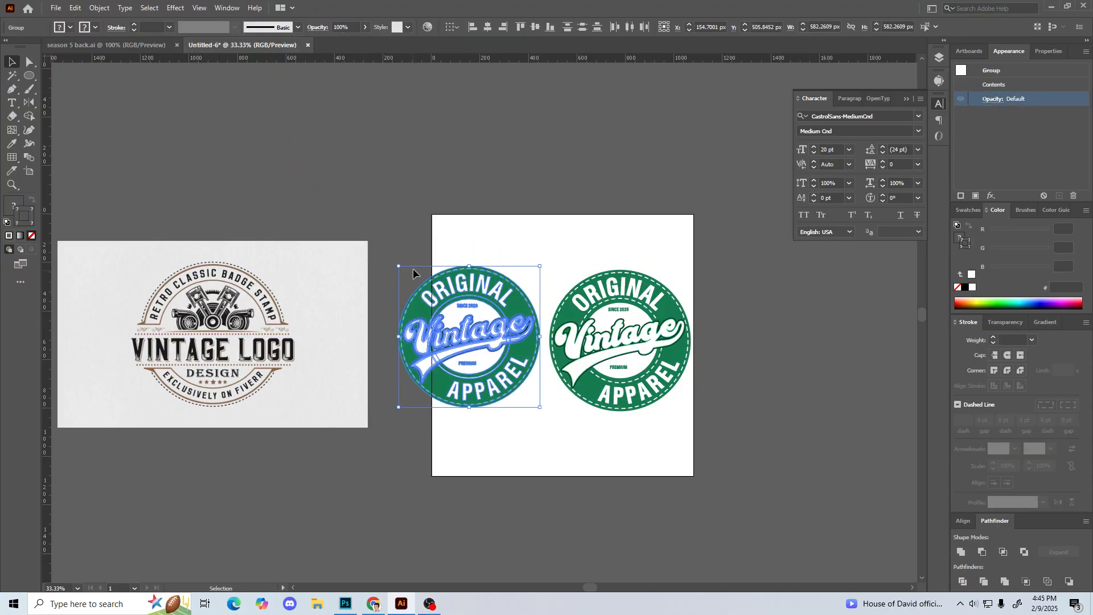
Step: Scale both badges down together to about 968 px overall width and position them side by side within the artboard
{"action": "left_click_drag", "start_coordinate": [411, 229], "coordinate": [678, 418]}
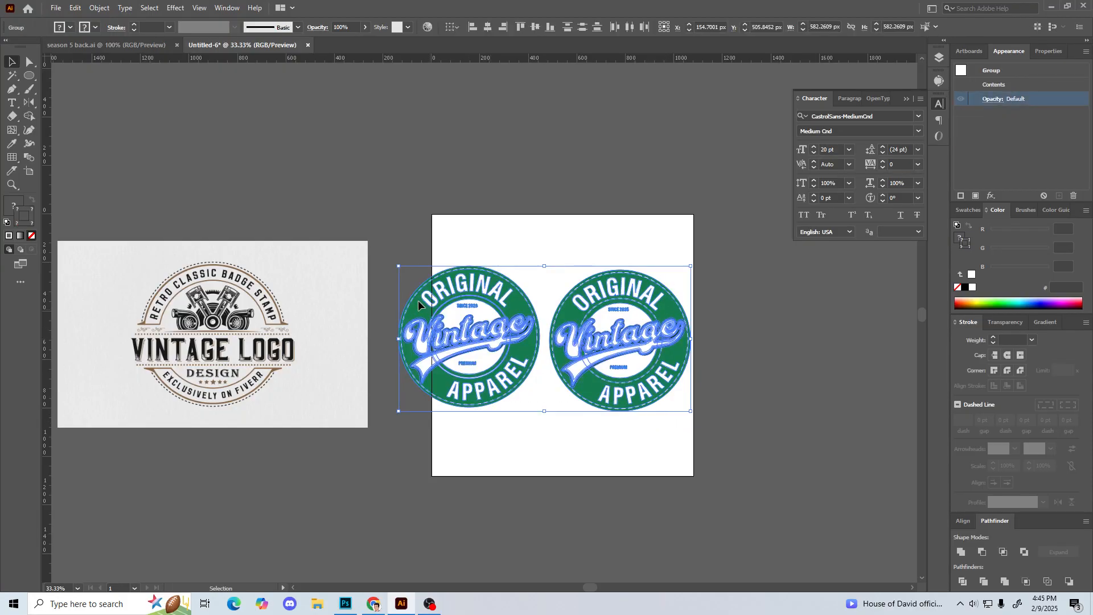
{"action": "left_click_drag", "start_coordinate": [398, 265], "coordinate": [428, 280]}
{"action": "left_click_drag", "start_coordinate": [500, 319], "coordinate": [519, 322]}
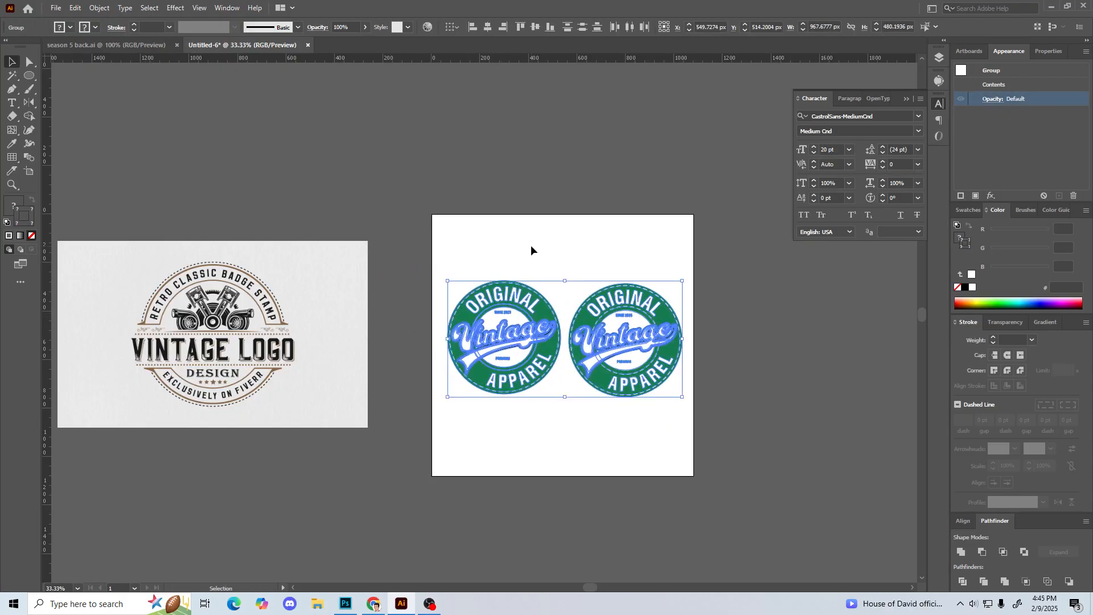
{"action": "left_click", "coordinate": [531, 244]}
{"action": "key", "text": "ctrl+plus"}
{"action": "left_click_drag", "start_coordinate": [573, 268], "coordinate": [553, 239]}
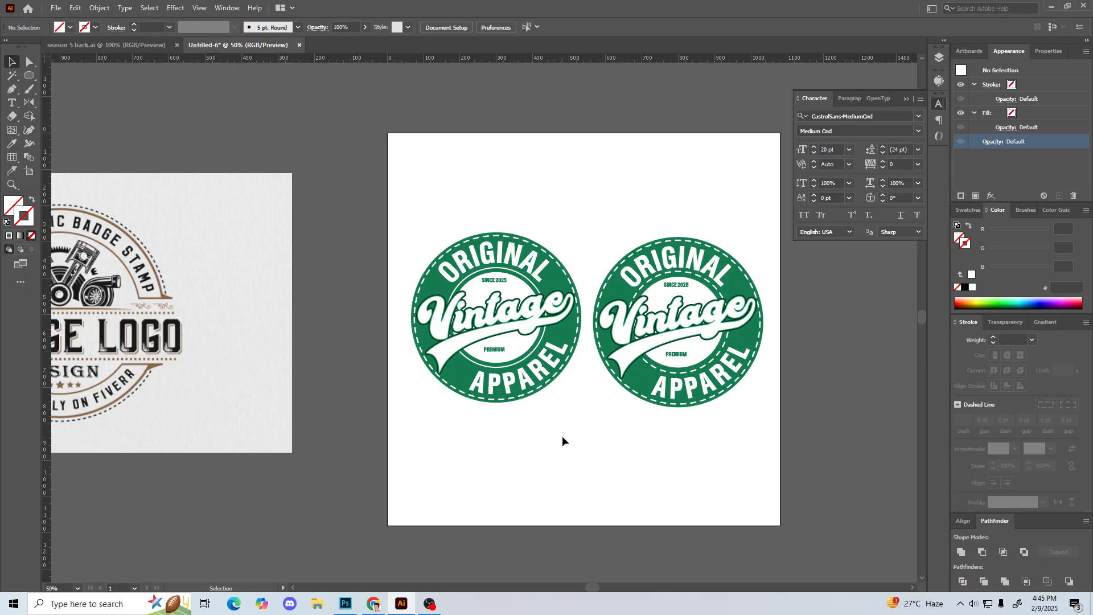
{"action": "left_click_drag", "start_coordinate": [650, 194], "coordinate": [684, 379]}
{"action": "left_click", "coordinate": [695, 478]}
{"action": "left_click_drag", "start_coordinate": [465, 148], "coordinate": [762, 209]}
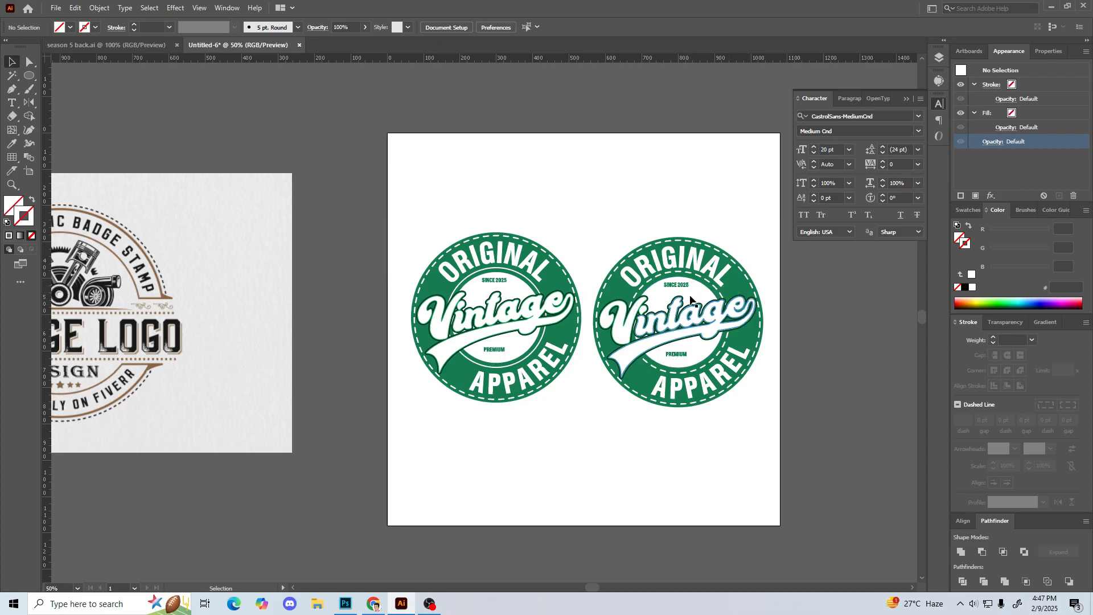
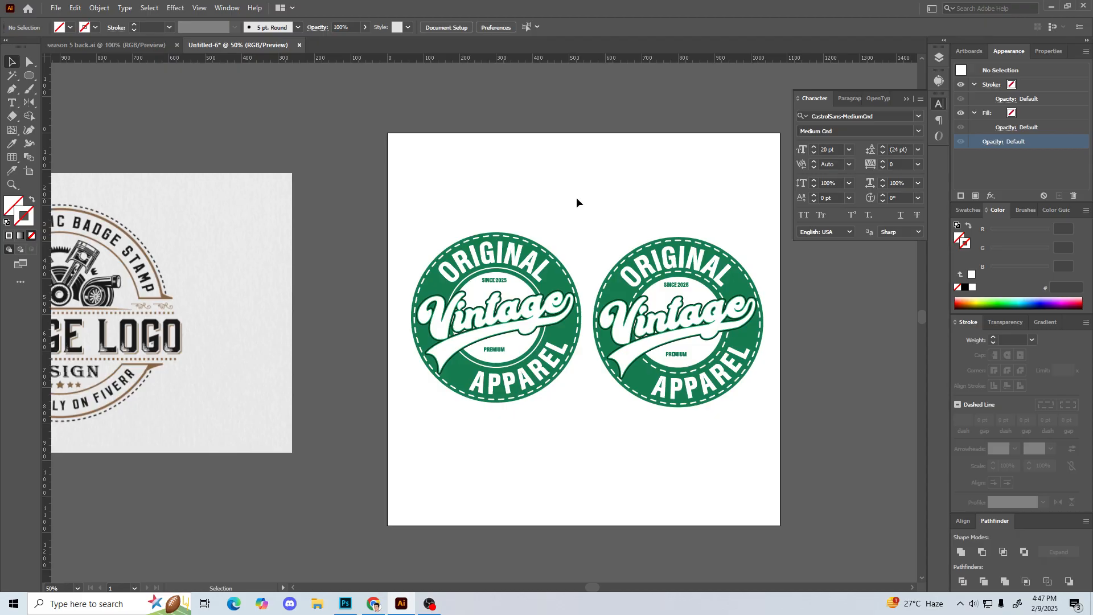
Step: Delete the badge with the solid inner ring and move the badge with two dashed rings to the middle of the artboard
{"action": "left_click_drag", "start_coordinate": [389, 210], "coordinate": [549, 428]}
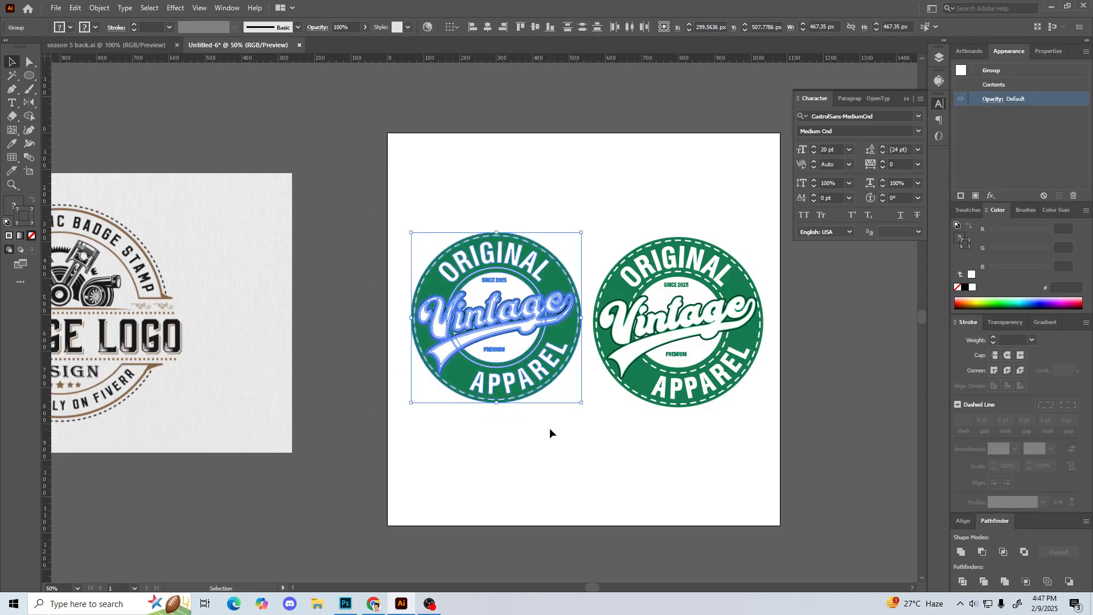
{"action": "key", "text": "Delete"}
{"action": "left_click_drag", "start_coordinate": [536, 226], "coordinate": [740, 453]}
{"action": "left_click_drag", "start_coordinate": [702, 329], "coordinate": [614, 328]}
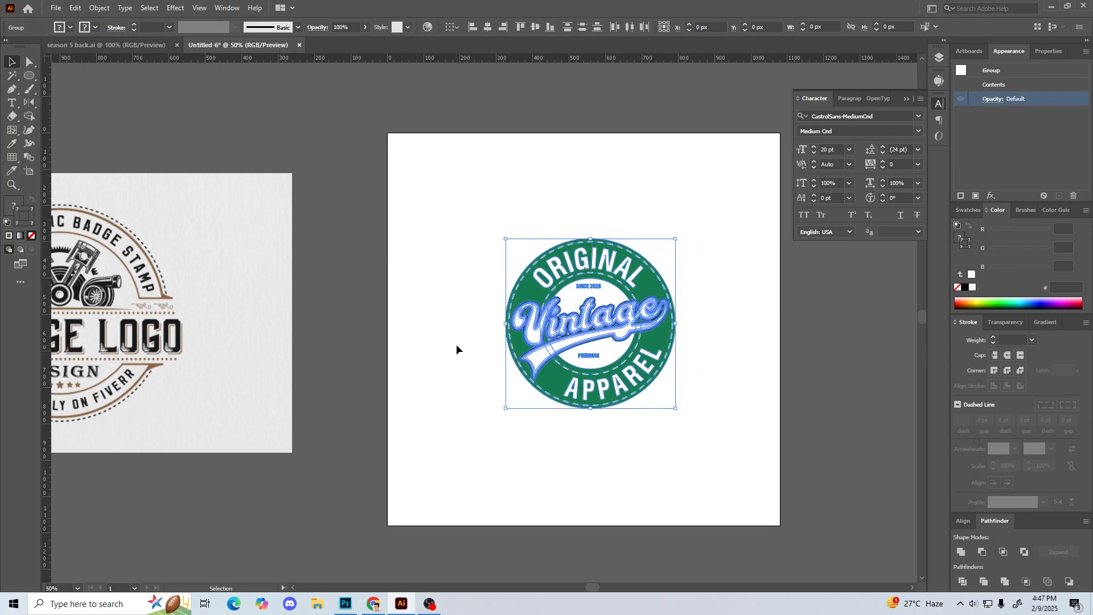
{"action": "left_click", "coordinate": [456, 344]}
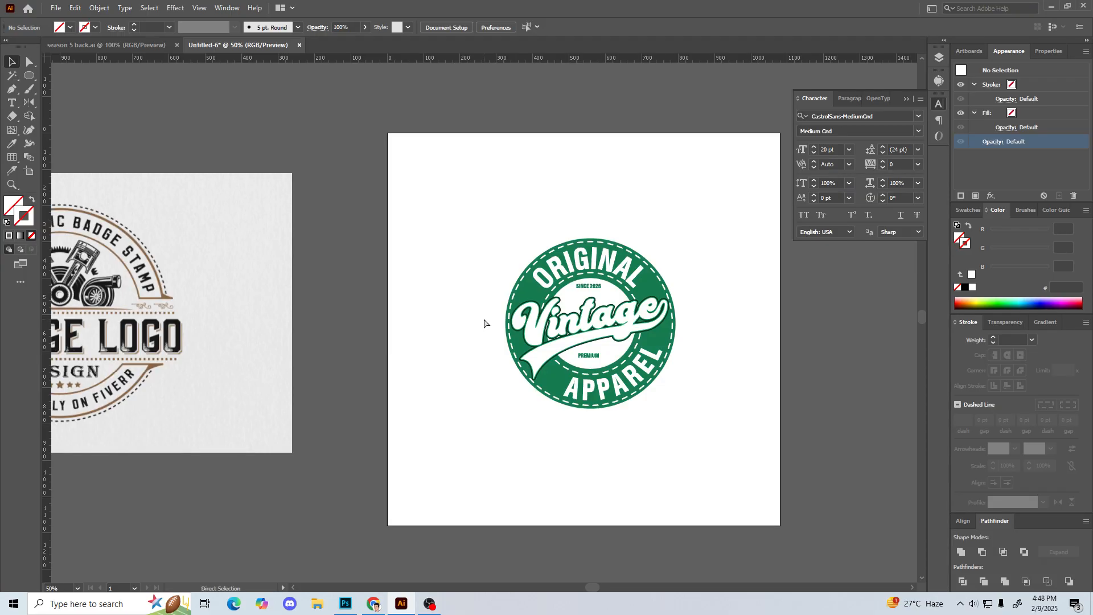
{"action": "scroll", "coordinate": [484, 322], "scroll_direction": "up", "scroll_amount": 1}
{"action": "scroll", "coordinate": [484, 323], "scroll_direction": "down", "scroll_amount": 1}
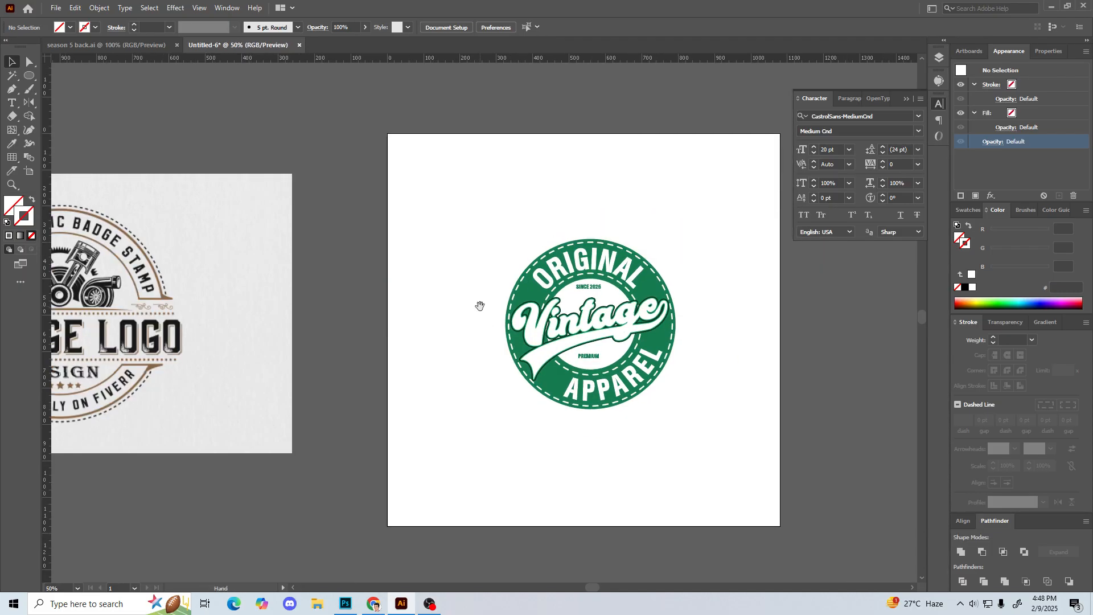
{"action": "left_click_drag", "start_coordinate": [479, 306], "coordinate": [466, 303]}
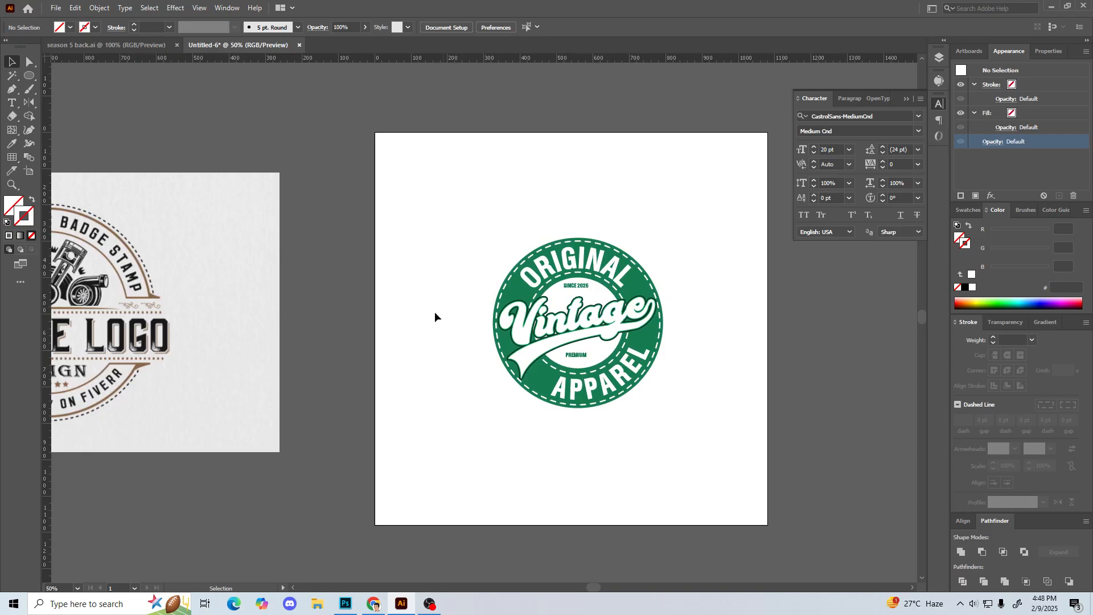
Step: Examine the gold treasure-chest flyer in season 5 back.ai, close up and as a whole, and return to the vintage badge document
{"action": "left_click", "coordinate": [117, 45]}
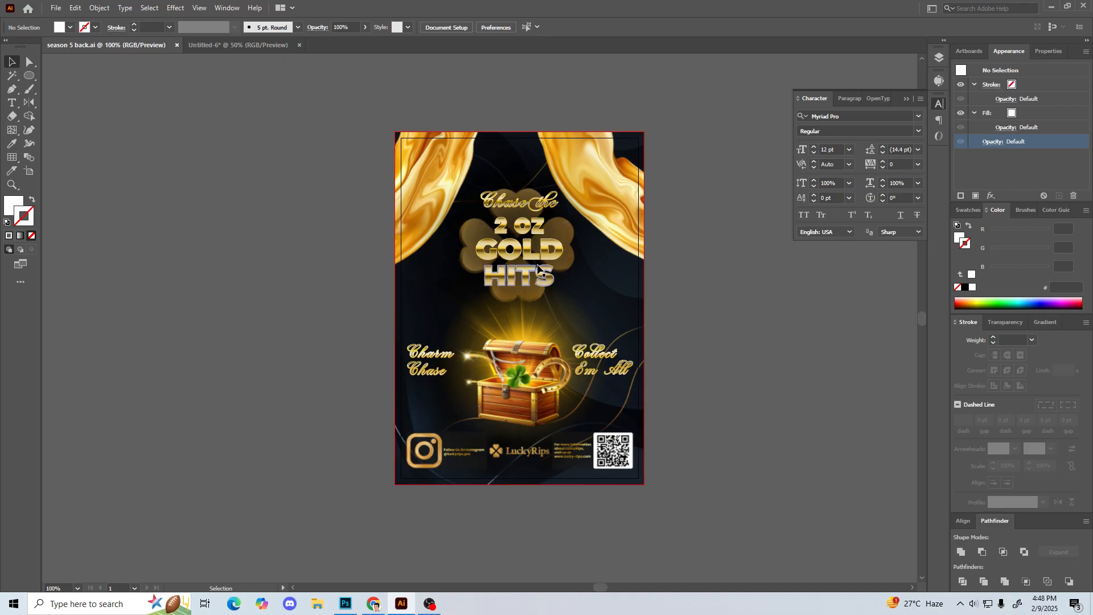
{"action": "mouse_move", "coordinate": [527, 98]}
{"action": "left_mouse_down"}
{"action": "mouse_move", "coordinate": [516, 246]}
{"action": "mouse_move", "coordinate": [531, 545]}
{"action": "mouse_move", "coordinate": [517, 563]}
{"action": "left_mouse_up"}
{"action": "left_click", "coordinate": [335, 439]}
{"action": "key", "text": "ctrl+plus"}
{"action": "key", "text": "ctrl+plus"}
{"action": "key", "text": "ctrl+plus"}
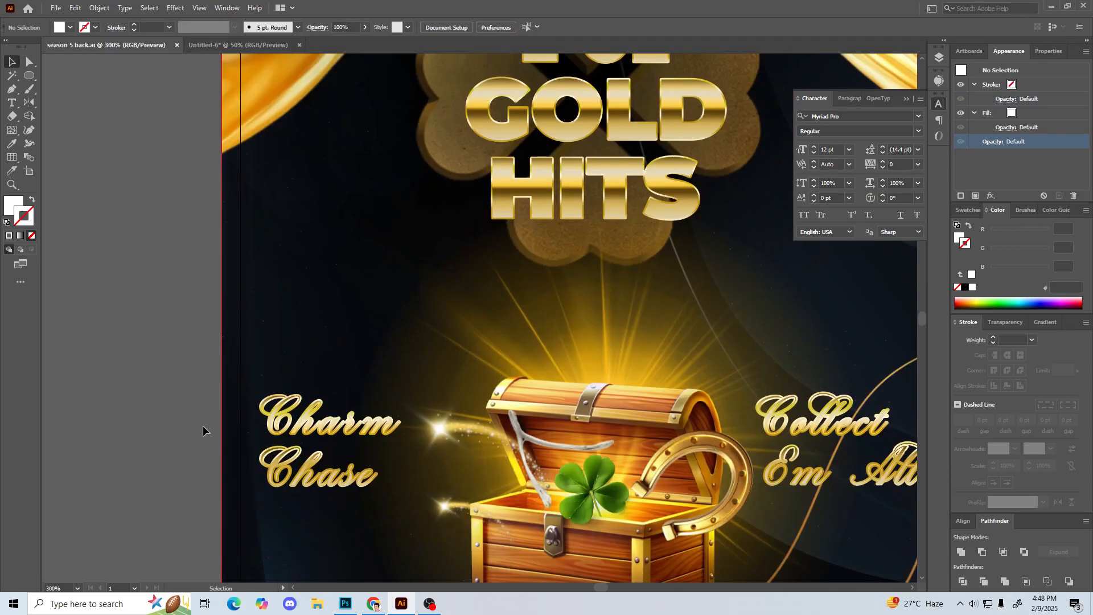
{"action": "left_click_drag", "start_coordinate": [766, 441], "coordinate": [618, 378]}
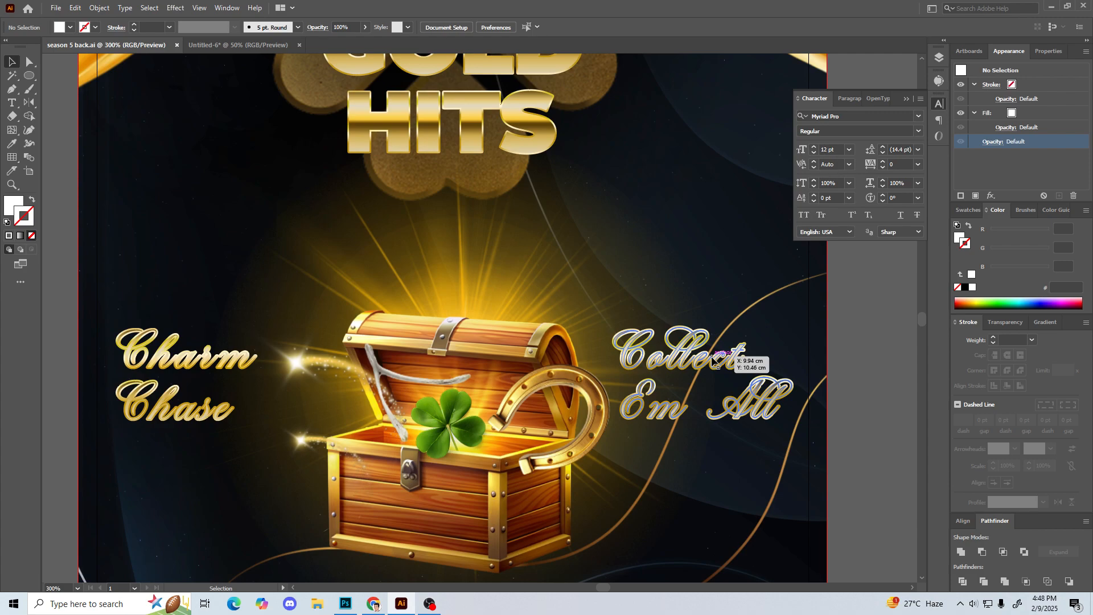
{"action": "key", "text": "ctrl+0"}
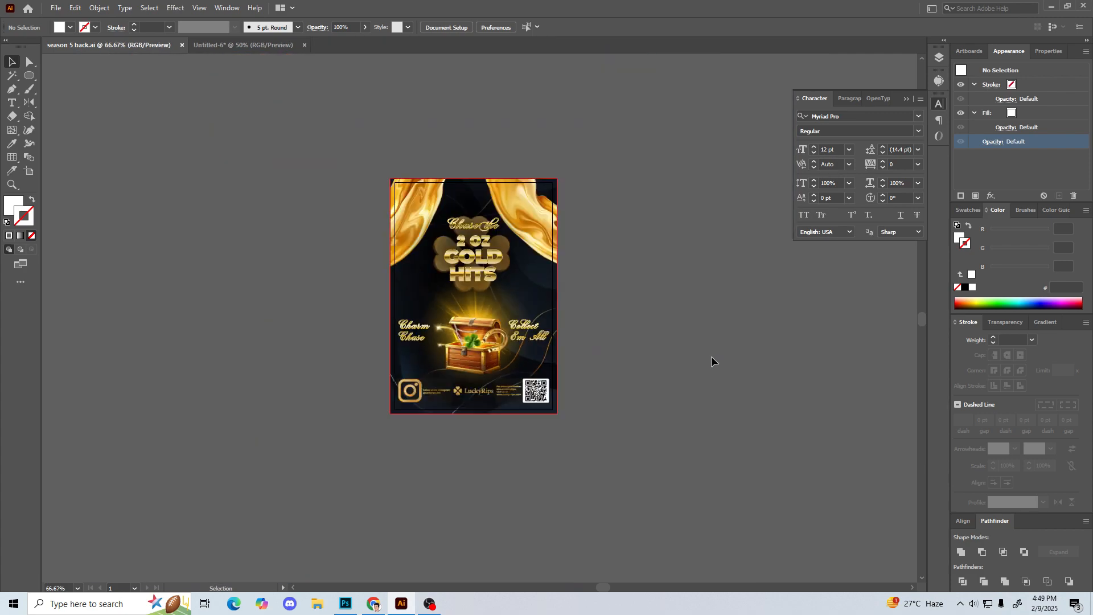
{"action": "key", "text": "ctrl+equal"}
{"action": "key", "text": "ctrl+equal"}
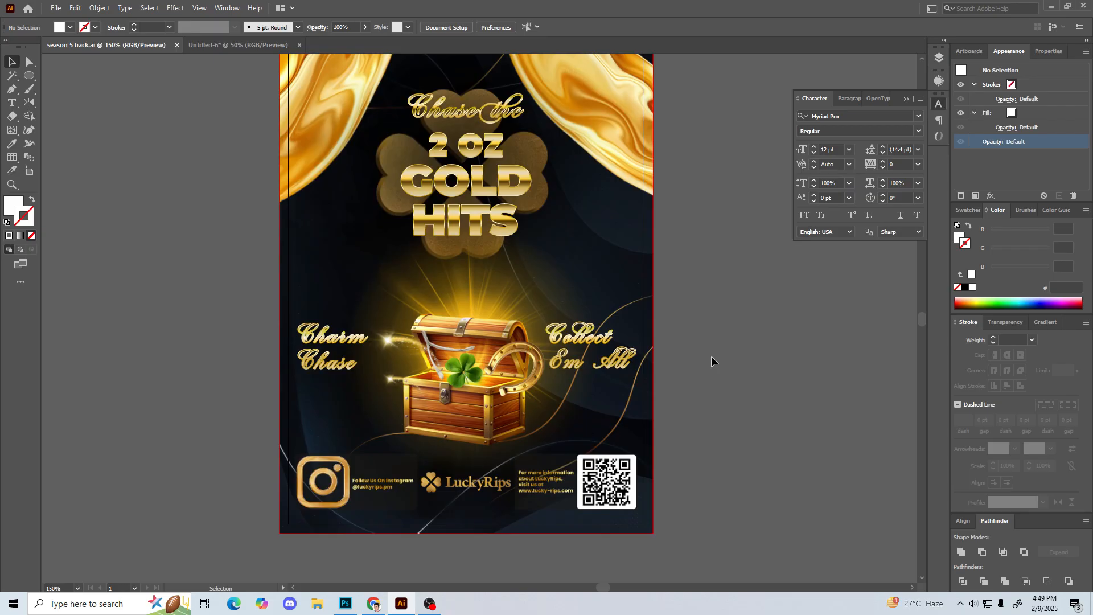
{"action": "scroll", "coordinate": [712, 356], "scroll_direction": "up", "scroll_amount": 2}
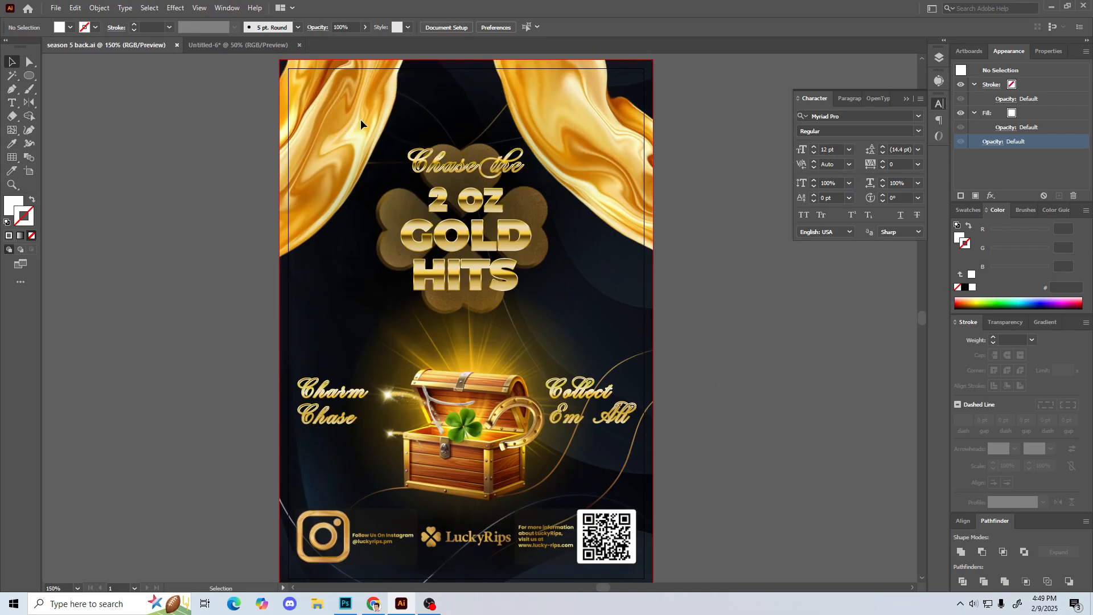
{"action": "scroll", "coordinate": [221, 191], "scroll_direction": "up", "scroll_amount": 1}
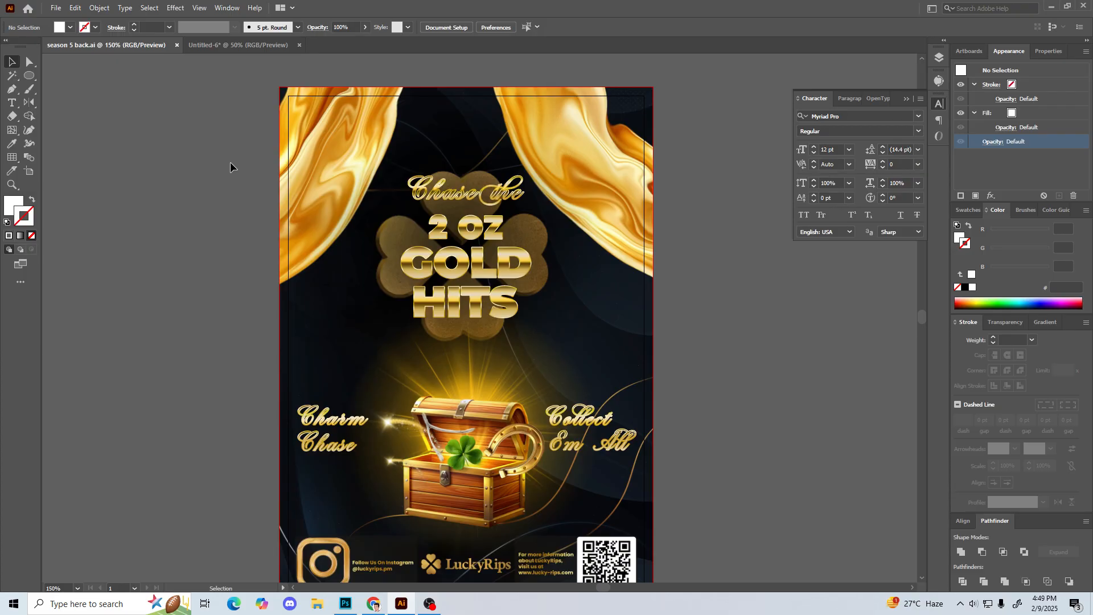
{"action": "key", "text": "ctrl+1"}
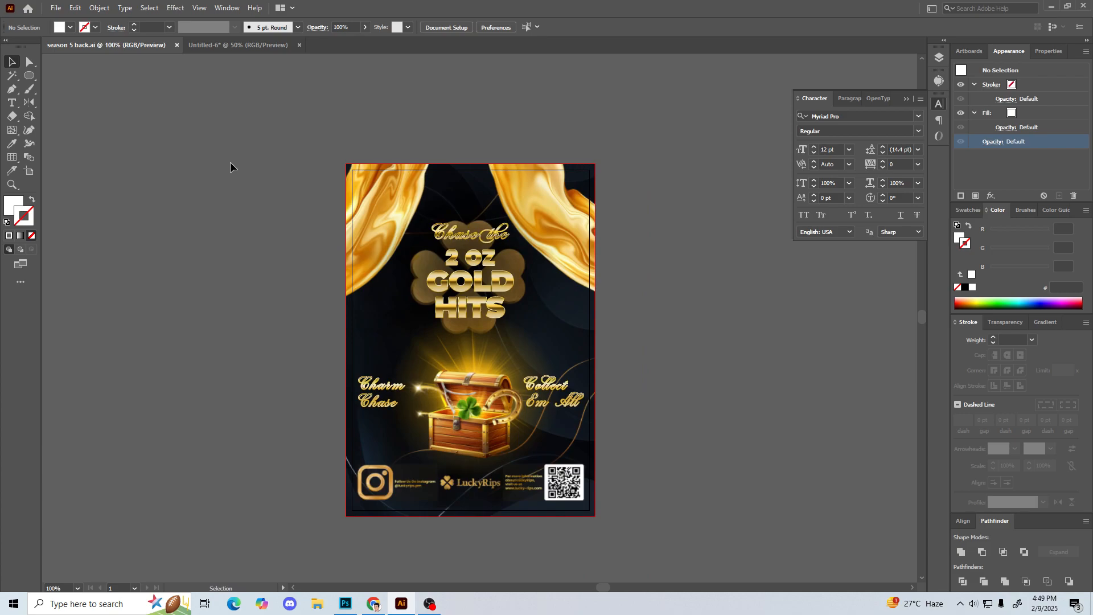
{"action": "left_click", "coordinate": [268, 46]}
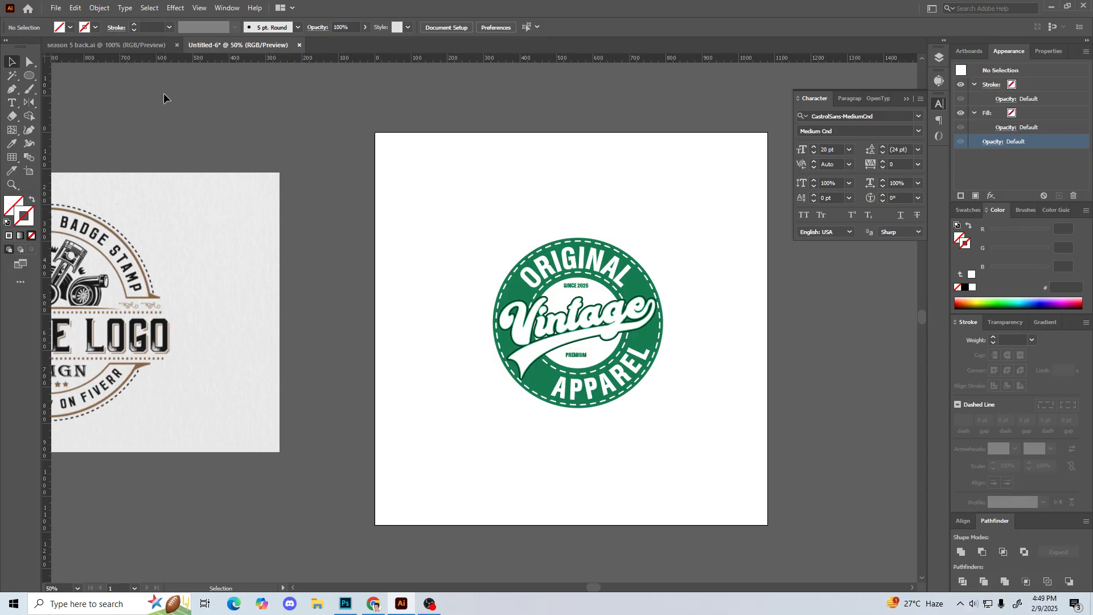
{"action": "left_click", "coordinate": [157, 45]}
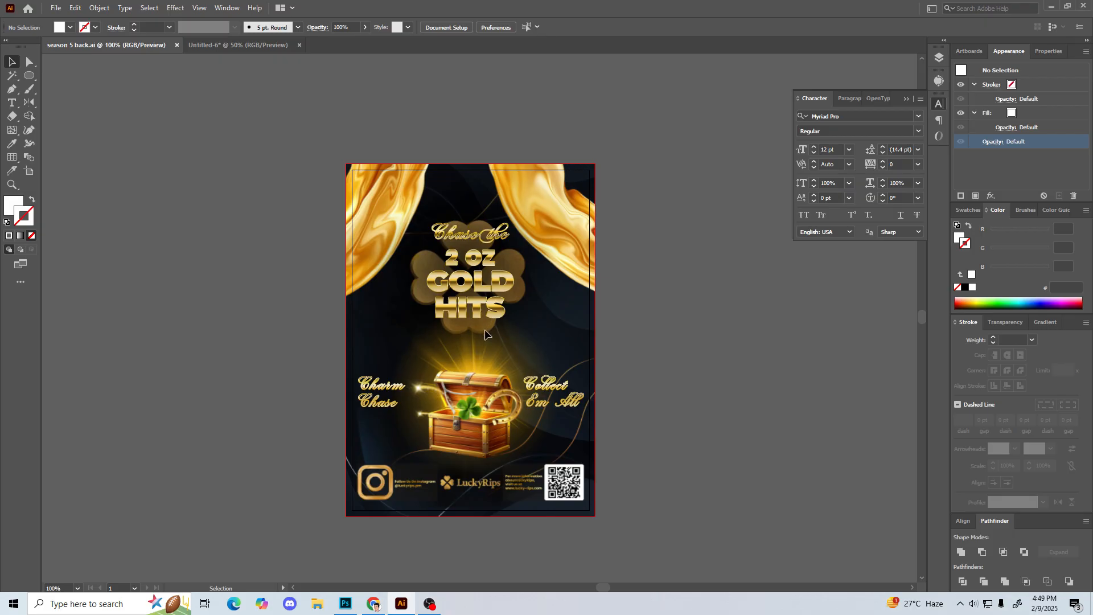
{"action": "left_click", "coordinate": [271, 44]}
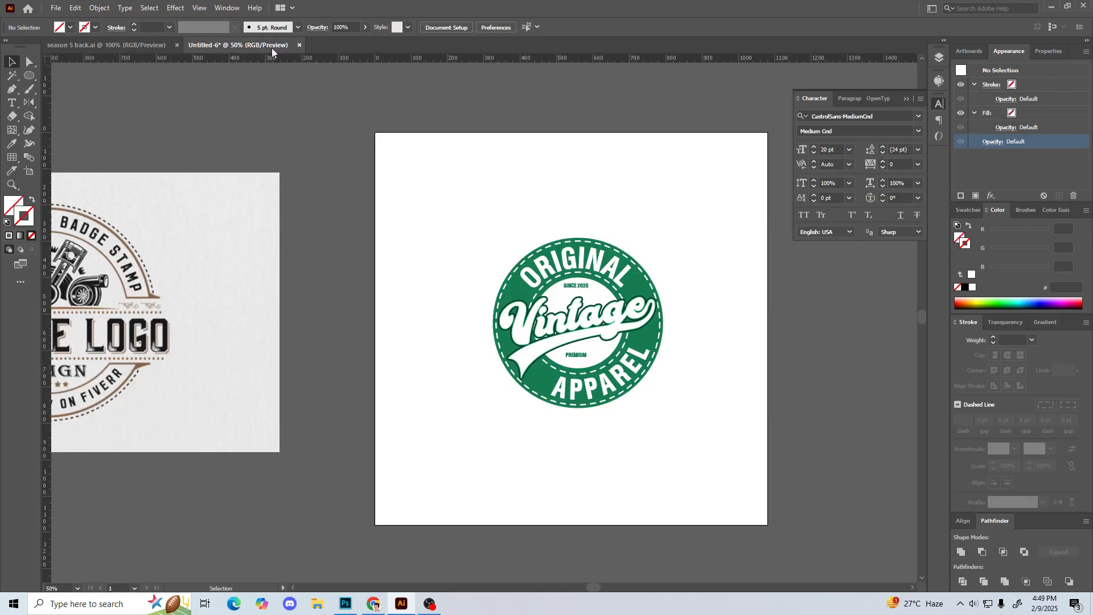
Step: Try to centre the word PREMIUM horizontally on the artboard
{"action": "left_click_drag", "start_coordinate": [447, 209], "coordinate": [681, 462]}
{"action": "left_click", "coordinate": [681, 461]}
{"action": "left_click", "coordinate": [584, 353]}
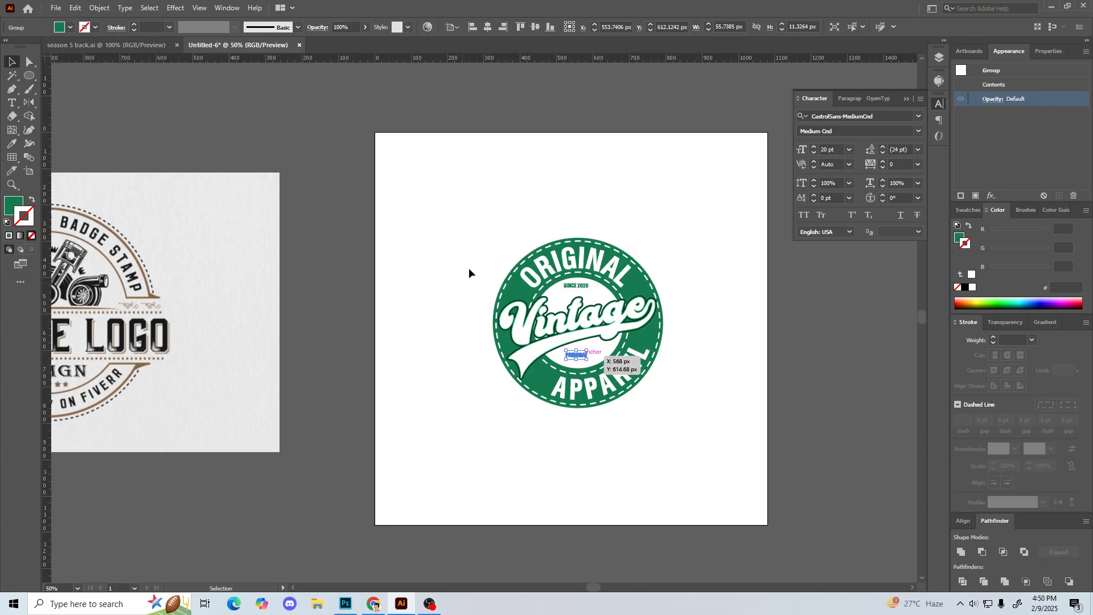
{"action": "left_click", "coordinate": [490, 28]}
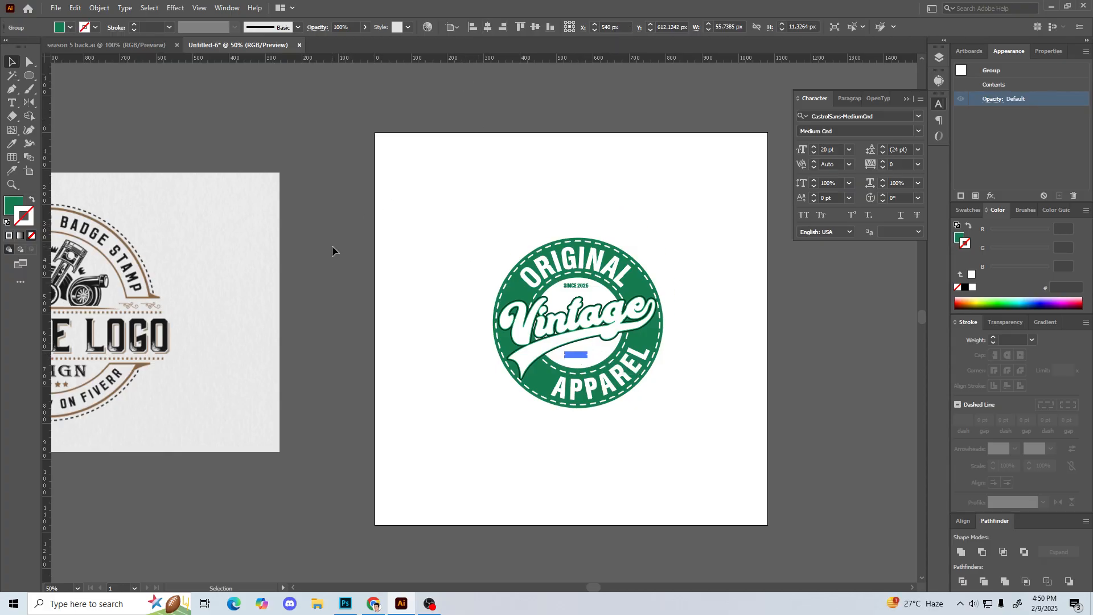
{"action": "left_click", "coordinate": [438, 237]}
{"action": "left_click_drag", "start_coordinate": [442, 212], "coordinate": [739, 447]}
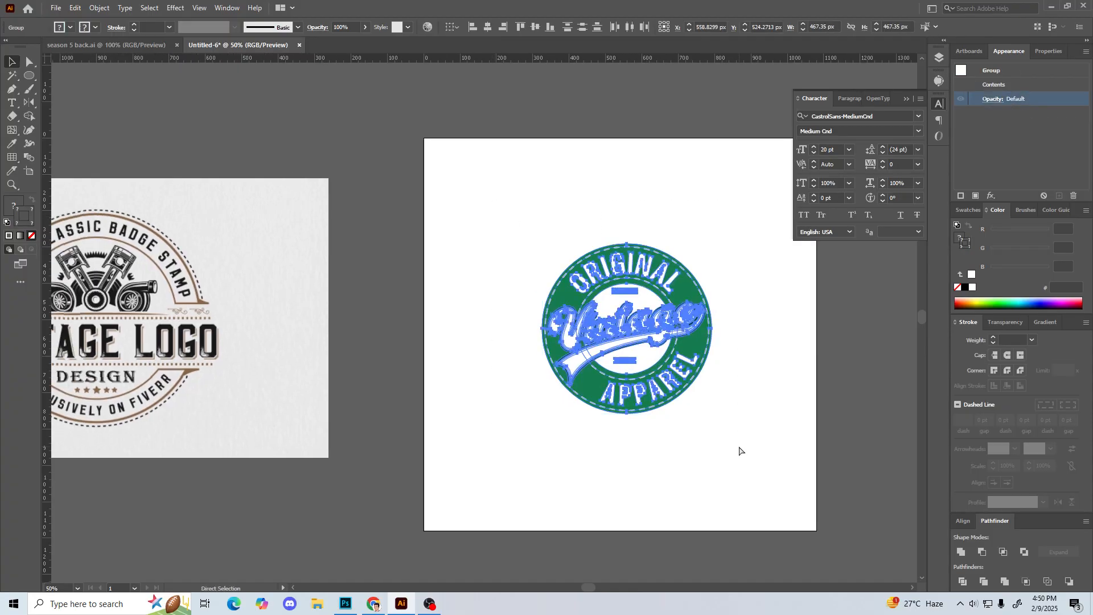
Step: Move the whole badge slightly lower on the artboard, to about X 562 px and Y 544 px
{"action": "left_click", "coordinate": [739, 451]}
{"action": "key", "text": "ctrl+minus"}
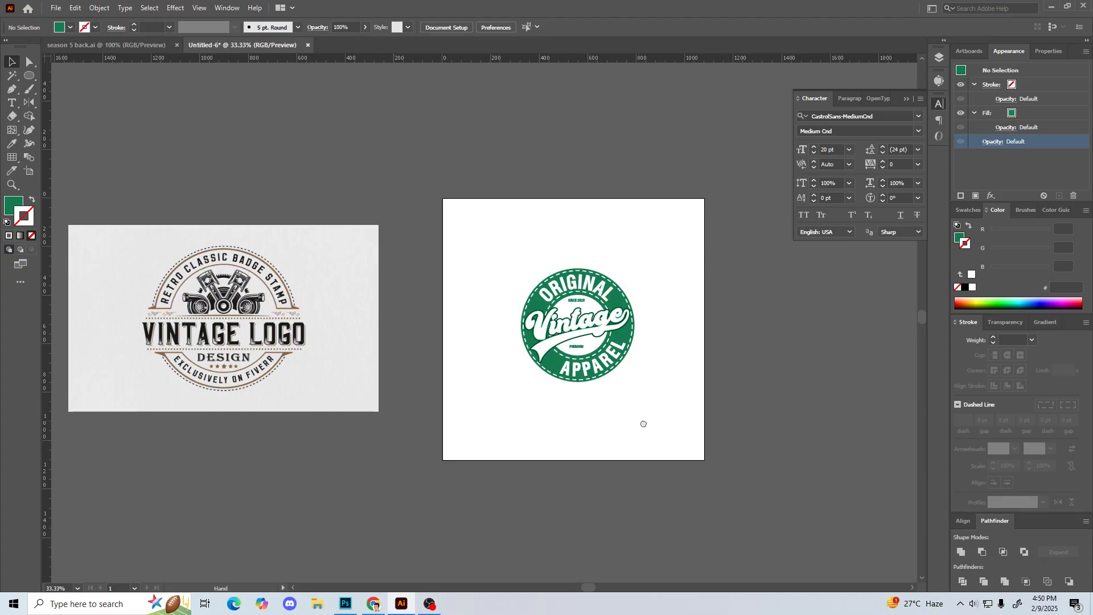
{"action": "left_click_drag", "start_coordinate": [629, 422], "coordinate": [683, 439]}
{"action": "left_click_drag", "start_coordinate": [546, 251], "coordinate": [701, 426]}
{"action": "left_click_drag", "start_coordinate": [651, 309], "coordinate": [653, 312]}
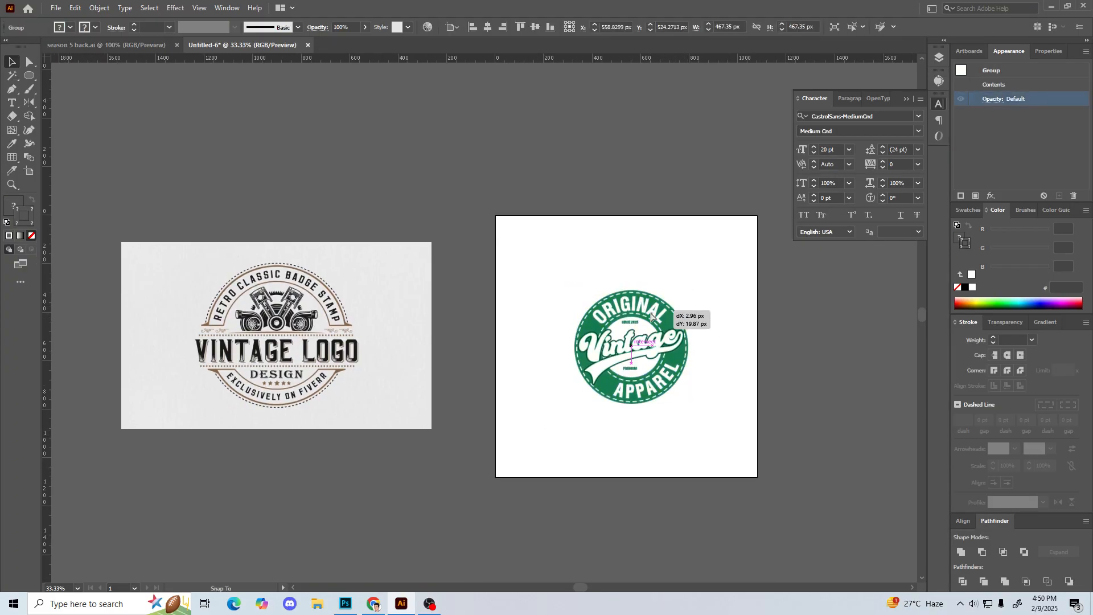
{"action": "left_click", "coordinate": [562, 343]}
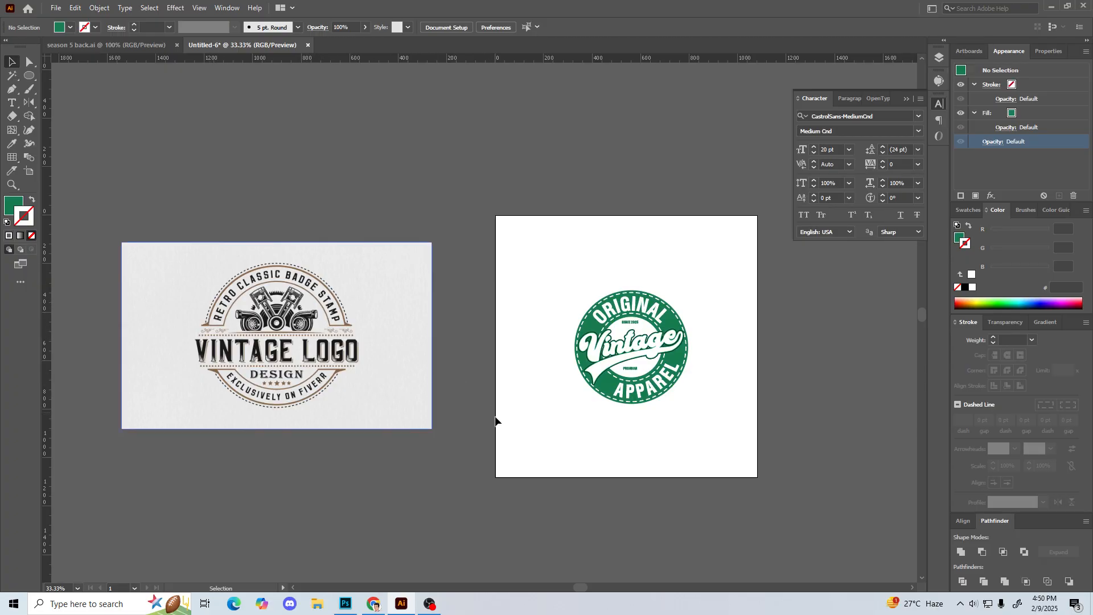
Step: Switch to Chrome, reopen the Google image results for vintage logos, and return to Illustrator
{"action": "left_click", "coordinate": [373, 603]}
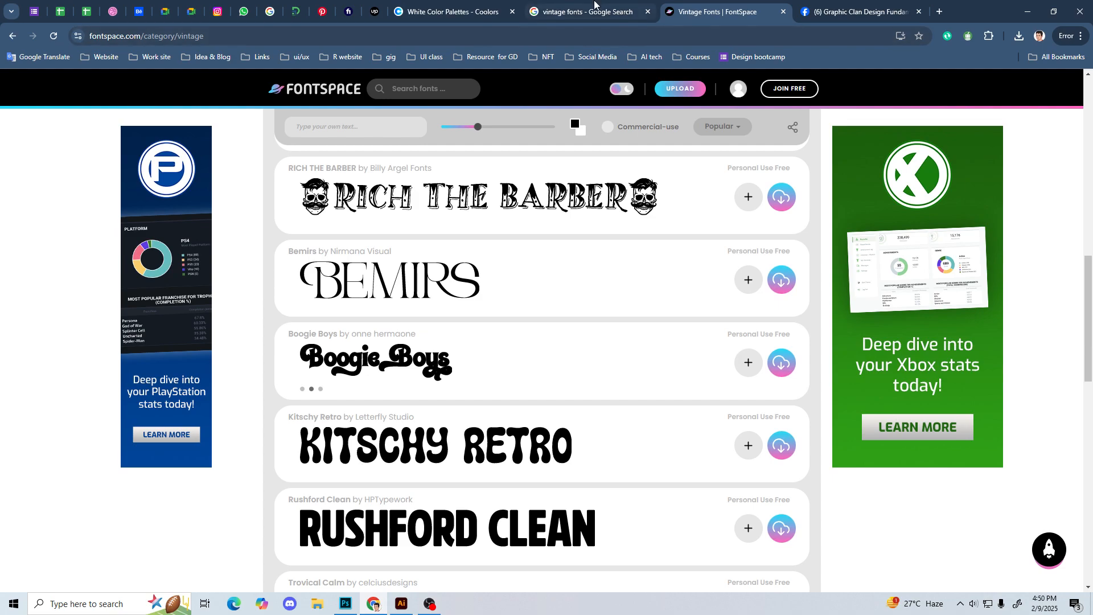
{"action": "left_click", "coordinate": [575, 12]}
{"action": "left_click", "coordinate": [13, 37]}
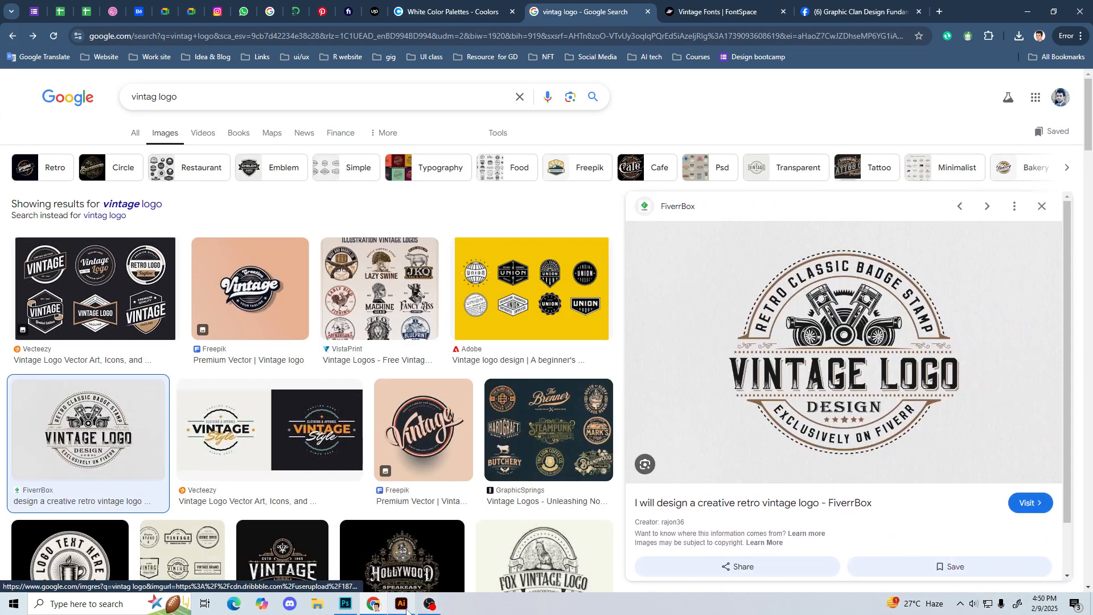
{"action": "left_click", "coordinate": [400, 602]}
{"action": "left_click", "coordinate": [701, 450]}
{"action": "left_click", "coordinate": [715, 433]}
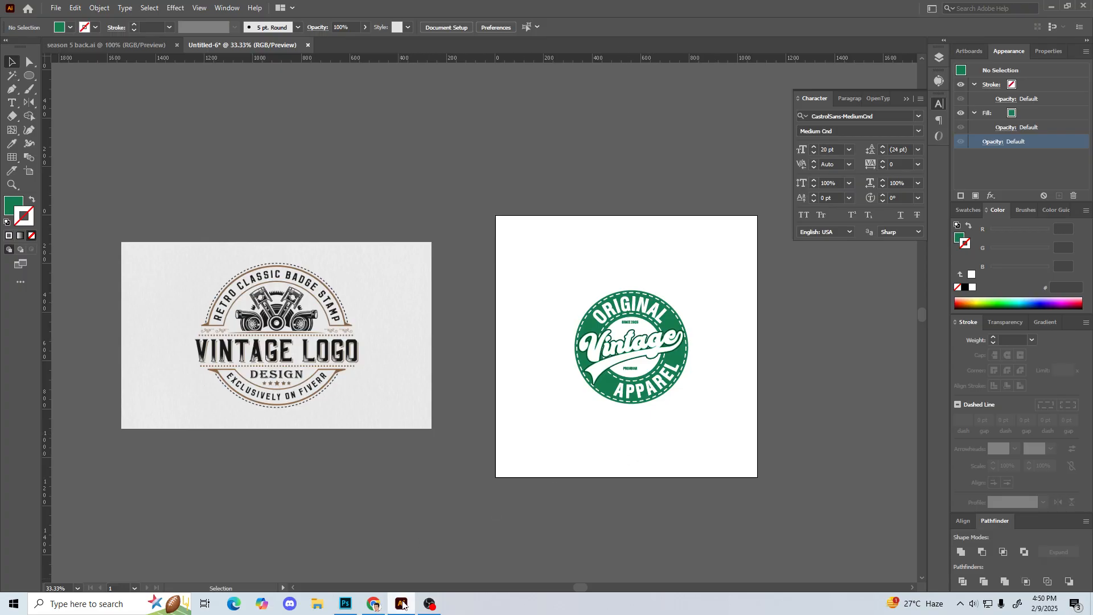
Step: Browse the vintage logo image results in Chrome, preview the Hollywood Speakeasy logo from Dribbble, and look through its related images
{"action": "left_click", "coordinate": [374, 604]}
{"action": "scroll", "coordinate": [435, 519], "scroll_direction": "down", "scroll_amount": 1}
{"action": "scroll", "coordinate": [435, 519], "scroll_direction": "down", "scroll_amount": 3}
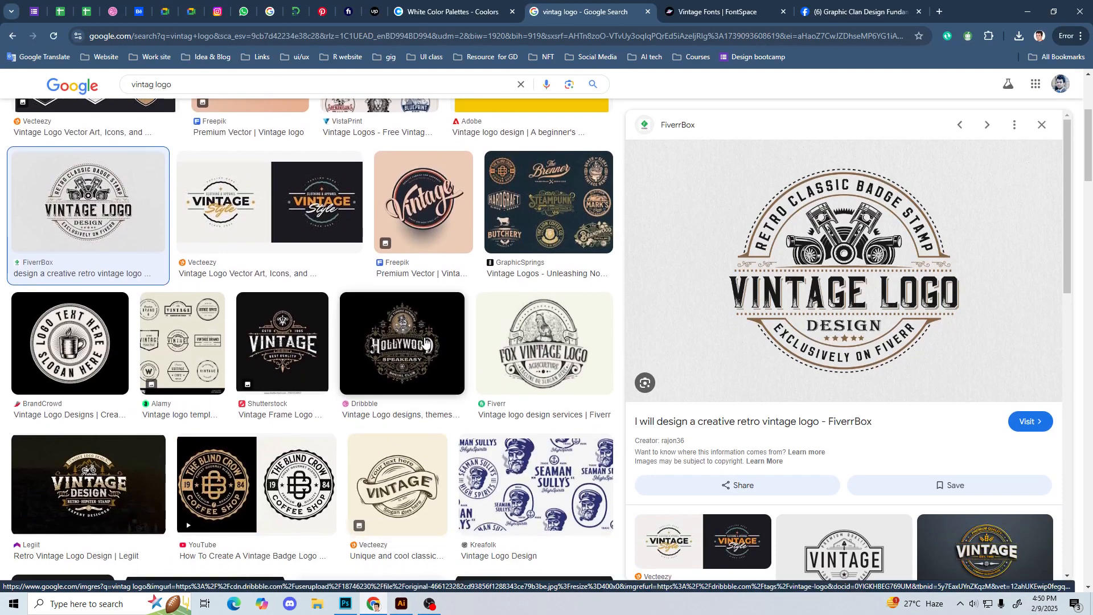
{"action": "left_click", "coordinate": [424, 344]}
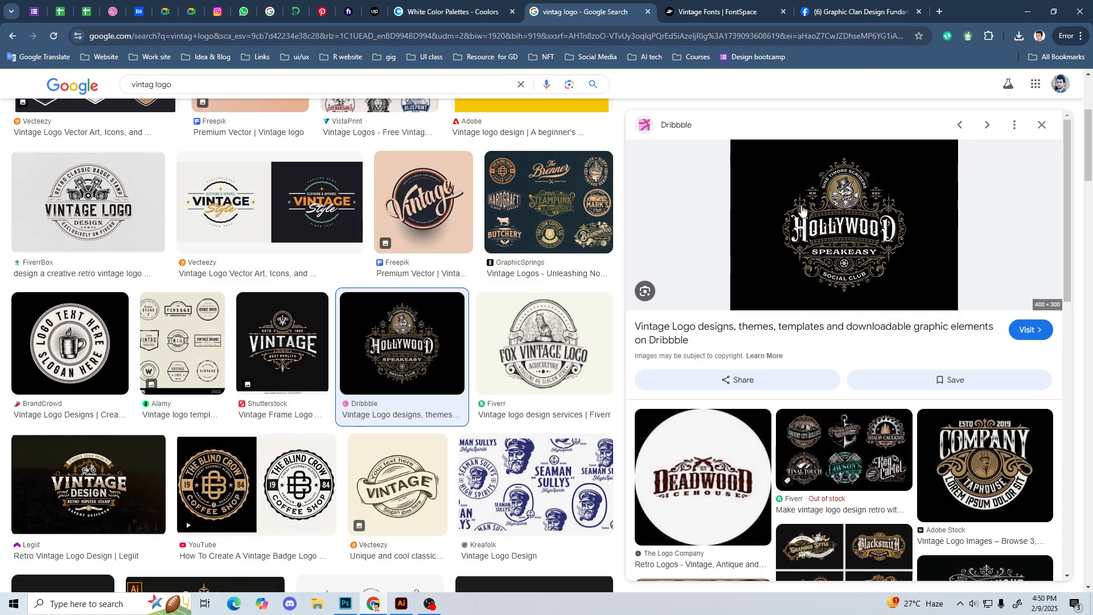
{"action": "key", "text": "alt+Tab"}
{"action": "left_click_drag", "start_coordinate": [564, 283], "coordinate": [718, 425]}
{"action": "left_click", "coordinate": [719, 420]}
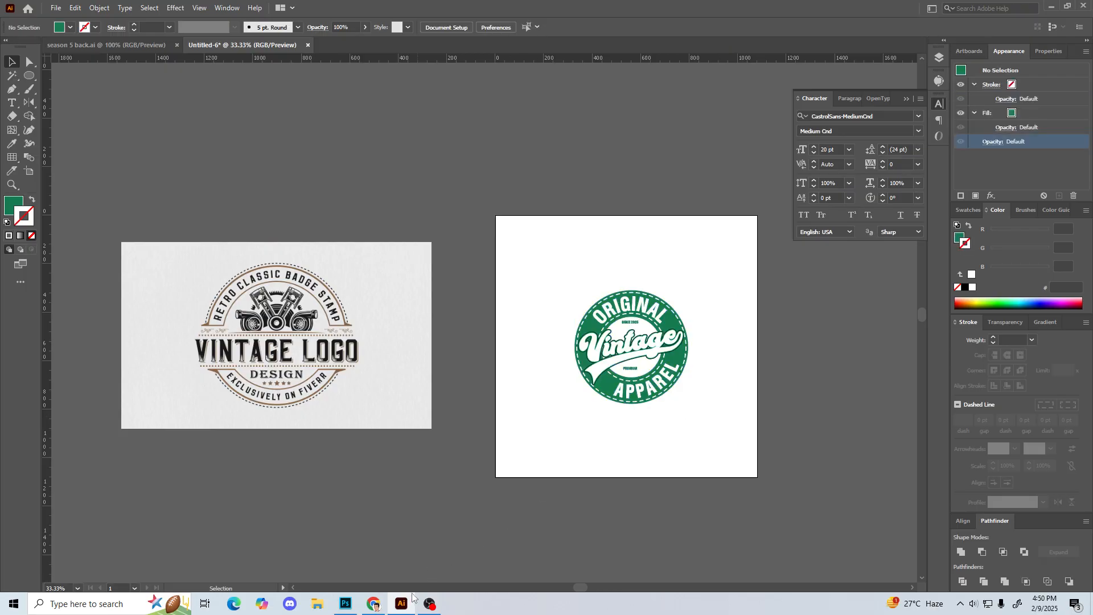
{"action": "key", "text": "alt+Tab"}
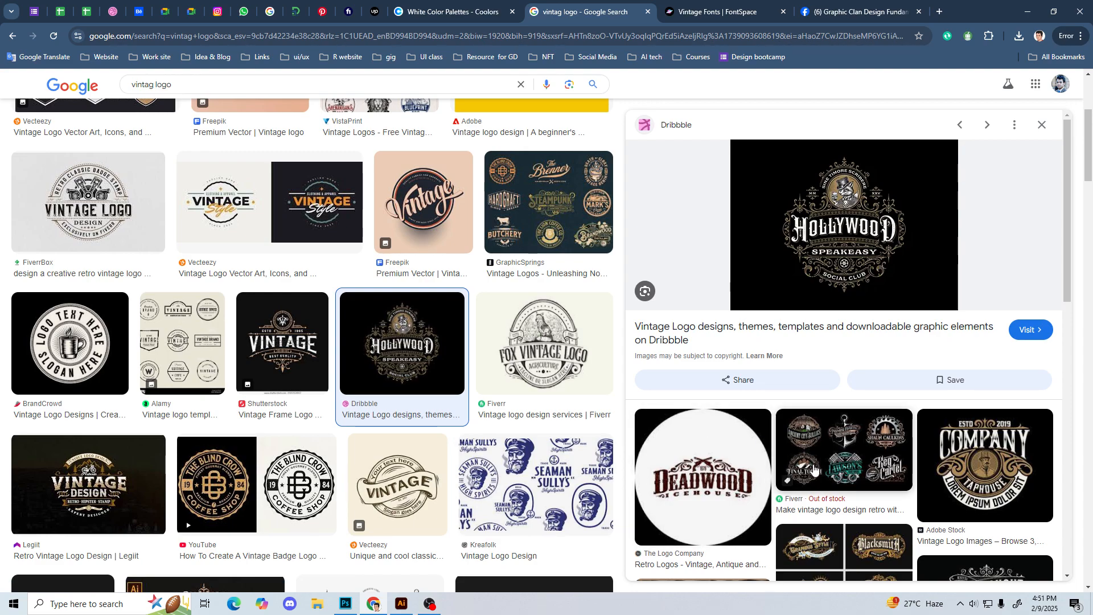
{"action": "scroll", "coordinate": [815, 469], "scroll_direction": "down", "scroll_amount": 2}
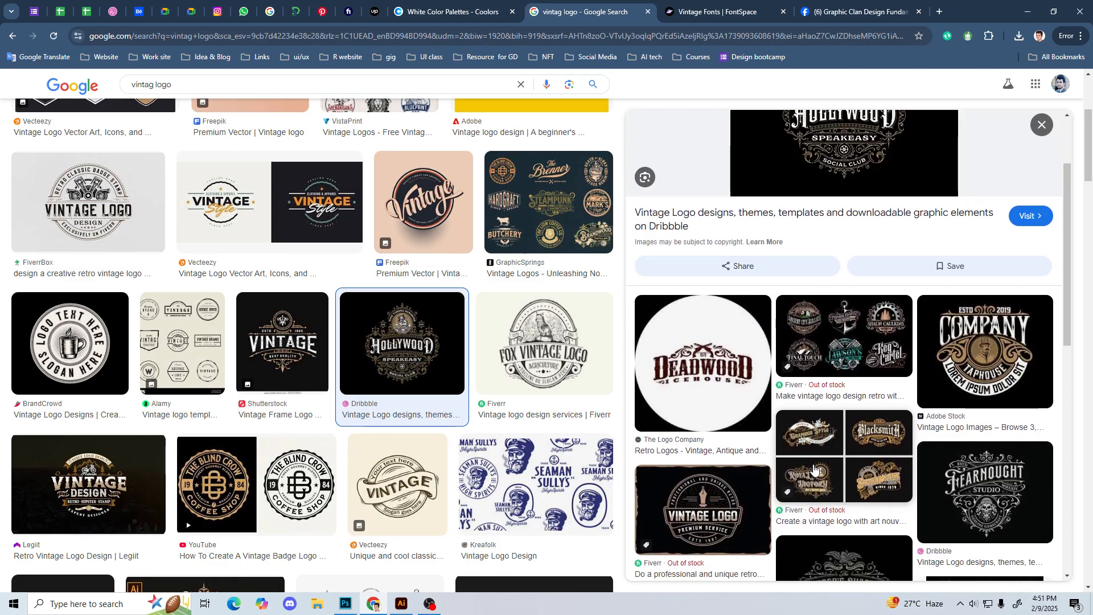
Step: Switch back to Illustrator and examine the single badge beside the reference logo, both zoomed out and closer up
{"action": "left_click", "coordinate": [402, 605]}
{"action": "left_click_drag", "start_coordinate": [552, 265], "coordinate": [699, 427]}
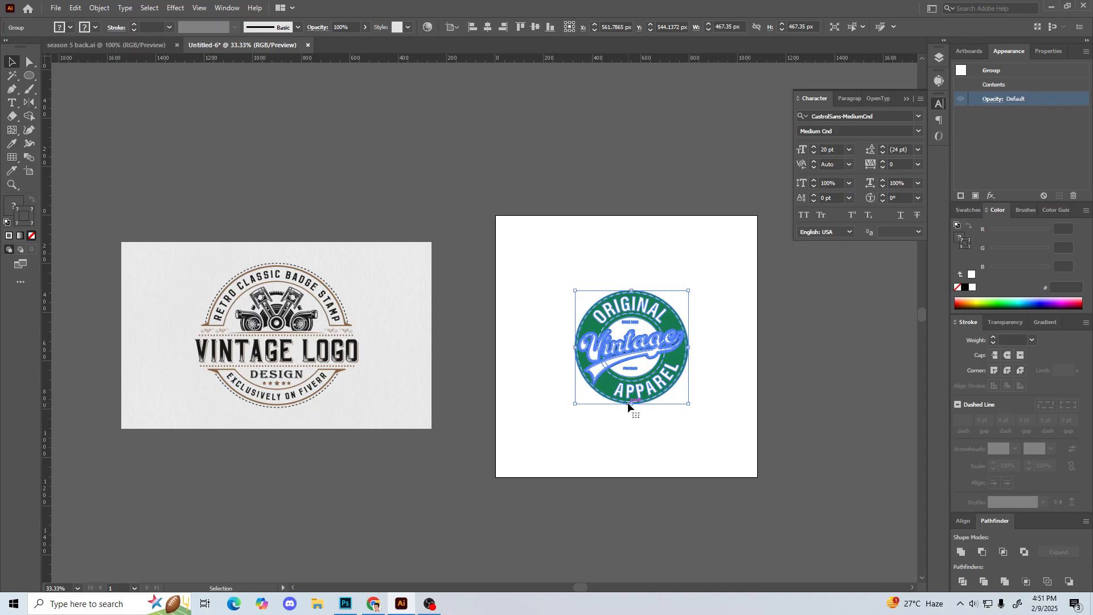
{"action": "left_click", "coordinate": [617, 427]}
{"action": "left_click_drag", "start_coordinate": [579, 424], "coordinate": [566, 426]}
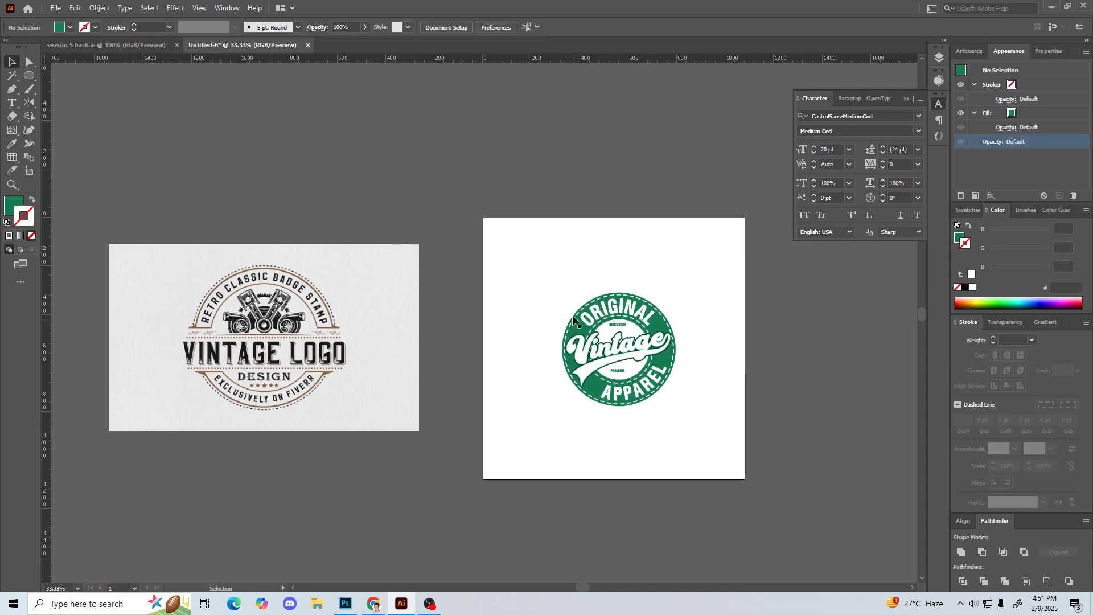
{"action": "left_click", "coordinate": [593, 311]}
{"action": "left_click", "coordinate": [547, 267]}
{"action": "left_click_drag", "start_coordinate": [547, 267], "coordinate": [691, 429]}
{"action": "key", "text": "a"}
{"action": "left_click_drag", "start_coordinate": [520, 281], "coordinate": [684, 426]}
{"action": "key", "text": "ctrl+plus"}
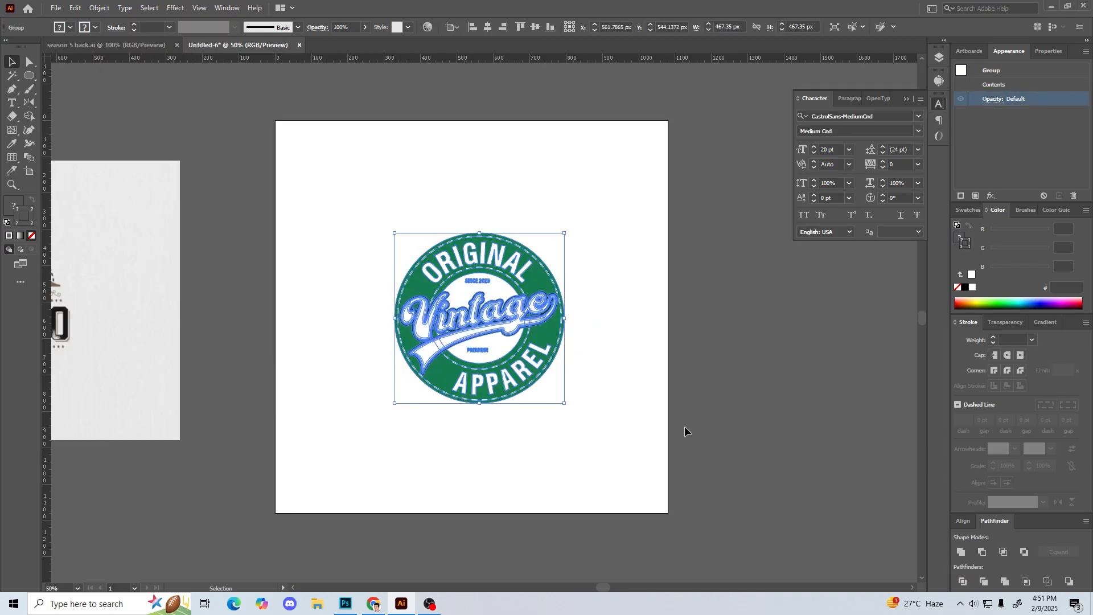
{"action": "left_click", "coordinate": [762, 483]}
{"action": "left_click_drag", "start_coordinate": [501, 333], "coordinate": [631, 351]}
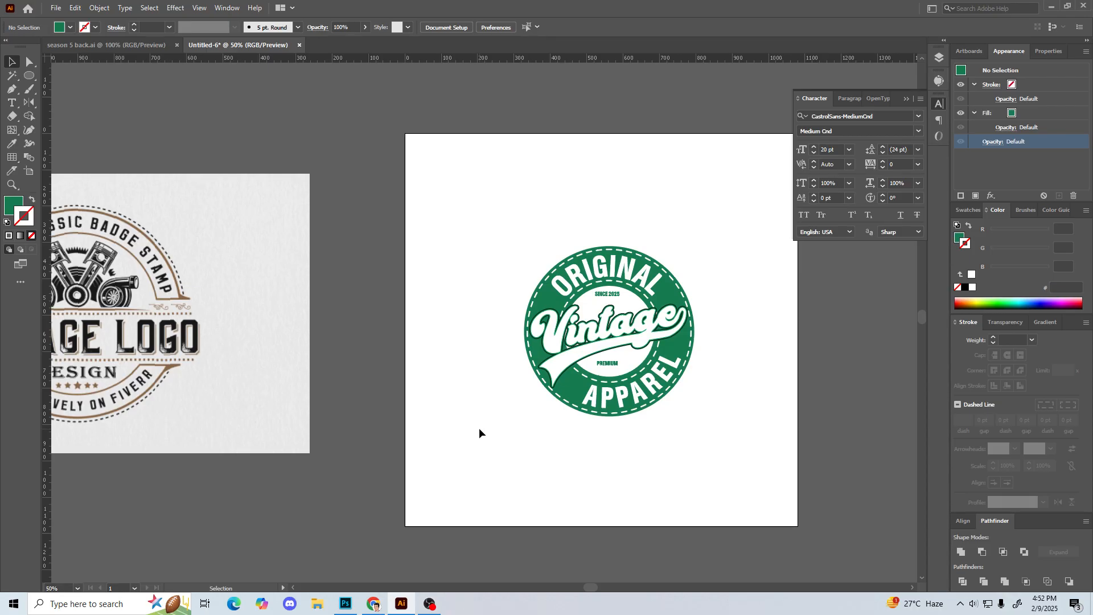
{"action": "left_click_drag", "start_coordinate": [435, 149], "coordinate": [722, 454]}
{"action": "left_click", "coordinate": [487, 452]}
Step: Switch to Chrome and browse the lesson posts in the Graphic Clan Design Fundamental Course Facebook group
{"action": "left_click", "coordinate": [382, 610]}
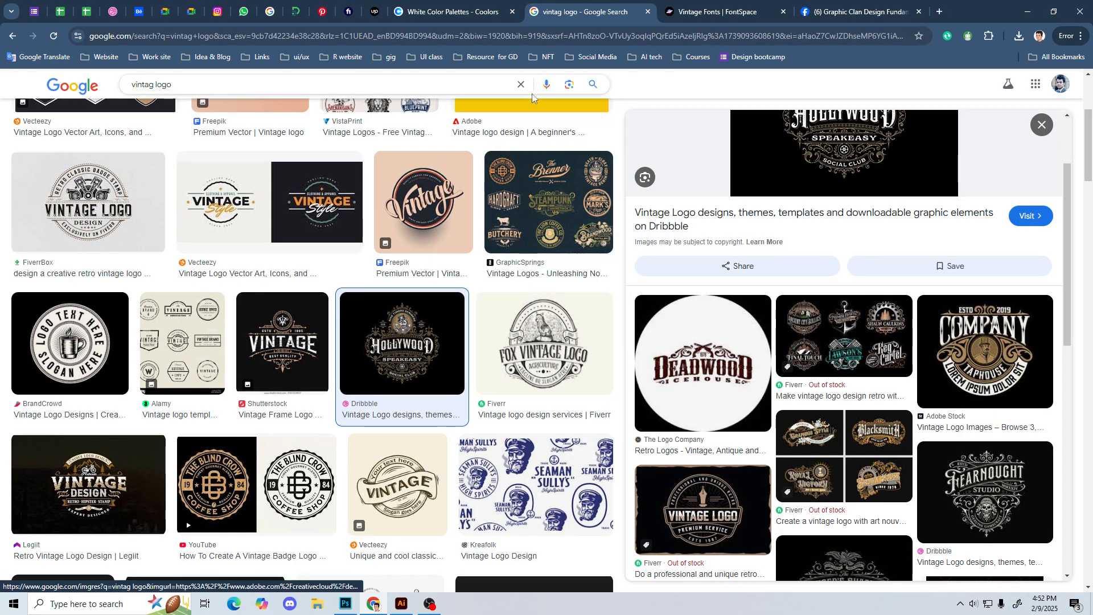
{"action": "left_click", "coordinate": [831, 12]}
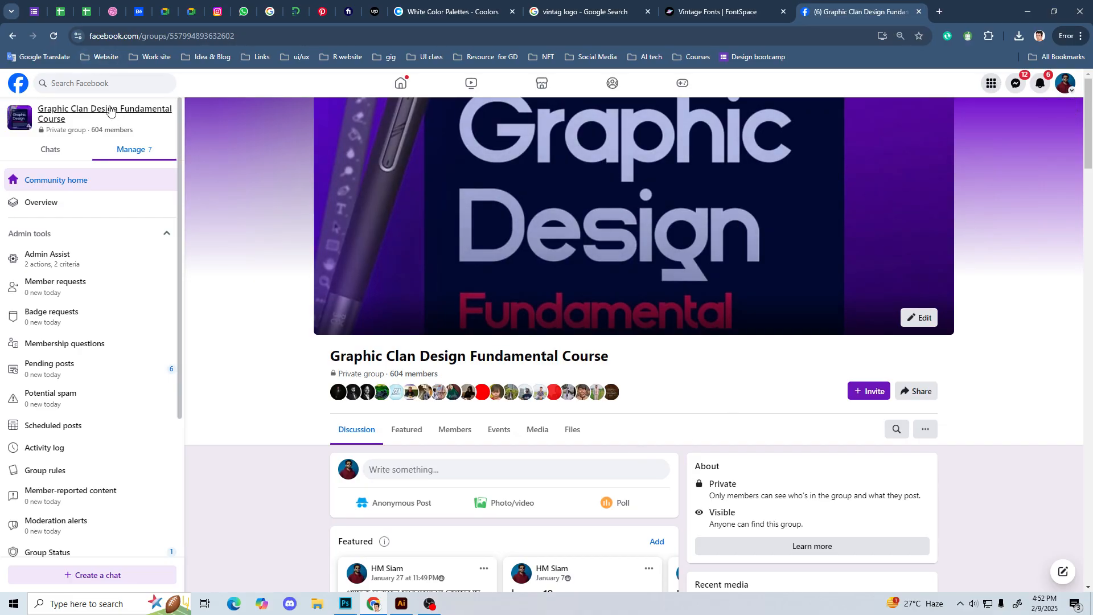
{"action": "scroll", "coordinate": [323, 448], "scroll_direction": "down", "scroll_amount": 1}
{"action": "scroll", "coordinate": [323, 441], "scroll_direction": "down", "scroll_amount": 10}
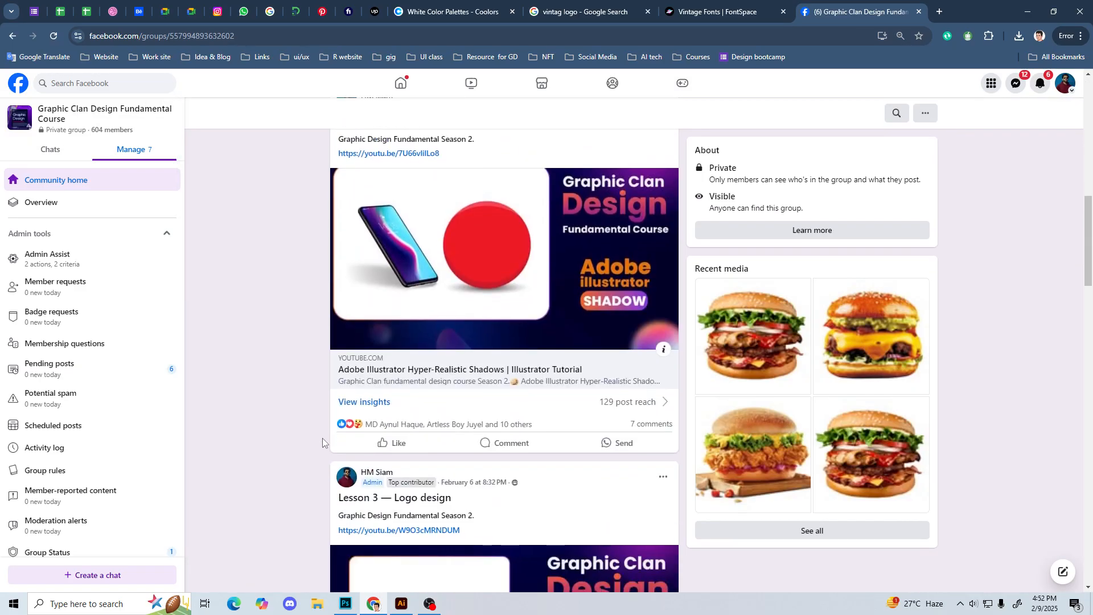
{"action": "scroll", "coordinate": [489, 427], "scroll_direction": "down", "scroll_amount": 4}
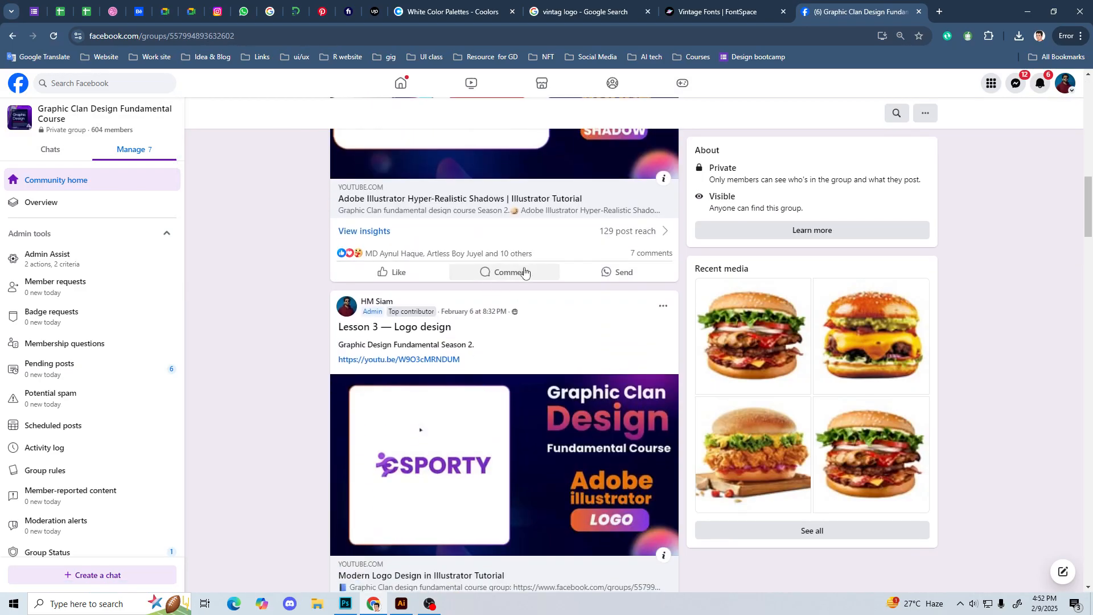
{"action": "scroll", "coordinate": [487, 405], "scroll_direction": "down", "scroll_amount": 10}
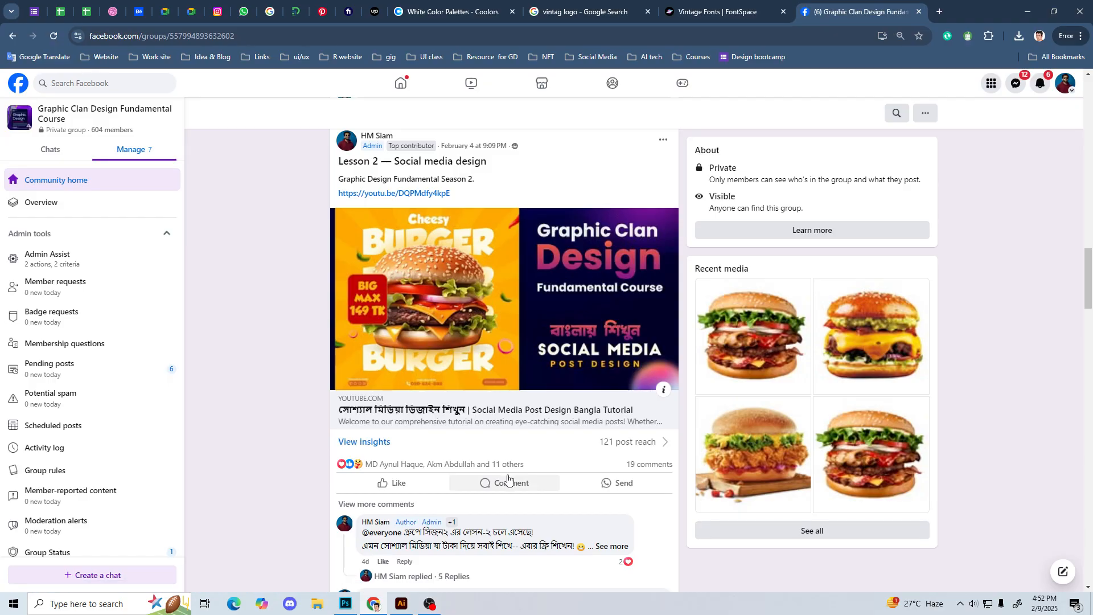
{"action": "scroll", "coordinate": [513, 478], "scroll_direction": "down", "scroll_amount": 1}
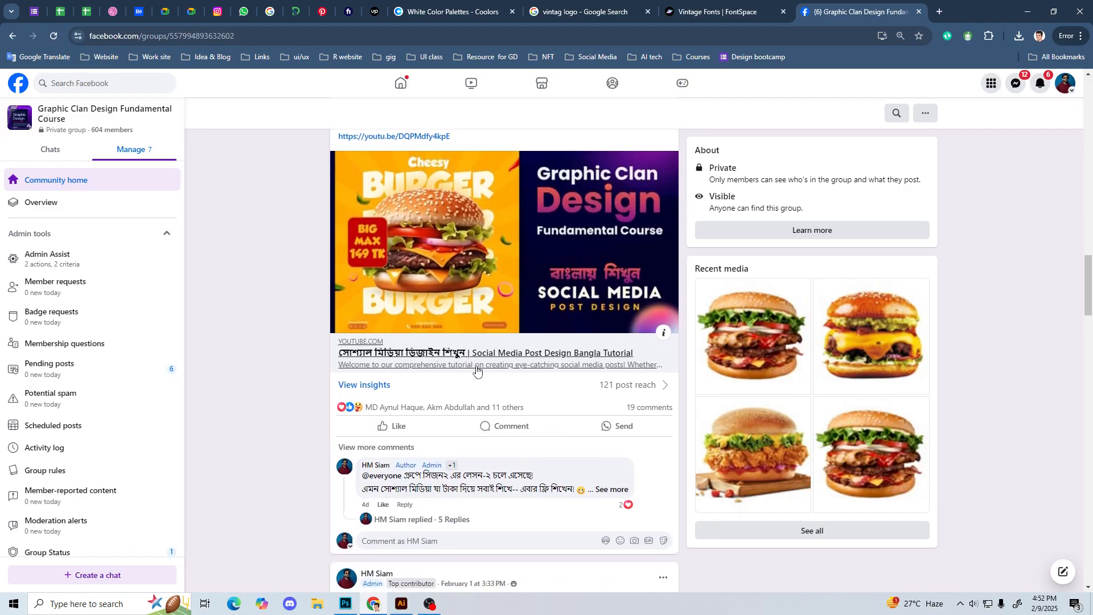
Step: View a submitted Cheesy Burger design full size from the comments on the Lesson 2 social media design post, and close the post
{"action": "left_click", "coordinate": [388, 448]}
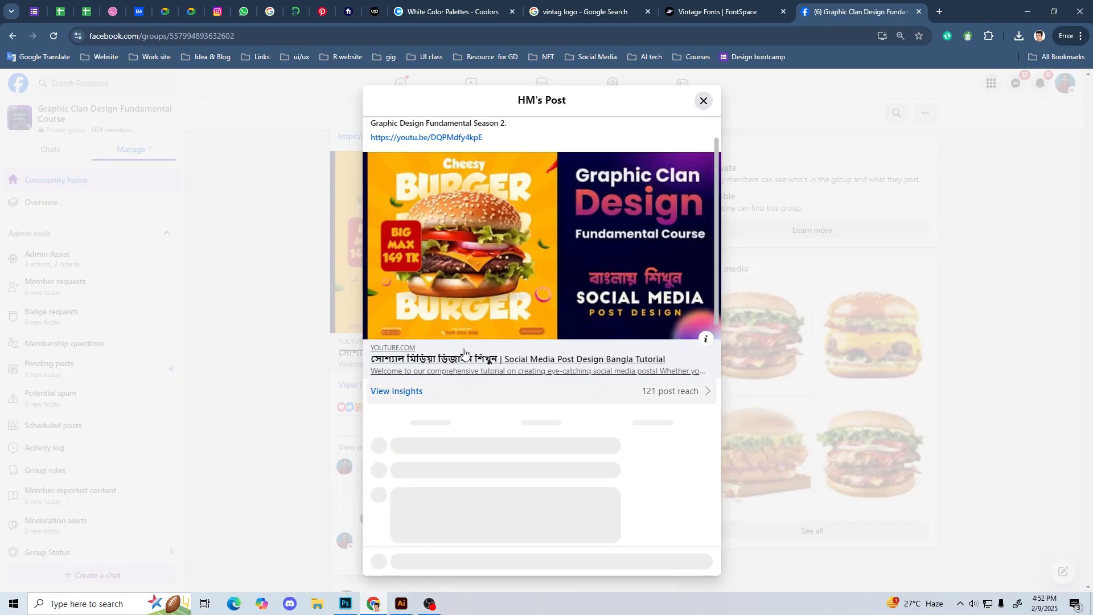
{"action": "scroll", "coordinate": [499, 380], "scroll_direction": "down", "scroll_amount": 3}
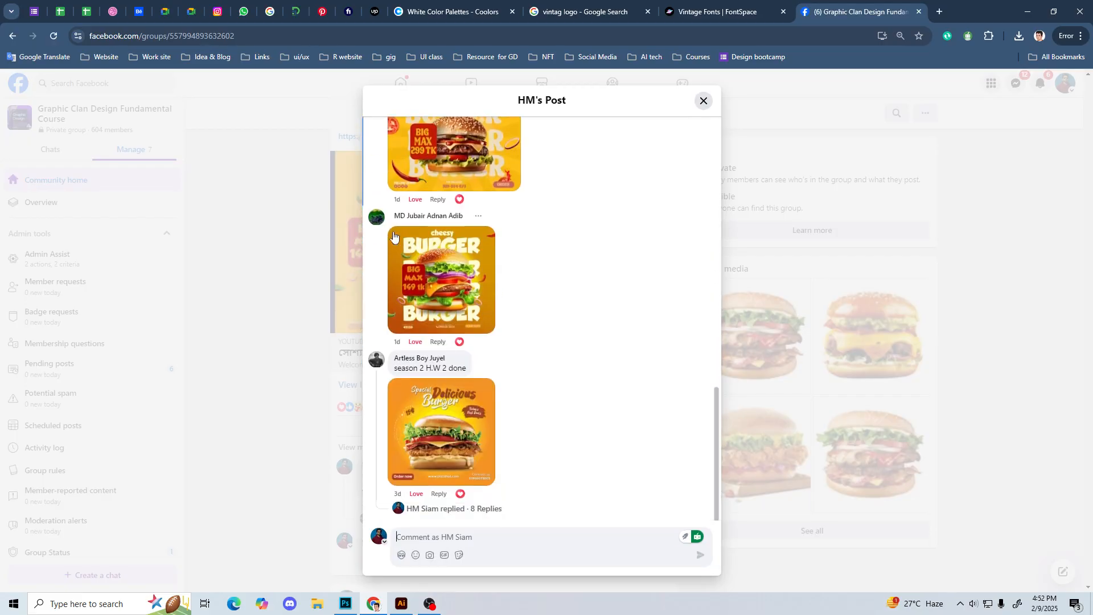
{"action": "left_click", "coordinate": [448, 233]}
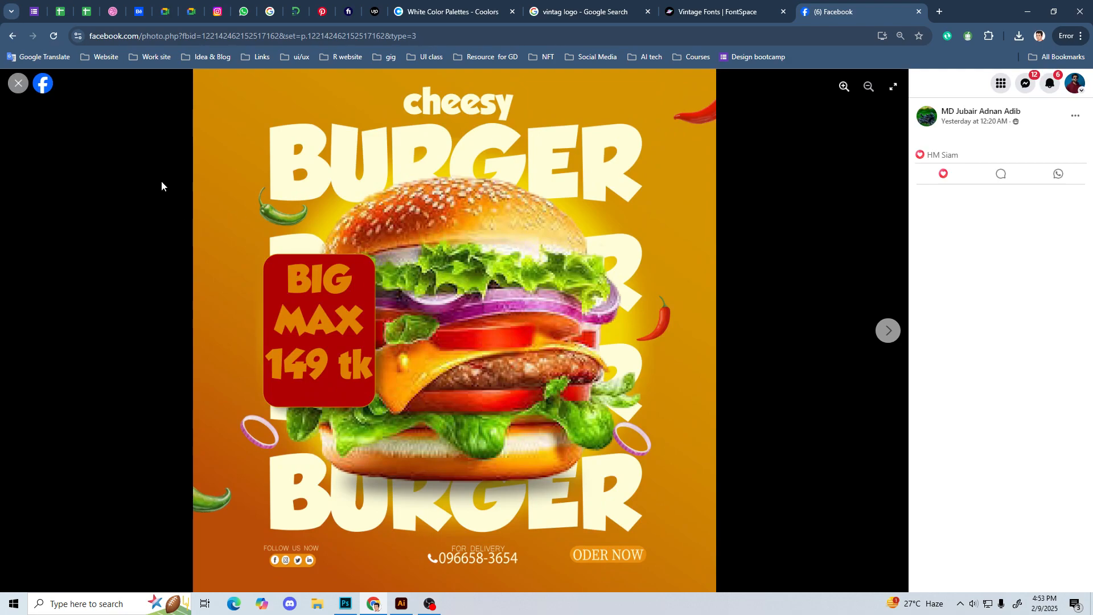
{"action": "left_click", "coordinate": [19, 83]}
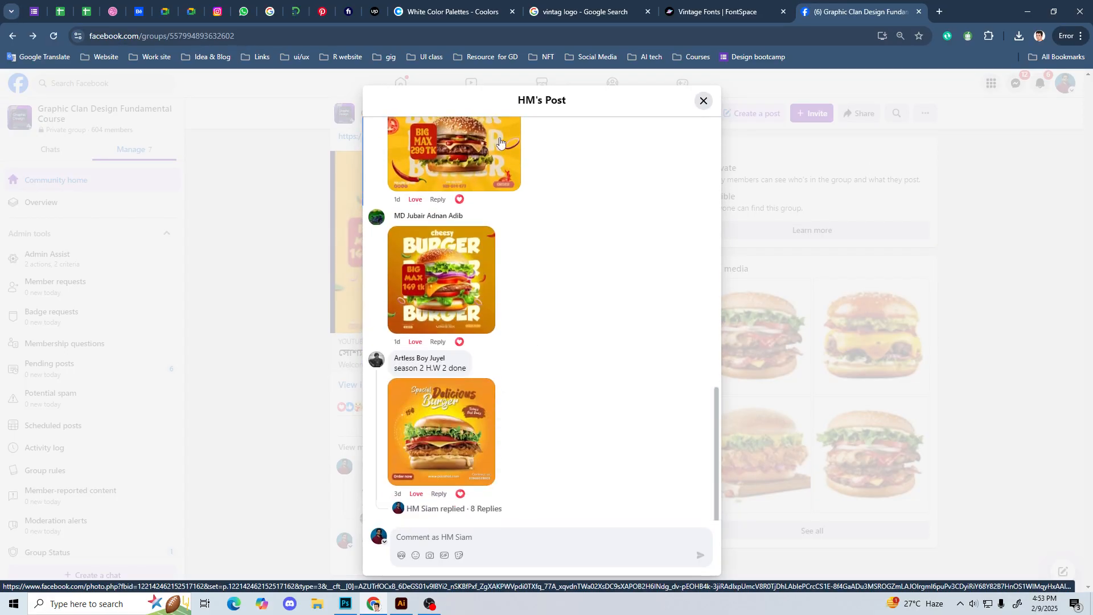
{"action": "scroll", "coordinate": [640, 322], "scroll_direction": "up", "scroll_amount": 2}
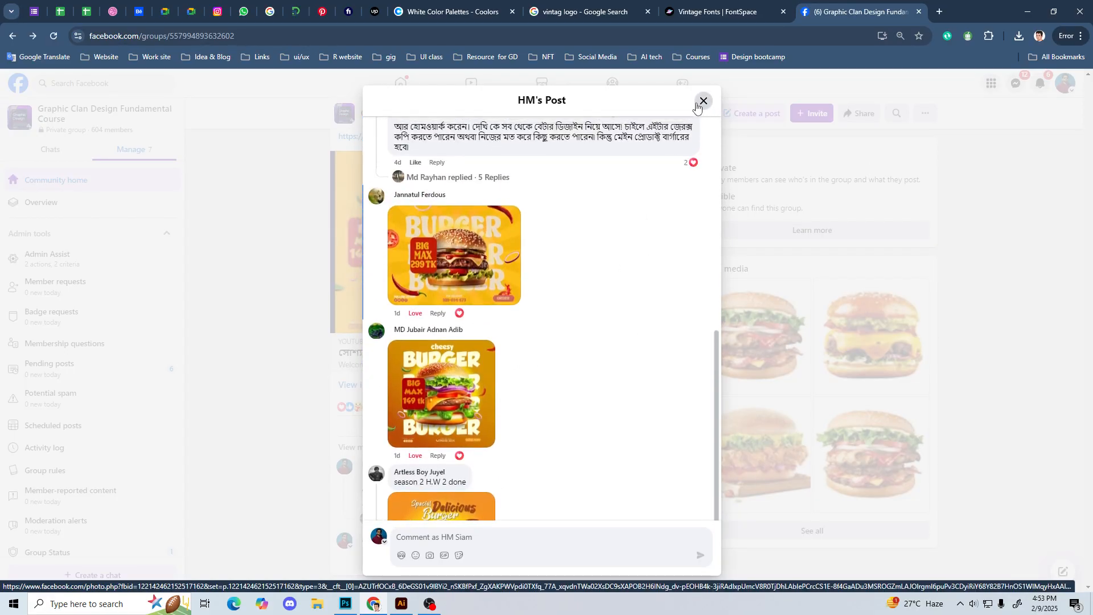
{"action": "left_click", "coordinate": [702, 102]}
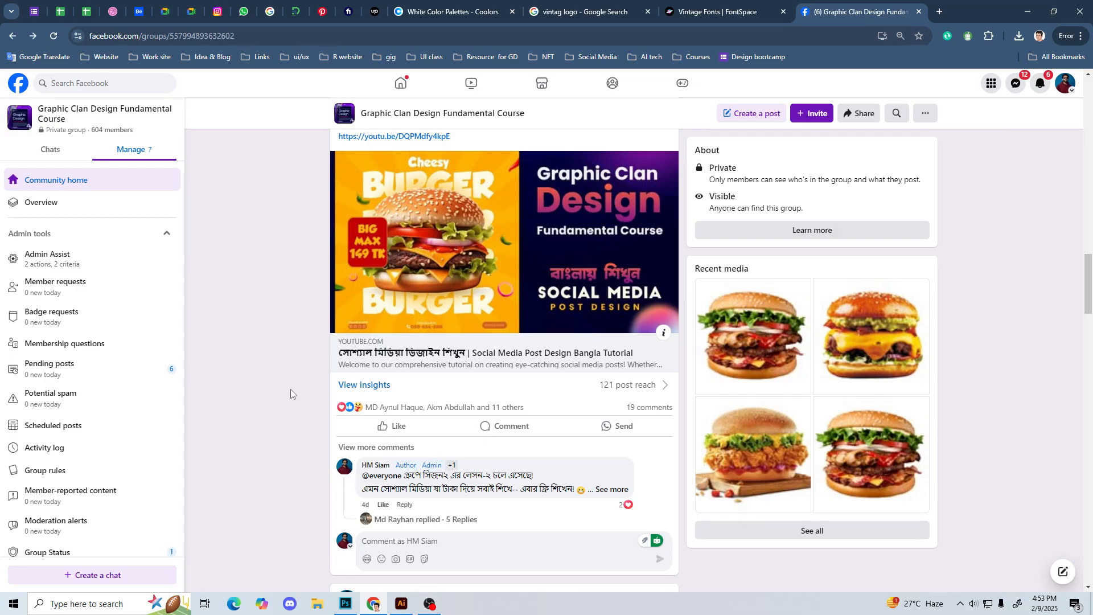
Step: Look back over the earlier lesson posts up to the group's header, and return to the badge artwork in Illustrator
{"action": "scroll", "coordinate": [290, 388], "scroll_direction": "up", "scroll_amount": 4}
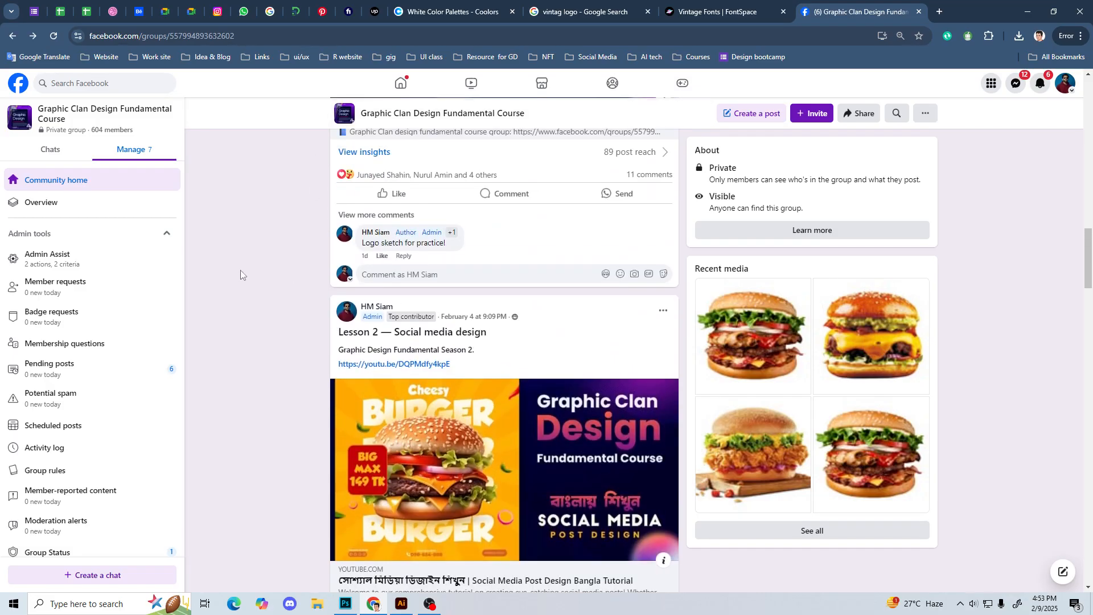
{"action": "scroll", "coordinate": [281, 380], "scroll_direction": "up", "scroll_amount": 6}
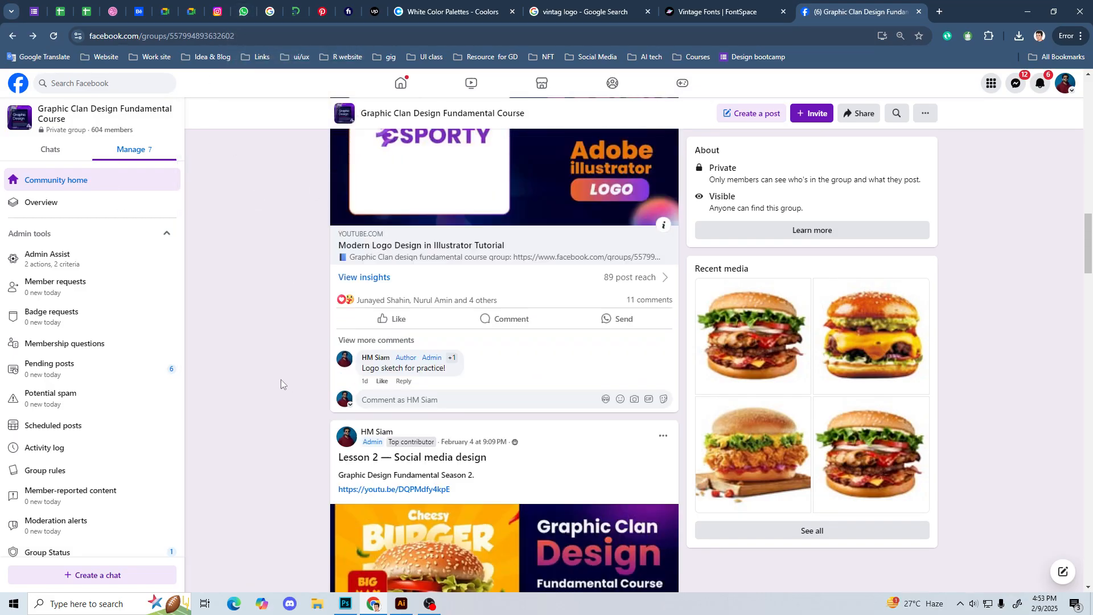
{"action": "scroll", "coordinate": [282, 379], "scroll_direction": "up", "scroll_amount": 8}
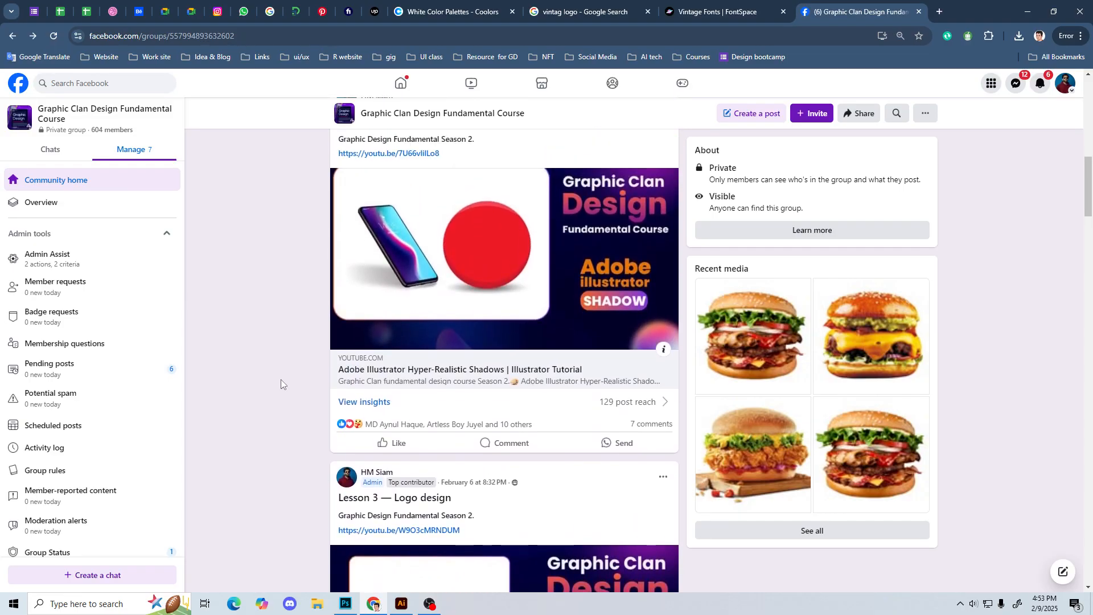
{"action": "scroll", "coordinate": [282, 380], "scroll_direction": "up", "scroll_amount": 6}
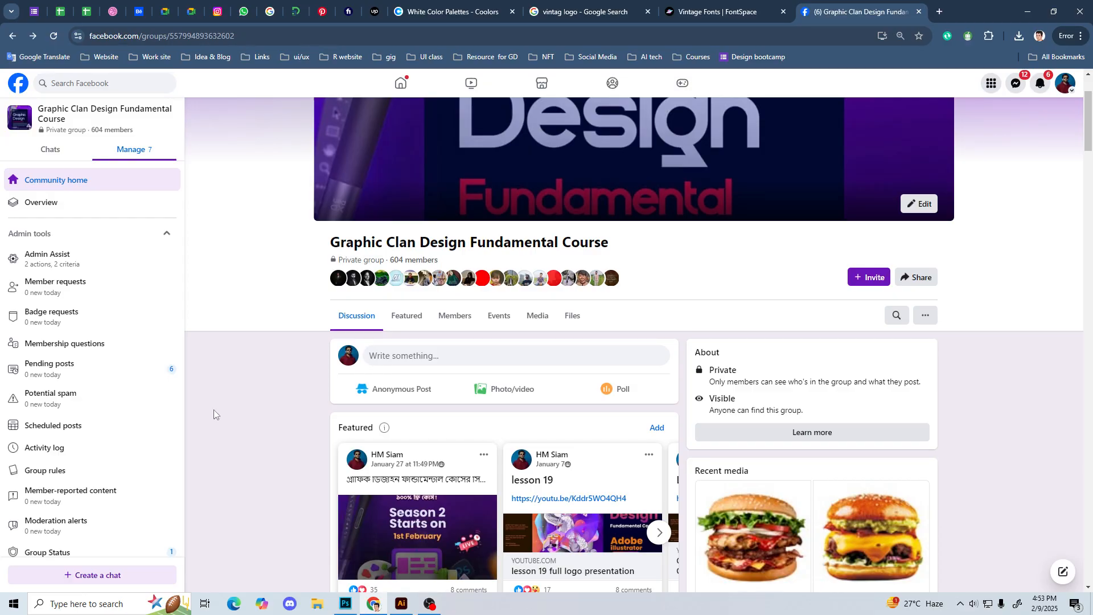
{"action": "left_click", "coordinate": [402, 604]}
{"action": "left_click_drag", "start_coordinate": [493, 215], "coordinate": [739, 428]}
{"action": "left_click", "coordinate": [743, 429]}
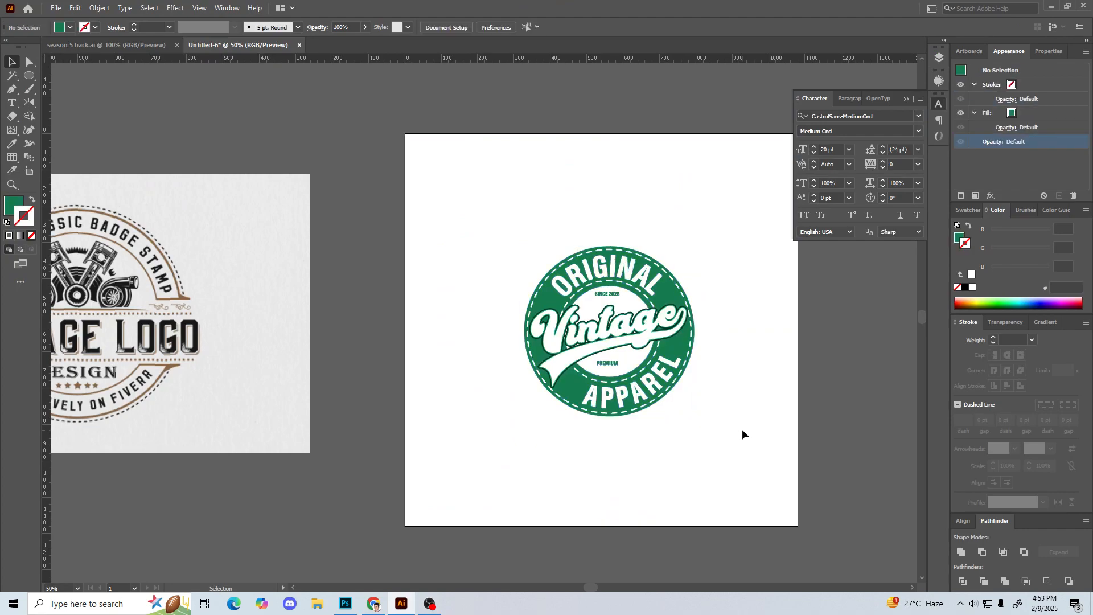